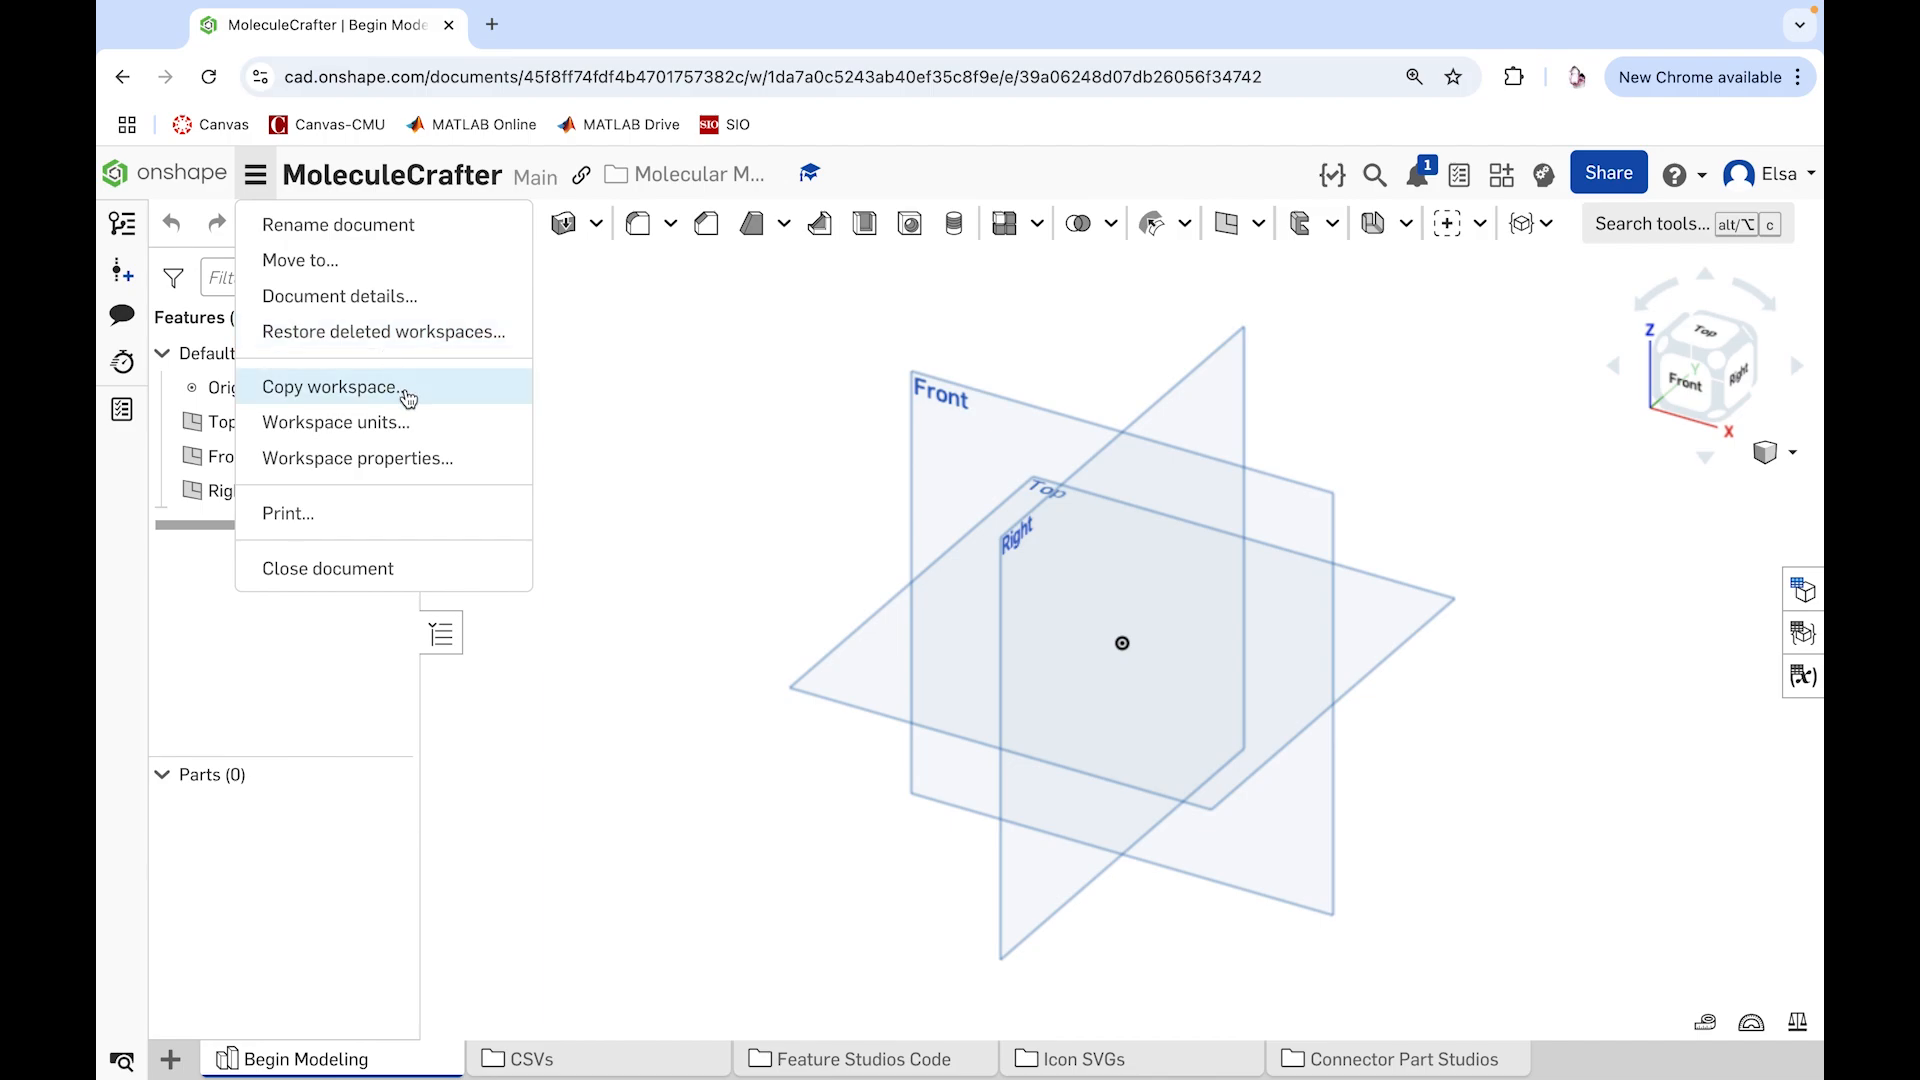
# Step: Copy the active workspace to a new document named "MoleculeCrafter - Copy" in the Molecular Modeling Research folder
pyautogui.click(460, 390)
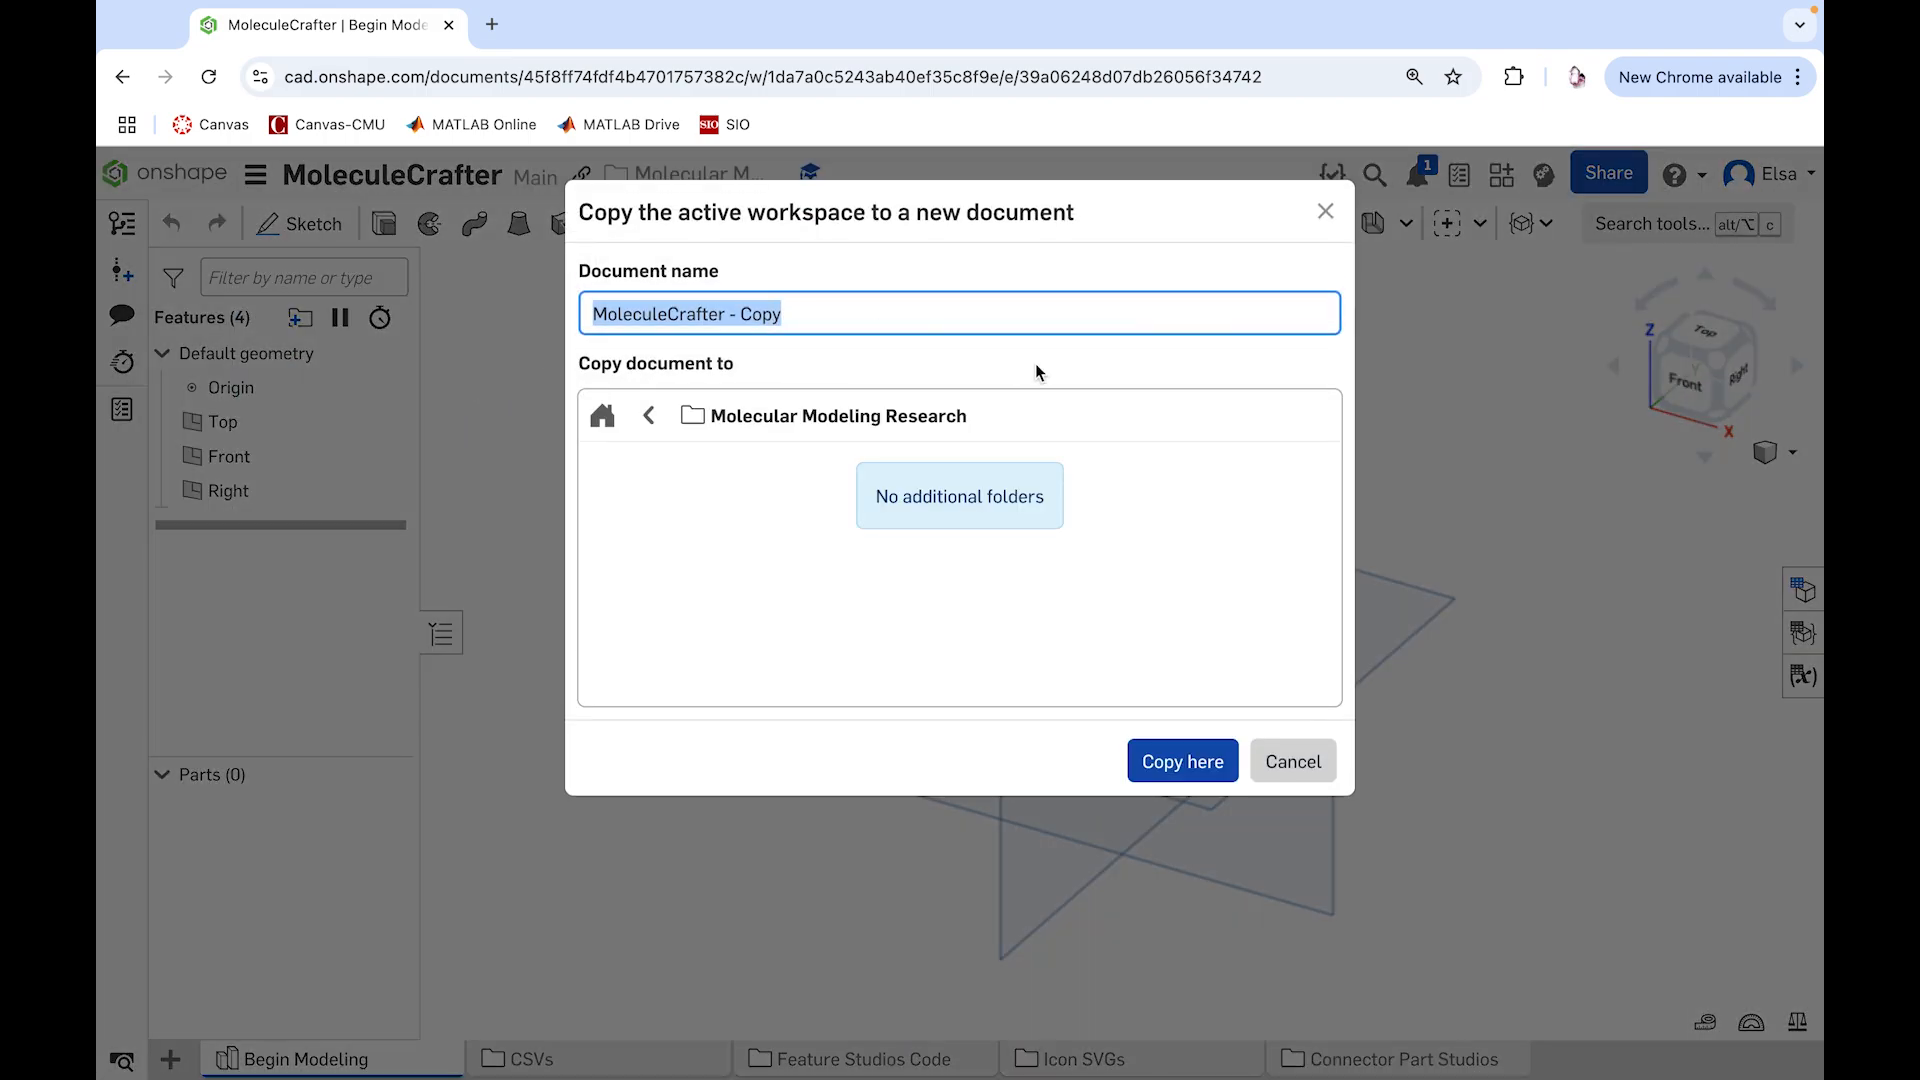
pyautogui.click(1192, 764)
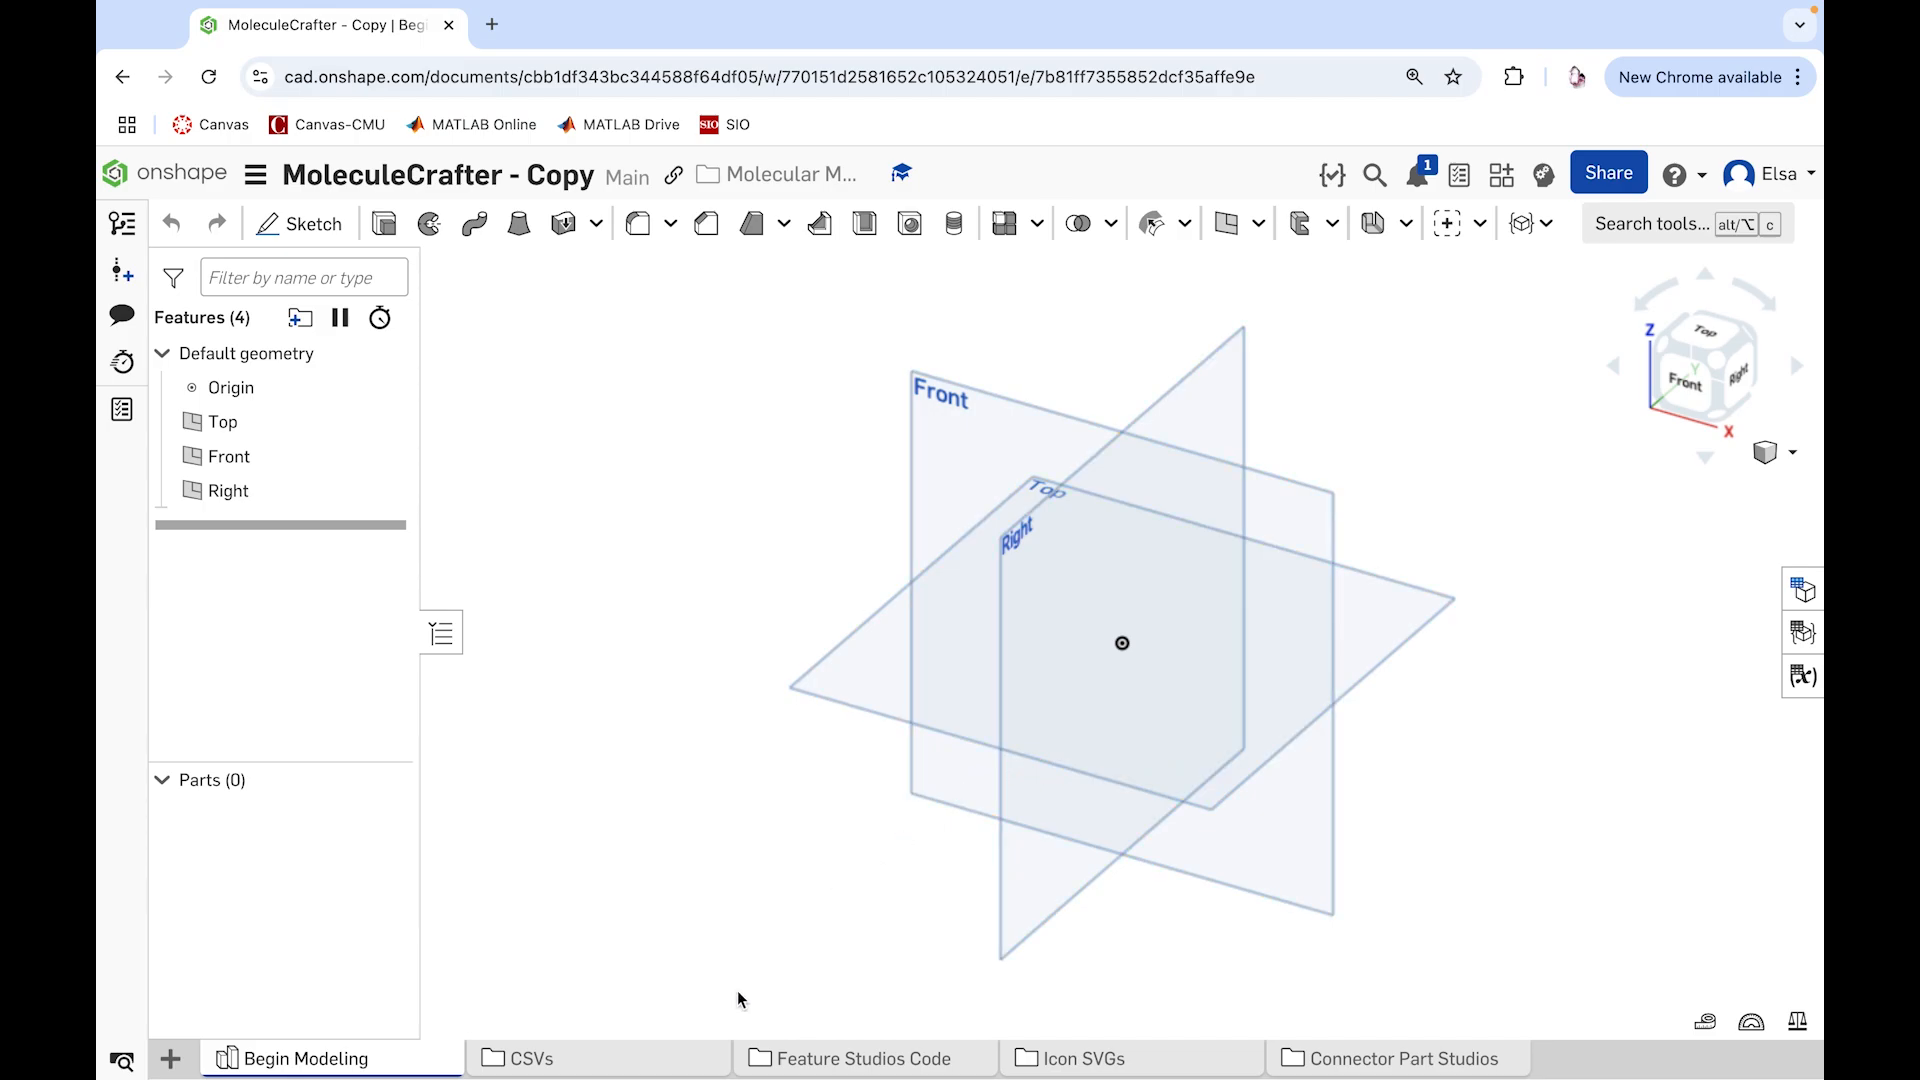
# Step: Import the six 1BNA-Model-0 CSV files from Molecule Files into the CSVs folder and return to the document's top level
pyautogui.click(606, 1066)
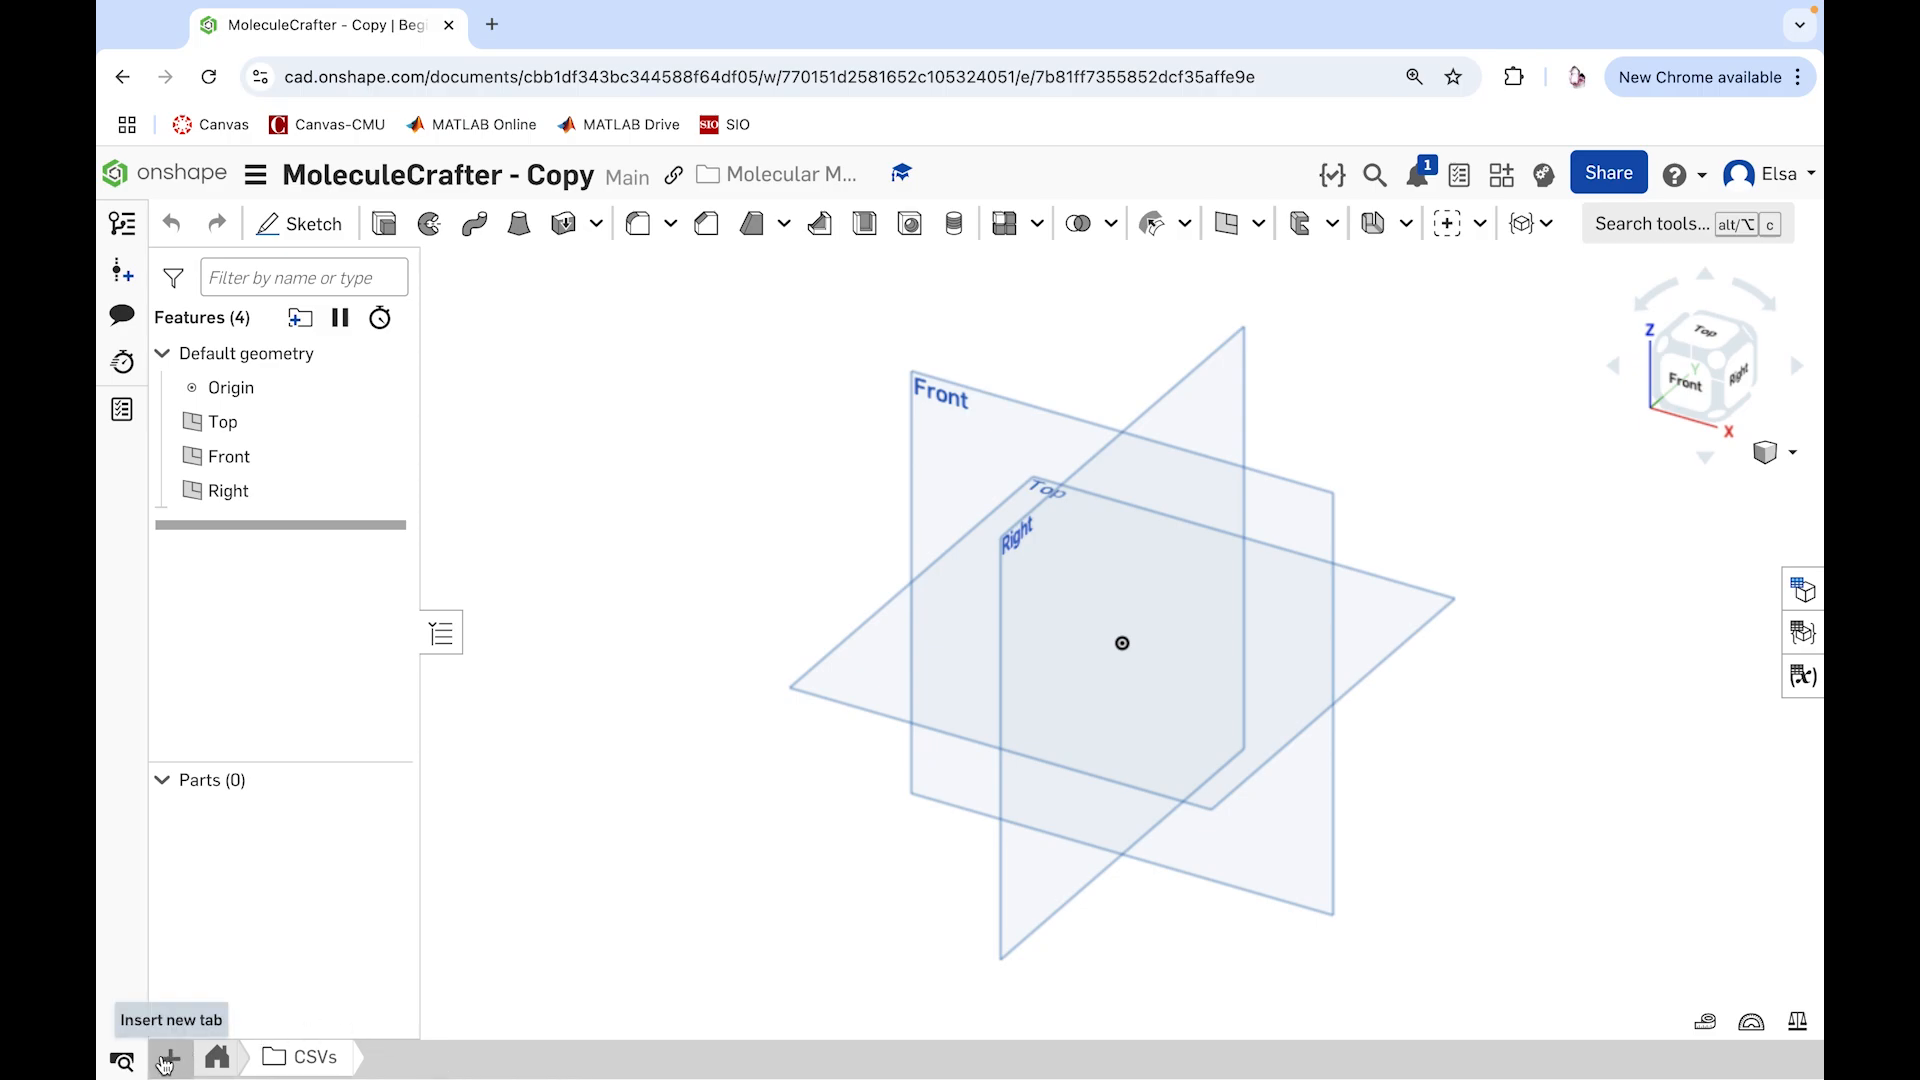
pyautogui.click(170, 1058)
pyautogui.click(240, 1017)
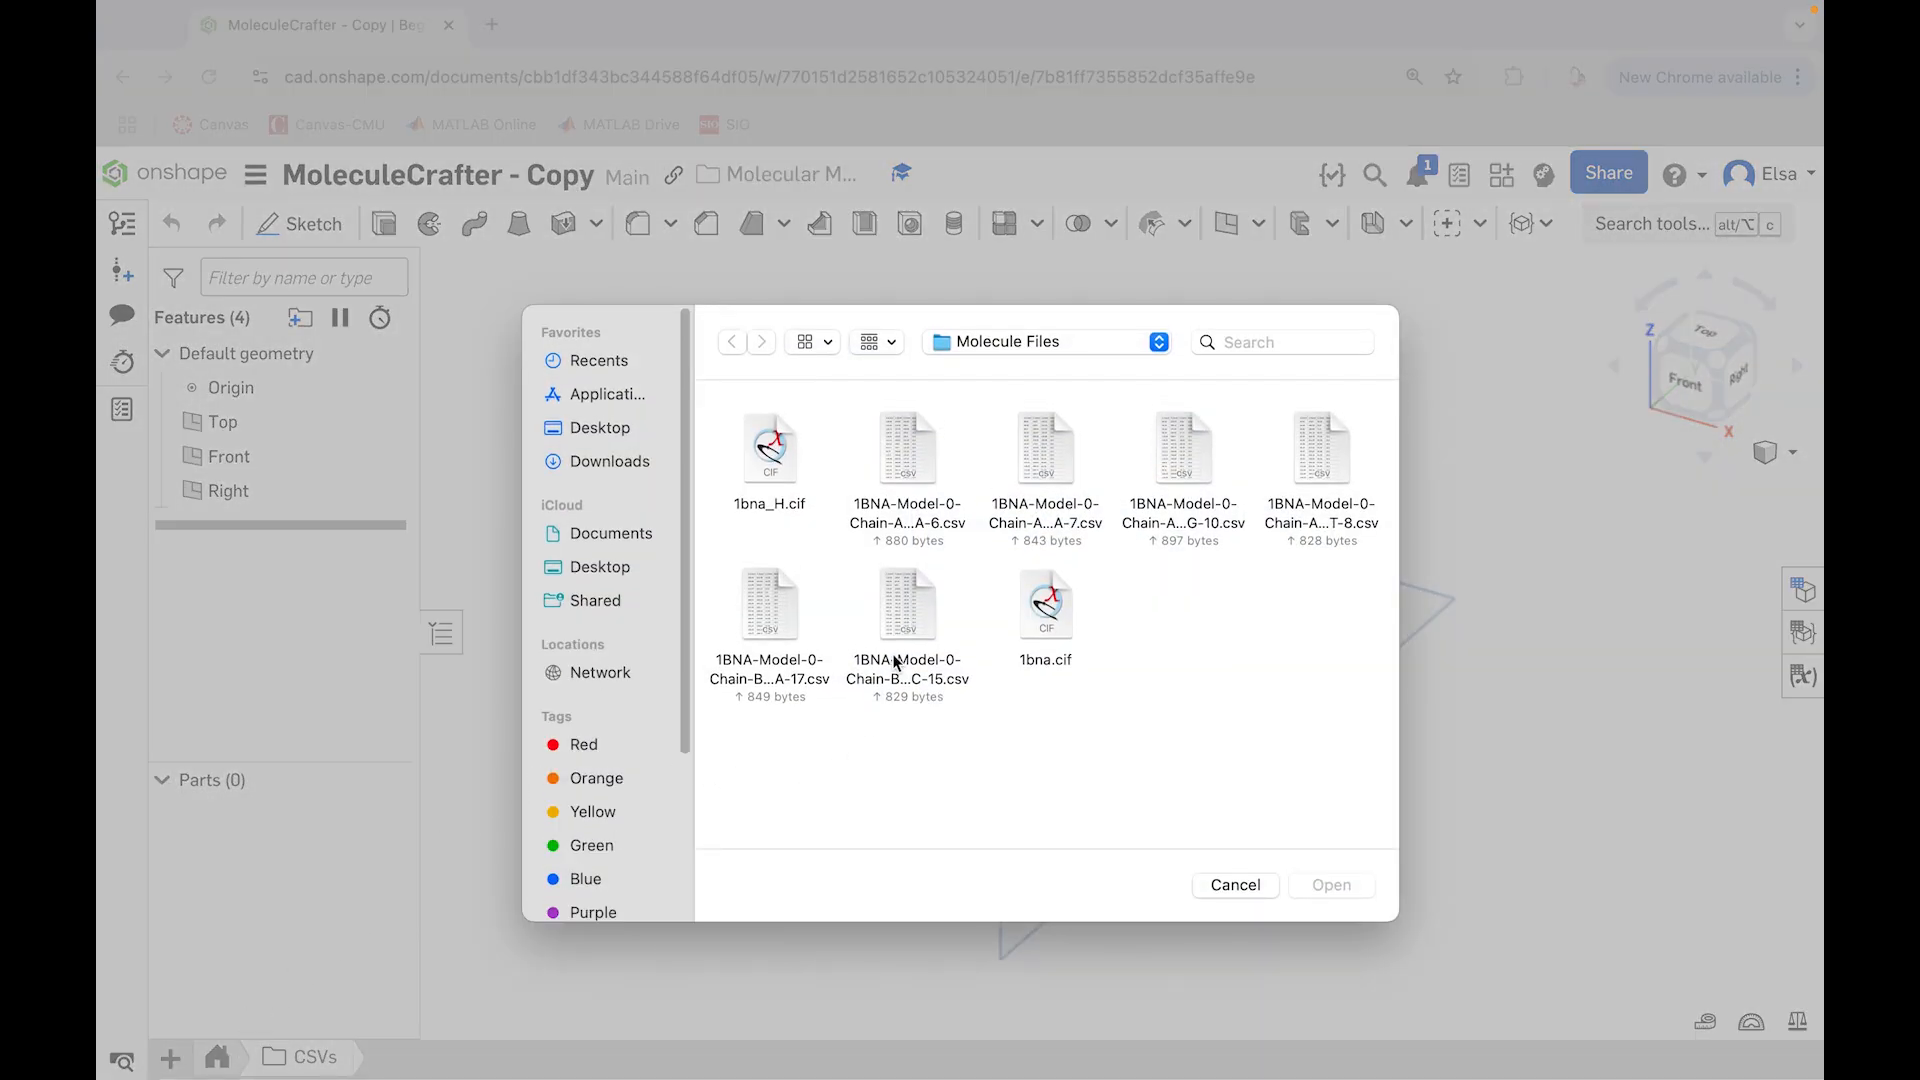
pyautogui.click(928, 452)
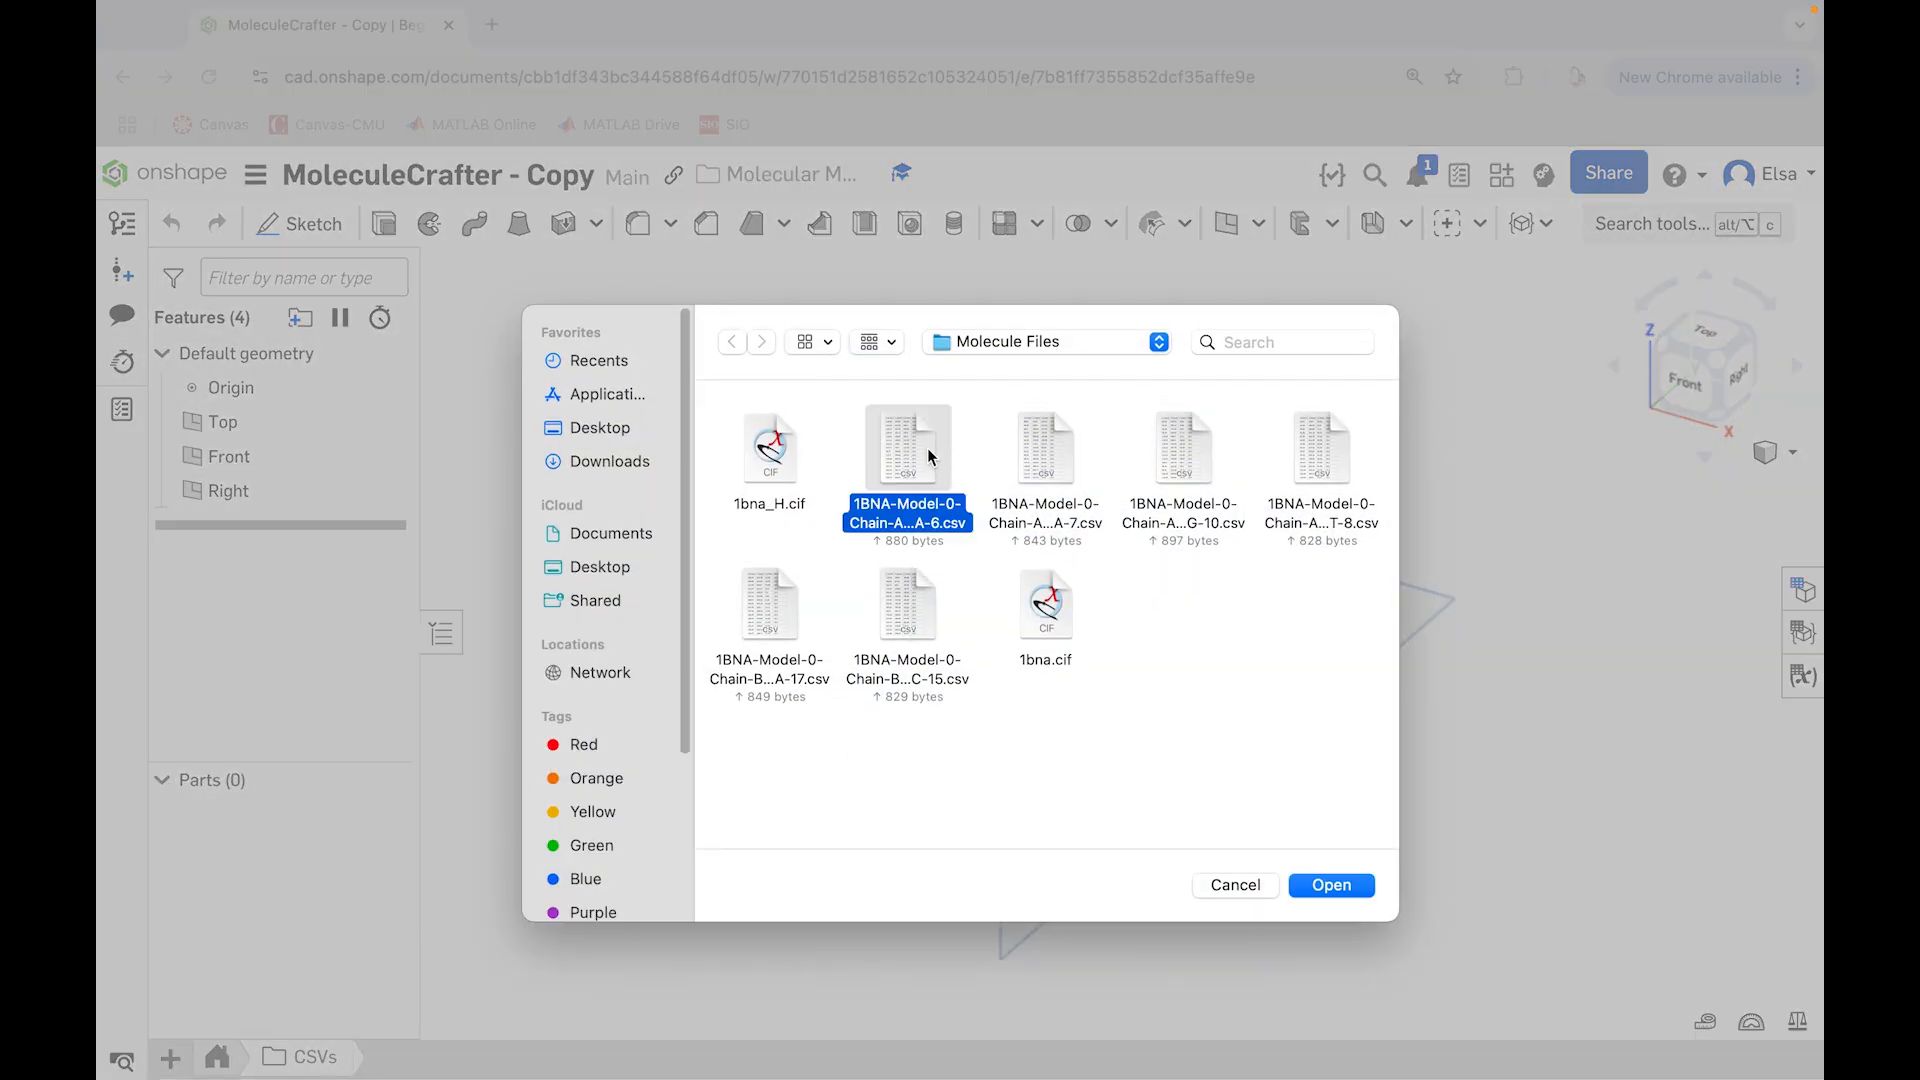
pyautogui.keyDown('super'); pyautogui.click(912, 600); pyautogui.keyUp('super')
pyautogui.keyDown('super'); pyautogui.click(1042, 458); pyautogui.keyUp('super')
pyautogui.keyDown('super'); pyautogui.click(1218, 480); pyautogui.keyUp('super')
pyautogui.keyDown('super'); pyautogui.click(1307, 463); pyautogui.keyUp('super')
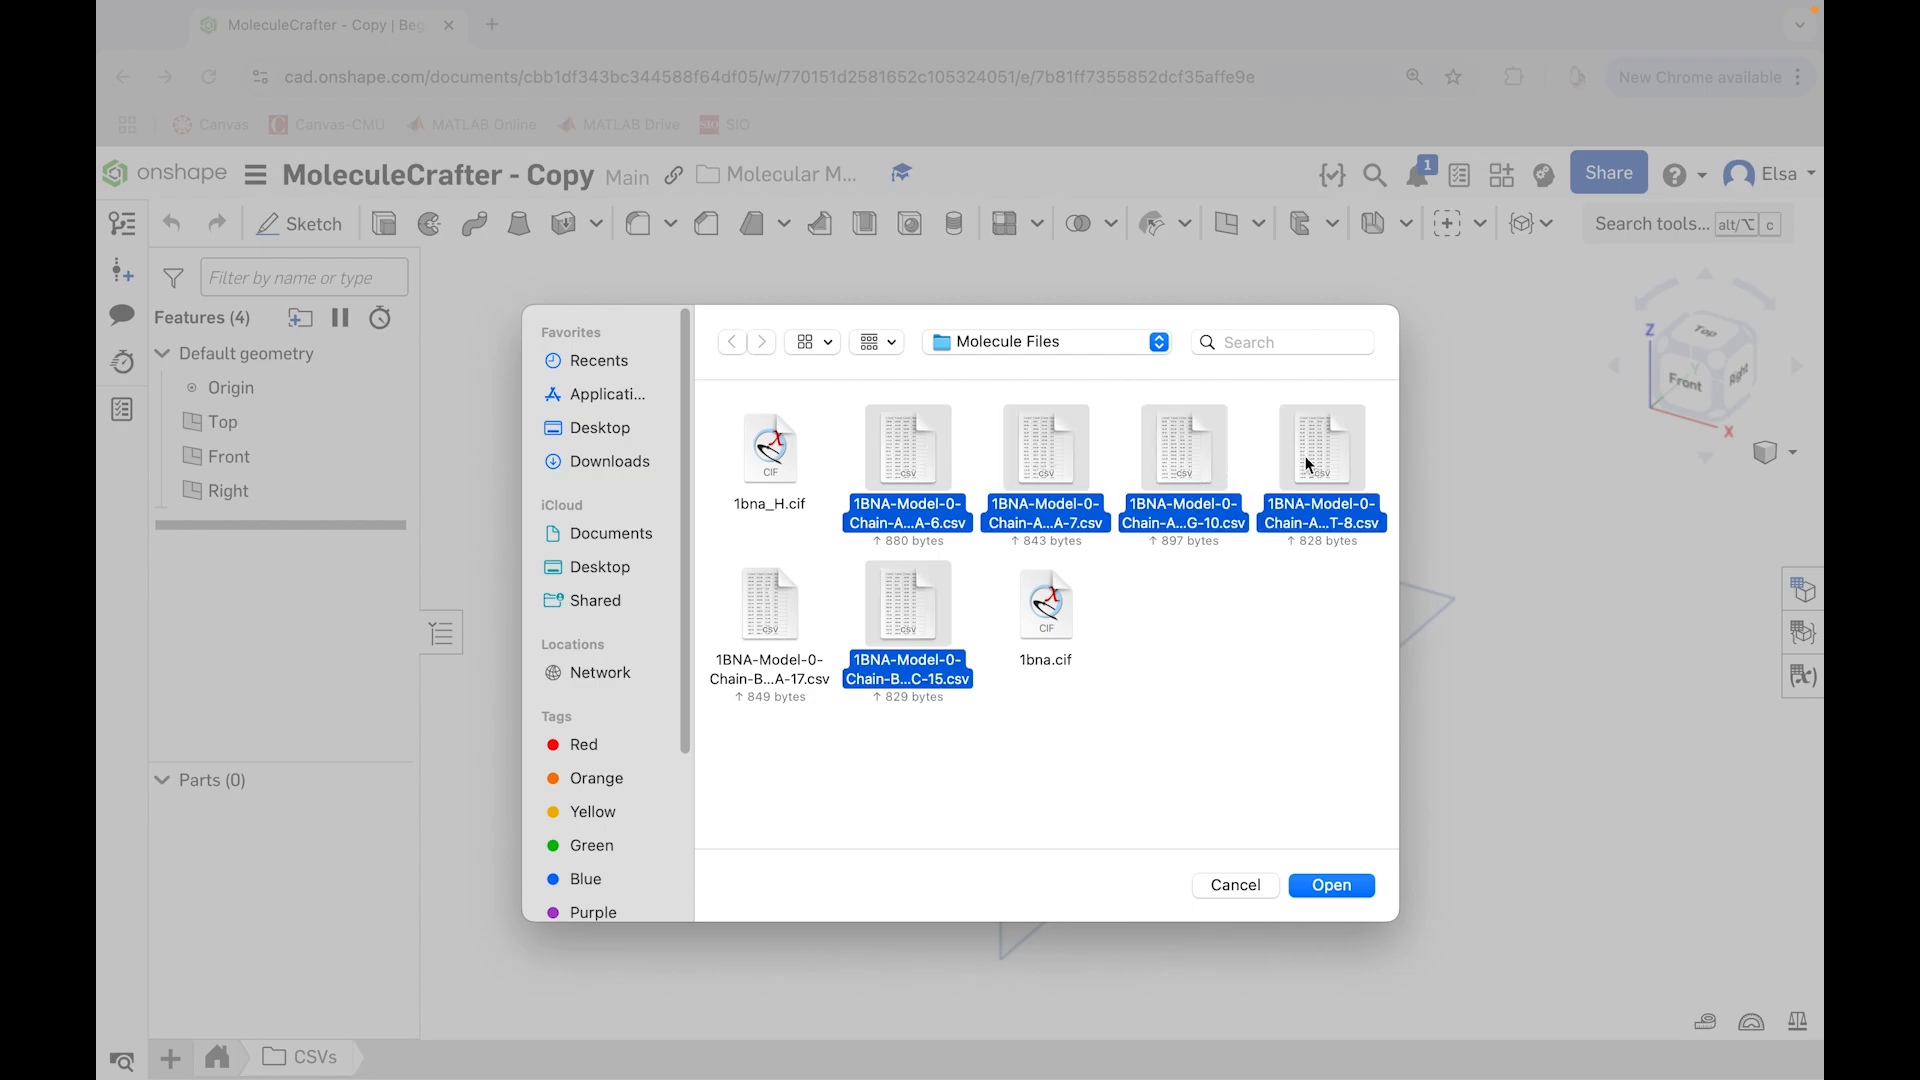
pyautogui.keyDown('super'); pyautogui.click(756, 618); pyautogui.keyUp('super')
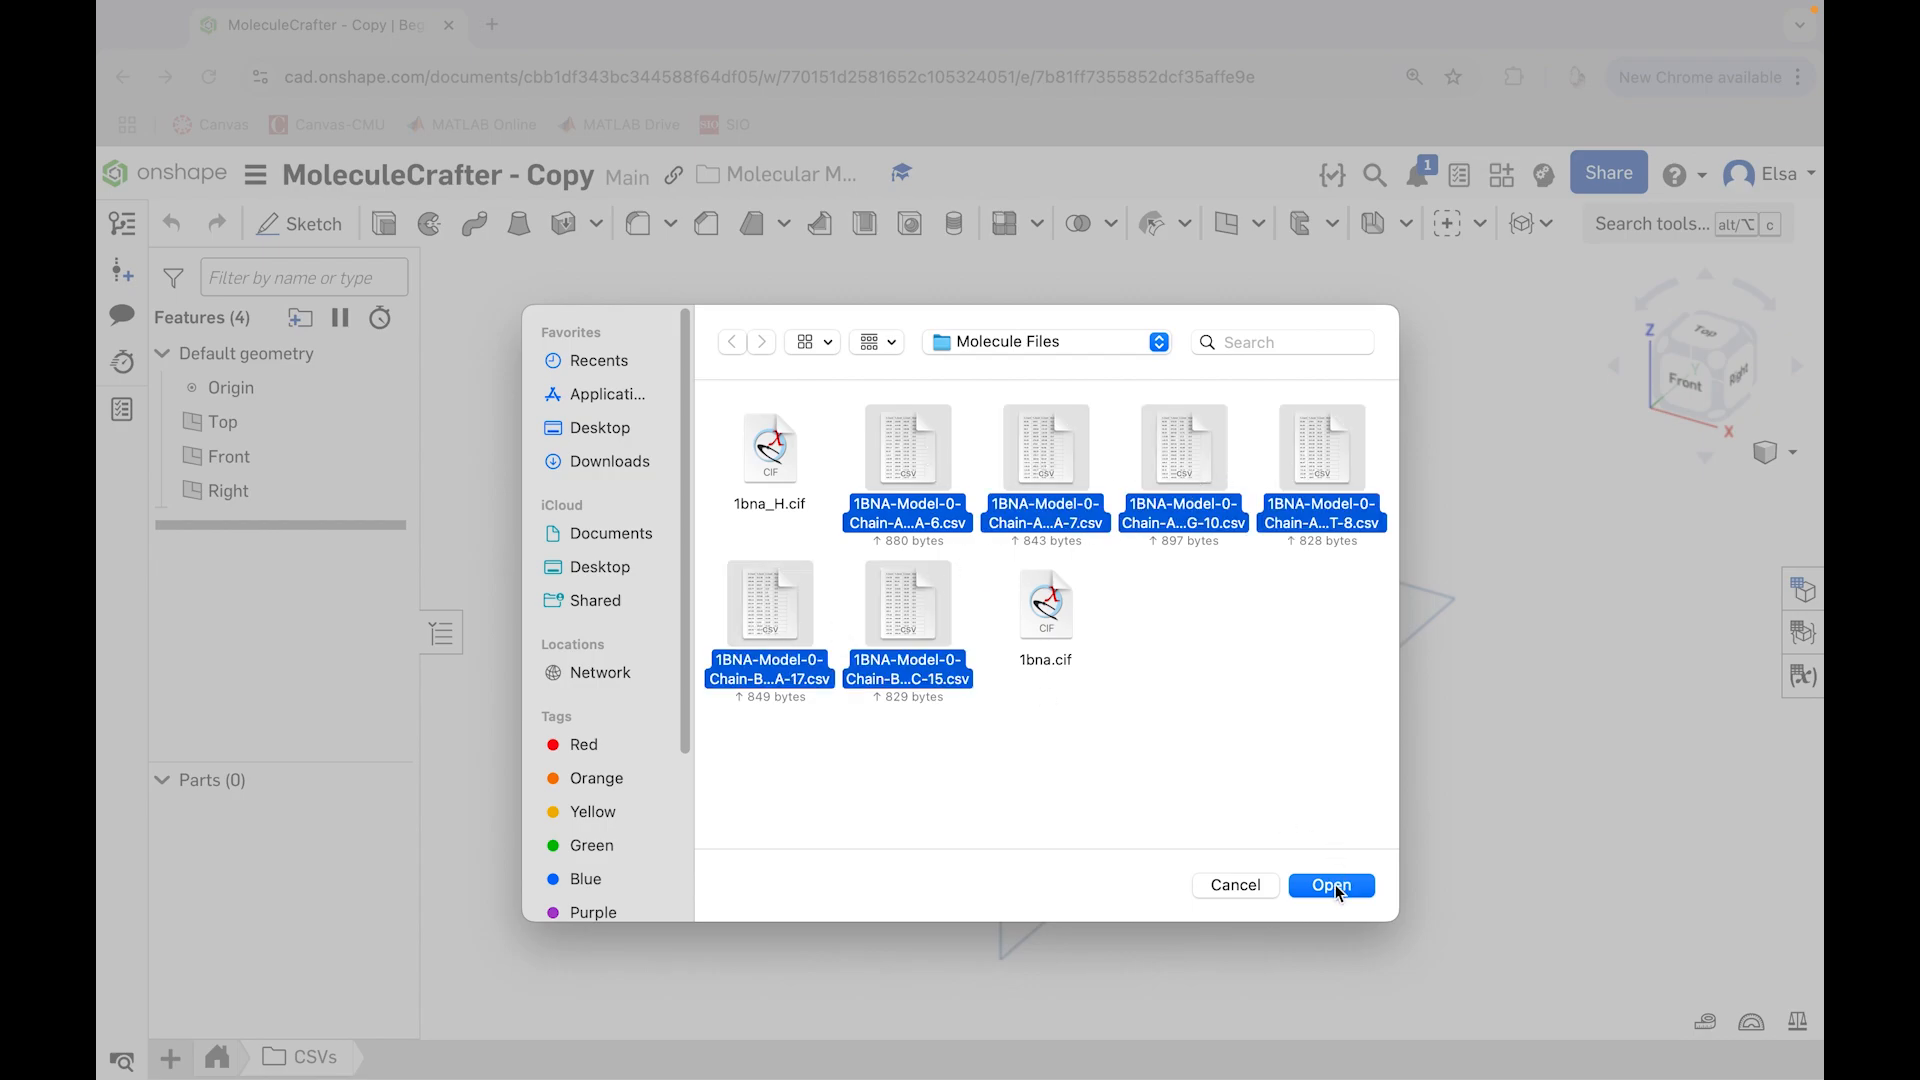
pyautogui.click(1335, 885)
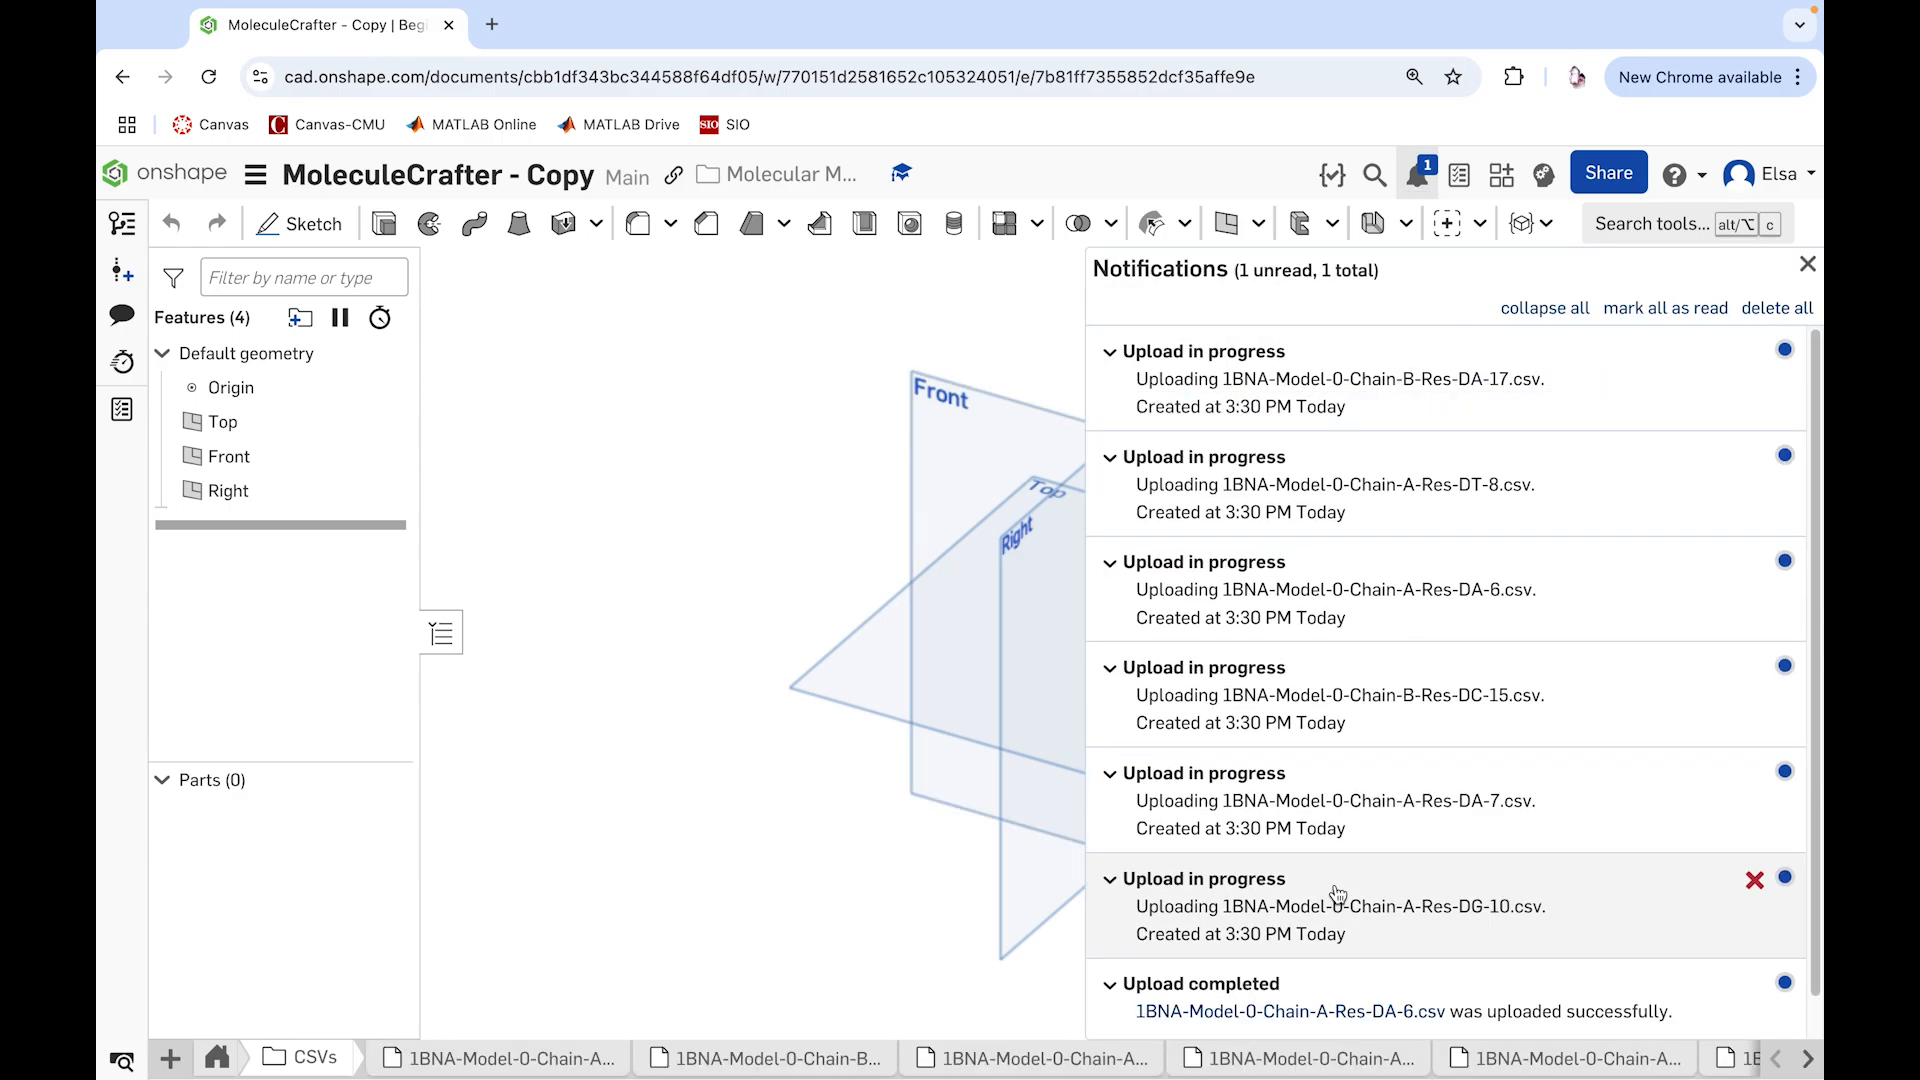
pyautogui.click(1807, 266)
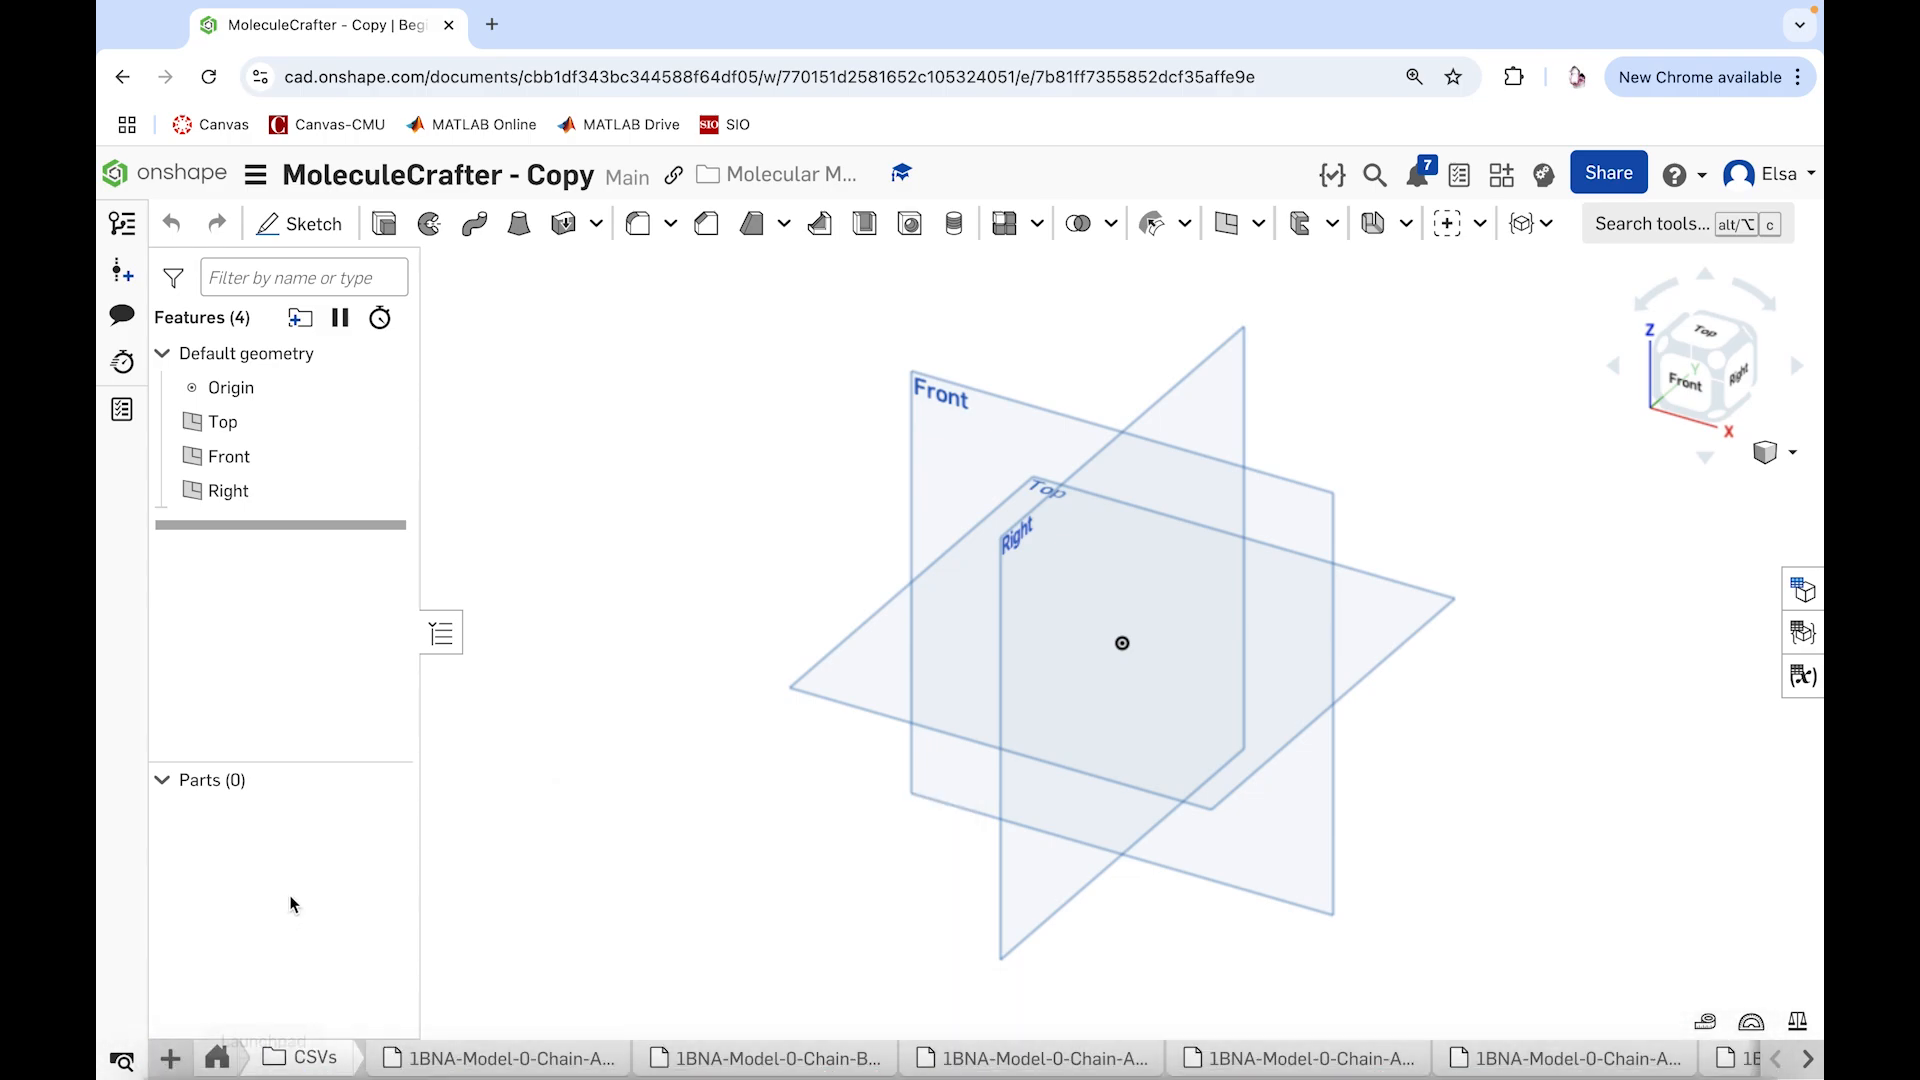
pyautogui.click(219, 1058)
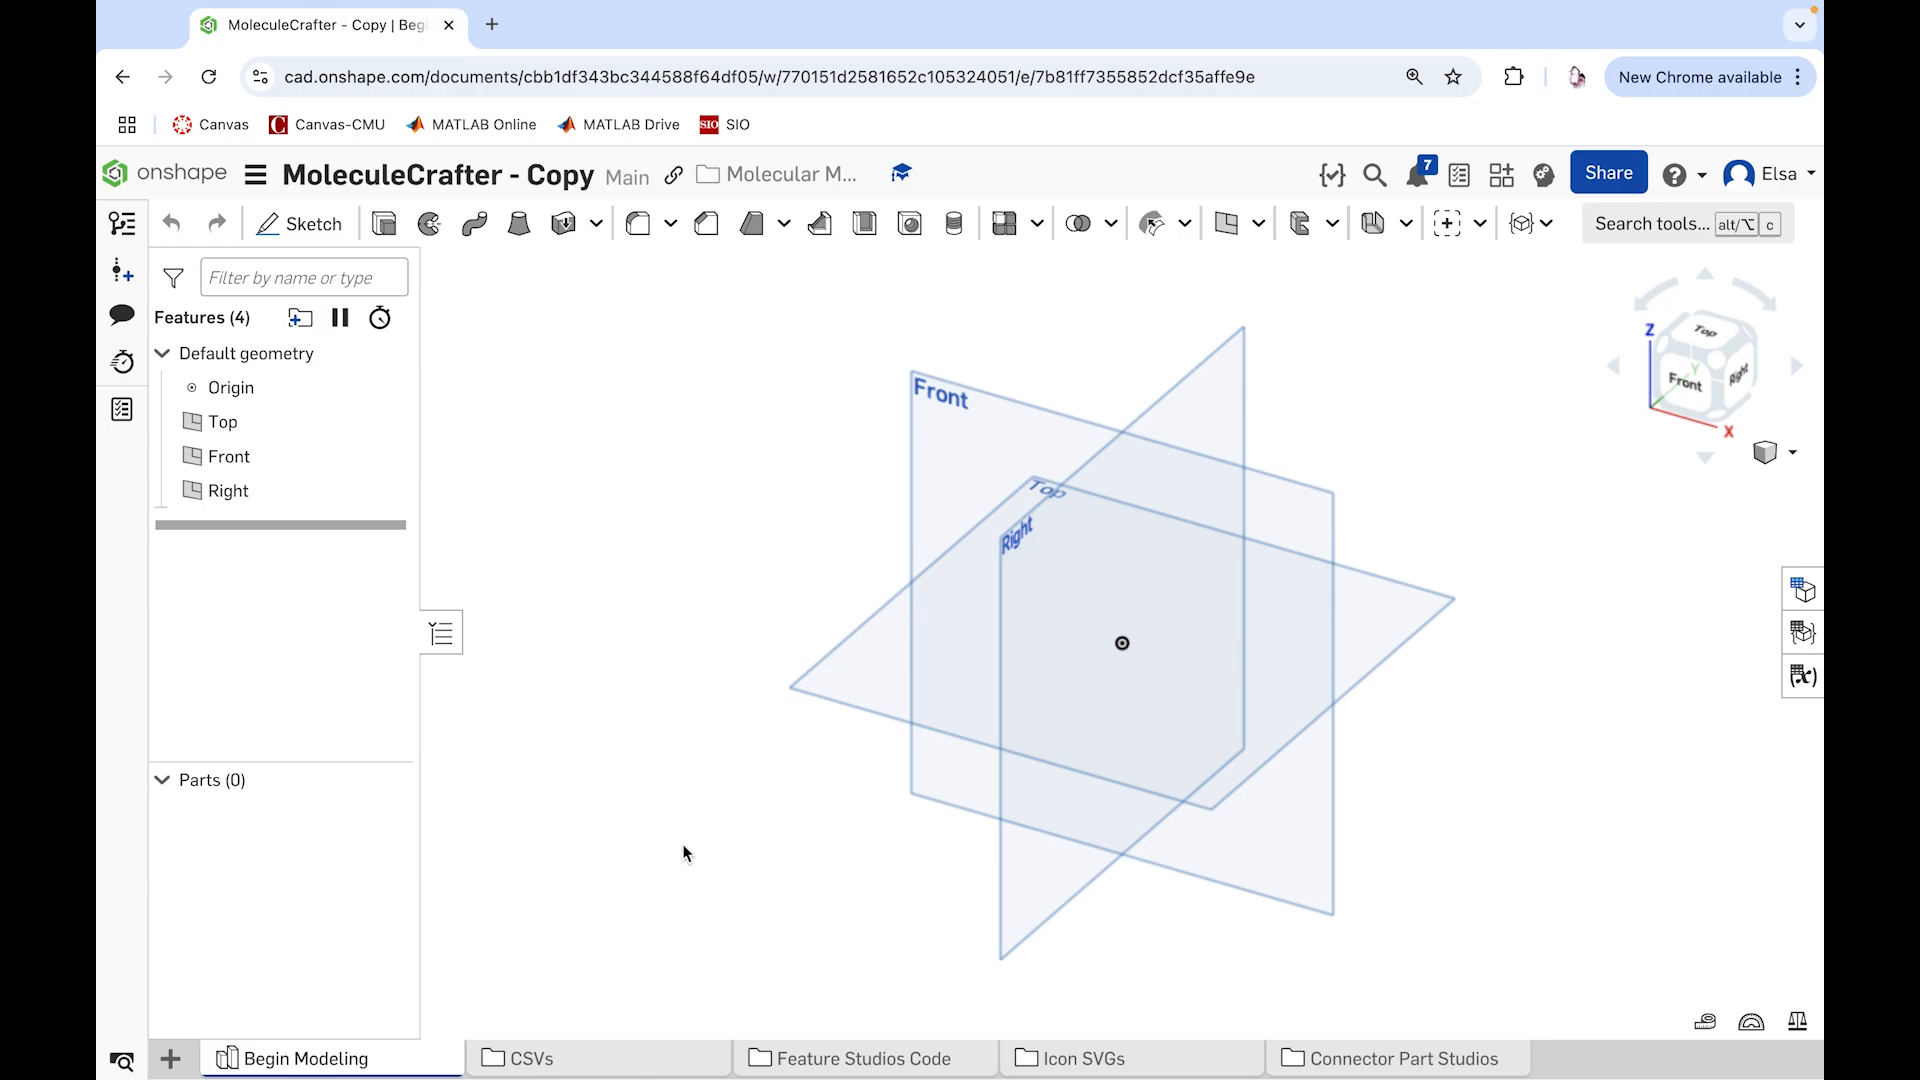
pyautogui.moveTo(388, 1059)
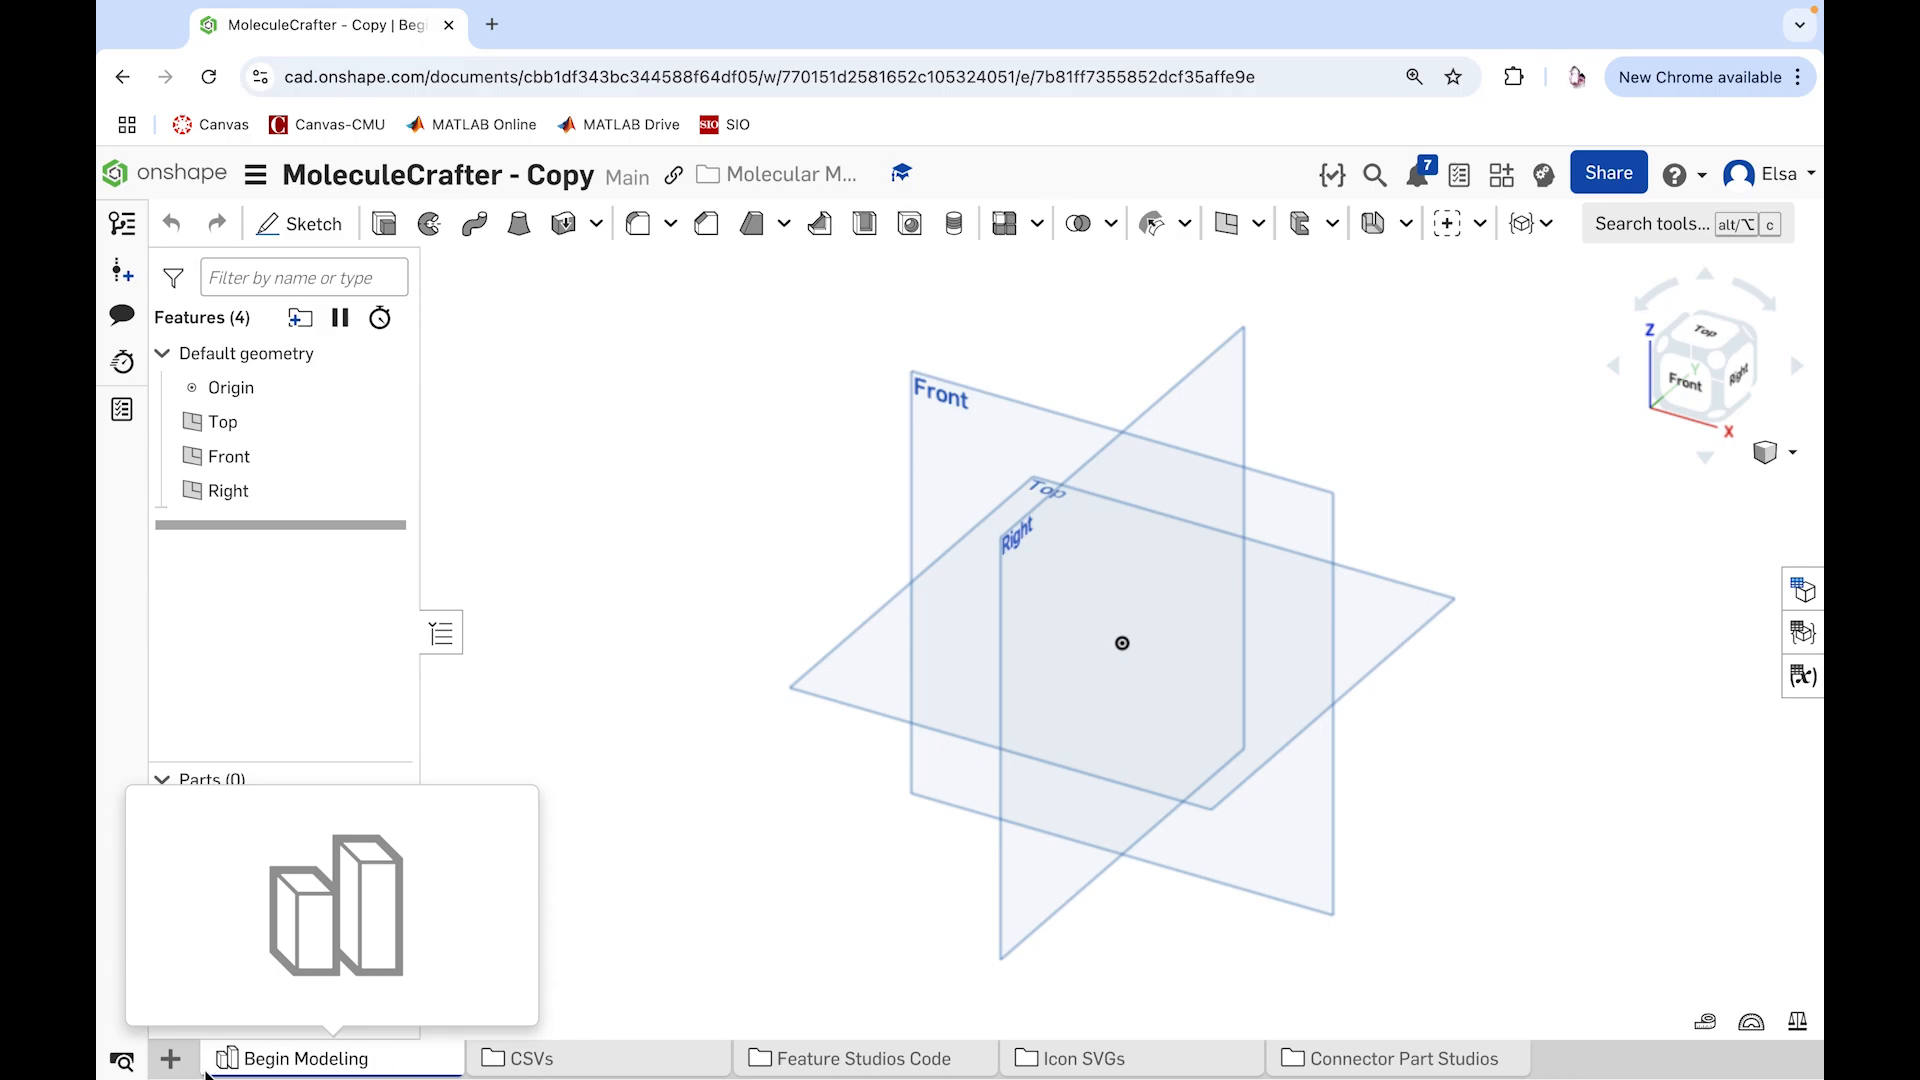
pyautogui.click(170, 1057)
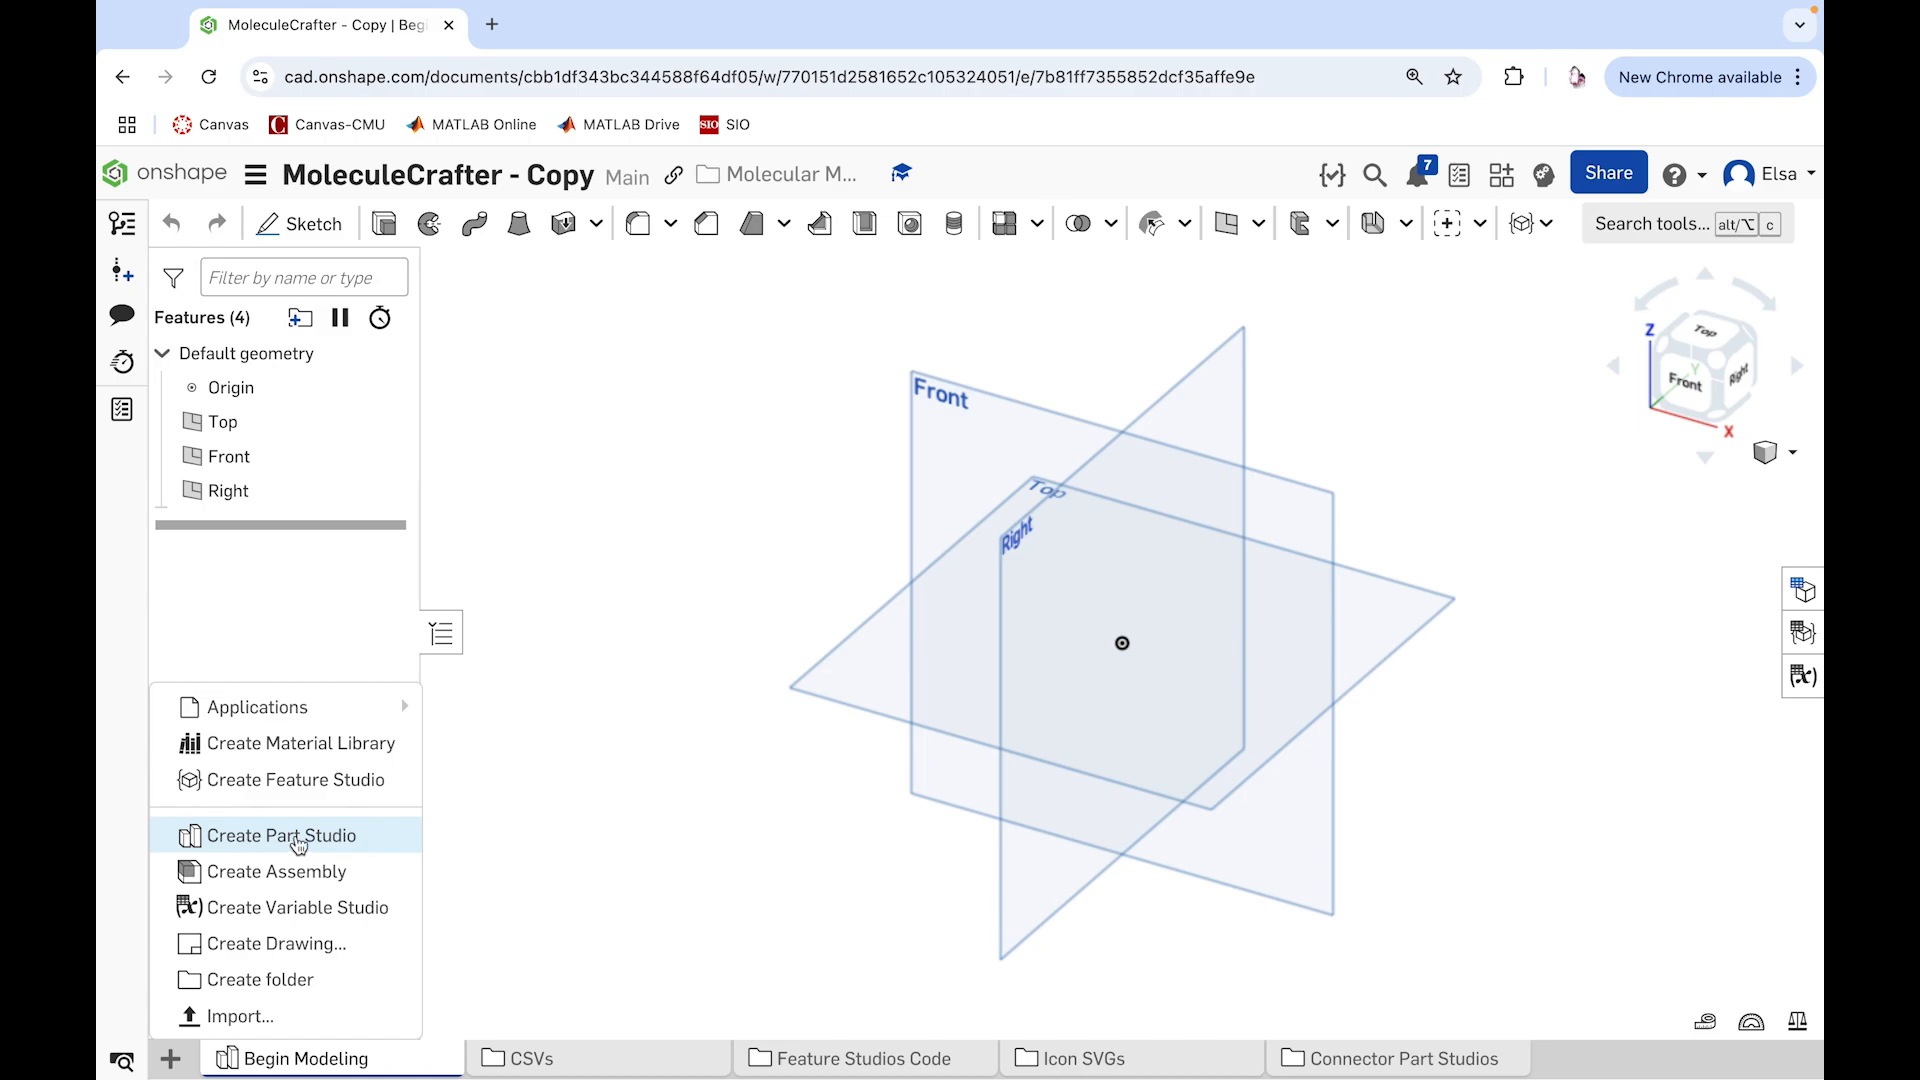
pyautogui.click(598, 815)
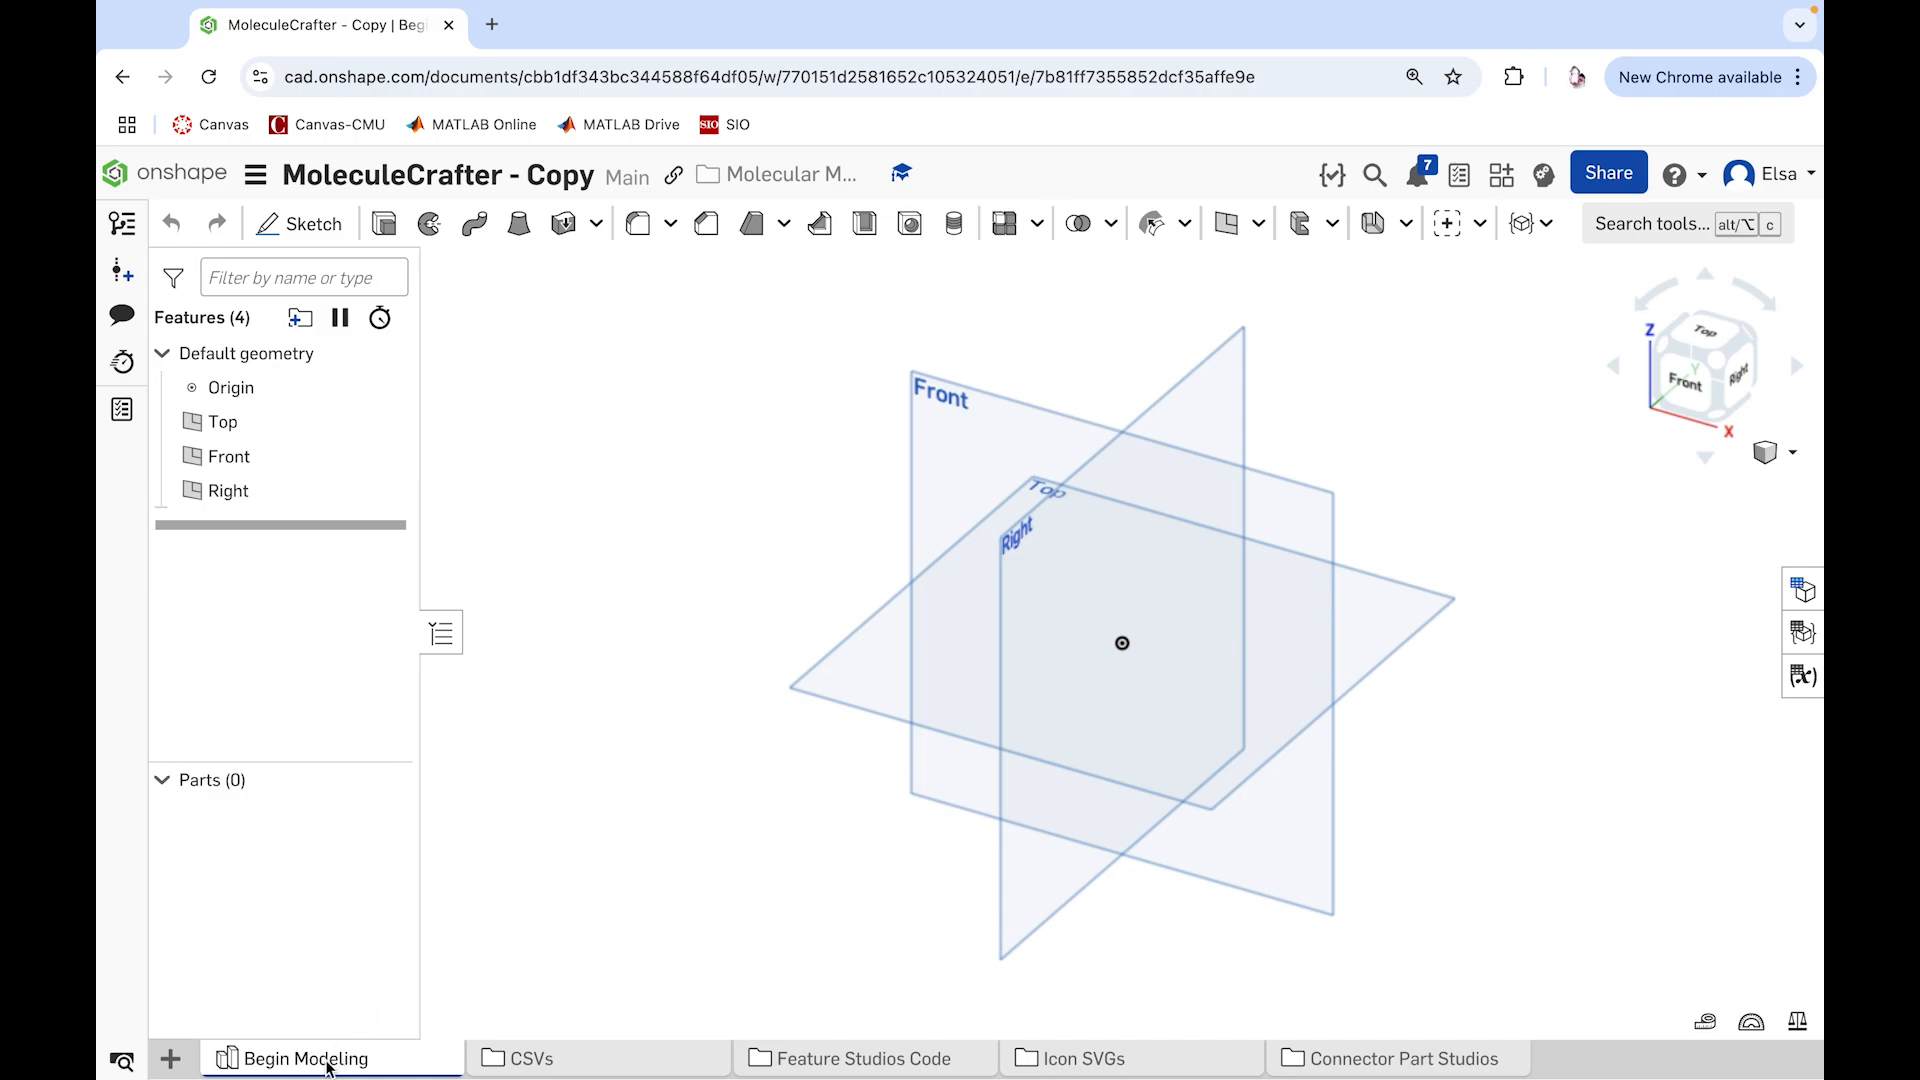
pyautogui.moveTo(330, 1065)
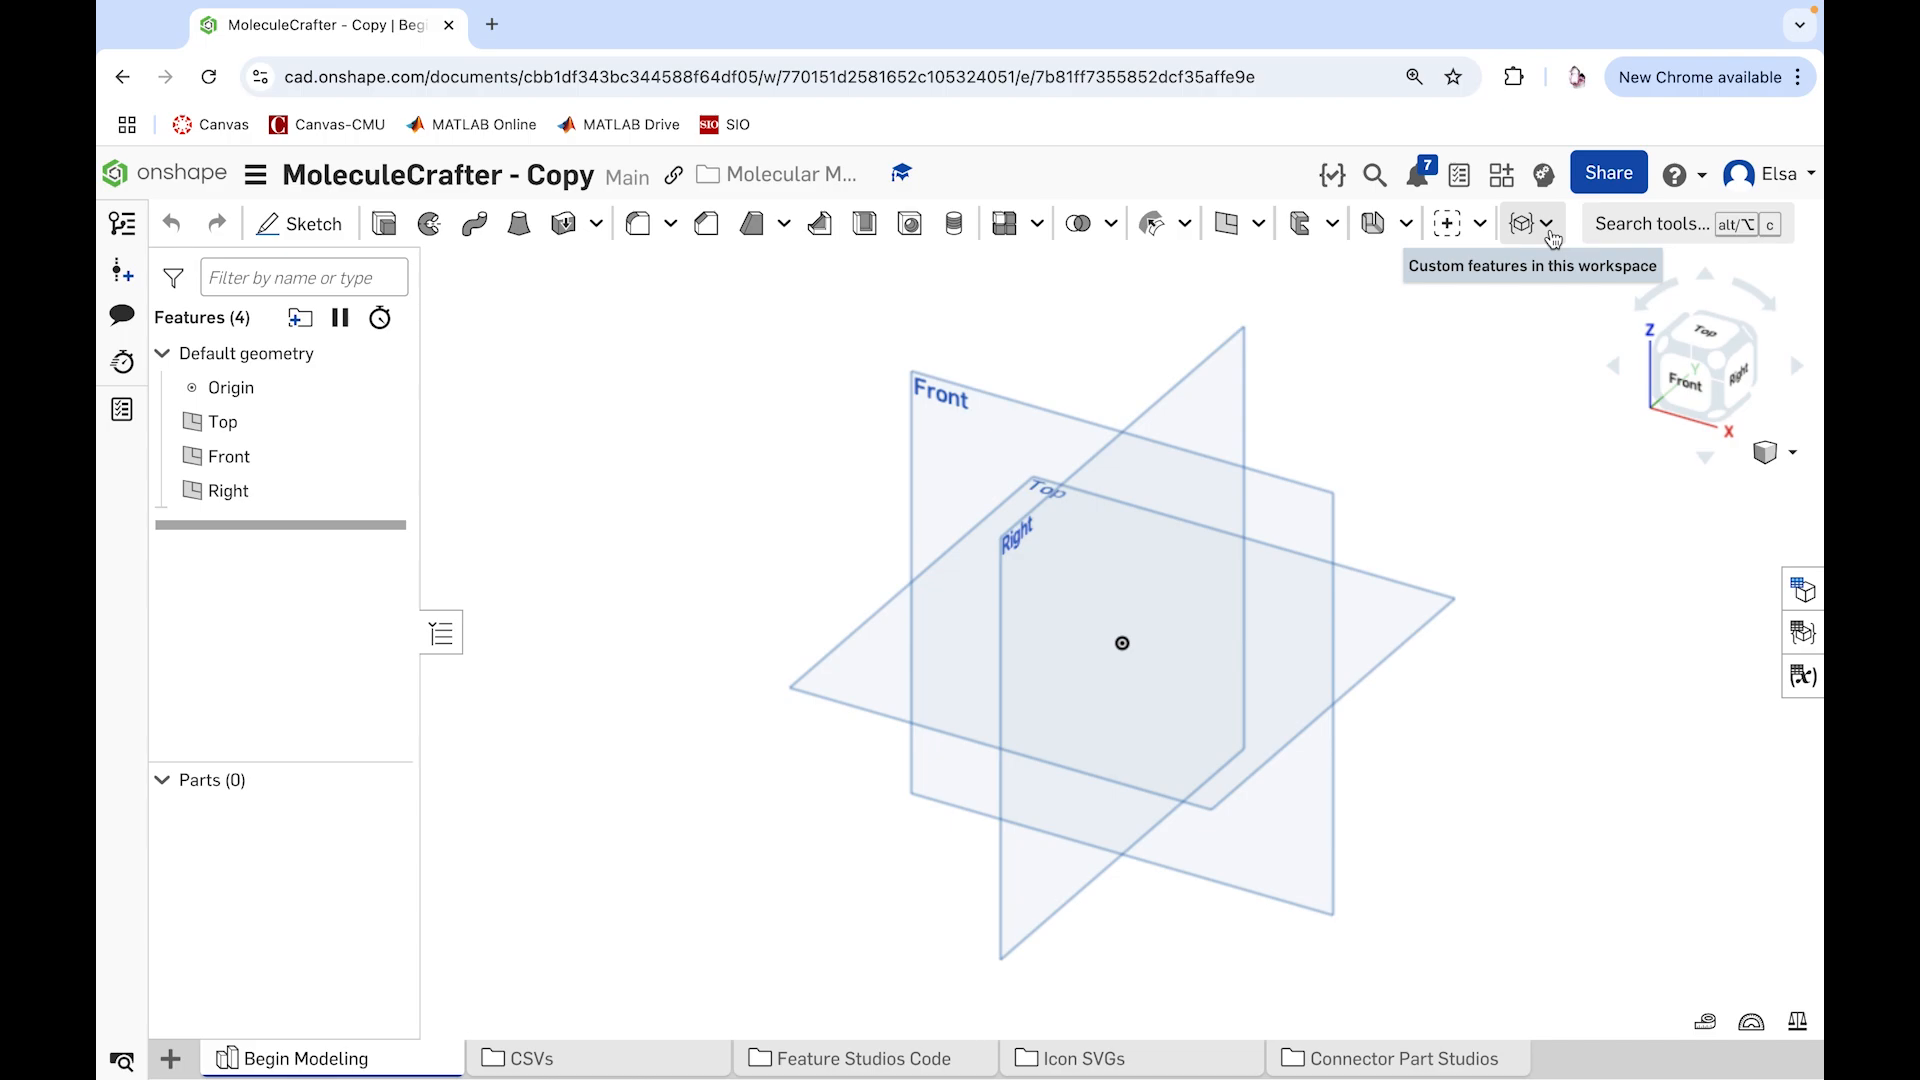
# Step: Create a molecule with the Molecule Creator custom feature from 1BNA-Model-0-Chain-A-Res-DA-6.csv
pyautogui.click(1546, 224)
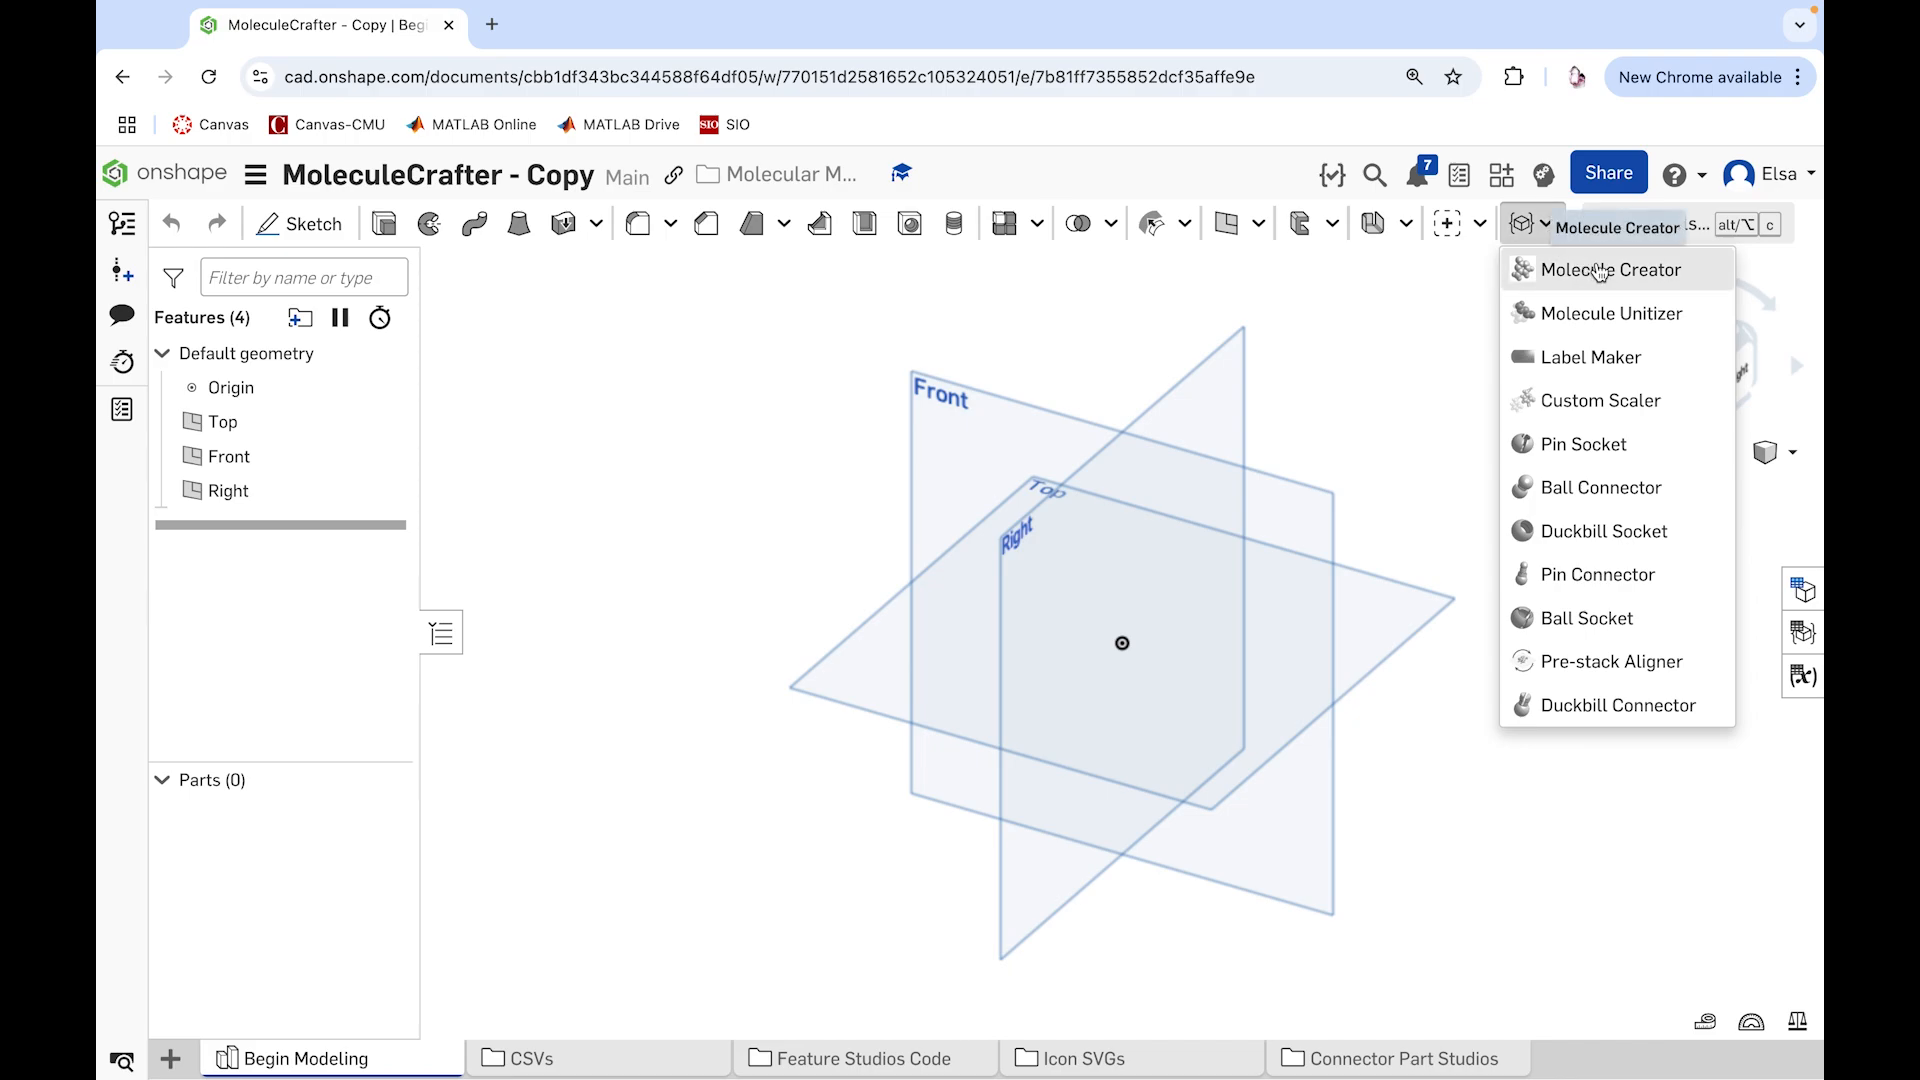
pyautogui.click(1605, 270)
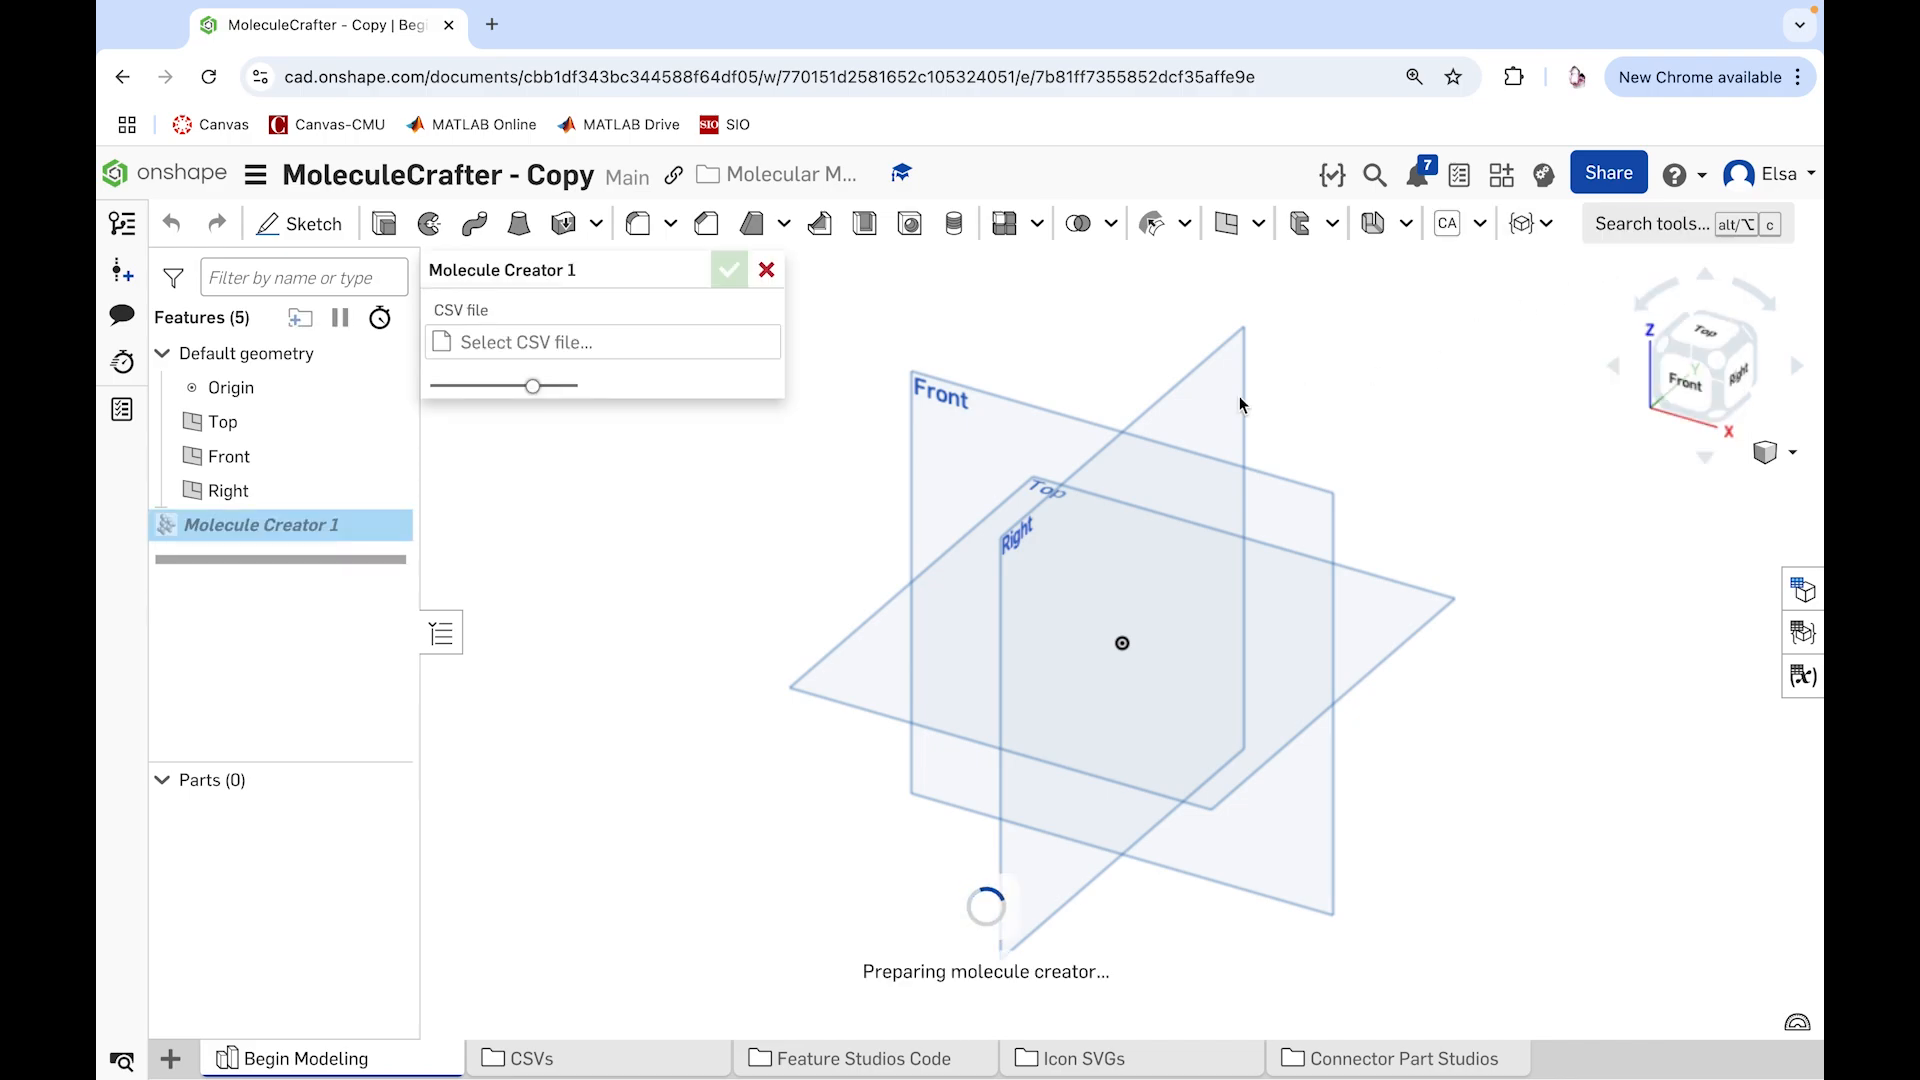
pyautogui.click(637, 352)
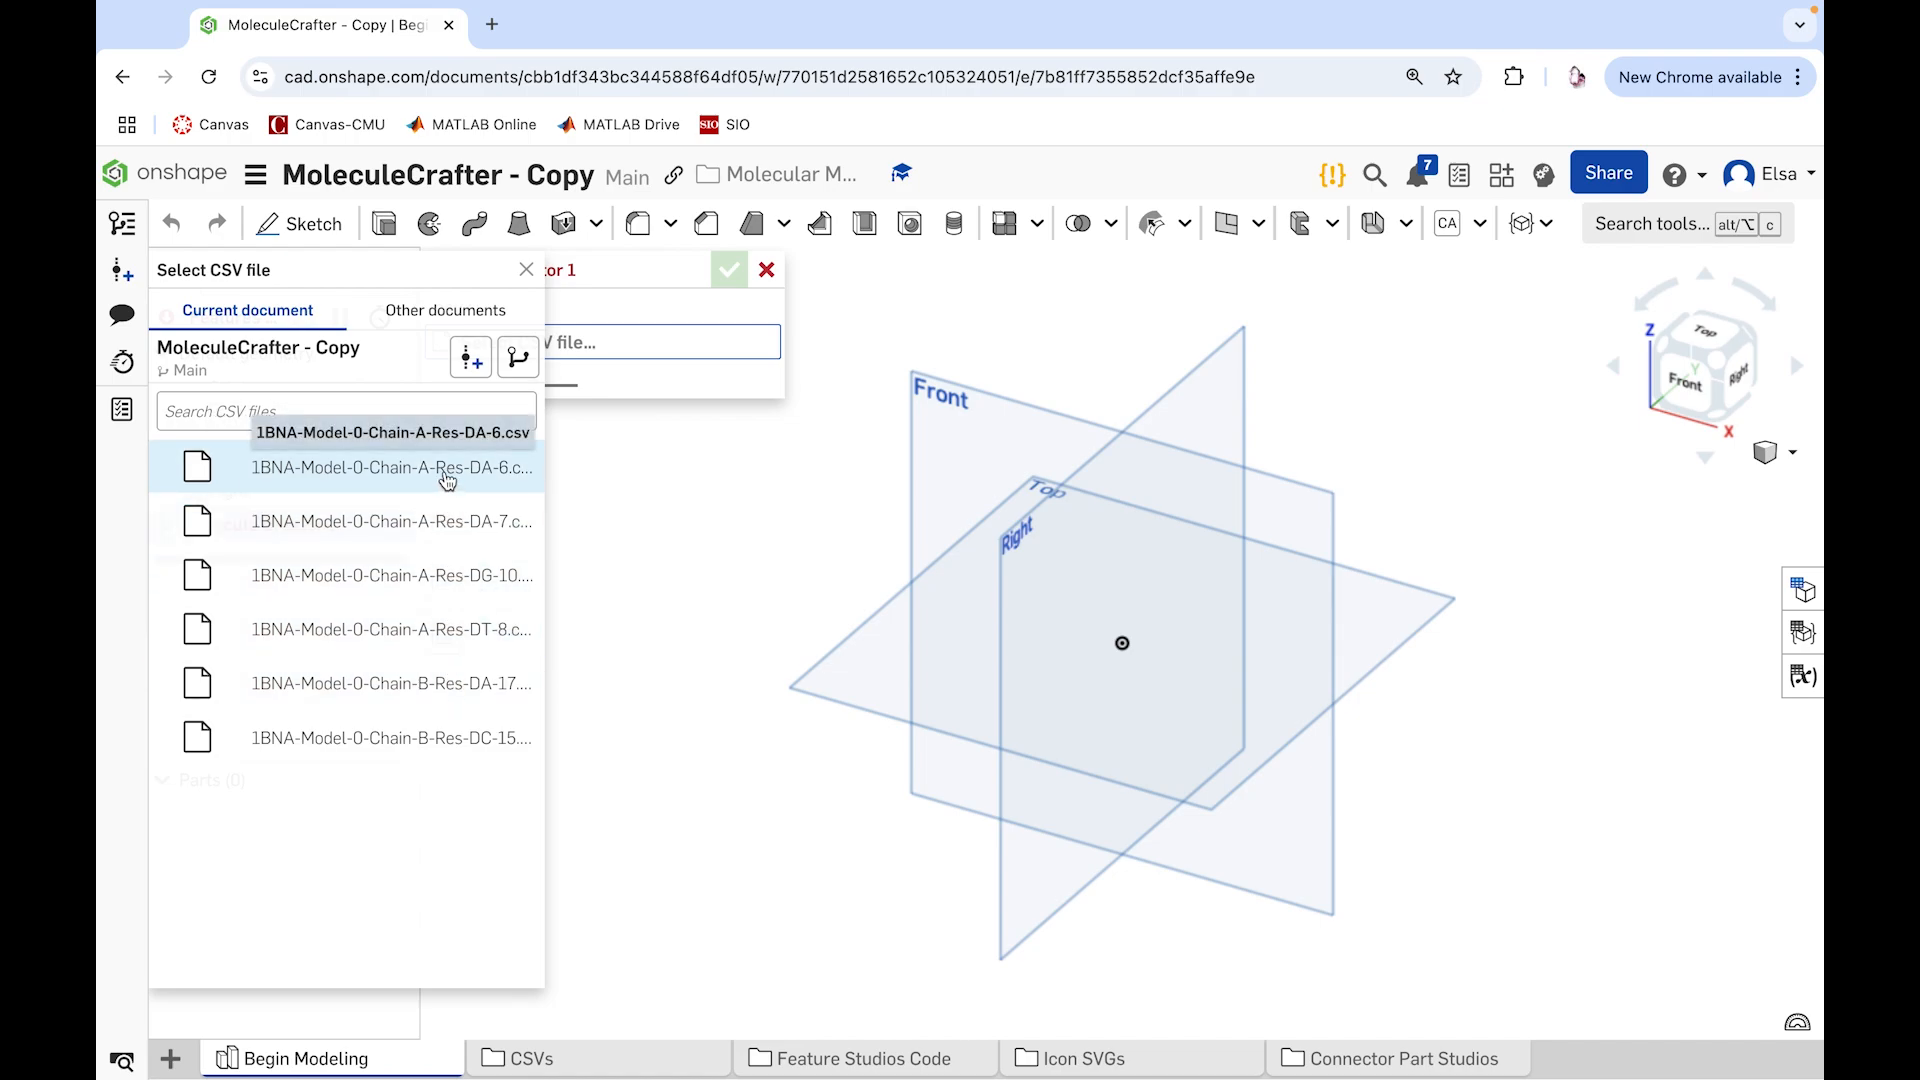
pyautogui.click(447, 481)
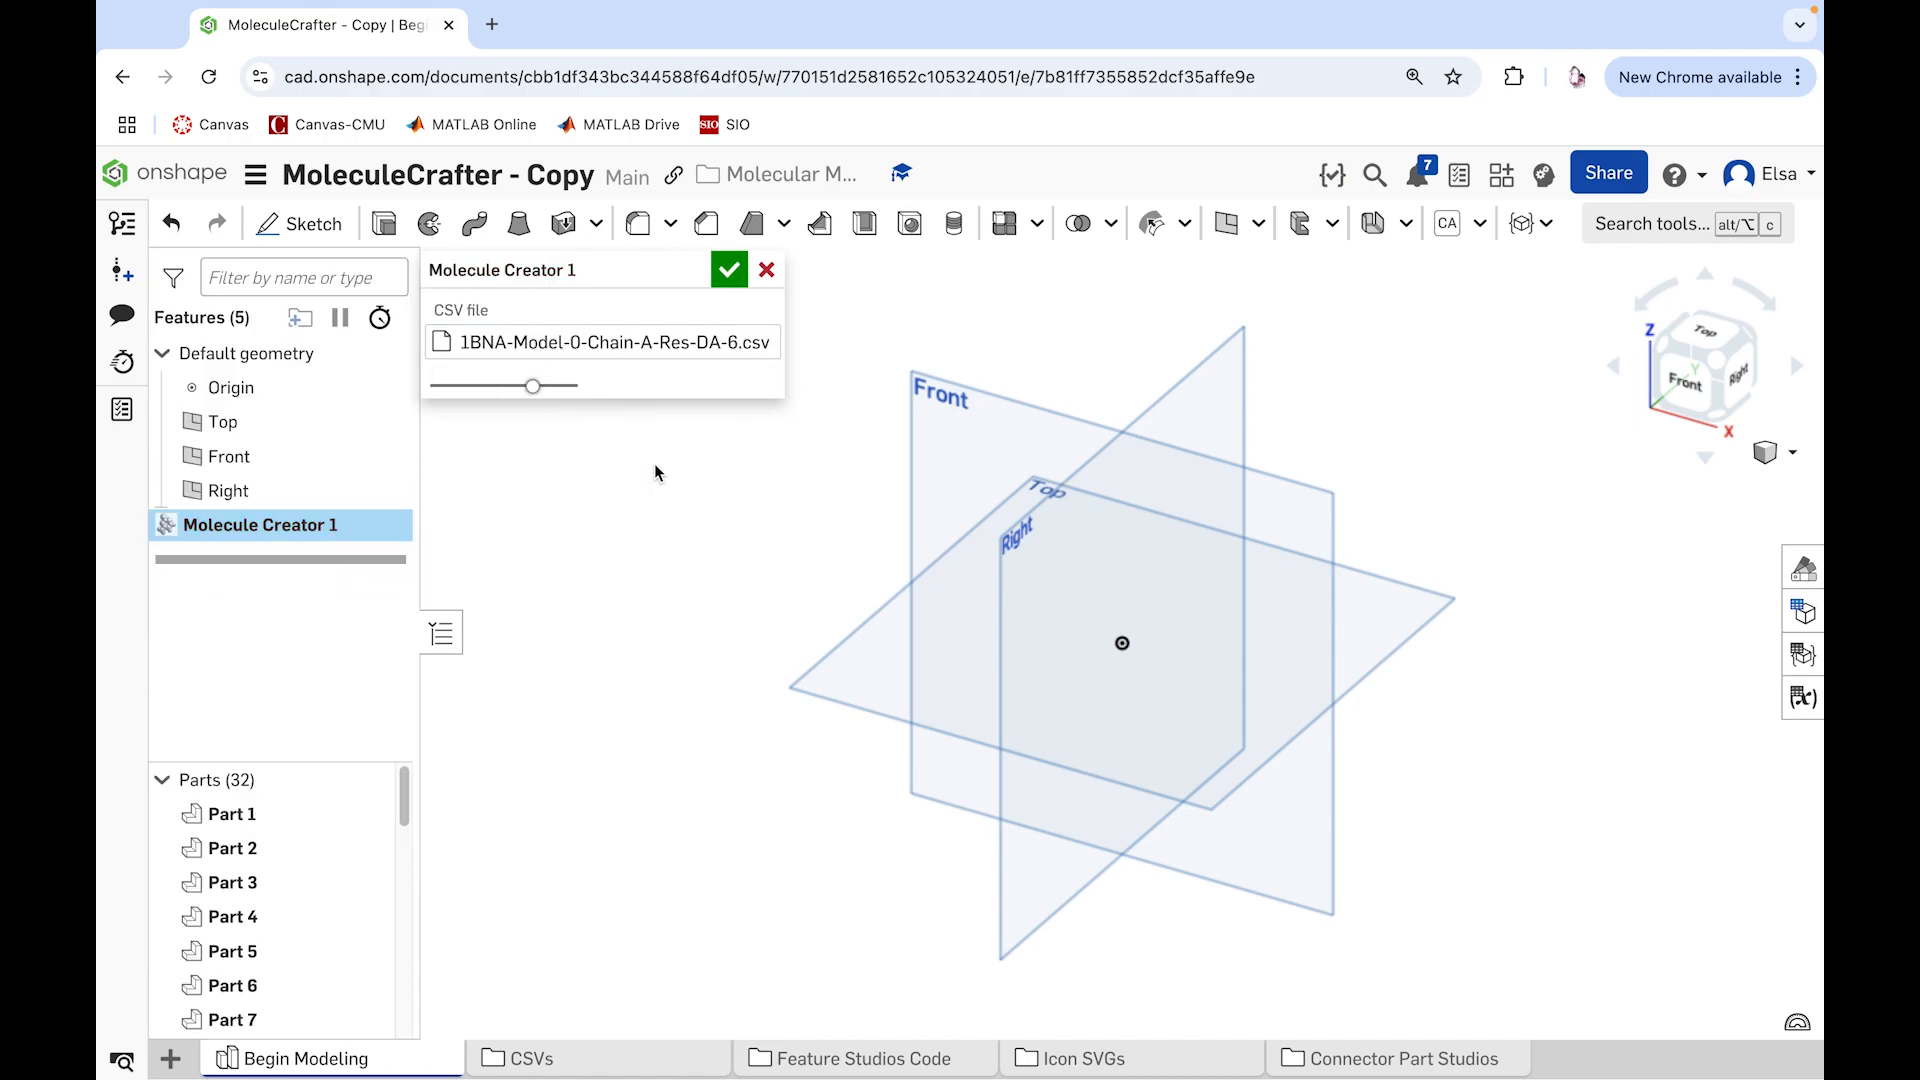
pyautogui.click(727, 271)
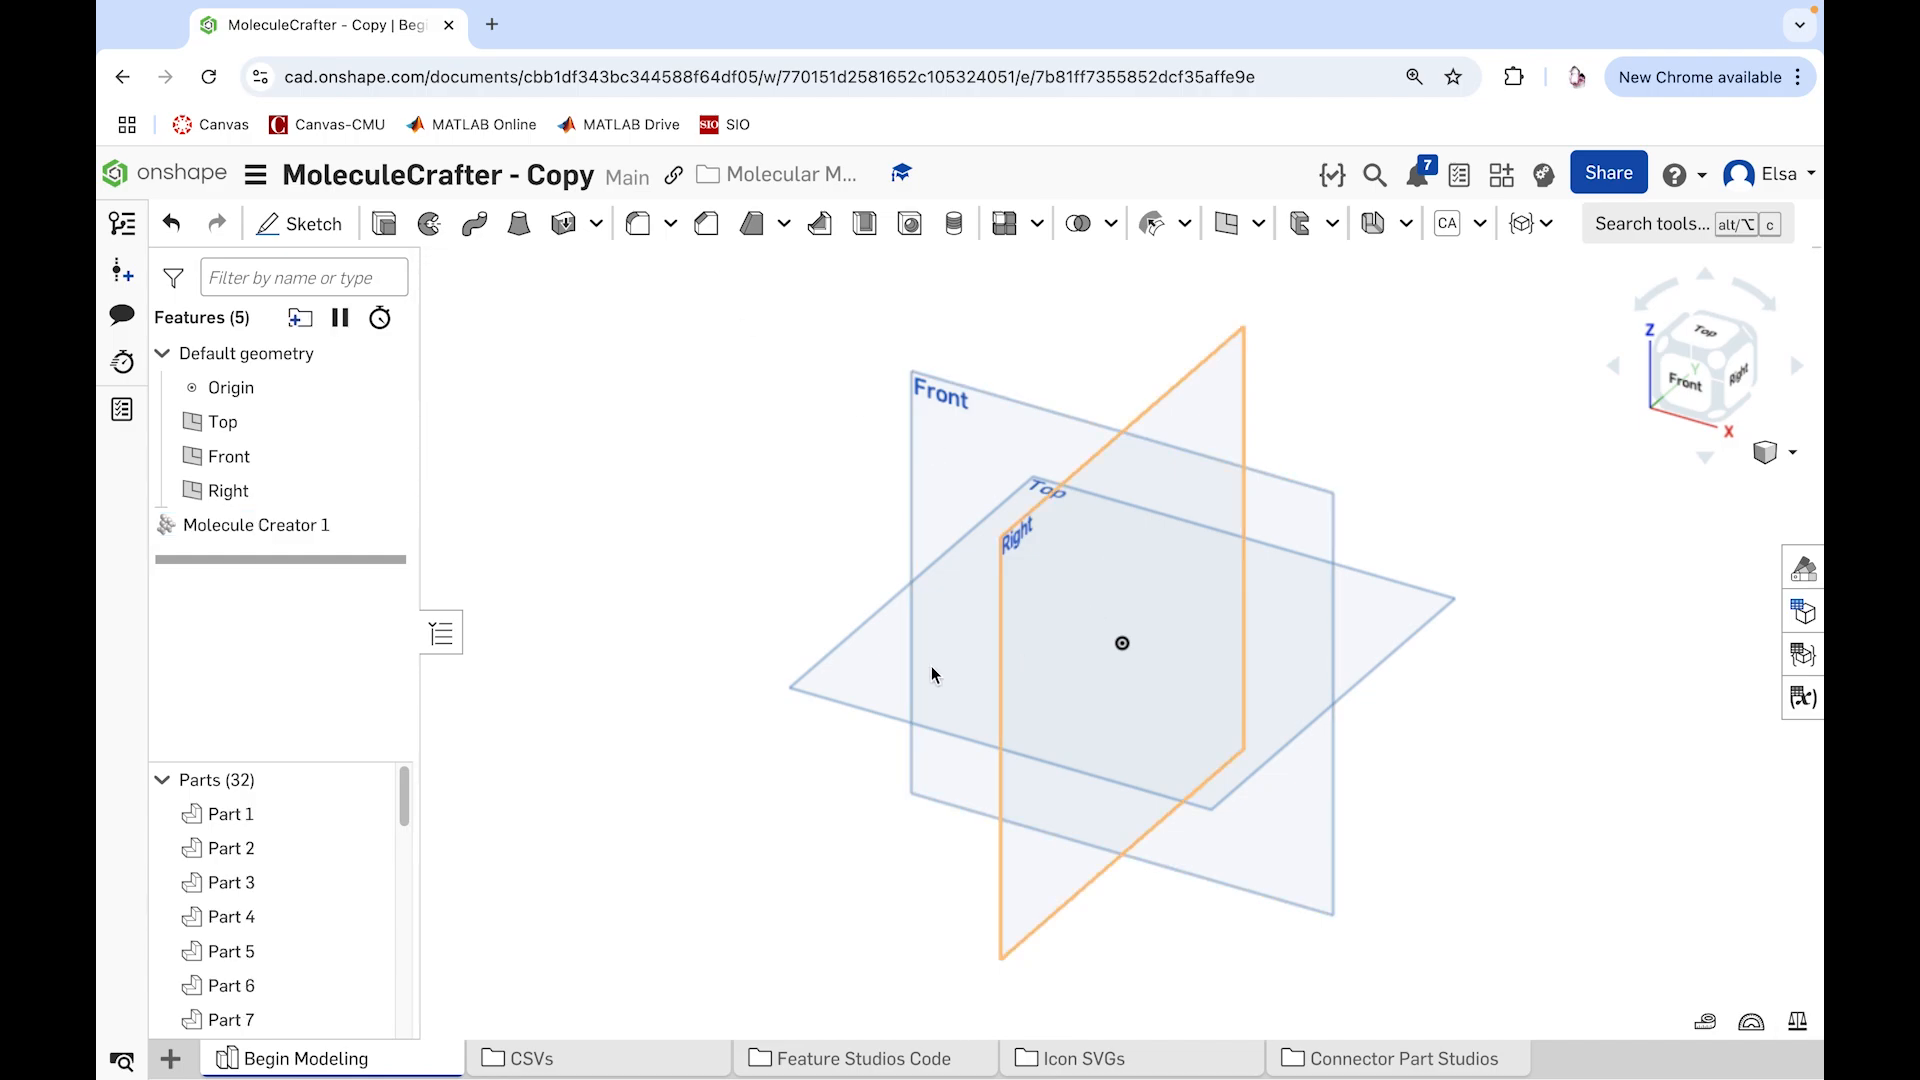
# Step: Examine the generated molecule in the model space and look through its full parts list
pyautogui.scroll(-3, 857, 557)
pyautogui.scroll(-1, 987, 554)
pyautogui.scroll(2, 1430, 308)
pyautogui.moveTo(1428, 308); pyautogui.dragTo(1268, 436, button='right')
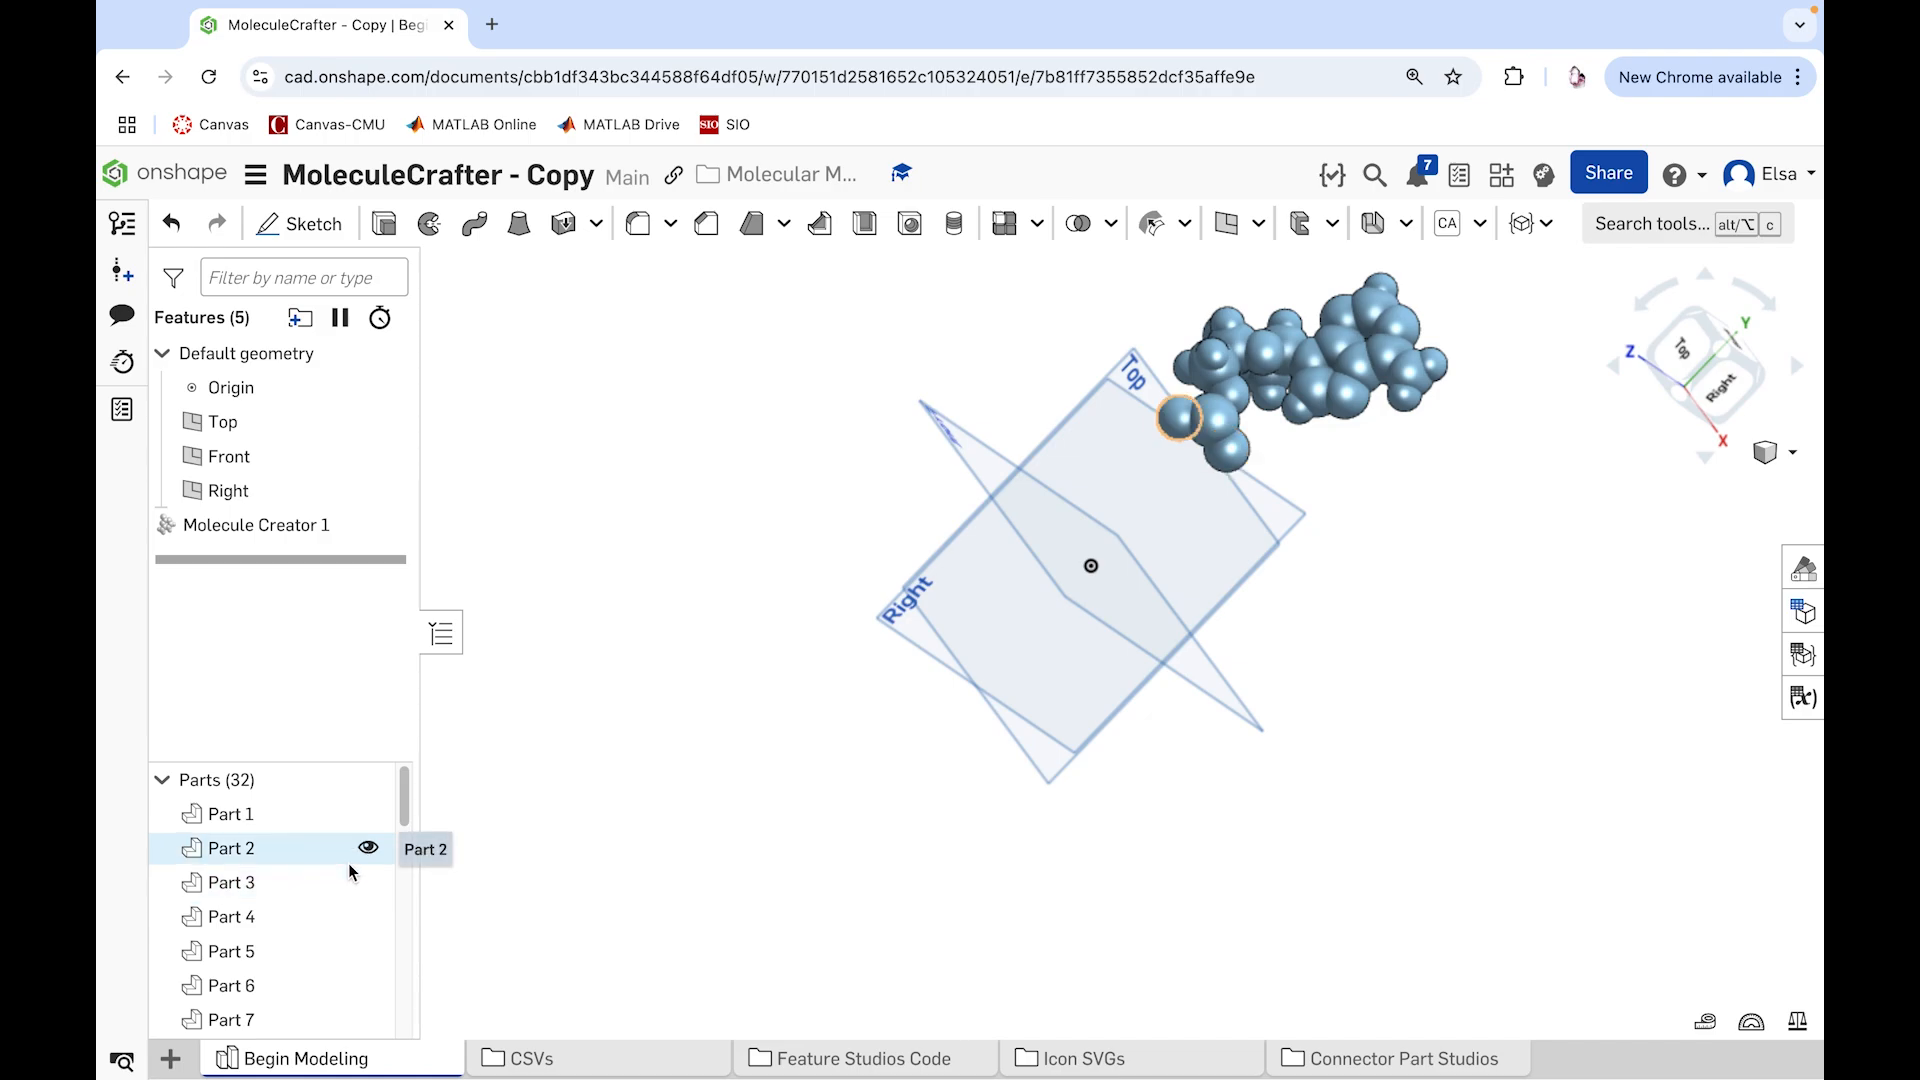
pyautogui.scroll(-4, 322, 935)
pyautogui.scroll(-2, 322, 936)
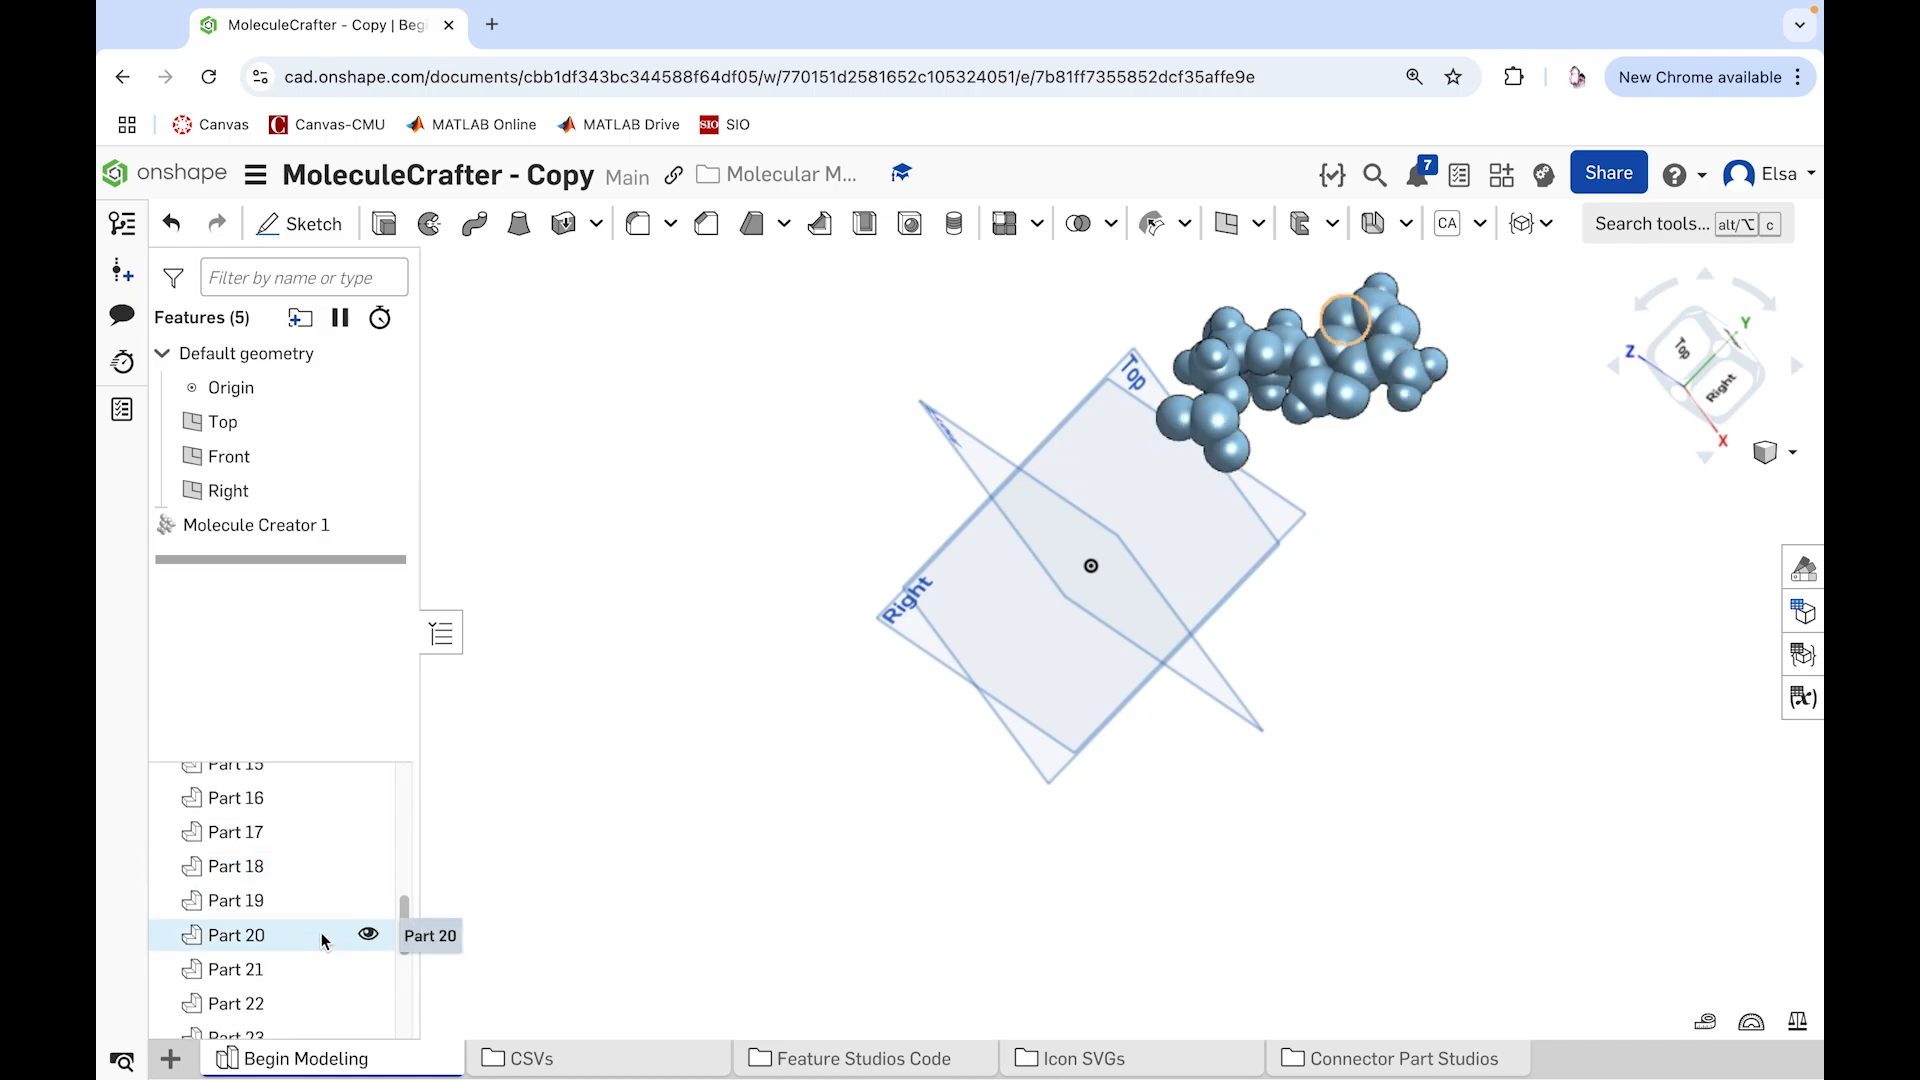
pyautogui.scroll(-4, 326, 940)
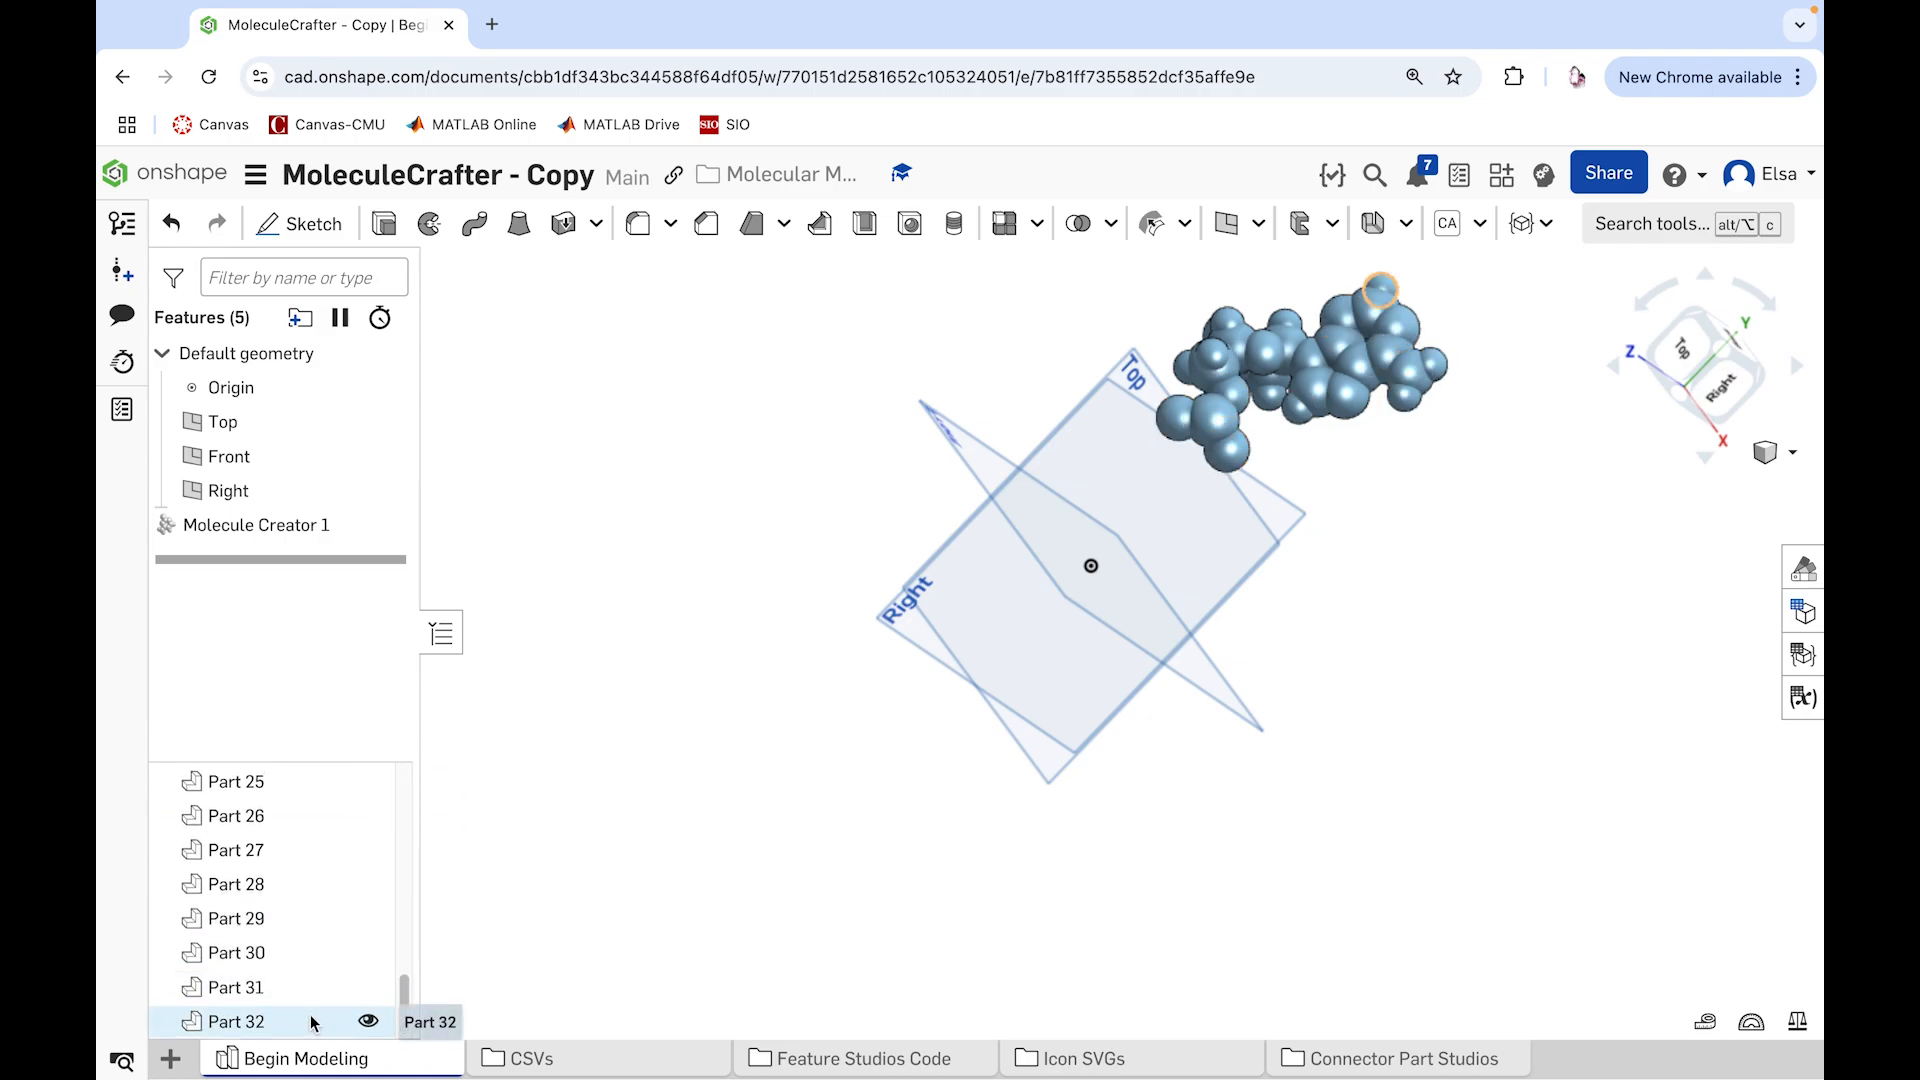
pyautogui.scroll(10, 332, 888)
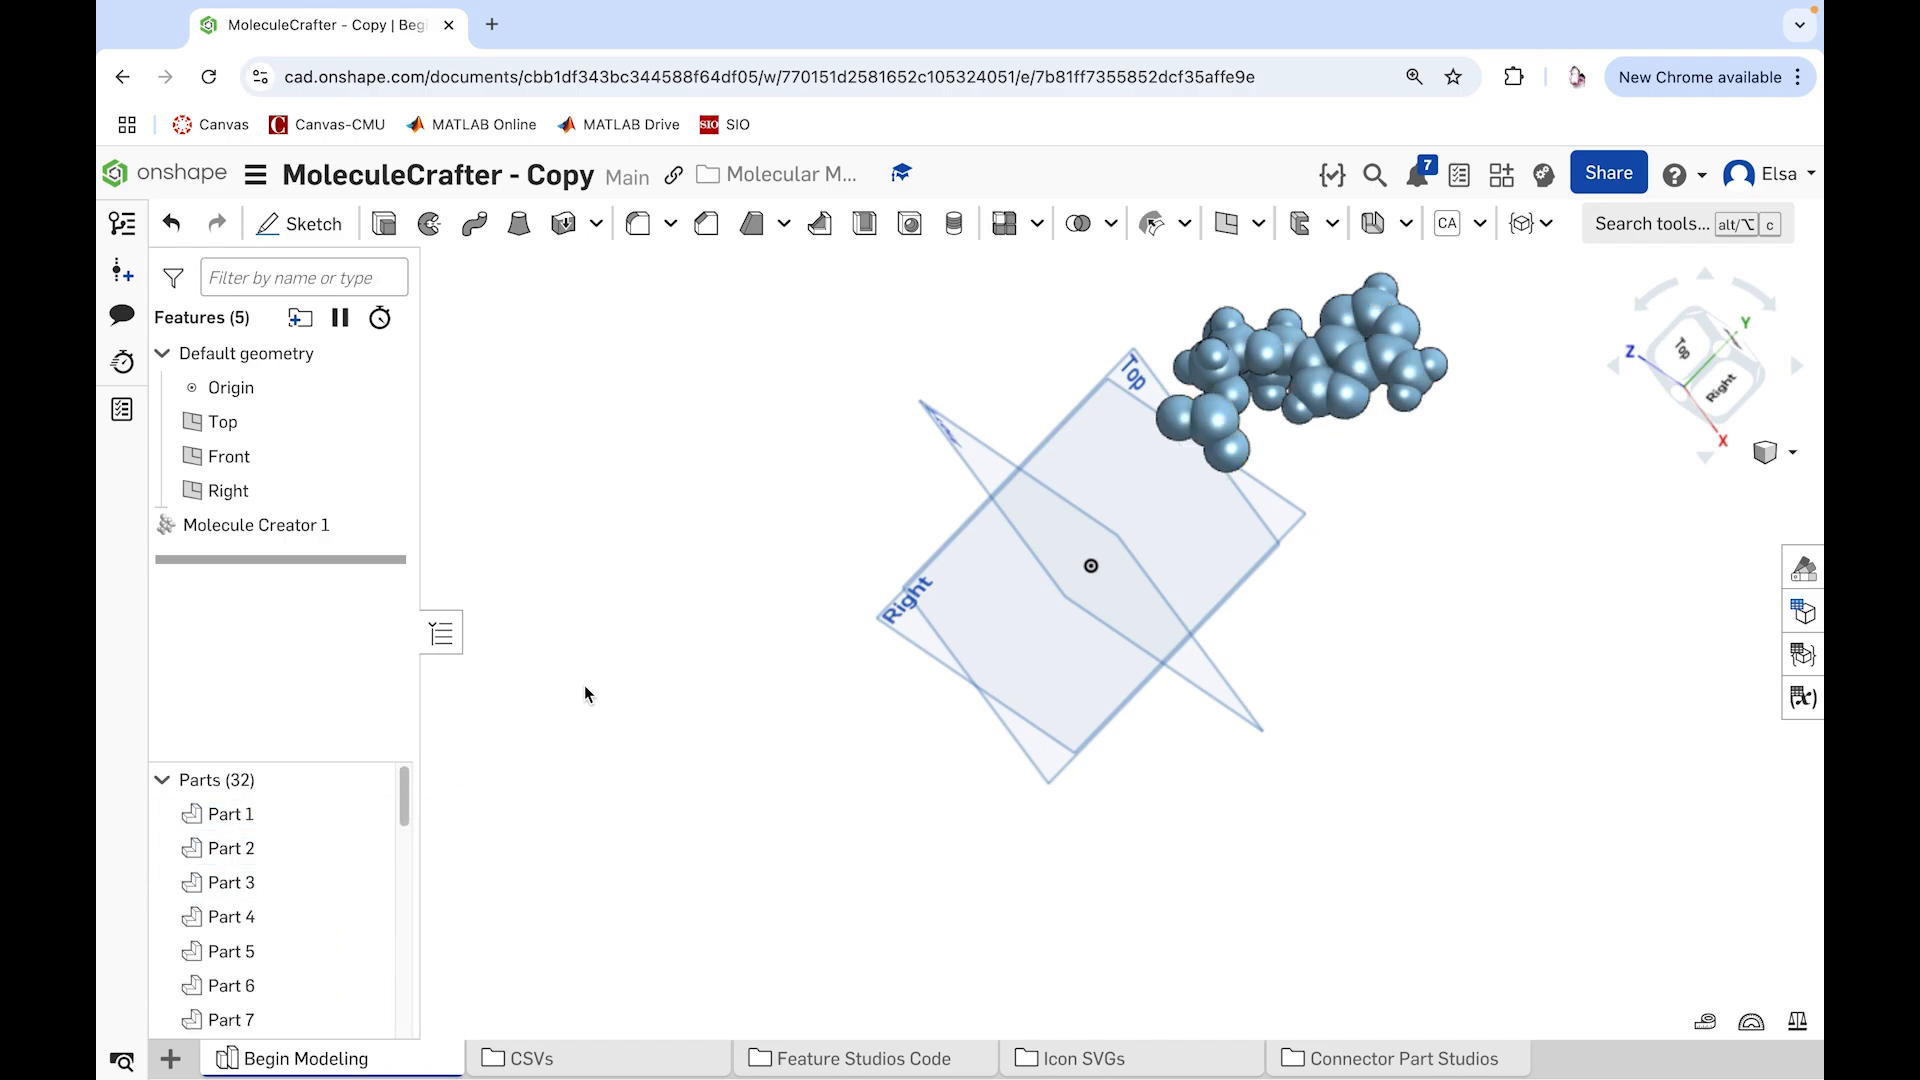
# Step: Start a Molecule Unitizer feature and select the 14 atoms of the molecule's ring-shaped base as the atoms to join
pyautogui.click(1547, 224)
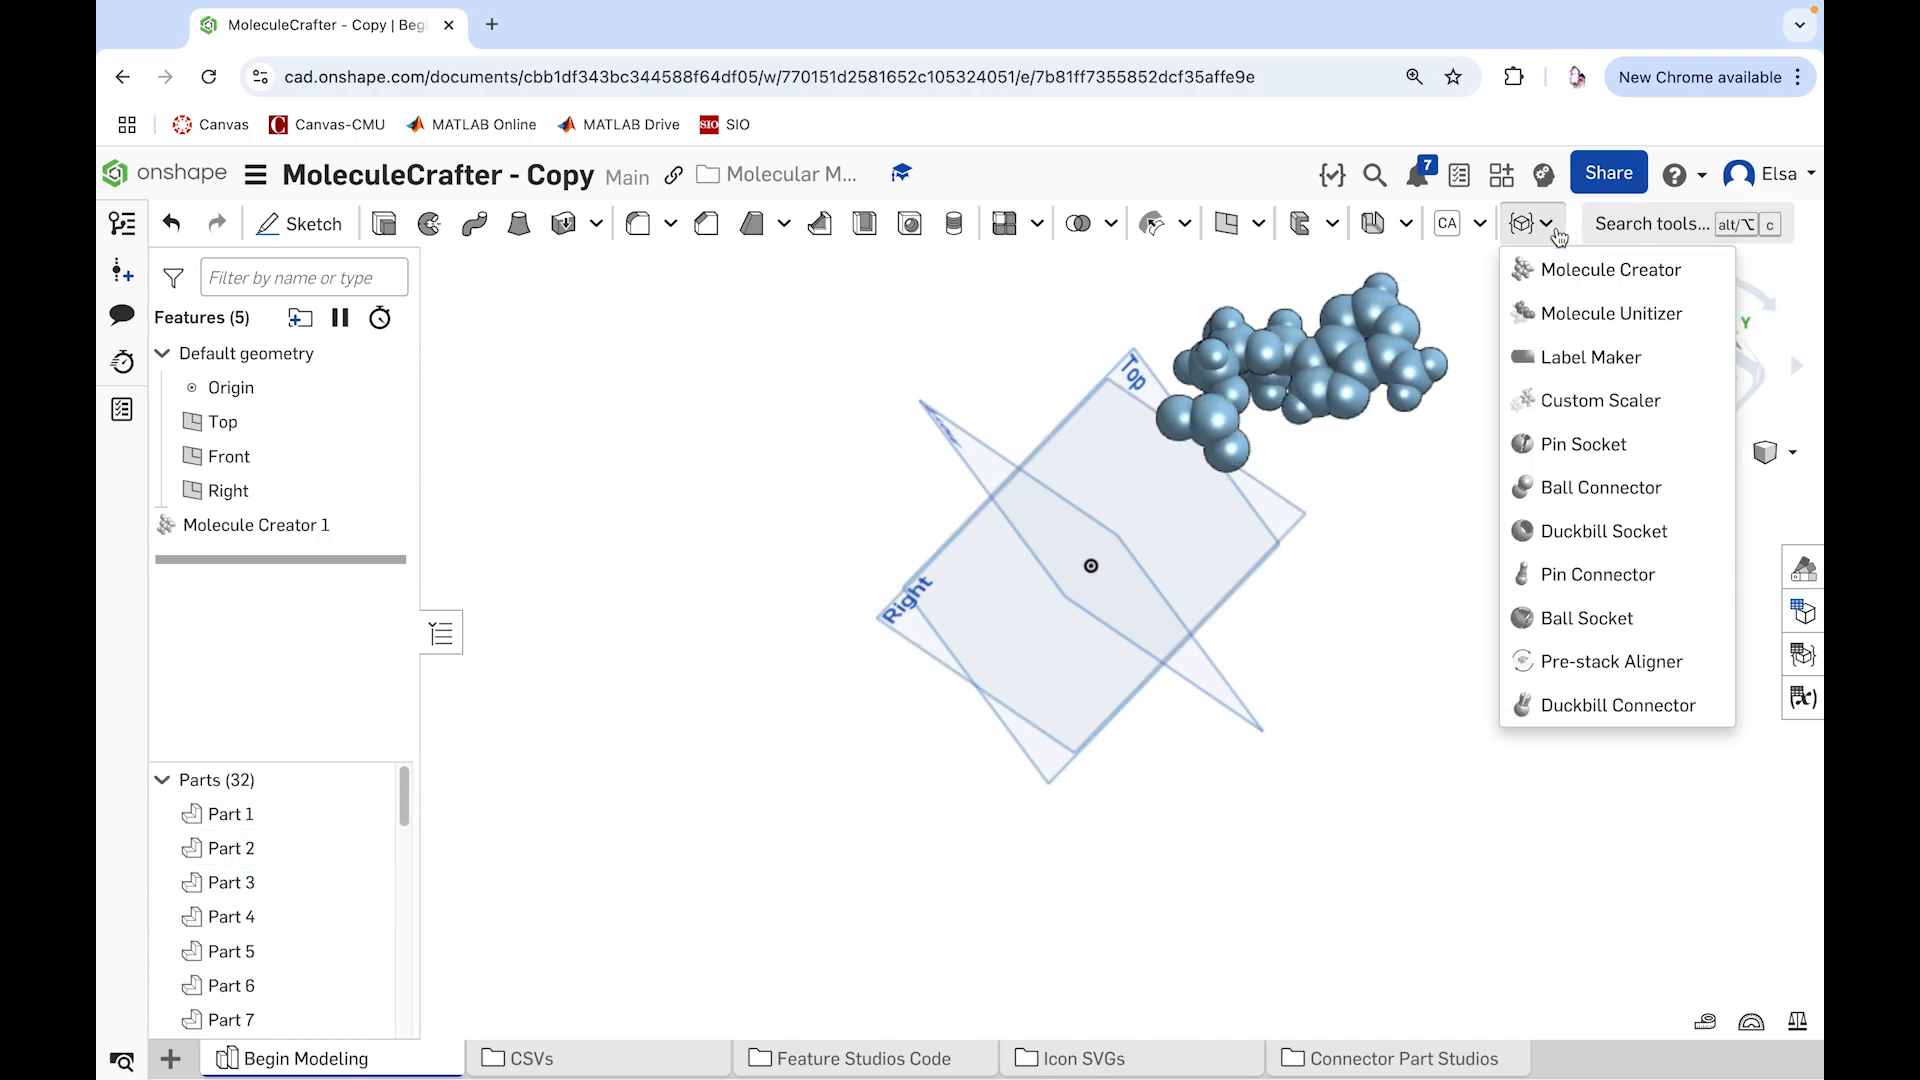
pyautogui.click(1589, 313)
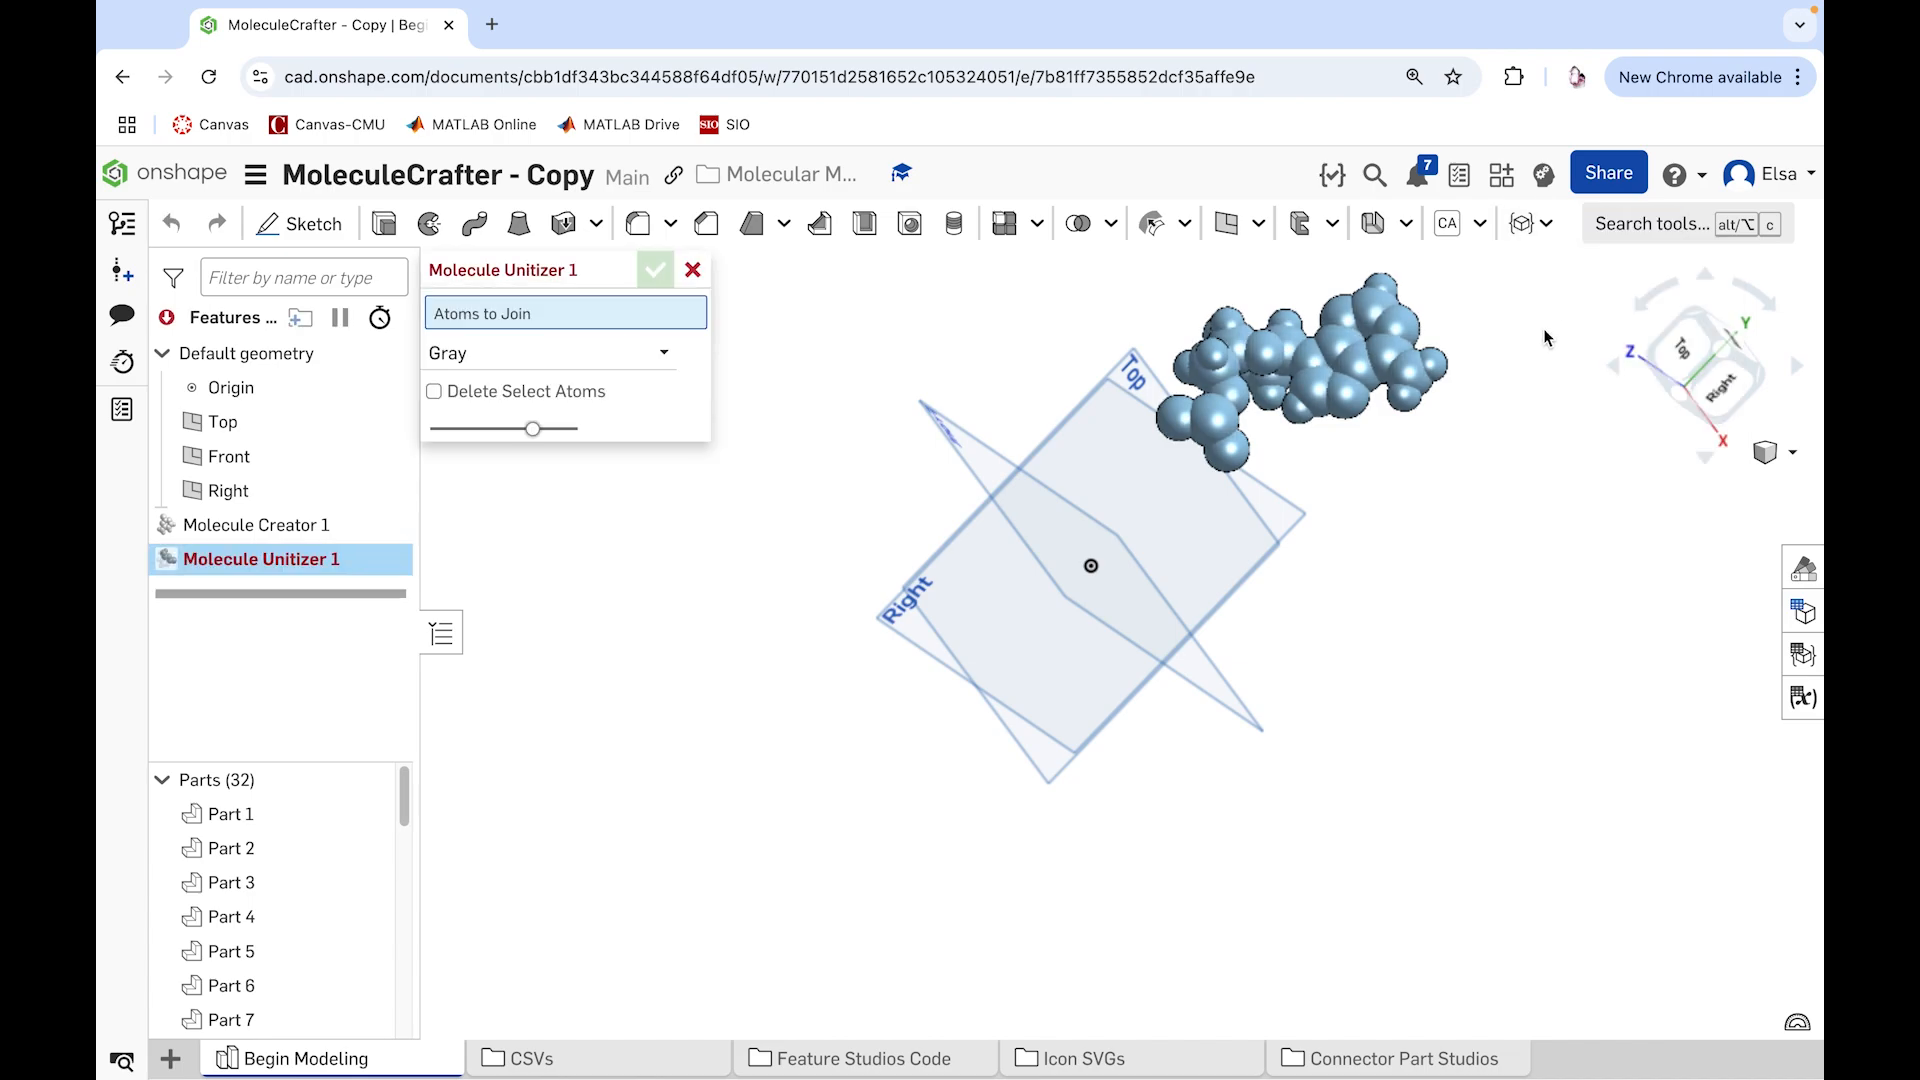
pyautogui.moveTo(1485, 362); pyautogui.dragTo(1177, 456, button='right')
pyautogui.scroll(2, 1148, 464)
pyautogui.scroll(-8, 1143, 445)
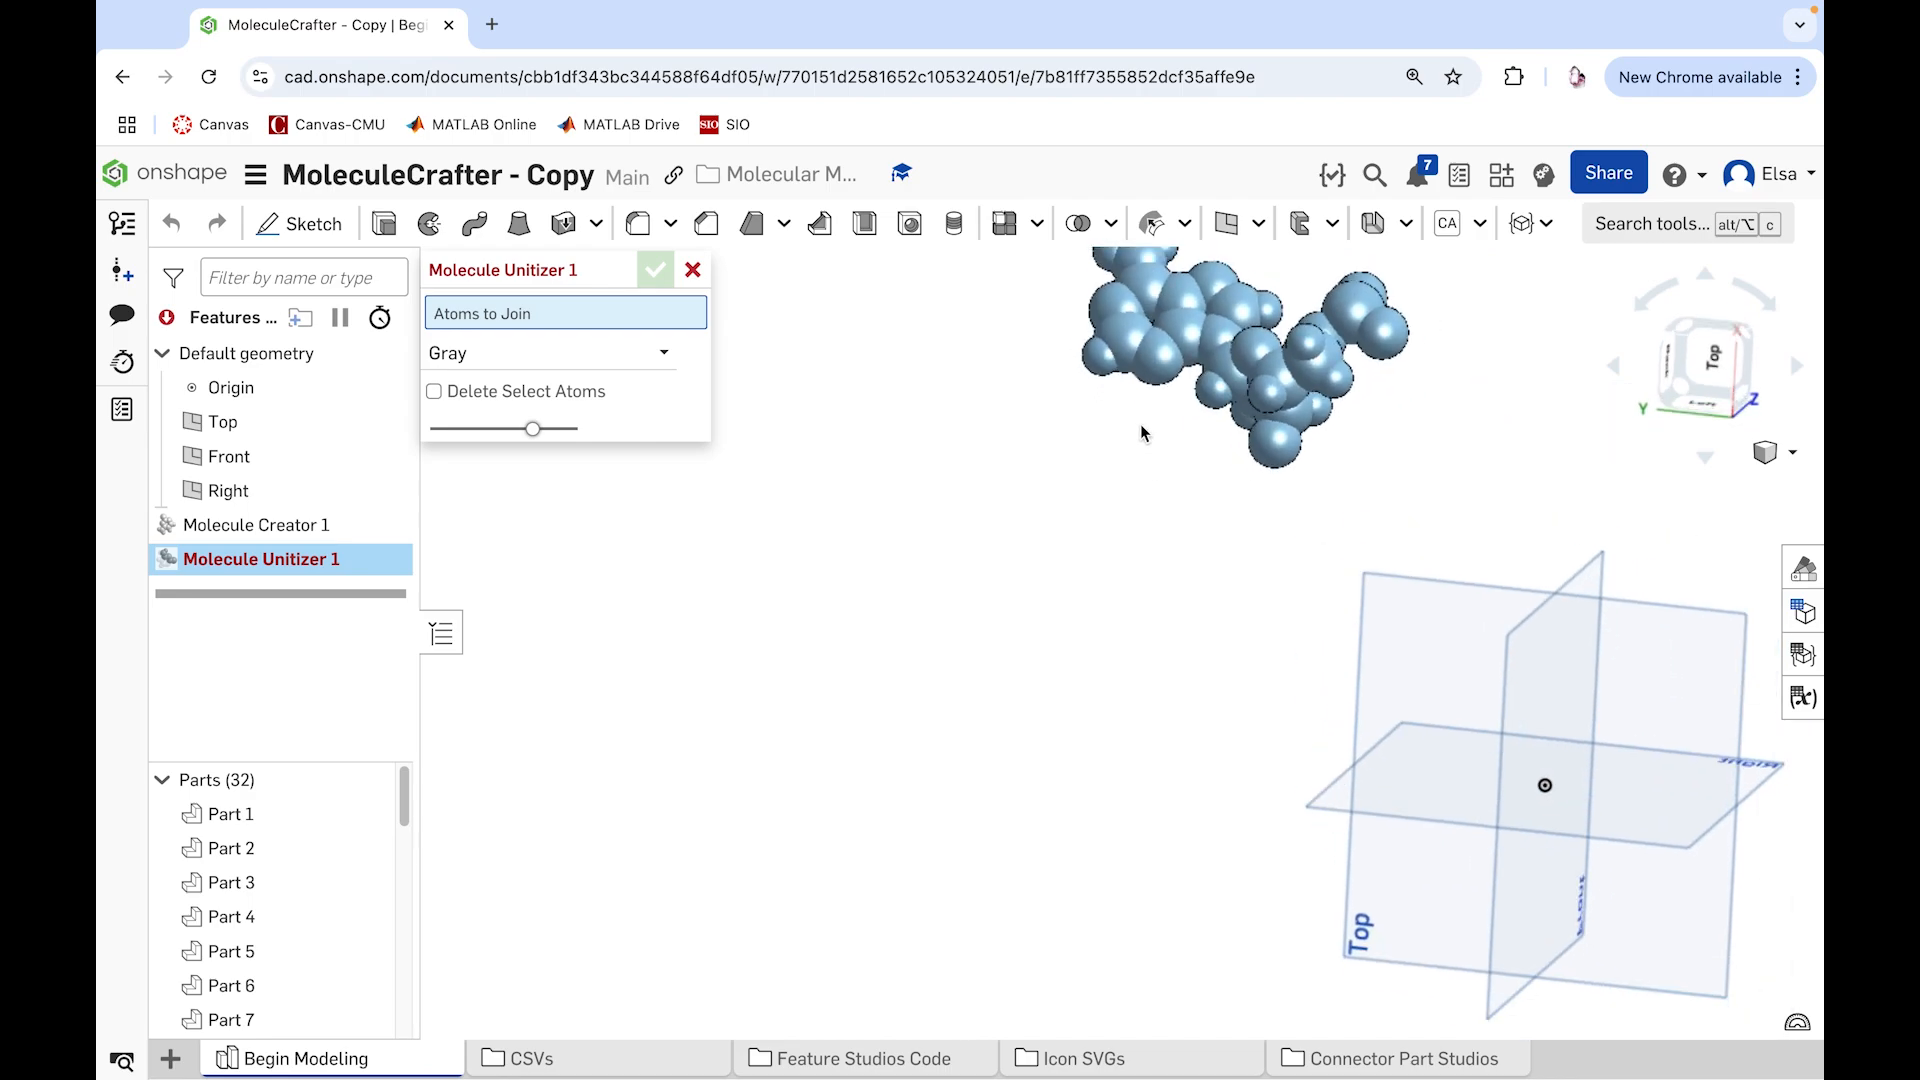
pyautogui.scroll(8, 1135, 372)
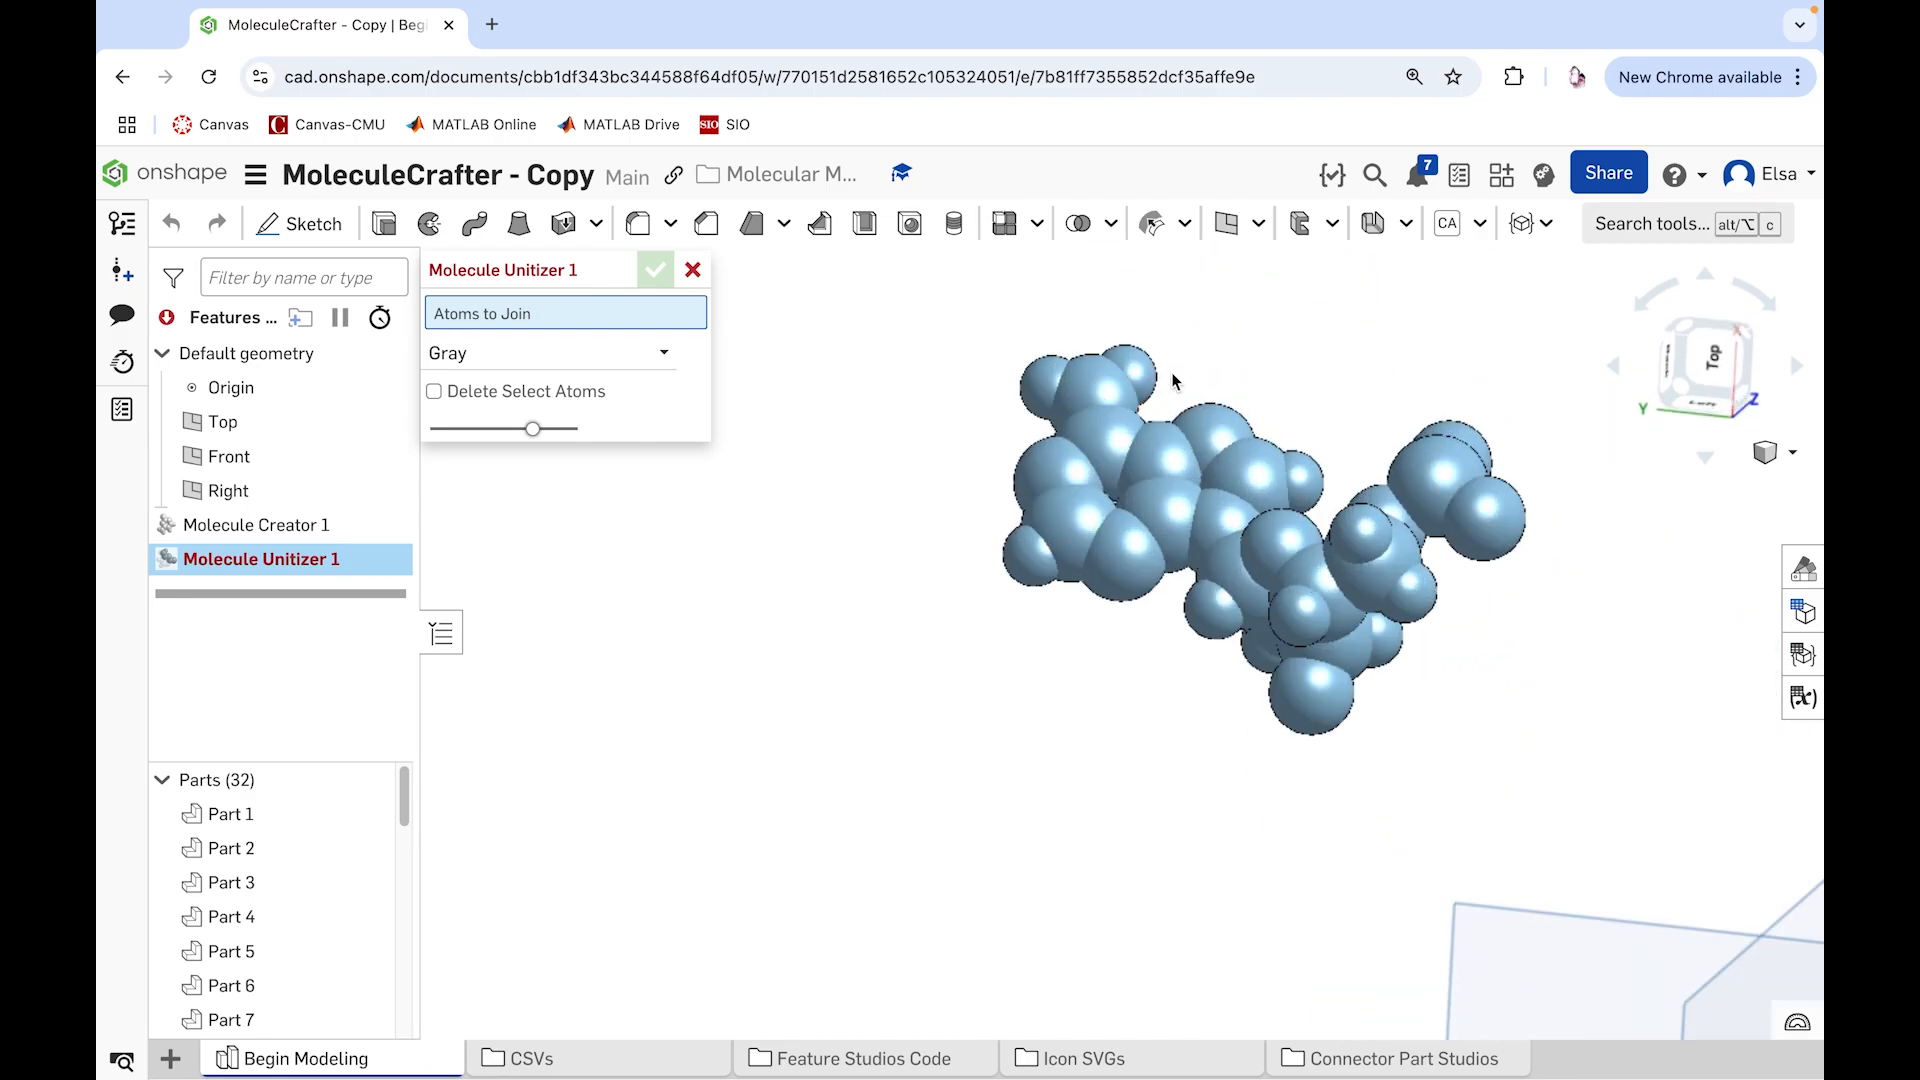
pyautogui.click(1148, 373)
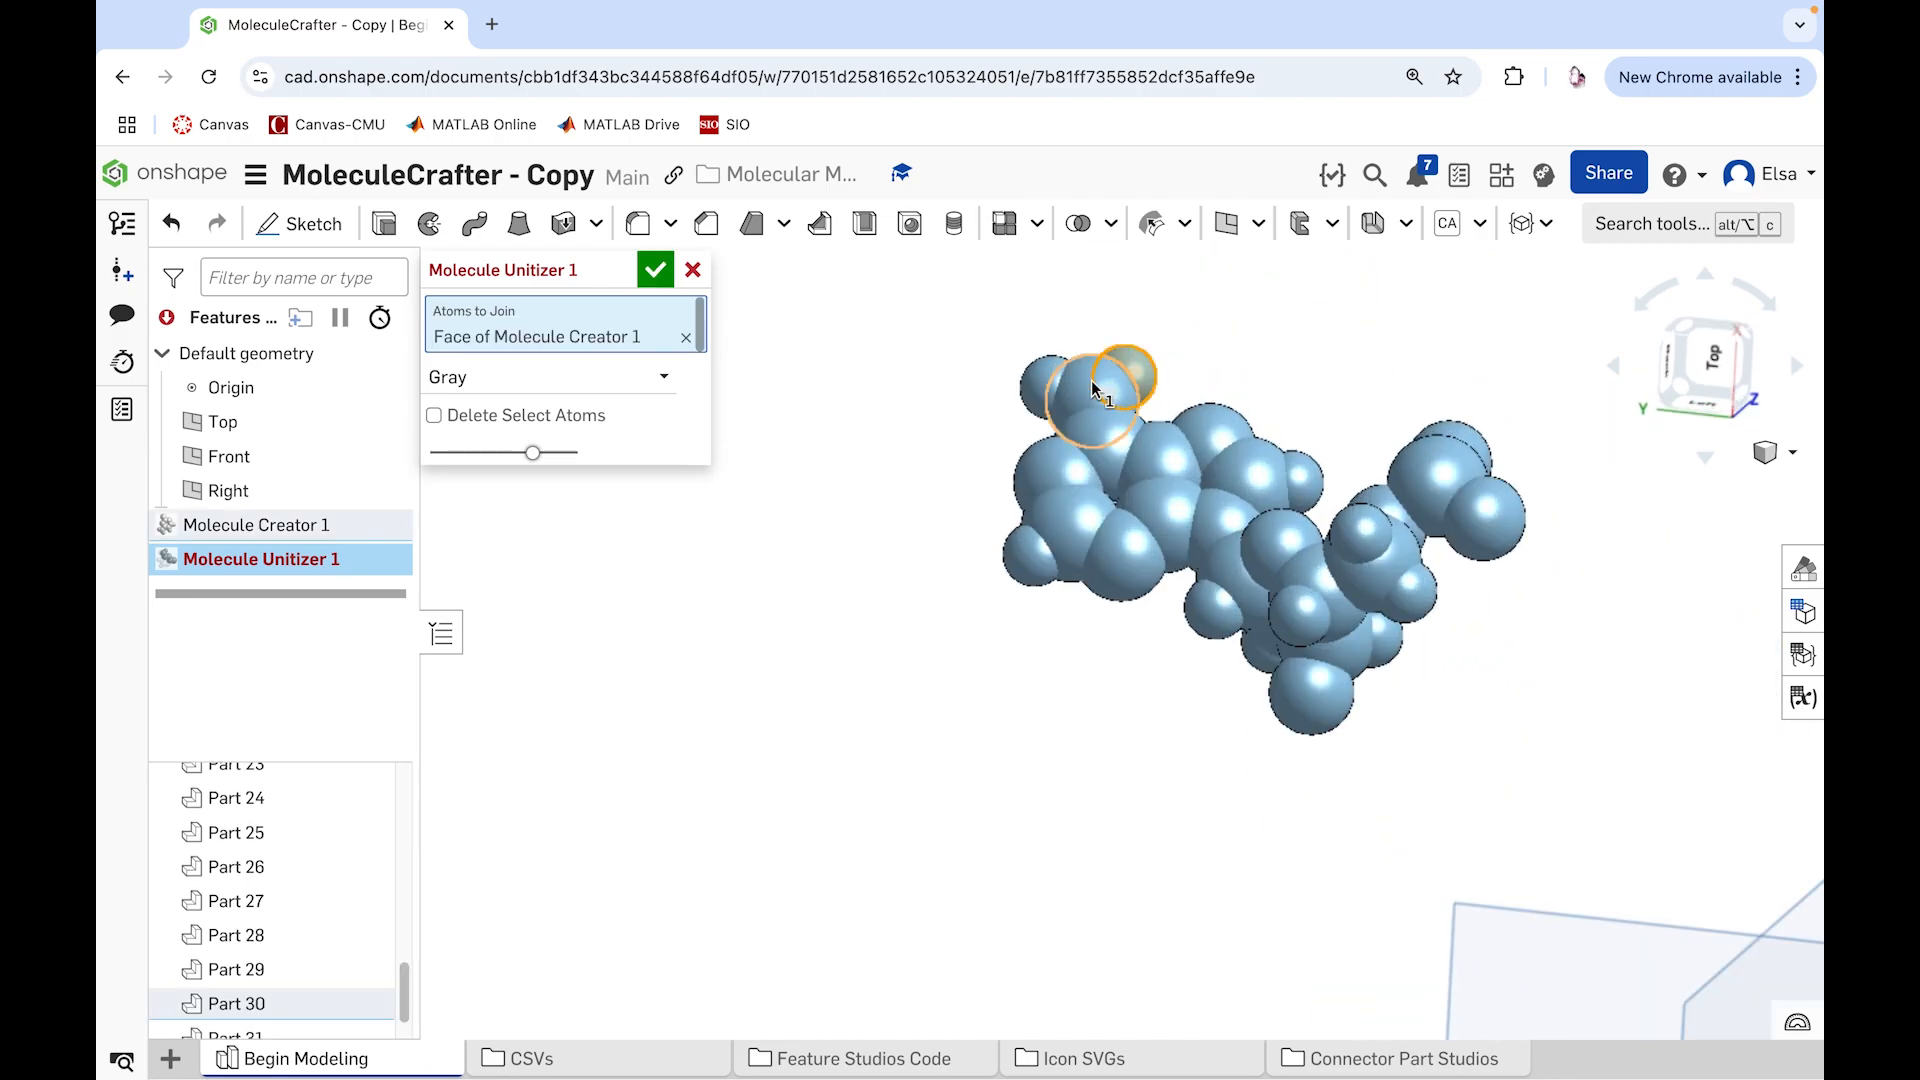
pyautogui.click(1057, 385)
pyautogui.click(1112, 440)
pyautogui.click(1050, 490)
pyautogui.click(1050, 487)
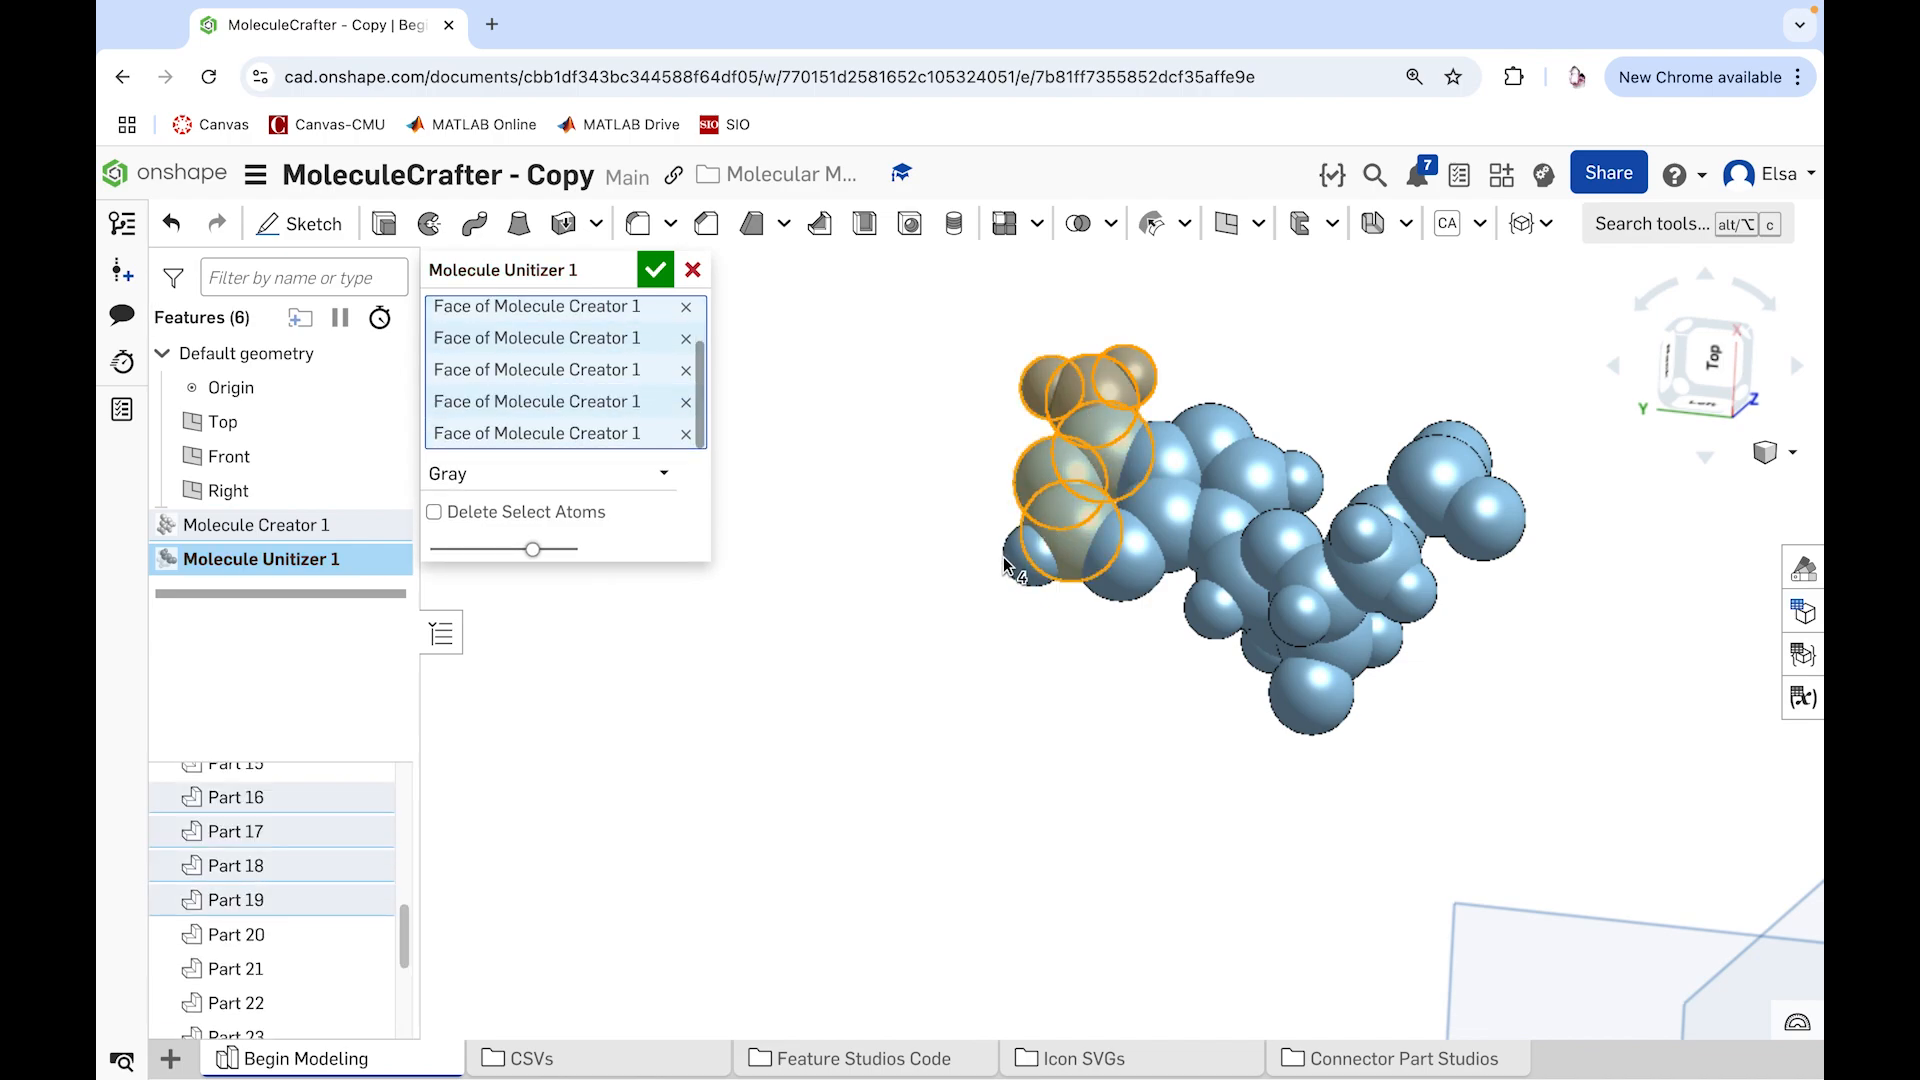
pyautogui.click(1030, 556)
pyautogui.click(1161, 493)
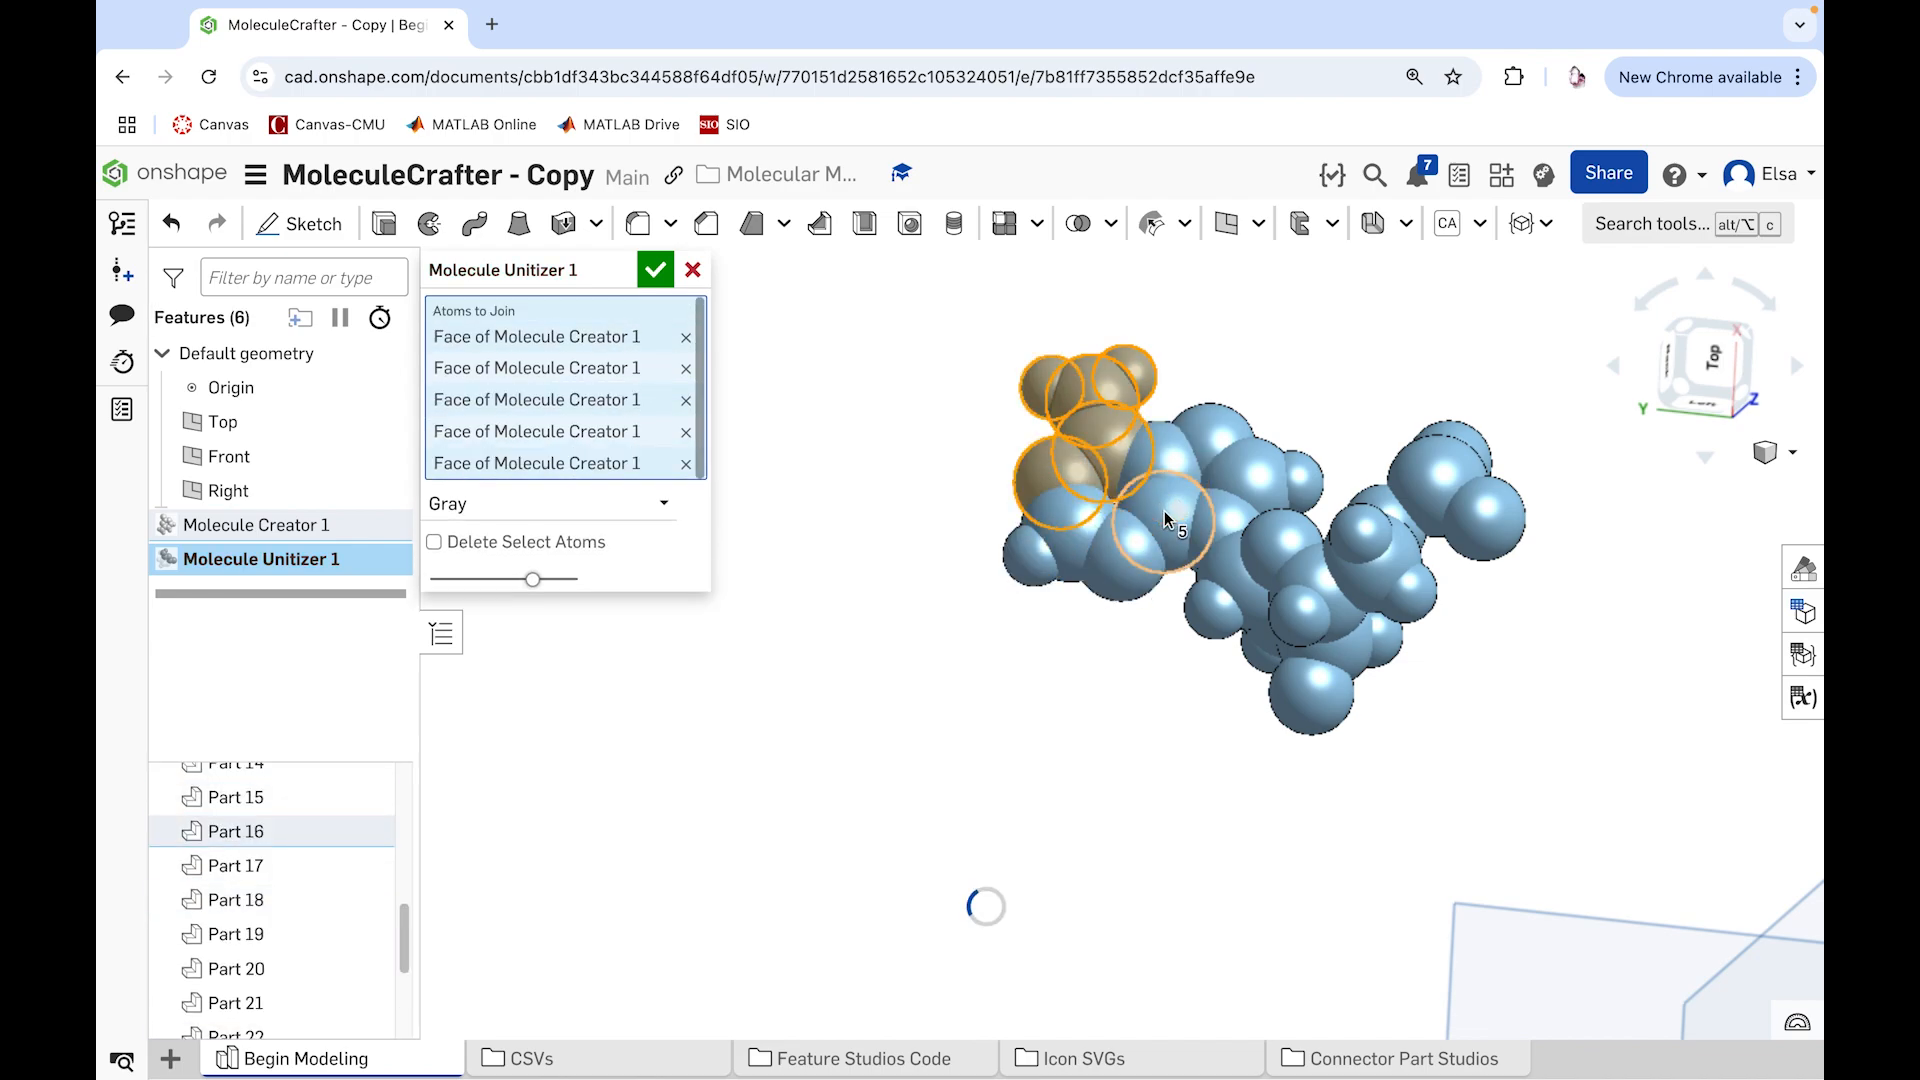
pyautogui.click(1210, 440)
pyautogui.click(1259, 456)
pyautogui.click(1229, 517)
pyautogui.click(1173, 517)
pyautogui.moveTo(932, 509); pyautogui.dragTo(943, 570, button='right')
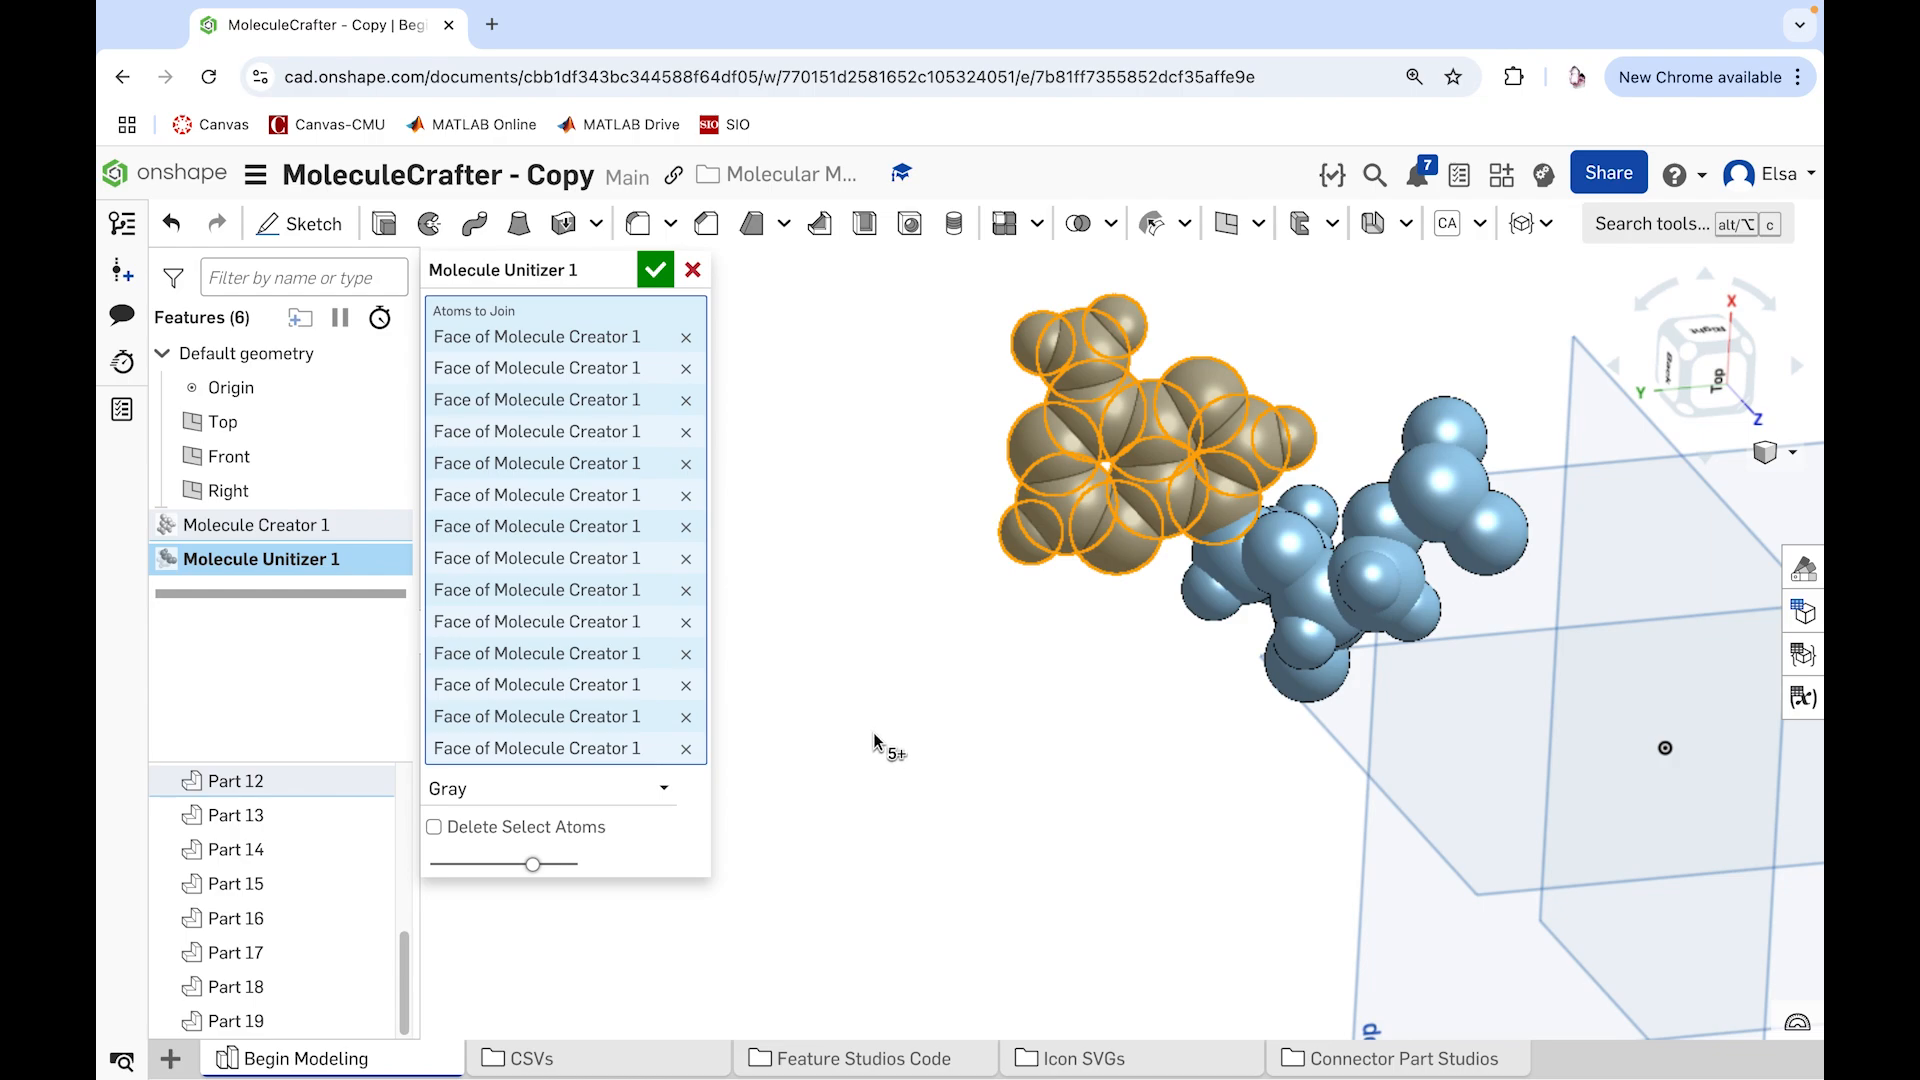
# Step: Set the joined base atoms' color to Red and accept the Molecule Unitizer feature
pyautogui.click(664, 788)
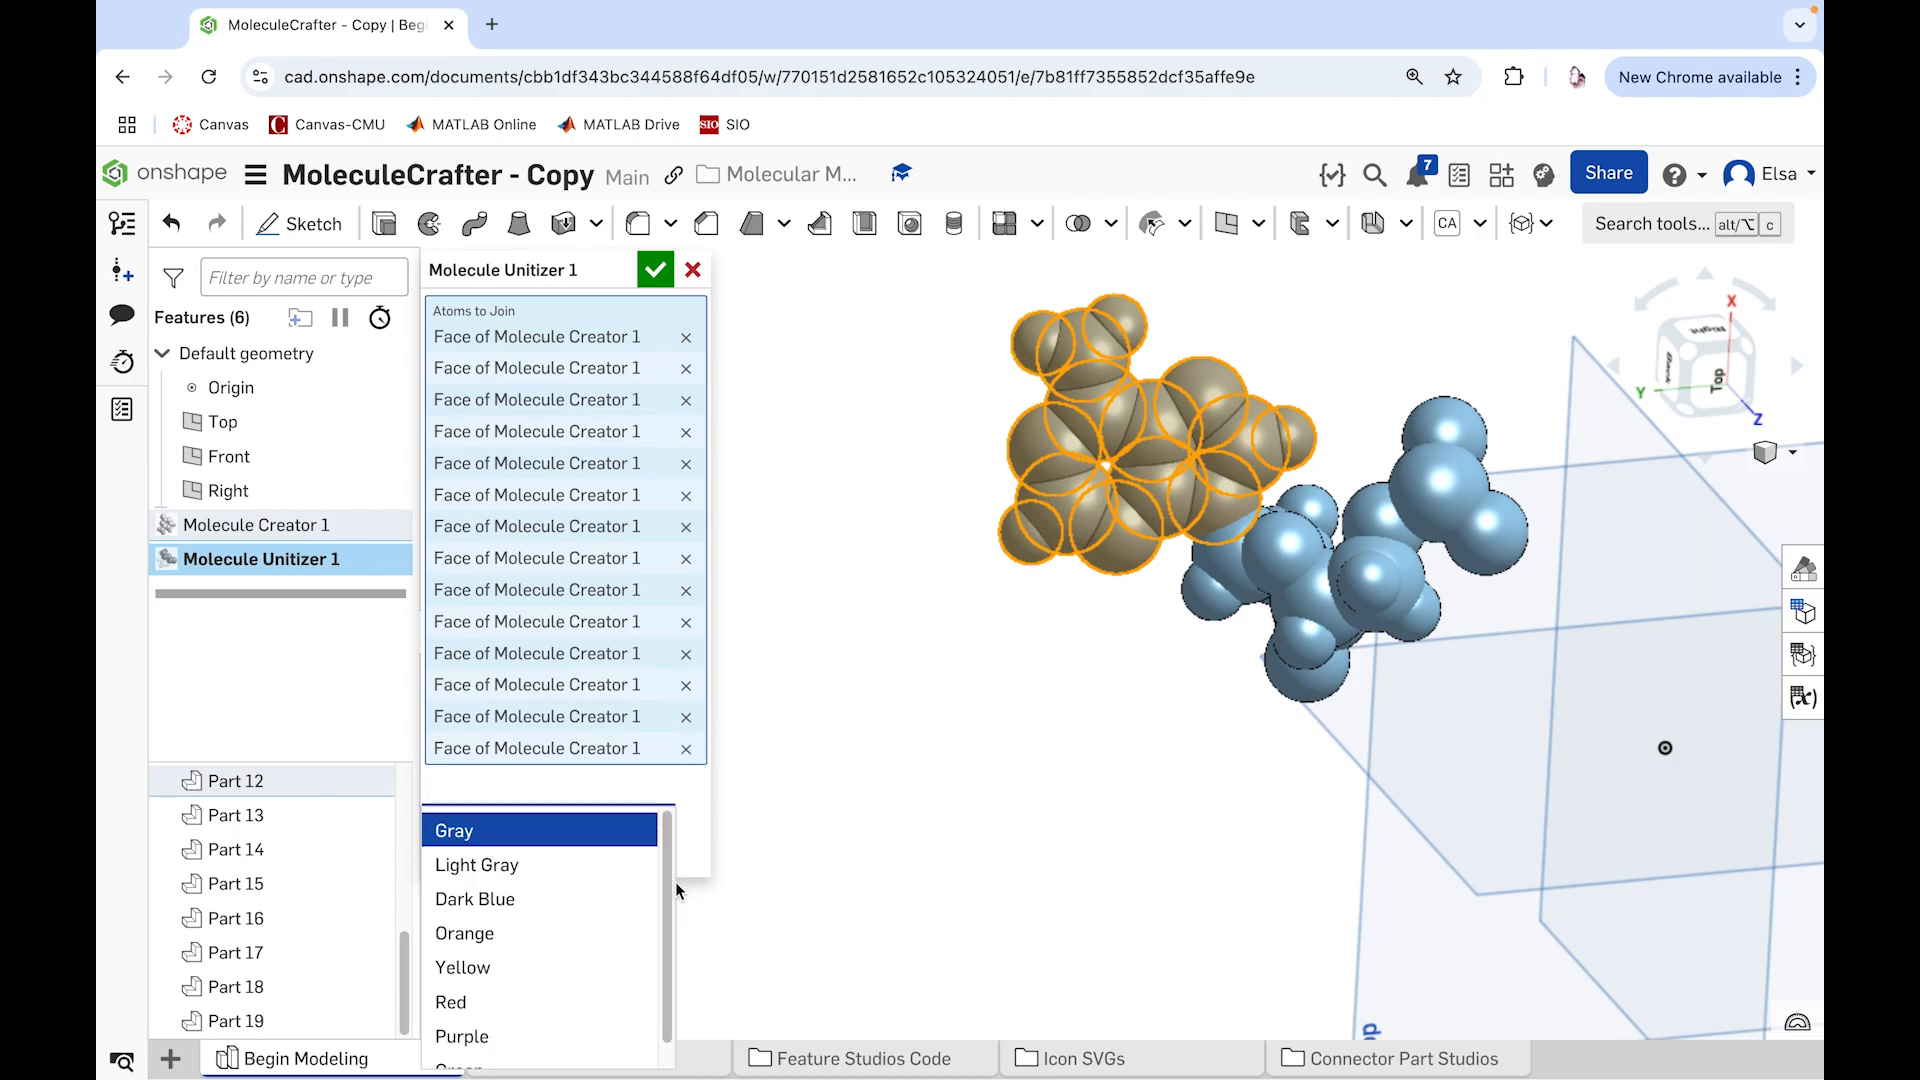
pyautogui.click(484, 1010)
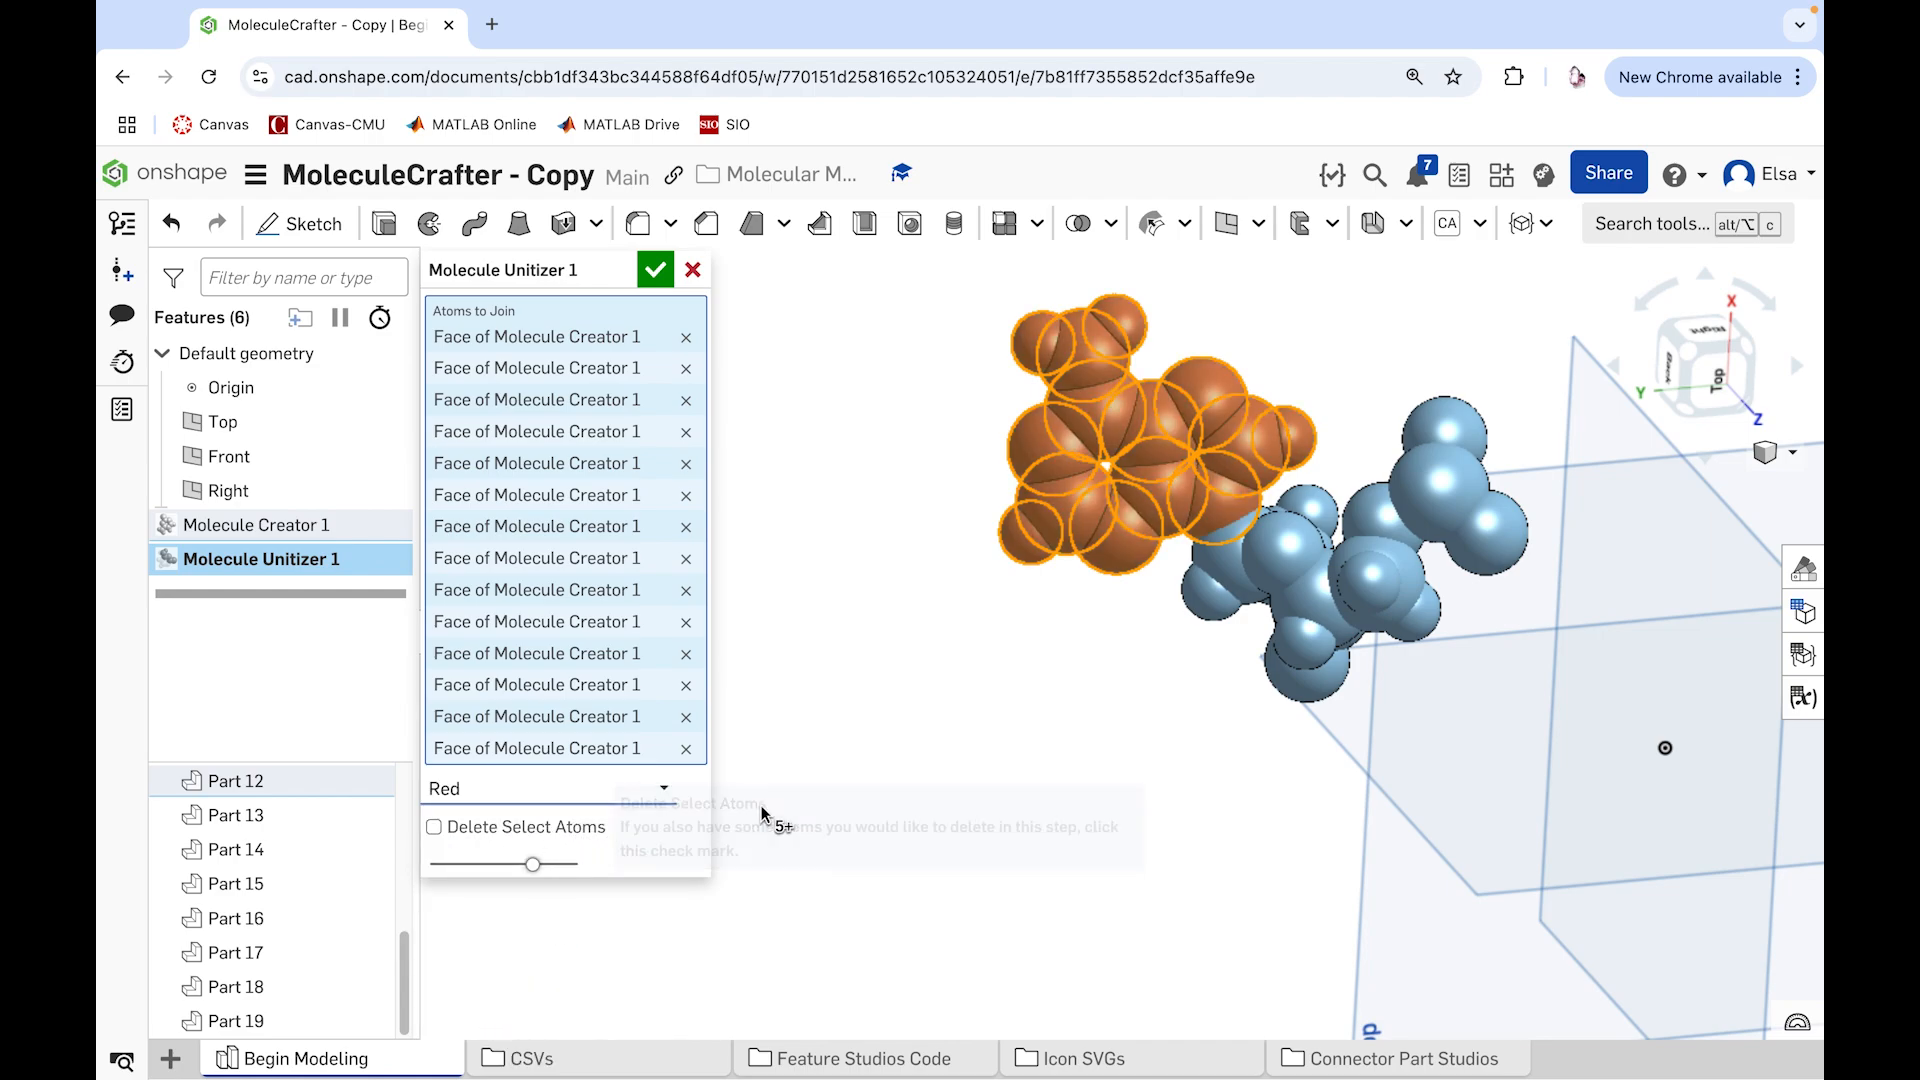
pyautogui.click(655, 270)
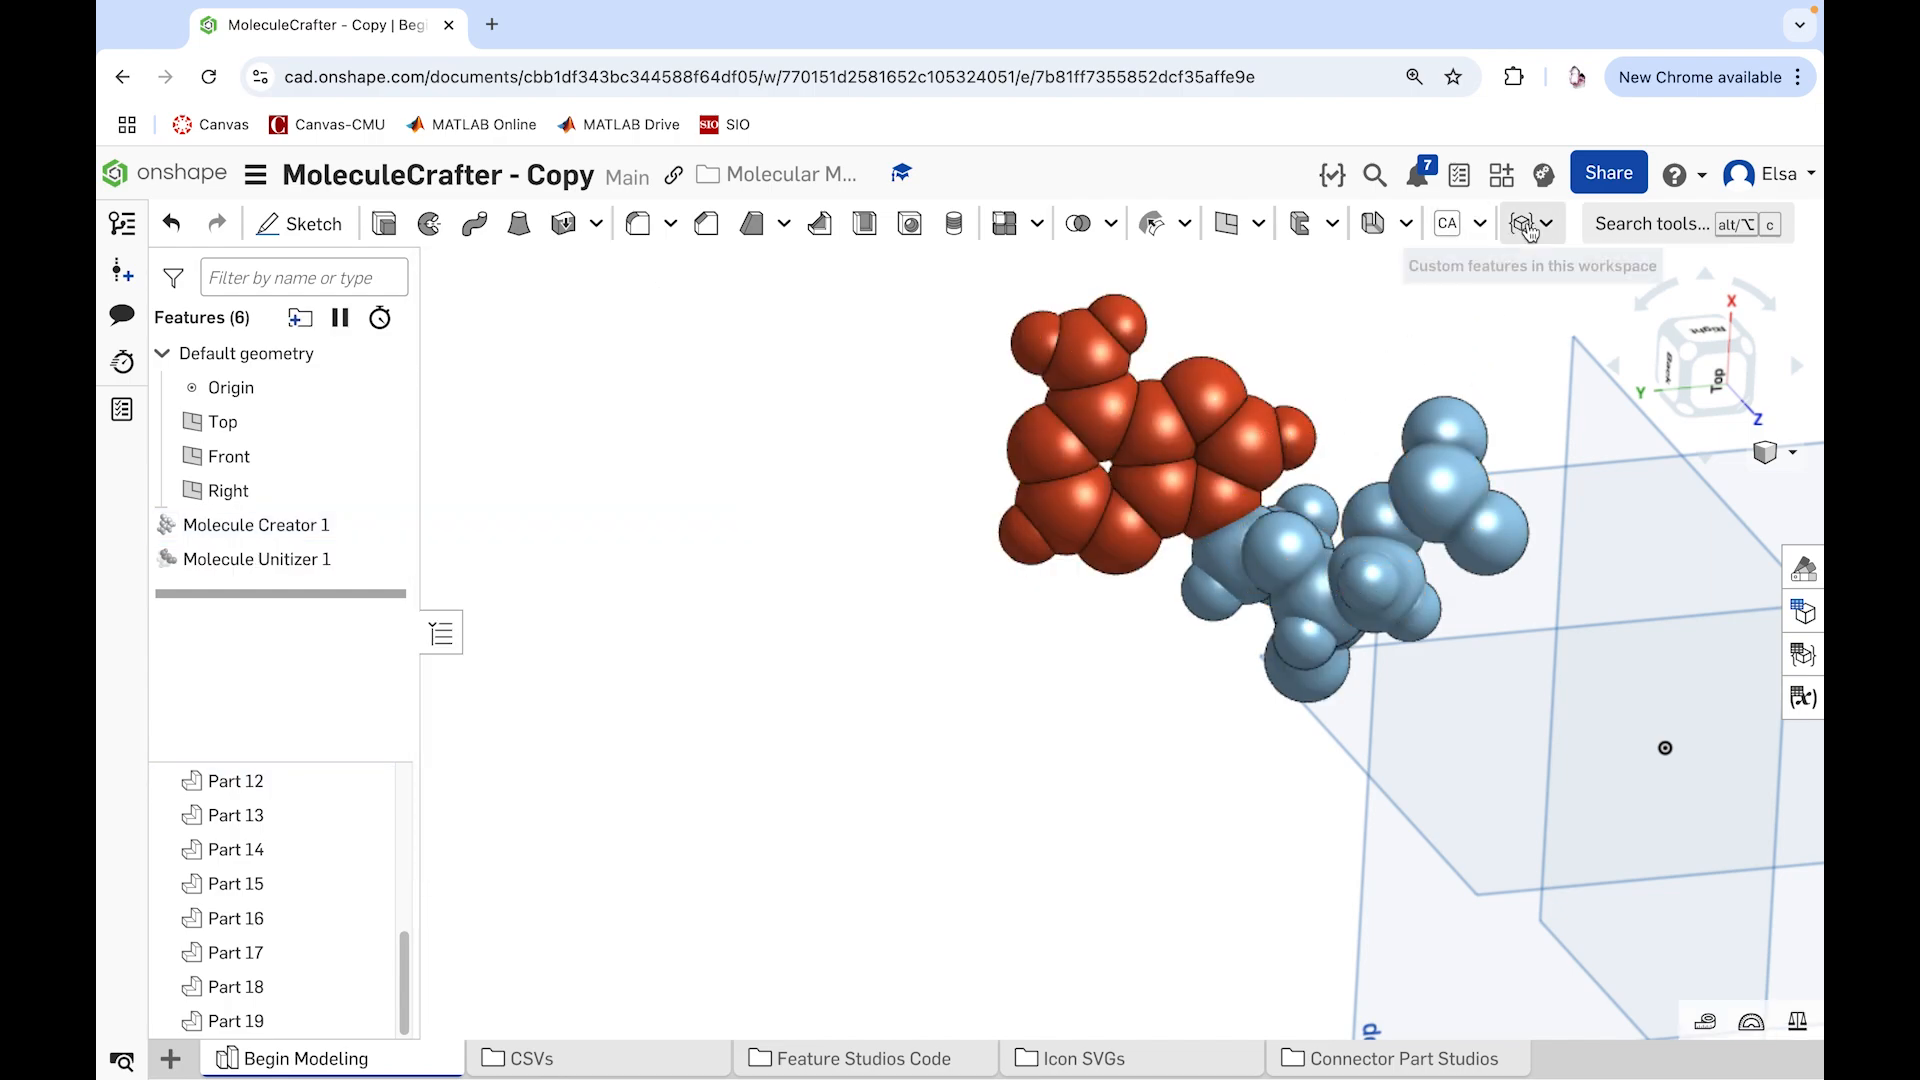
# Step: Start another Molecule Unitizer feature and select all the remaining blue sugar-phosphate atoms as the atoms to join
pyautogui.click(1529, 223)
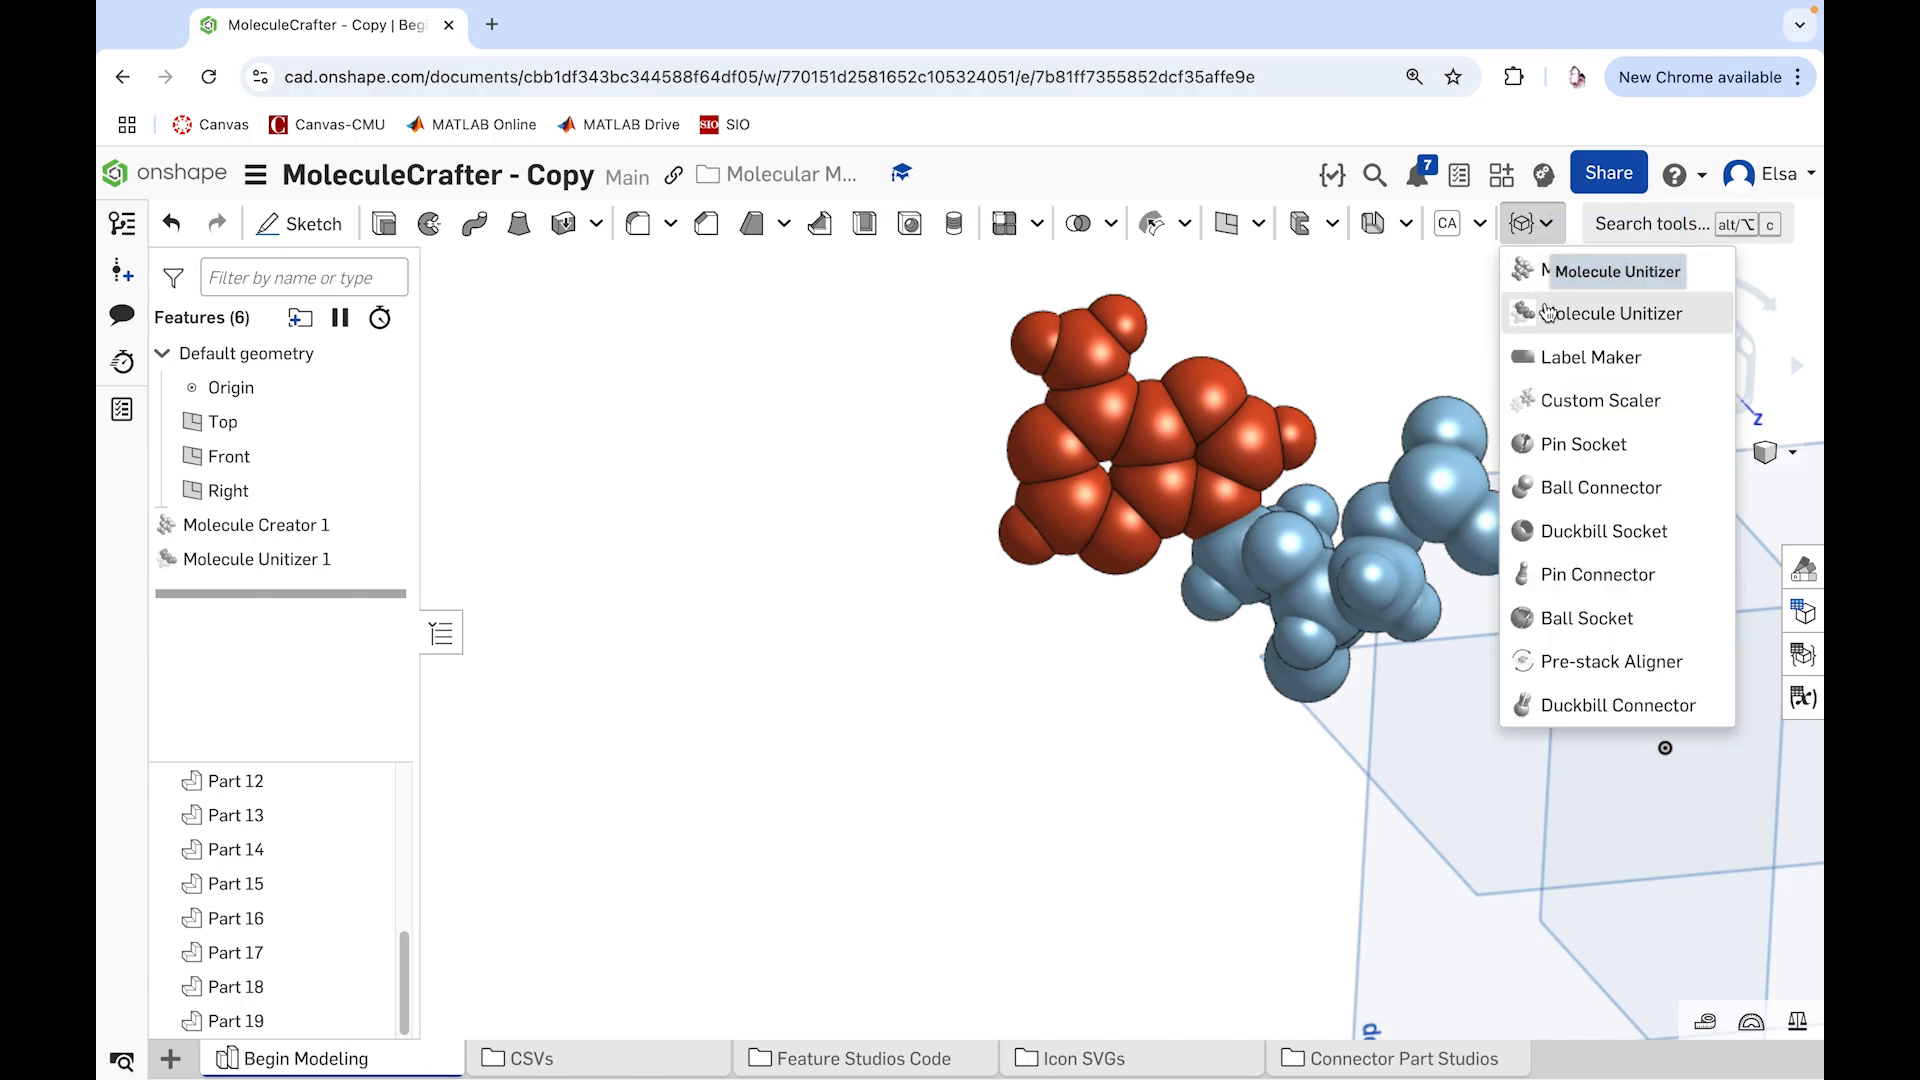
pyautogui.click(1546, 313)
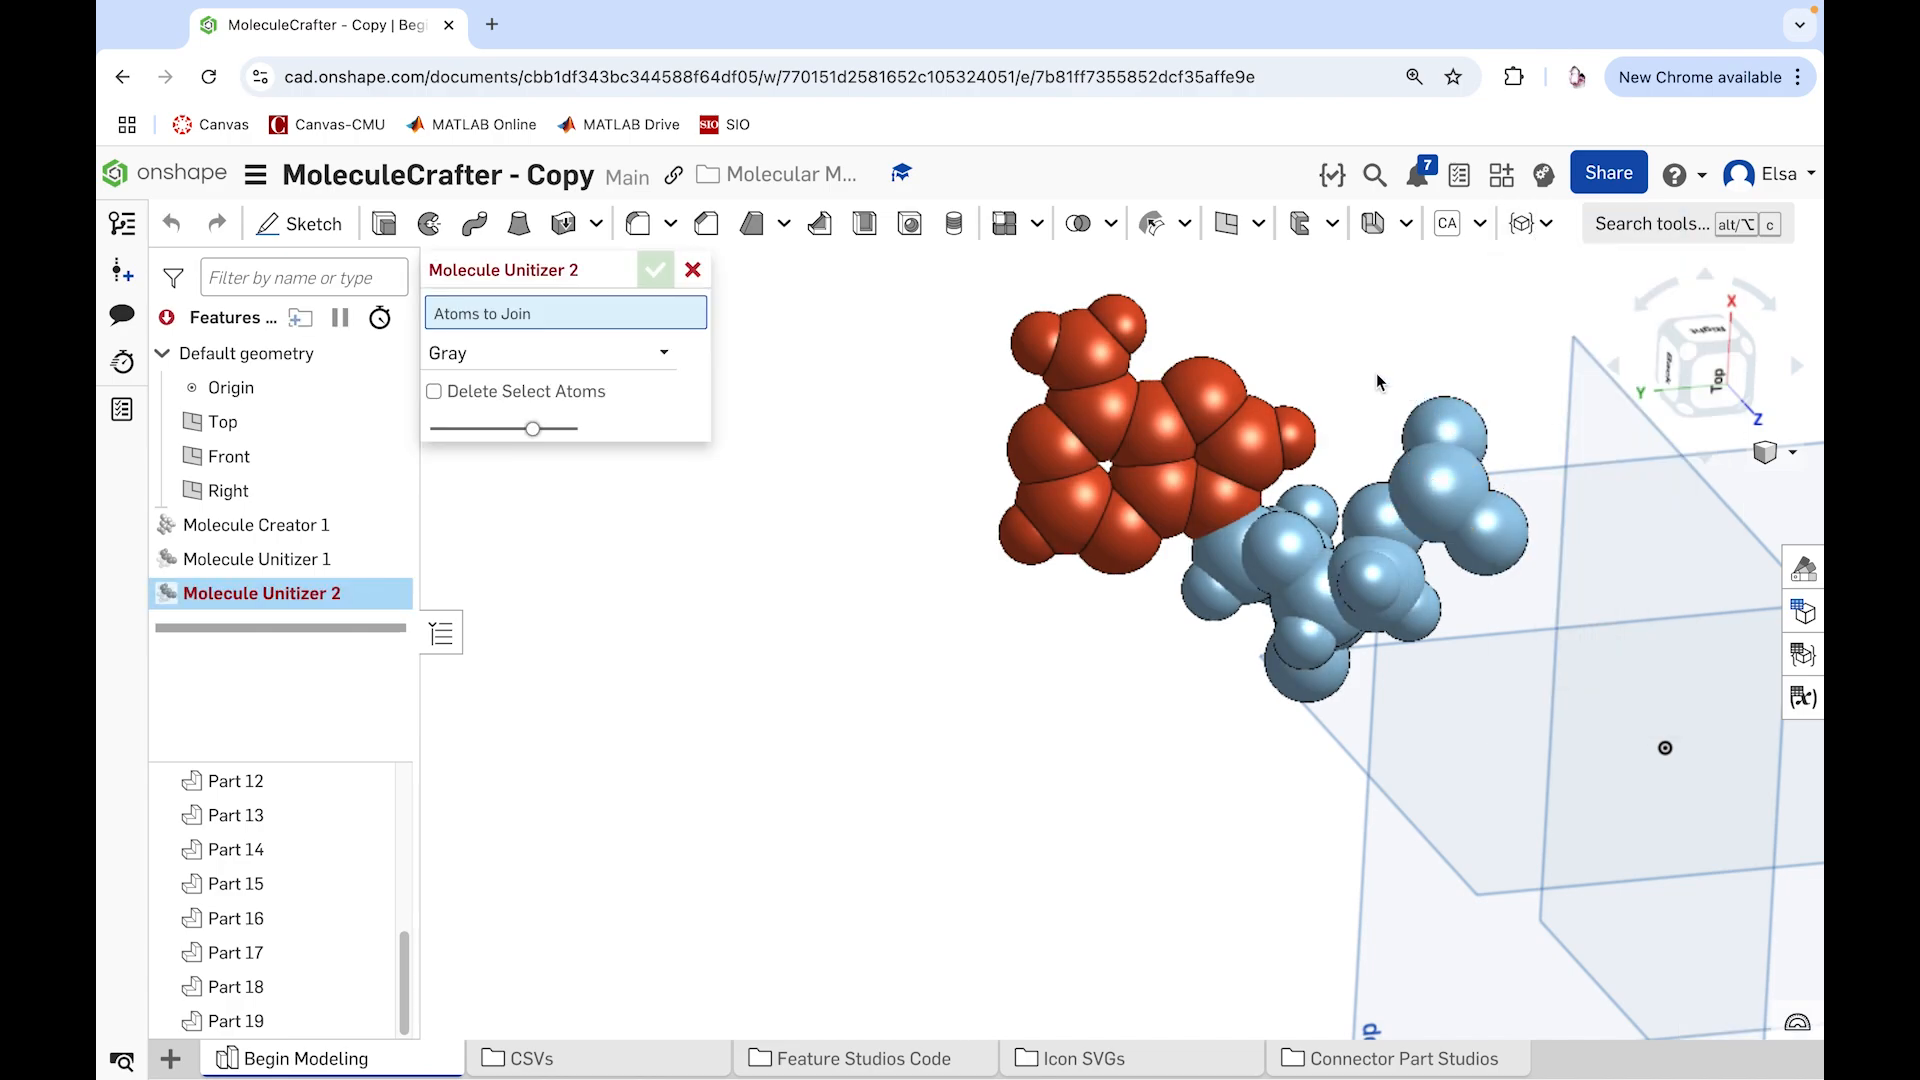
pyautogui.moveTo(1372, 370); pyautogui.dragTo(1530, 616)
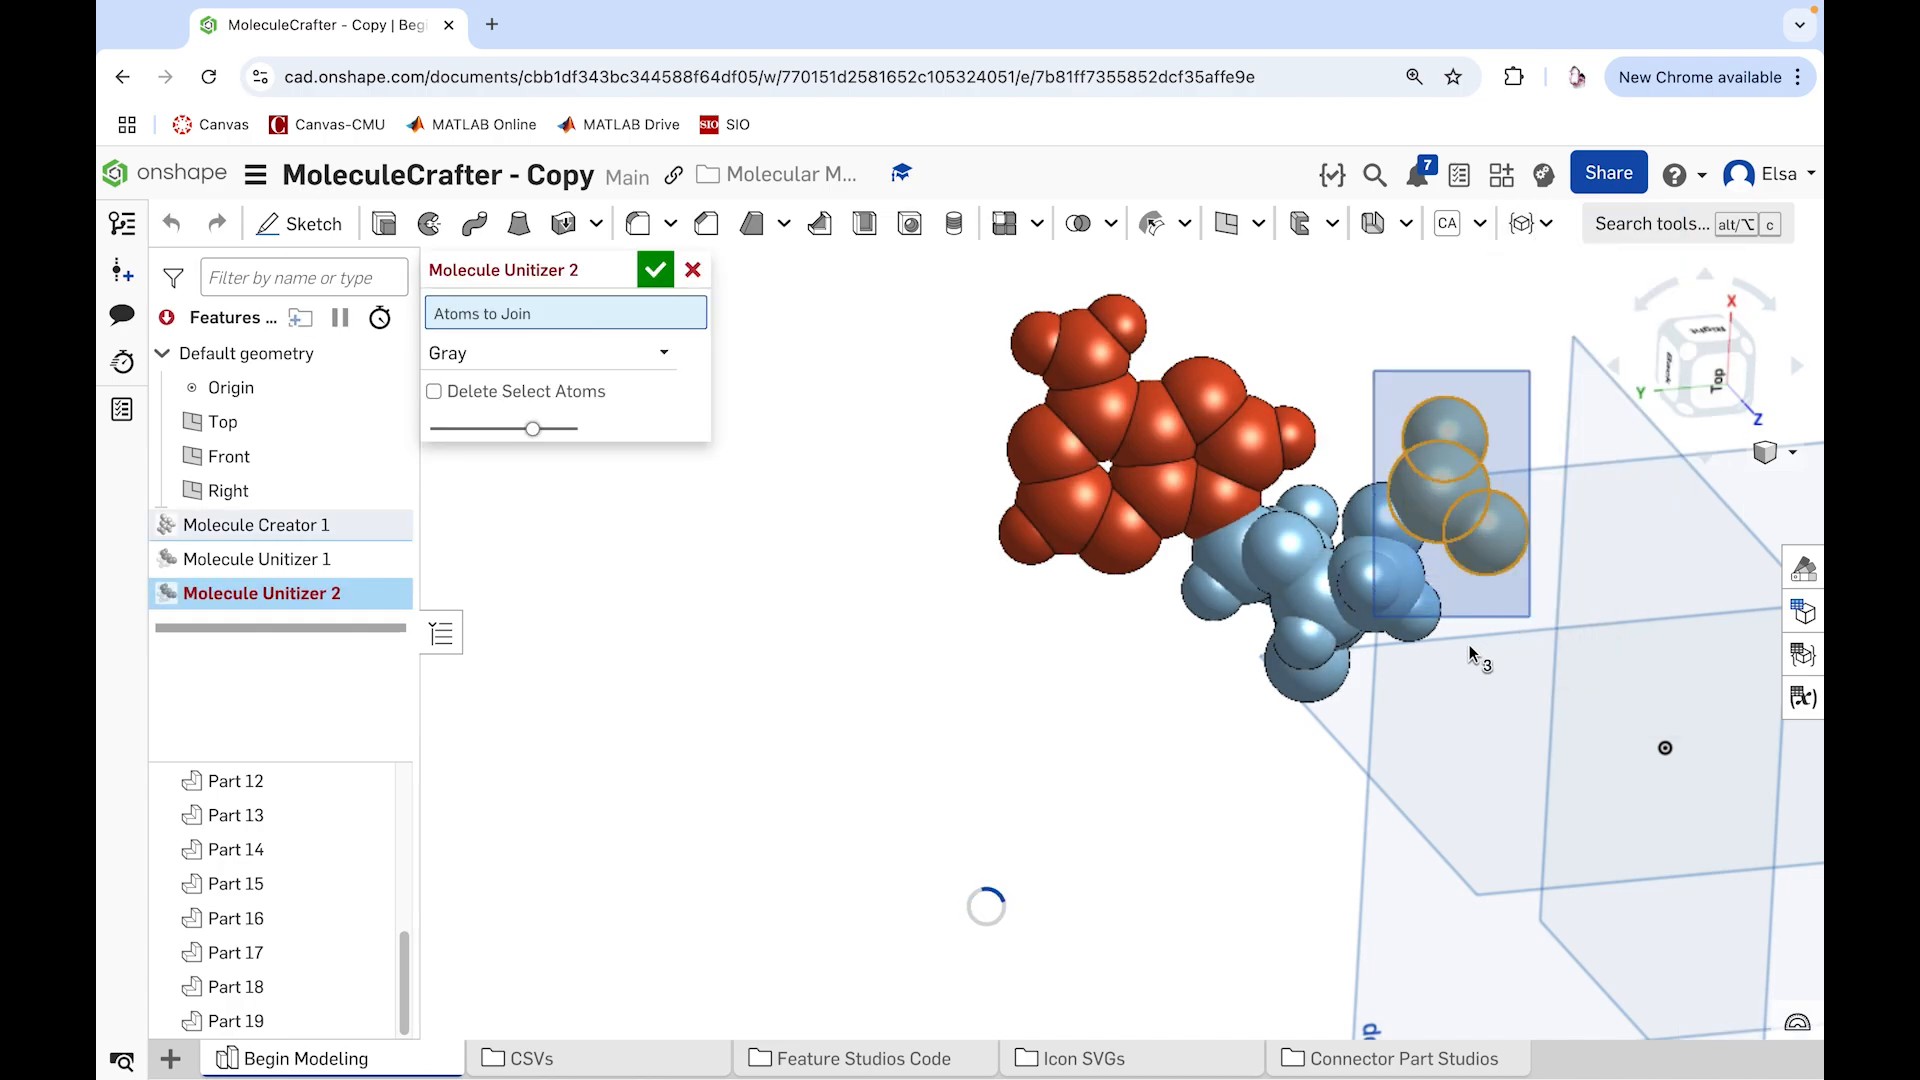
pyautogui.click(1215, 588)
pyautogui.click(1283, 551)
pyautogui.click(1284, 552)
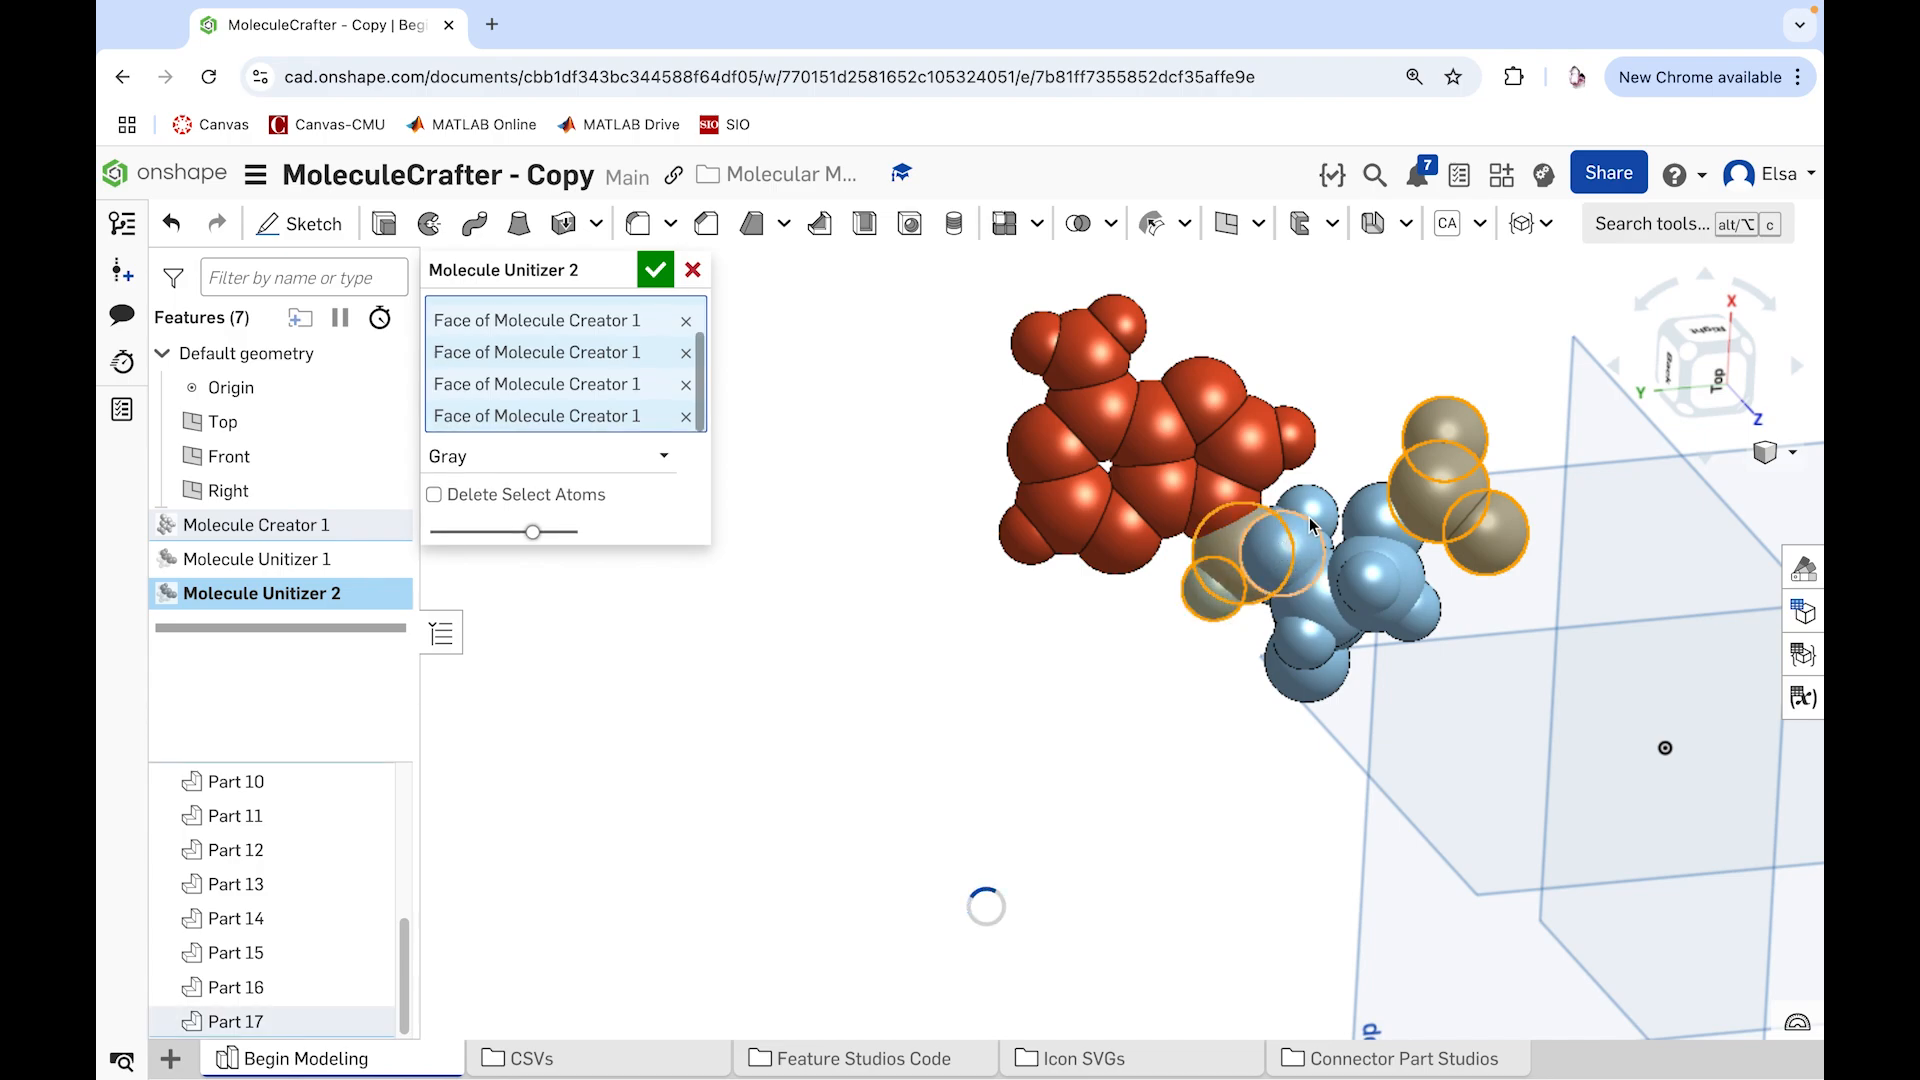
pyautogui.click(1311, 520)
pyautogui.click(1383, 508)
pyautogui.click(1381, 563)
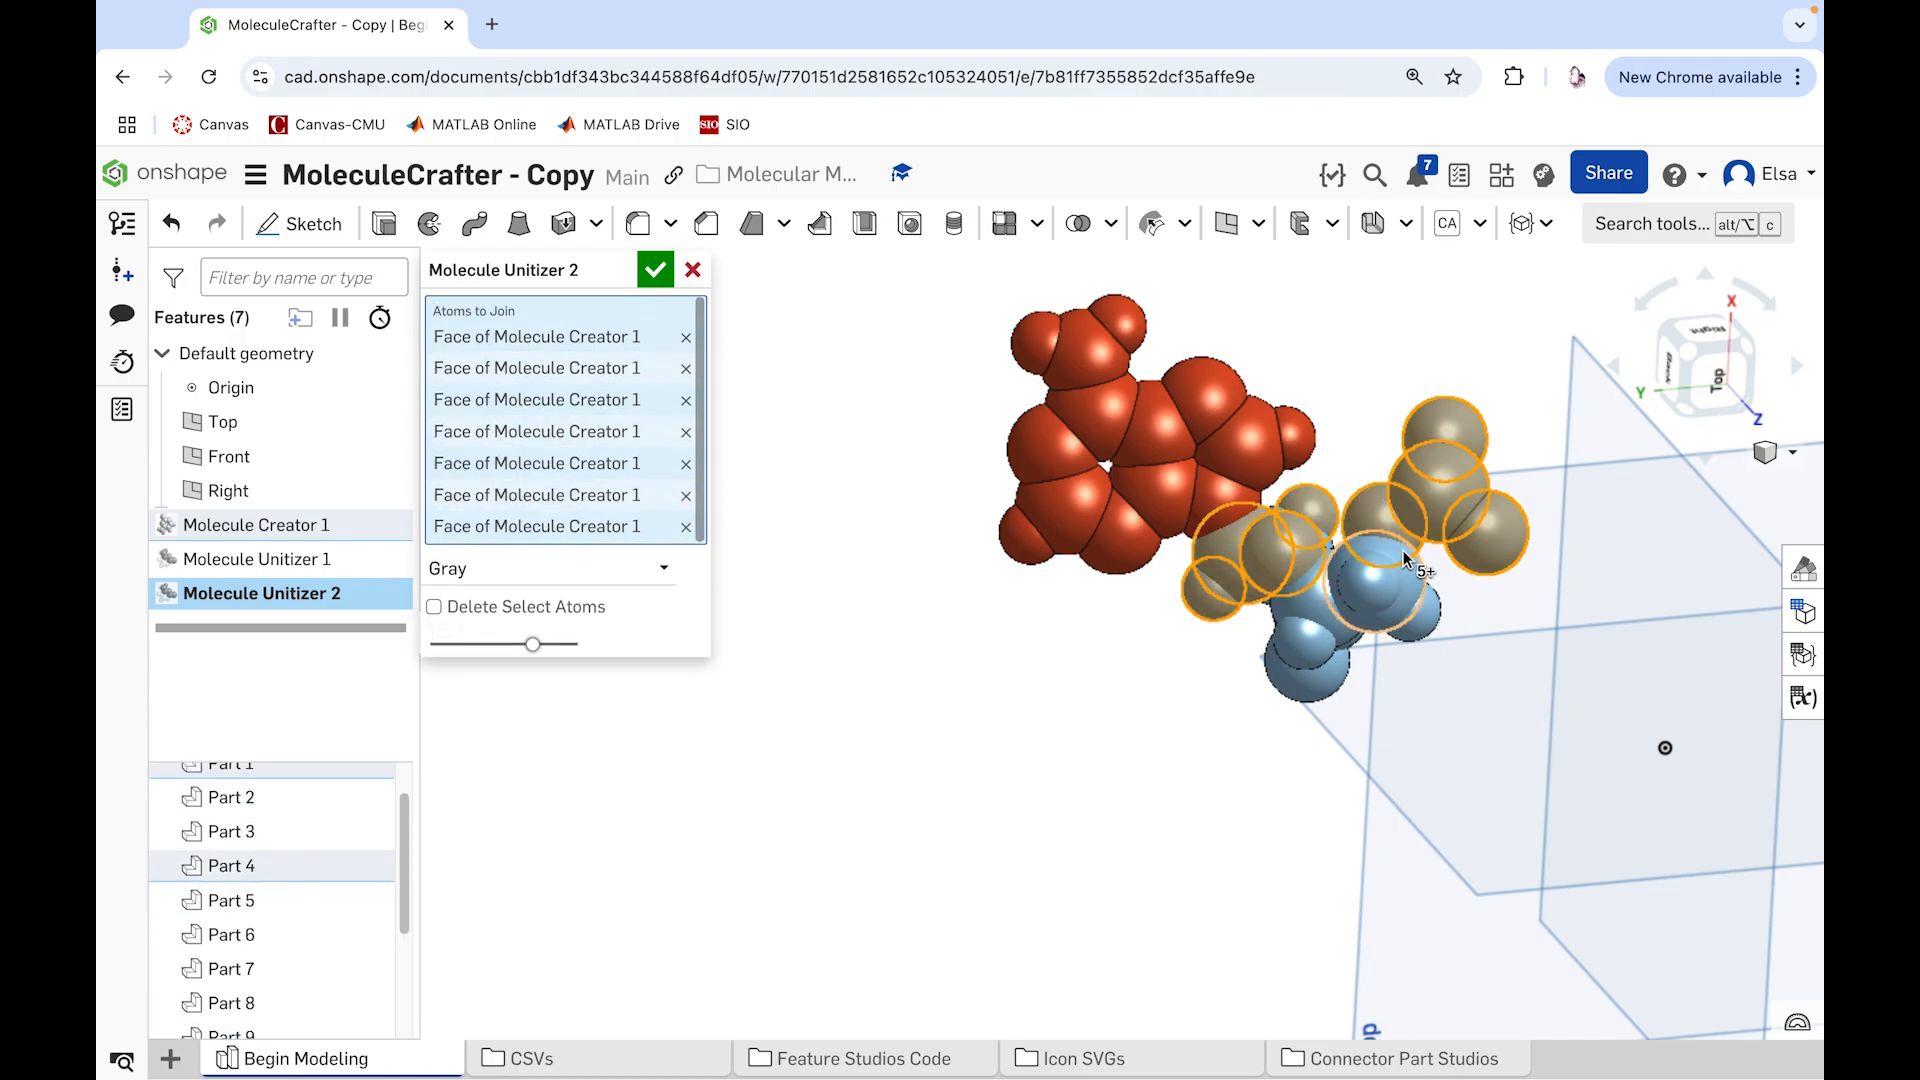
pyautogui.click(1367, 566)
pyautogui.click(1424, 612)
pyautogui.click(1424, 612)
pyautogui.click(1325, 613)
pyautogui.click(1312, 642)
pyautogui.click(1330, 683)
pyautogui.moveTo(1179, 737); pyautogui.dragTo(1135, 545, button='right')
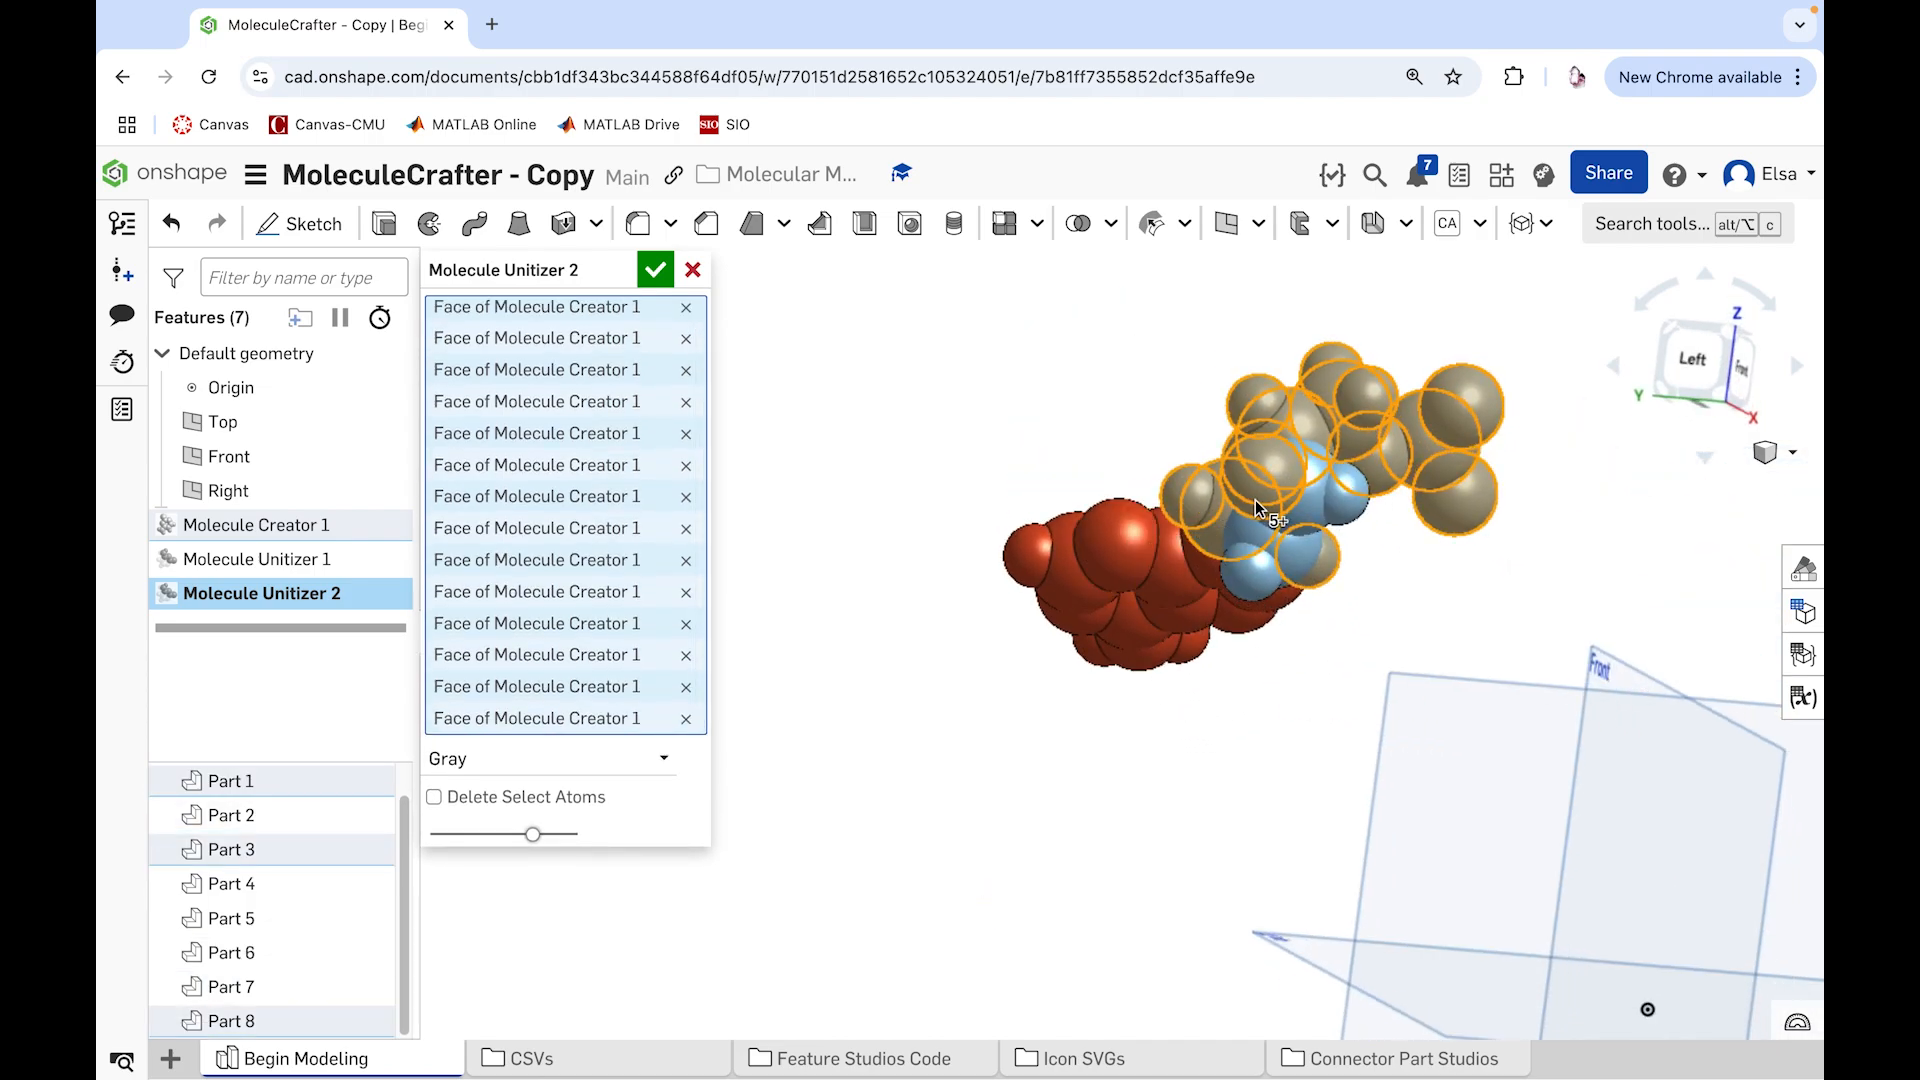
pyautogui.click(1355, 495)
pyautogui.click(1304, 525)
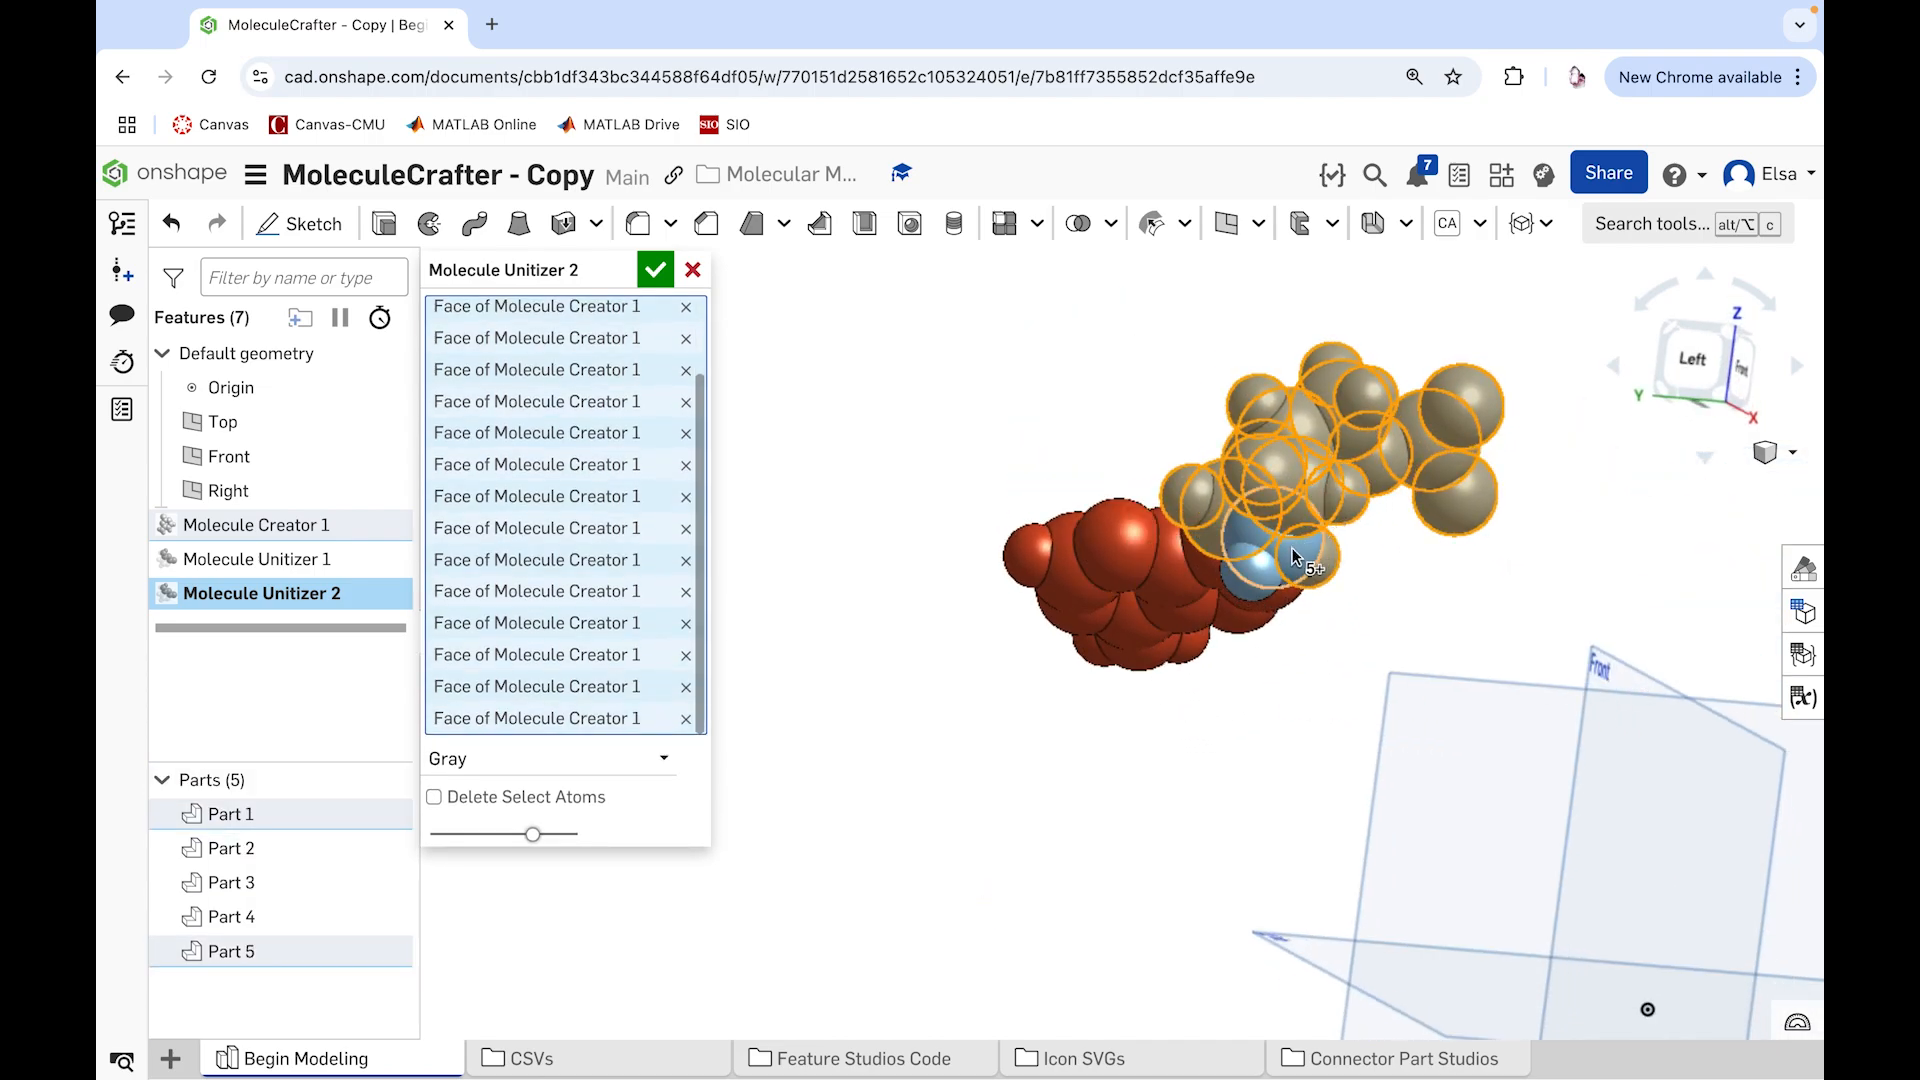
pyautogui.click(1247, 570)
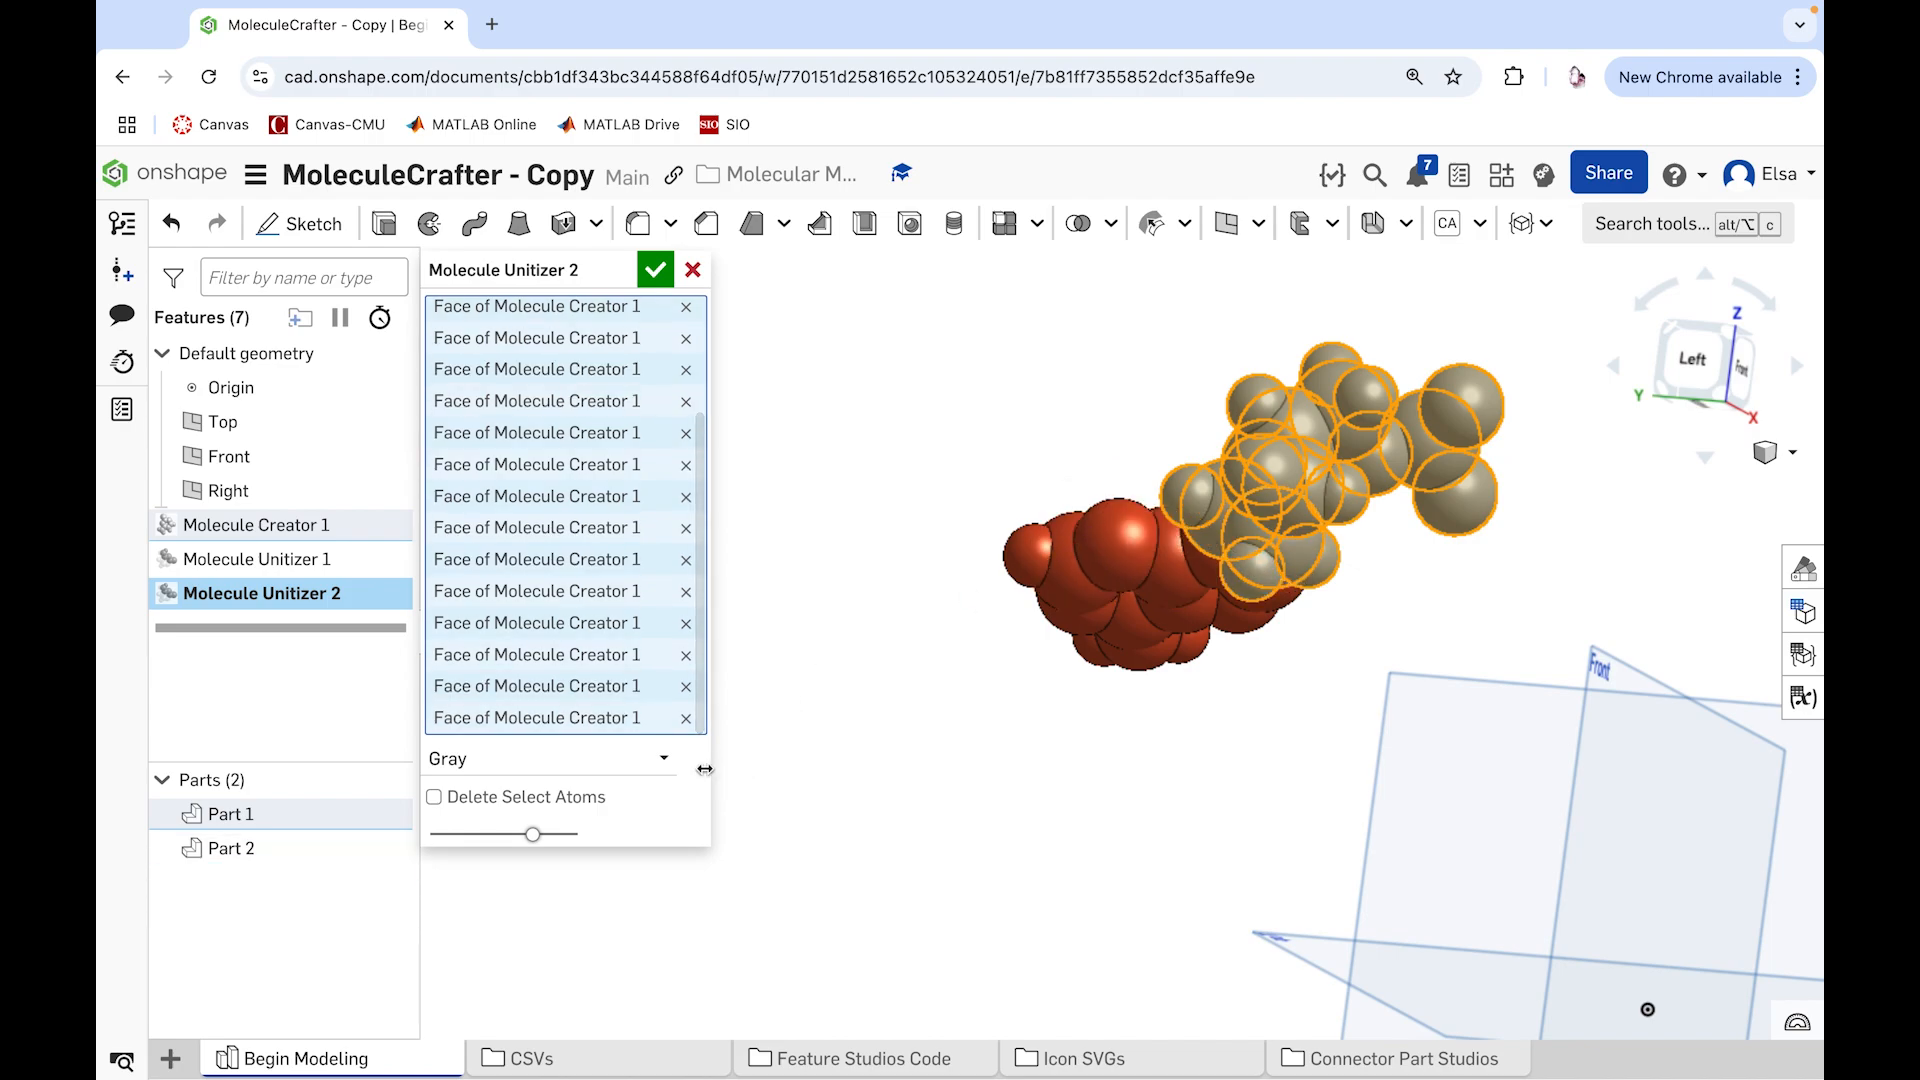
# Step: Set the joined sugar atoms' color to Light Gray and accept the Molecule Unitizer feature
pyautogui.click(658, 760)
pyautogui.click(625, 833)
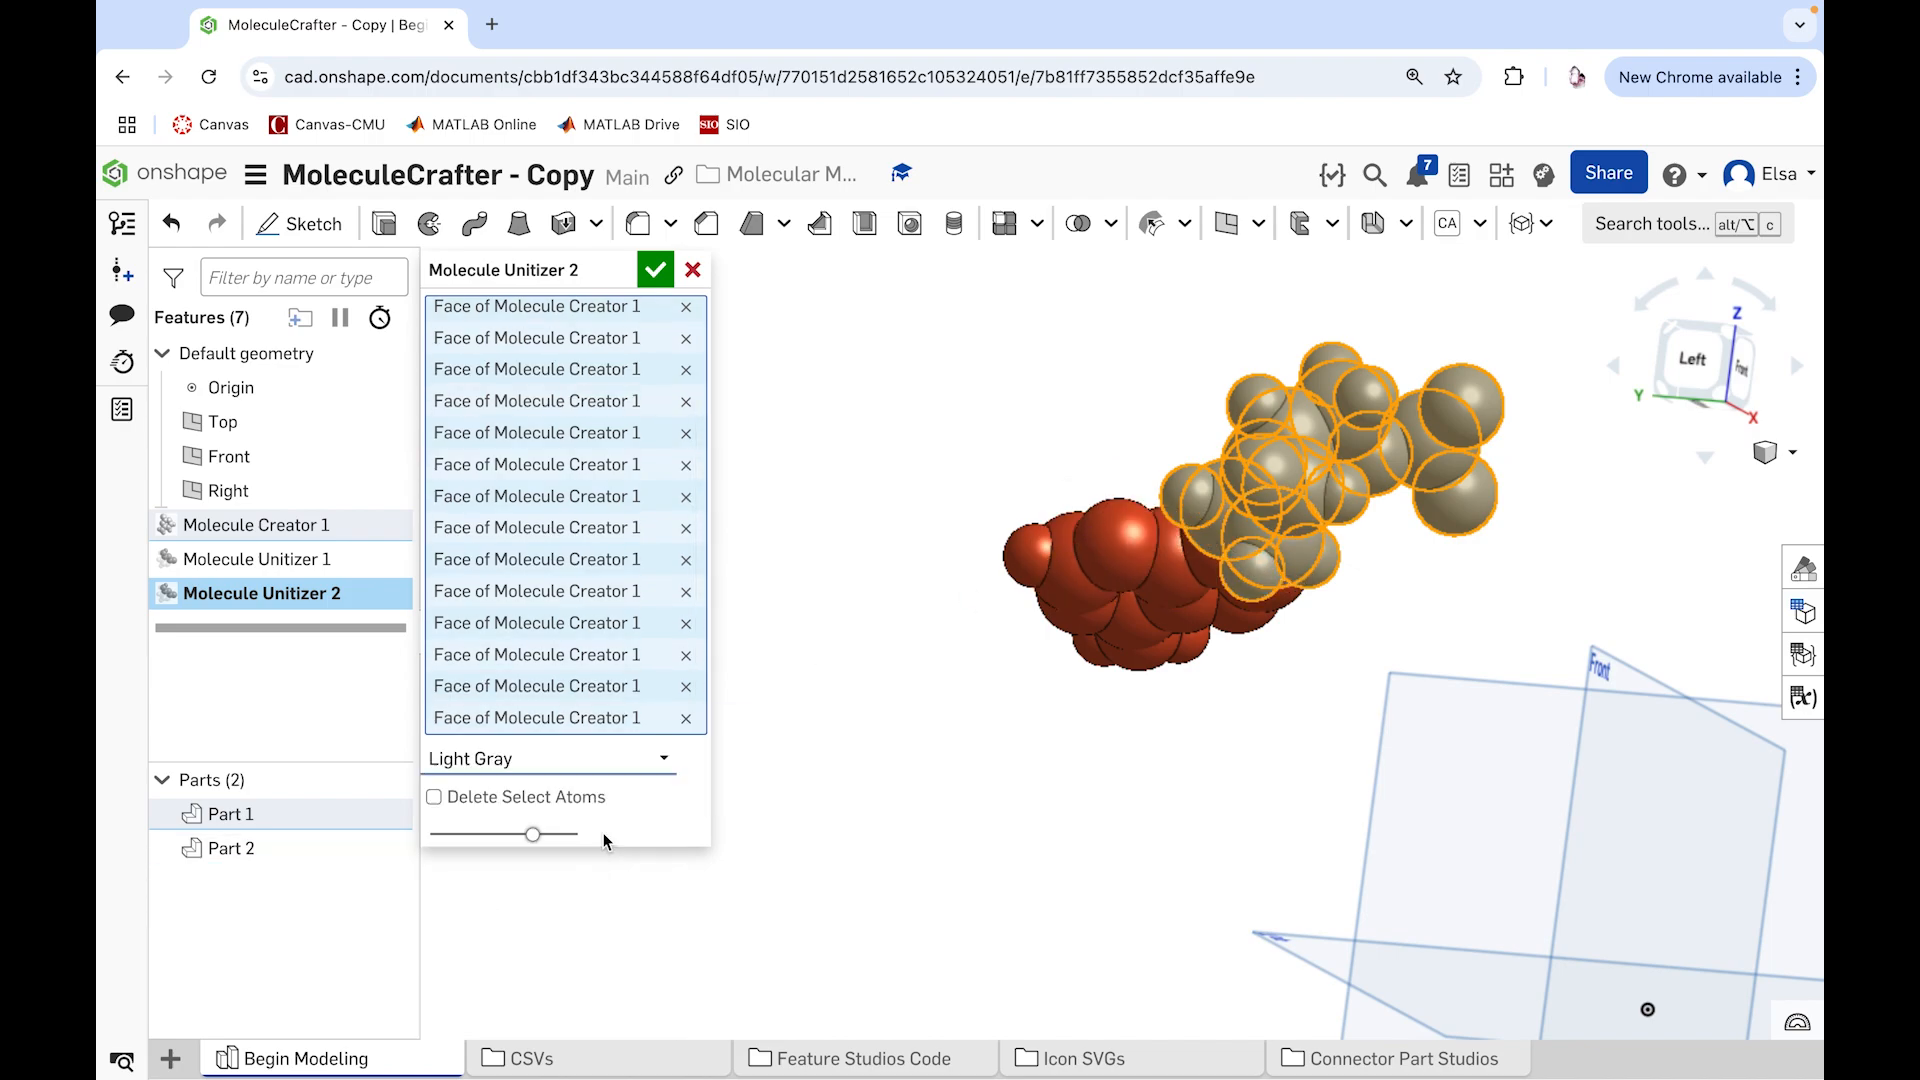
pyautogui.click(655, 271)
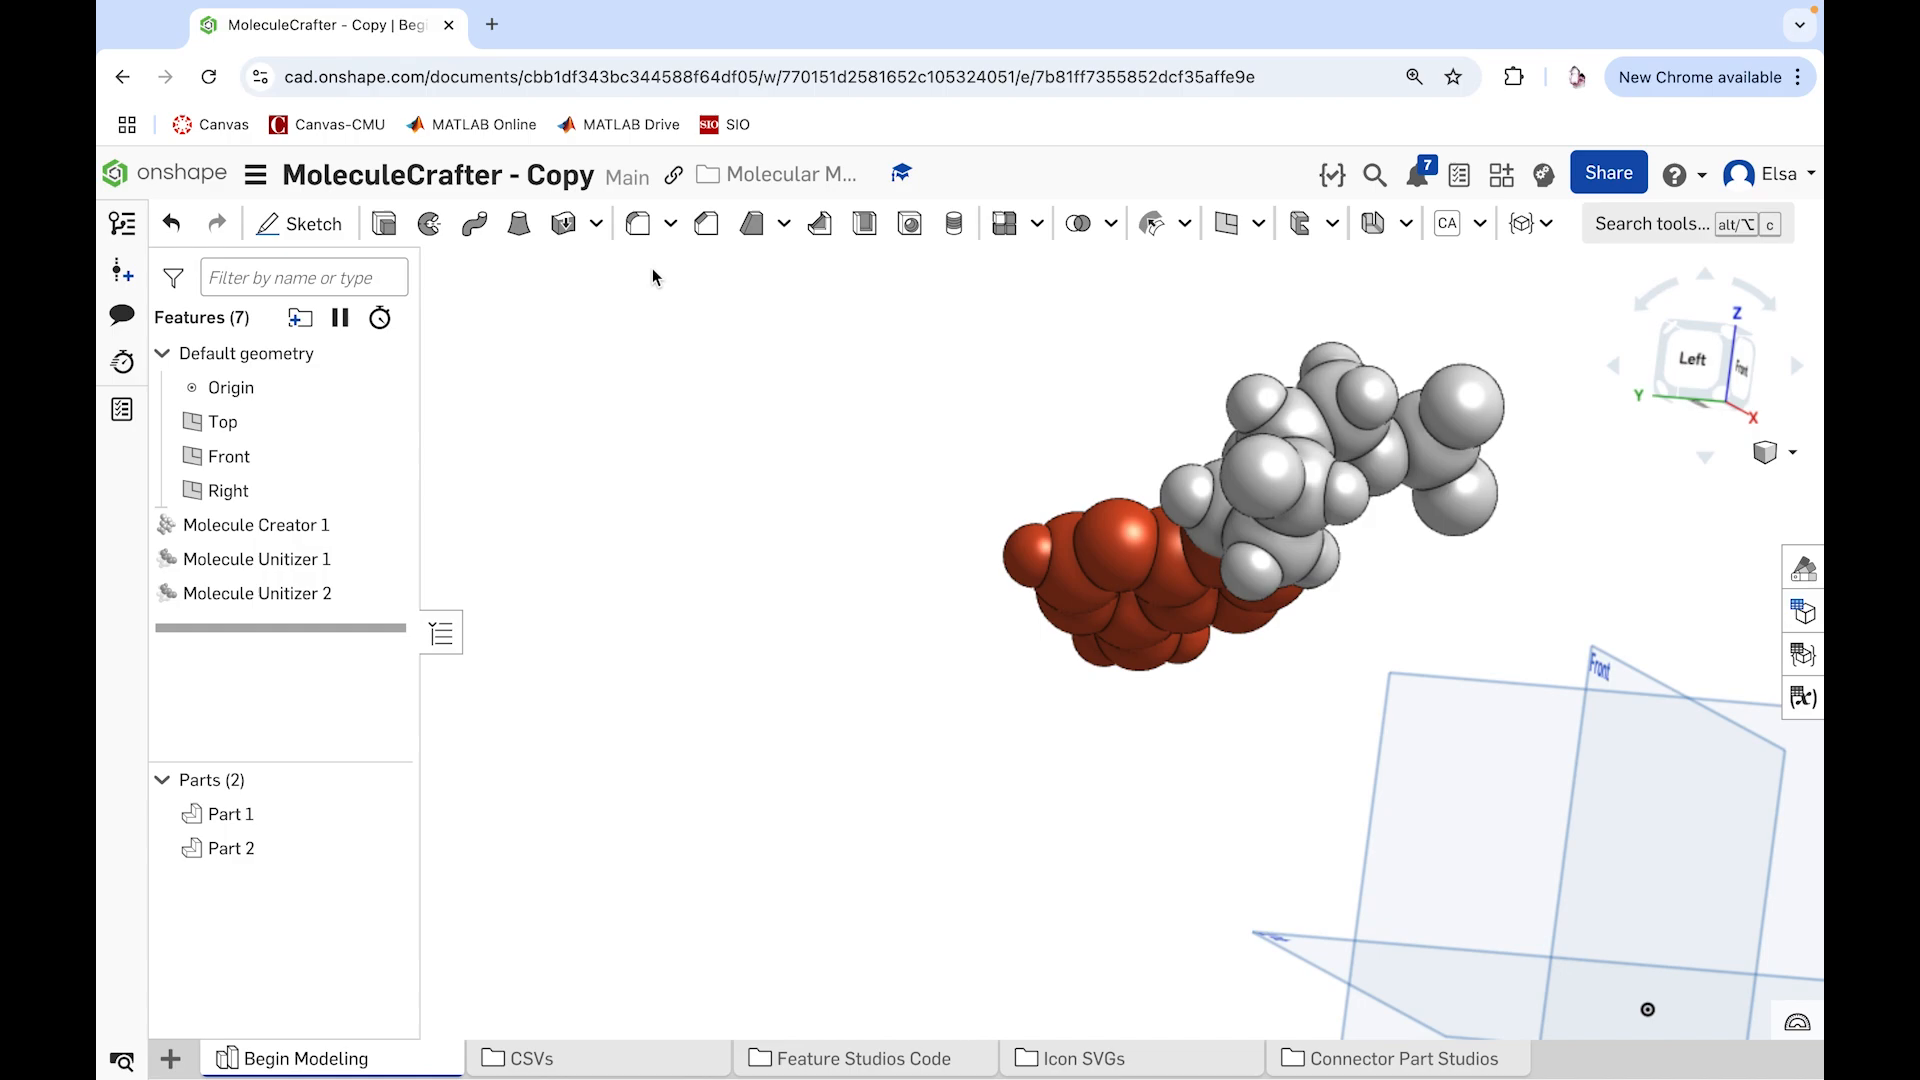
# Step: Rename the light gray part as "sugar - DA6 - A"
pyautogui.moveTo(871, 517); pyautogui.dragTo(939, 650, button='right')
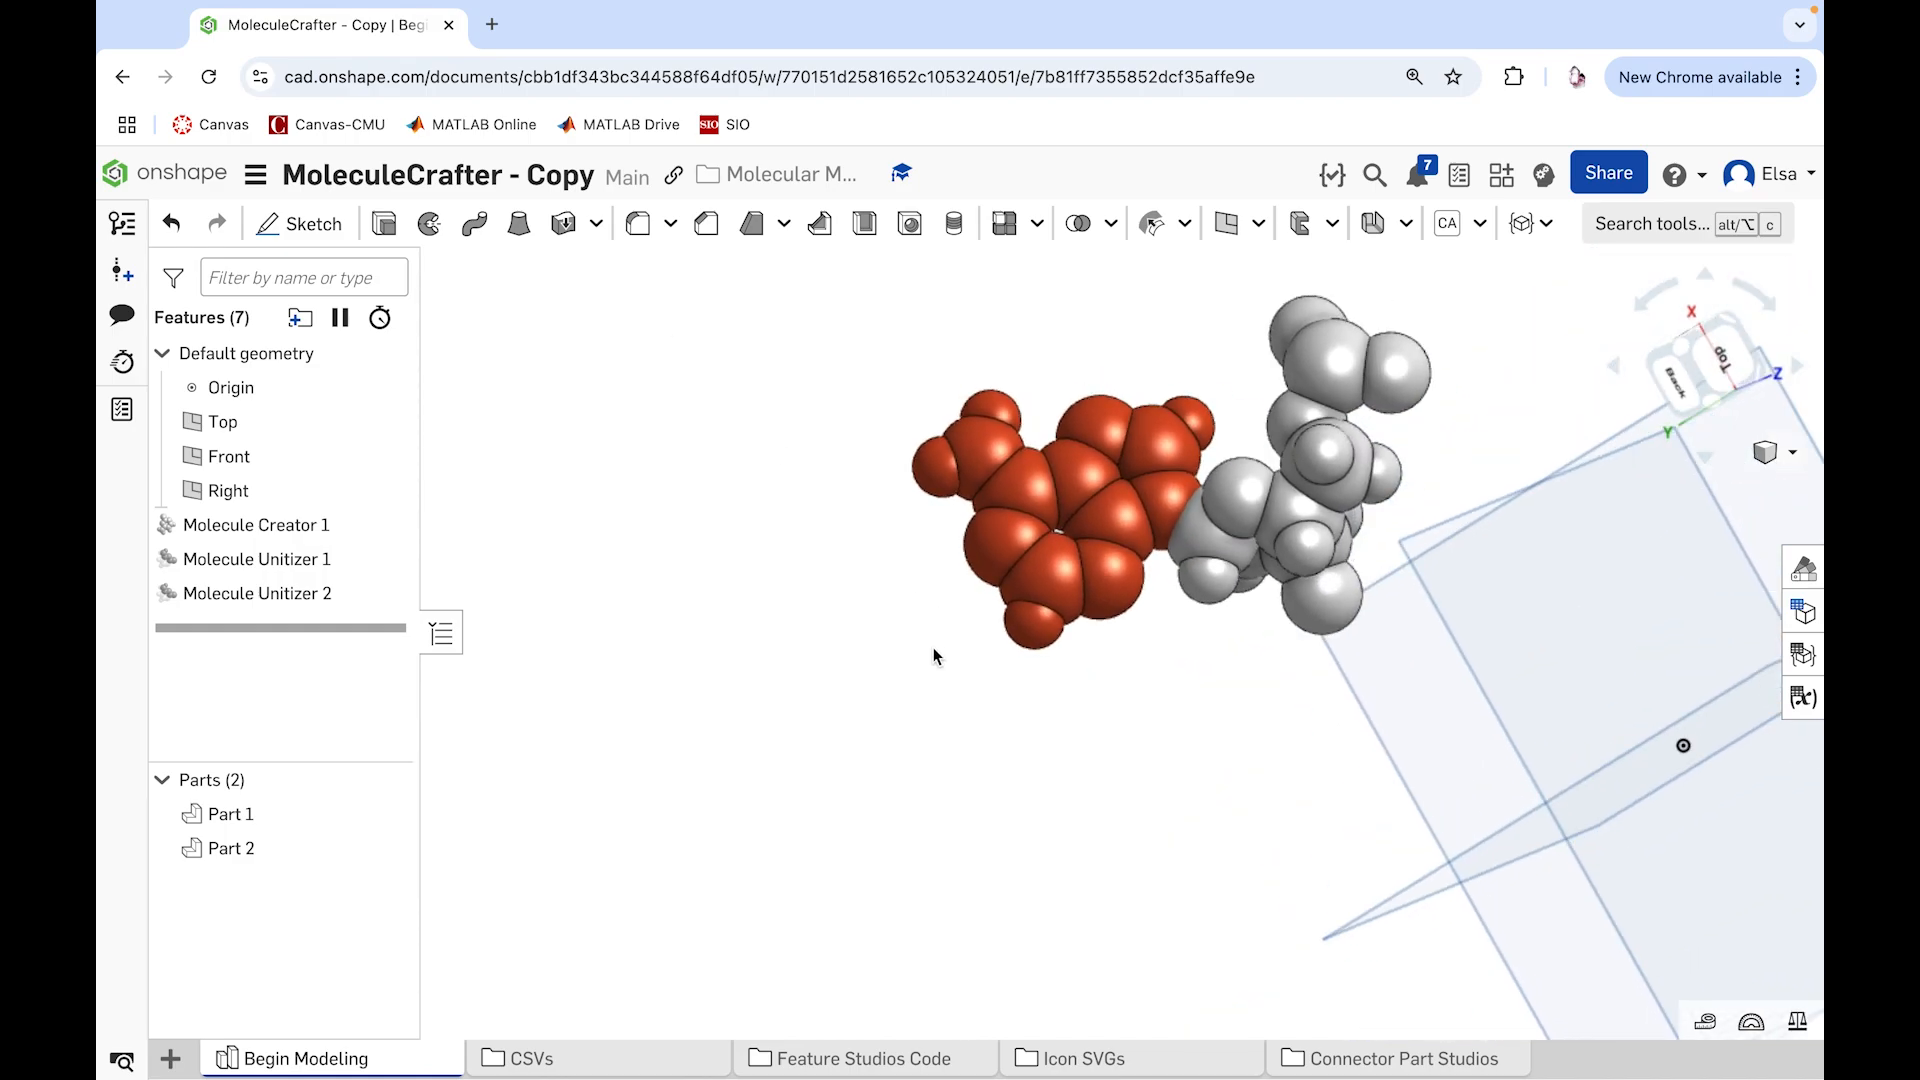
pyautogui.click(280, 812)
pyautogui.rightClick(280, 812)
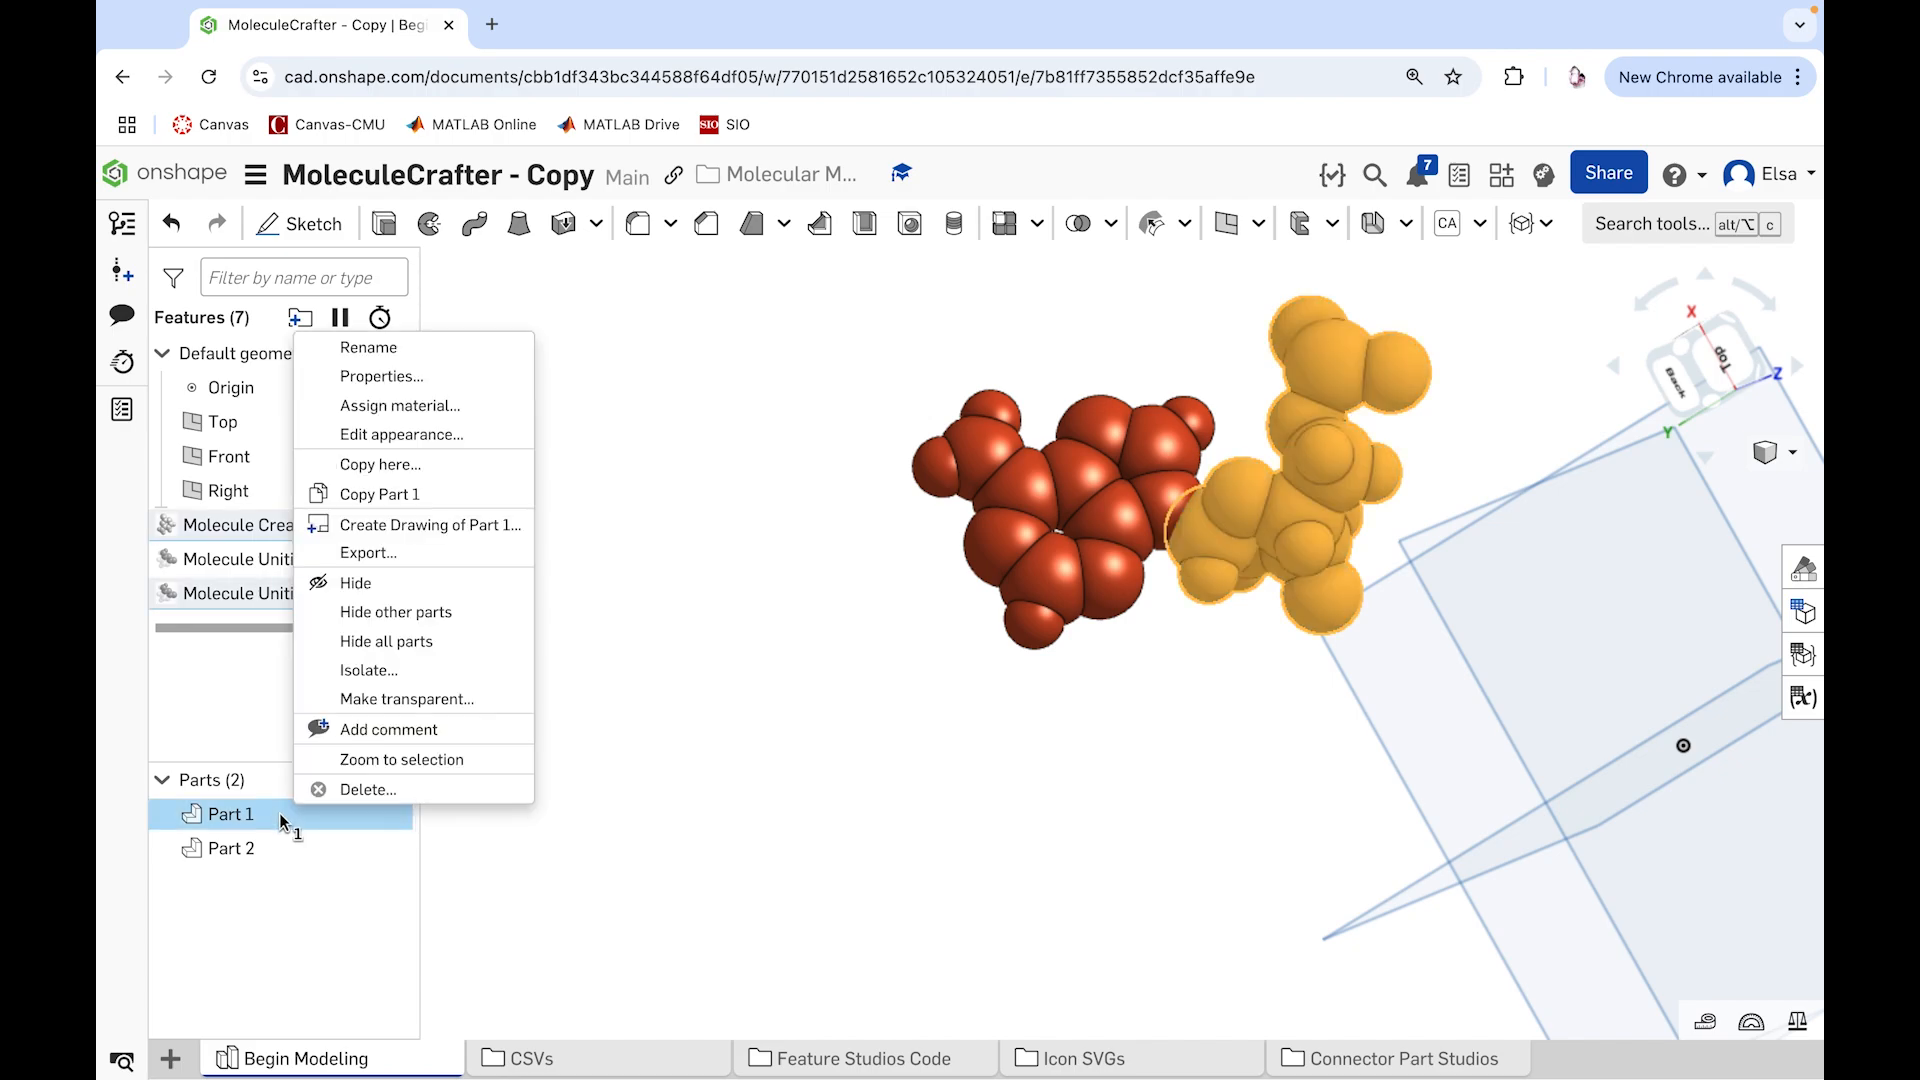
pyautogui.click(370, 347)
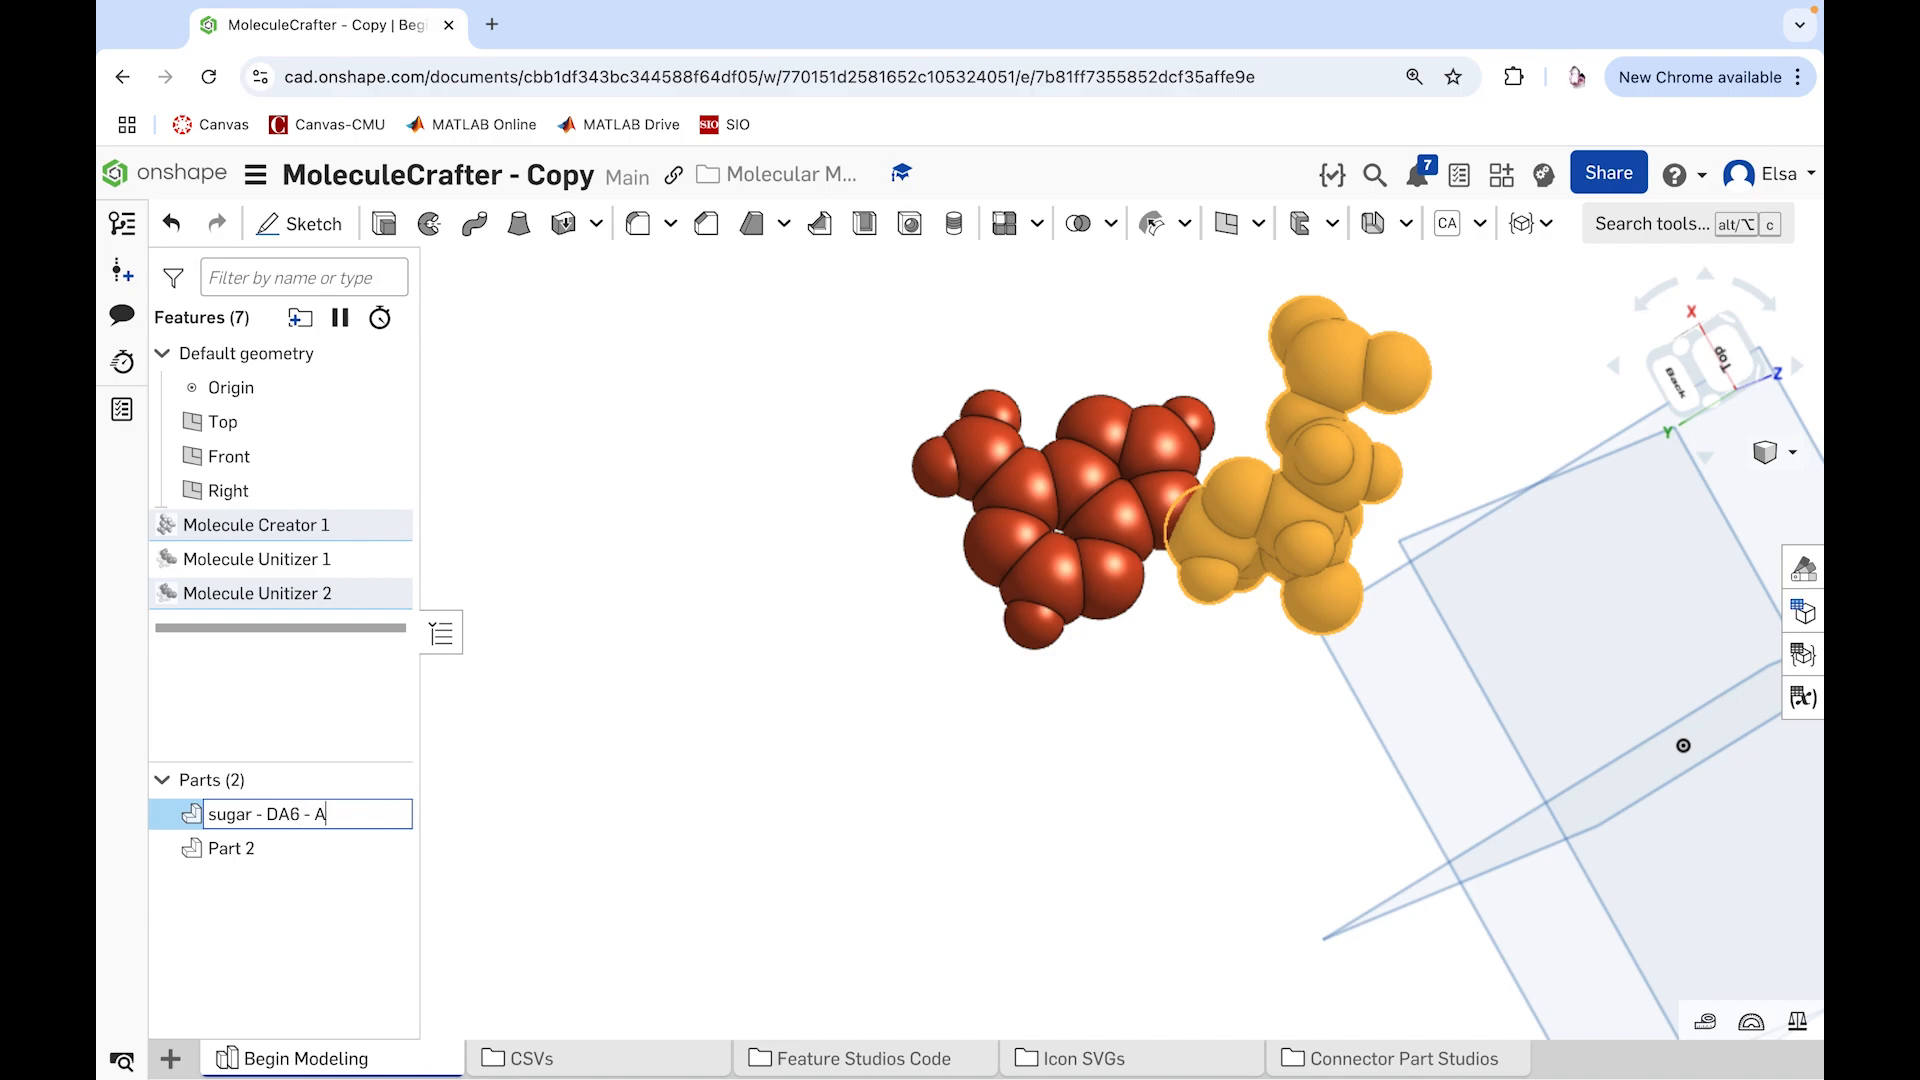
pyautogui.click(591, 663)
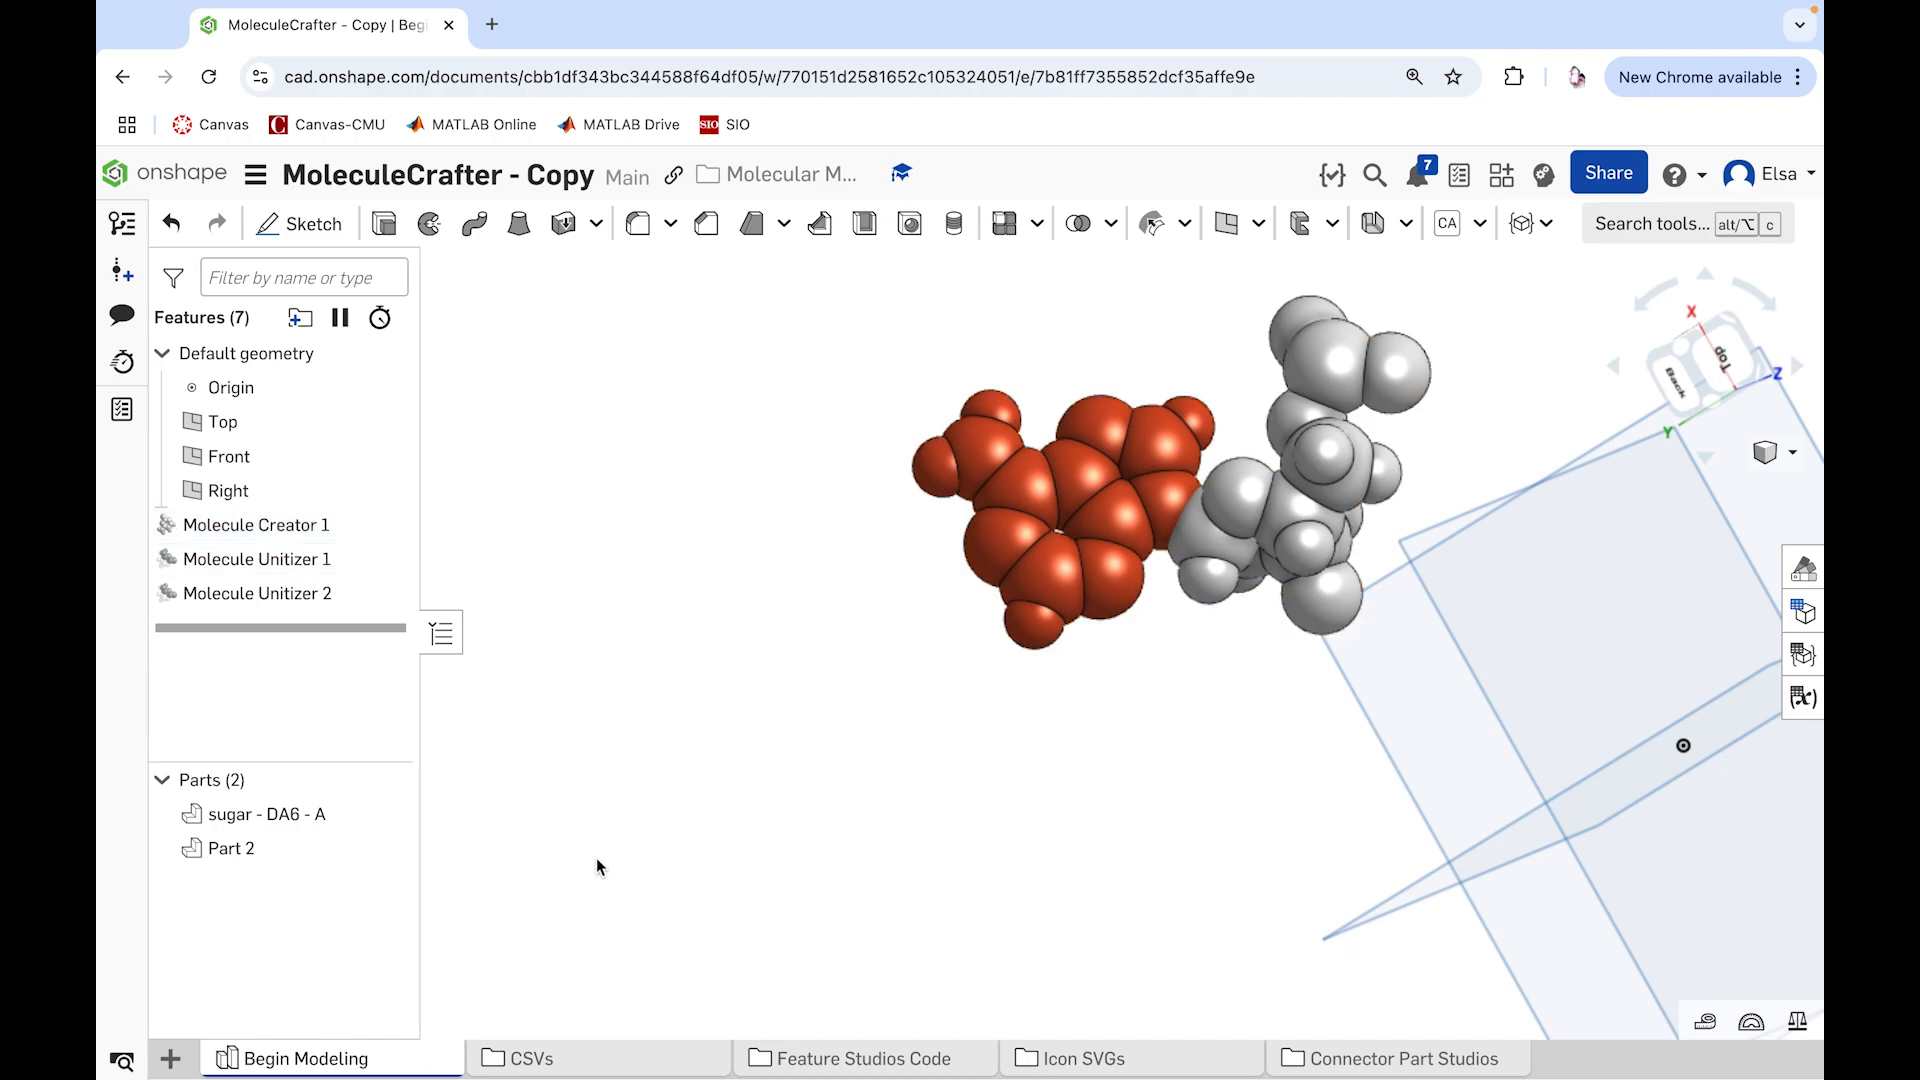
# Step: Rename the red base part as "DA6 - A"
pyautogui.rightClick(228, 852)
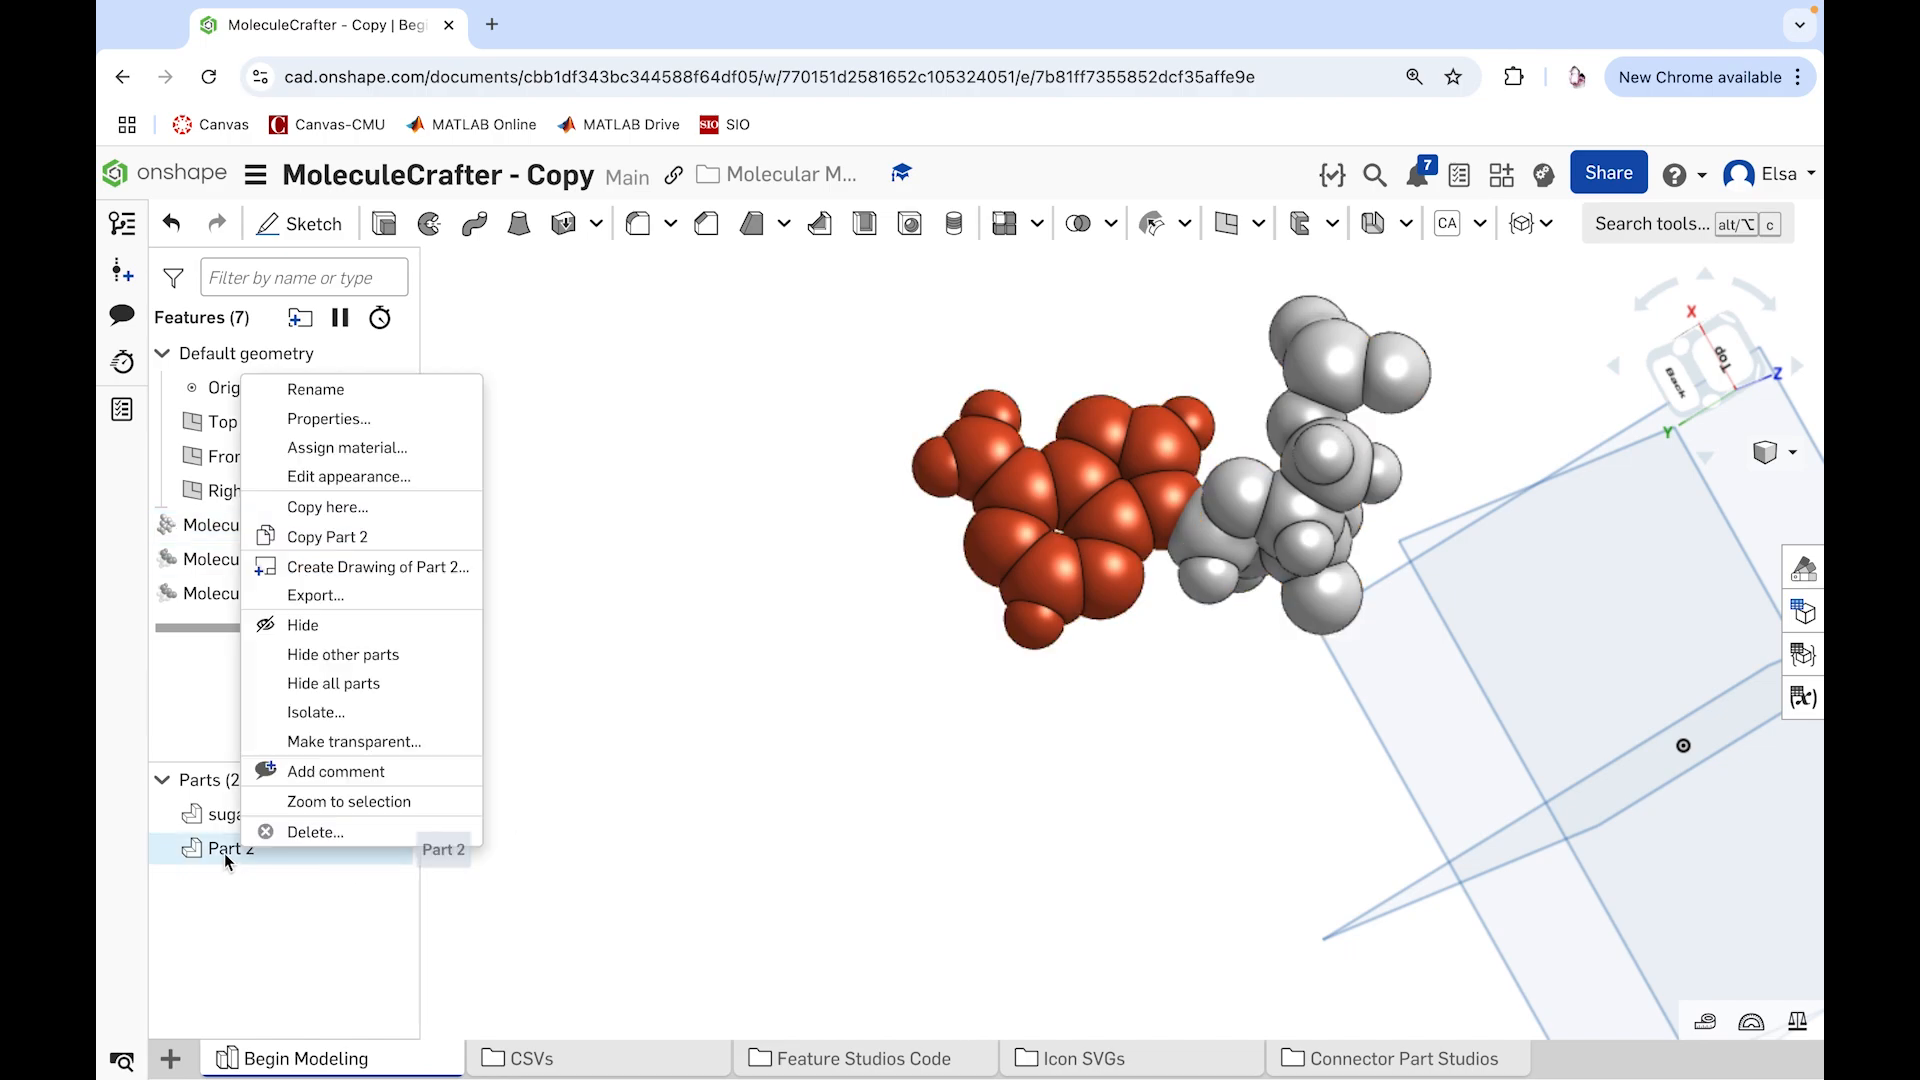
pyautogui.click(320, 390)
pyautogui.write('DA6 - A')
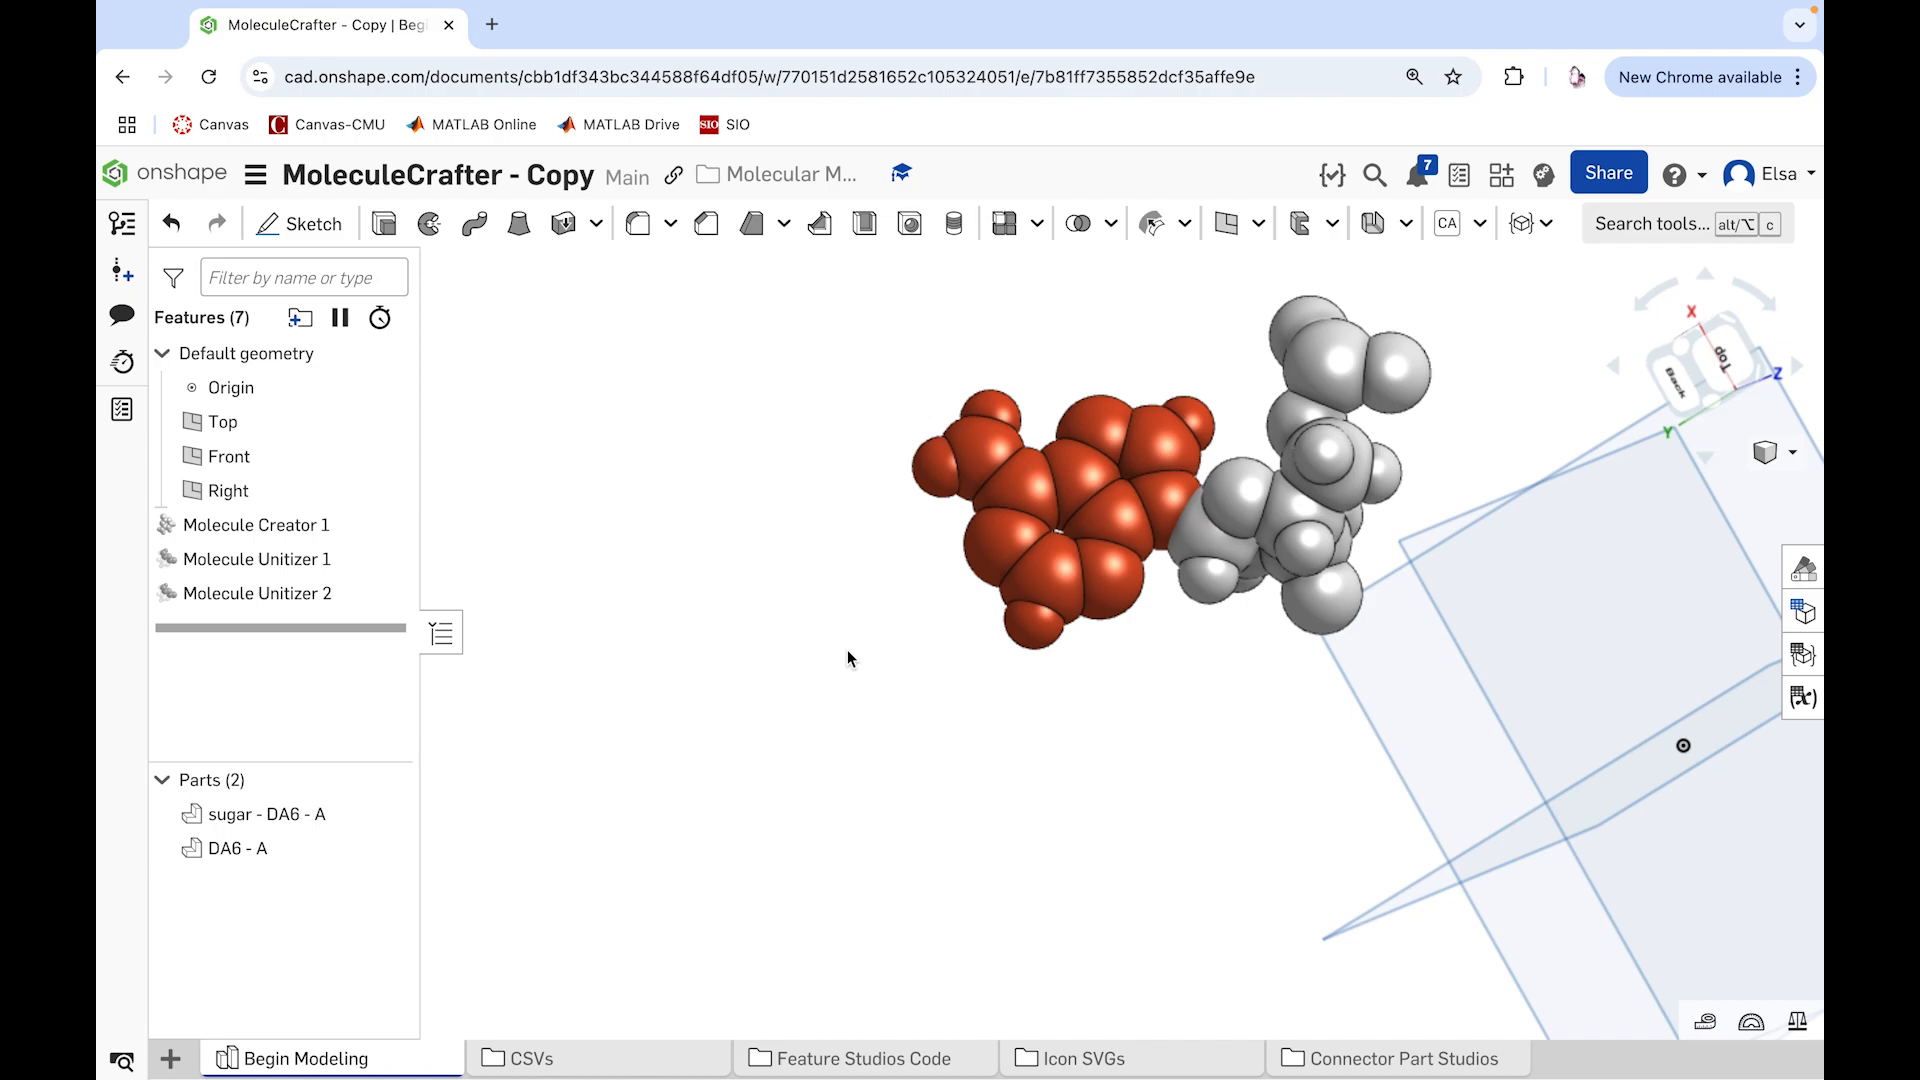
# Step: Create a second molecule with the Molecule Creator feature from 1BNA-Model-0-Chain-A-Res-DA-7.csv
pyautogui.click(1534, 225)
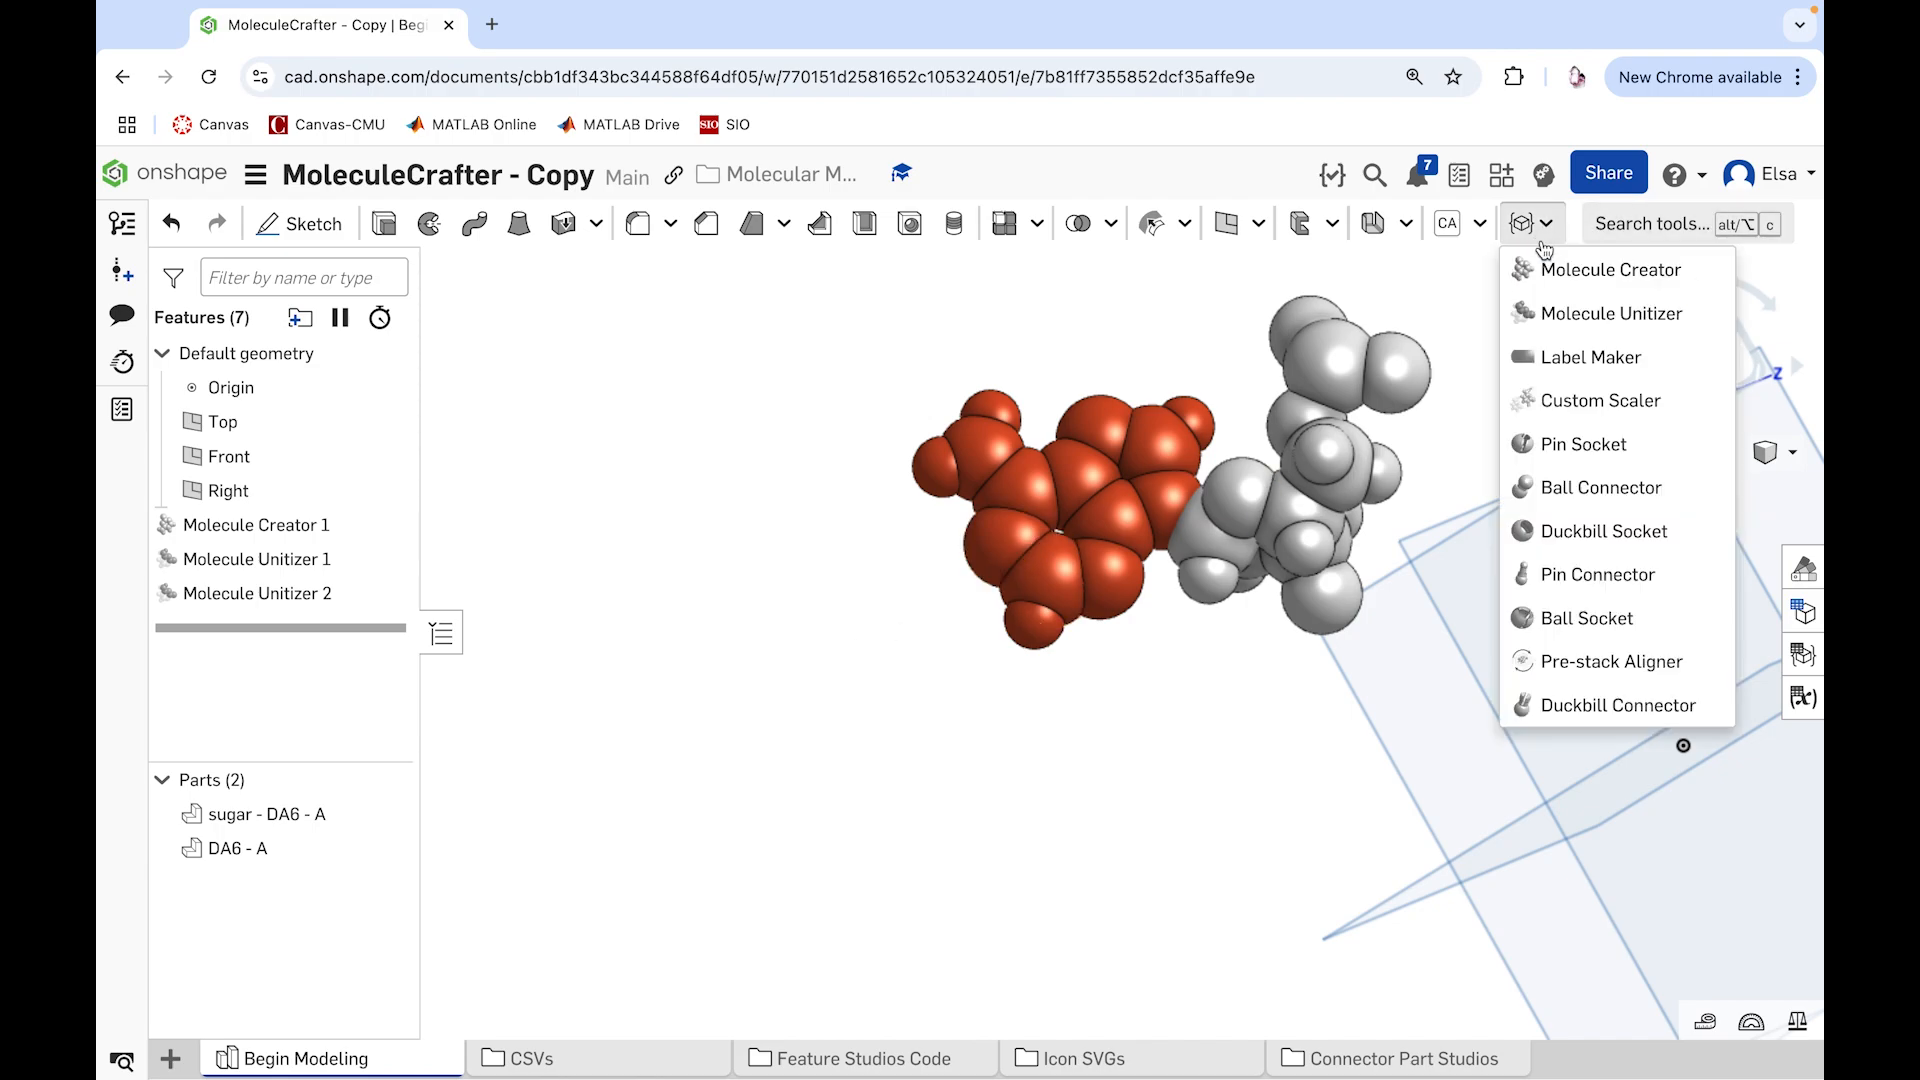
pyautogui.click(1600, 269)
pyautogui.click(520, 342)
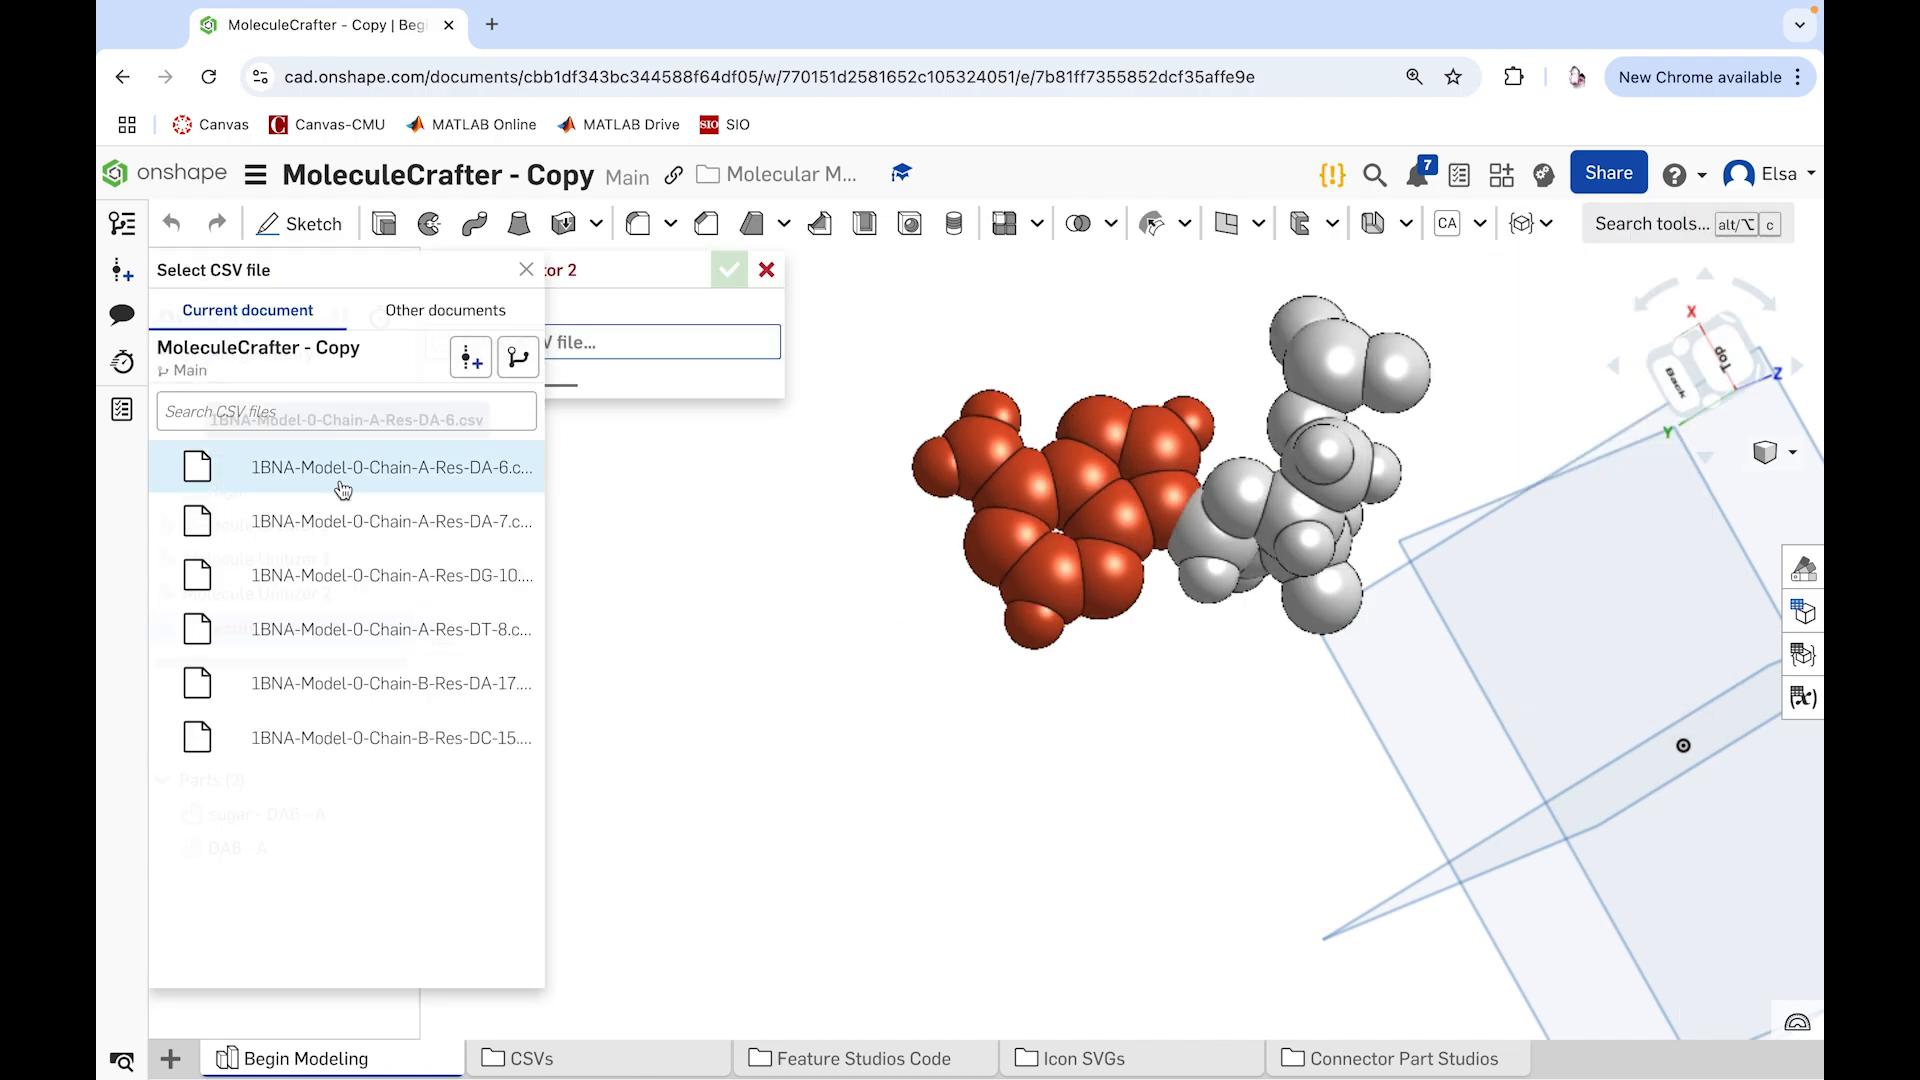
pyautogui.click(330, 520)
pyautogui.click(729, 269)
# Step: Start a Molecule Unitizer feature and select the atoms of the second molecule's ring-shaped base as the atoms to join
pyautogui.click(1534, 225)
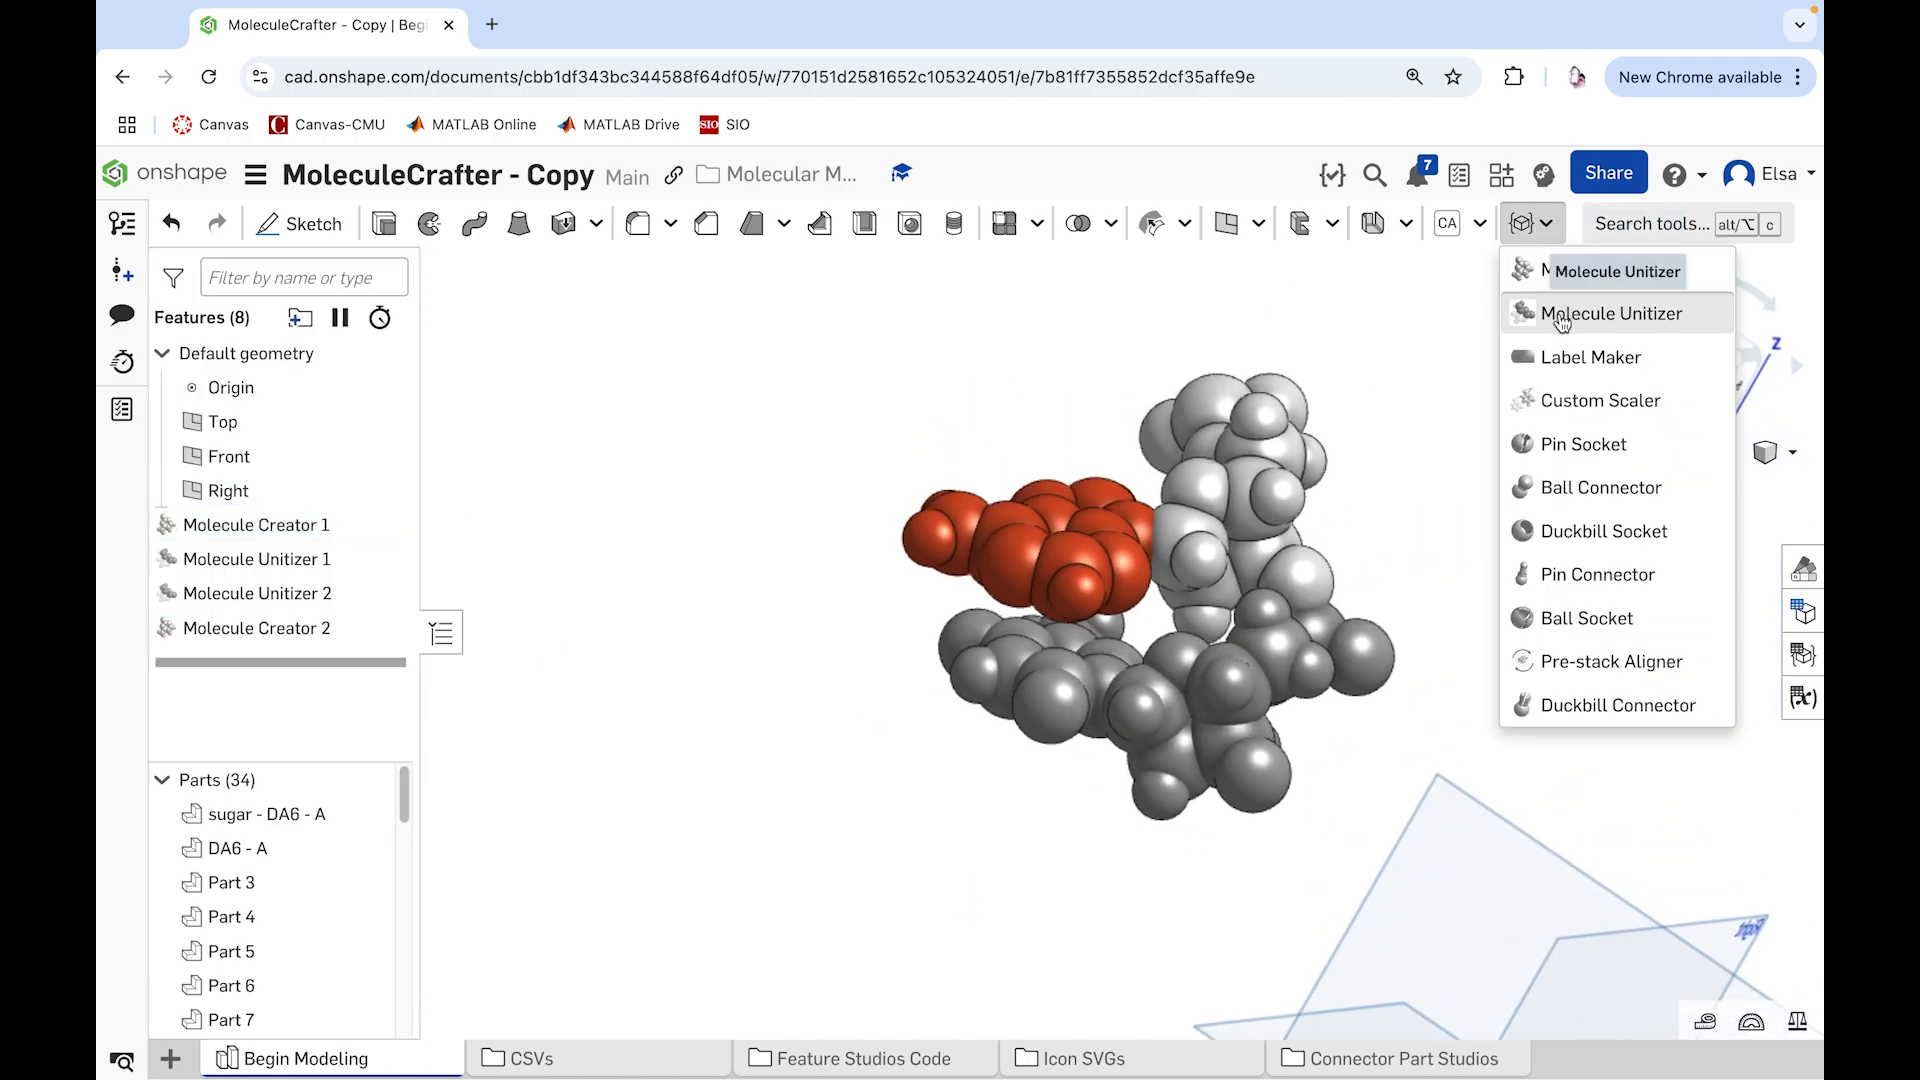
pyautogui.click(1562, 314)
pyautogui.click(1119, 562)
pyautogui.click(1062, 530)
pyautogui.click(1052, 592)
pyautogui.click(1069, 645)
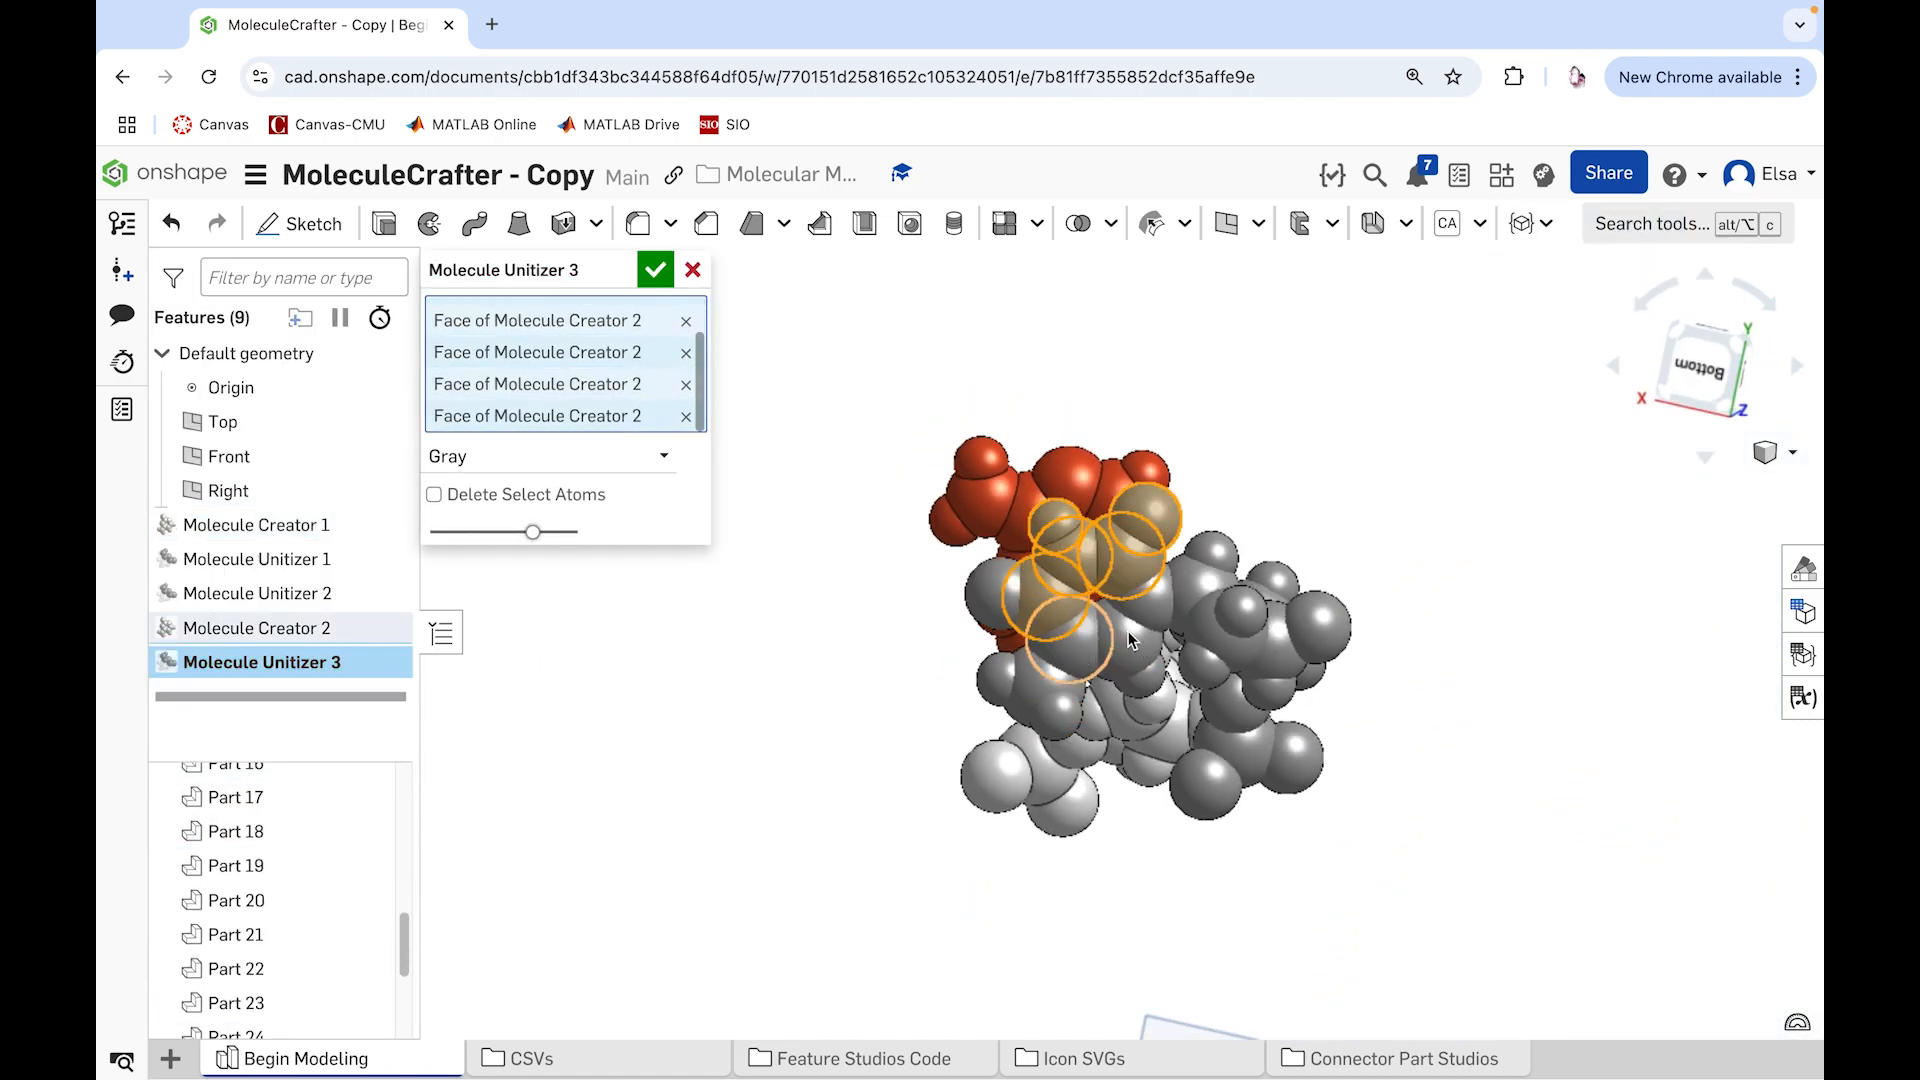
pyautogui.click(1129, 636)
pyautogui.click(1147, 602)
pyautogui.click(1134, 679)
pyautogui.click(1061, 710)
pyautogui.click(1003, 686)
pyautogui.click(996, 597)
pyautogui.moveTo(928, 710); pyautogui.dragTo(959, 760, button='right')
pyautogui.click(1112, 664)
# Step: Set the second molecule's joined base color to Dark Blue and accept the Molecule Unitizer feature
pyautogui.click(602, 766)
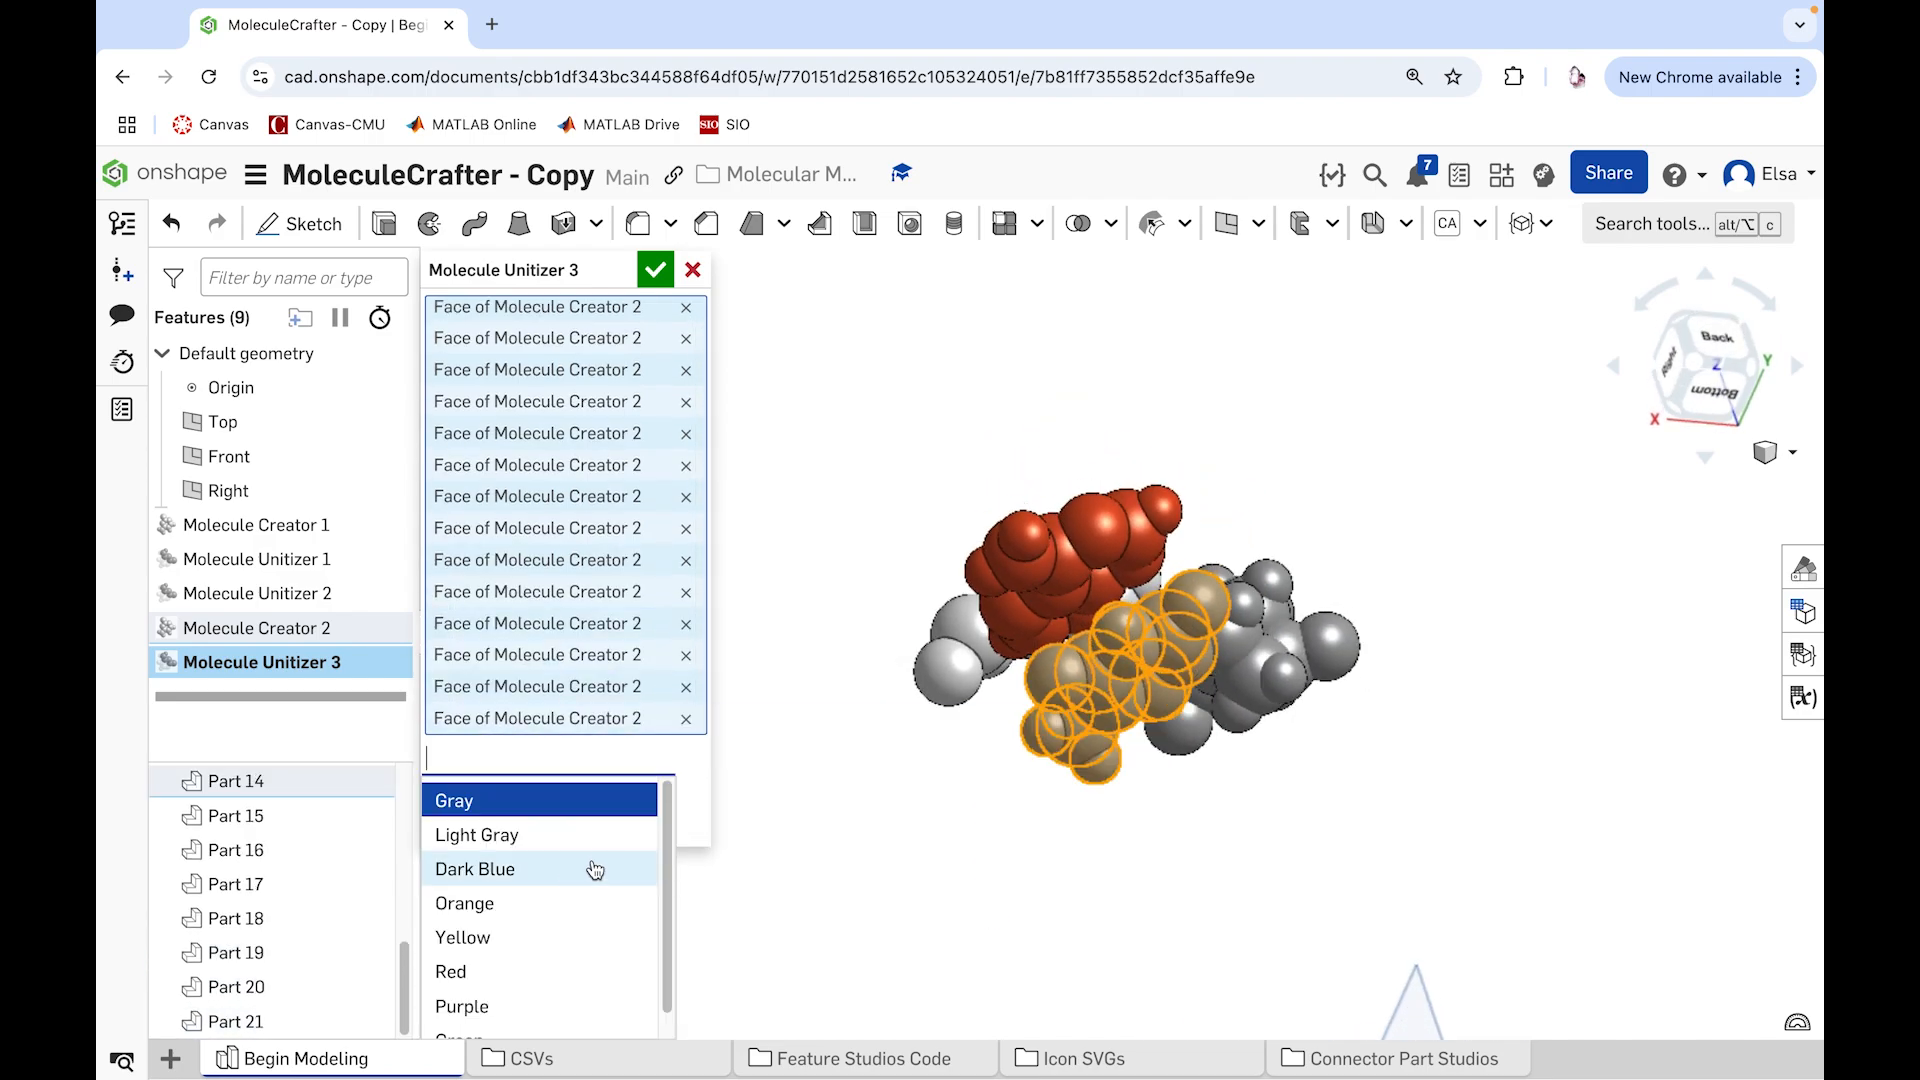
pyautogui.click(597, 869)
pyautogui.click(655, 270)
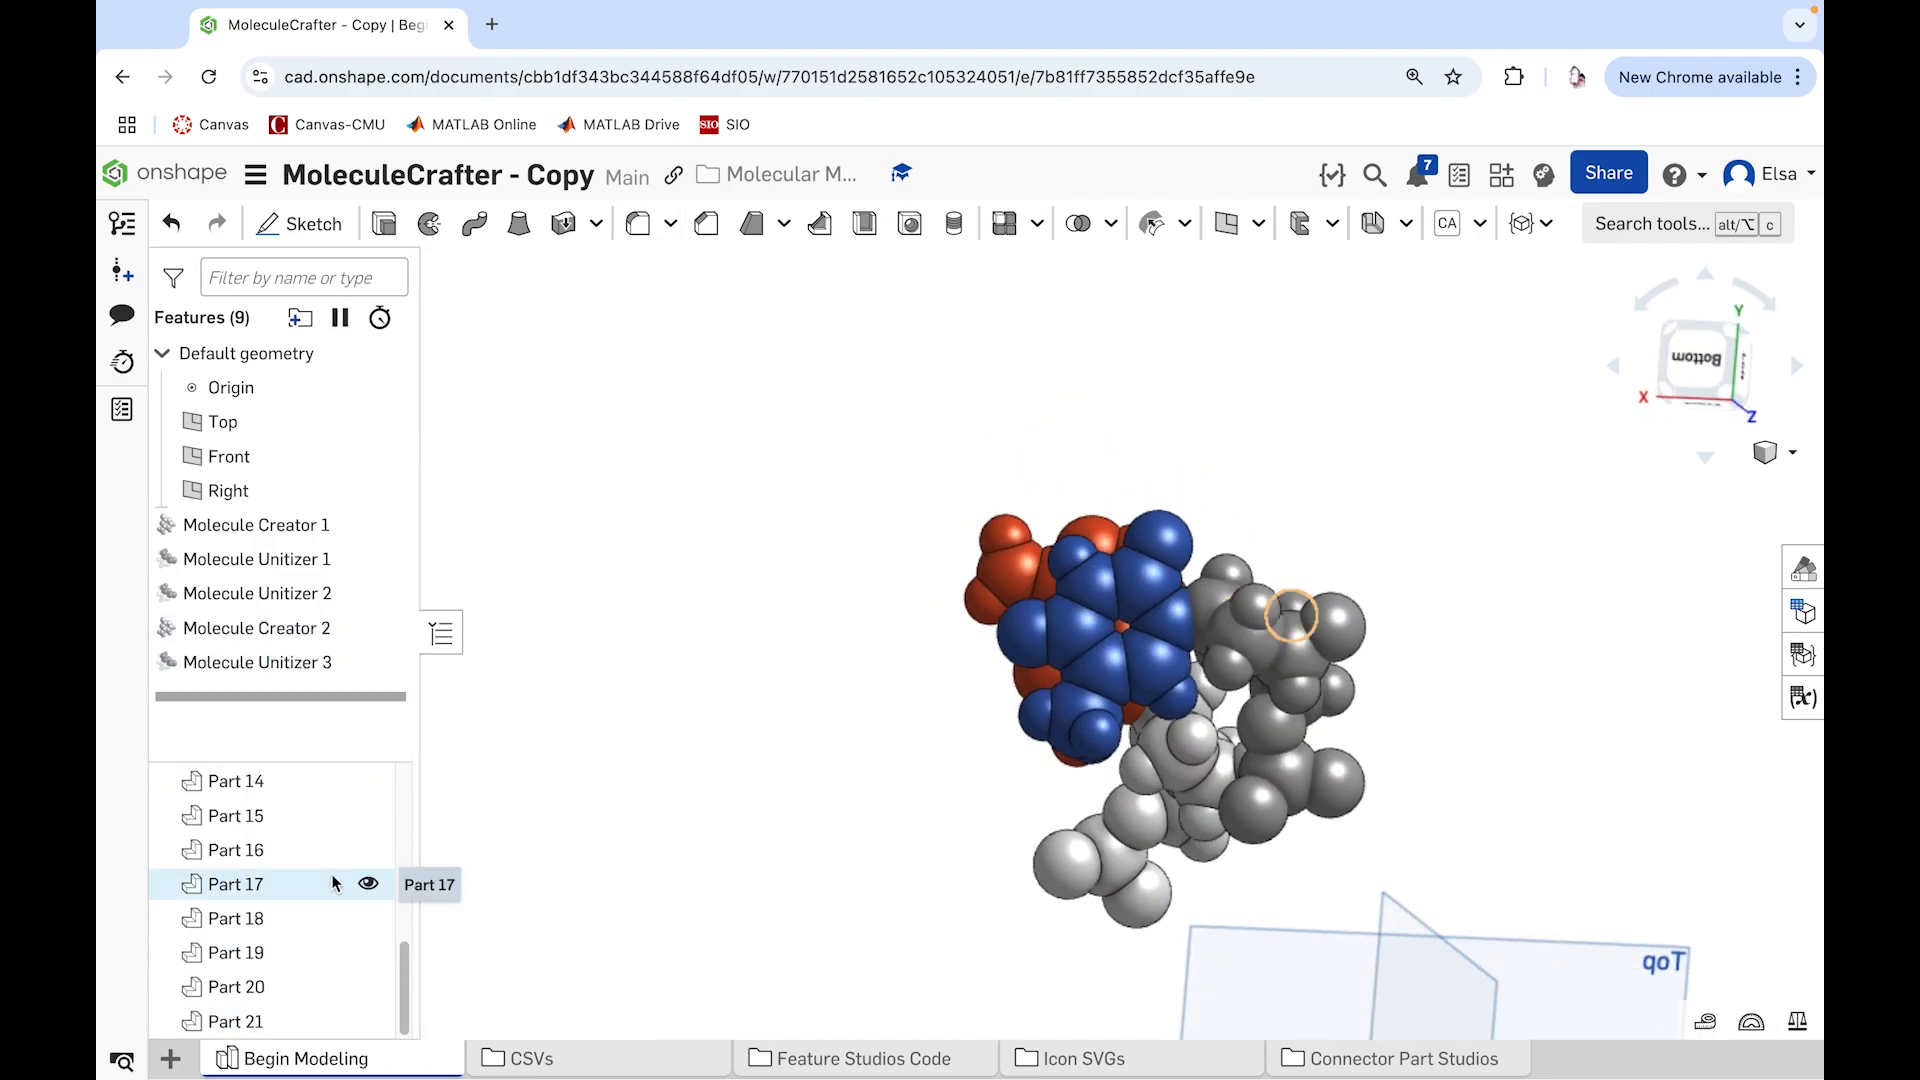
# Step: Hide the dark blue base, the red base and the light gray sugar, leaving only the unjoined dark gray atoms
pyautogui.rightClick(1134, 582)
pyautogui.click(1202, 166)
pyautogui.rightClick(1105, 548)
pyautogui.click(1198, 228)
pyautogui.moveTo(1198, 540); pyautogui.dragTo(1155, 660, button='right')
pyautogui.rightClick(1152, 681)
pyautogui.click(1222, 229)
# Step: Join all the visible dark gray atoms with a Molecule Unitizer feature colored Light Gray
pyautogui.click(1541, 224)
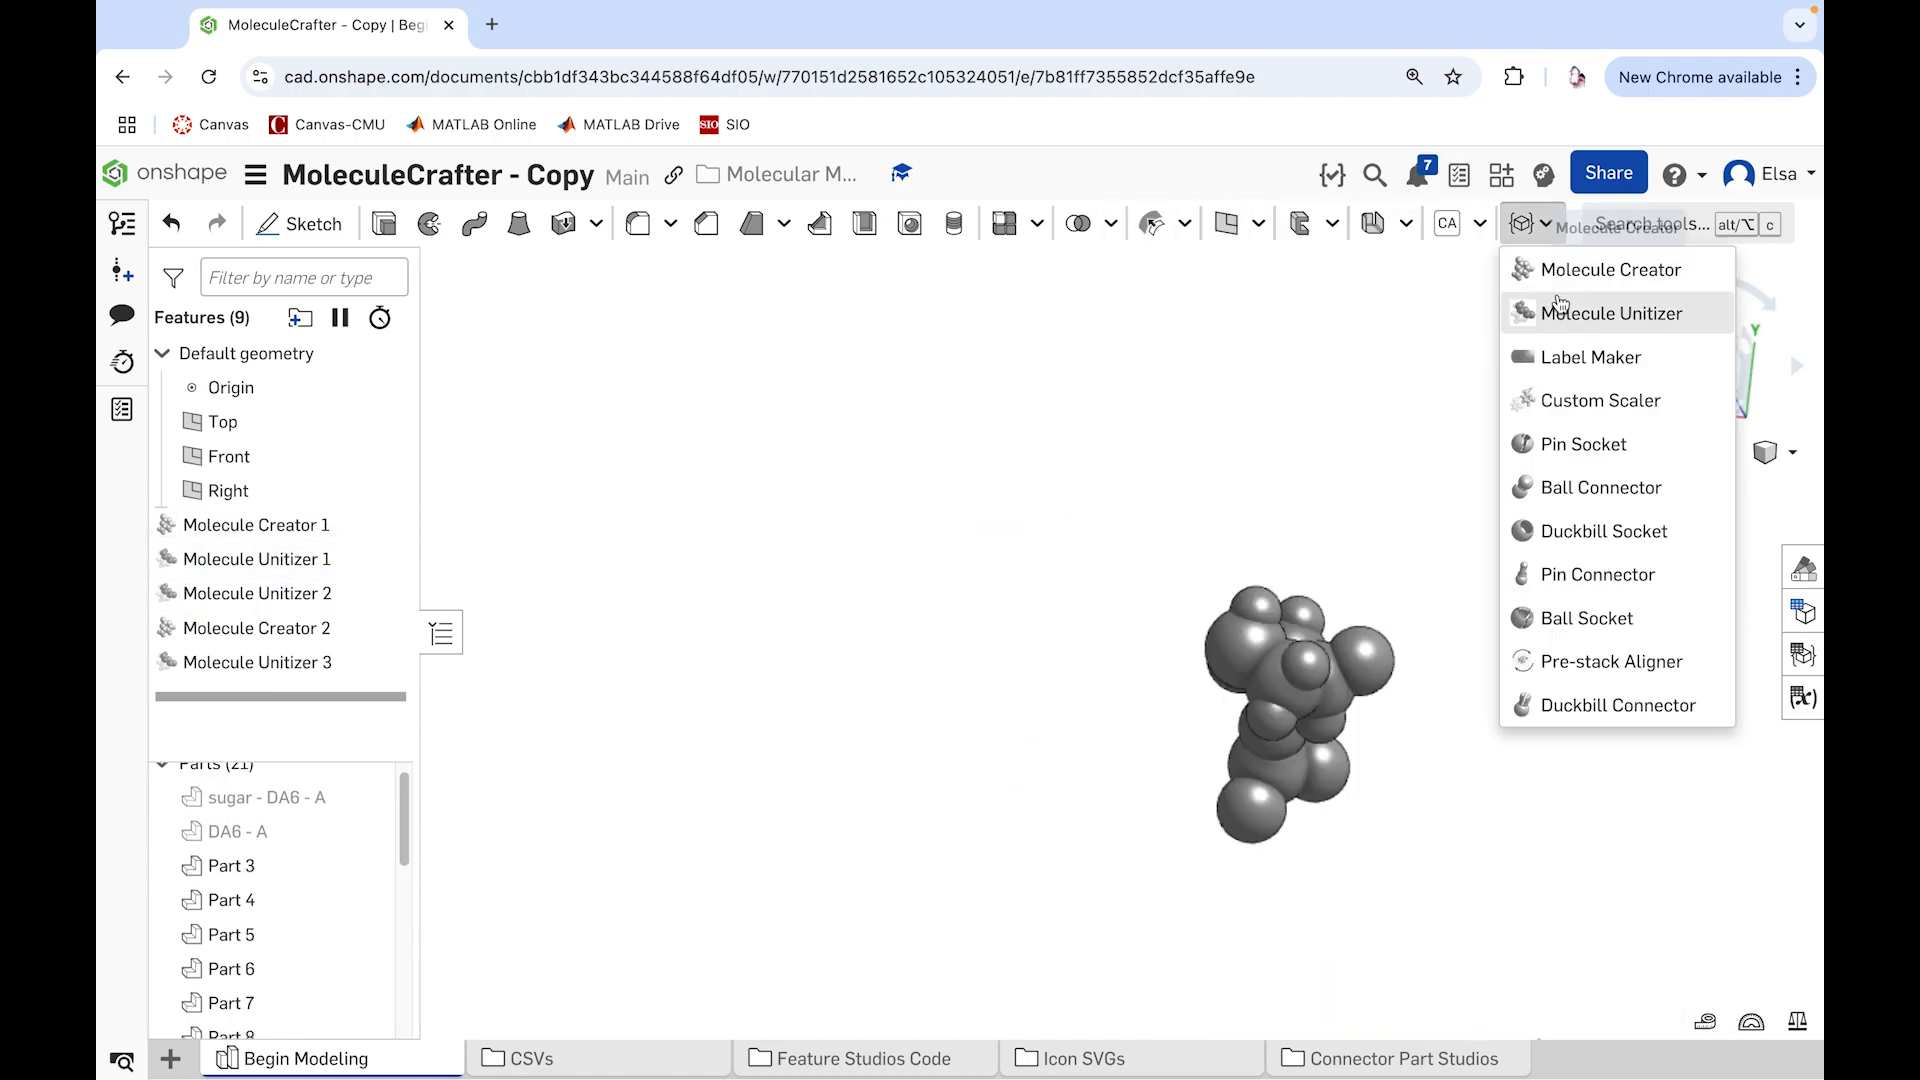
pyautogui.click(1560, 303)
pyautogui.moveTo(1106, 497); pyautogui.dragTo(1533, 953)
pyautogui.click(523, 918)
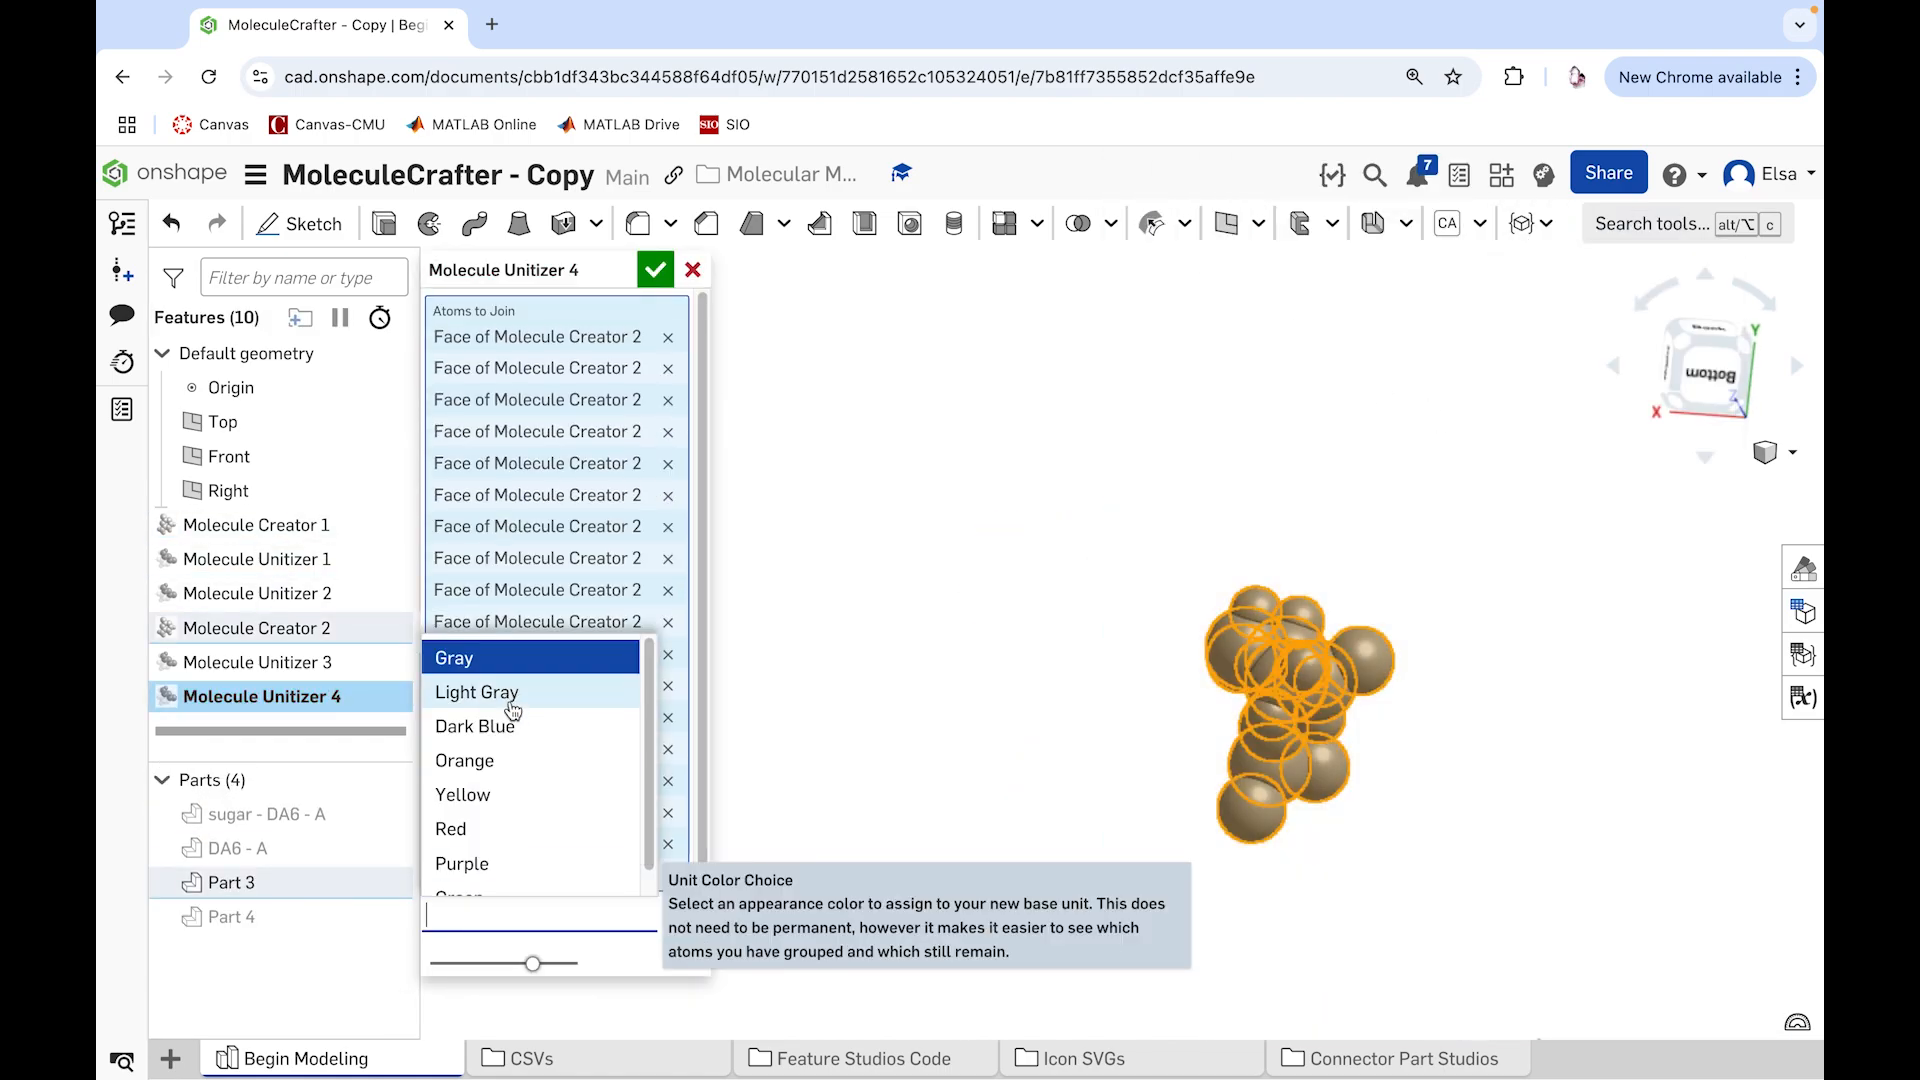
pyautogui.click(513, 710)
pyautogui.press('Return')
# Step: Rename the second molecule's light gray part as "sugar - DT - A"
pyautogui.rightClick(236, 890)
pyautogui.click(357, 432)
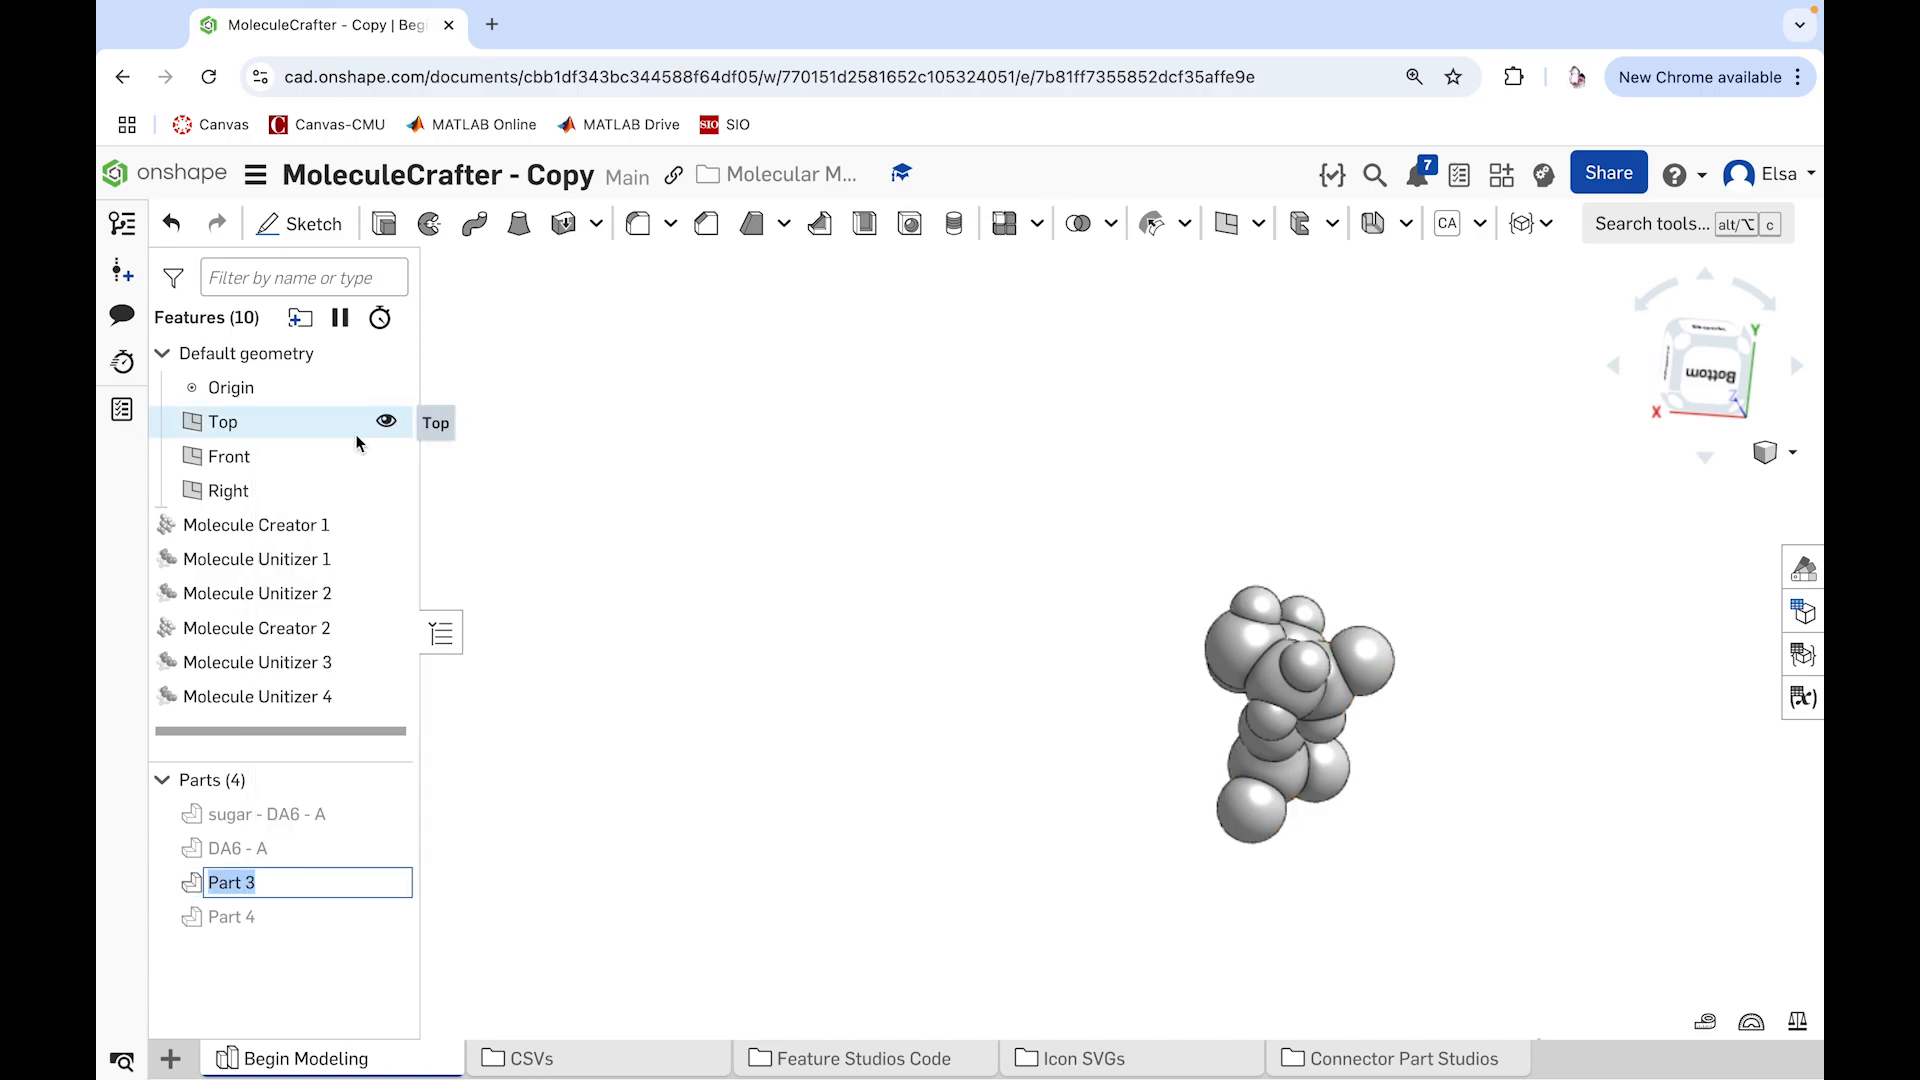
pyautogui.press('Return')
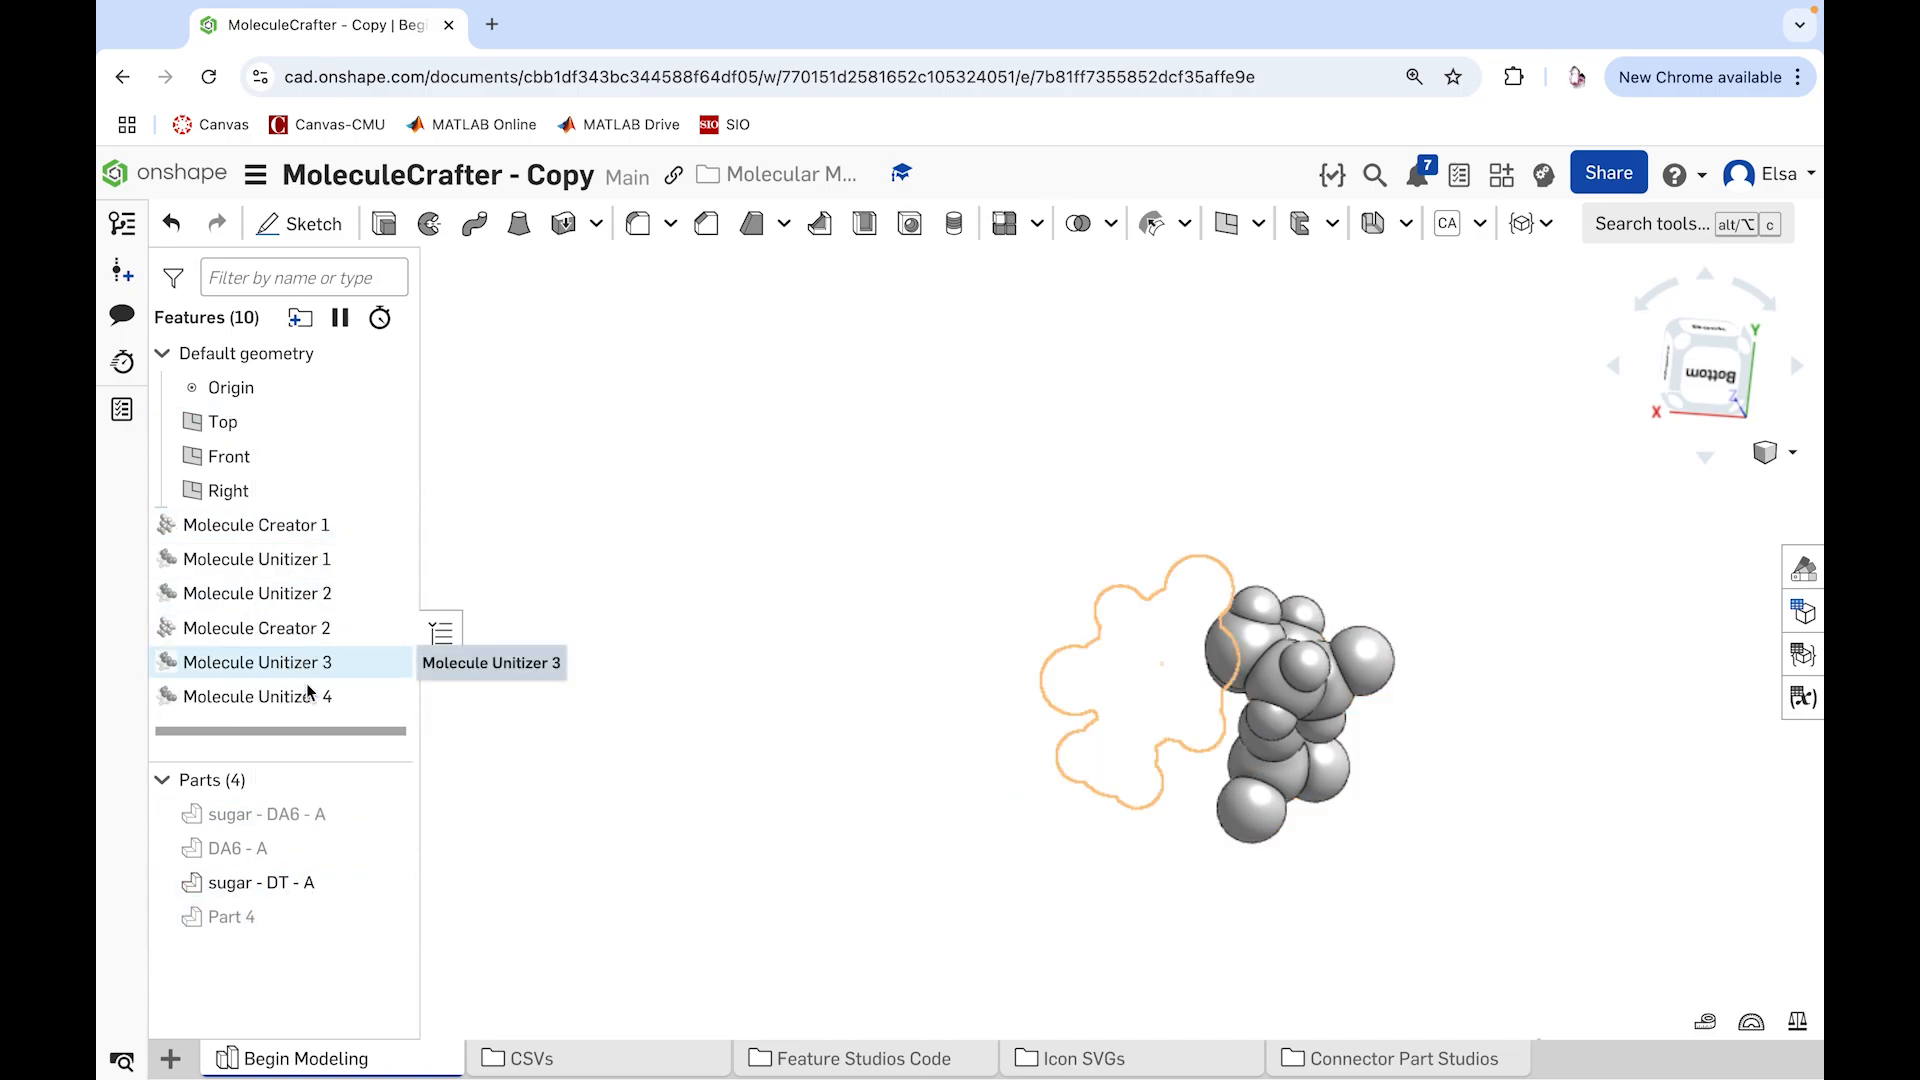
# Step: Rename the hidden dark blue base part as "DT - A"
pyautogui.rightClick(266, 908)
pyautogui.click(369, 663)
pyautogui.write('T')
pyautogui.press('BackSpace')
pyautogui.write('DT - A')
pyautogui.press('Return')
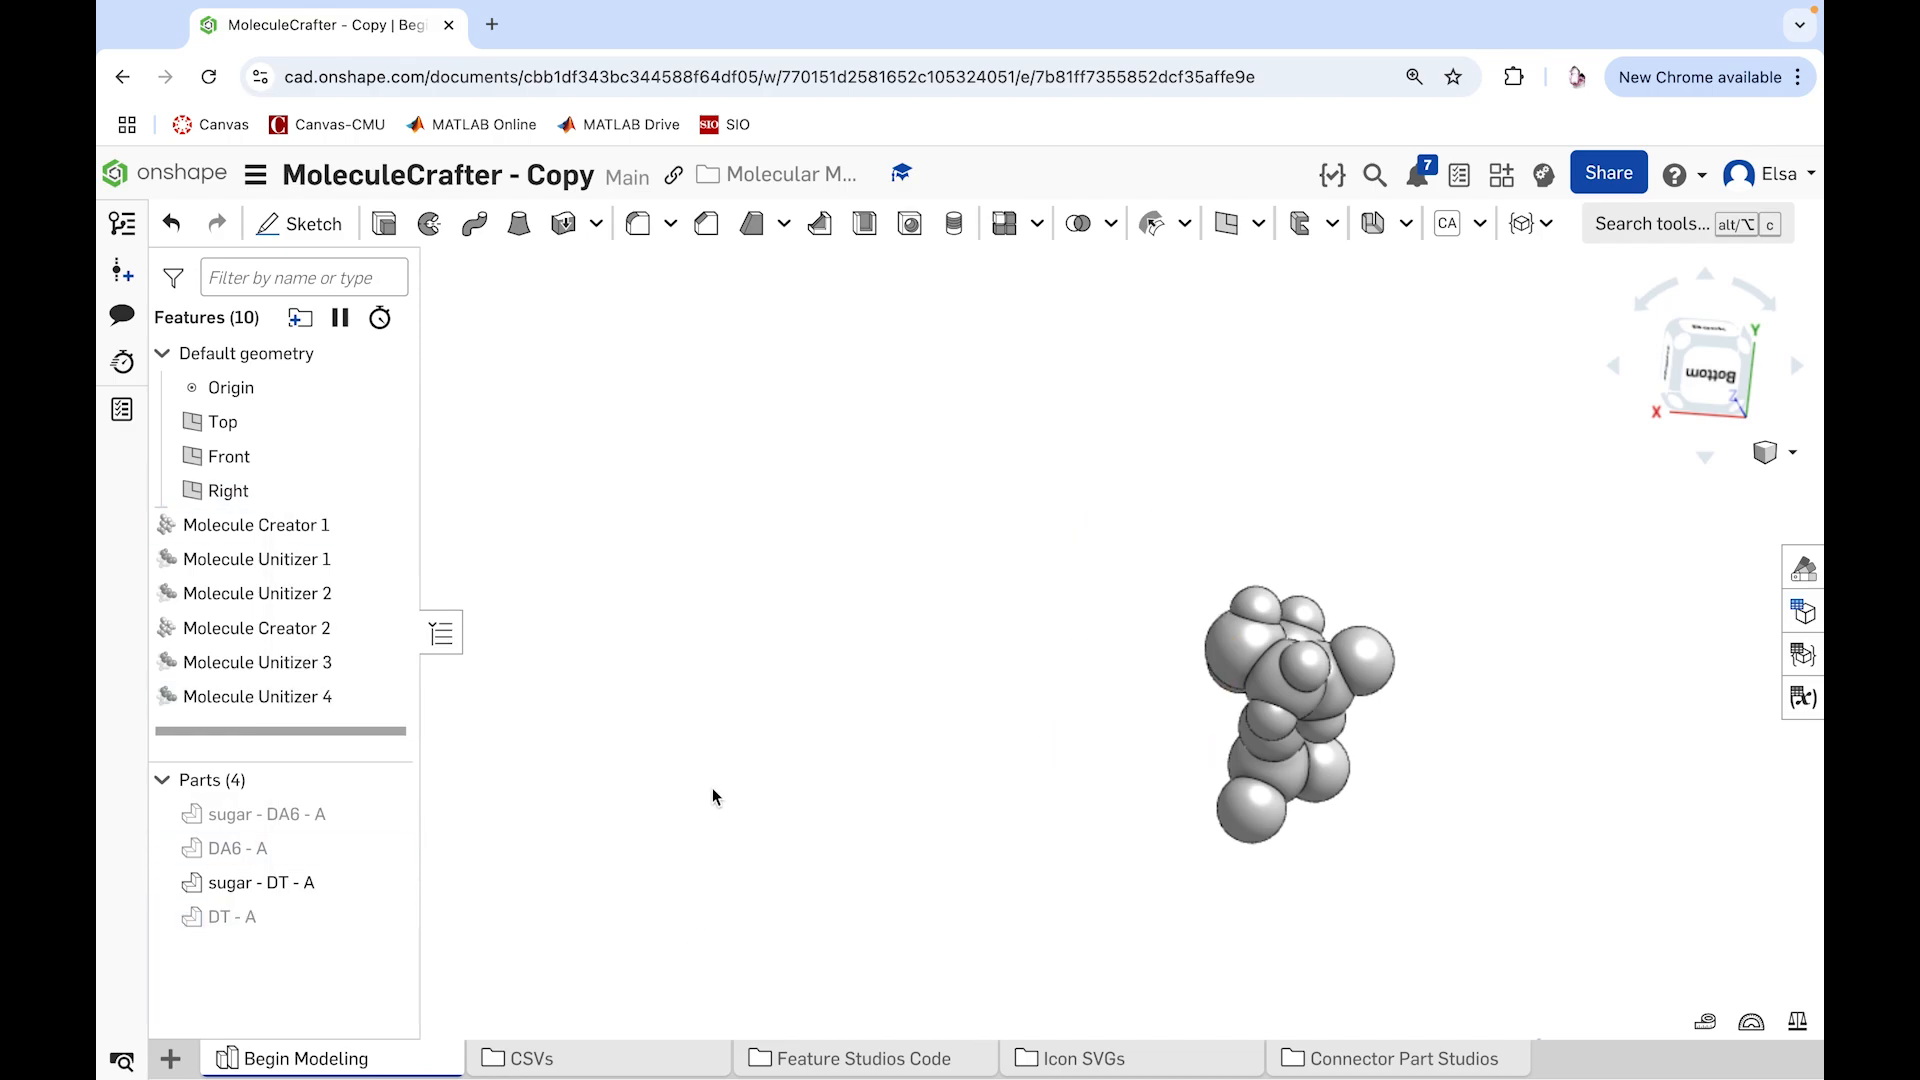
# Step: Create a third molecule with the Molecule Creator feature from 1BNA-Model-0-Chain-A-Res-DG-10.csv
pyautogui.click(1543, 224)
pyautogui.click(1566, 275)
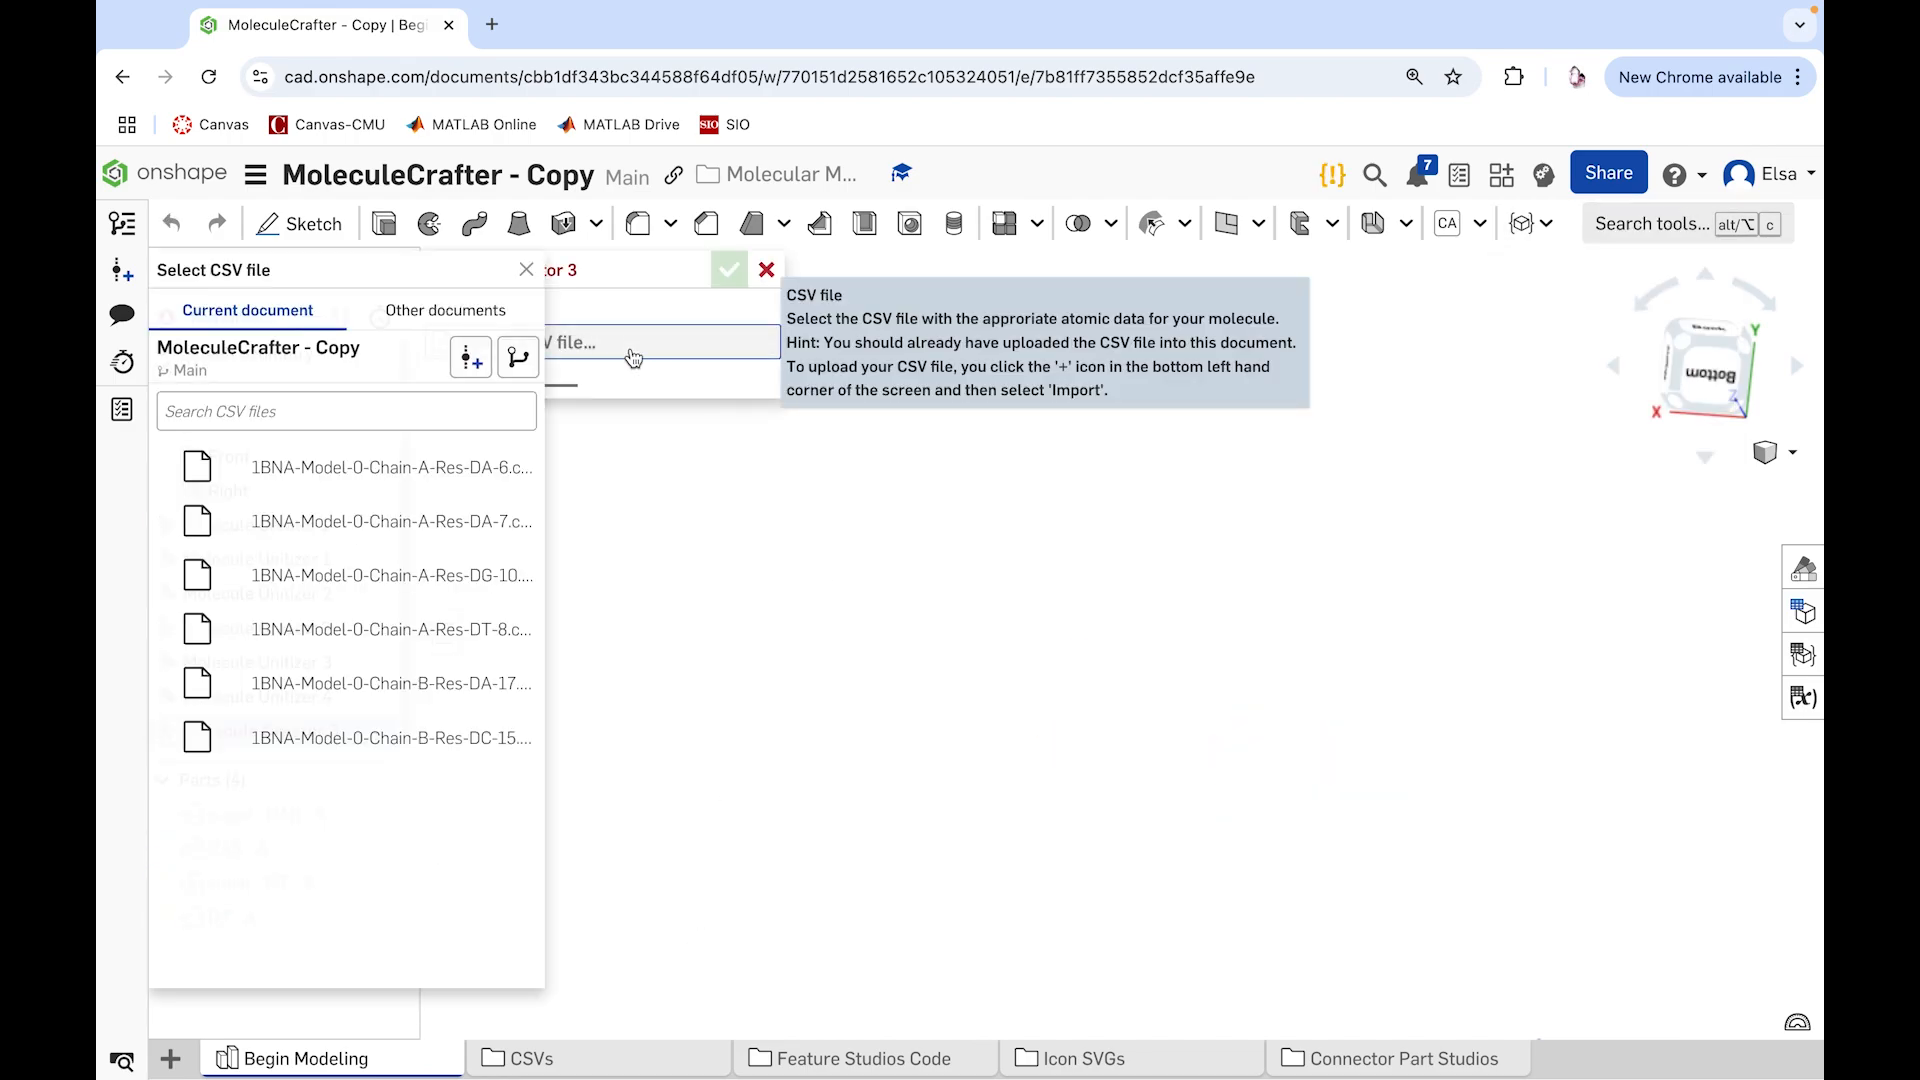
pyautogui.click(421, 574)
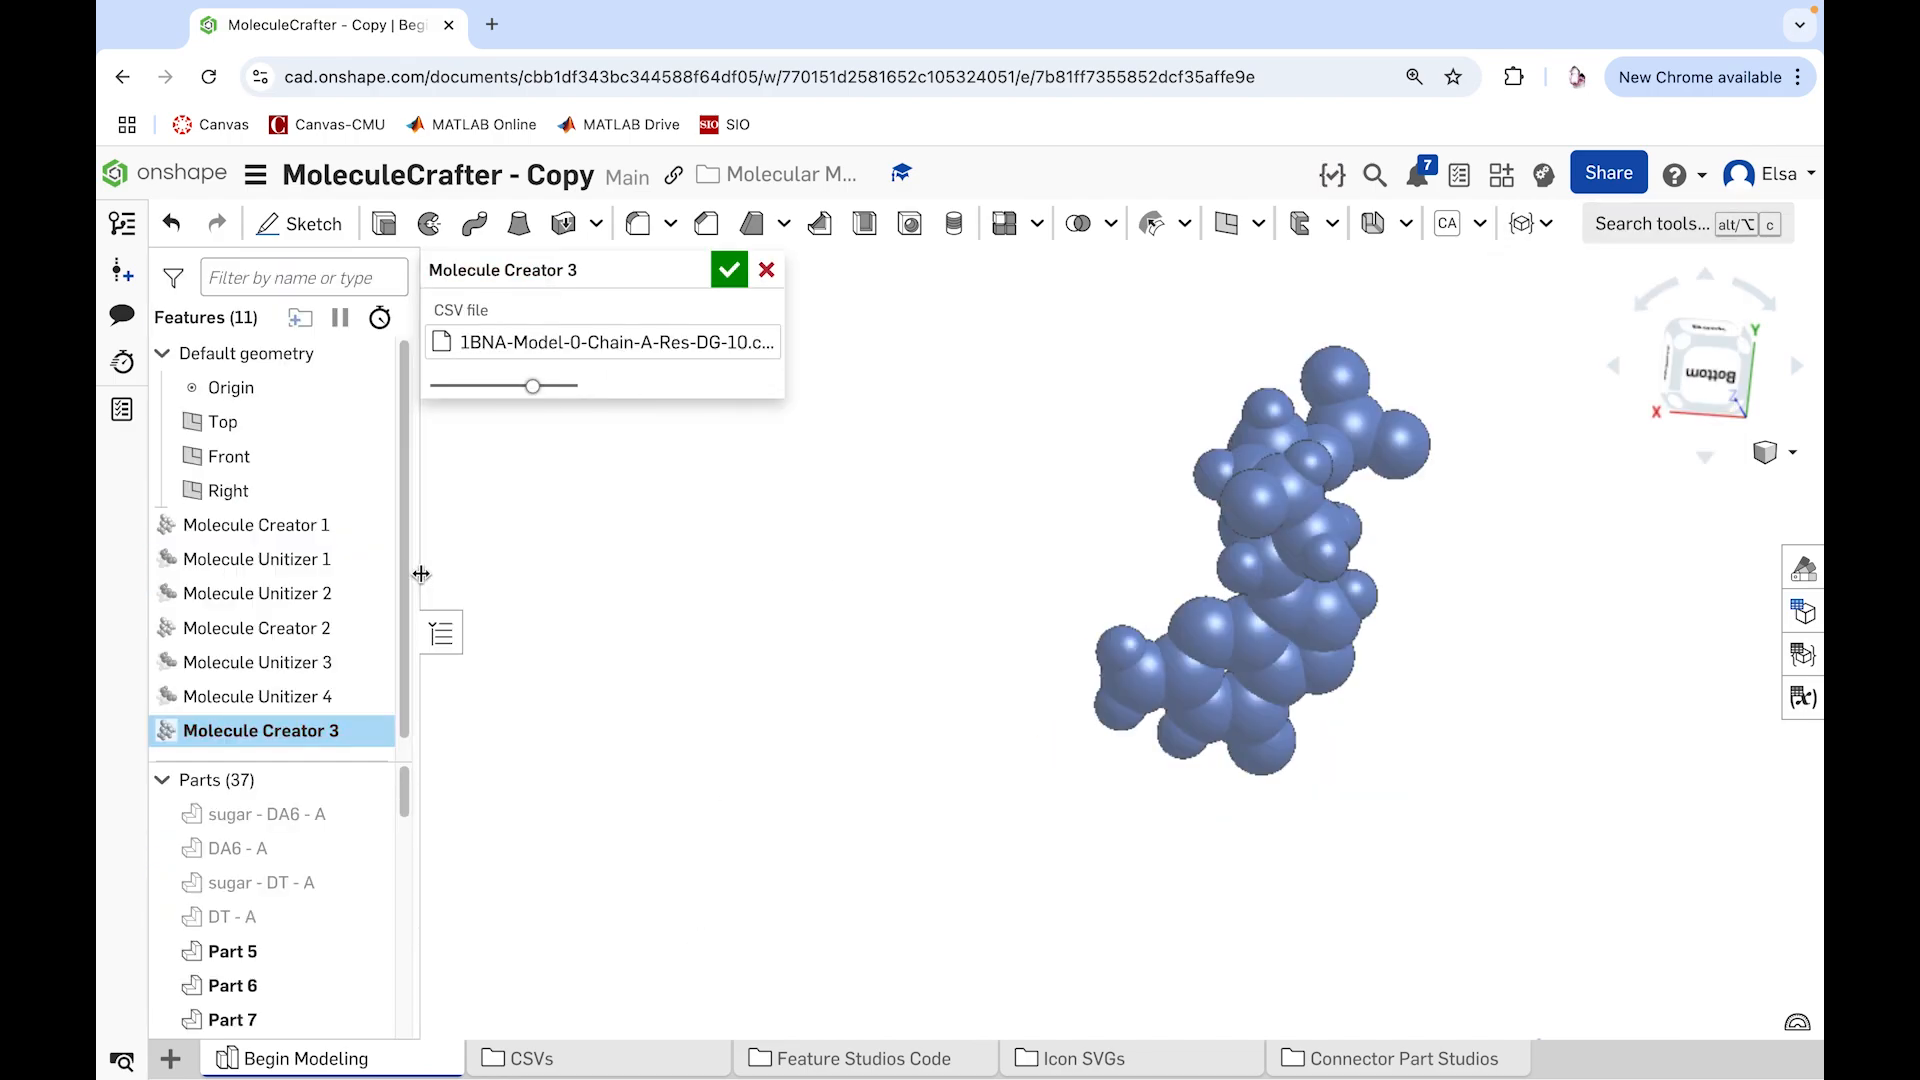
pyautogui.click(730, 272)
# Step: Join the atoms of the third molecule's ring-shaped base with a Molecule Unitizer feature colored Green
pyautogui.moveTo(994, 506); pyautogui.dragTo(1319, 480, button='right')
pyautogui.click(1543, 224)
pyautogui.click(1599, 266)
pyautogui.moveTo(1098, 575); pyautogui.dragTo(1432, 854)
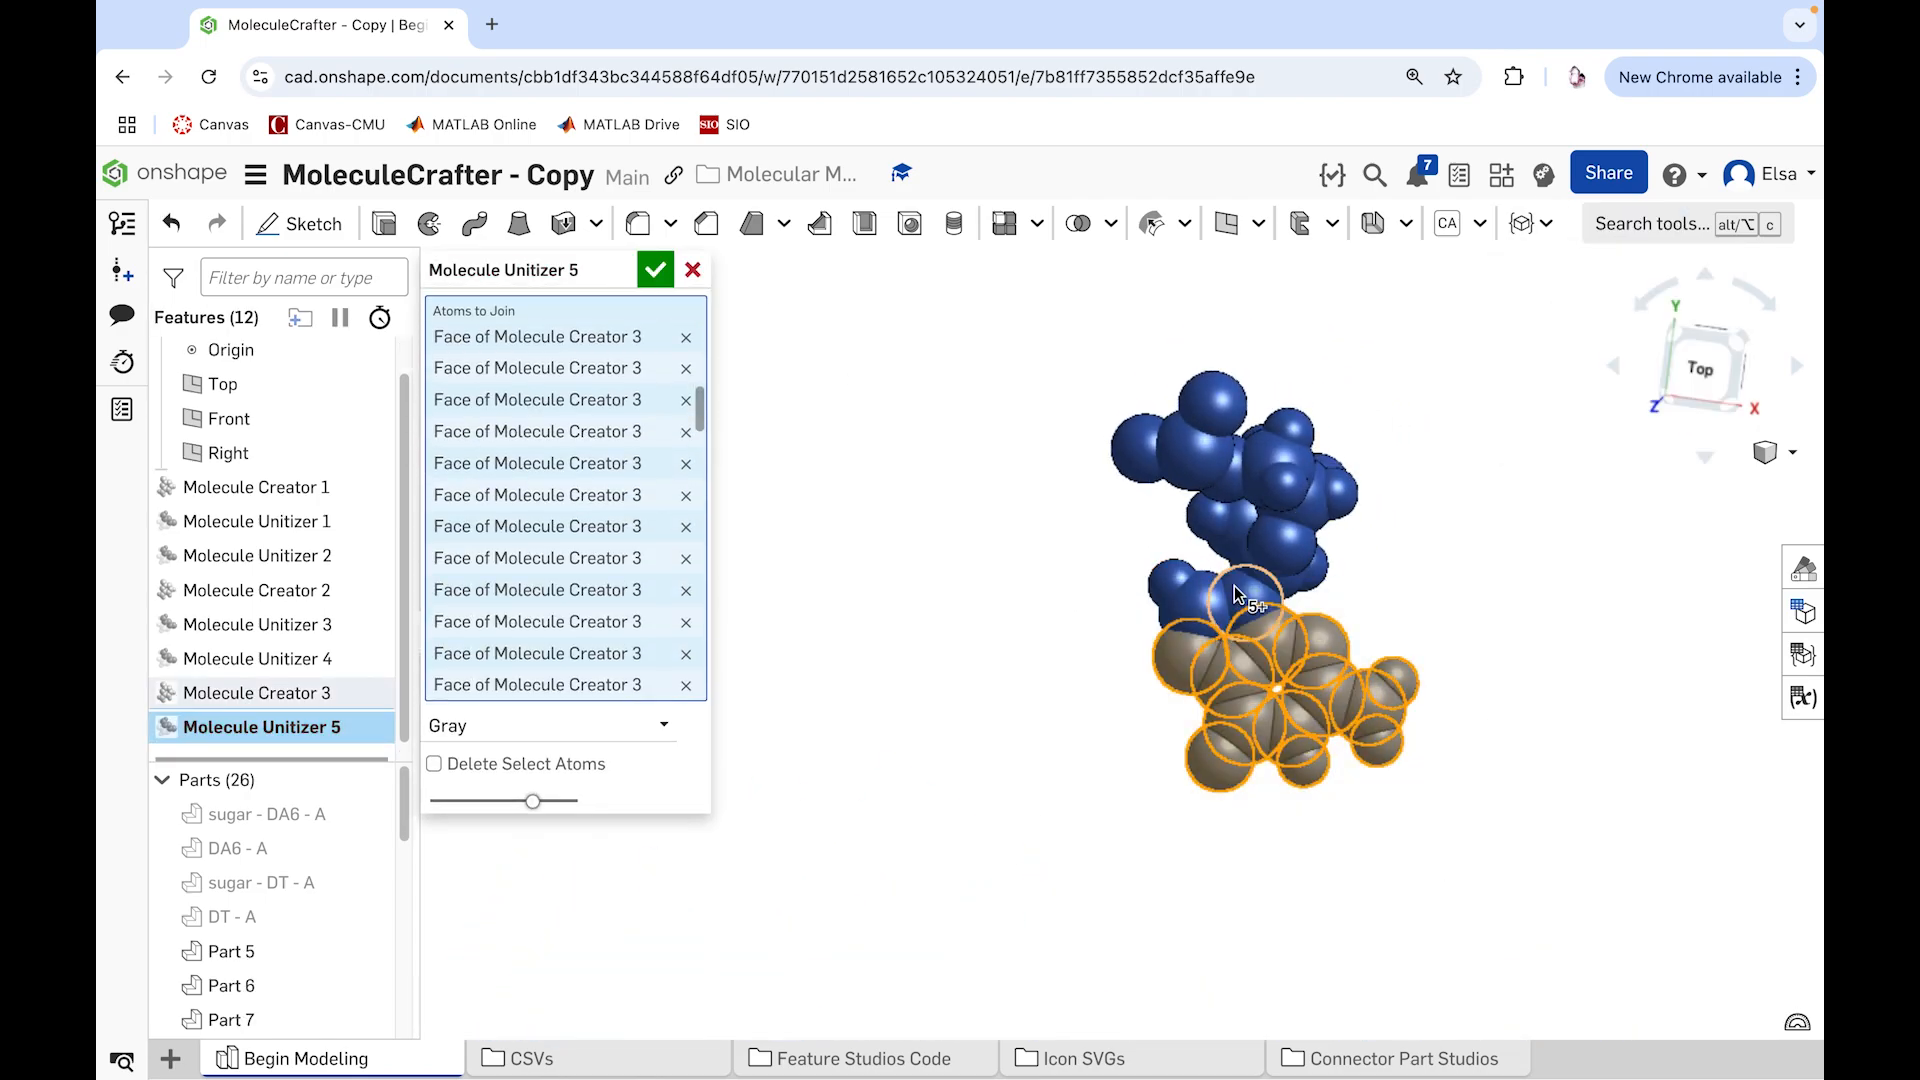
pyautogui.click(1162, 582)
pyautogui.click(545, 757)
pyautogui.click(530, 1015)
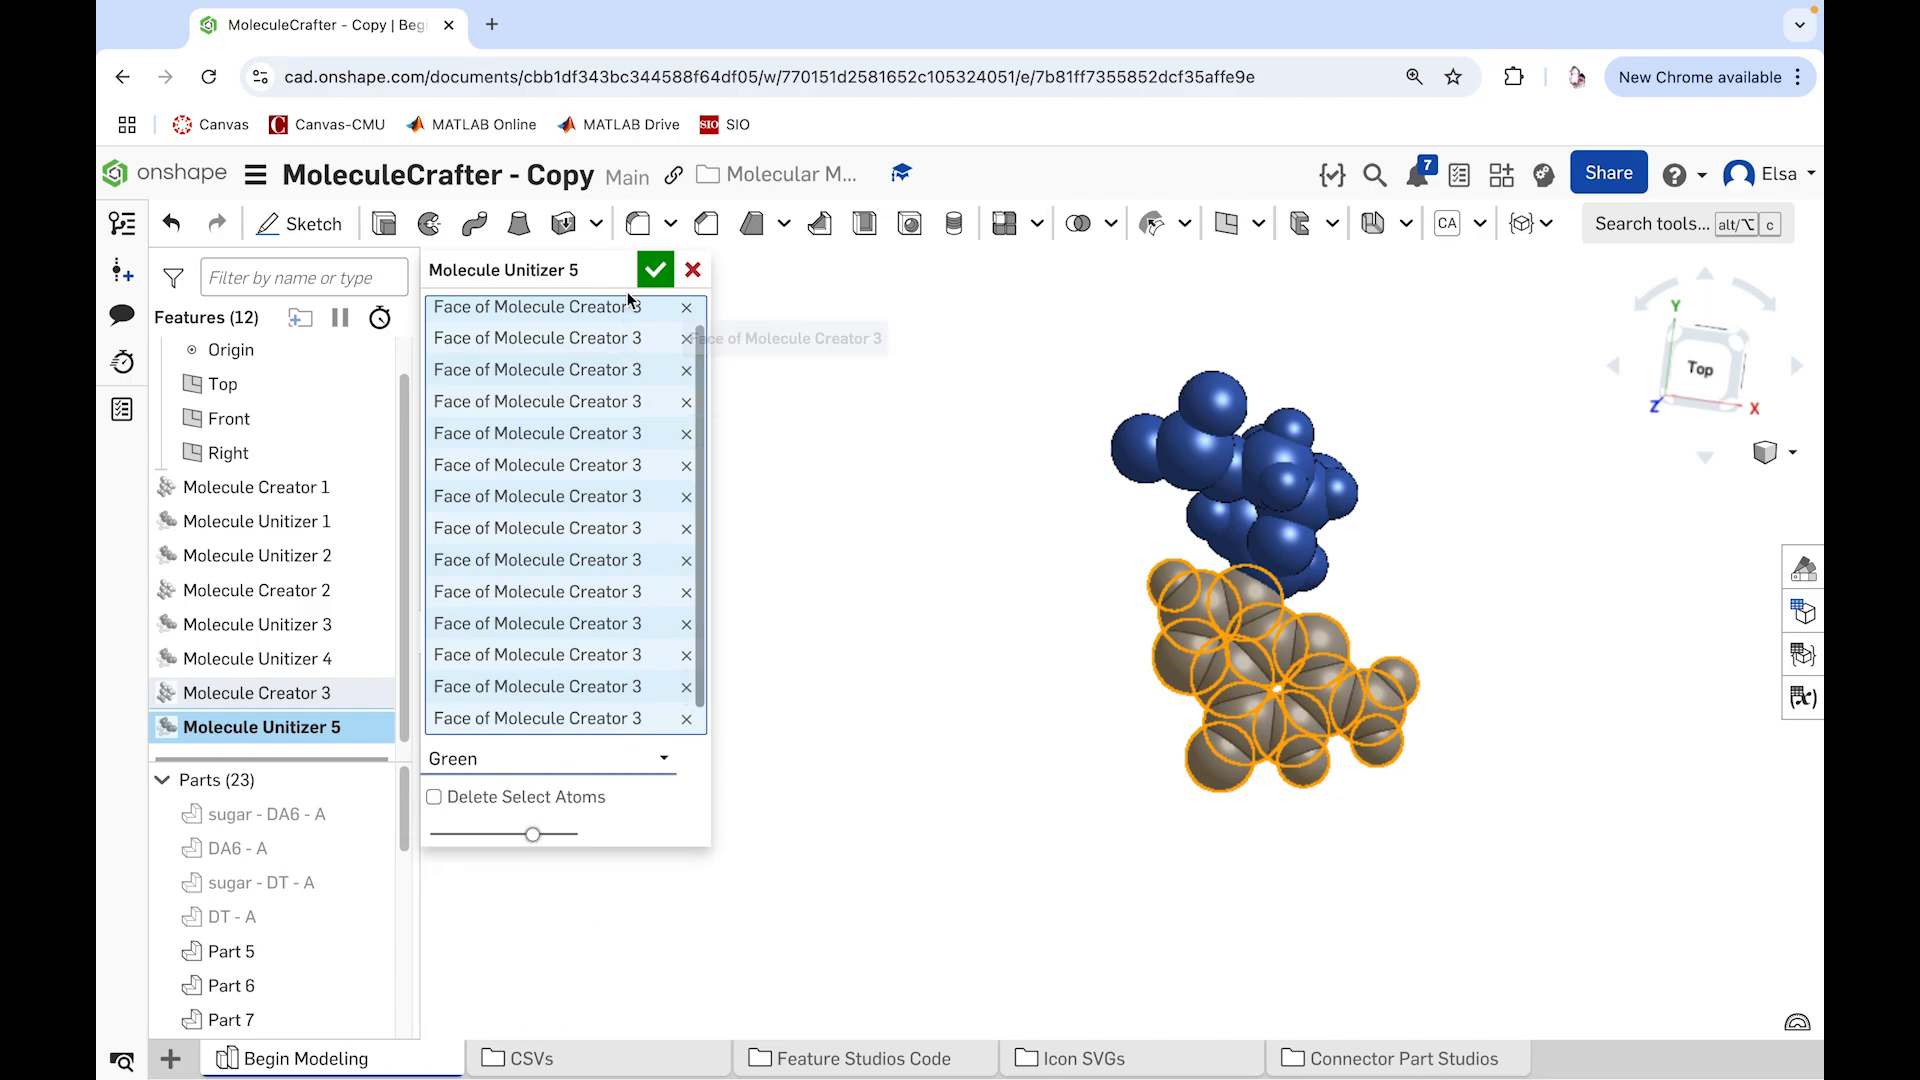
pyautogui.click(654, 269)
# Step: Join the third molecule's remaining blue atoms with a Molecule Unitizer feature colored Light Gray
pyautogui.click(1543, 223)
pyautogui.click(1600, 266)
pyautogui.moveTo(1062, 335); pyautogui.dragTo(1432, 586)
pyautogui.moveTo(1433, 597); pyautogui.dragTo(1370, 630, button='right')
pyautogui.click(1339, 586)
pyautogui.click(592, 860)
pyautogui.click(588, 633)
pyautogui.click(655, 270)
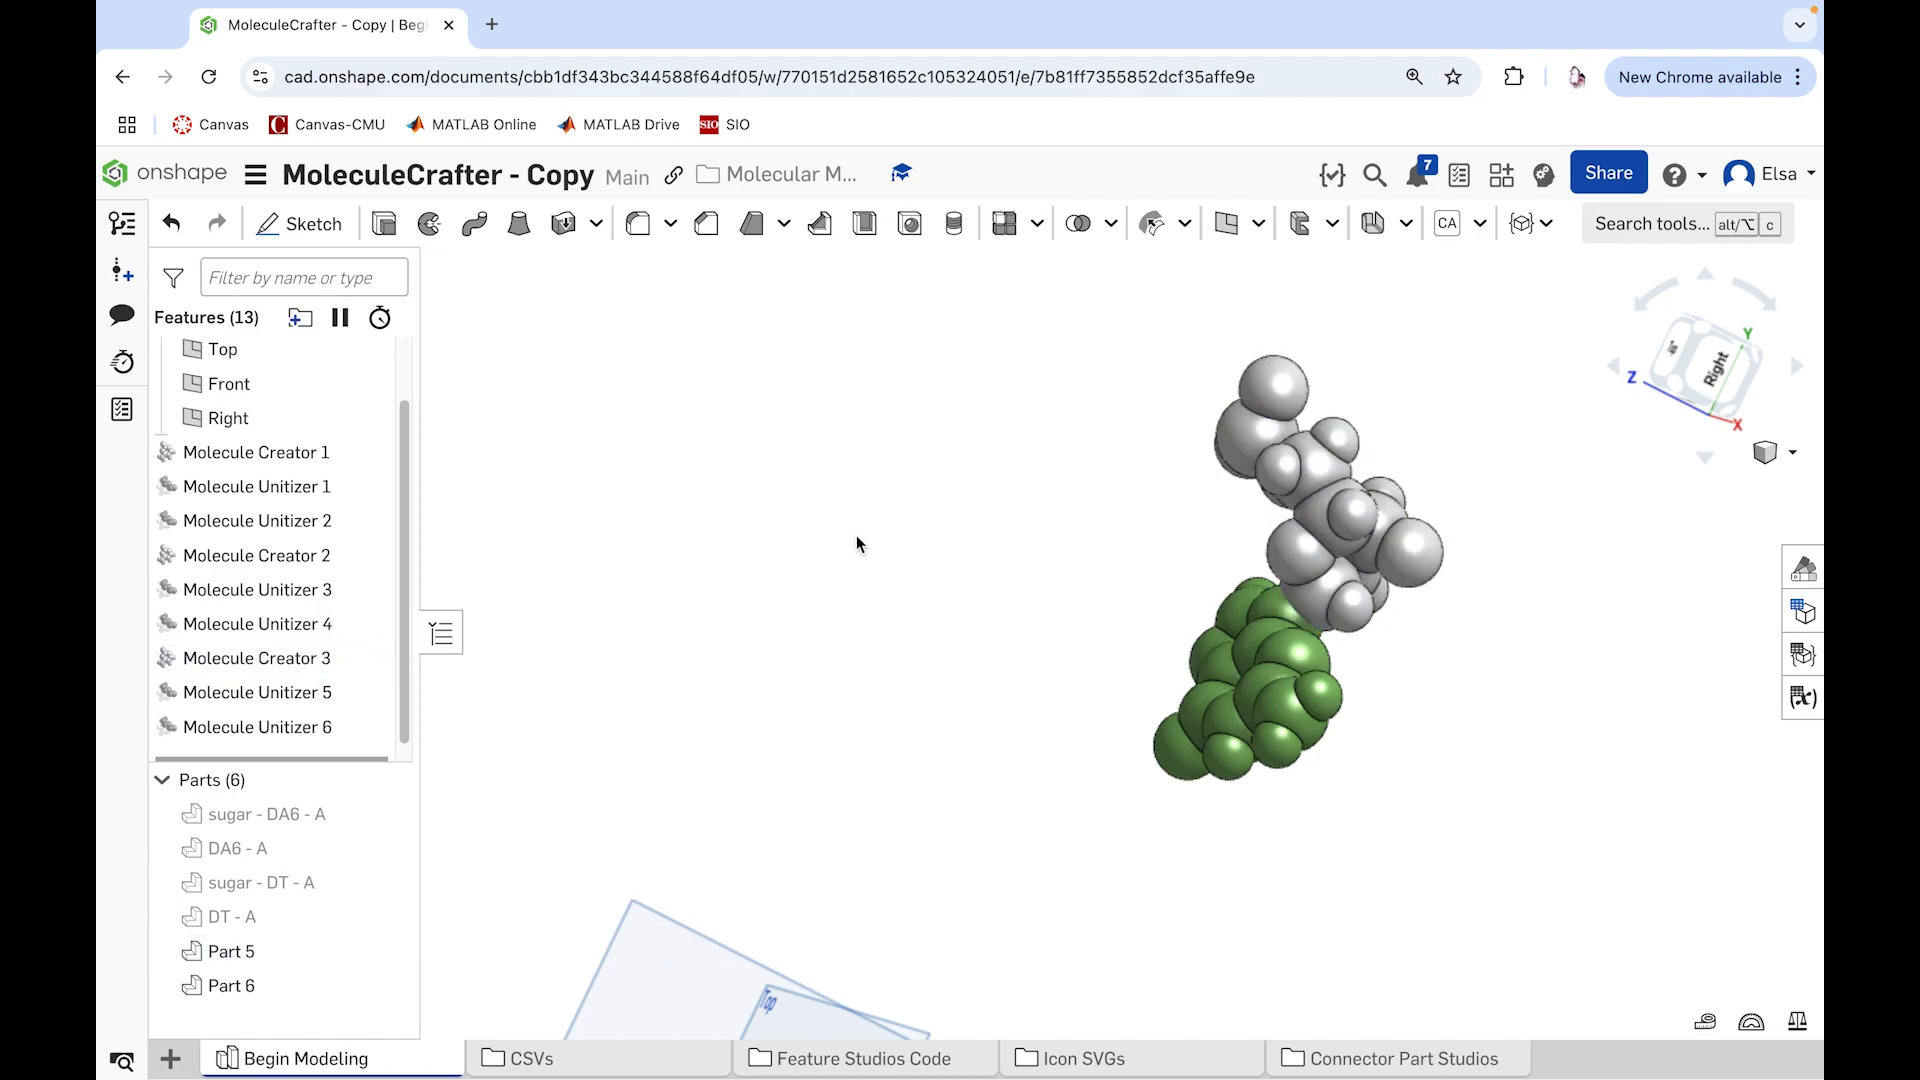
# Step: Rename the third molecule's light gray part as "sugar - DG10 - A"
pyautogui.scroll(-1, 849, 539)
pyautogui.rightClick(218, 951)
pyautogui.click(293, 483)
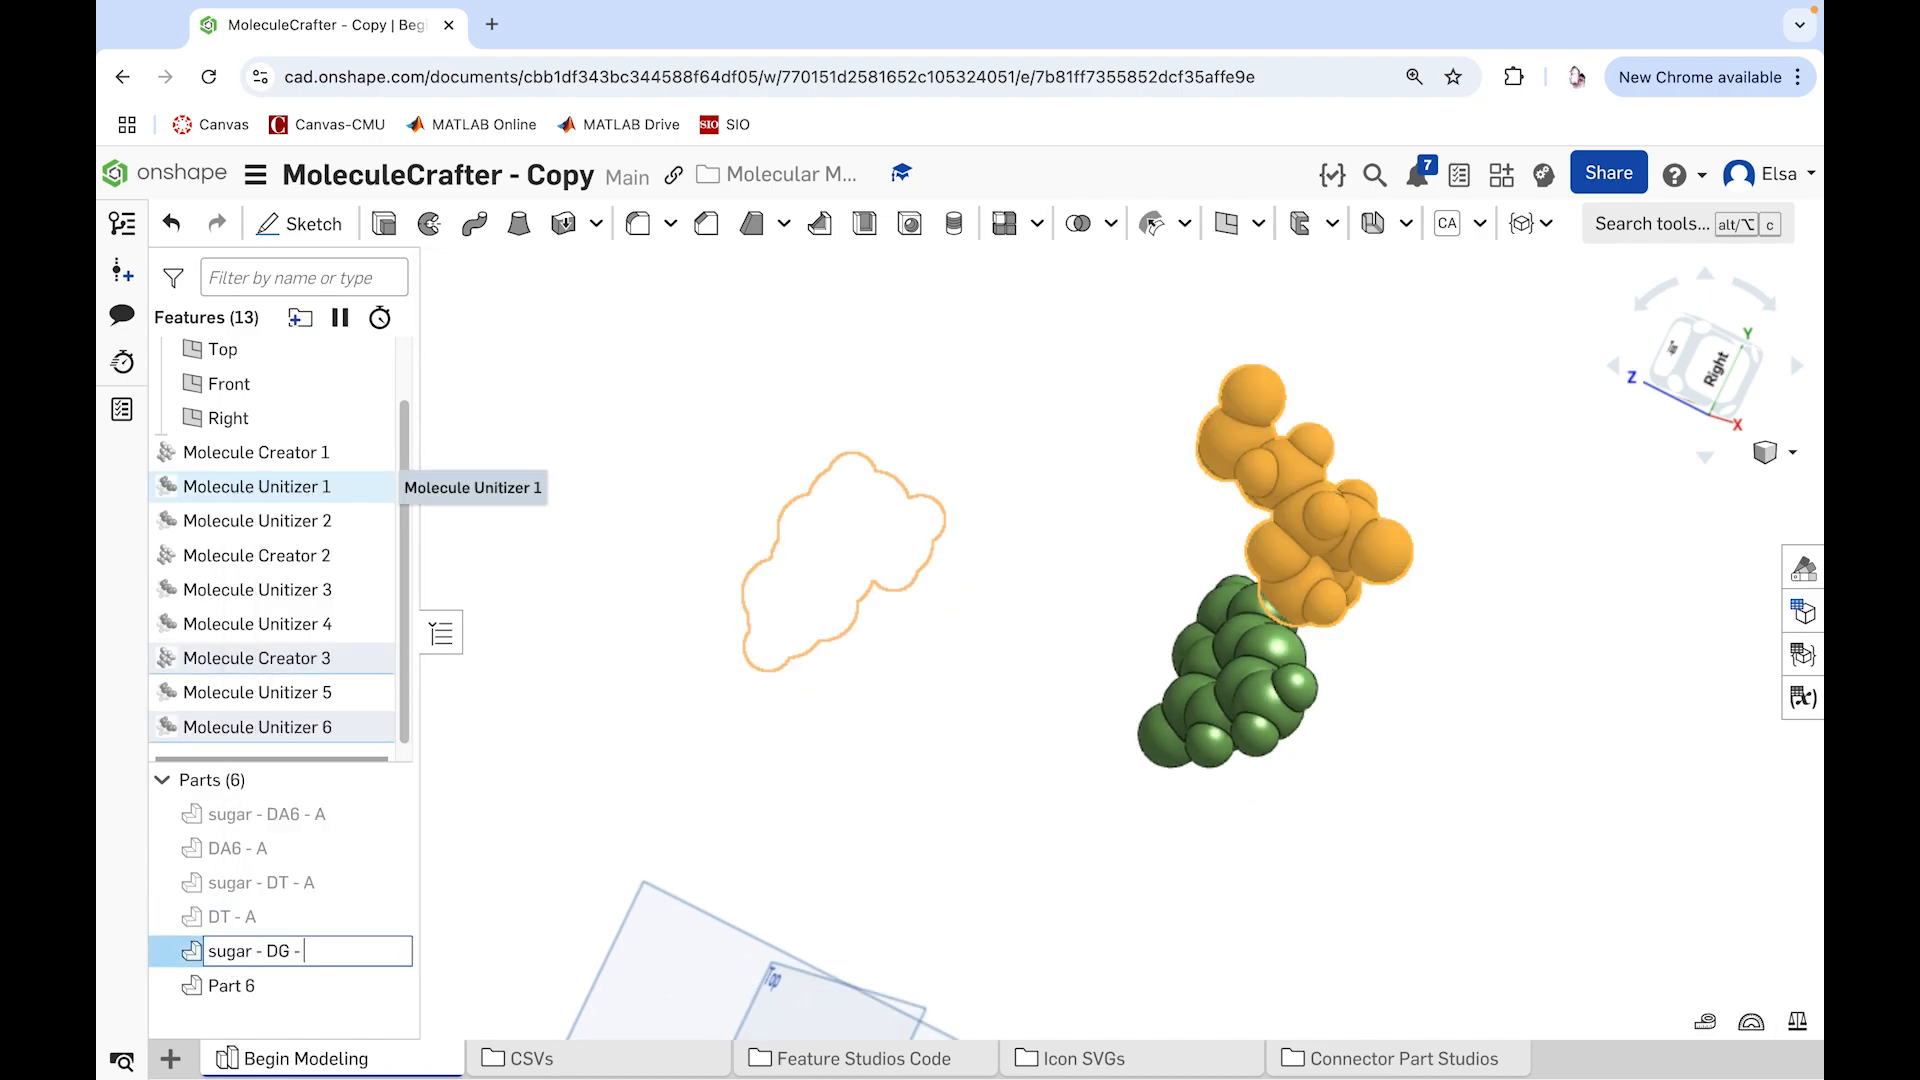
pyautogui.write('sugar - DG - A')
pyautogui.scroll(-1, 266, 706)
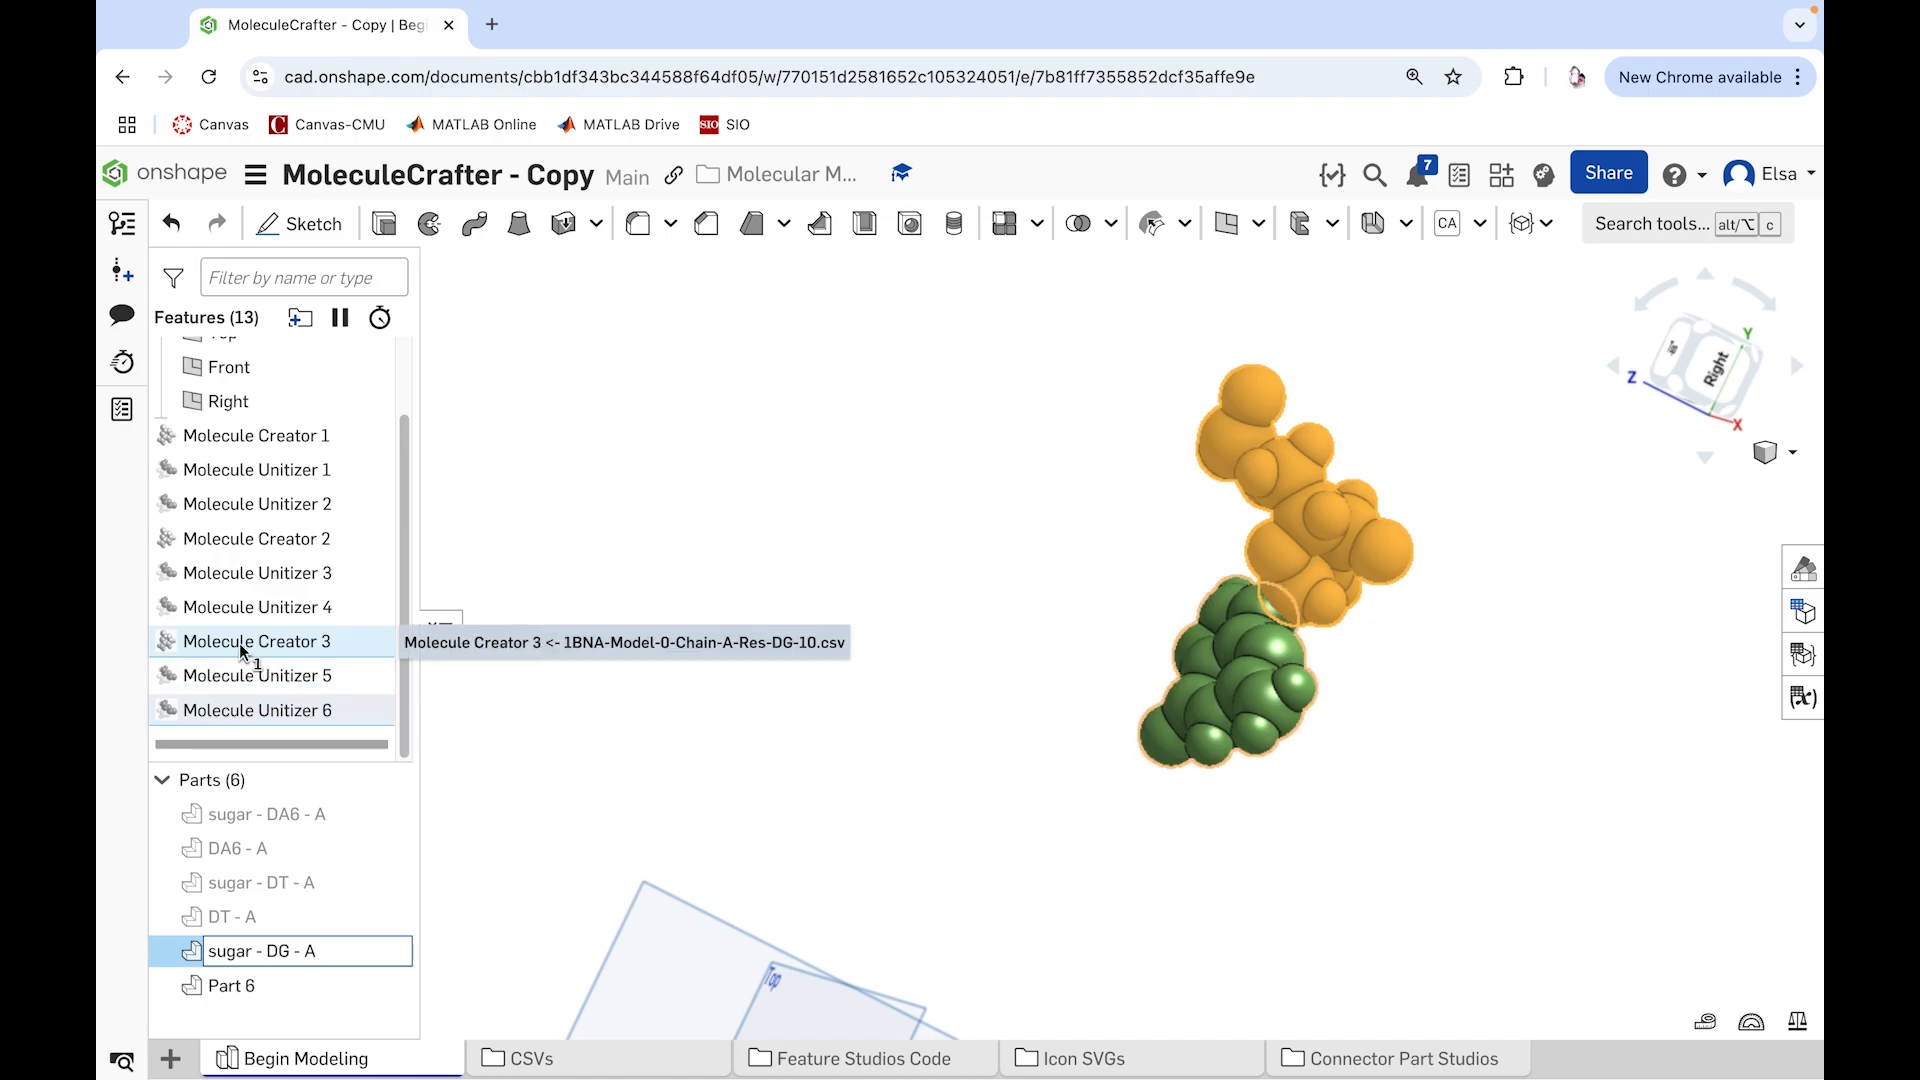
pyautogui.click(288, 950)
pyautogui.write('10')
# Step: Rename the second molecule's sugar and base parts as "sugar - DT7 - A" and "DT7 - A"
pyautogui.rightClick(278, 988)
pyautogui.rightClick(250, 880)
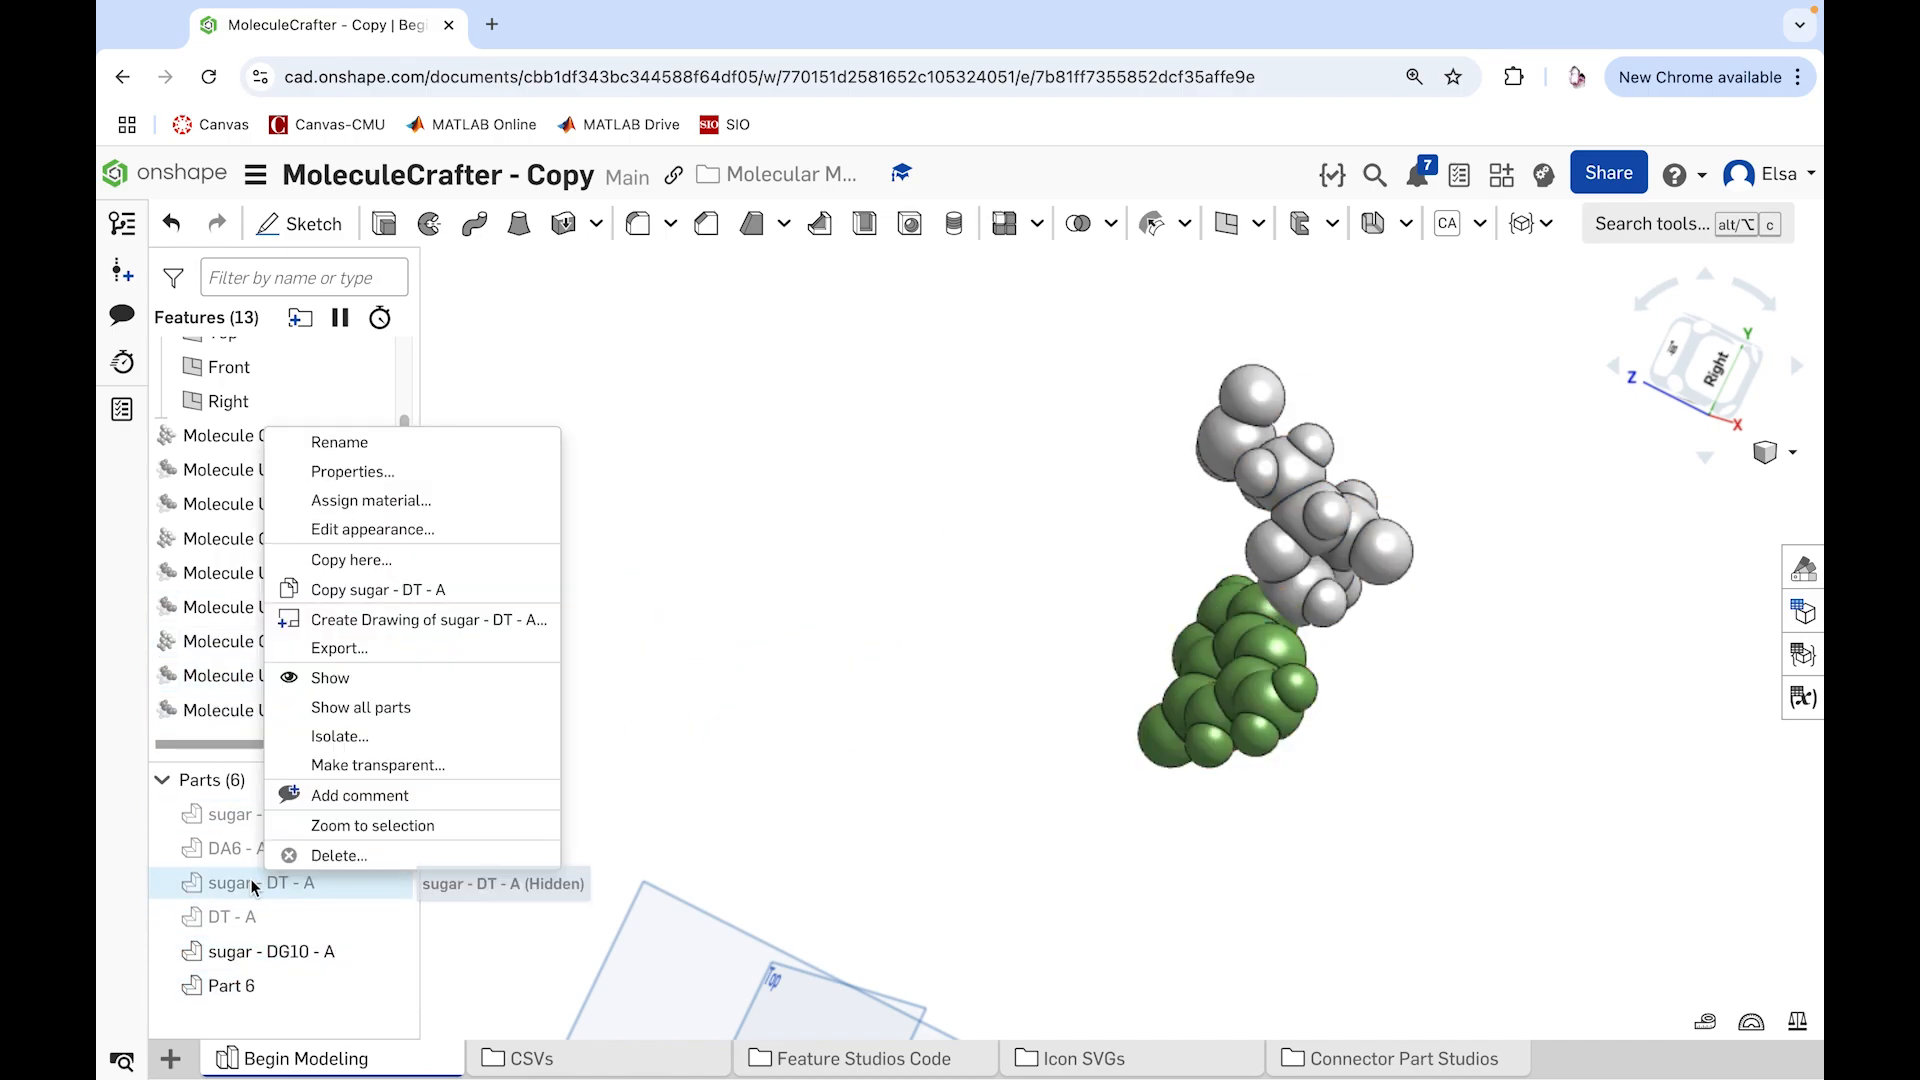
pyautogui.doubleClick(272, 880)
pyautogui.write('7')
pyautogui.press('Return')
pyautogui.doubleClick(238, 916)
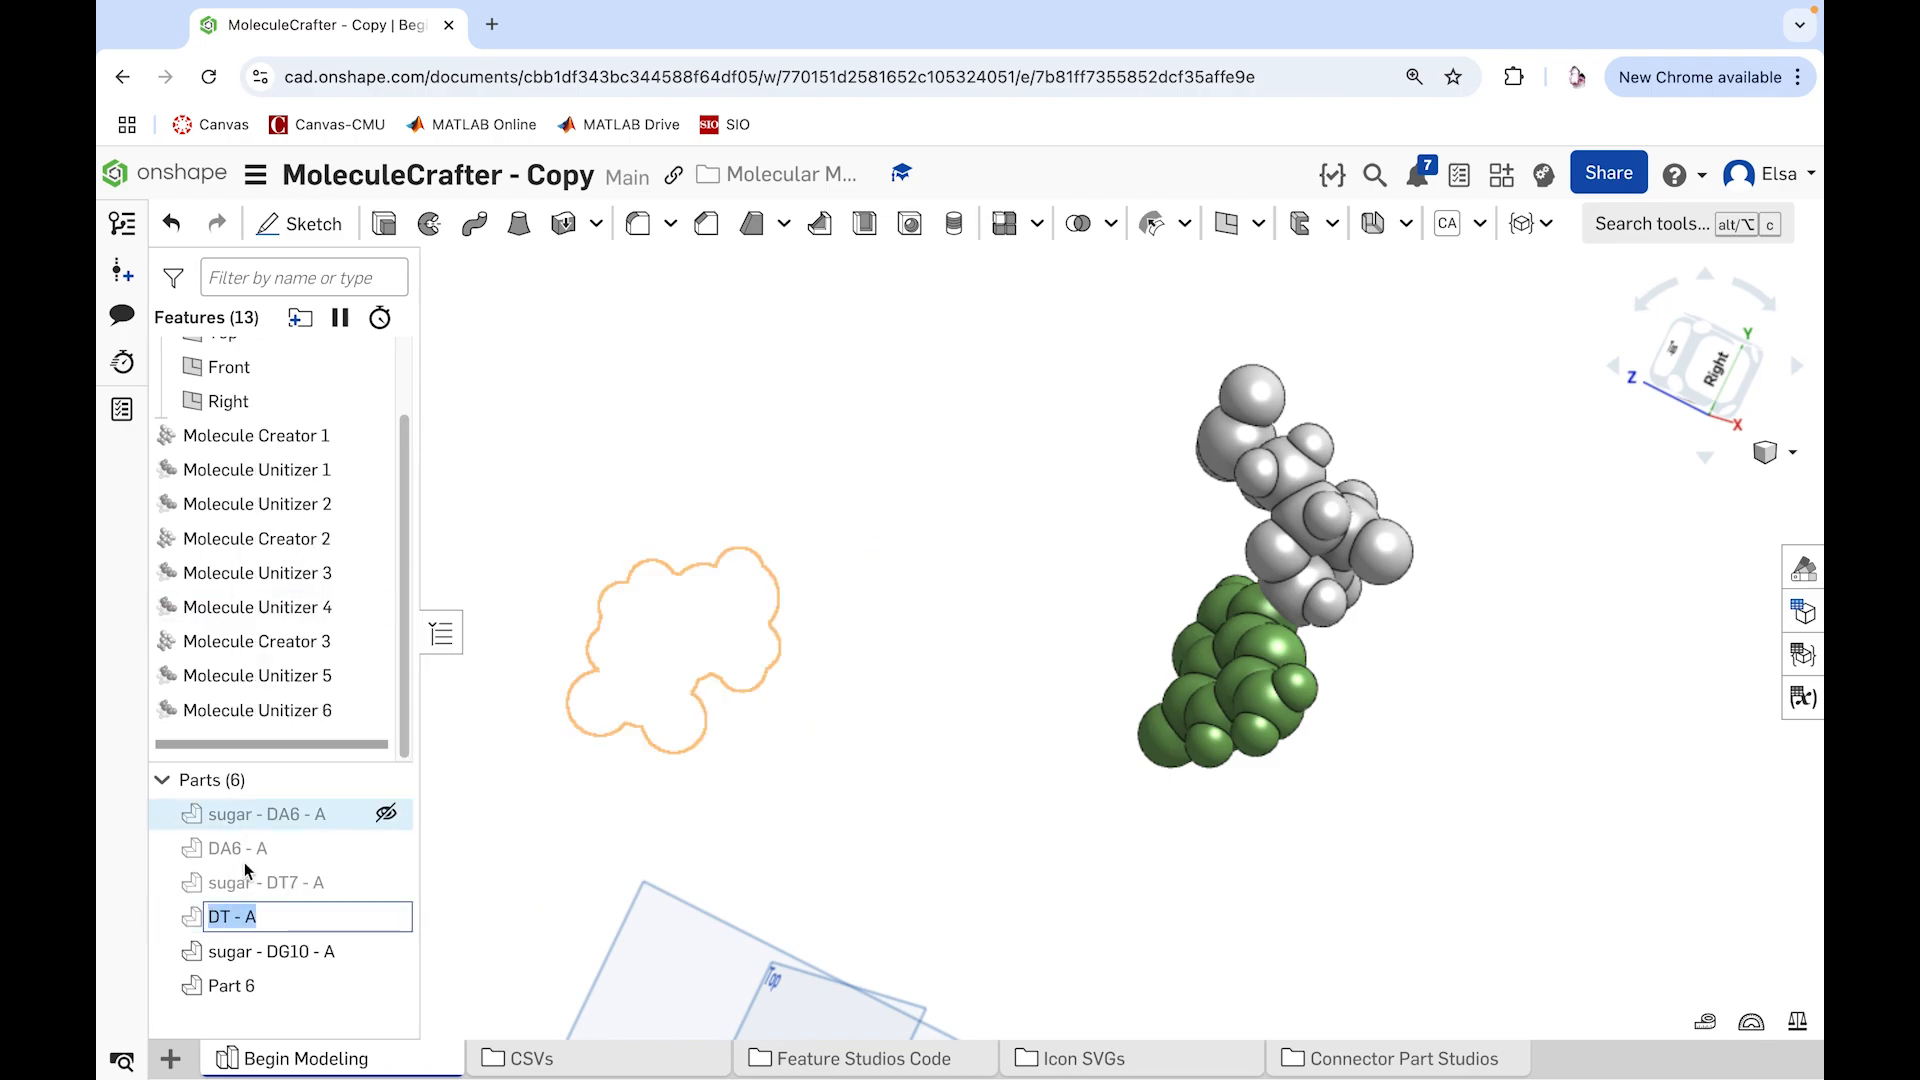
pyautogui.write('7')
pyautogui.press('Return')
# Step: Rename the third molecule's green part as "DG10 - A" and hide both parts of that molecule
pyautogui.doubleClick(232, 985)
pyautogui.write('DG10 - A')
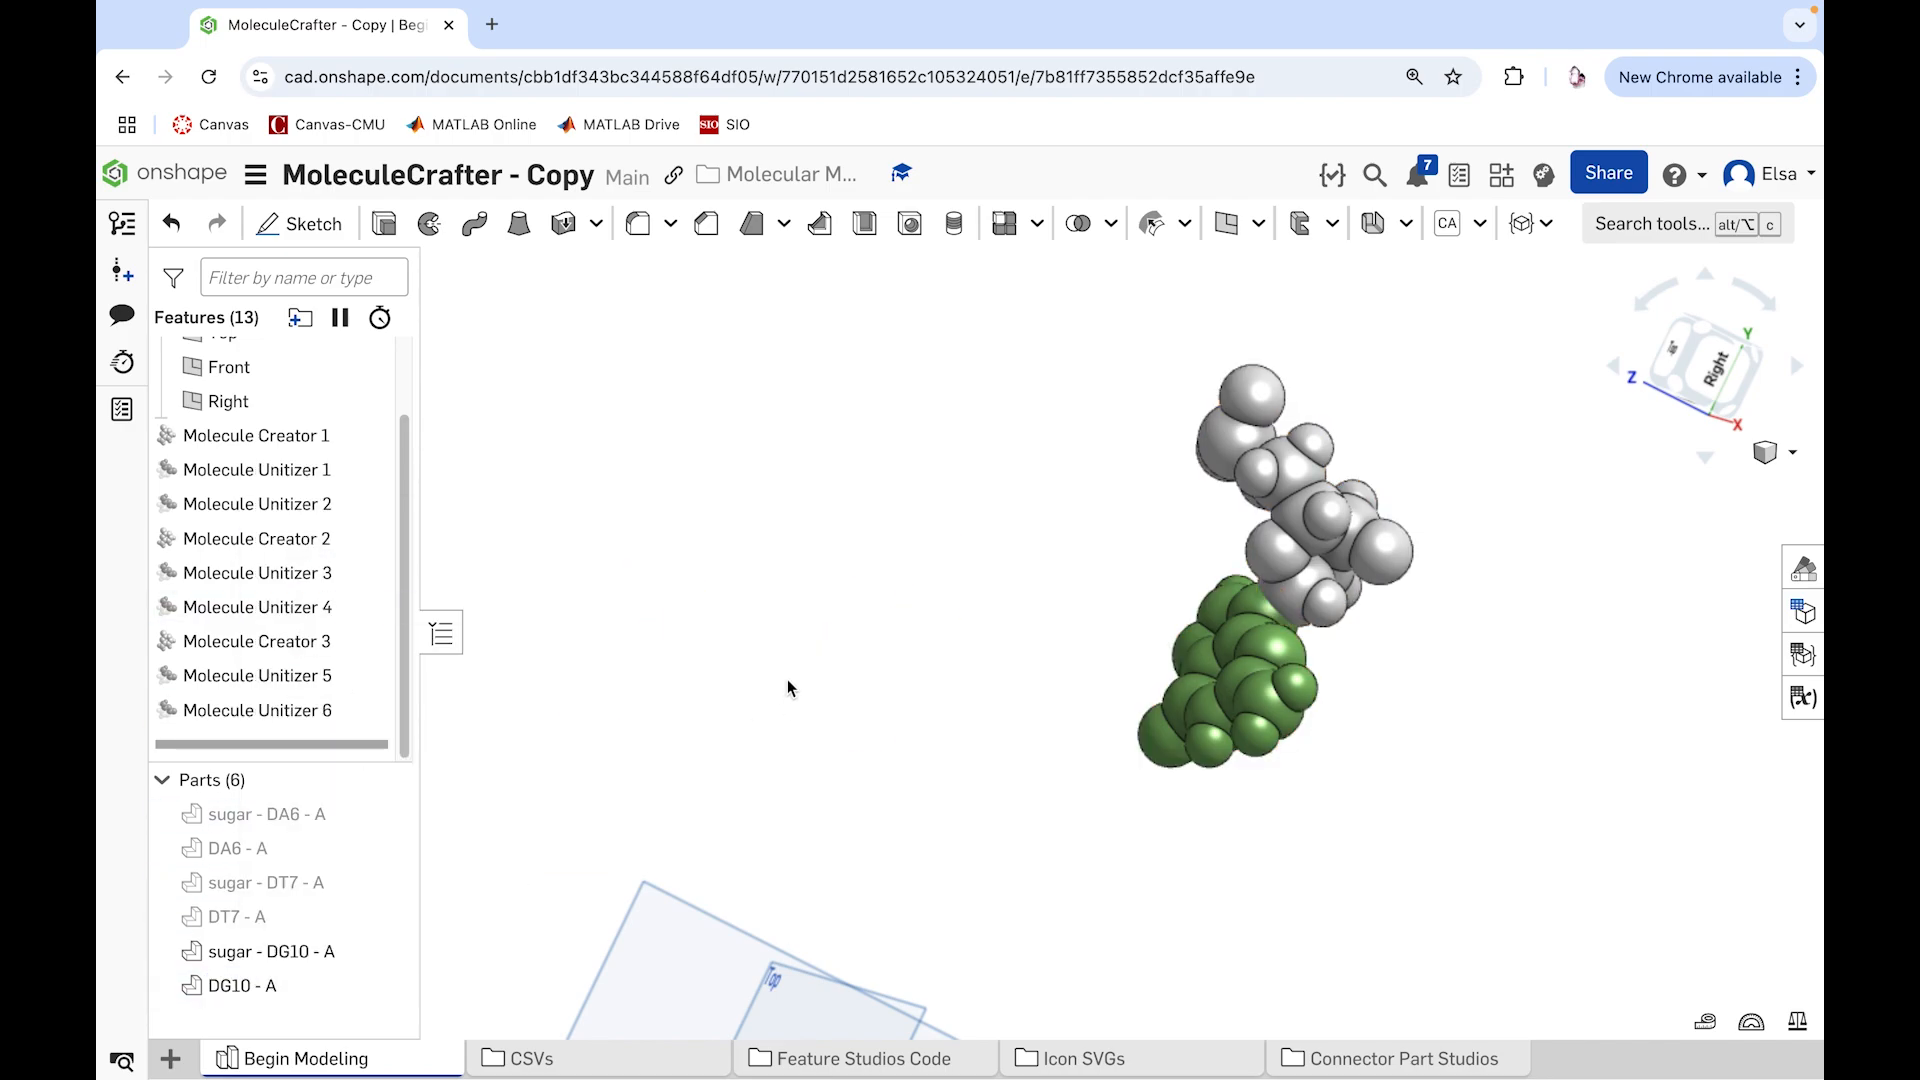
pyautogui.rightClick(1292, 568)
pyautogui.click(1355, 281)
pyautogui.rightClick(1269, 662)
pyautogui.click(1520, 296)
# Step: Create a fourth molecule with the Molecule Creator feature from 1BNA-Model-0-Chain-A-Res-DT-8.csv
pyautogui.click(1526, 223)
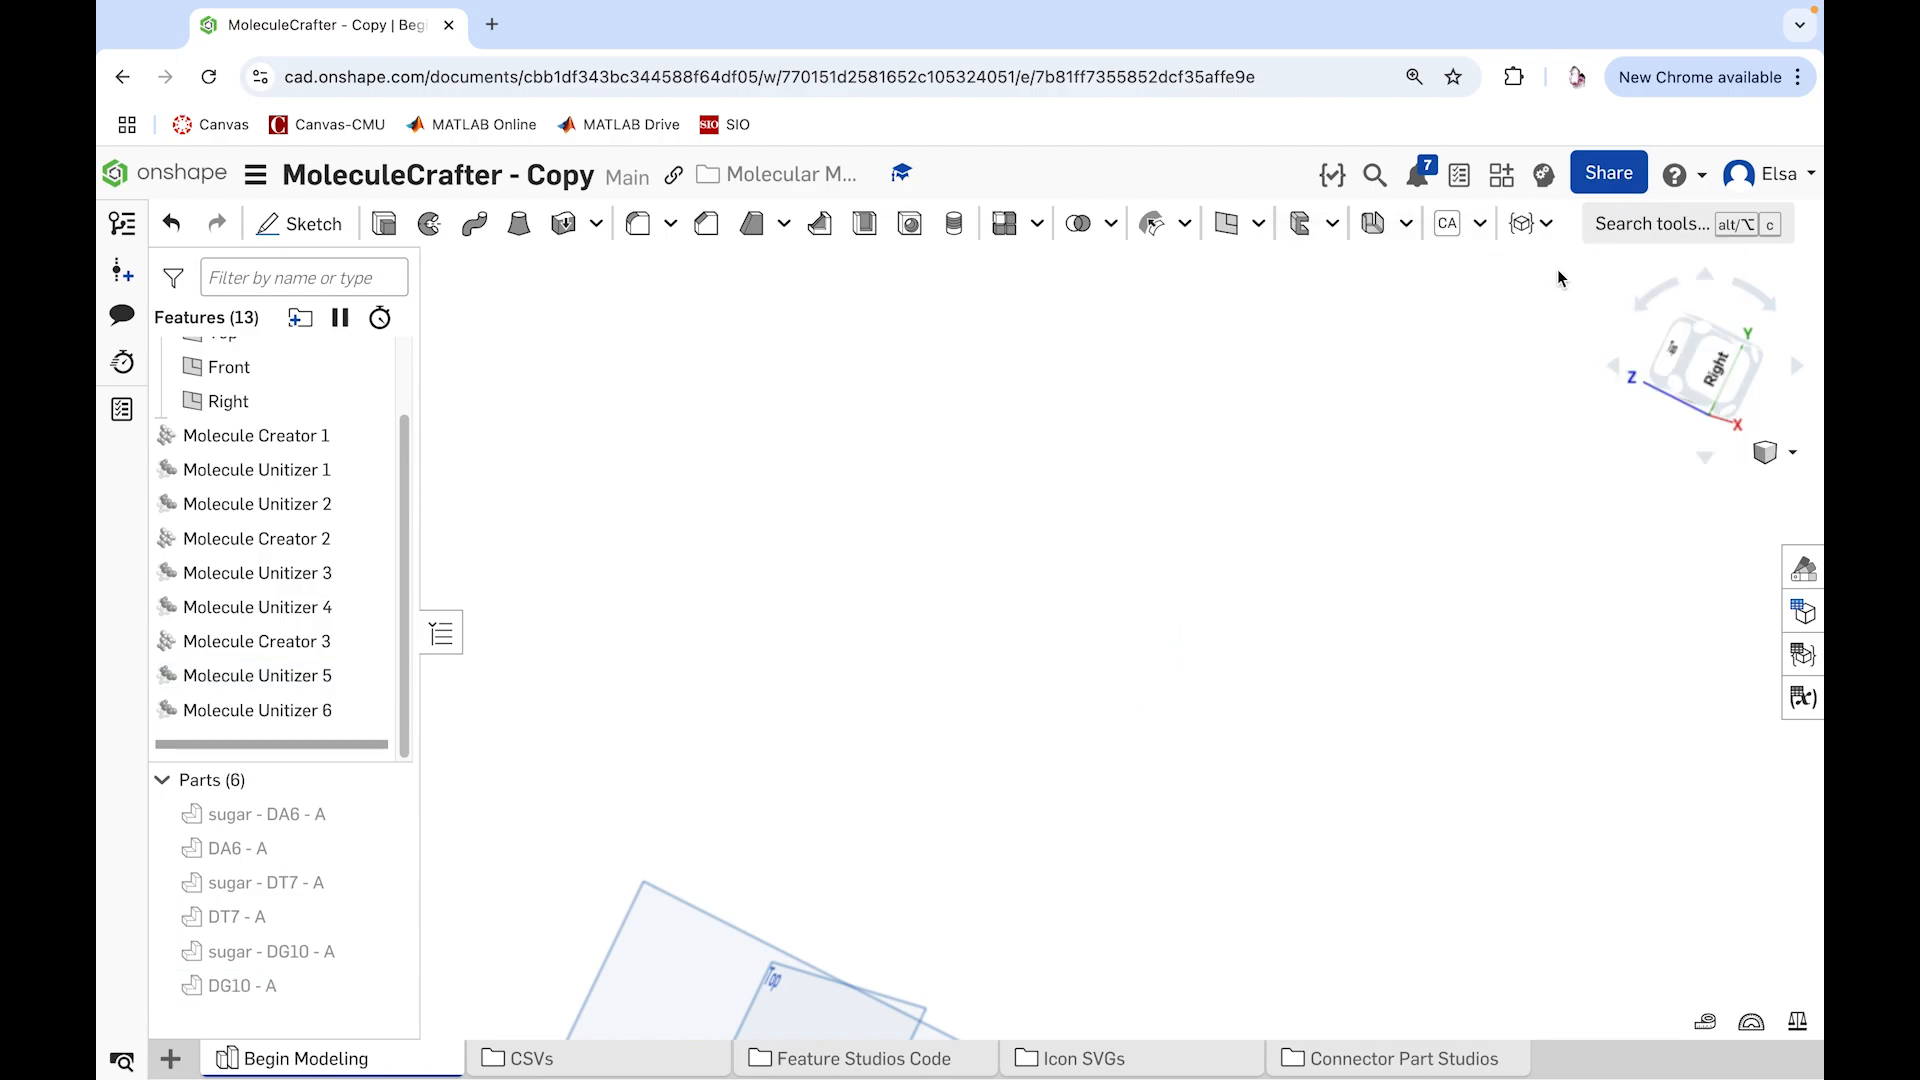
pyautogui.click(1565, 266)
pyautogui.click(365, 638)
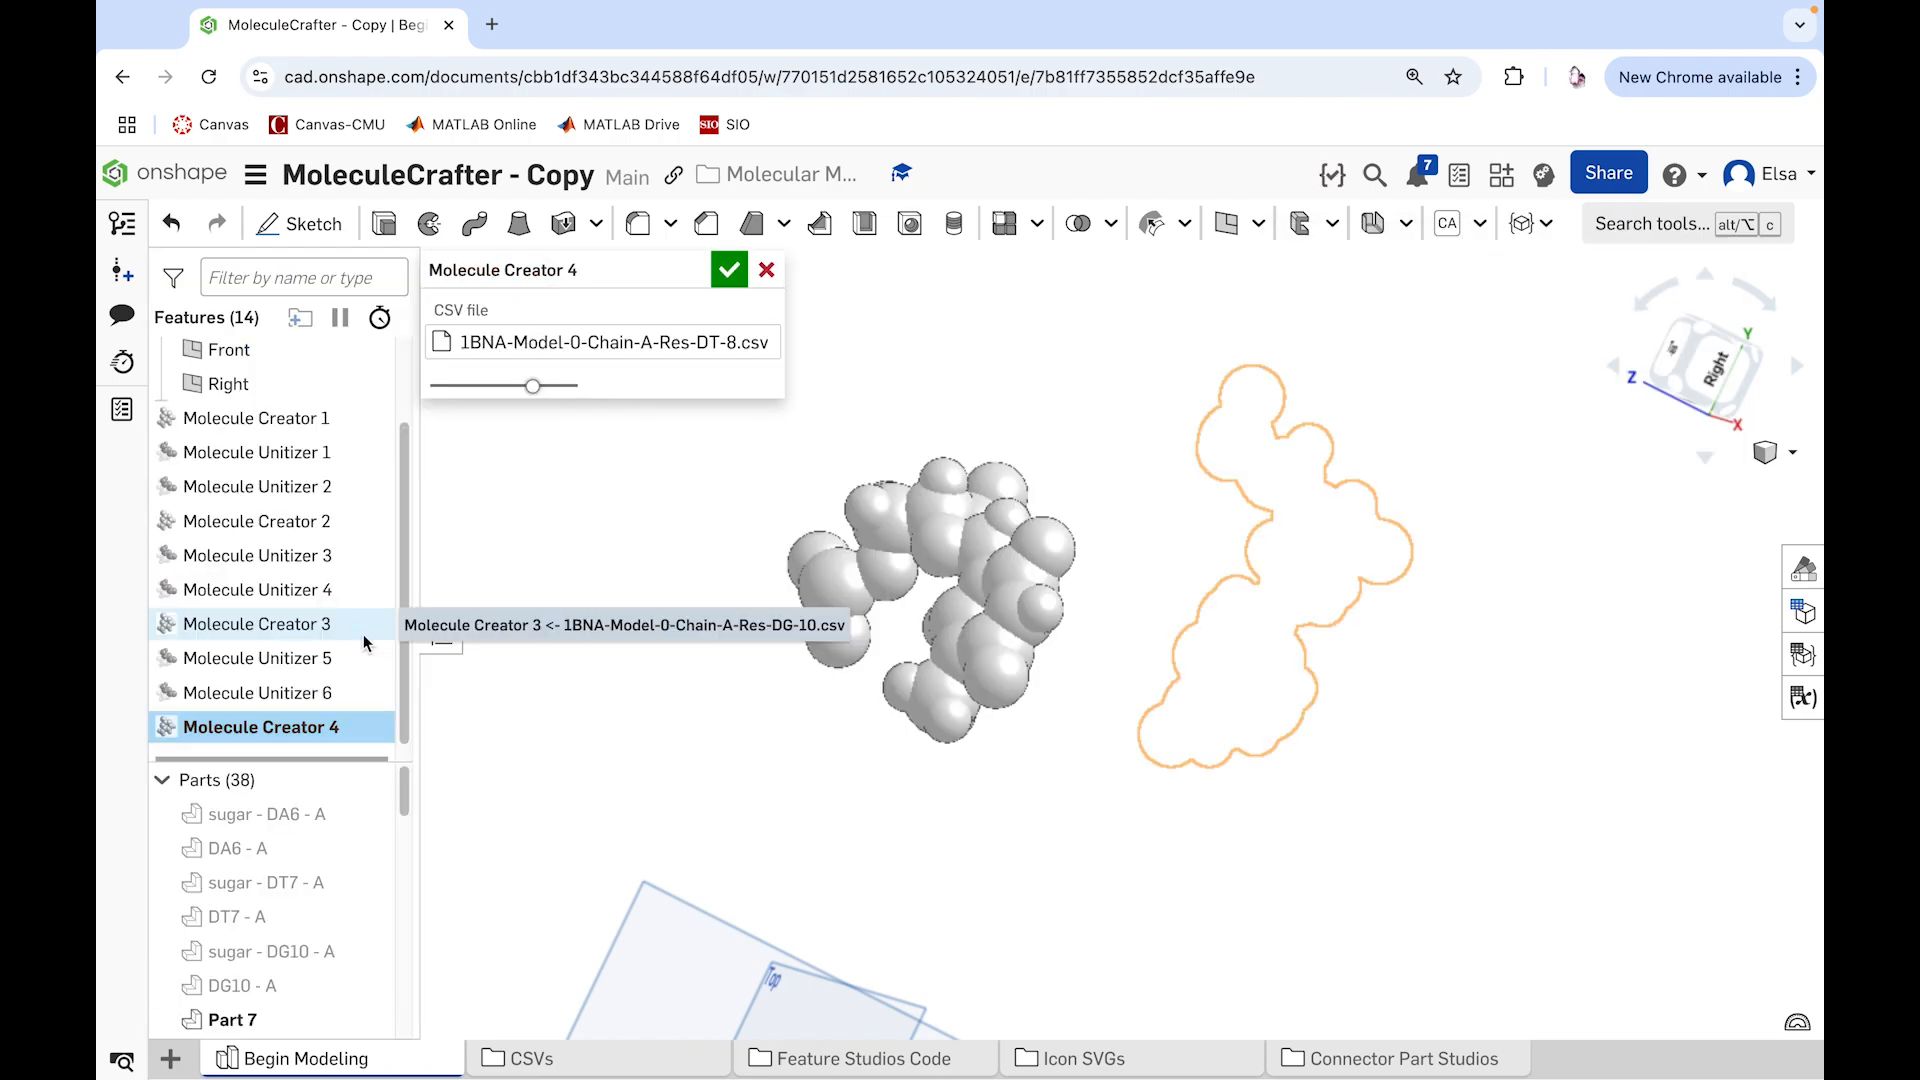
pyautogui.click(729, 272)
# Step: Join the atoms of the fourth molecule's ring-shaped base with a Molecule Unitizer feature colored Dark Blue
pyautogui.click(1527, 223)
pyautogui.click(1562, 305)
pyautogui.moveTo(1236, 530); pyautogui.dragTo(1289, 588, button='right')
pyautogui.moveTo(1269, 803); pyautogui.dragTo(885, 584)
pyautogui.click(586, 758)
pyautogui.click(540, 868)
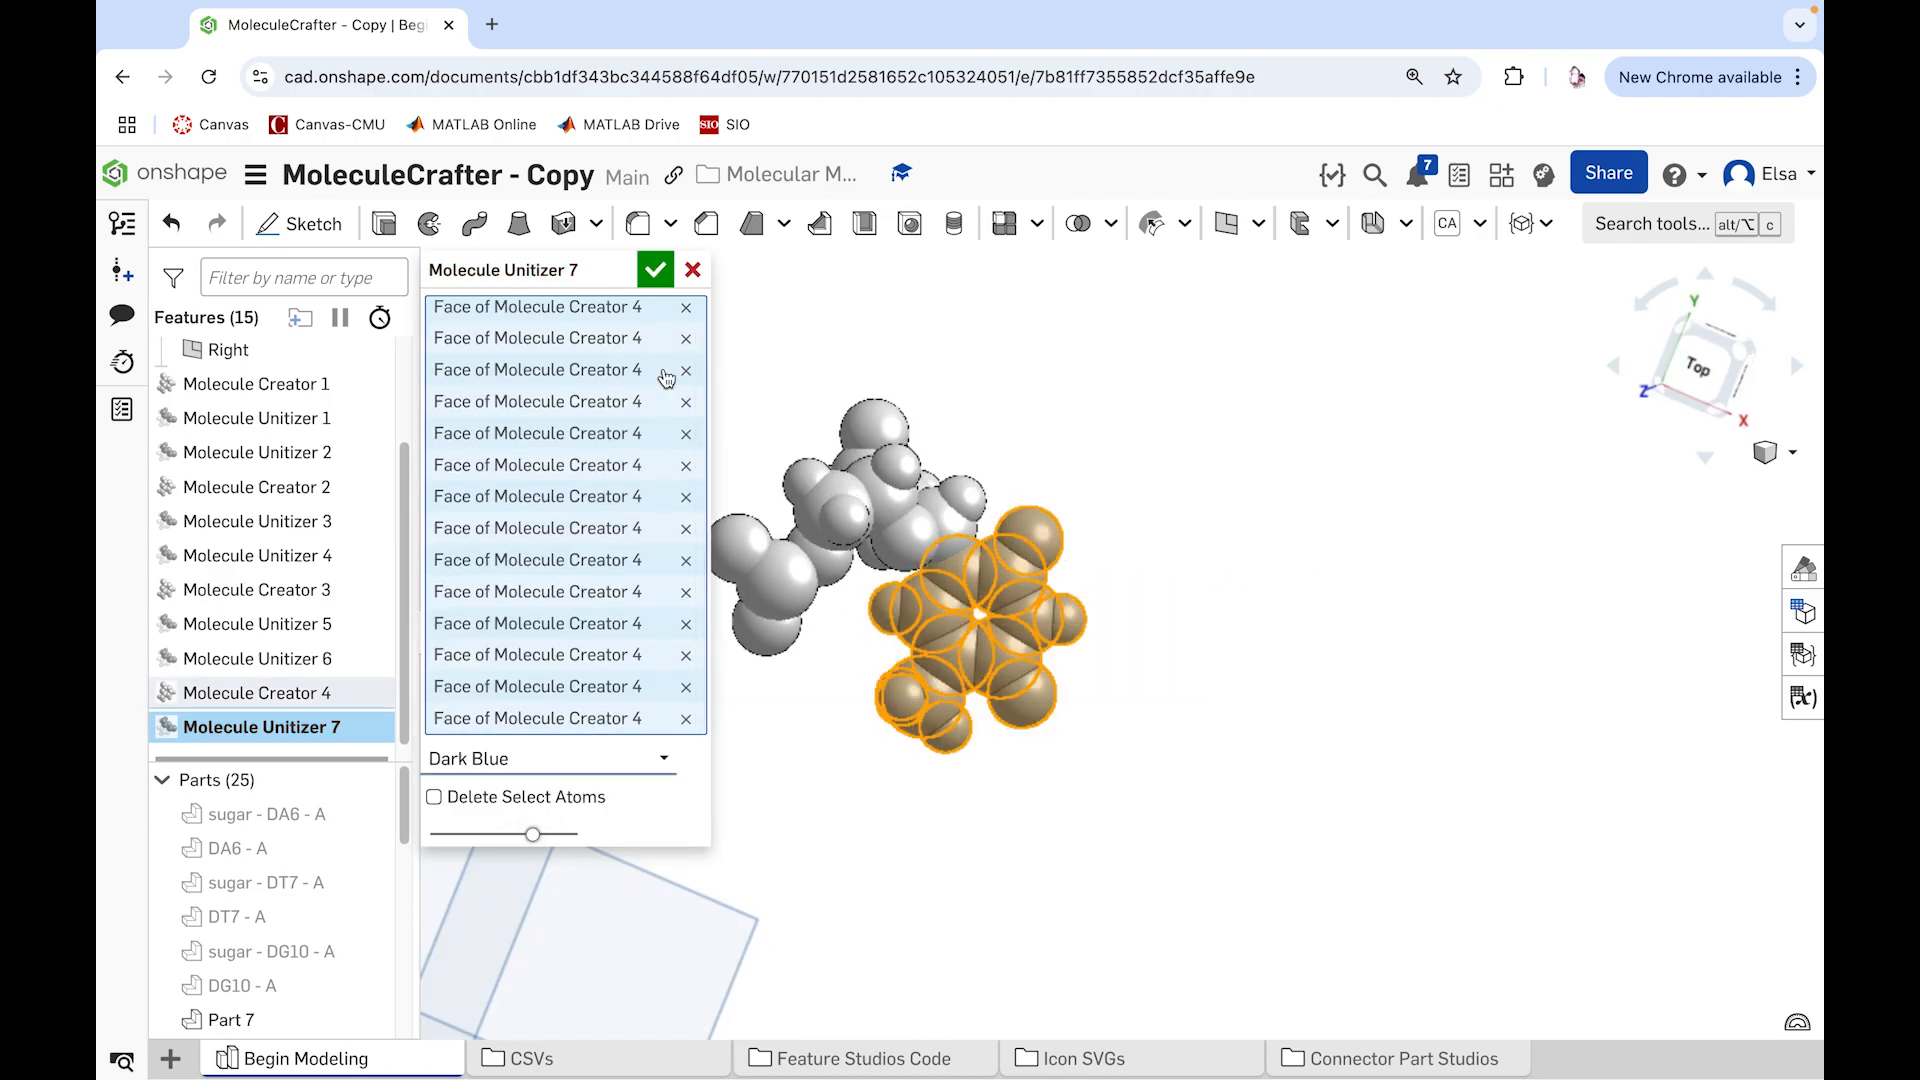
pyautogui.click(655, 270)
# Step: Join the fourth molecule's remaining sugar atoms with a Molecule Unitizer feature colored Light Gray
pyautogui.click(1527, 223)
pyautogui.click(1577, 320)
pyautogui.moveTo(593, 478); pyautogui.dragTo(870, 696)
pyautogui.moveTo(754, 370); pyautogui.dragTo(985, 575)
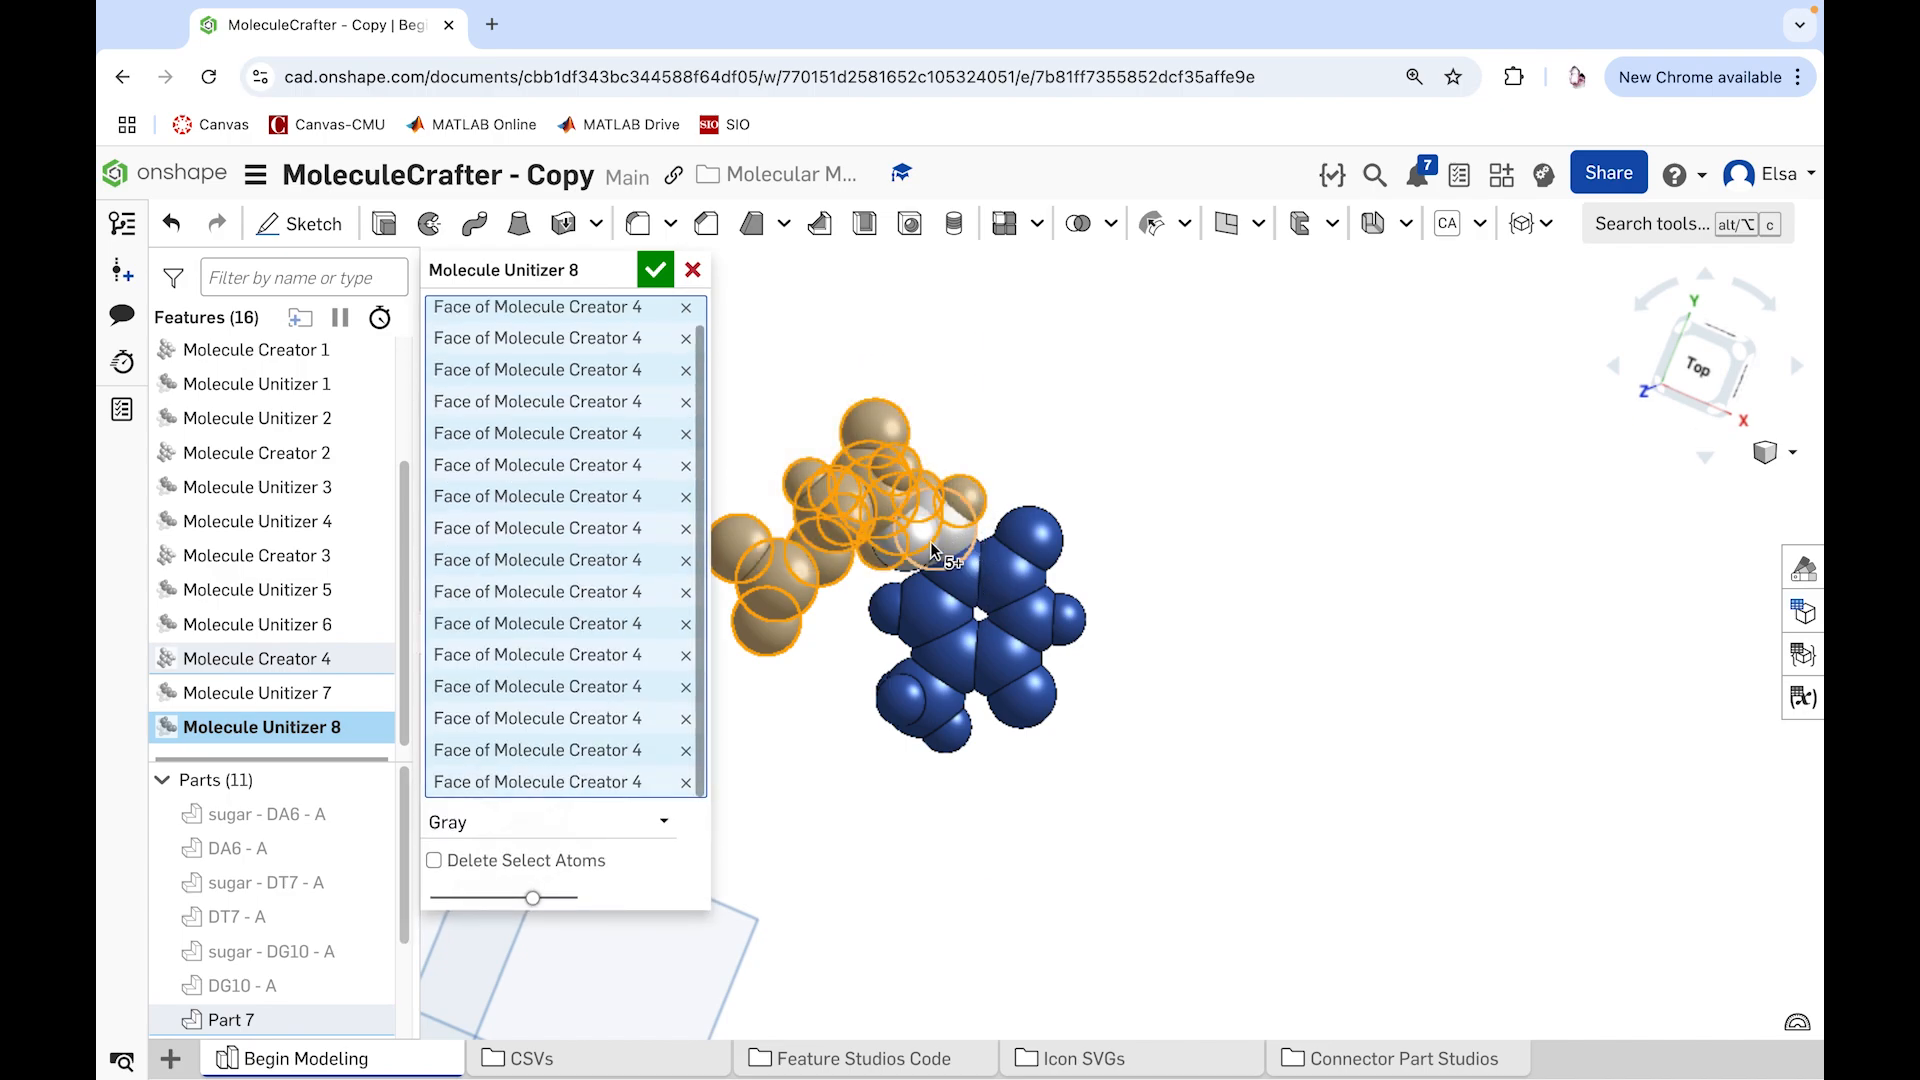
pyautogui.moveTo(1154, 510); pyautogui.dragTo(1072, 531, button='right')
pyautogui.click(613, 821)
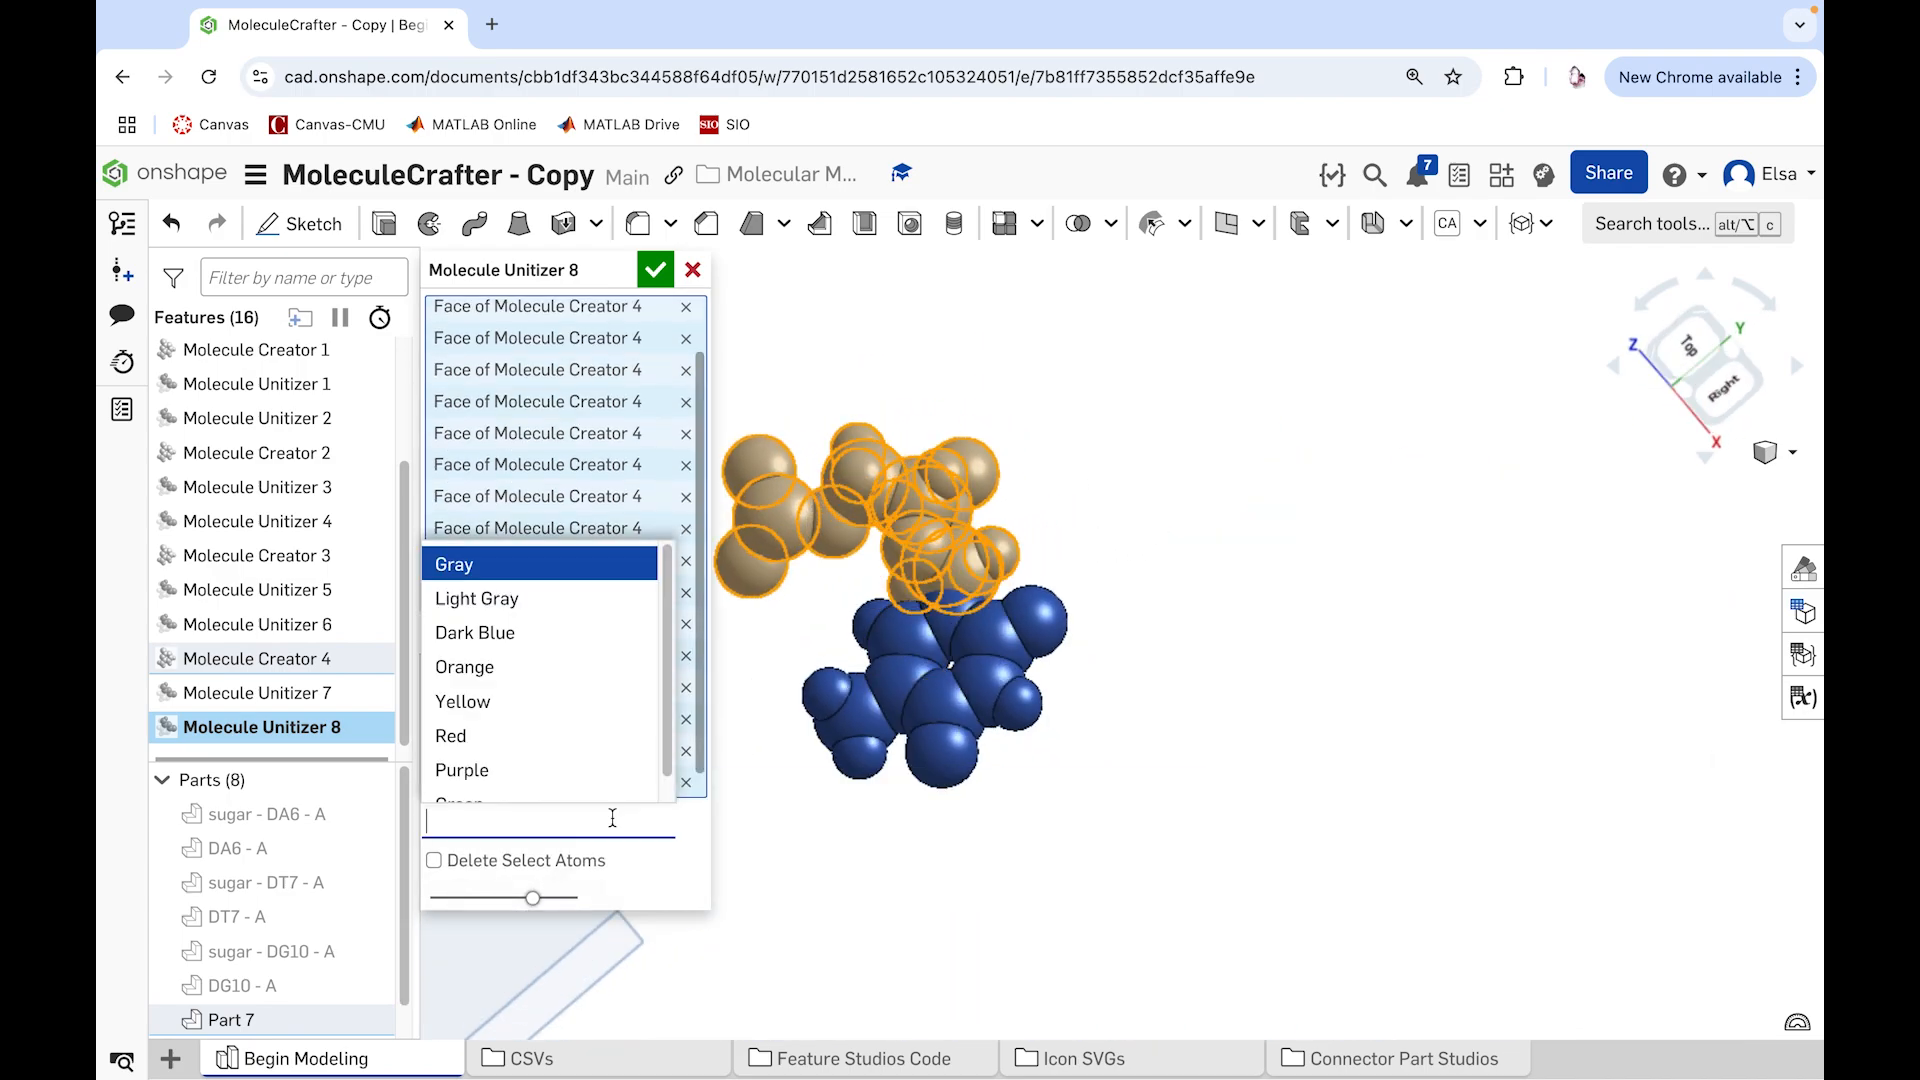
pyautogui.click(518, 596)
pyautogui.click(655, 270)
# Step: Rename the fourth molecule's sugar and base parts as "sugar - DT8 - A" and "DT8 - A", and hide both
pyautogui.scroll(-1, 330, 935)
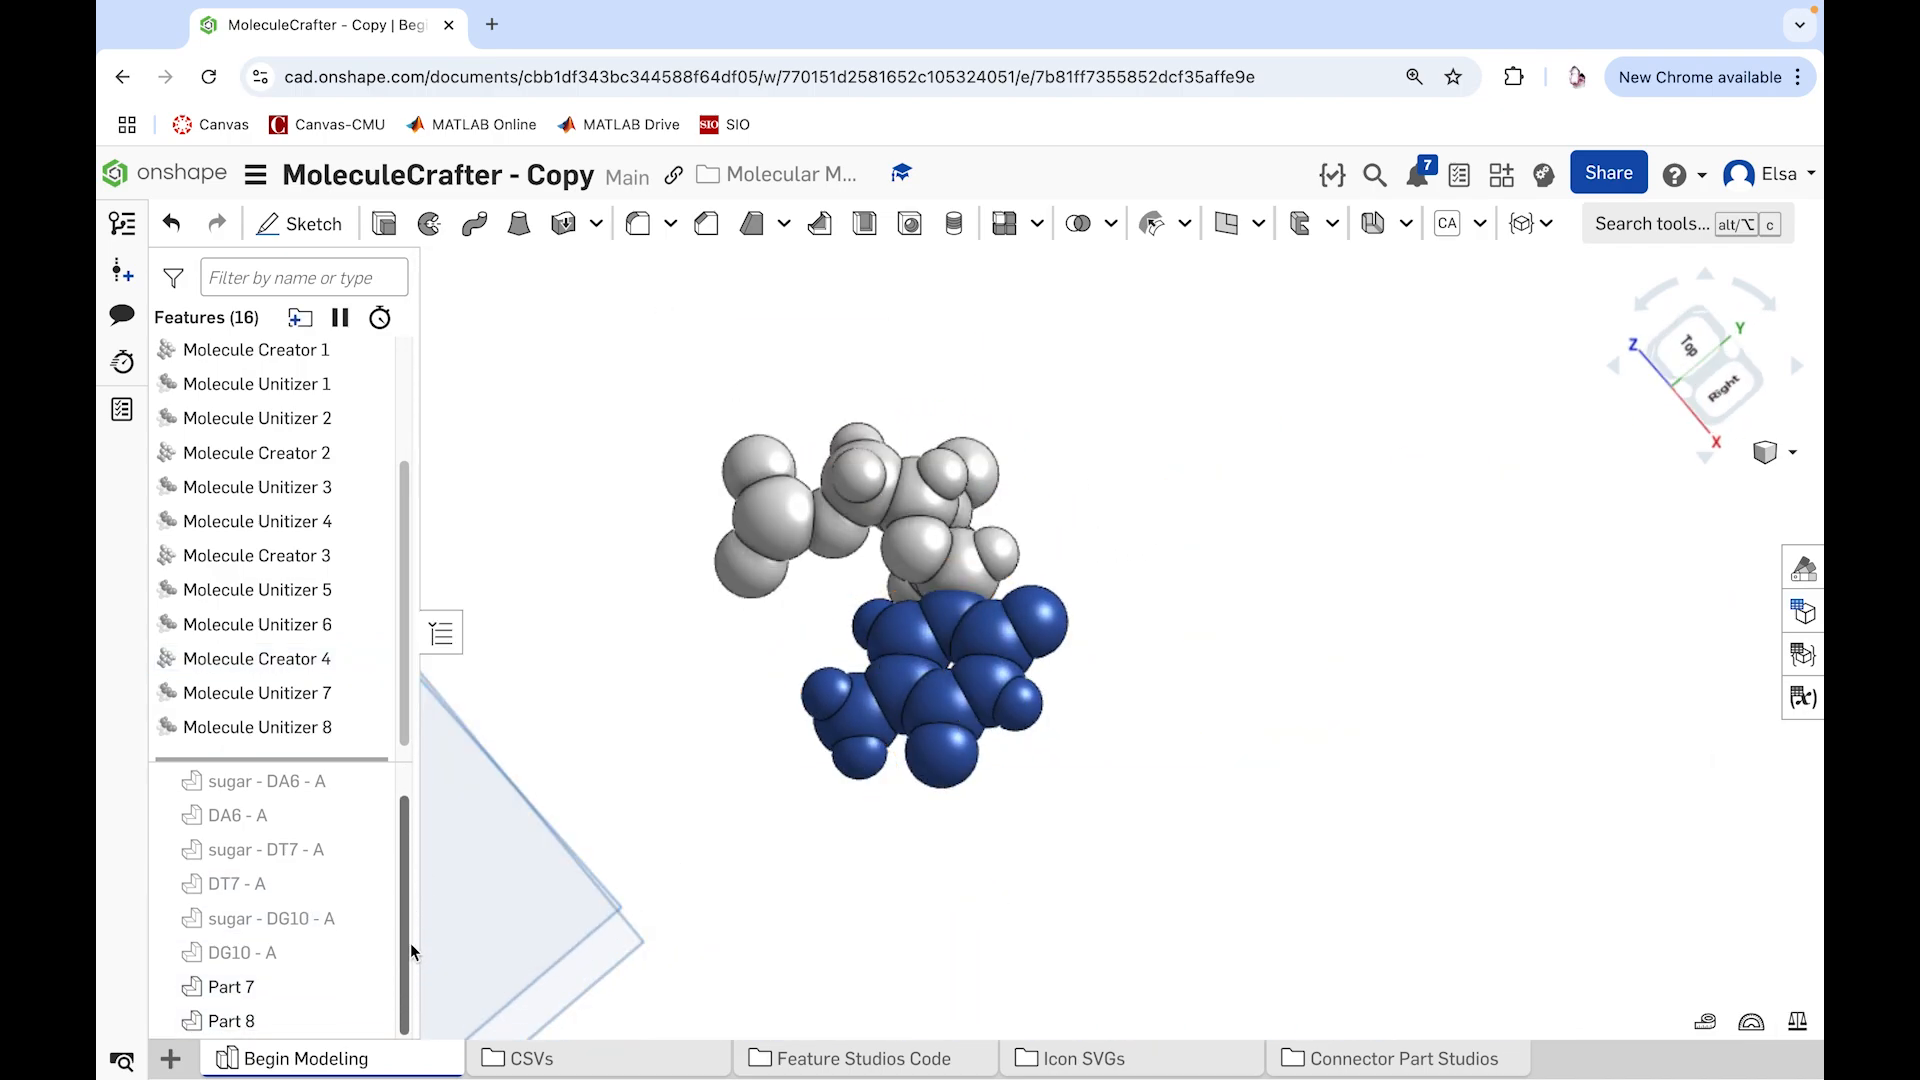
pyautogui.rightClick(262, 986)
pyautogui.click(361, 521)
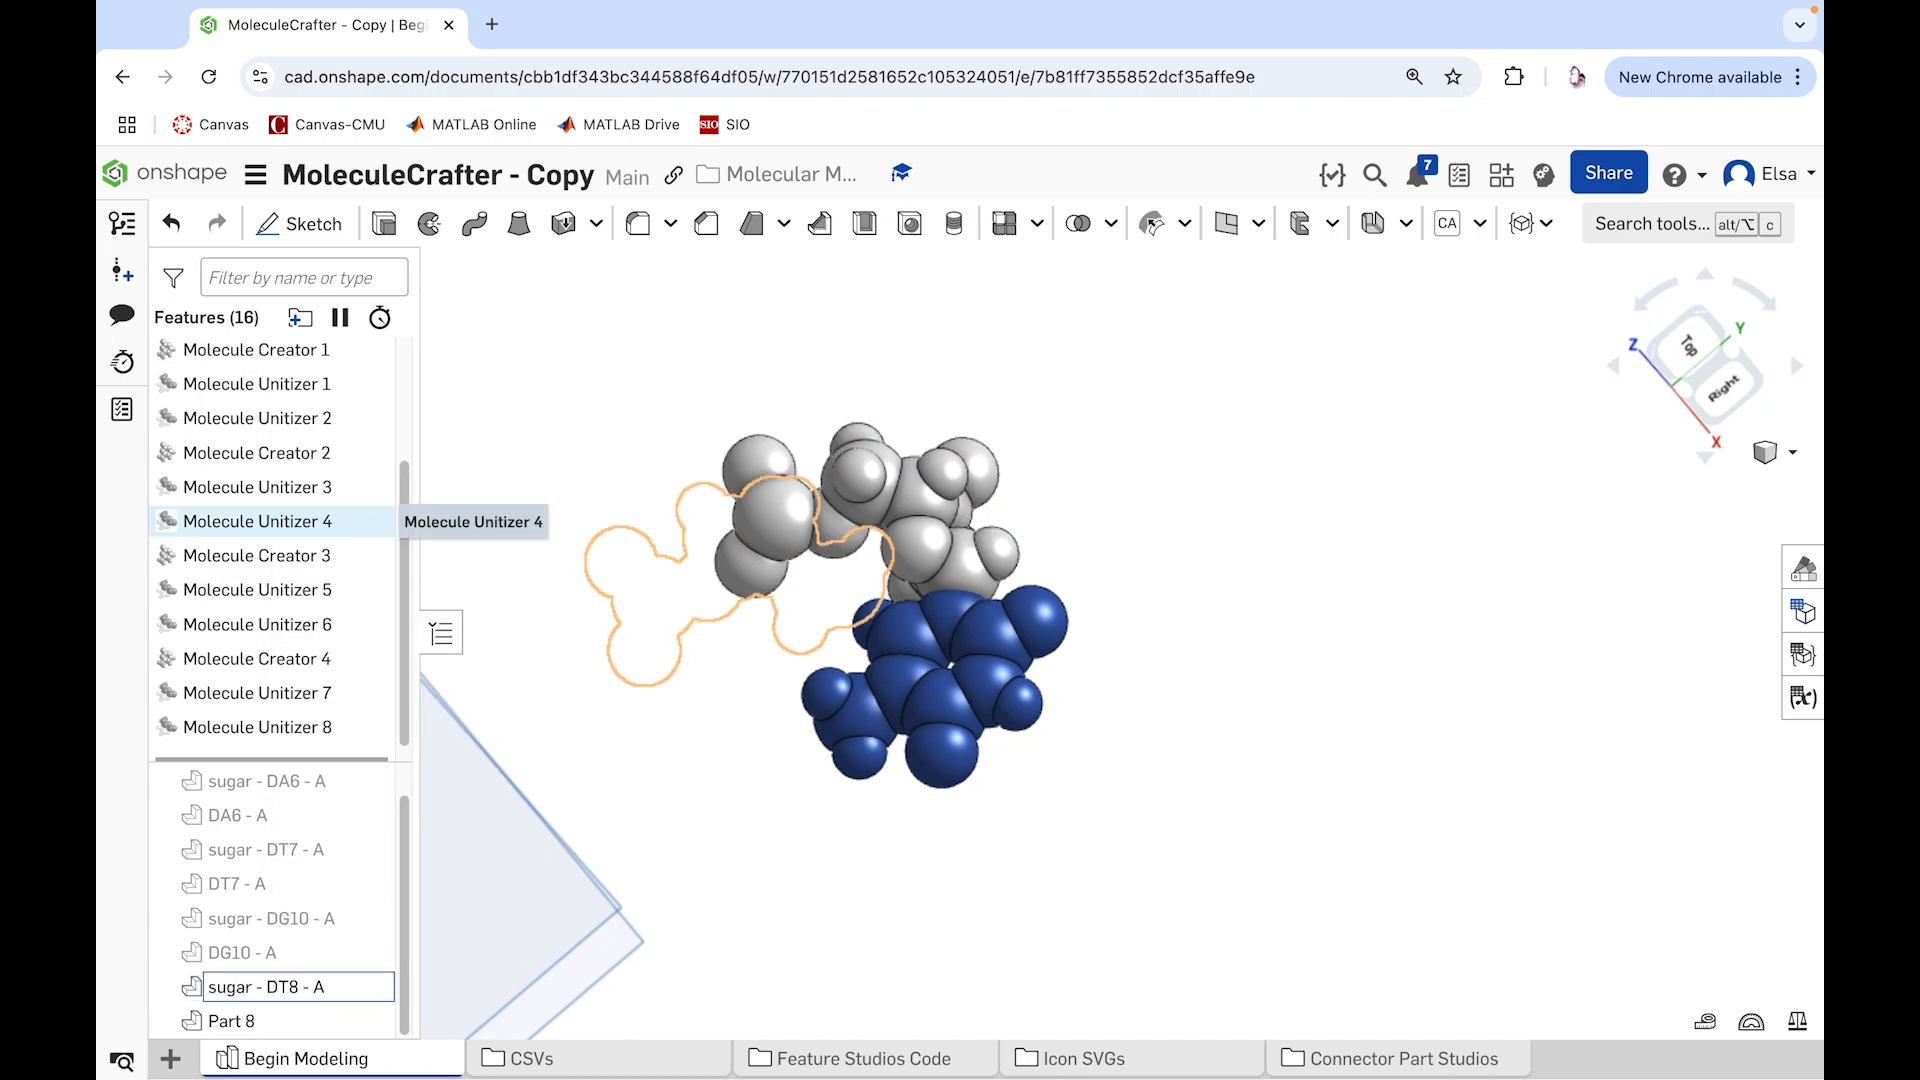
pyautogui.write('sugar - DT8 - A')
pyautogui.press('Return')
pyautogui.rightClick(275, 1020)
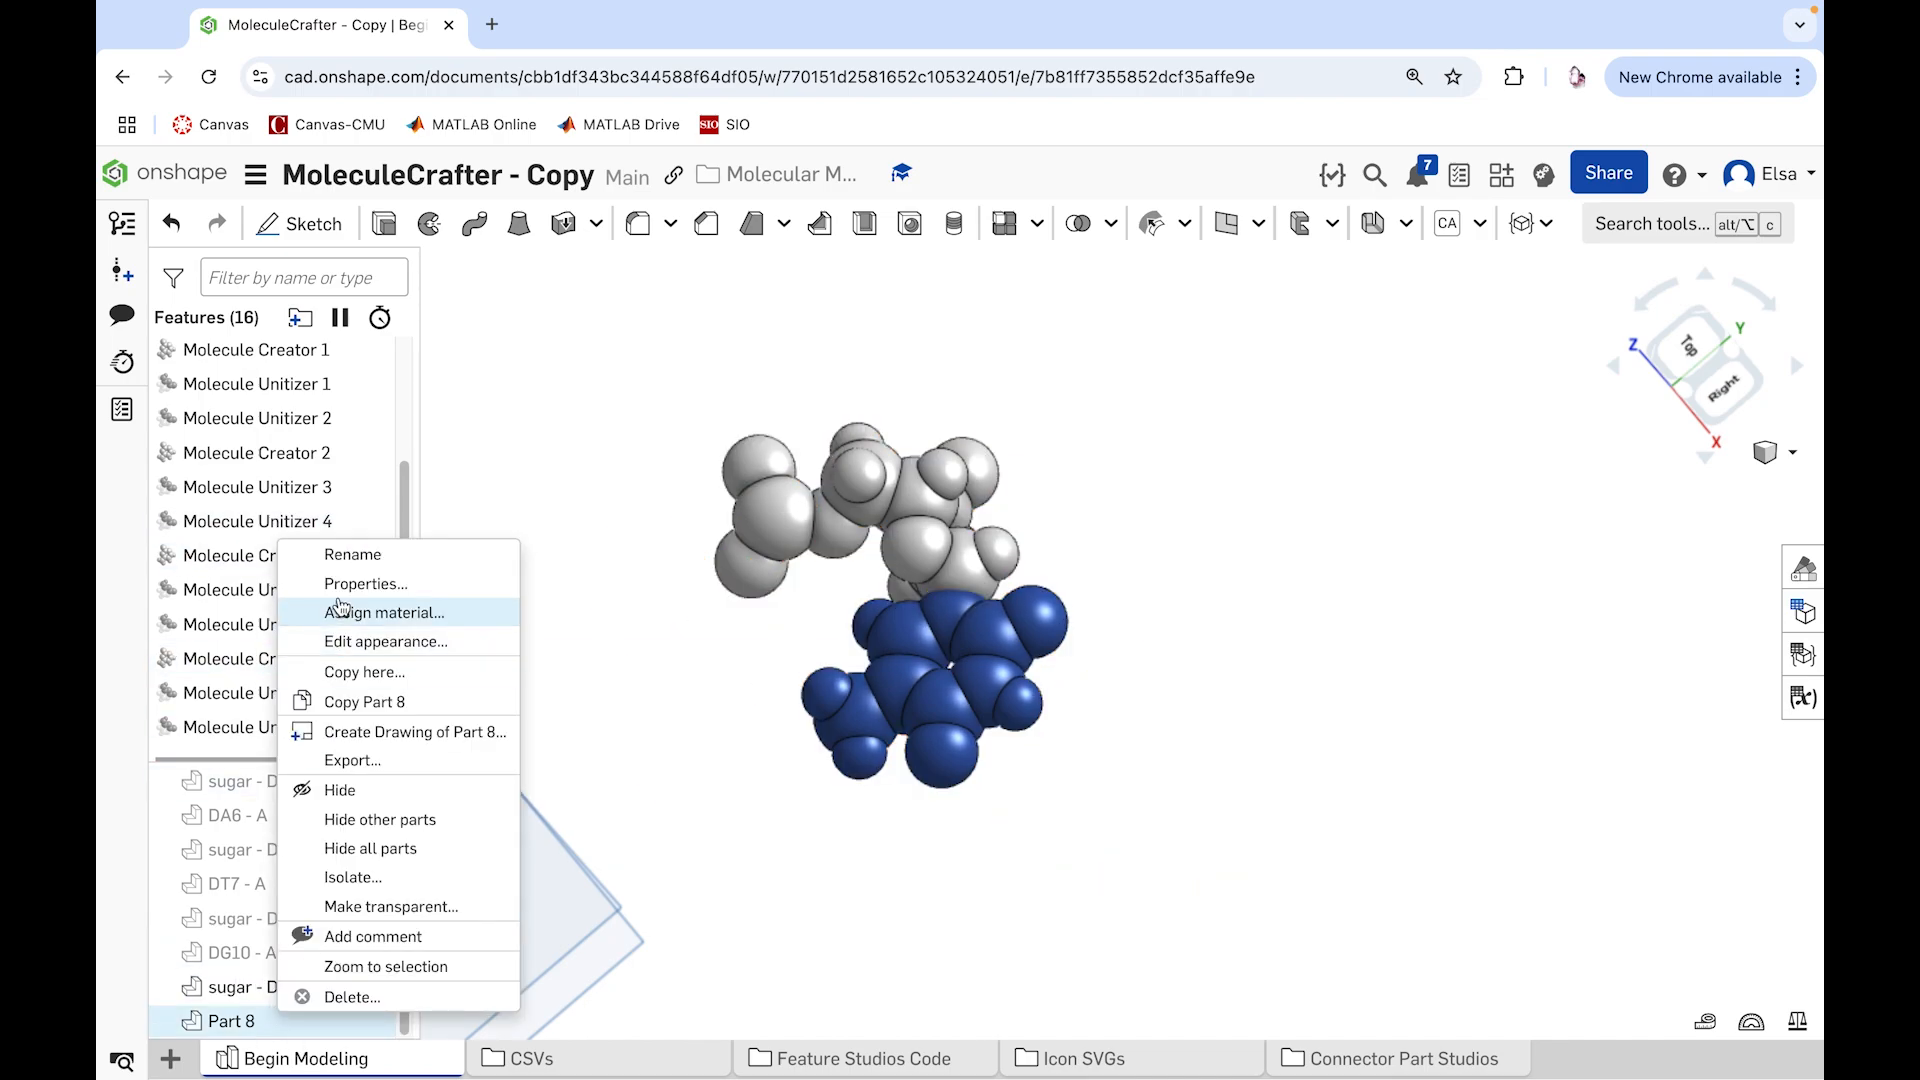
pyautogui.click(353, 555)
pyautogui.press('Return')
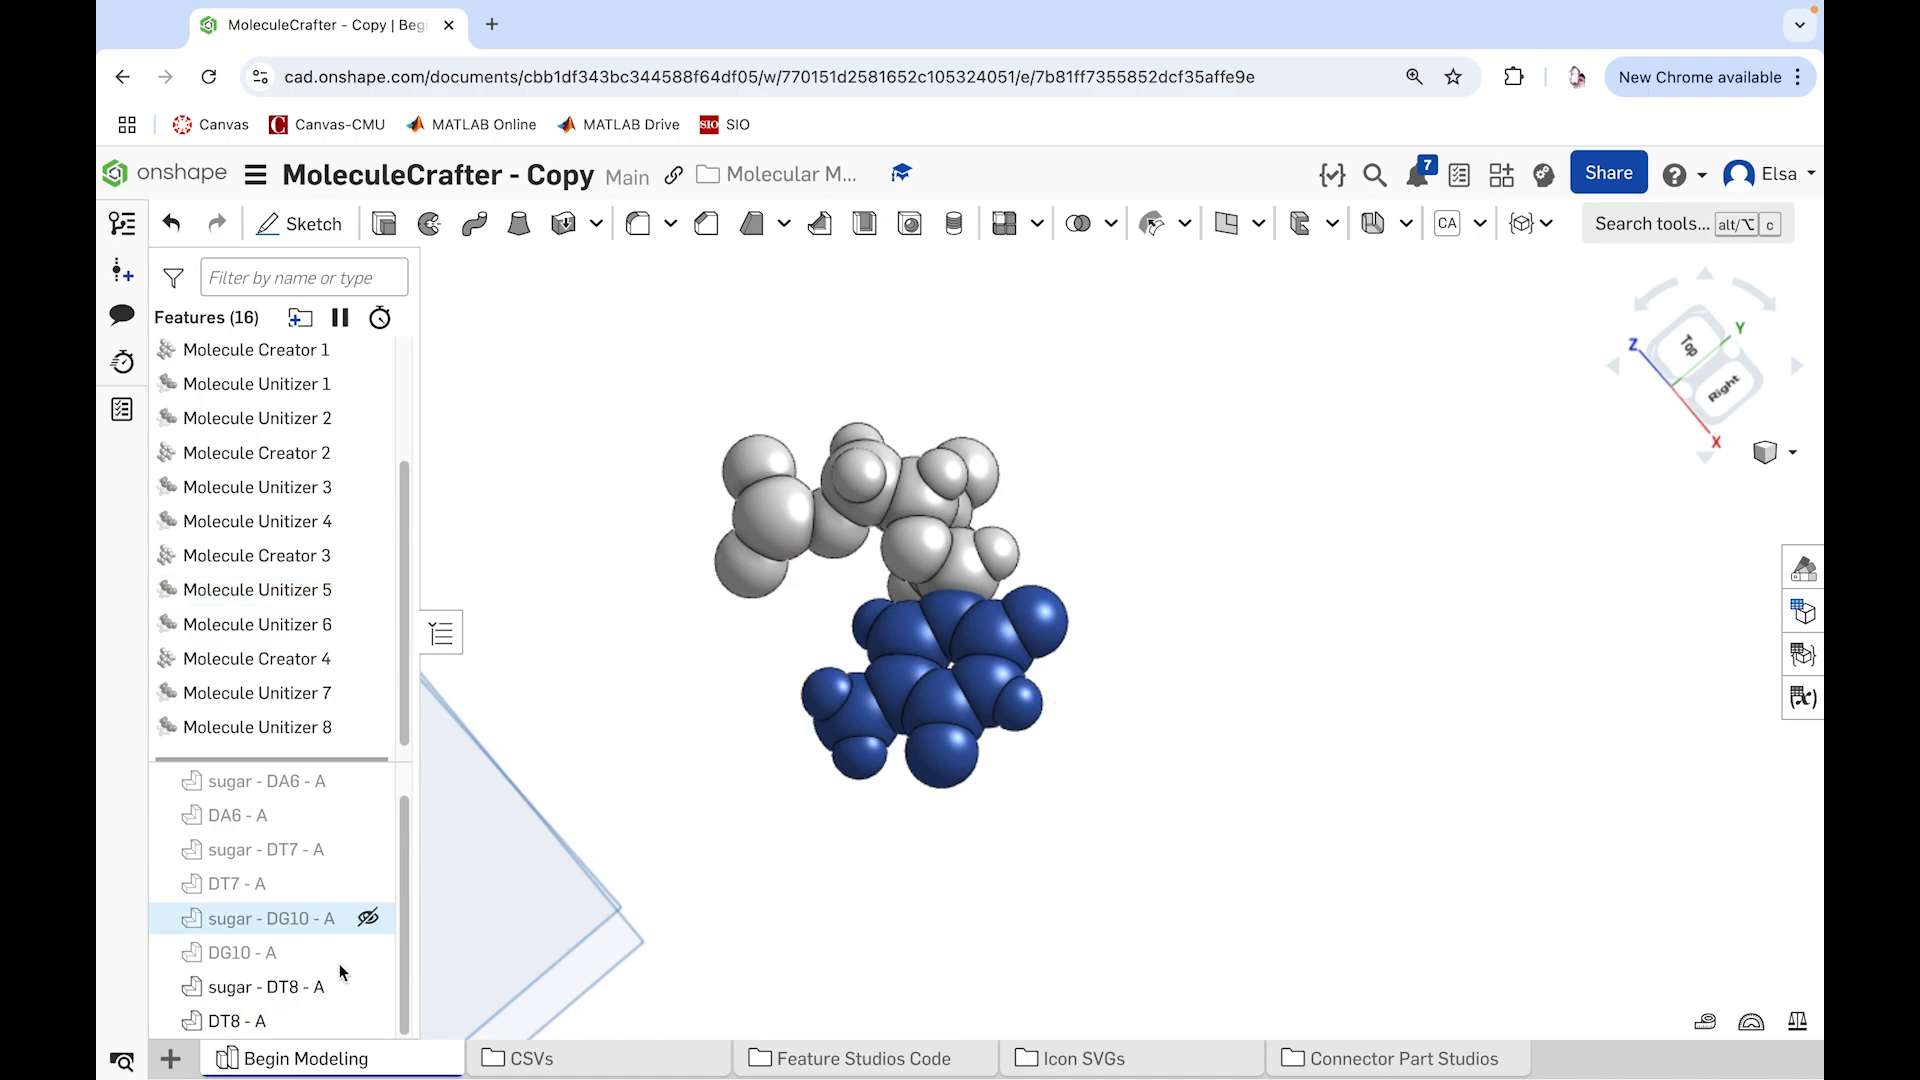
pyautogui.click(367, 988)
pyautogui.click(368, 1021)
# Step: Create a fifth molecule with the Molecule Creator feature from 1BNA-Model-0-Chain-B-Res-DA-17.csv
pyautogui.click(1549, 229)
pyautogui.click(1559, 276)
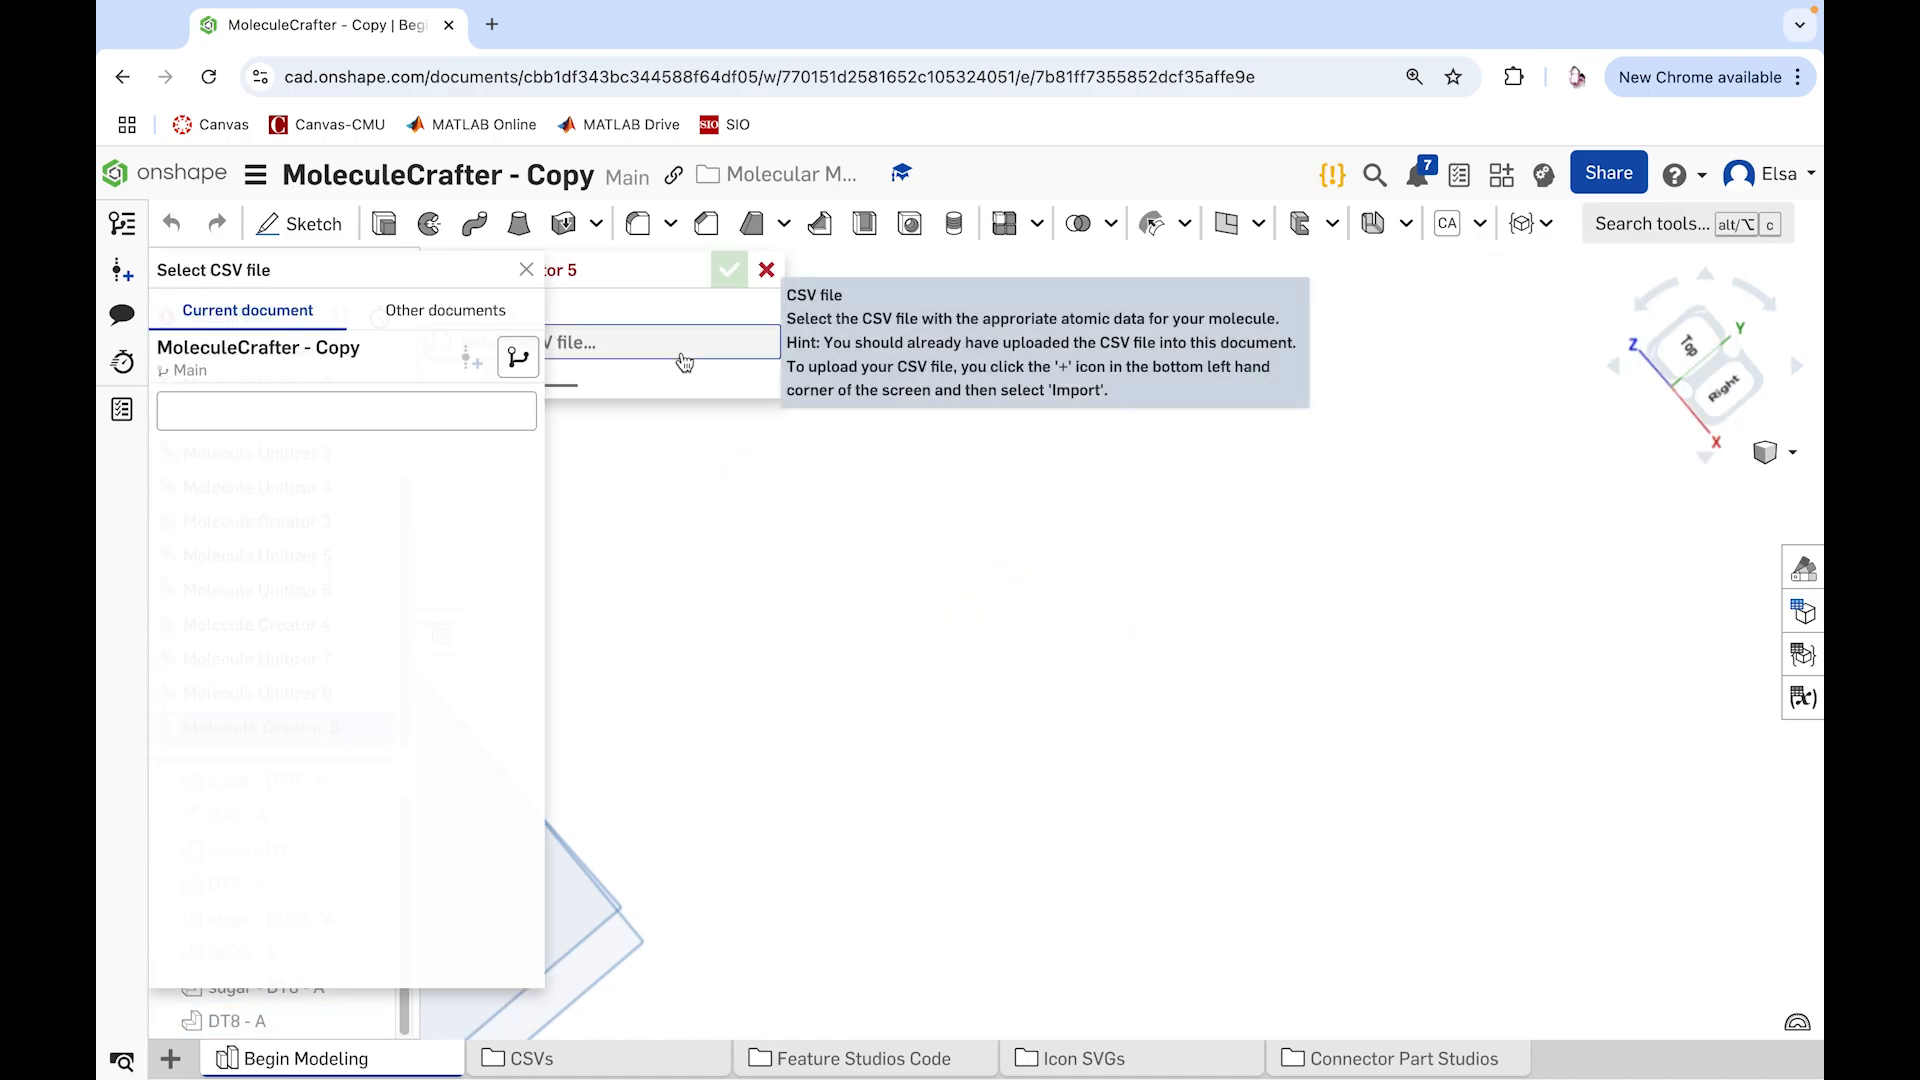
pyautogui.click(430, 677)
pyautogui.click(729, 270)
# Step: Join the atoms of the fifth molecule's ring-shaped base with a Molecule Unitizer feature colored Red
pyautogui.click(1546, 223)
pyautogui.click(1599, 313)
pyautogui.moveTo(1339, 530); pyautogui.dragTo(1205, 843, button='right')
pyautogui.moveTo(1204, 843); pyautogui.dragTo(1016, 566)
pyautogui.click(516, 788)
pyautogui.click(450, 998)
pyautogui.click(656, 270)
# Step: Join the fifth molecule's remaining sugar atoms with a Molecule Unitizer feature colored Light Gray
pyautogui.click(1545, 223)
pyautogui.click(1599, 309)
pyautogui.moveTo(1425, 995); pyautogui.dragTo(1256, 602)
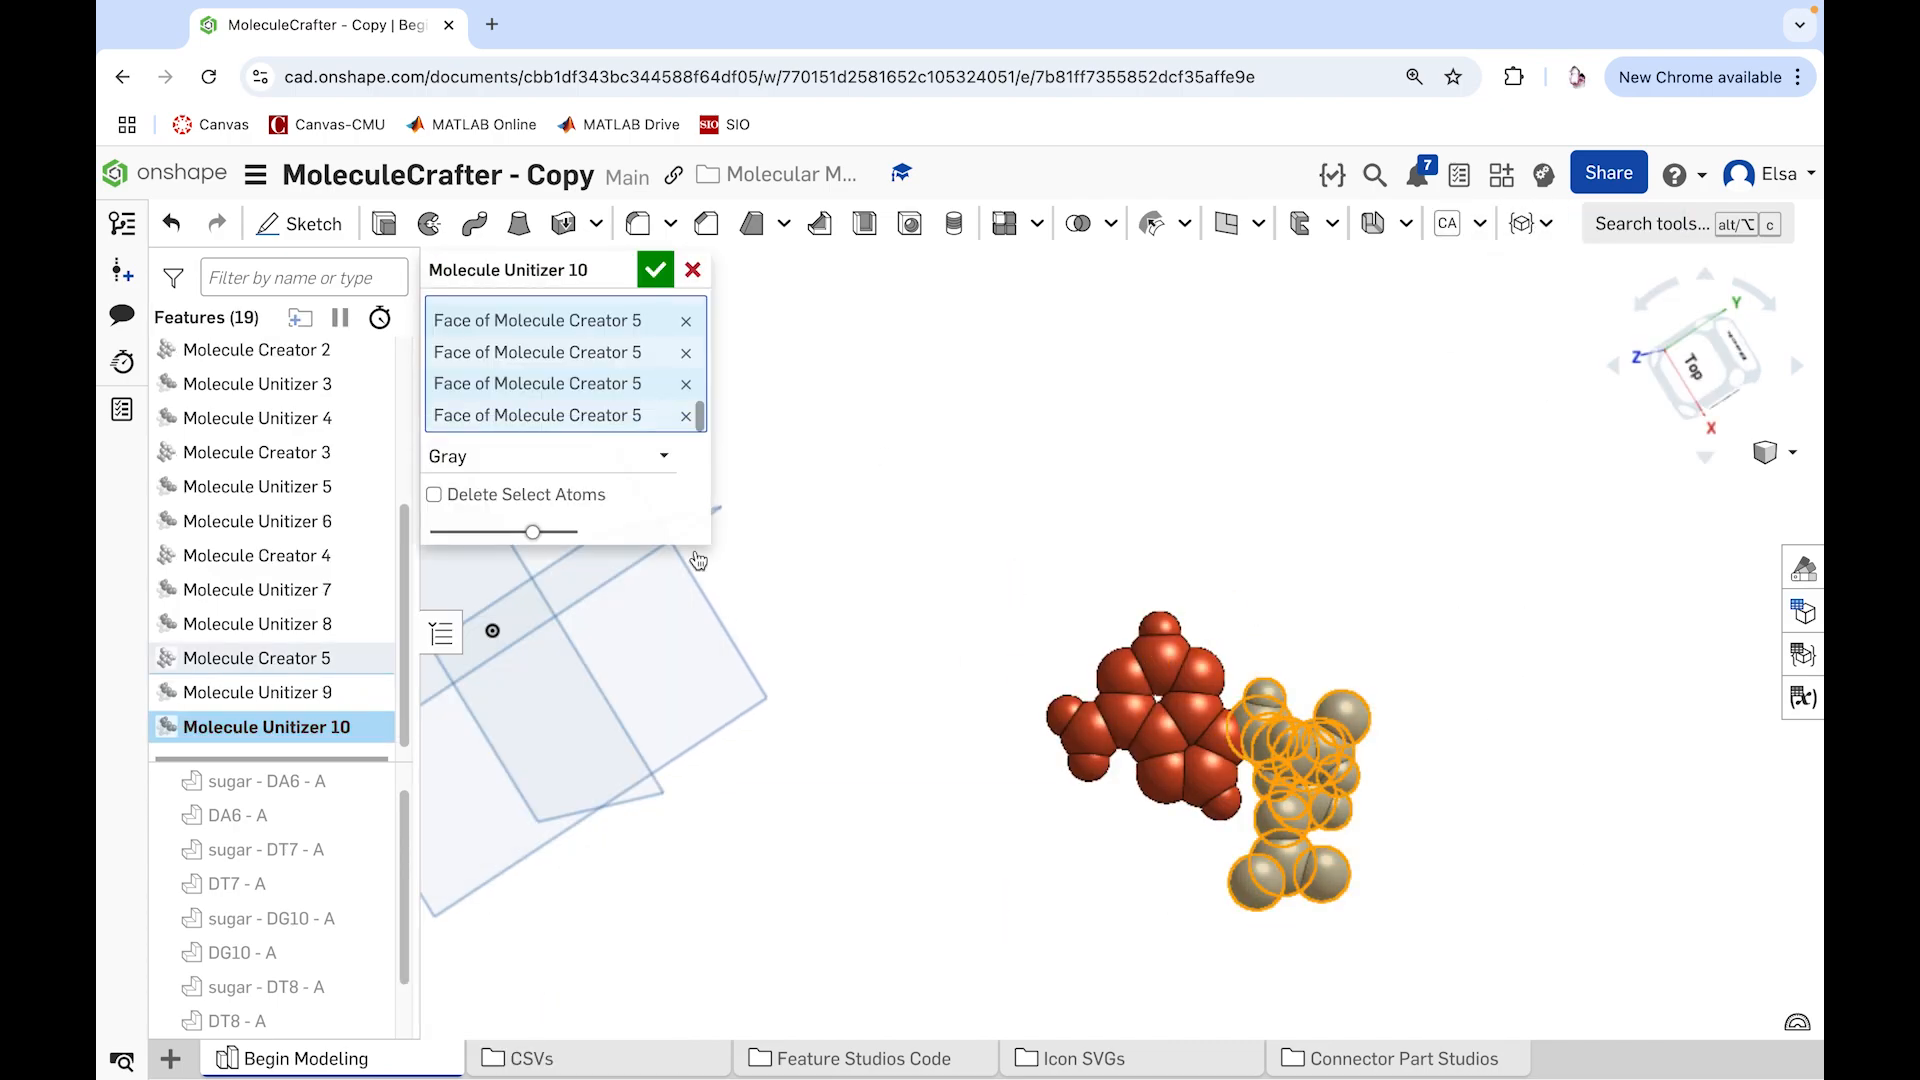
pyautogui.click(618, 918)
pyautogui.click(550, 850)
pyautogui.moveTo(1098, 950); pyautogui.dragTo(1040, 740, button='right')
pyautogui.click(655, 270)
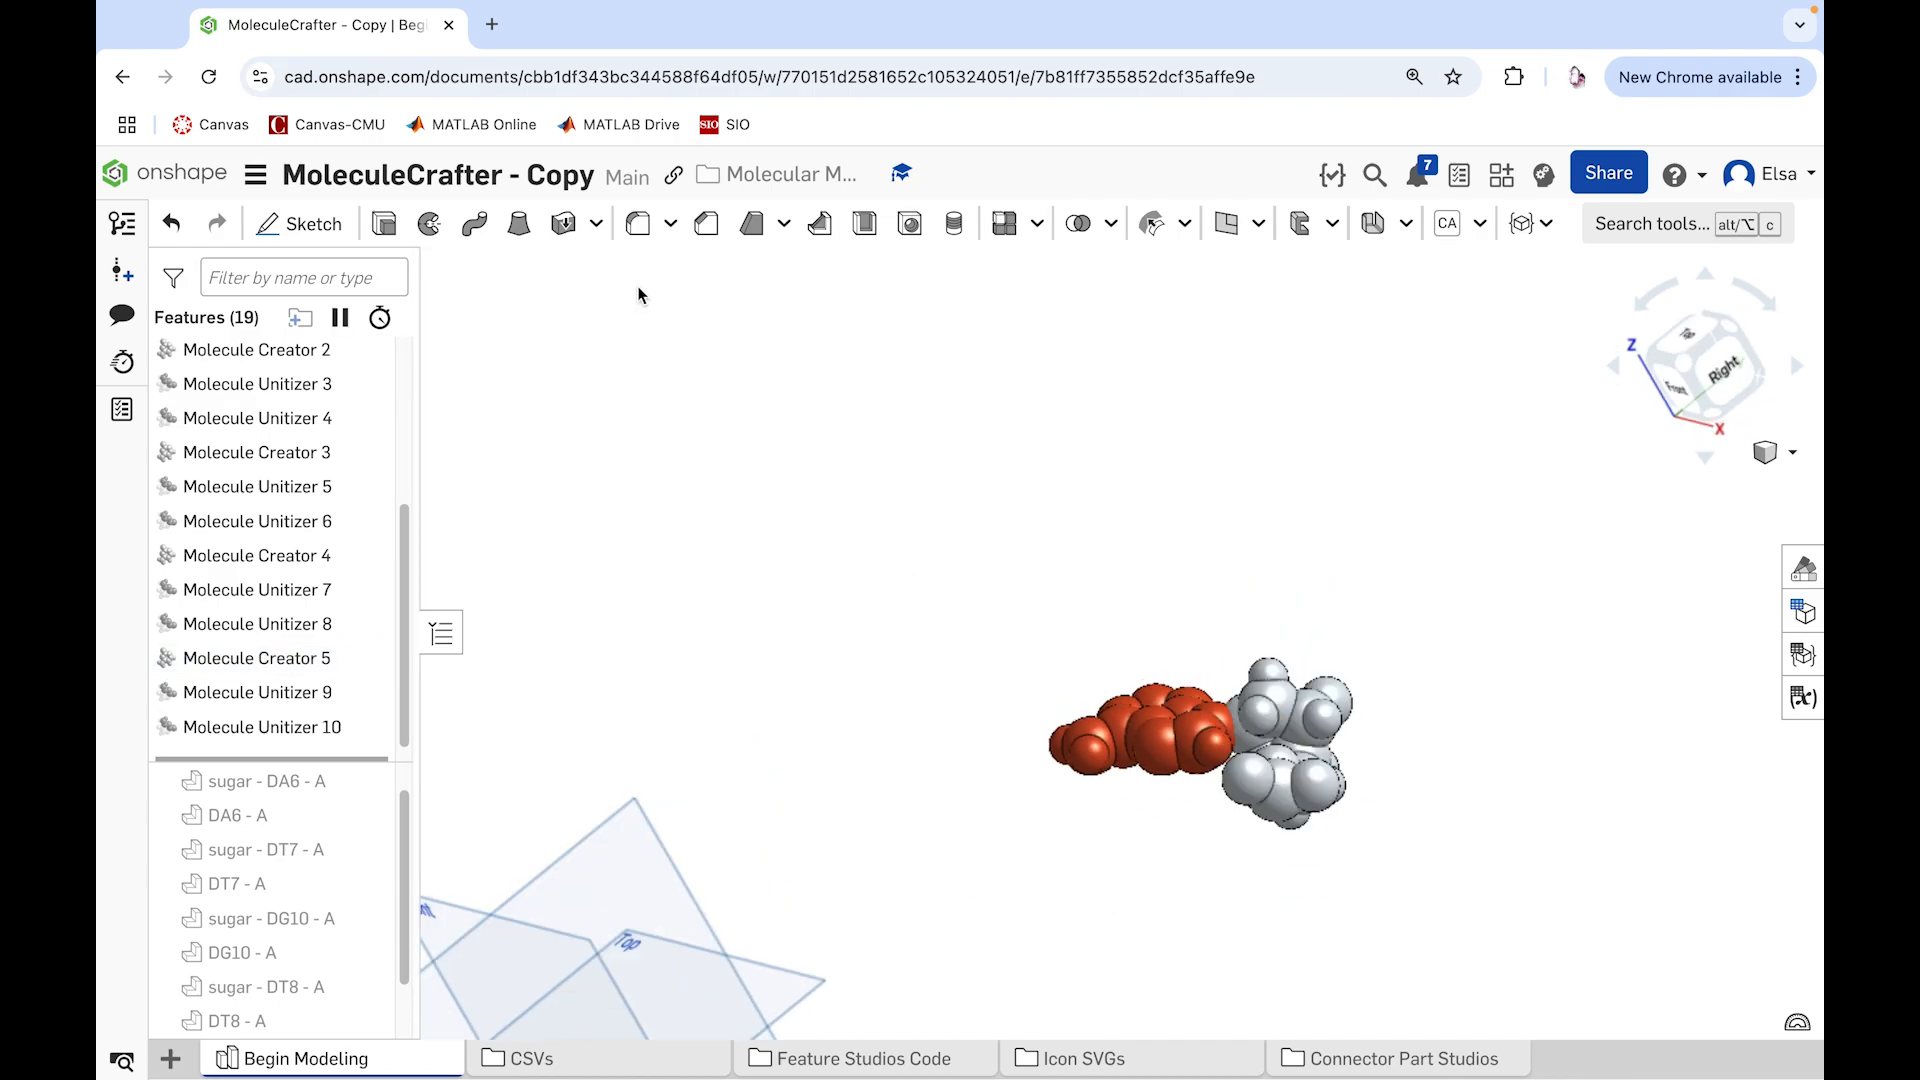
# Step: Rename the fifth molecule's sugar and base parts as "sugar - DA17 - B" and "DA17 - B"
pyautogui.scroll(-2, 280, 899)
pyautogui.rightClick(240, 988)
pyautogui.click(389, 530)
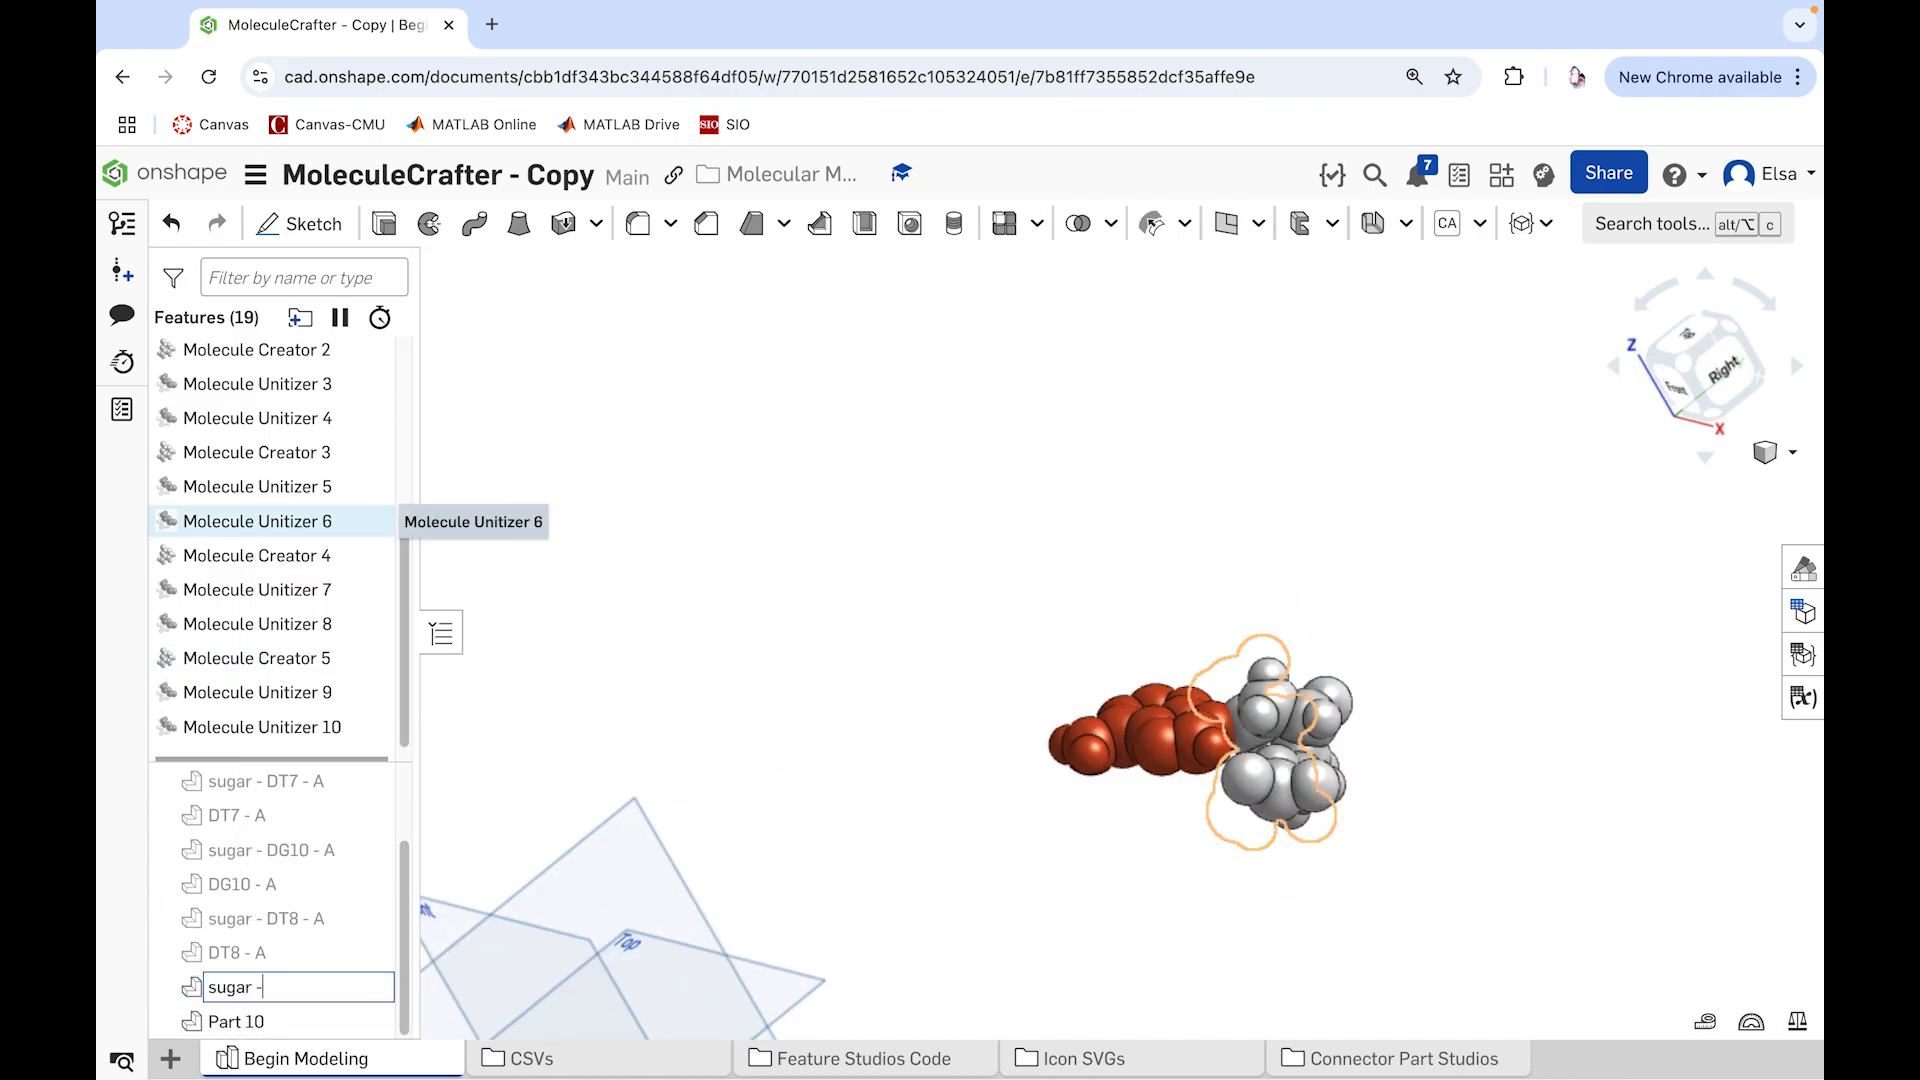
pyautogui.write('sugar - DA17 ')
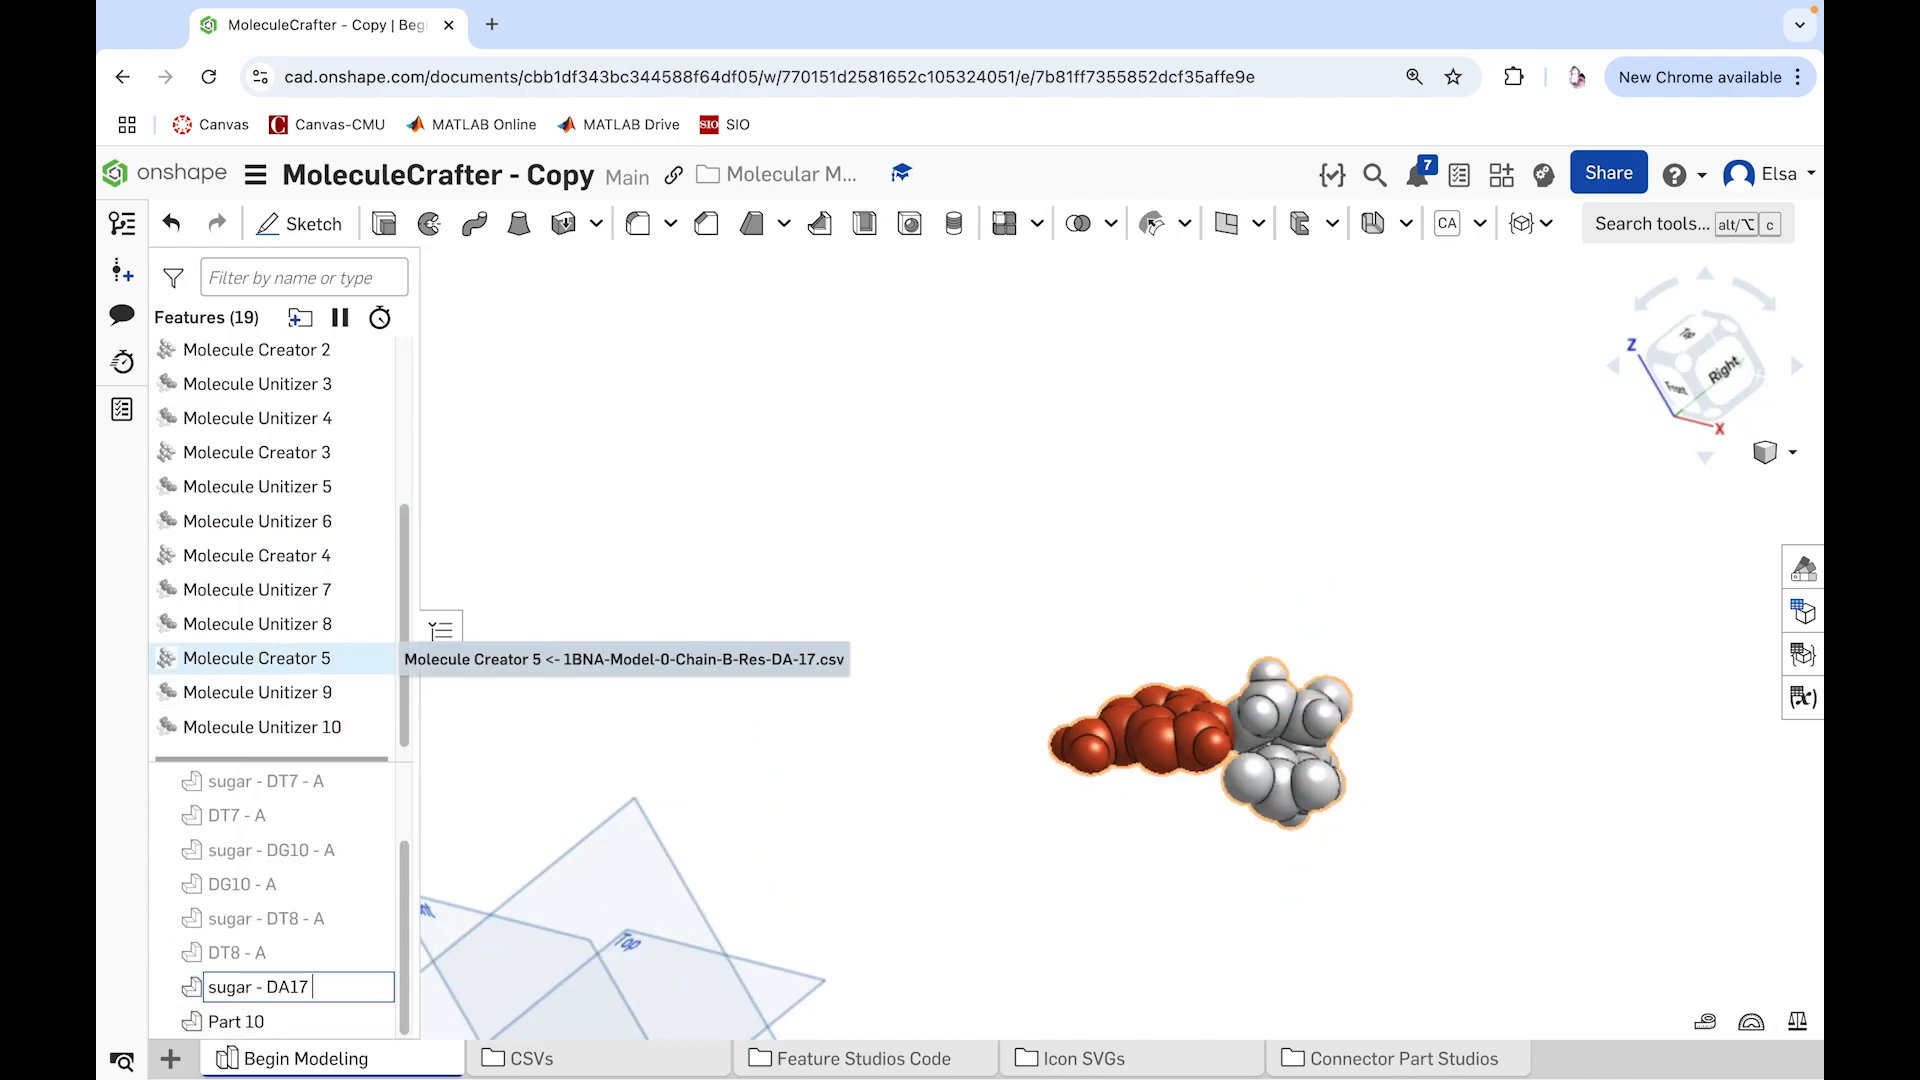
pyautogui.write('- B')
pyautogui.press('Return')
pyautogui.rightClick(257, 1026)
pyautogui.click(369, 561)
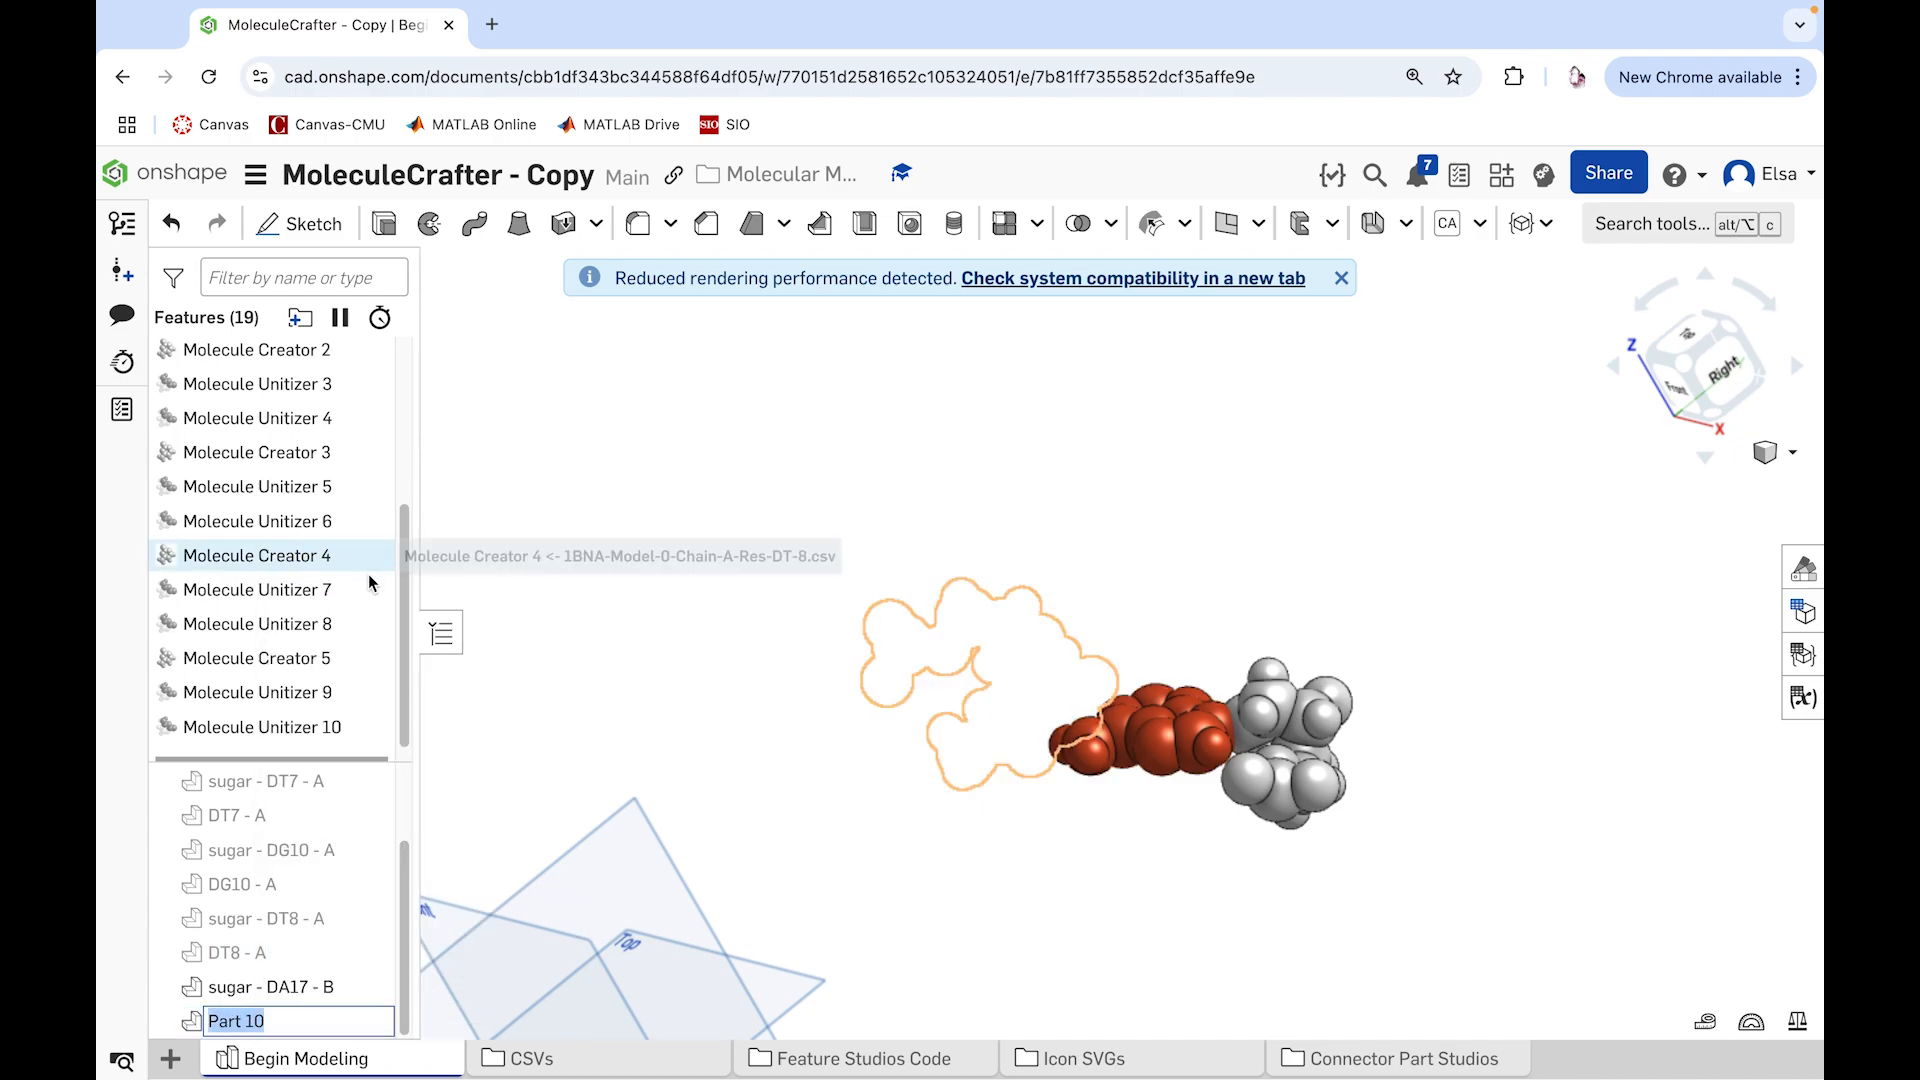
pyautogui.write('DA17 - B')
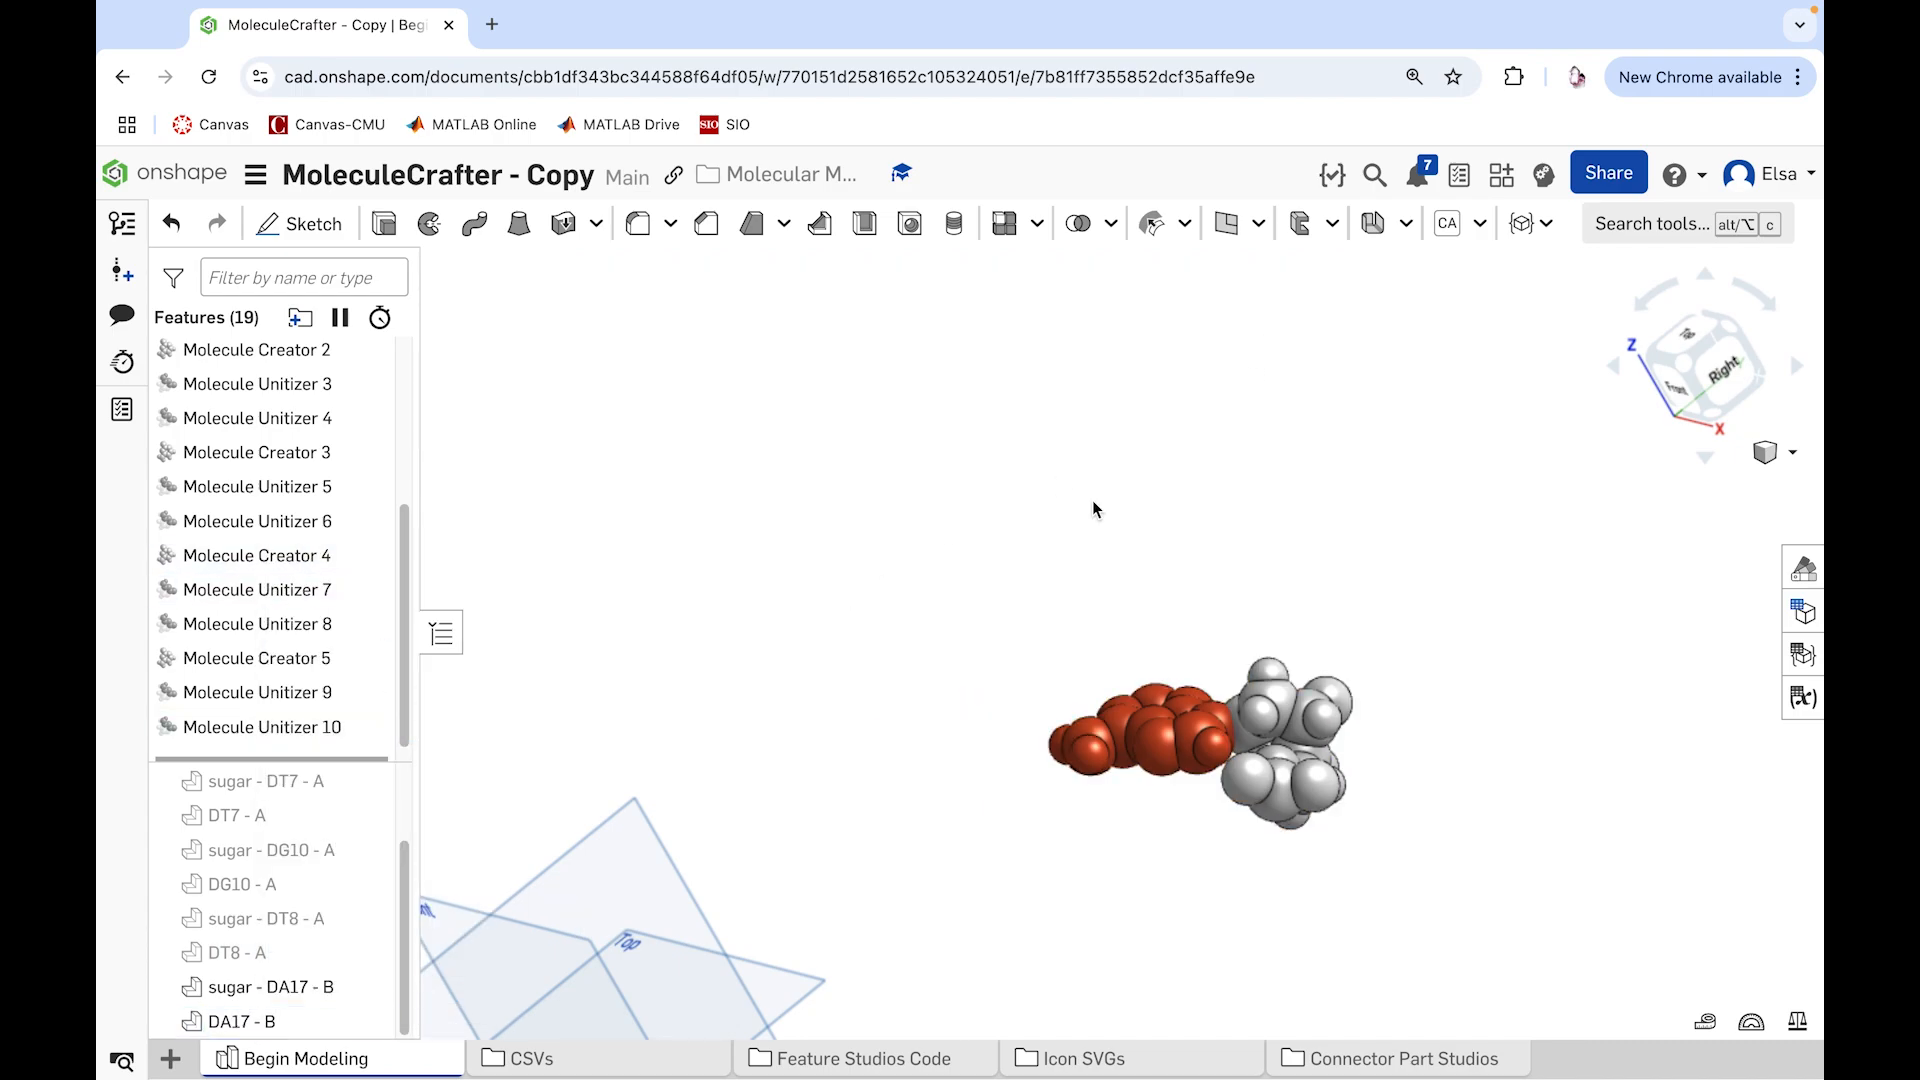
pyautogui.press('Return')
# Step: Create a sixth molecule with the Molecule Creator feature from 1BNA-Model-0-Chain-B-Res-DC-15.csv
pyautogui.click(1480, 223)
pyautogui.click(1587, 266)
pyautogui.click(522, 343)
pyautogui.click(368, 733)
pyautogui.moveTo(945, 690); pyautogui.dragTo(949, 735, button='right')
pyautogui.click(731, 272)
# Step: Join the atoms of the sixth molecule's ring-shaped base with a Molecule Unitizer feature colored Yellow
pyautogui.moveTo(895, 625); pyautogui.dragTo(946, 752, button='right')
pyautogui.click(1545, 223)
pyautogui.click(1589, 312)
pyautogui.moveTo(879, 536); pyautogui.dragTo(1160, 780)
pyautogui.click(545, 727)
pyautogui.click(530, 904)
pyautogui.click(655, 269)
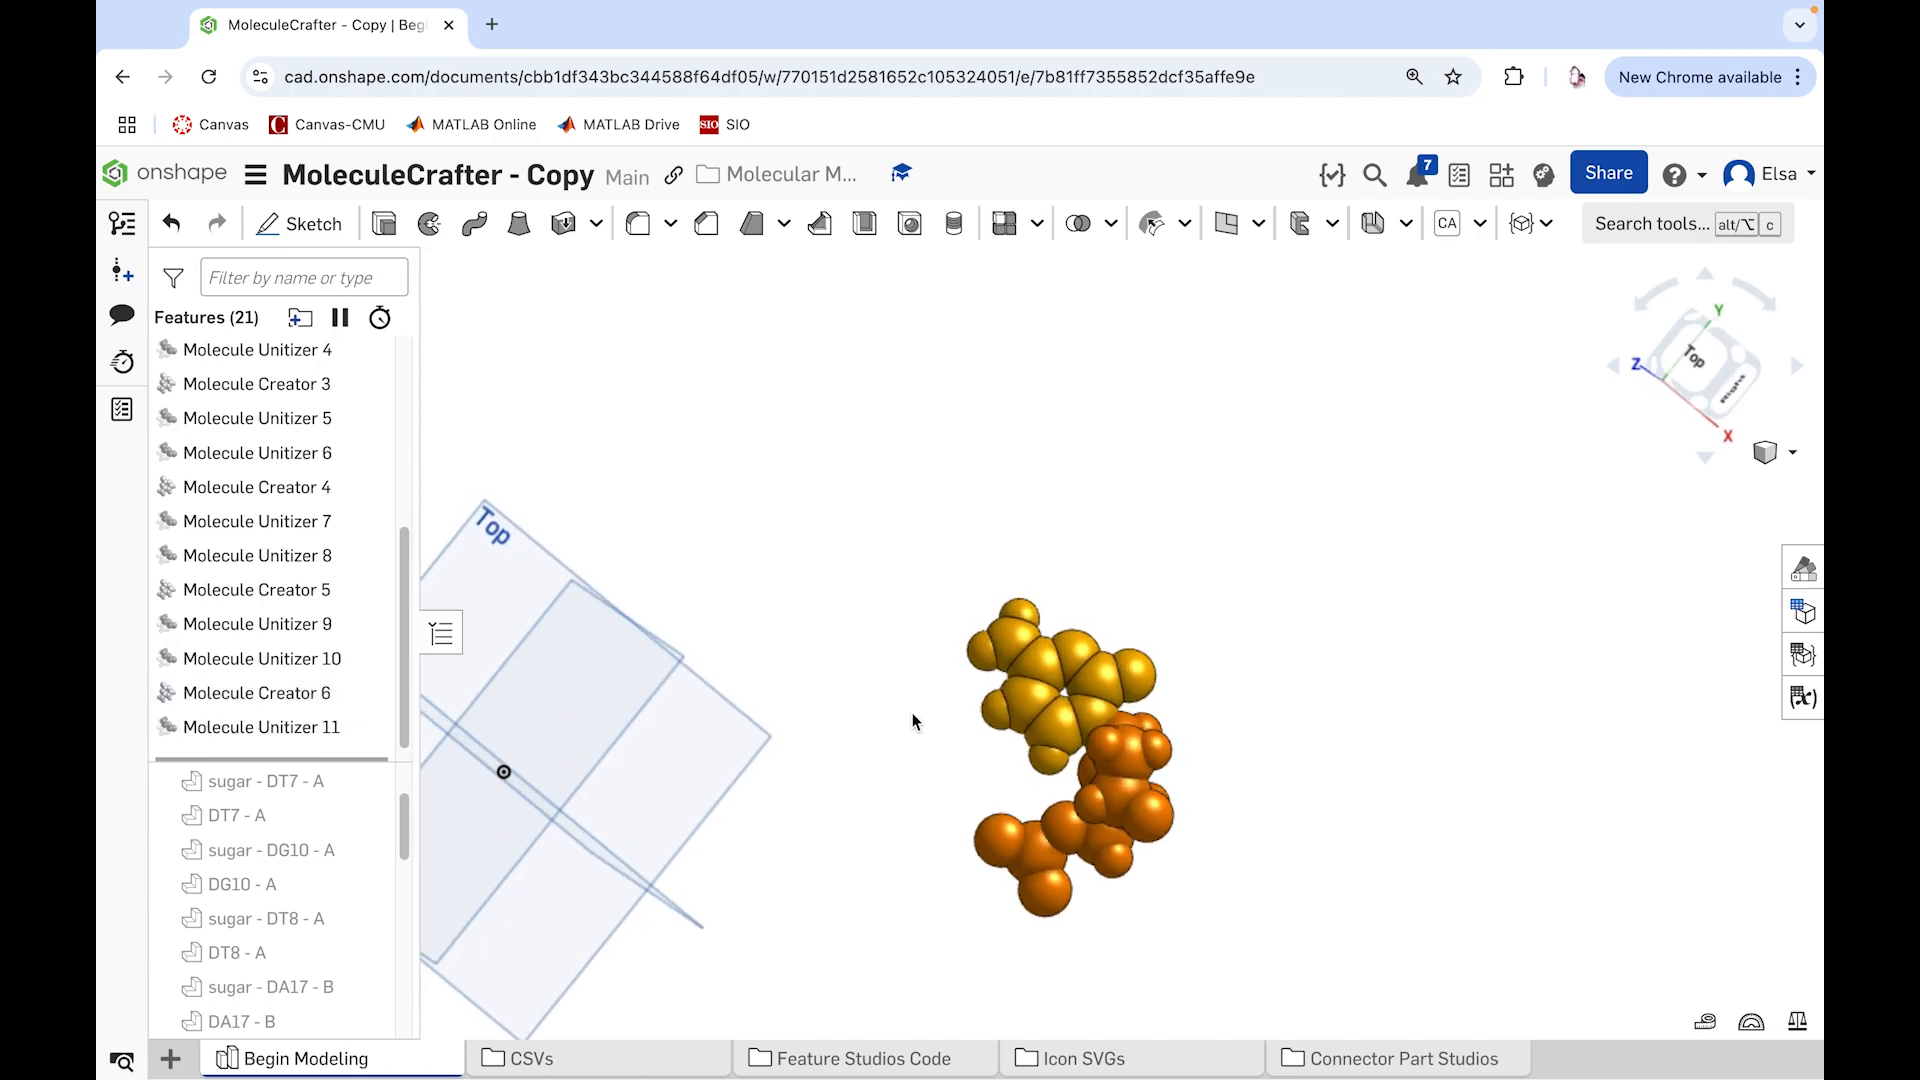
# Step: Join the sixth molecule's remaining orange sugar atoms with a Molecule Unitizer feature colored Light Gray
pyautogui.click(1546, 223)
pyautogui.click(1589, 316)
pyautogui.moveTo(1305, 985); pyautogui.dragTo(975, 800)
pyautogui.click(1128, 750)
pyautogui.moveTo(1264, 748); pyautogui.dragTo(1170, 755, button='right')
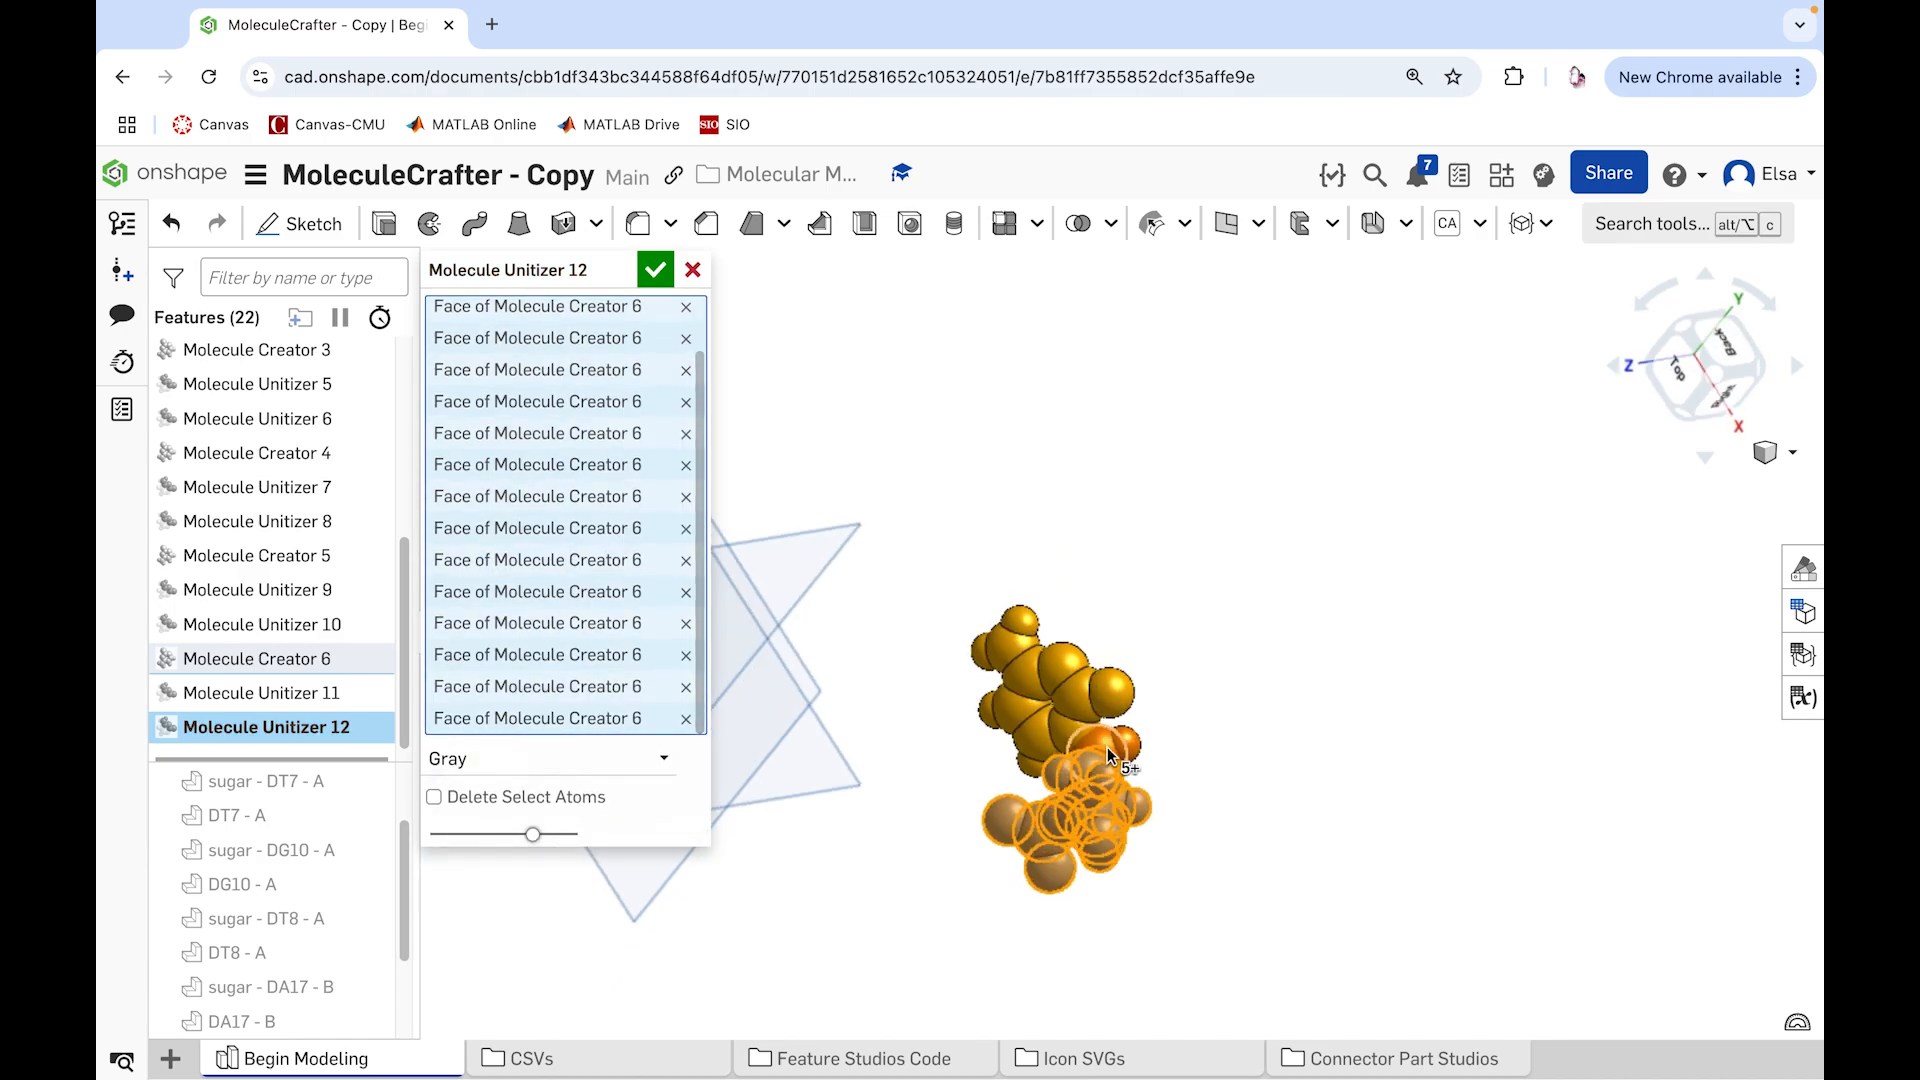
pyautogui.click(1121, 756)
pyautogui.moveTo(1330, 744); pyautogui.dragTo(1390, 697, button='right')
pyautogui.click(550, 758)
pyautogui.click(490, 827)
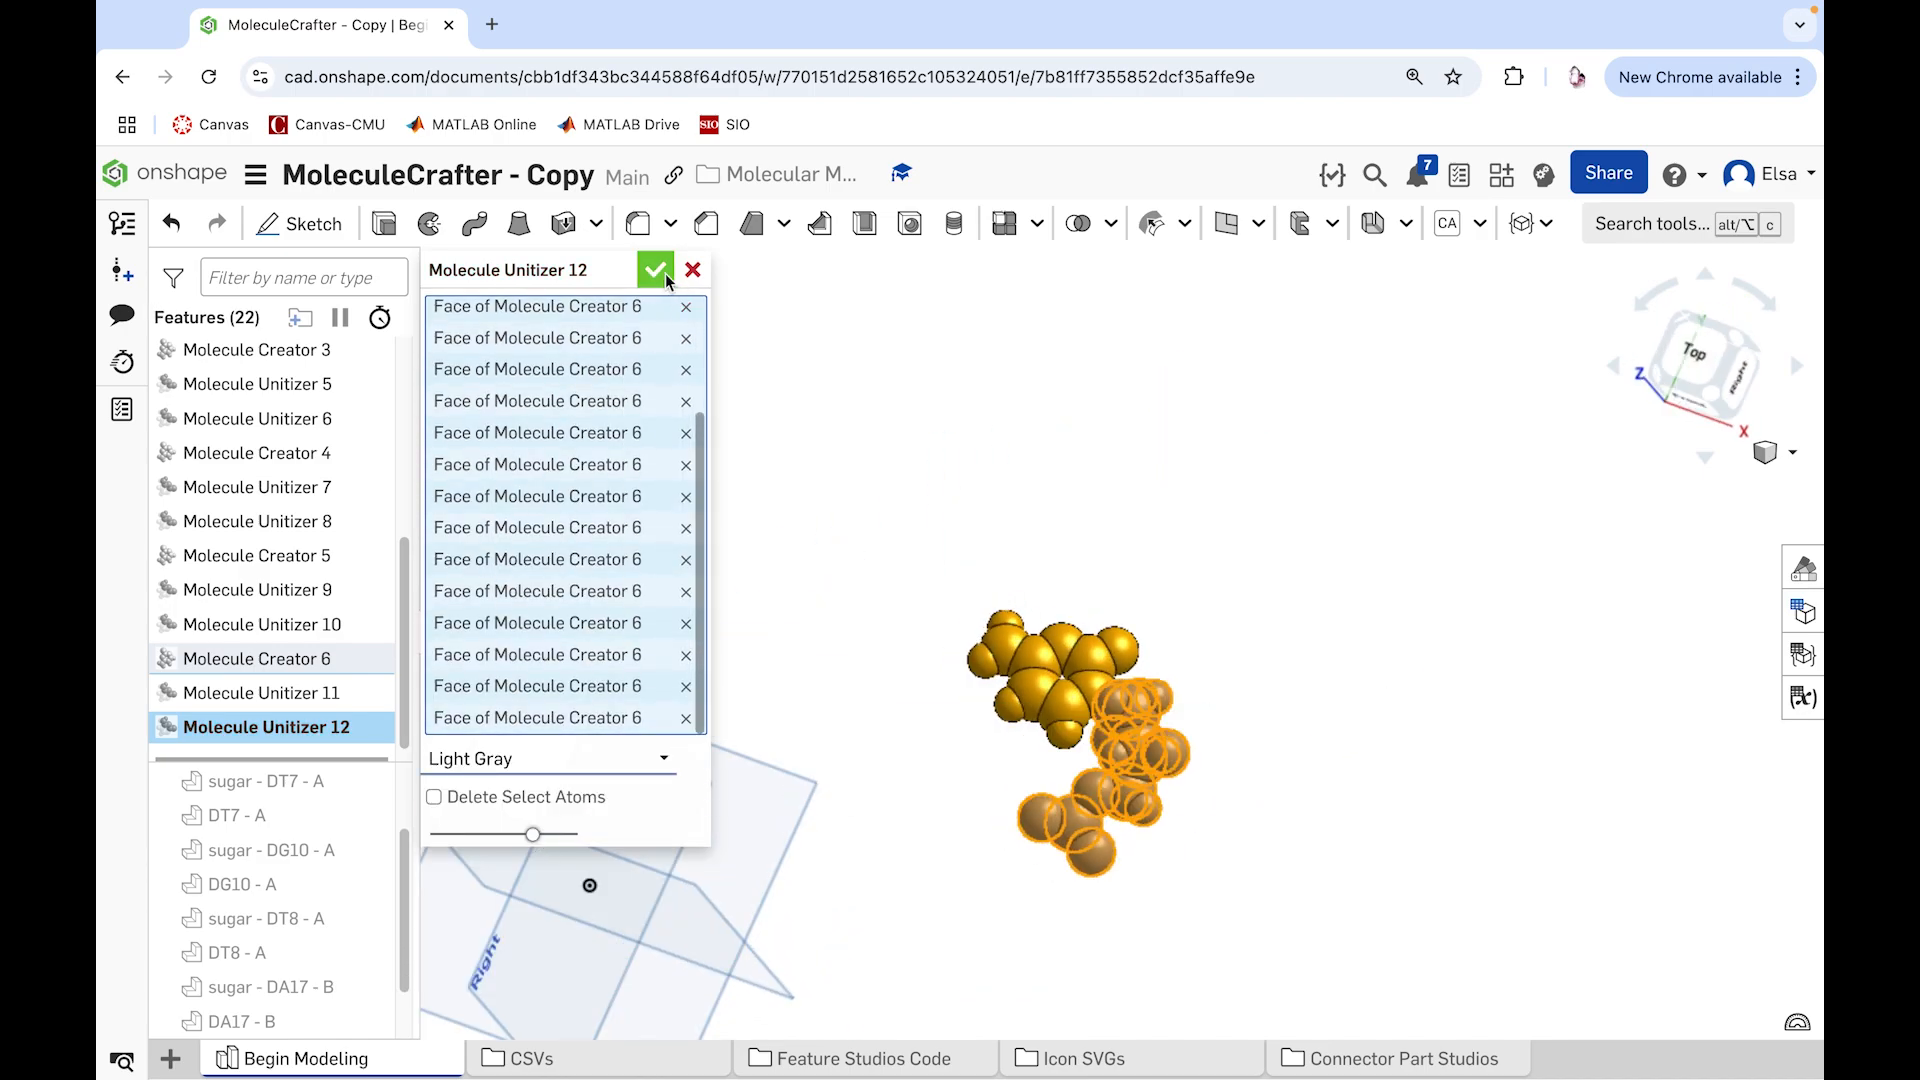
pyautogui.click(655, 269)
# Step: Rename the sixth molecule's sugar and base parts as "sugar - DC15 - B" and "DC15 - B"
pyautogui.rightClick(273, 984)
pyautogui.click(440, 514)
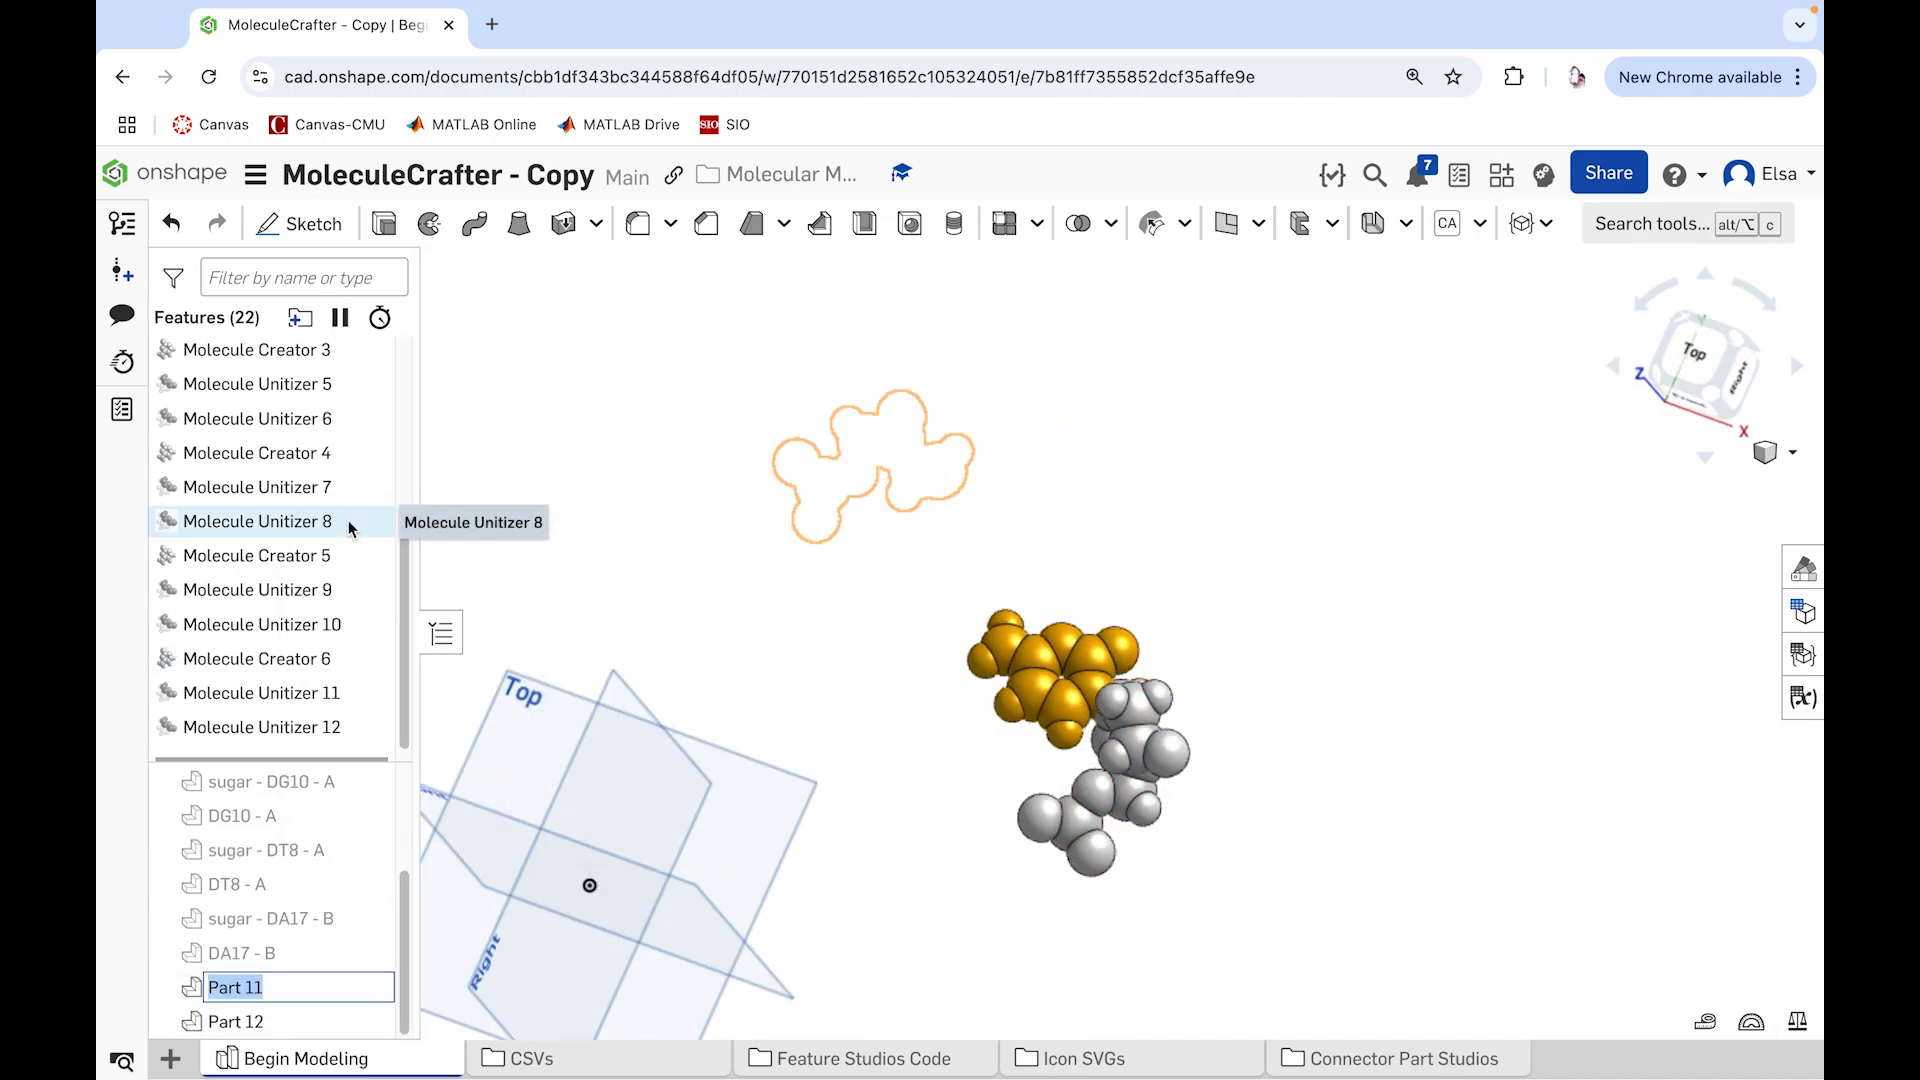
pyautogui.press('BackSpace')
pyautogui.write('sugar - DC')
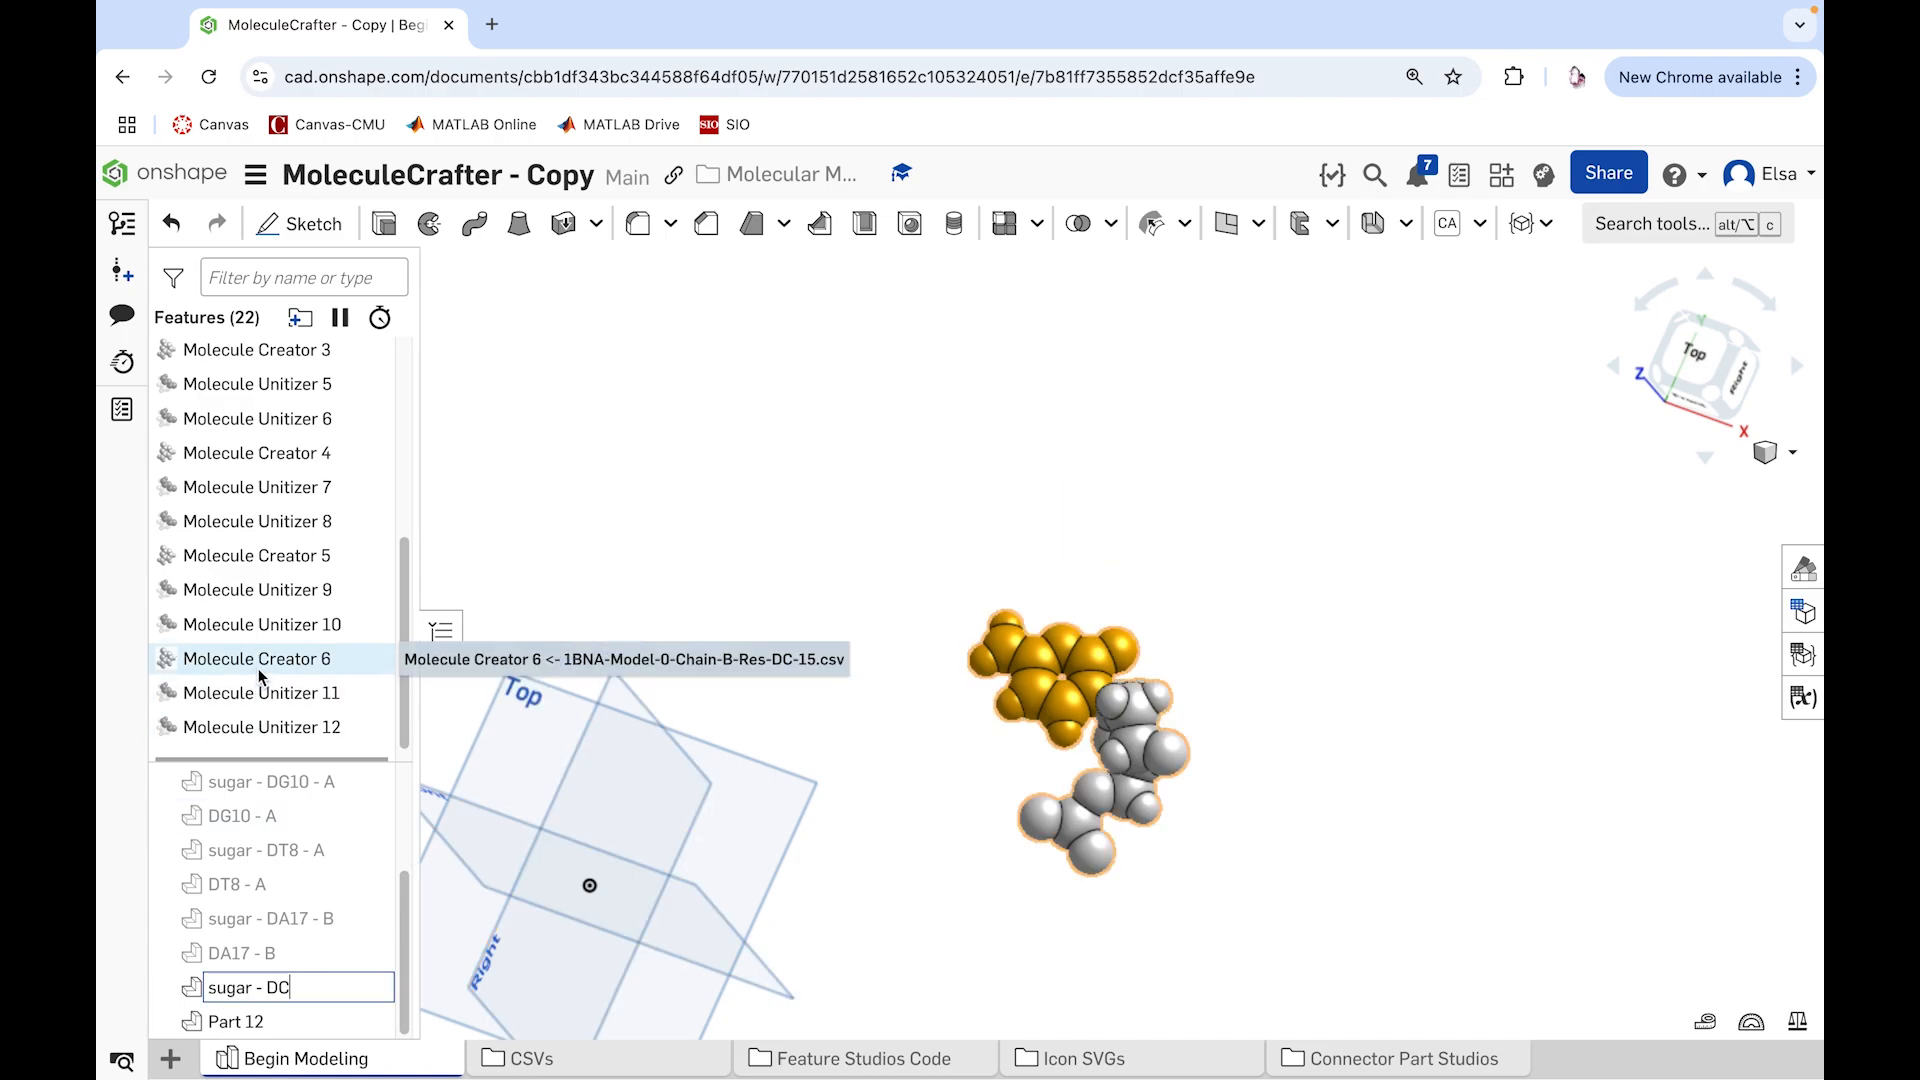
pyautogui.write('15 - B')
pyautogui.rightClick(290, 1021)
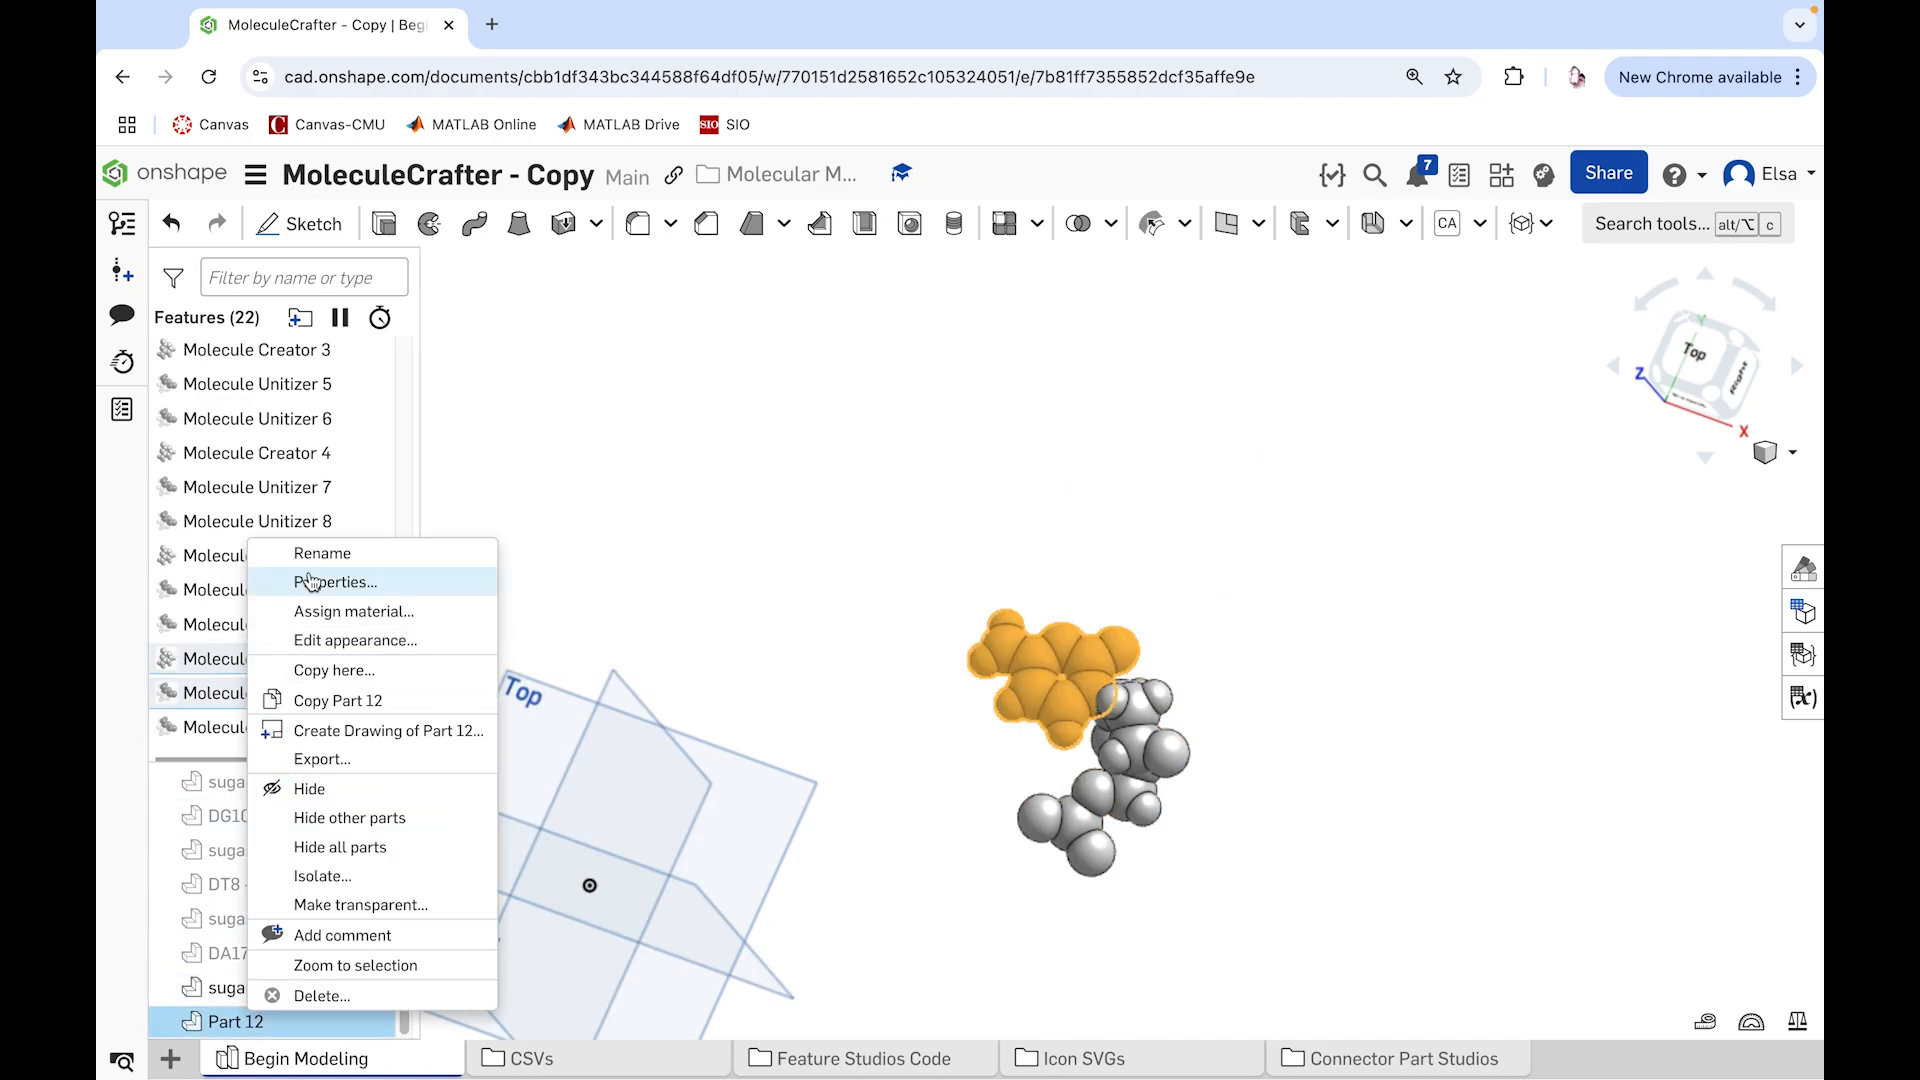
pyautogui.click(343, 548)
pyautogui.press('Return')
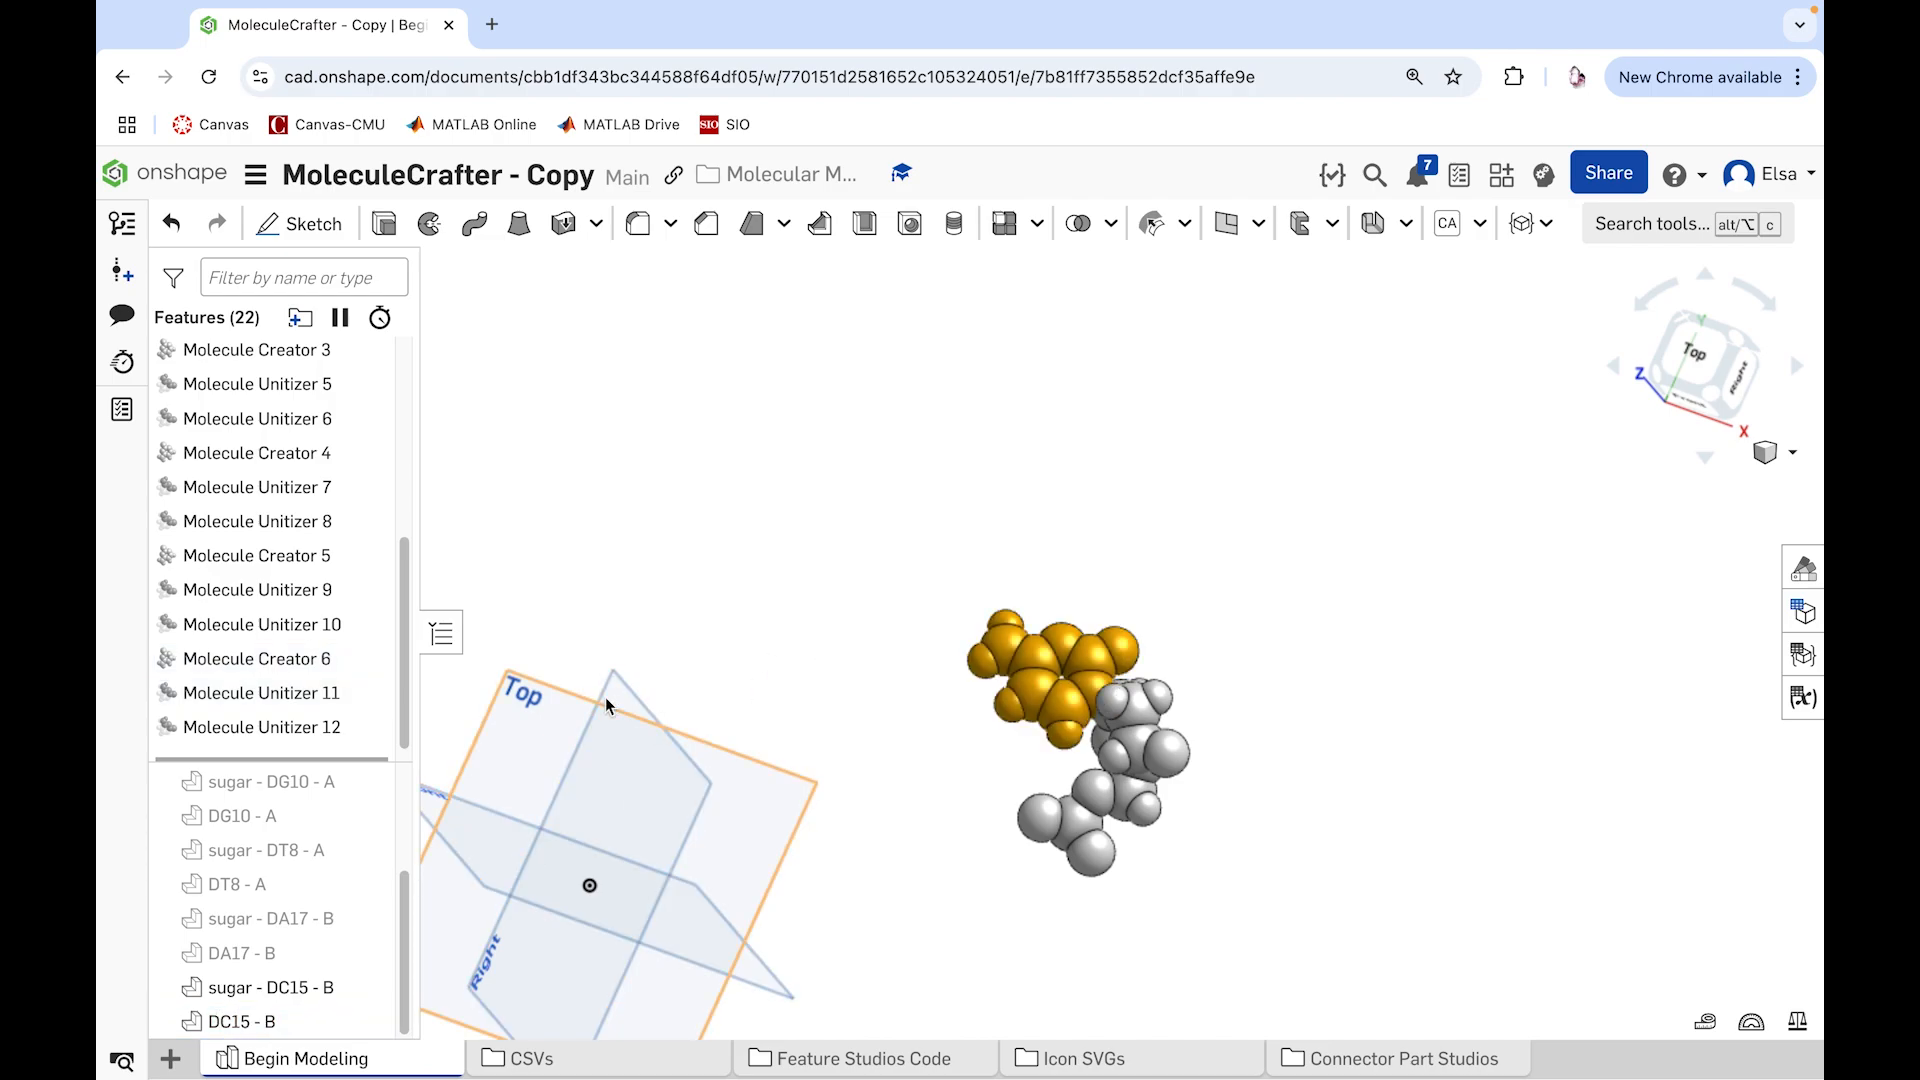
# Step: Show all hidden sugar and base parts of the other five molecules, from DA17 - B back to sugar - DA6 - A
pyautogui.click(368, 781)
pyautogui.click(368, 815)
pyautogui.click(368, 849)
pyautogui.click(368, 883)
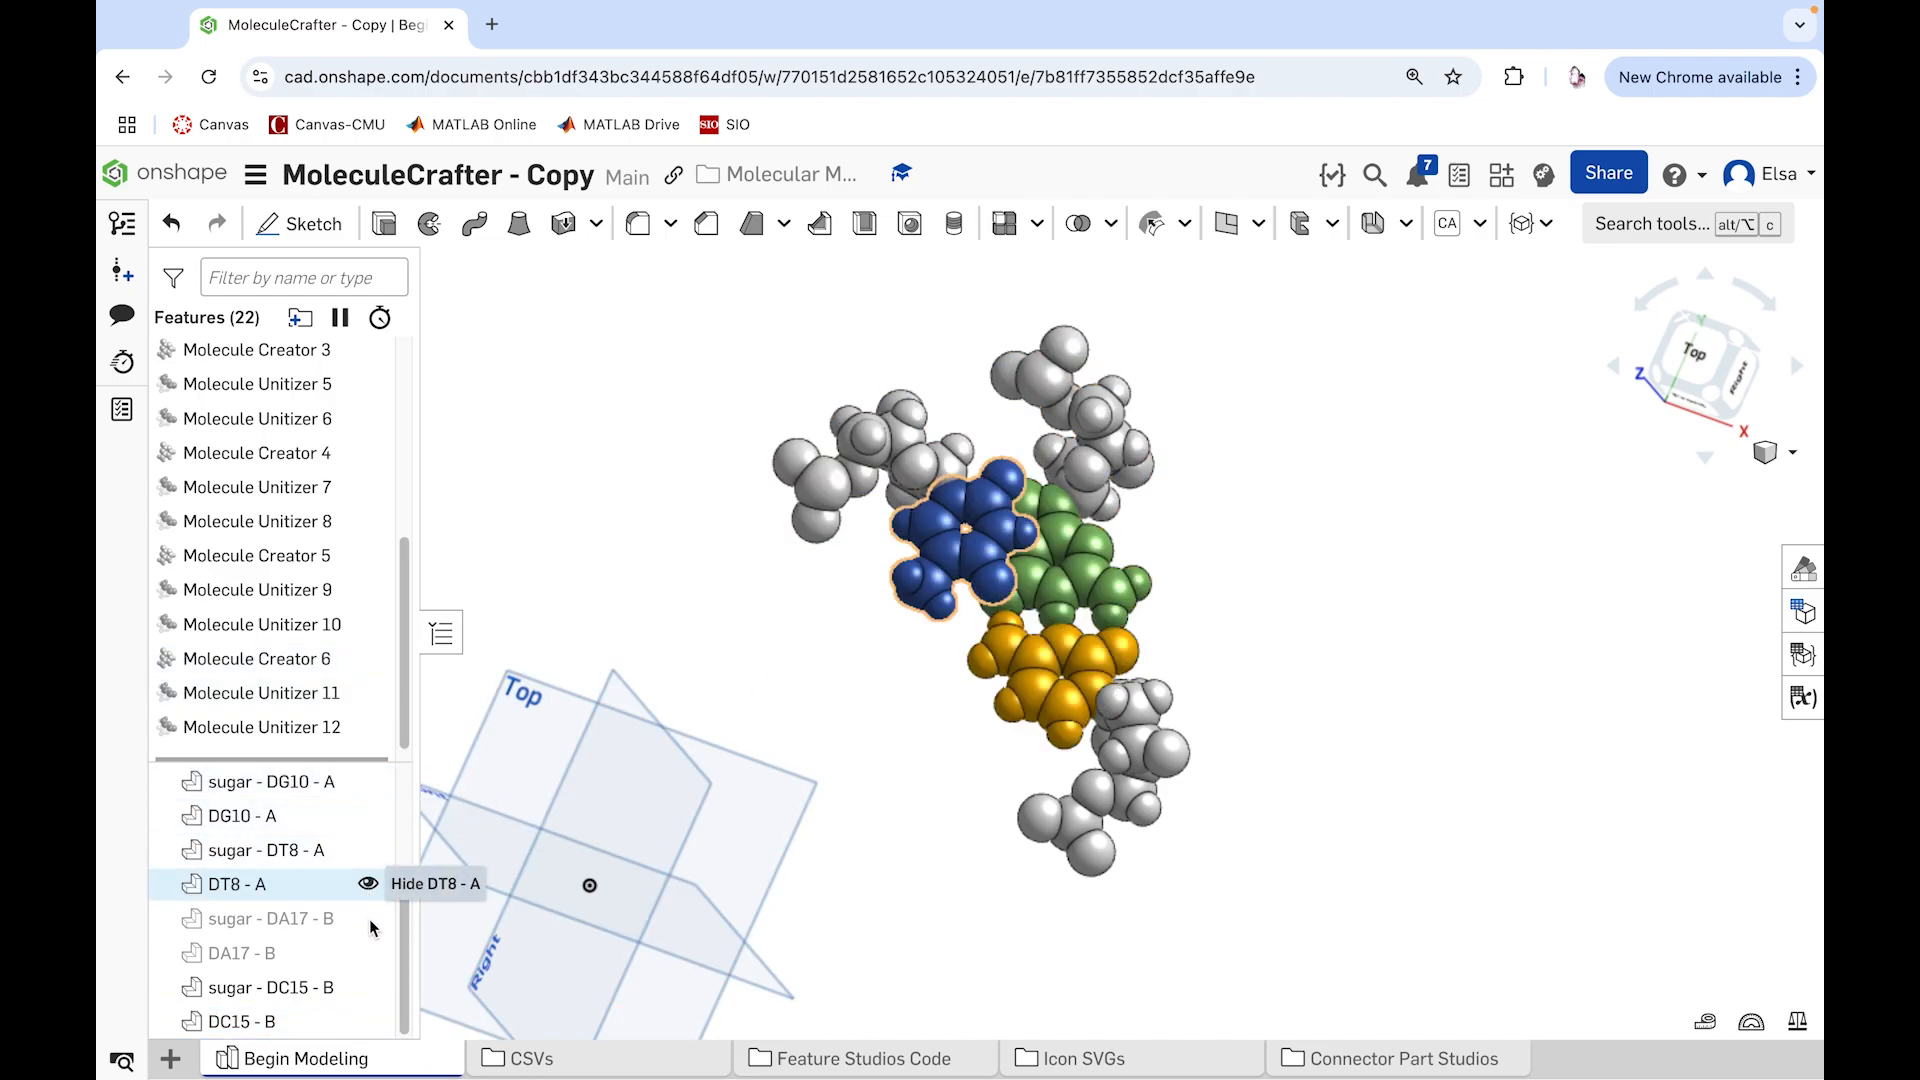
pyautogui.click(368, 918)
pyautogui.click(368, 952)
pyautogui.scroll(3, 378, 880)
pyautogui.click(368, 824)
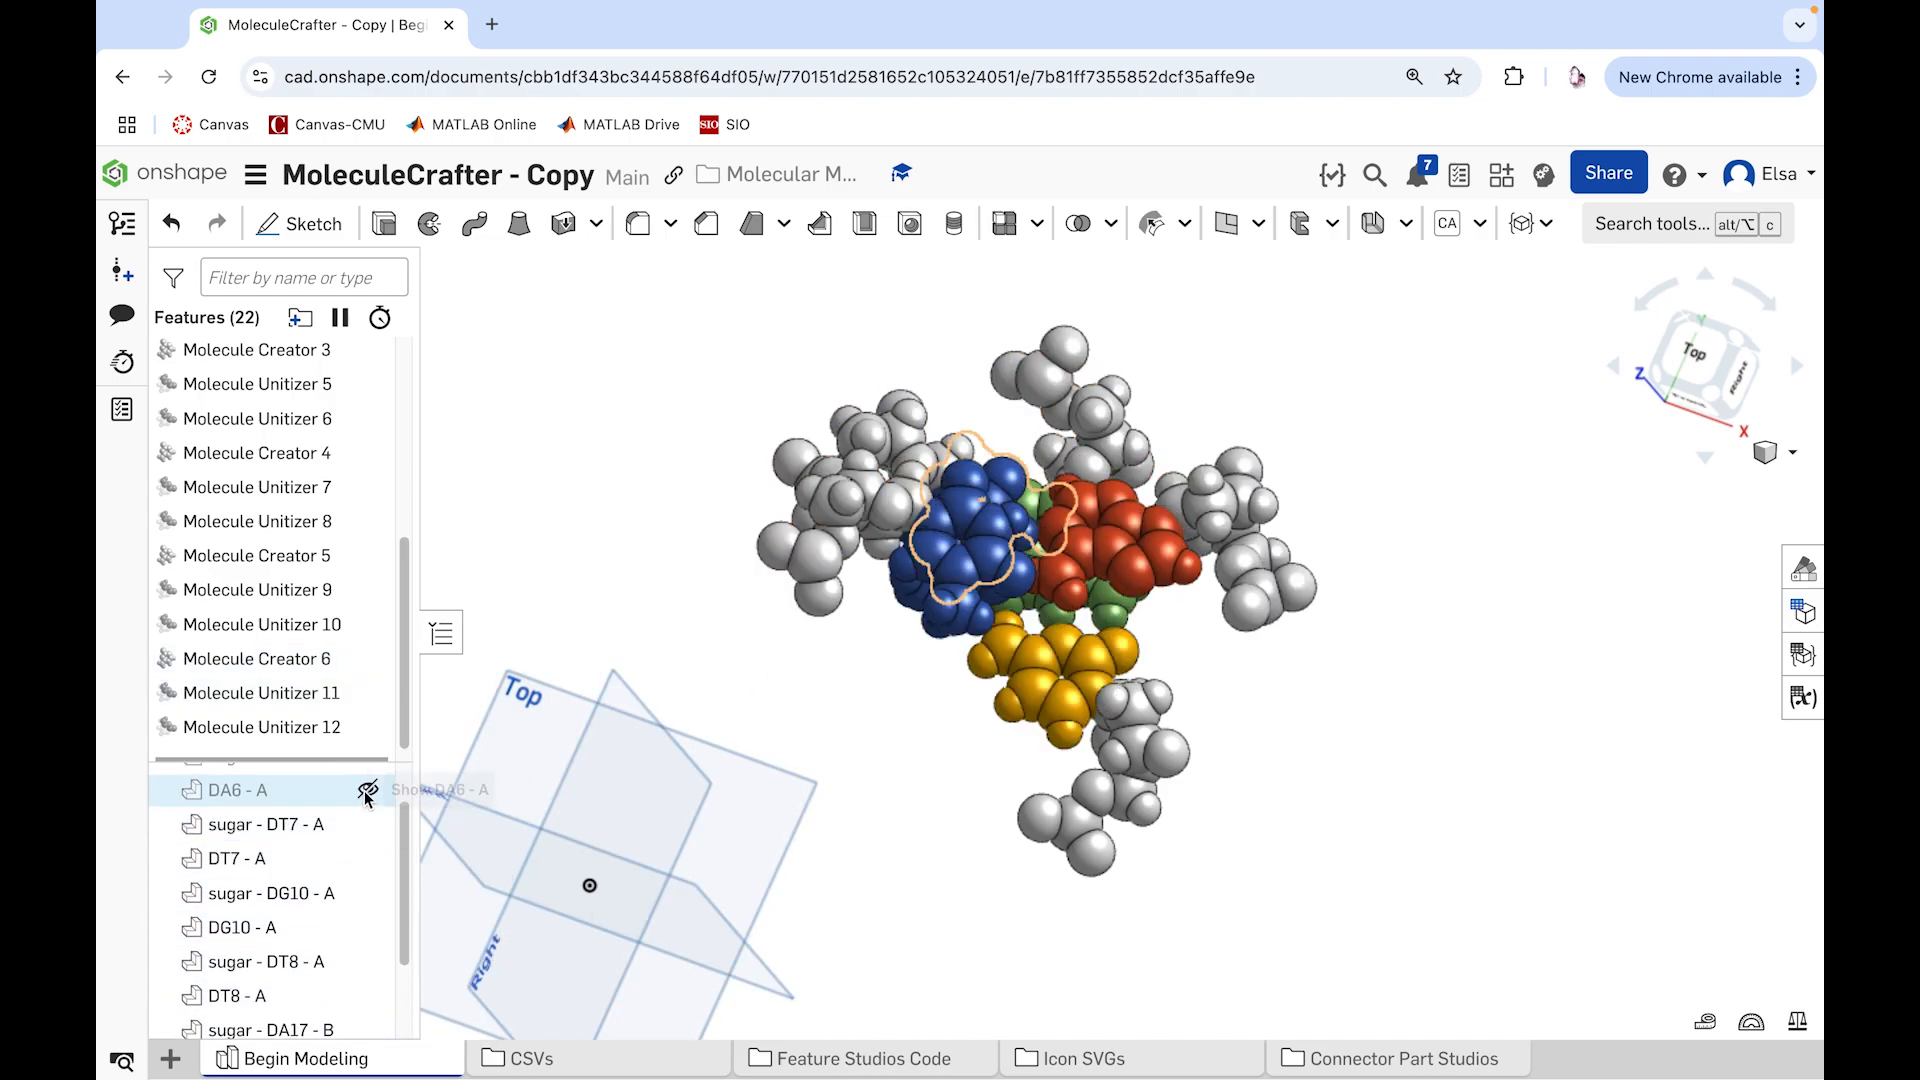
pyautogui.click(368, 790)
pyautogui.scroll(1, 380, 799)
pyautogui.click(368, 814)
pyautogui.moveTo(910, 670); pyautogui.dragTo(608, 430, button='right')
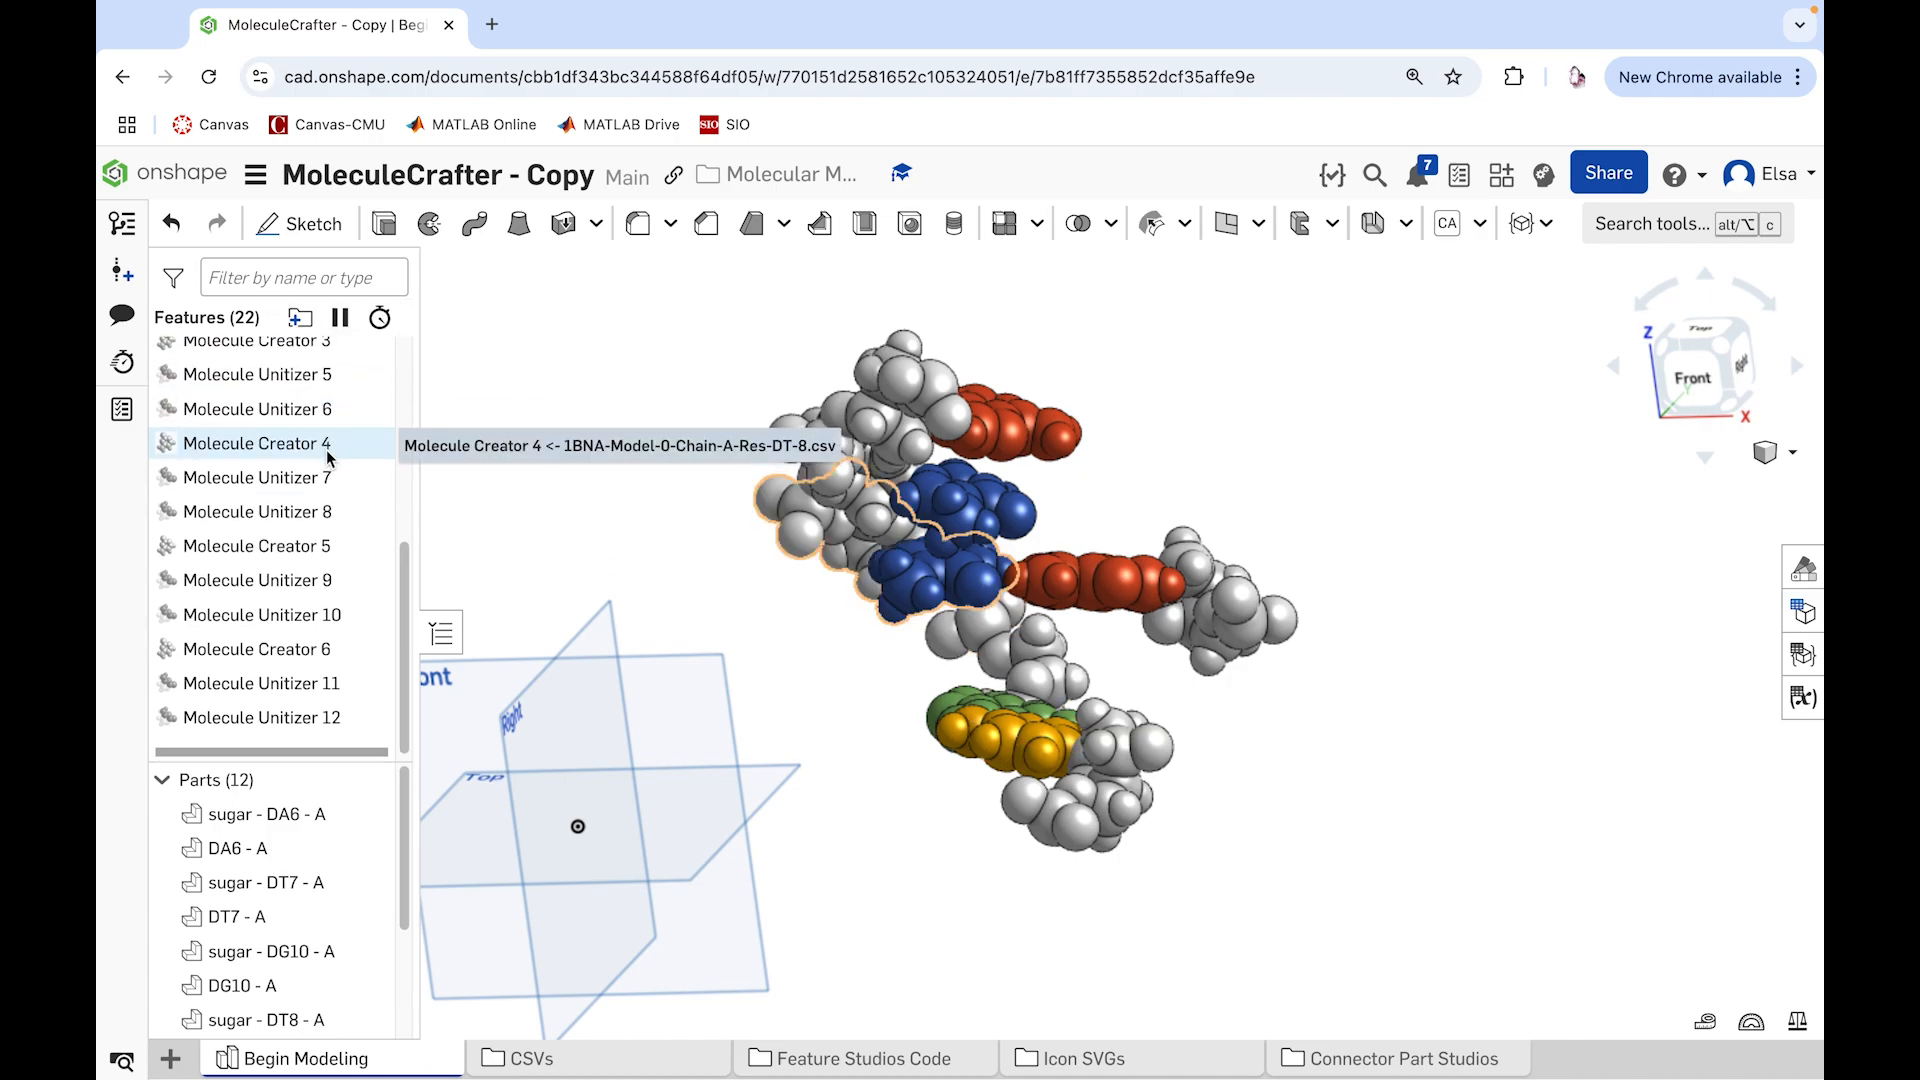
# Step: Create a new feature folder named "Molecule Creators"
pyautogui.scroll(4, 322, 460)
pyautogui.click(299, 317)
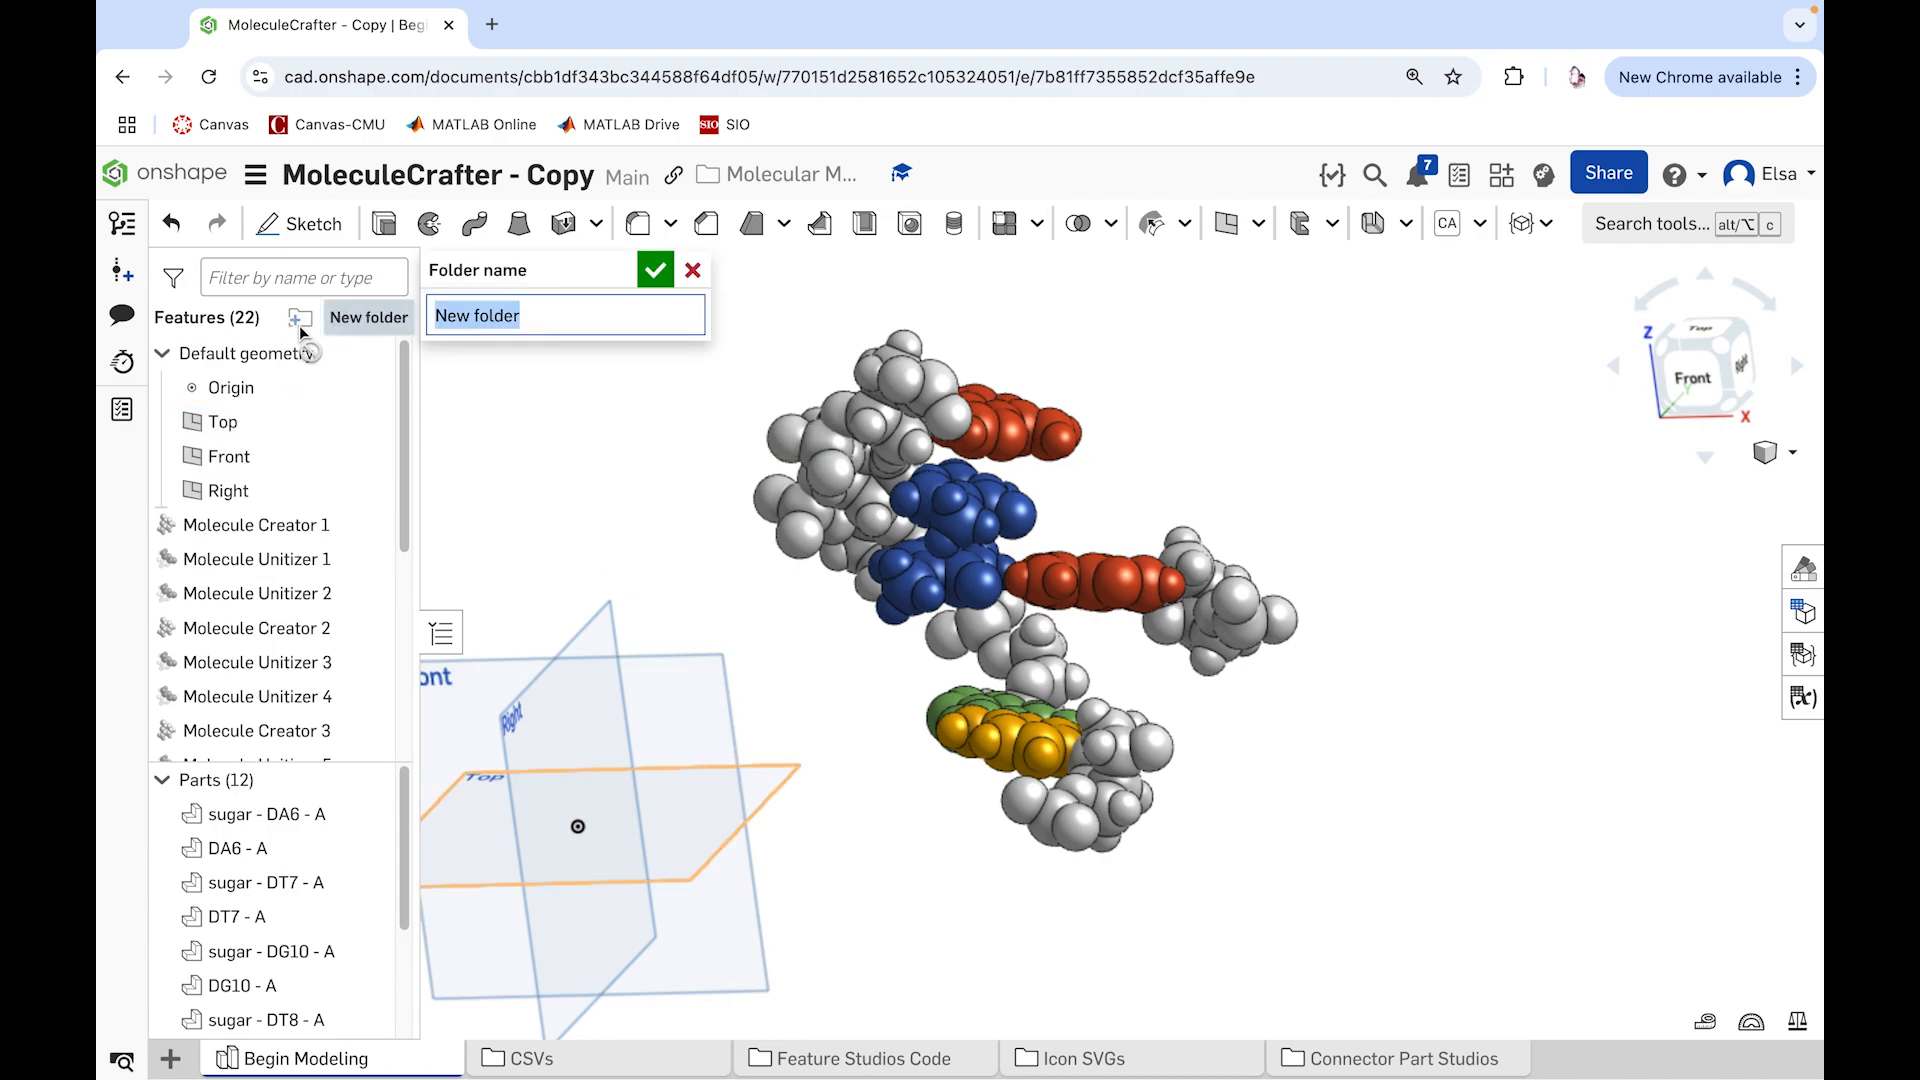
pyautogui.write('Mole')
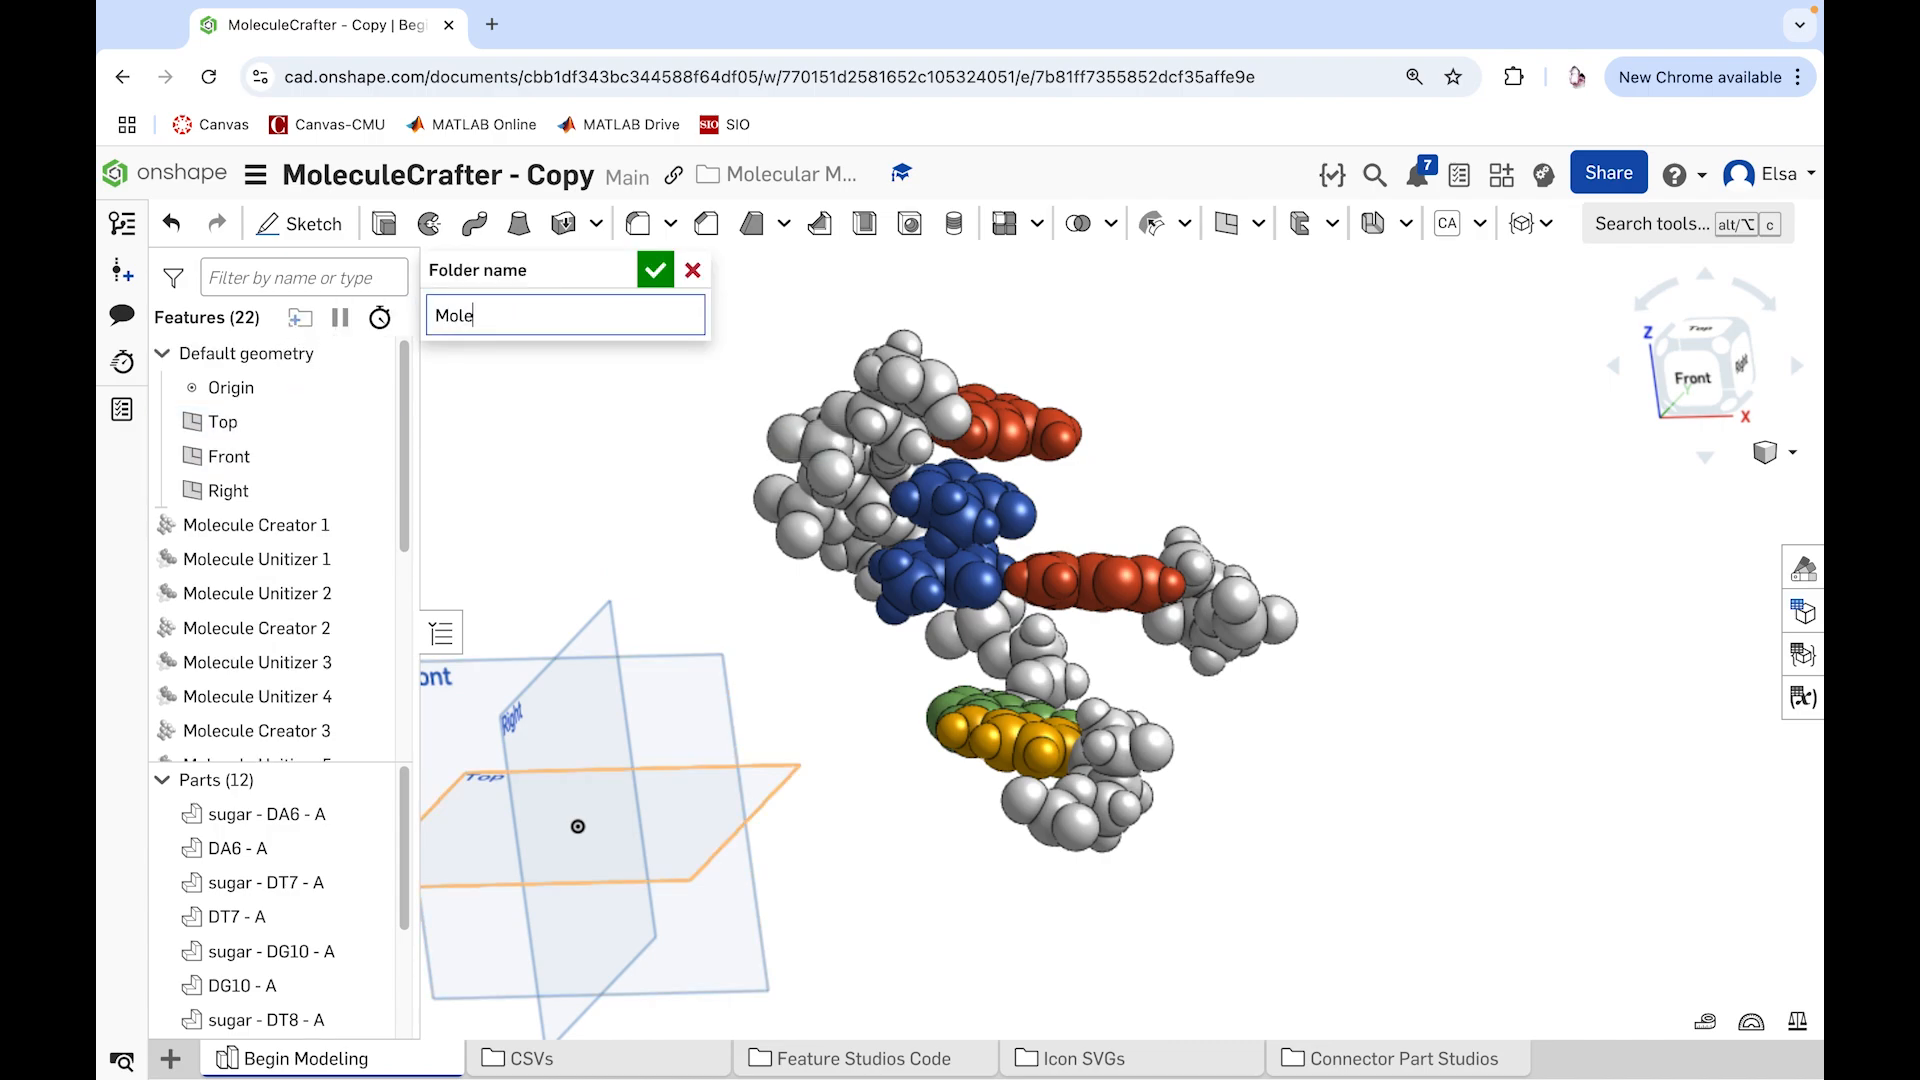
pyautogui.write('ulceecule')
pyautogui.press('BackSpace')
pyautogui.press('BackSpace')
pyautogui.press('BackSpace')
pyautogui.press('BackSpace')
pyautogui.press('BackSpace')
pyautogui.write('cule Creators')
pyautogui.press('Return')
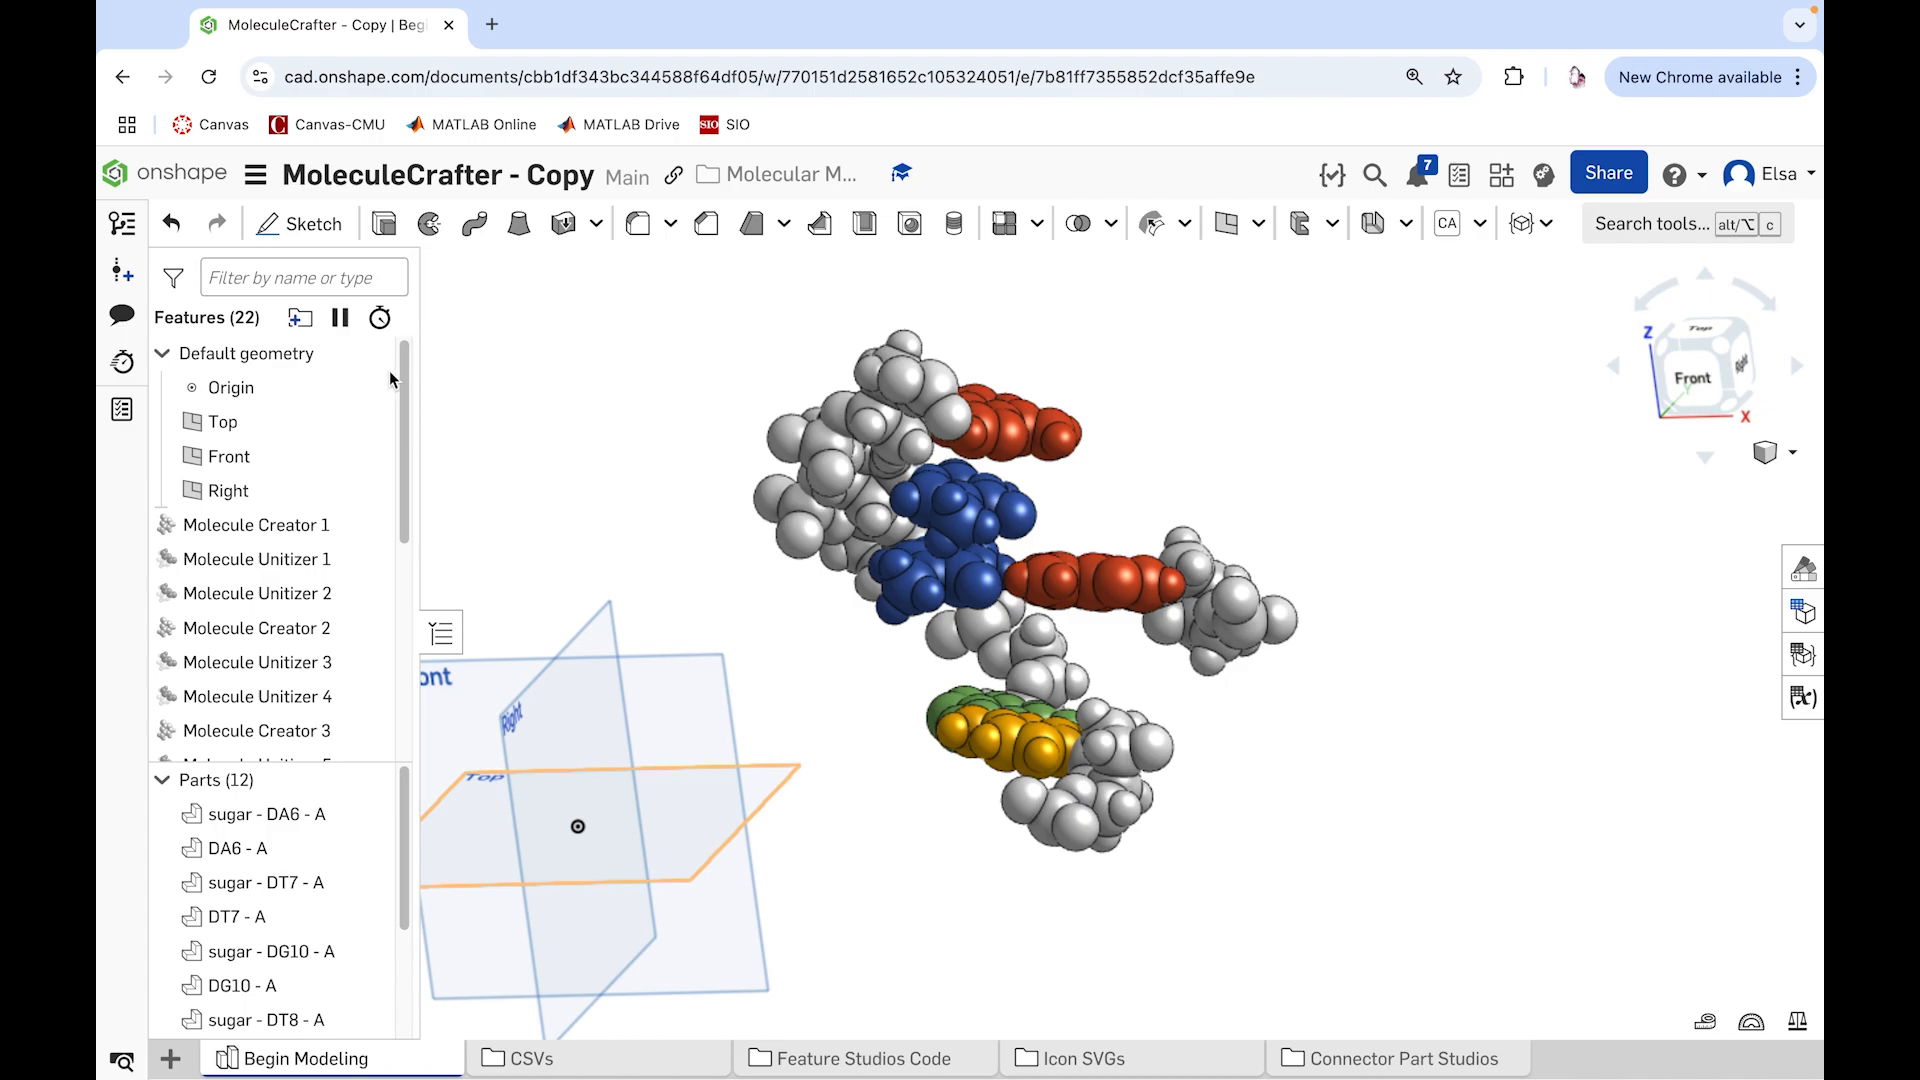
# Step: Move all Molecule Creator and Molecule Unitizer features, from Molecule Creator 1 through Molecule Unitizer 12, into the "Molecule Creators" folder
pyautogui.scroll(-5, 405, 400)
pyautogui.scroll(5, 300, 550)
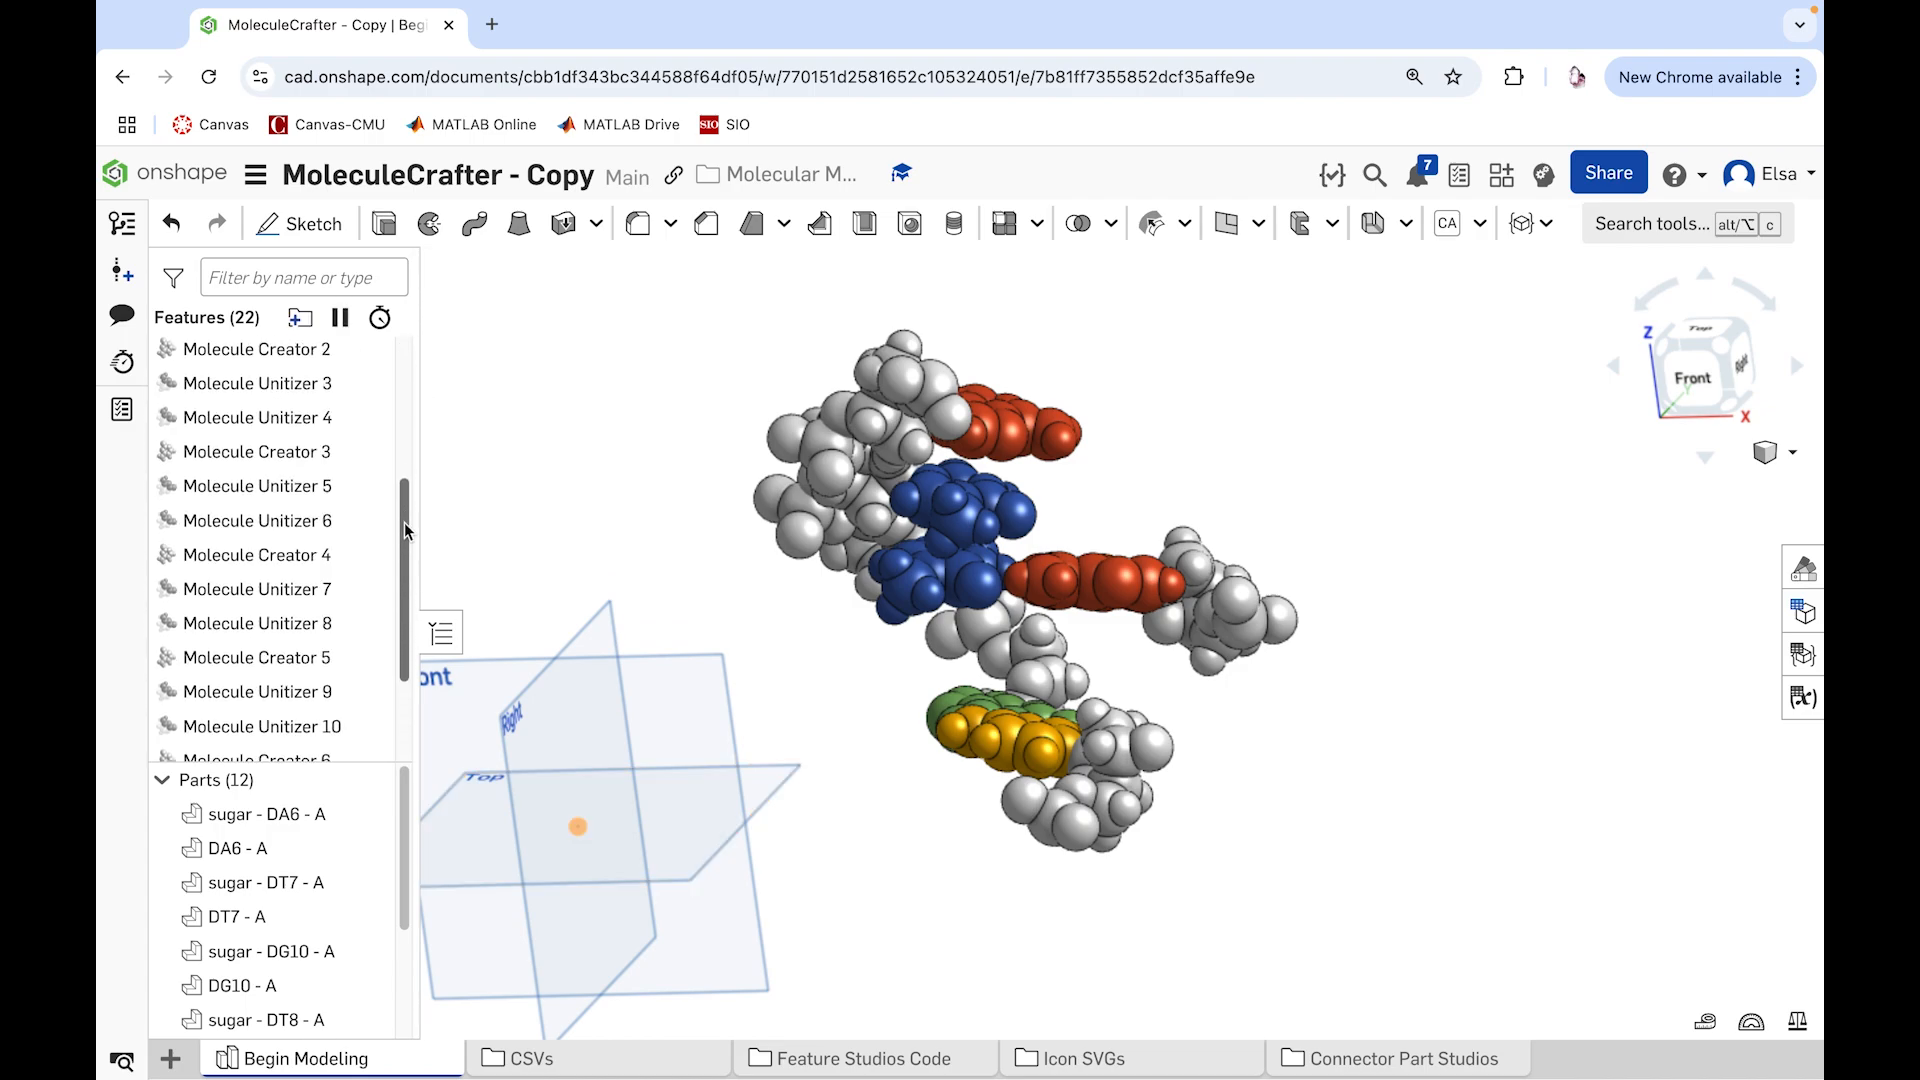
pyautogui.click(268, 436)
pyautogui.moveTo(322, 466); pyautogui.dragTo(378, 691)
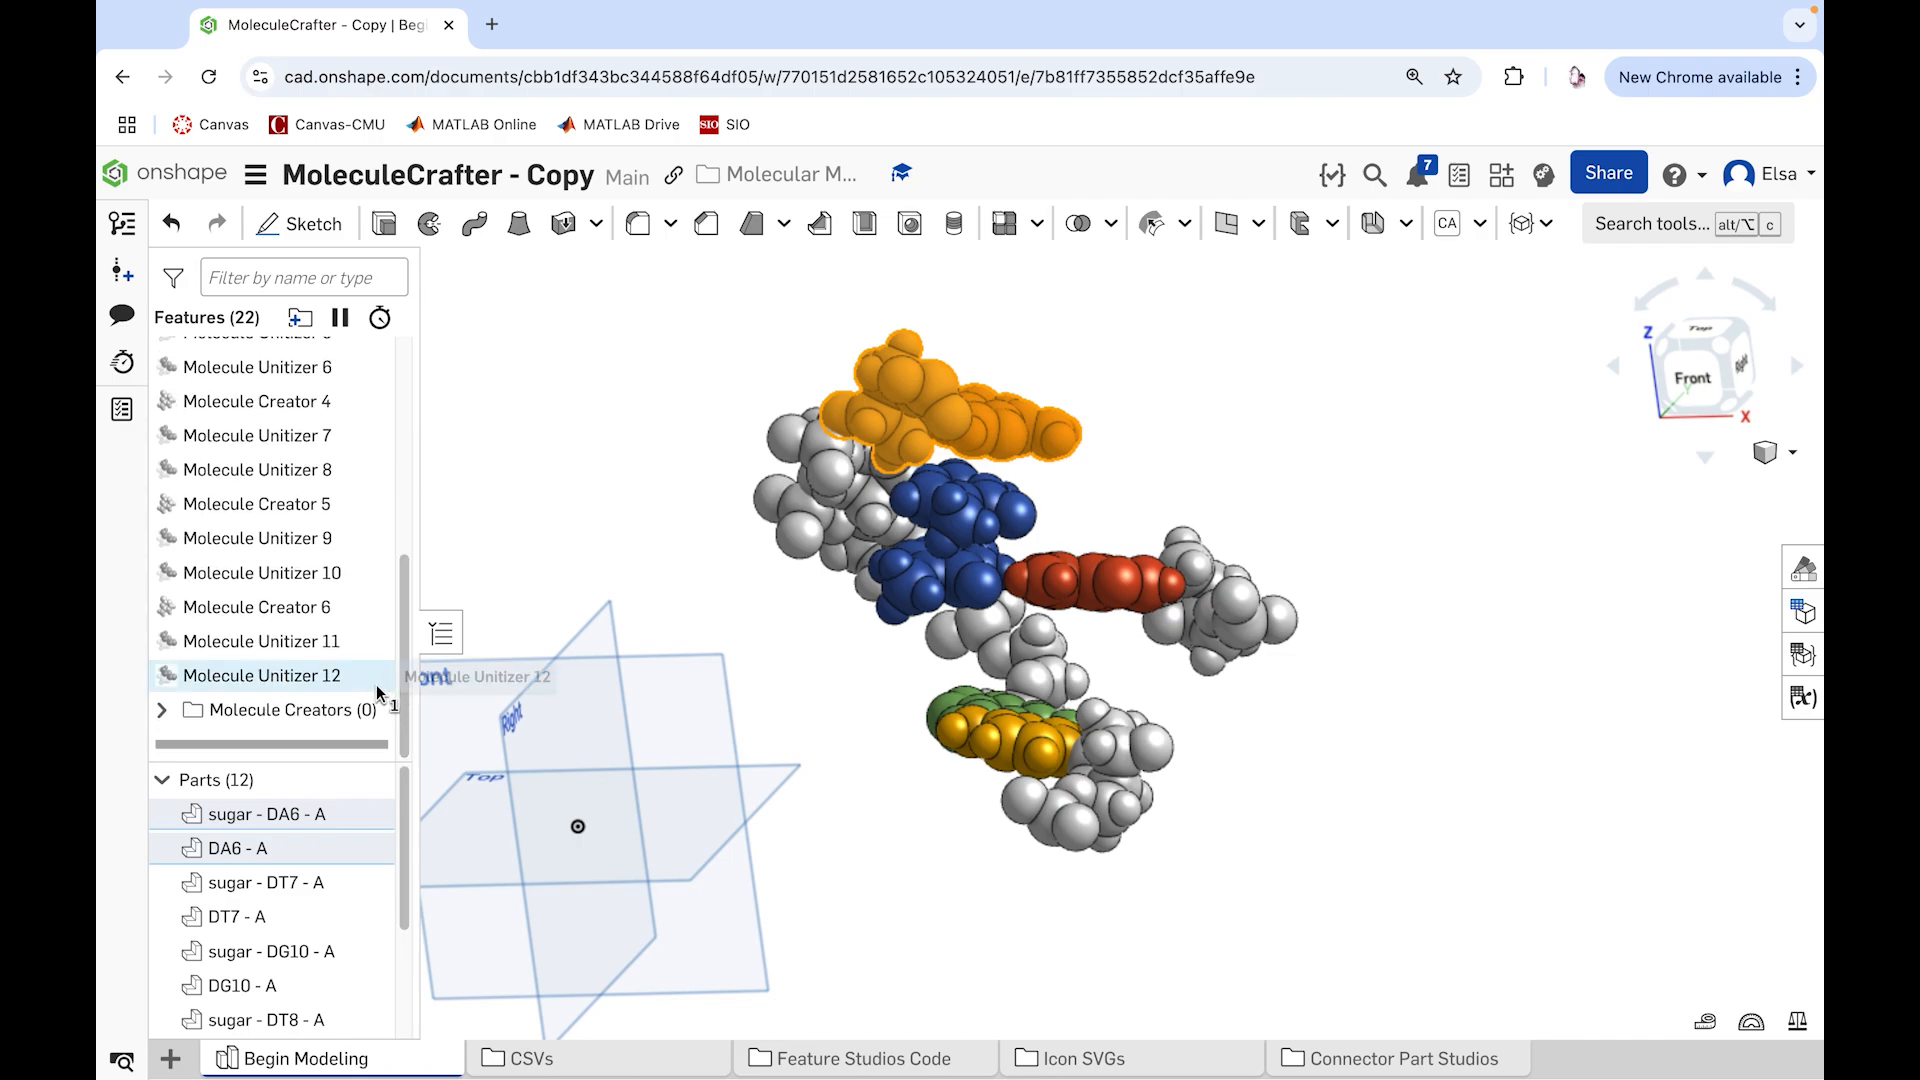
pyautogui.keyDown('shift'); pyautogui.click(240, 676); pyautogui.keyUp('shift')
pyautogui.moveTo(255, 680); pyautogui.dragTo(262, 716)
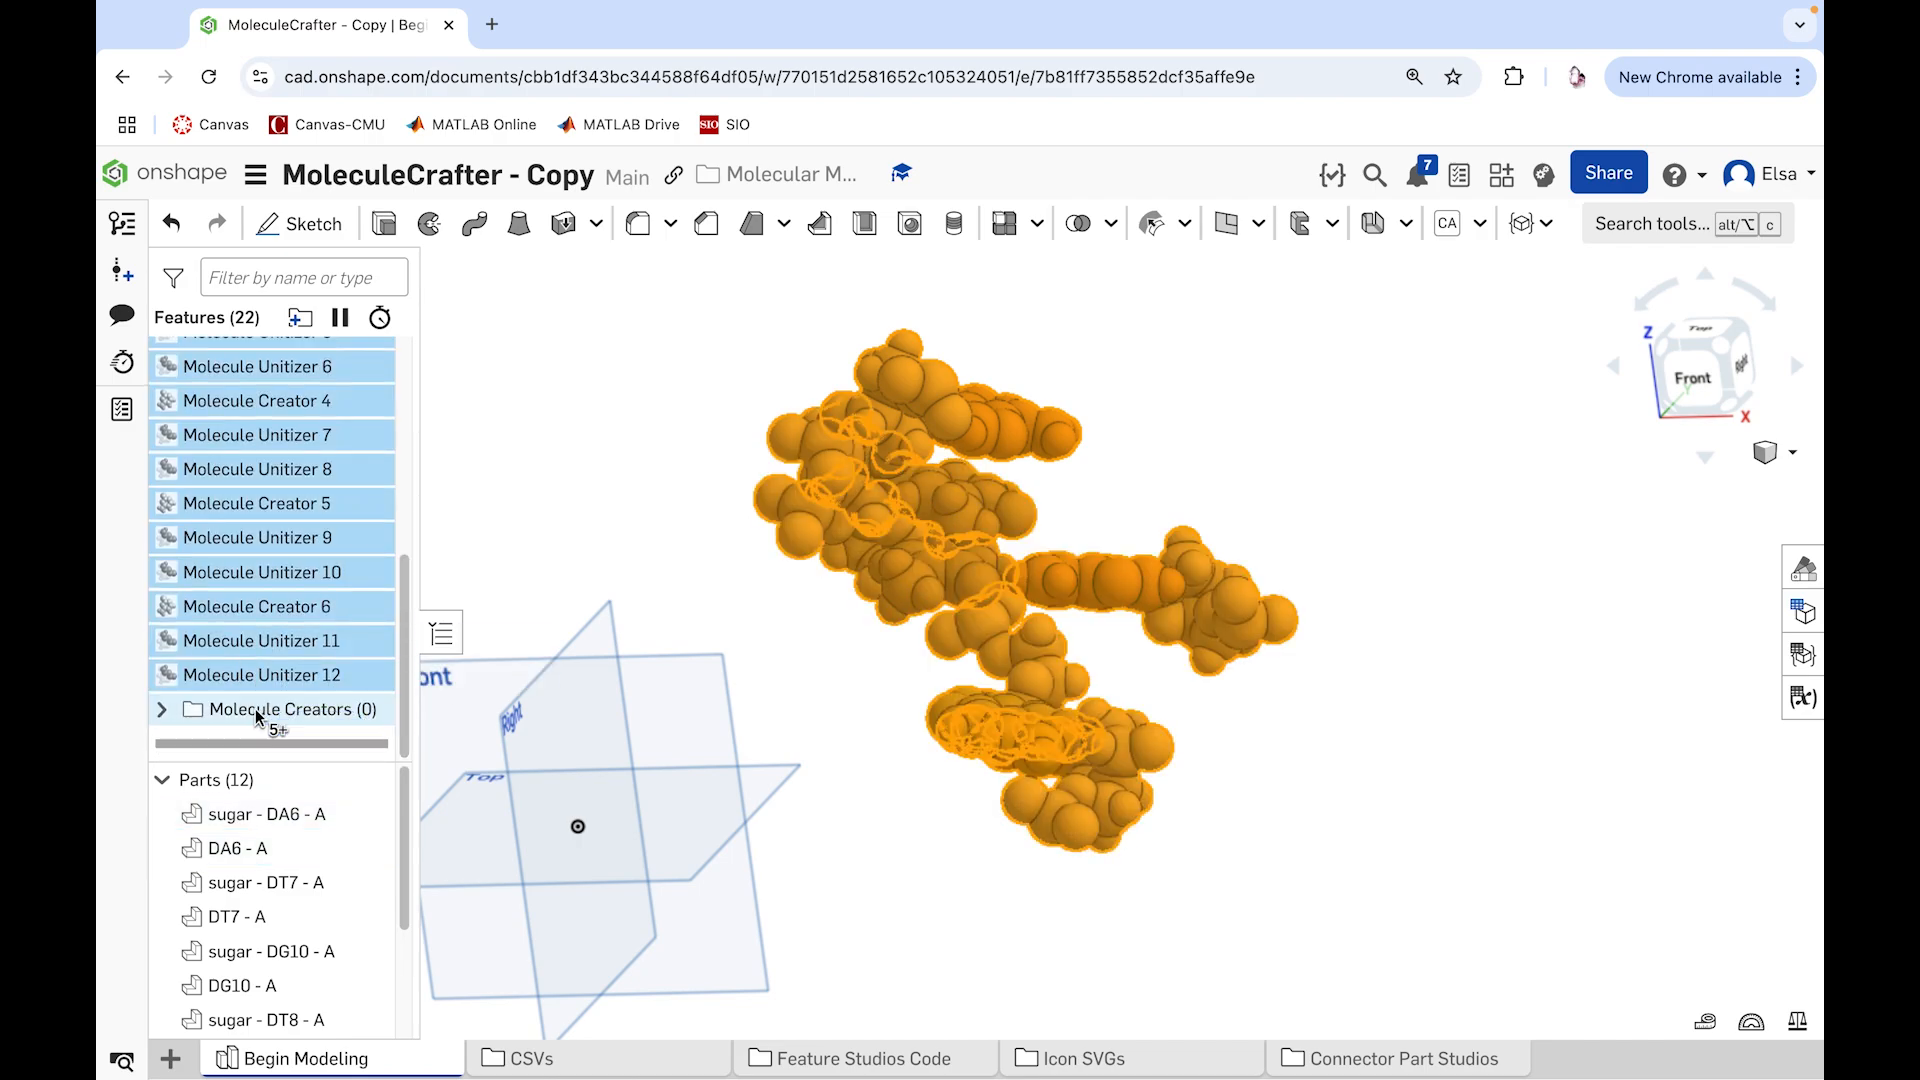
pyautogui.click(159, 531)
pyautogui.click(159, 531)
pyautogui.click(470, 530)
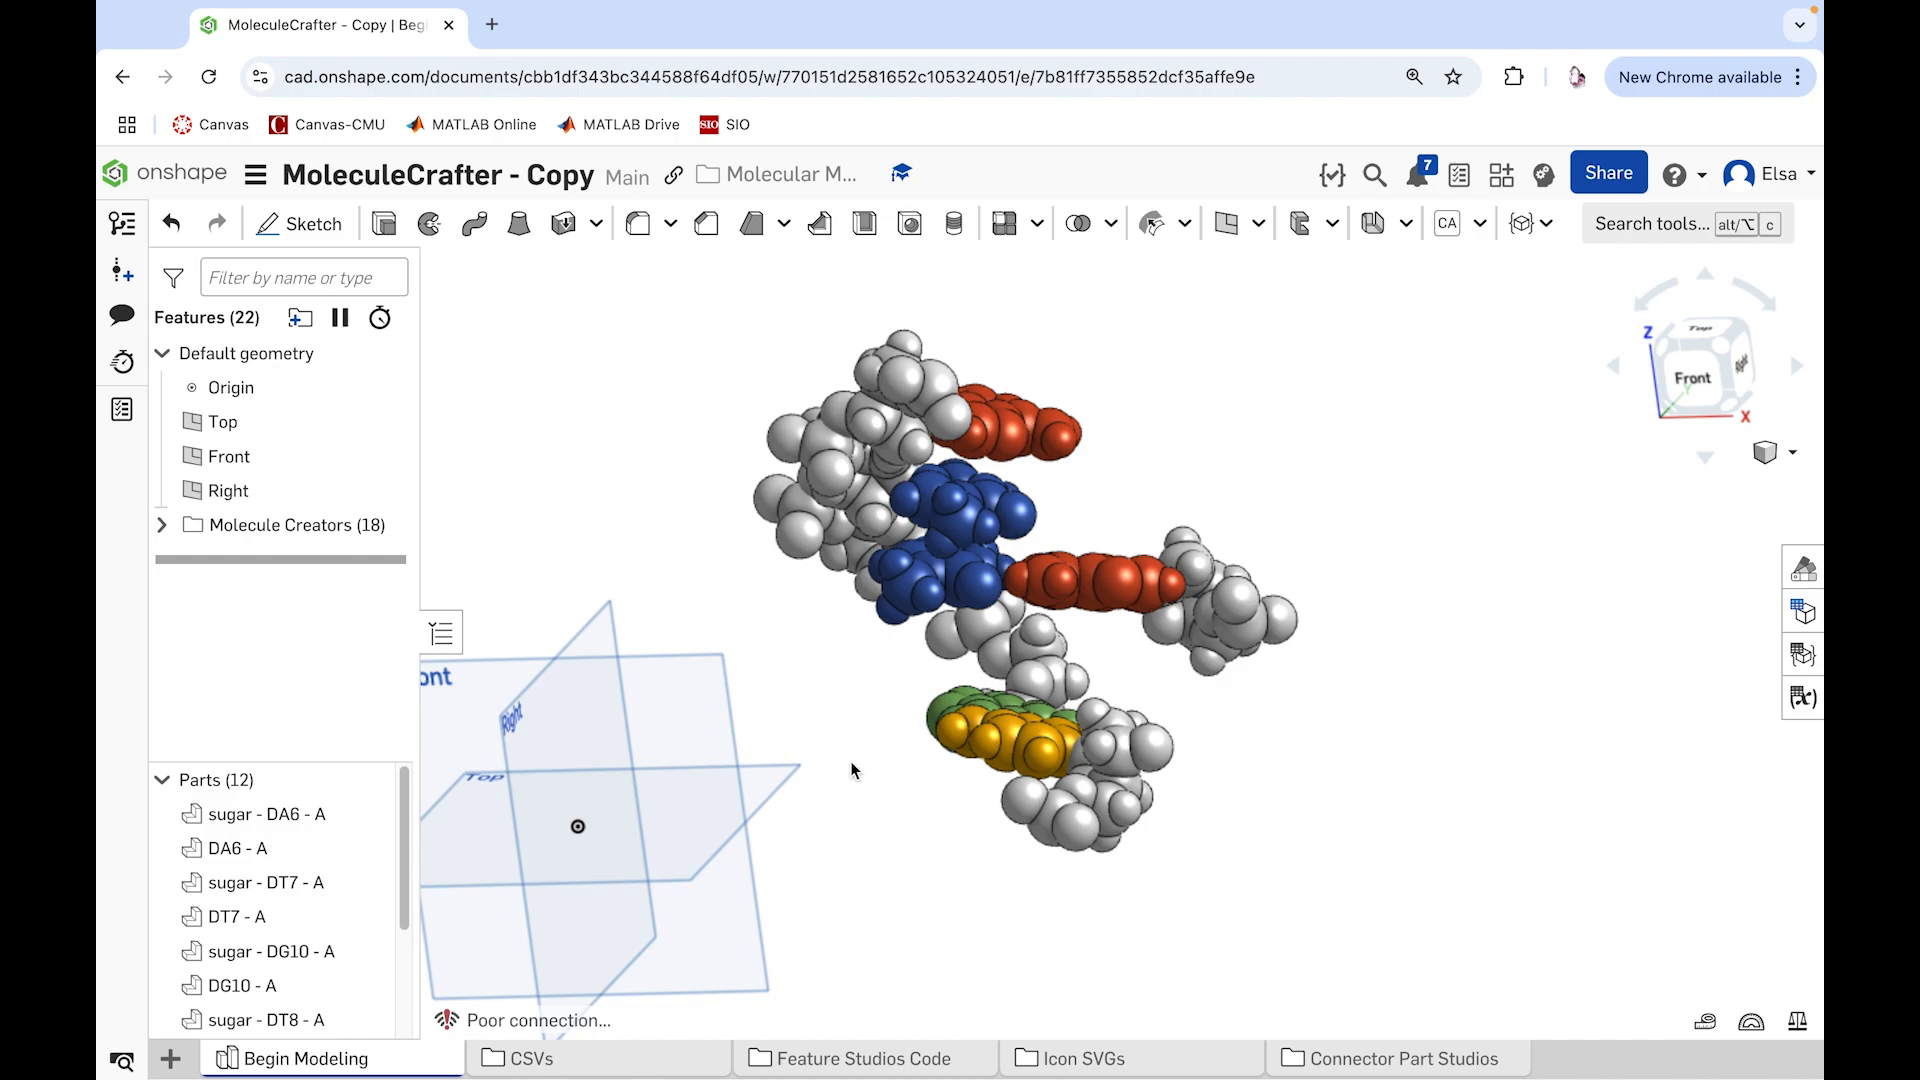
# Step: Hide the other nucleotides' sugar and base parts, keeping only the green DG10 - A and yellow-orange DC15 - B bases with their sugars shown
pyautogui.moveTo(852, 783); pyautogui.dragTo(1046, 627, button='right')
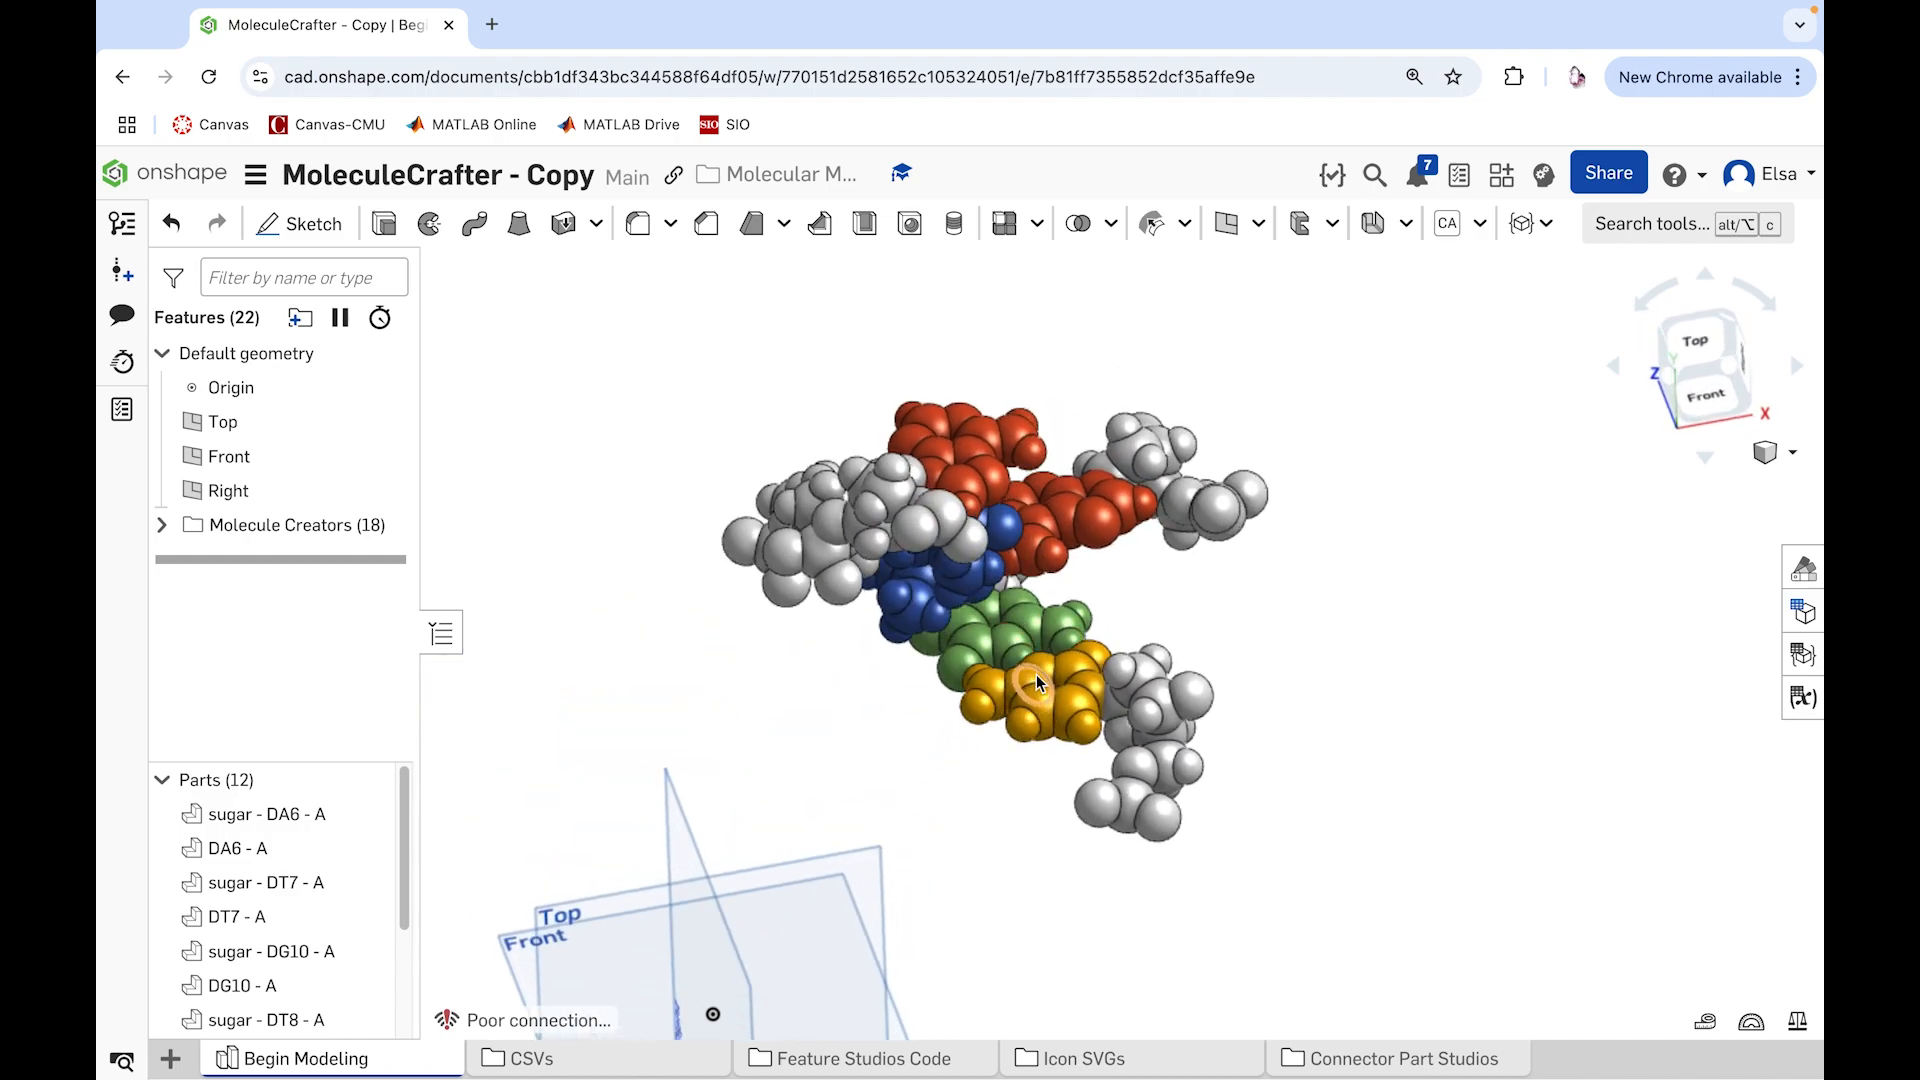
pyautogui.moveTo(1356, 543); pyautogui.dragTo(753, 430)
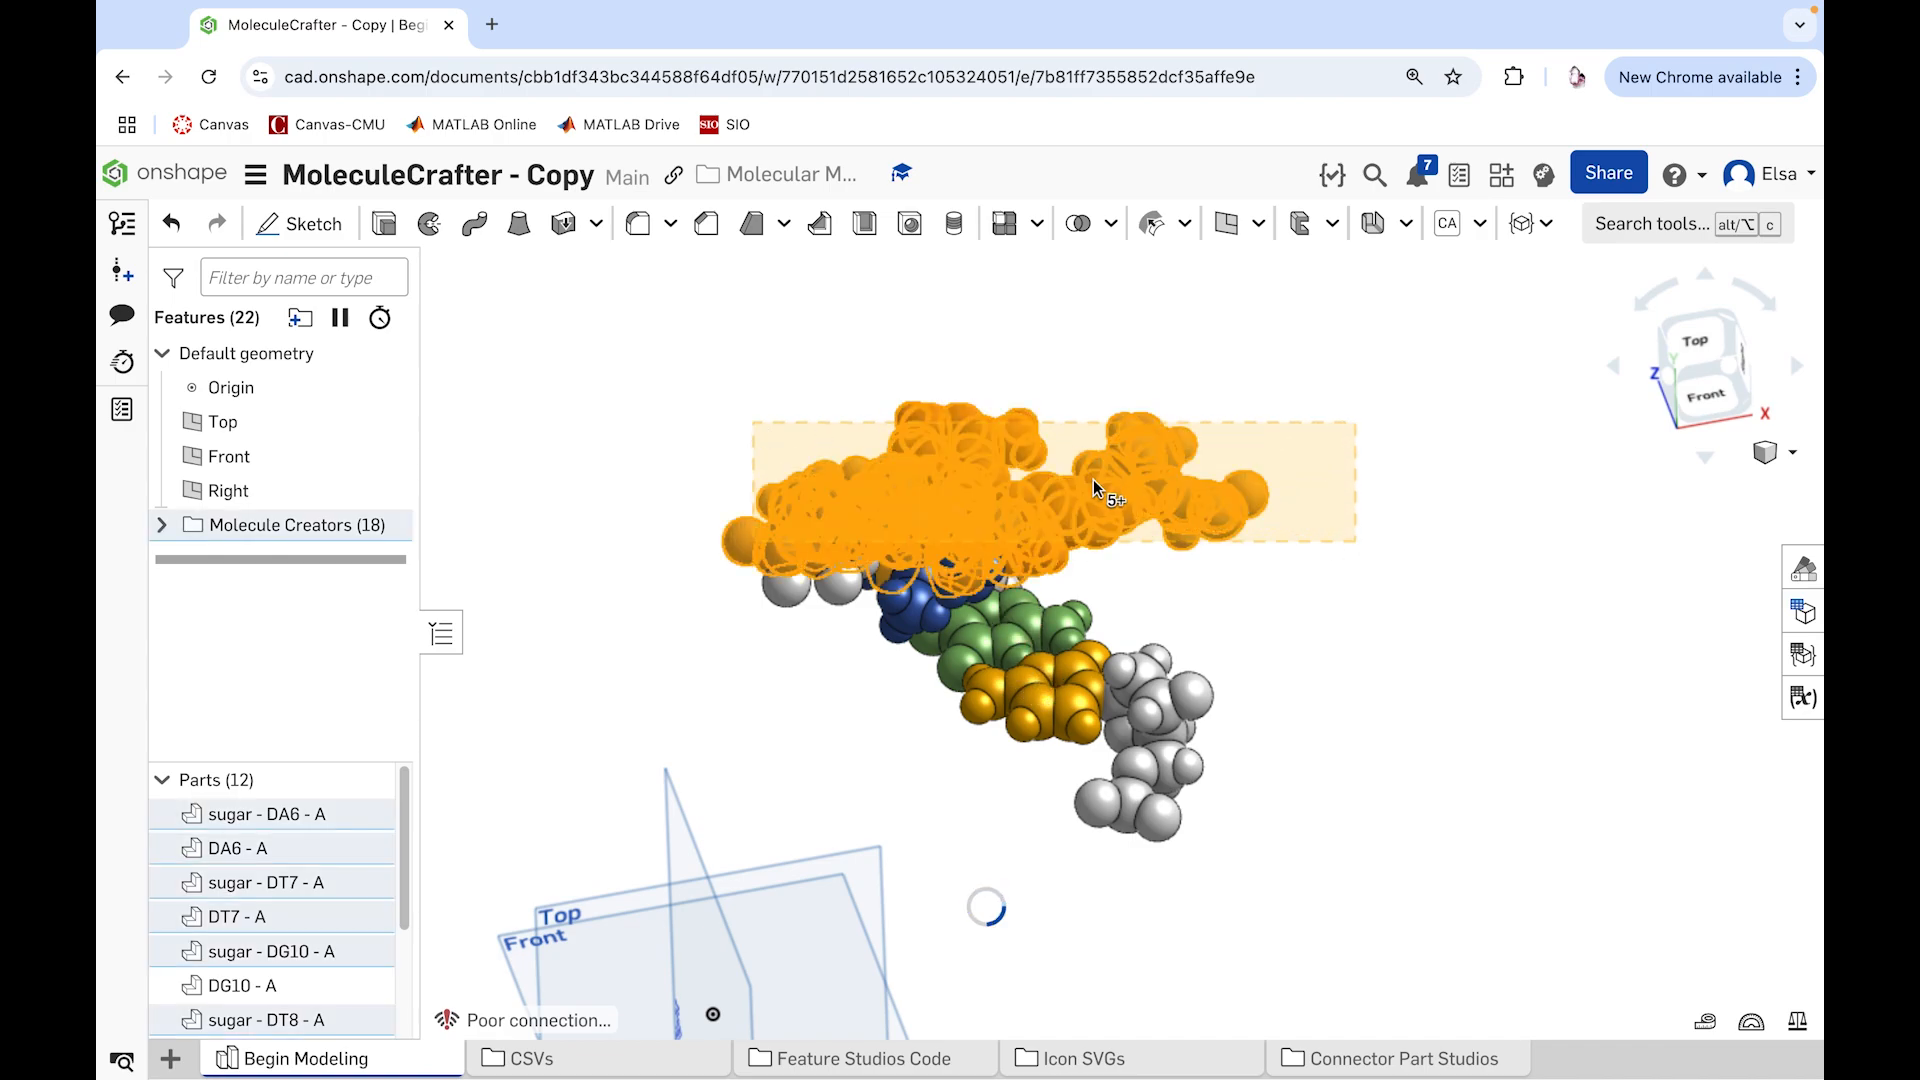
pyautogui.rightClick(1130, 514)
pyautogui.click(1189, 527)
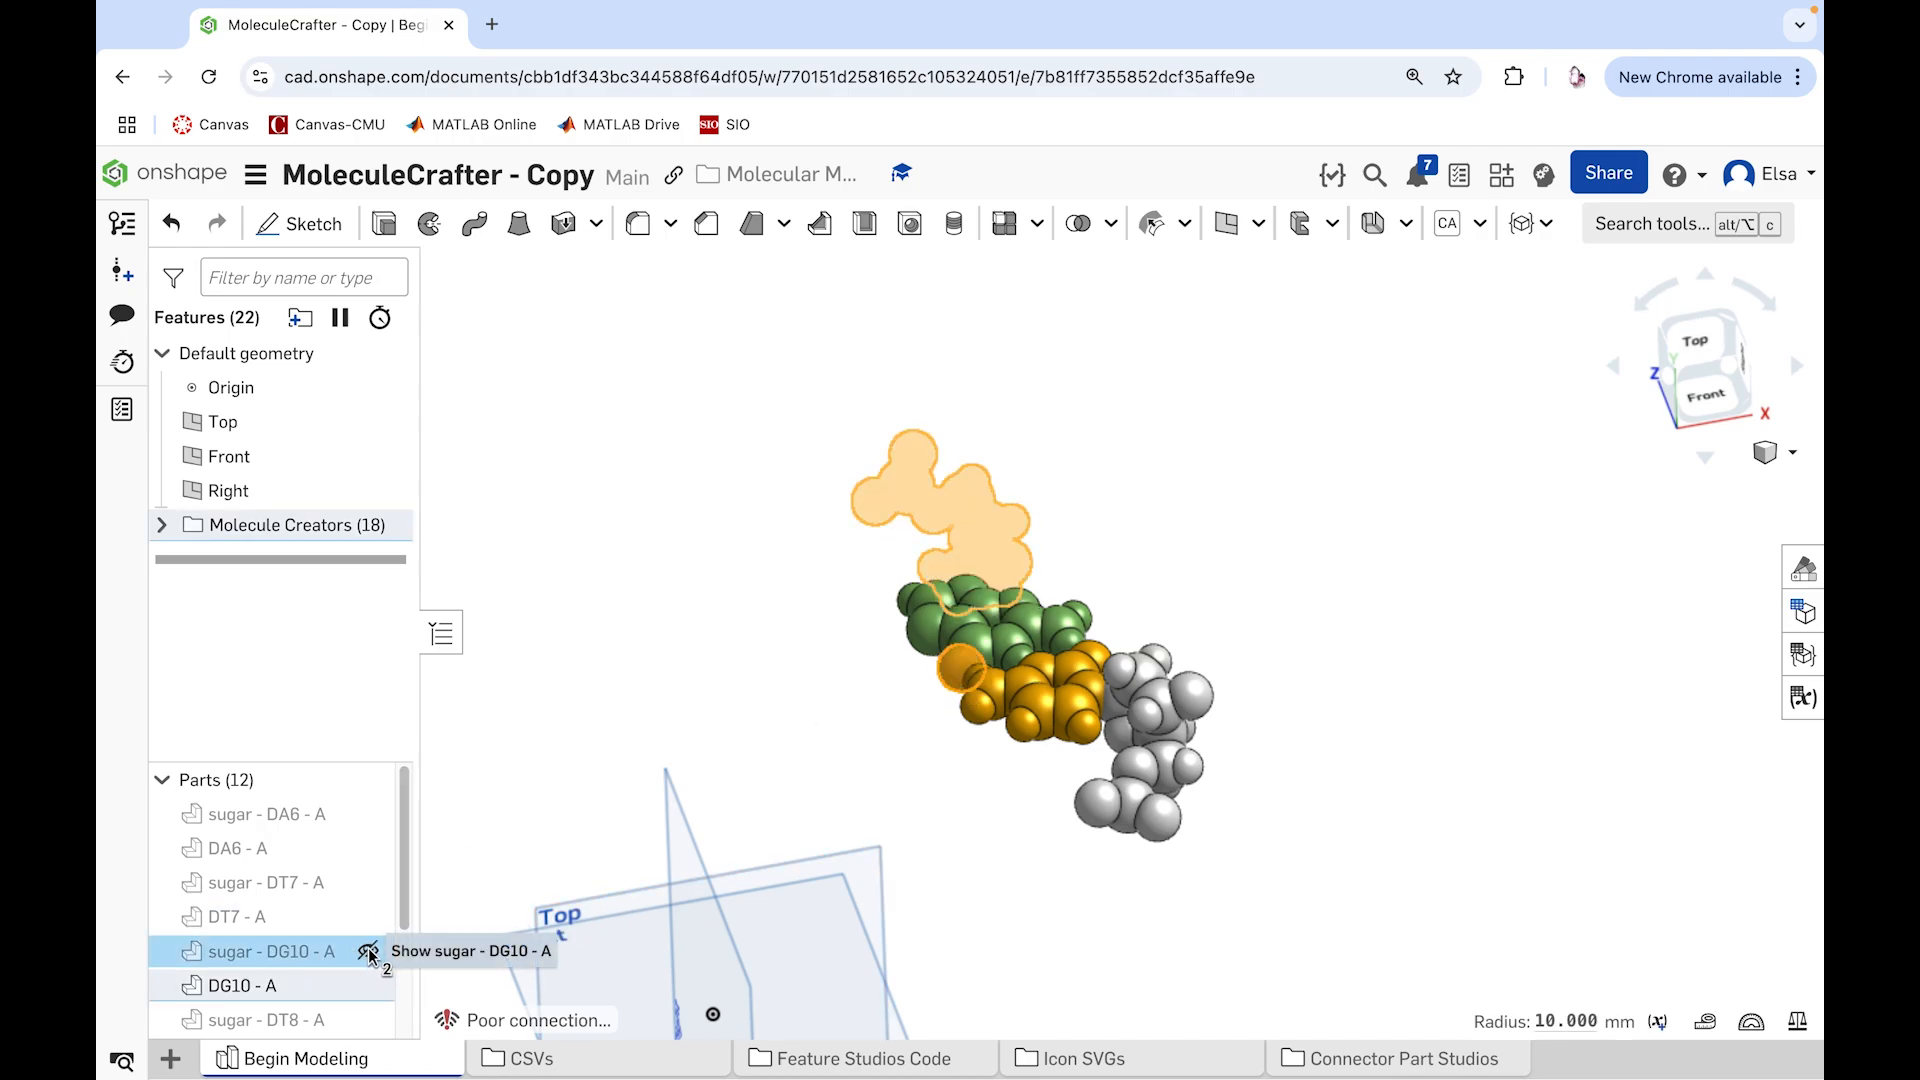
pyautogui.click(367, 951)
pyautogui.moveTo(1363, 590); pyautogui.dragTo(1315, 672, button='right')
pyautogui.scroll(5, 1118, 720)
pyautogui.scroll(1, 1126, 572)
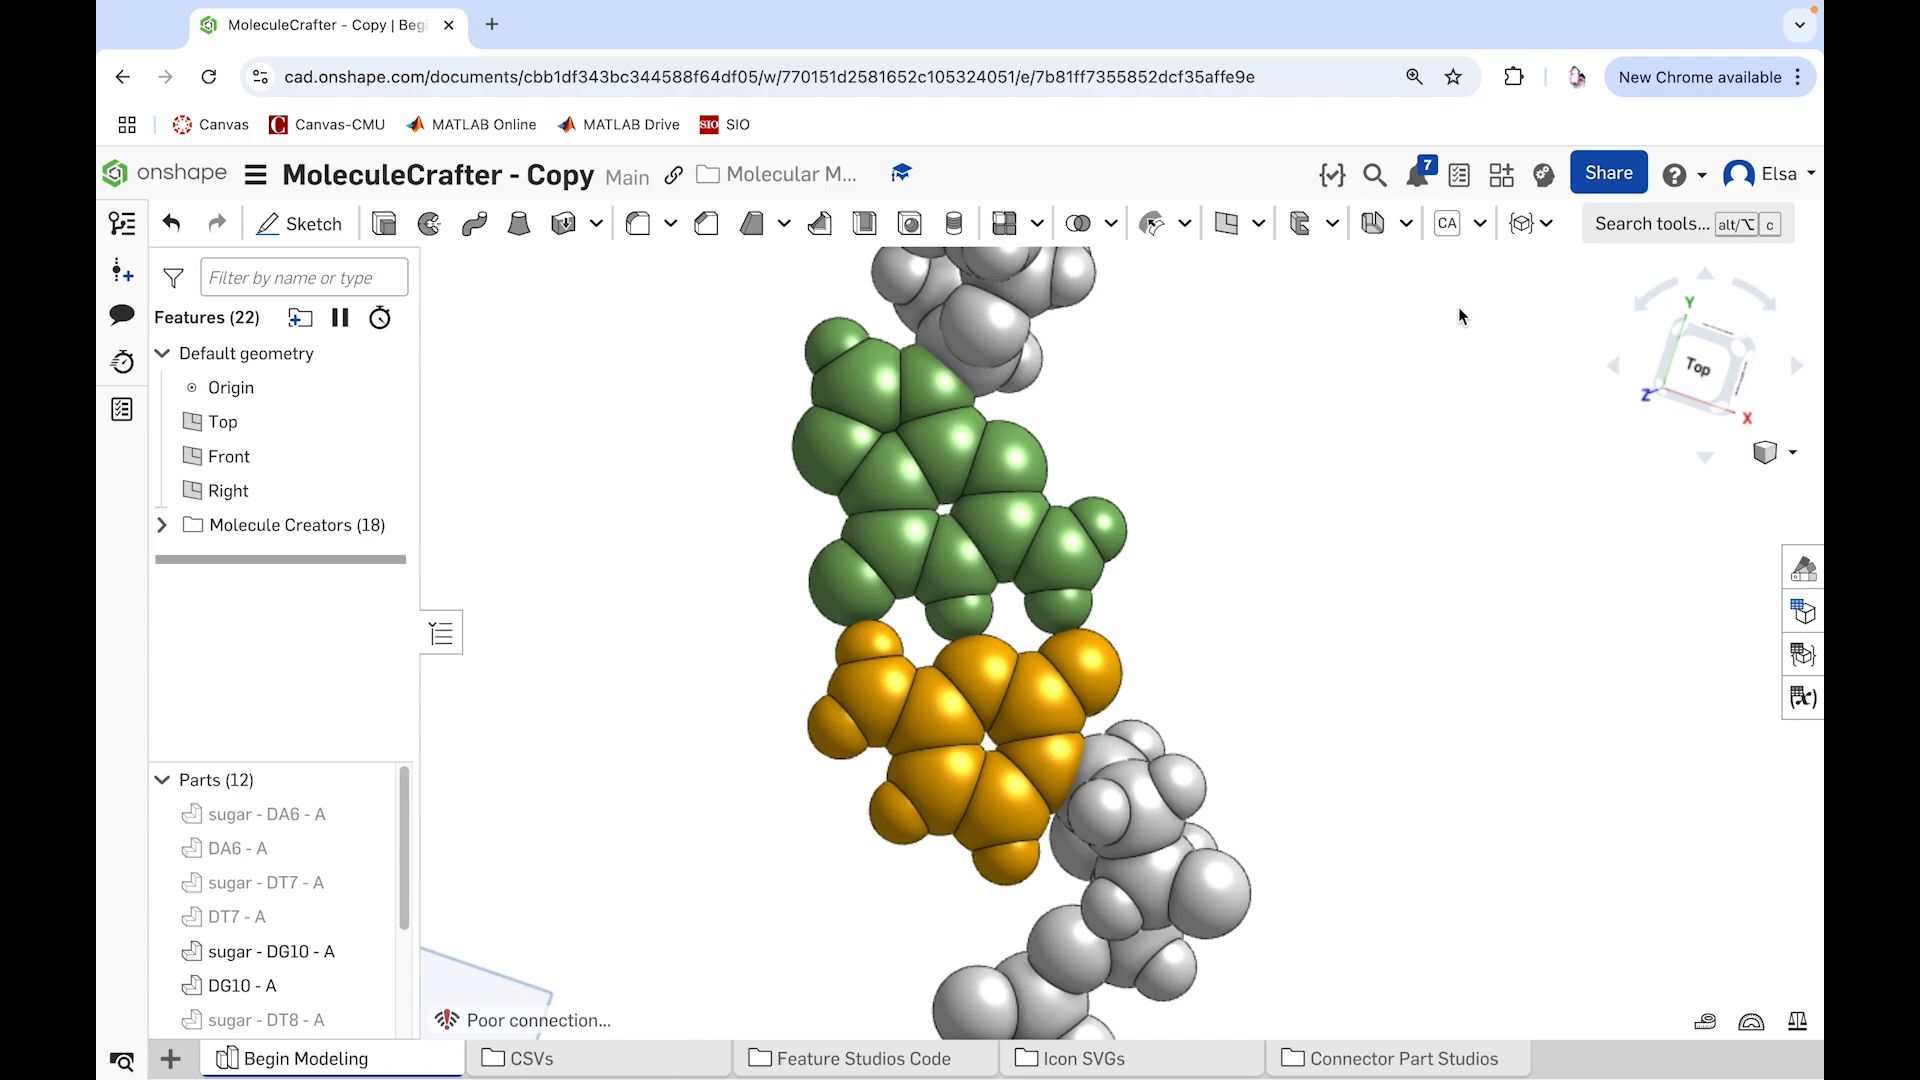
# Step: Start a Pin Connector with its origin at the center of the DC15 - B hydrogen atom facing the green base's large end atom
pyautogui.click(1547, 238)
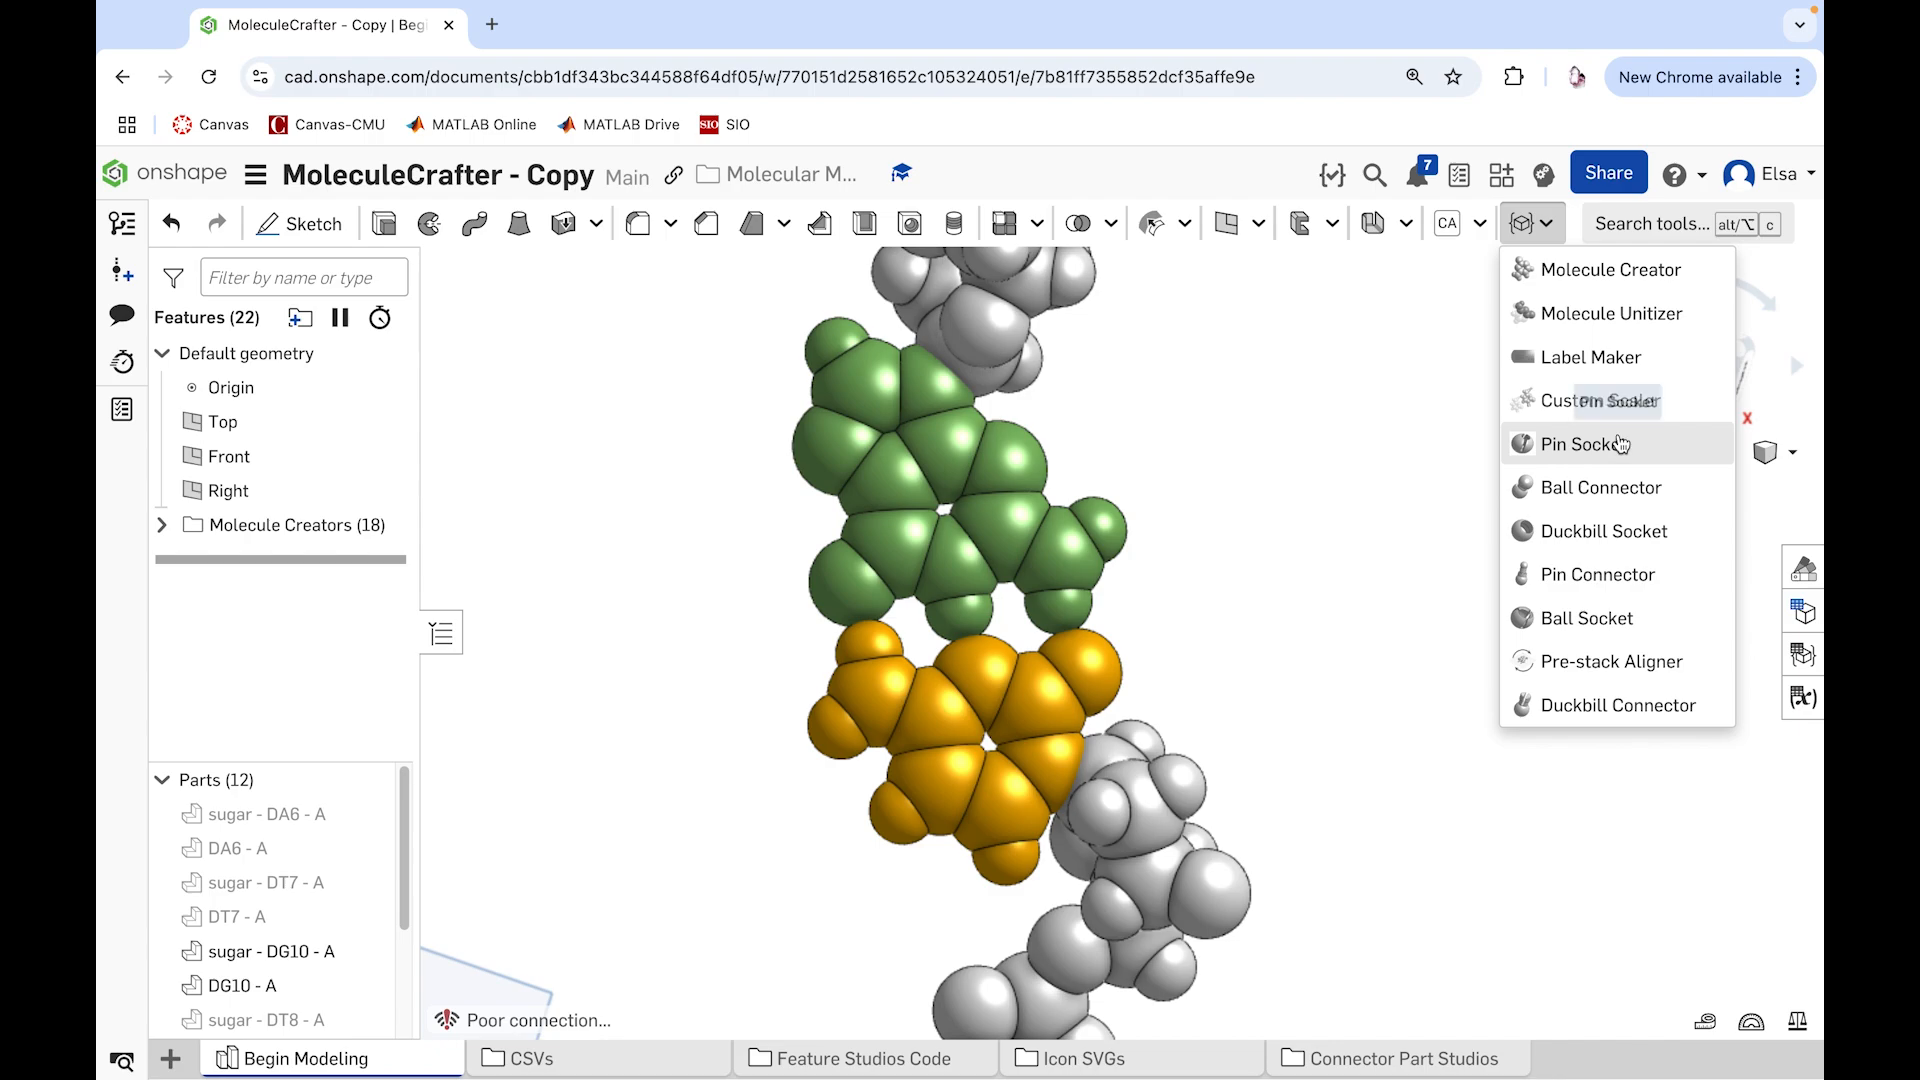
pyautogui.moveTo(1596, 582)
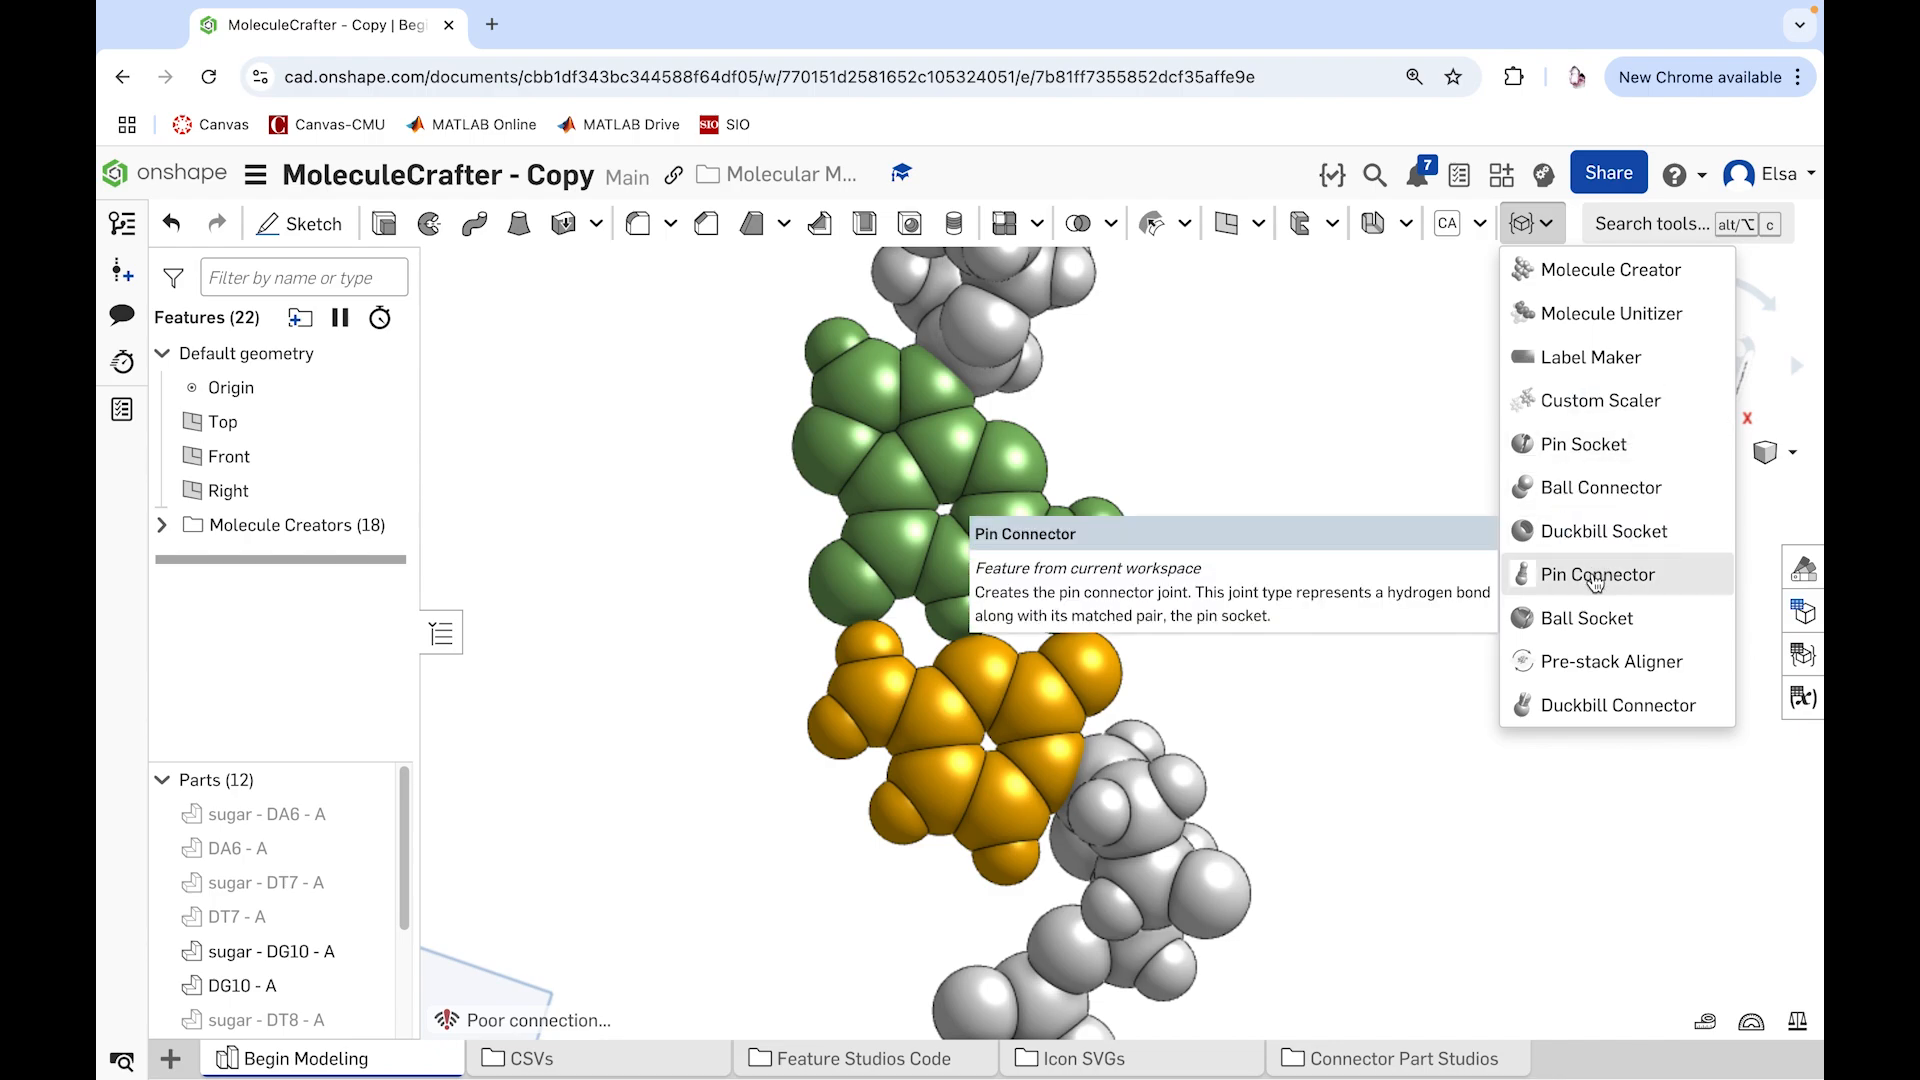
pyautogui.click(1596, 578)
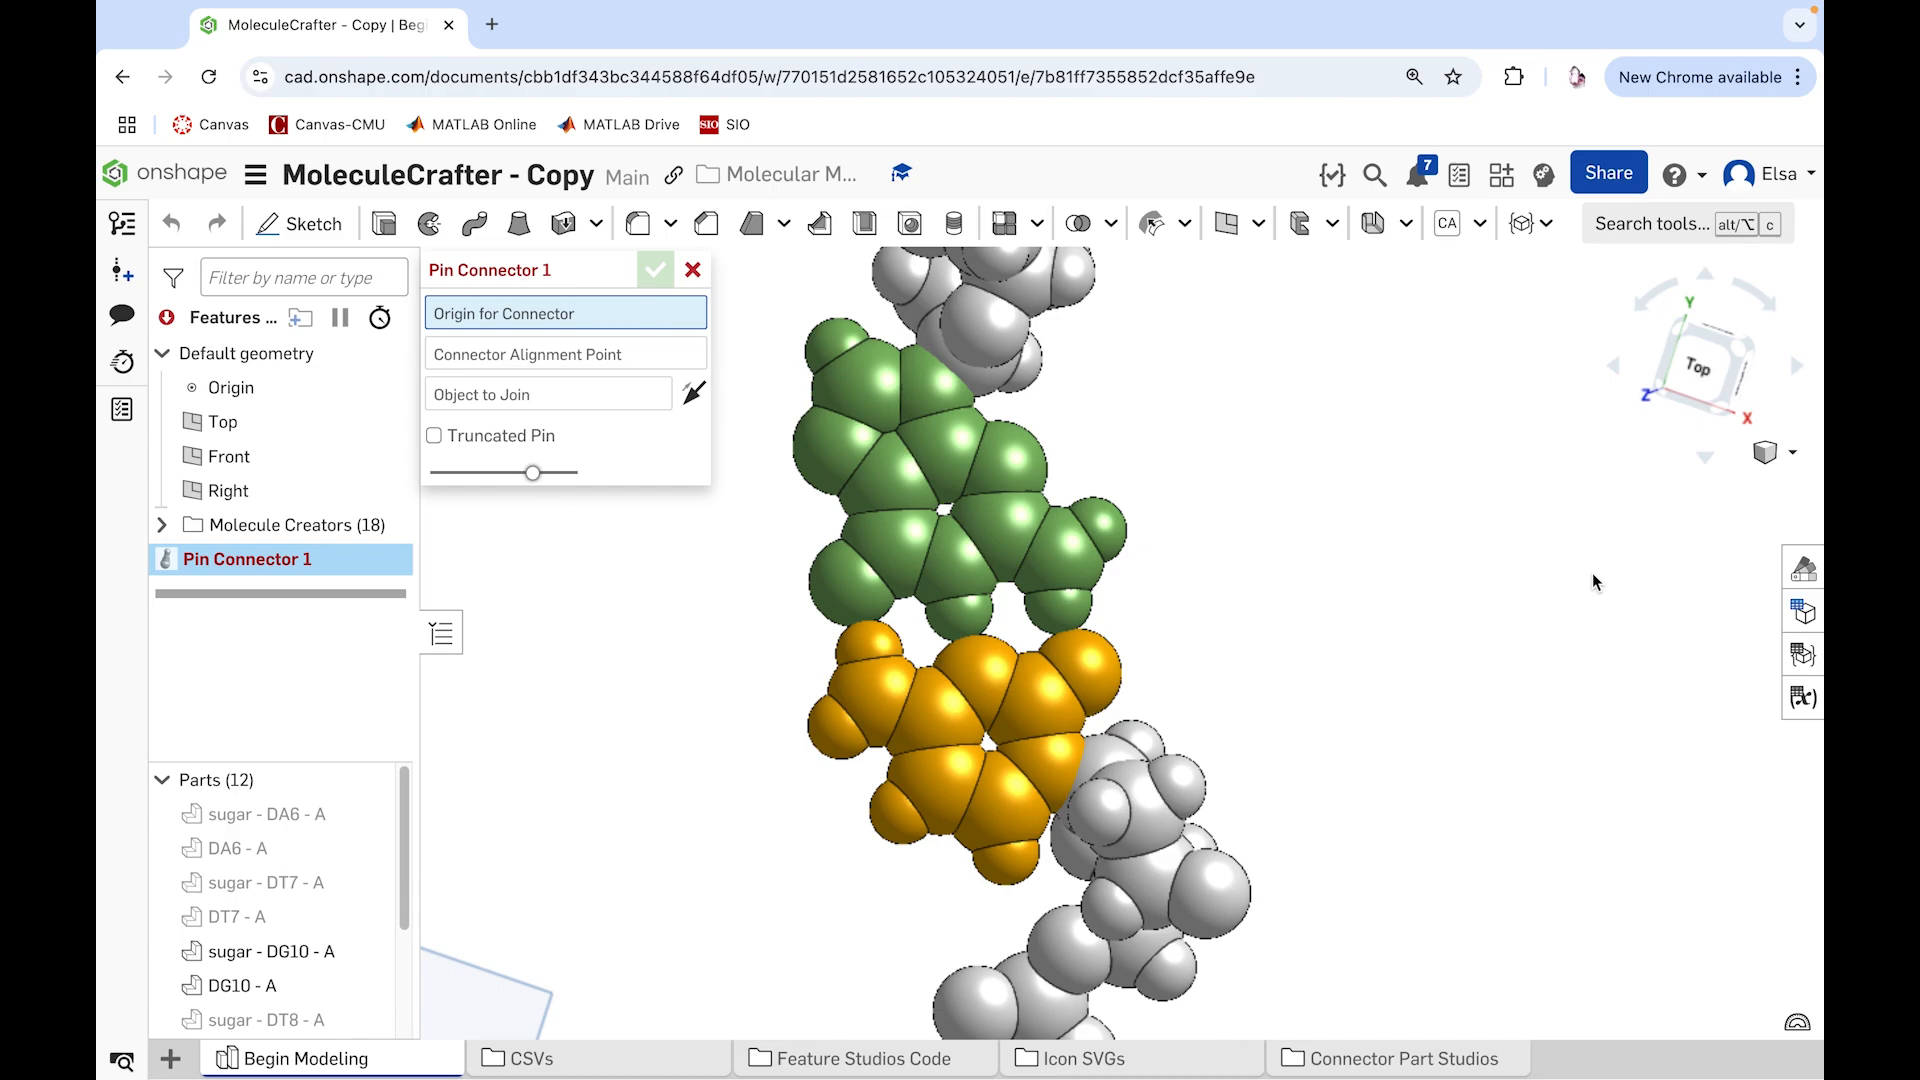
pyautogui.scroll(5, 930, 675)
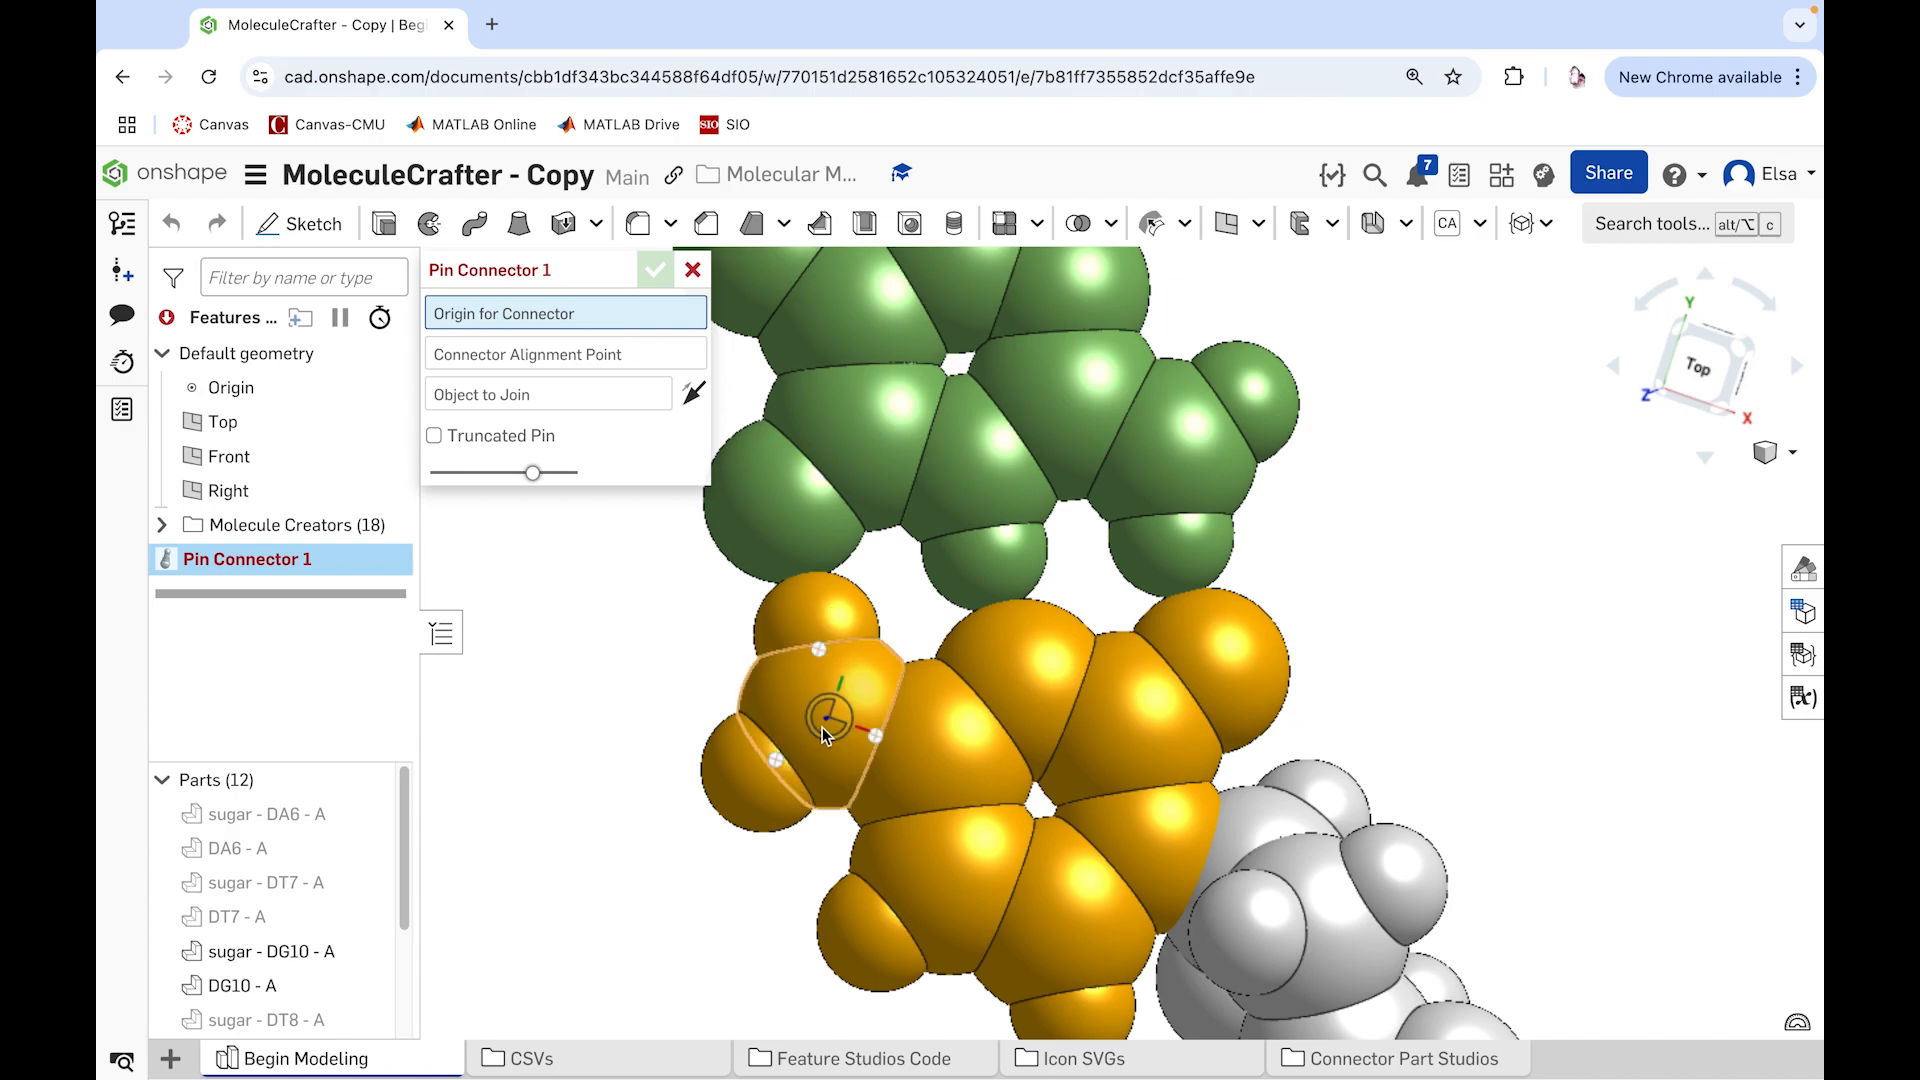
pyautogui.scroll(-5, 805, 630)
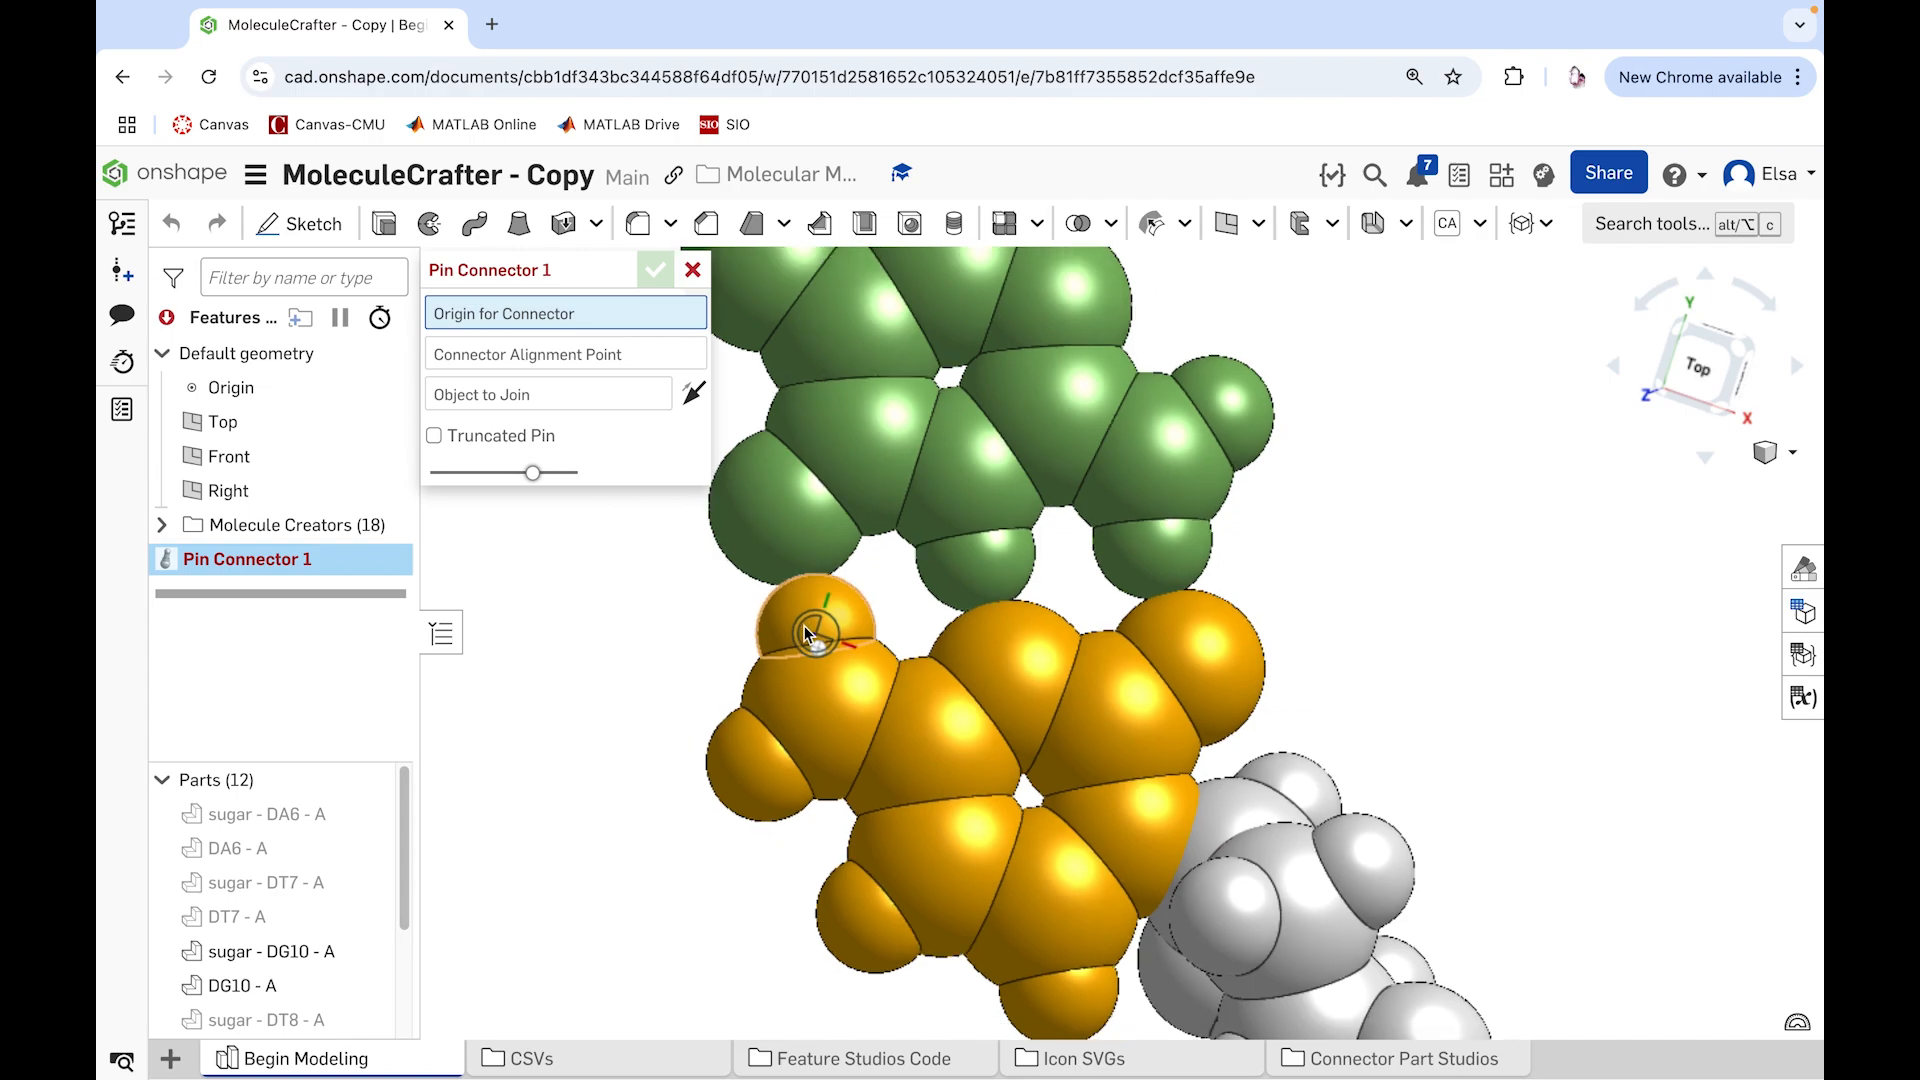
pyautogui.scroll(6, 806, 630)
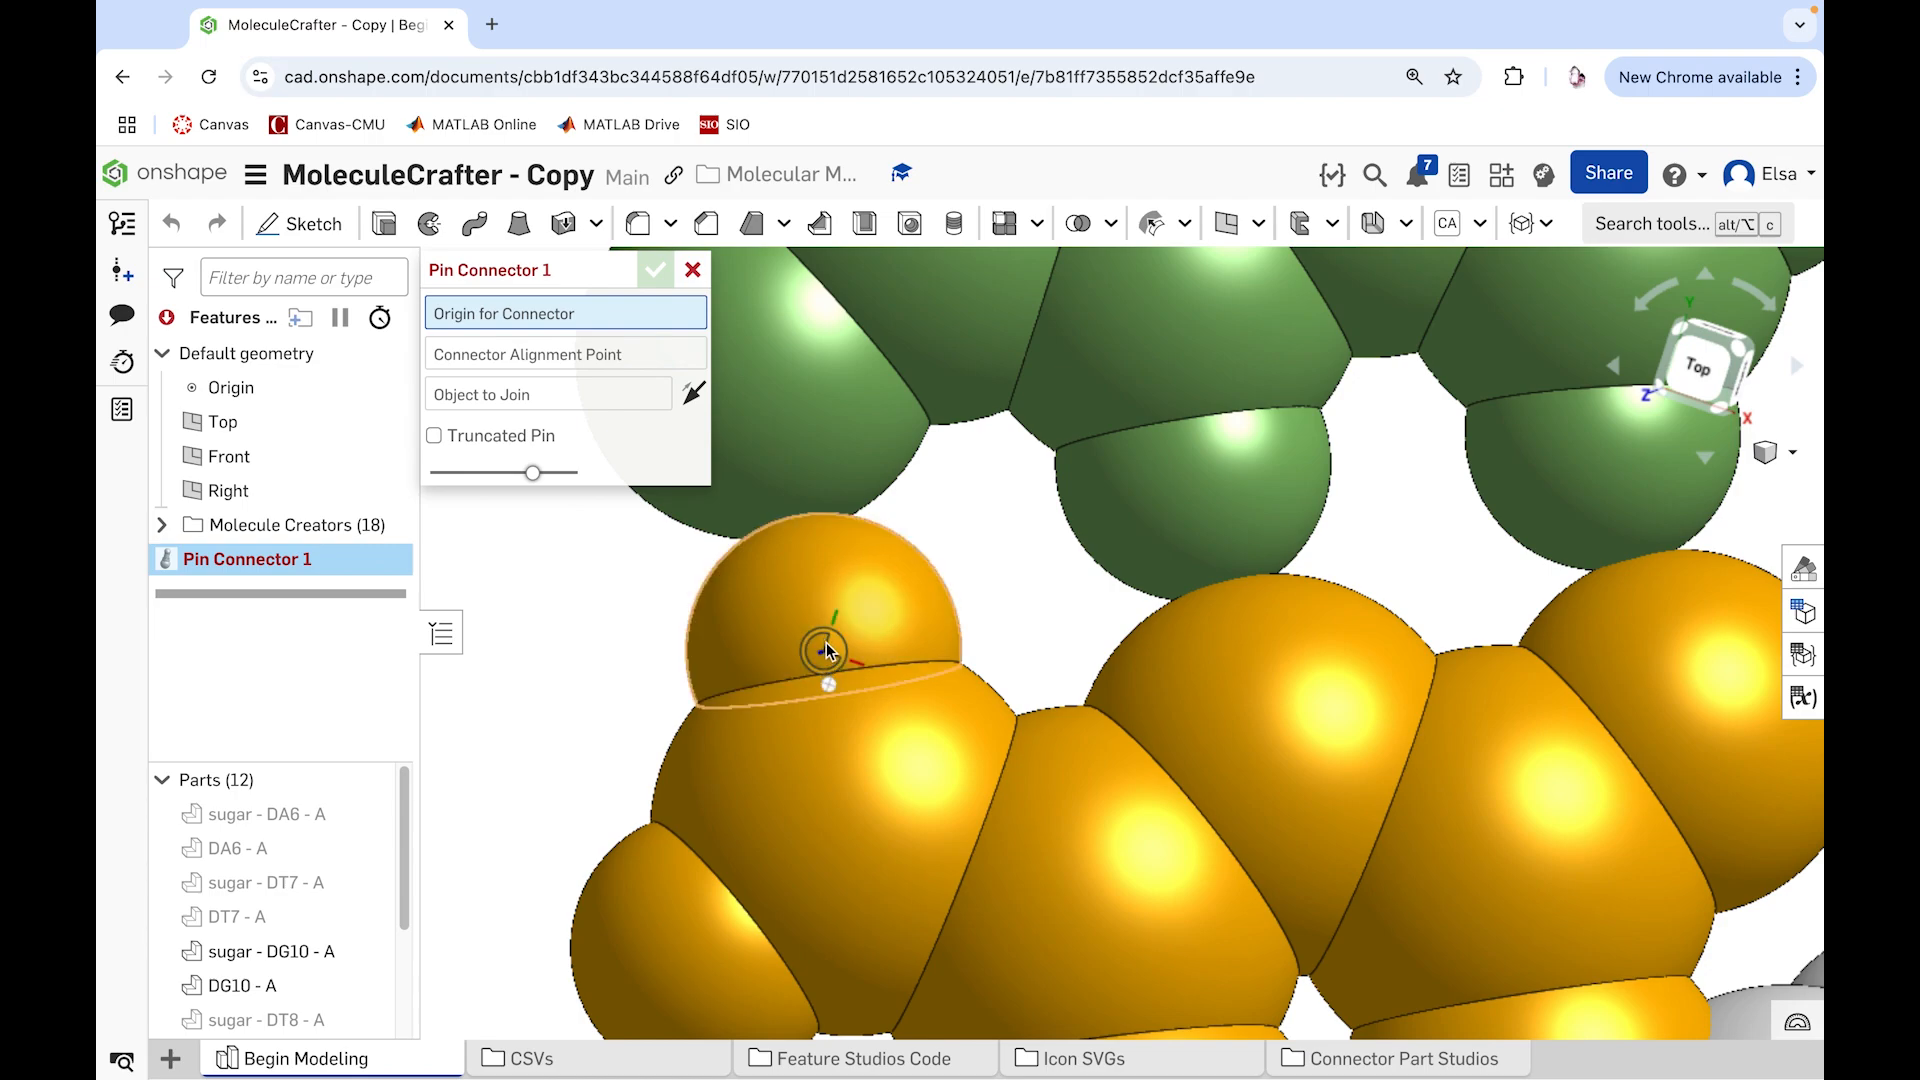
pyautogui.click(826, 650)
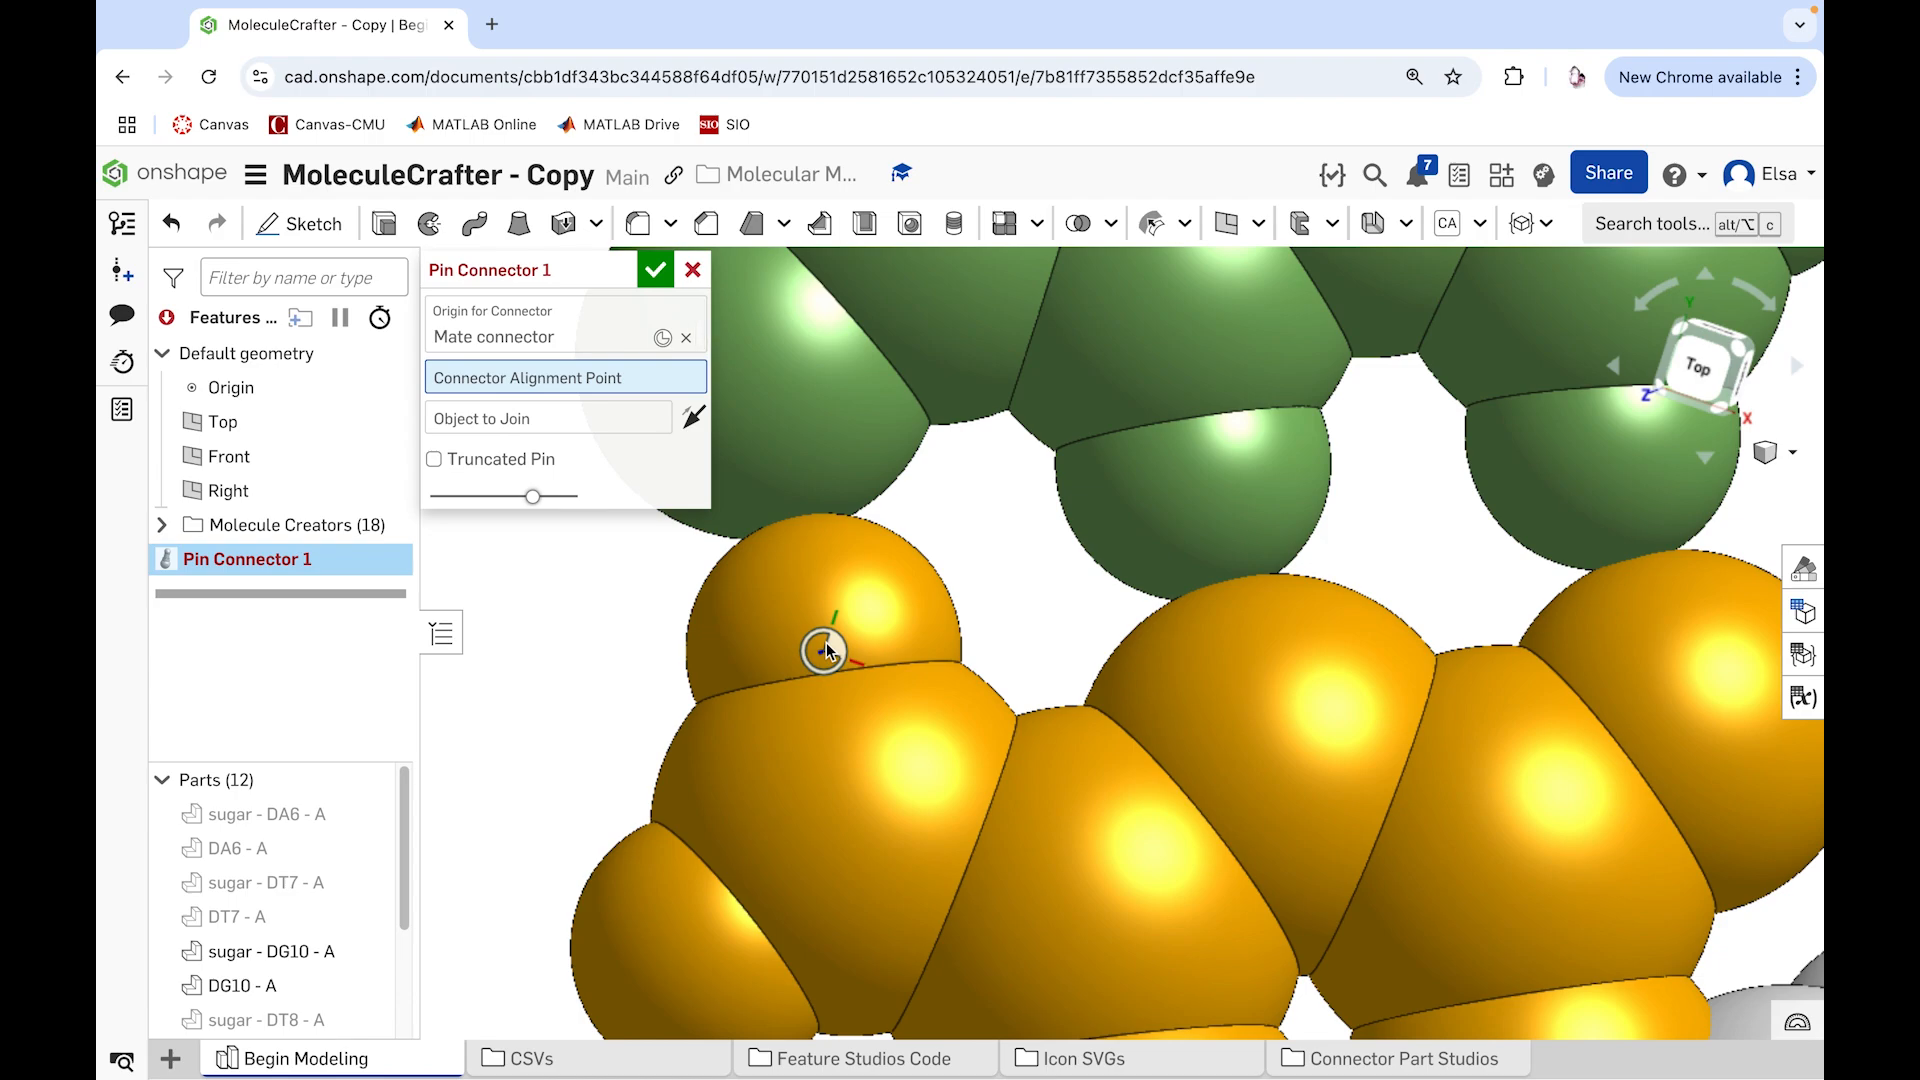
# Step: Align the pin connector to the center of the green base's adjacent end atom and join it to the DC15 - B hydrogen's face
pyautogui.scroll(3, 1003, 590)
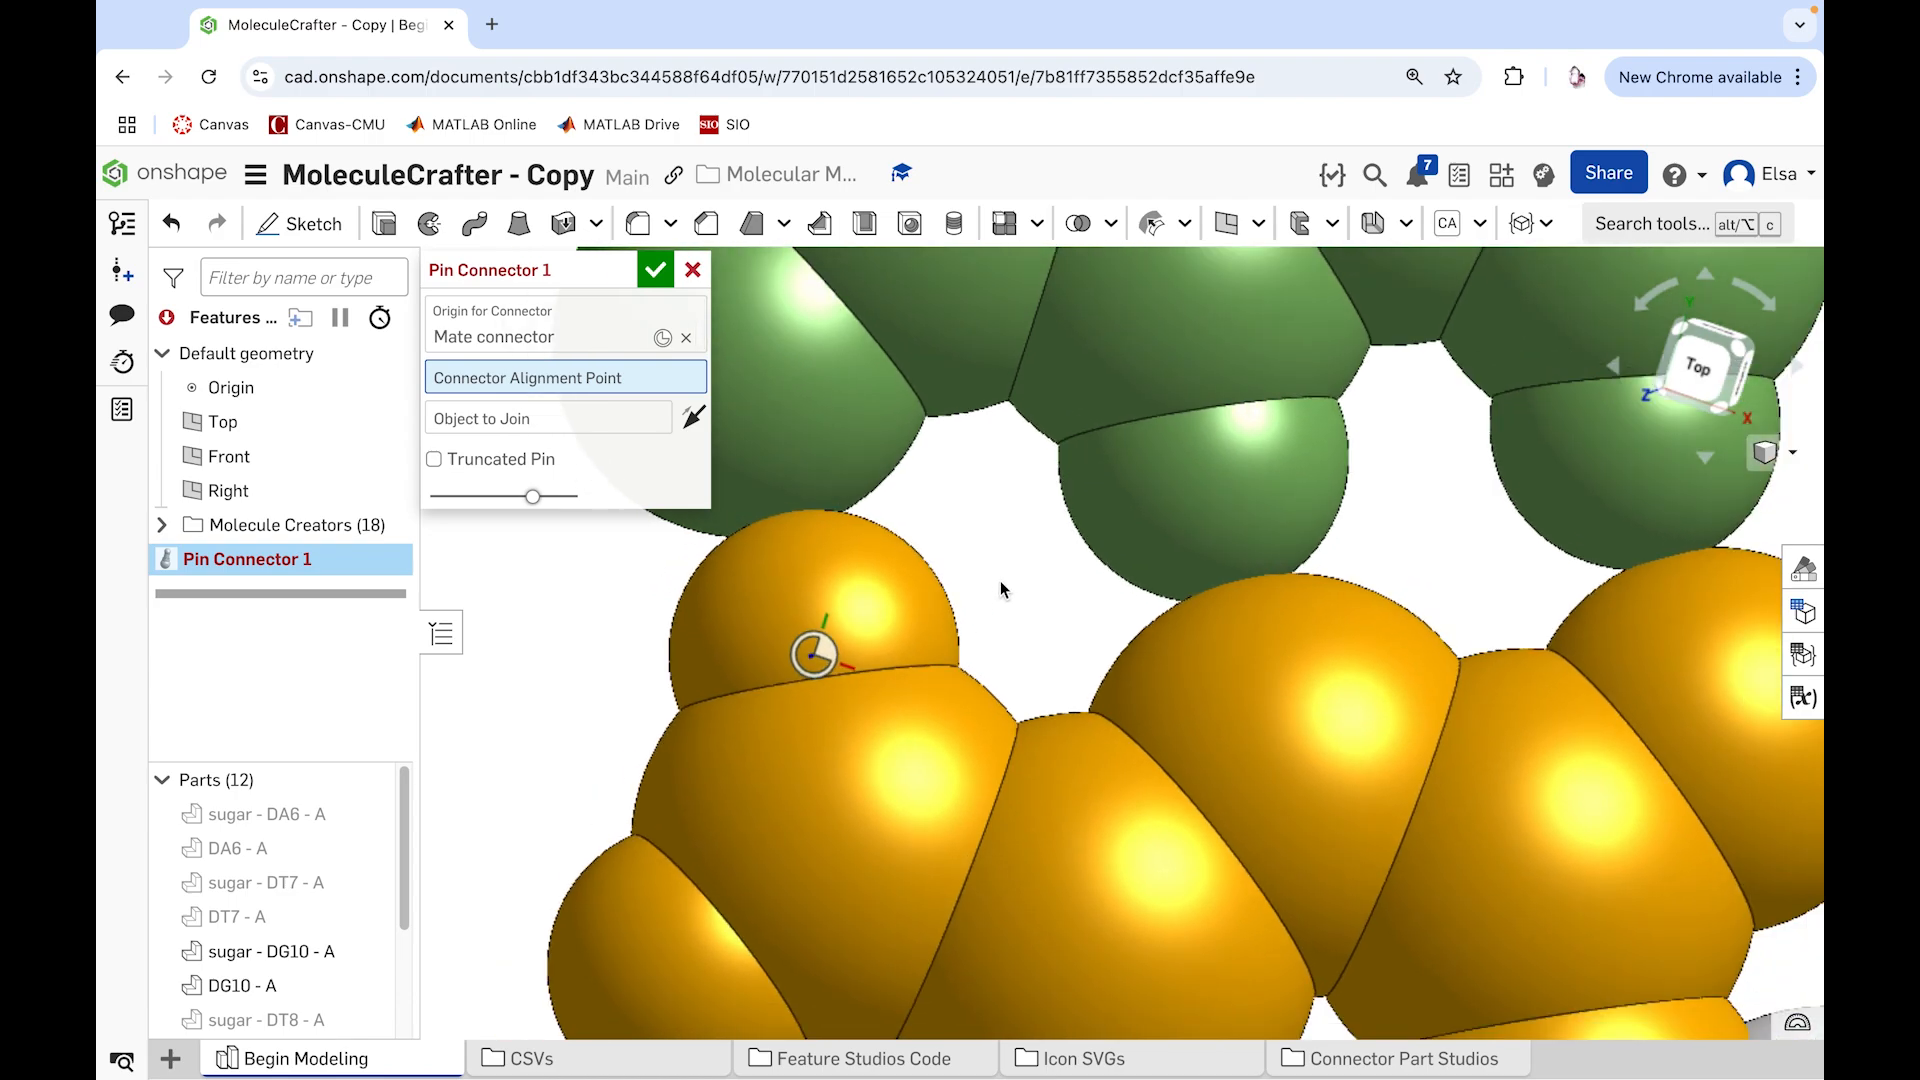
pyautogui.scroll(-2, 1003, 590)
pyautogui.scroll(-1, 1000, 590)
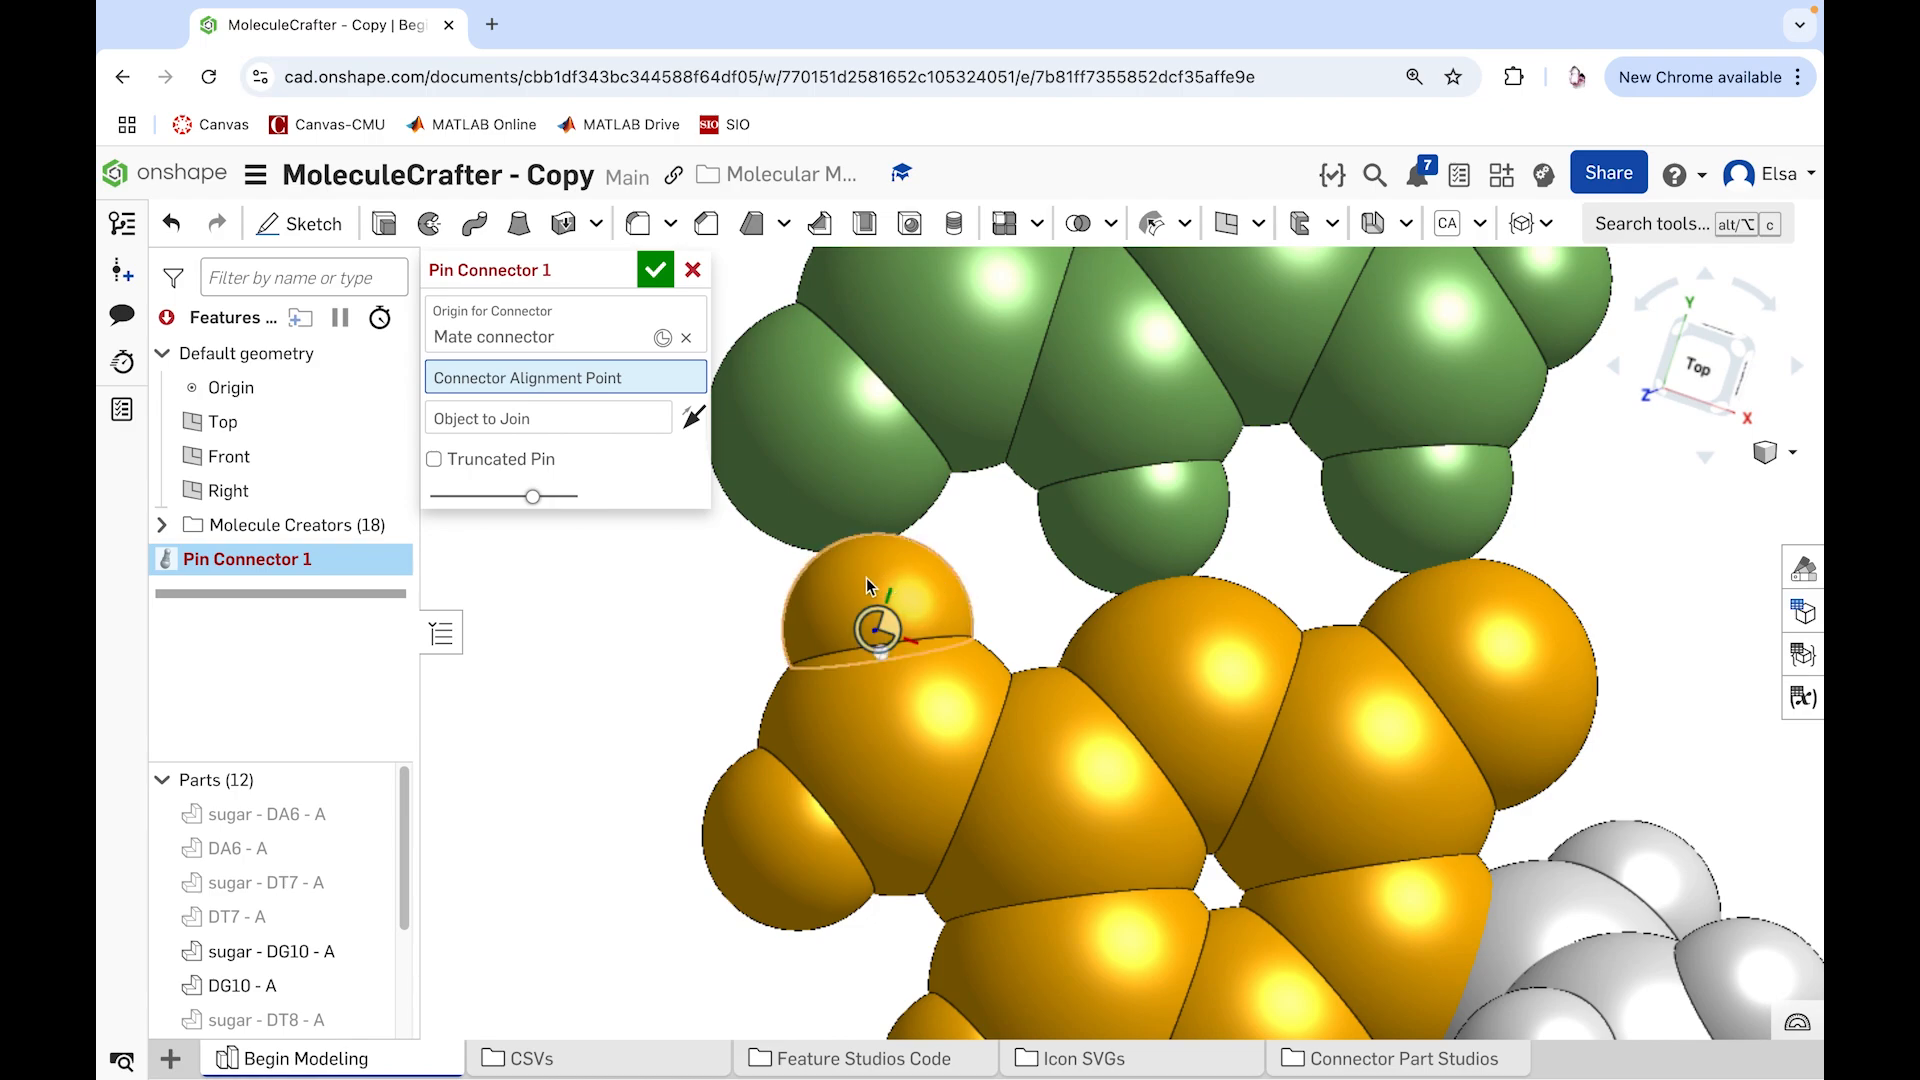
pyautogui.click(835, 429)
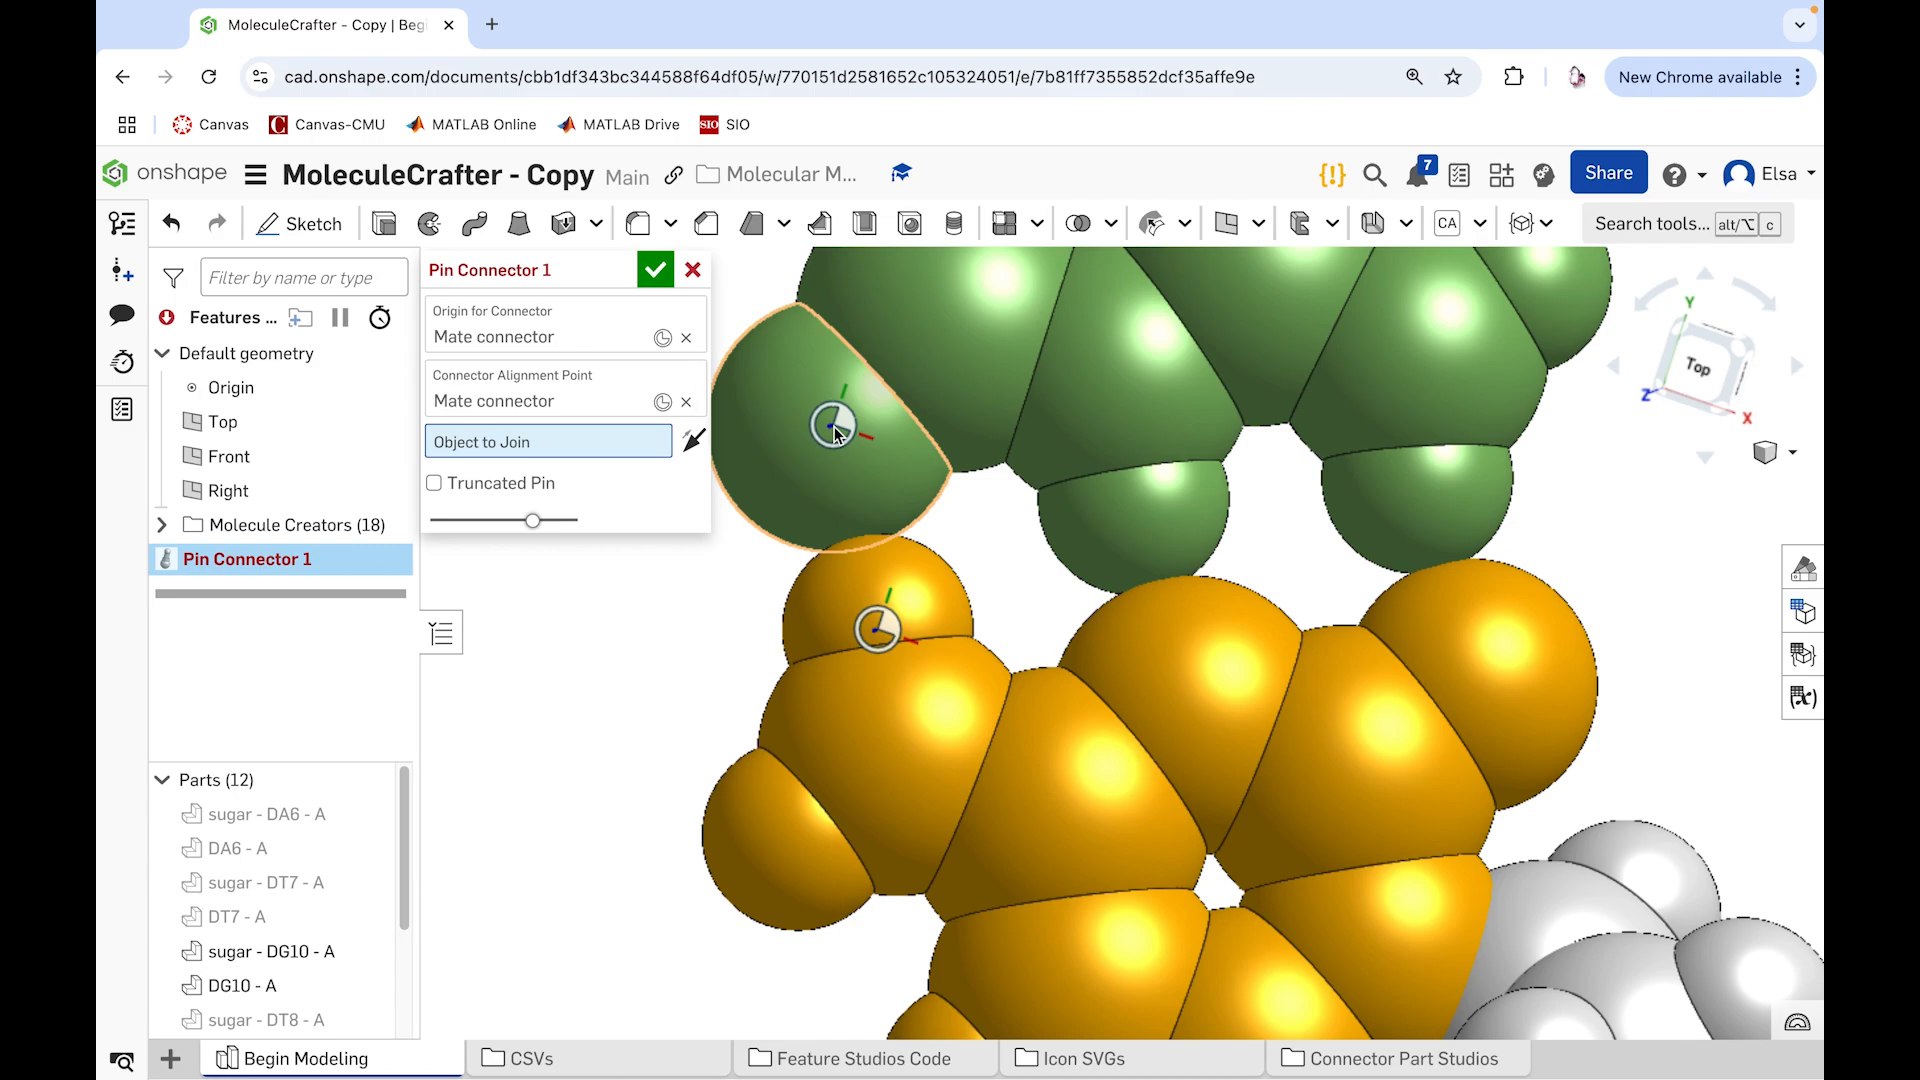
pyautogui.moveTo(573, 450)
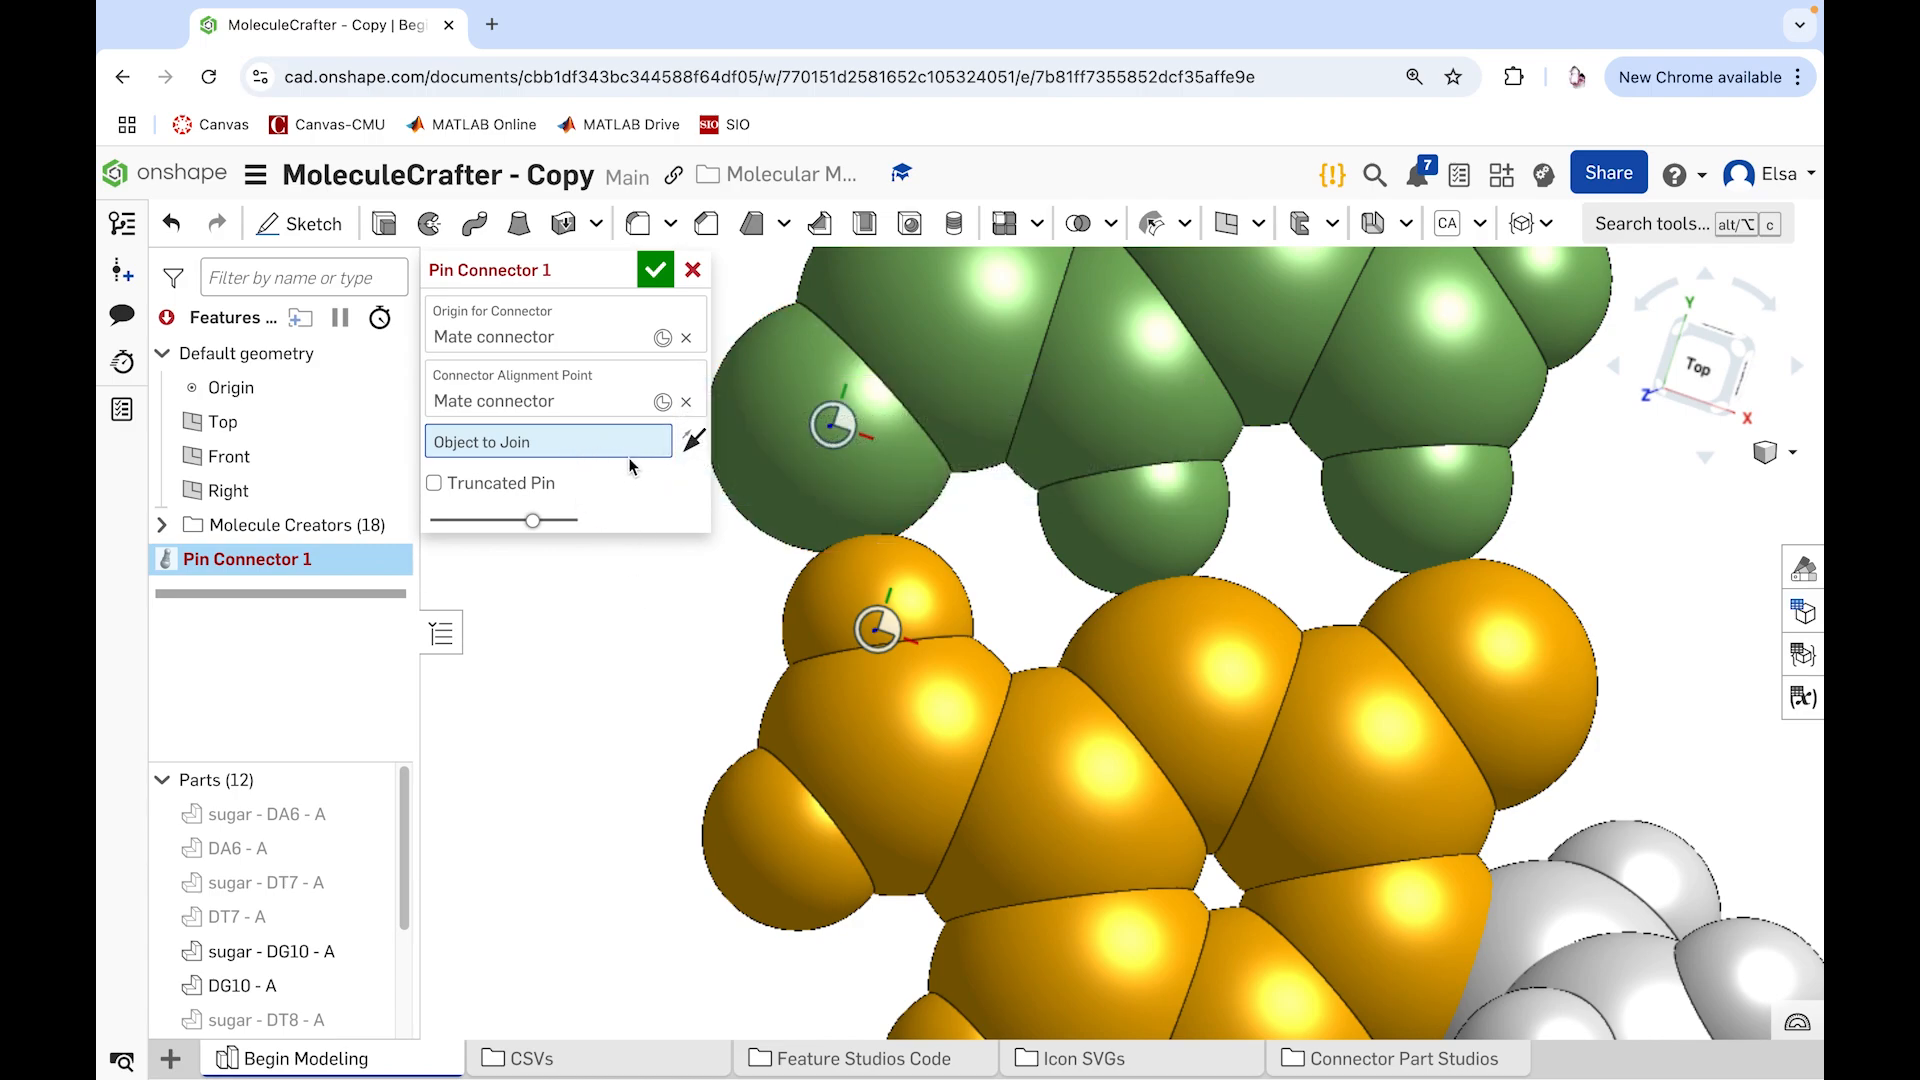
pyautogui.moveTo(632, 455)
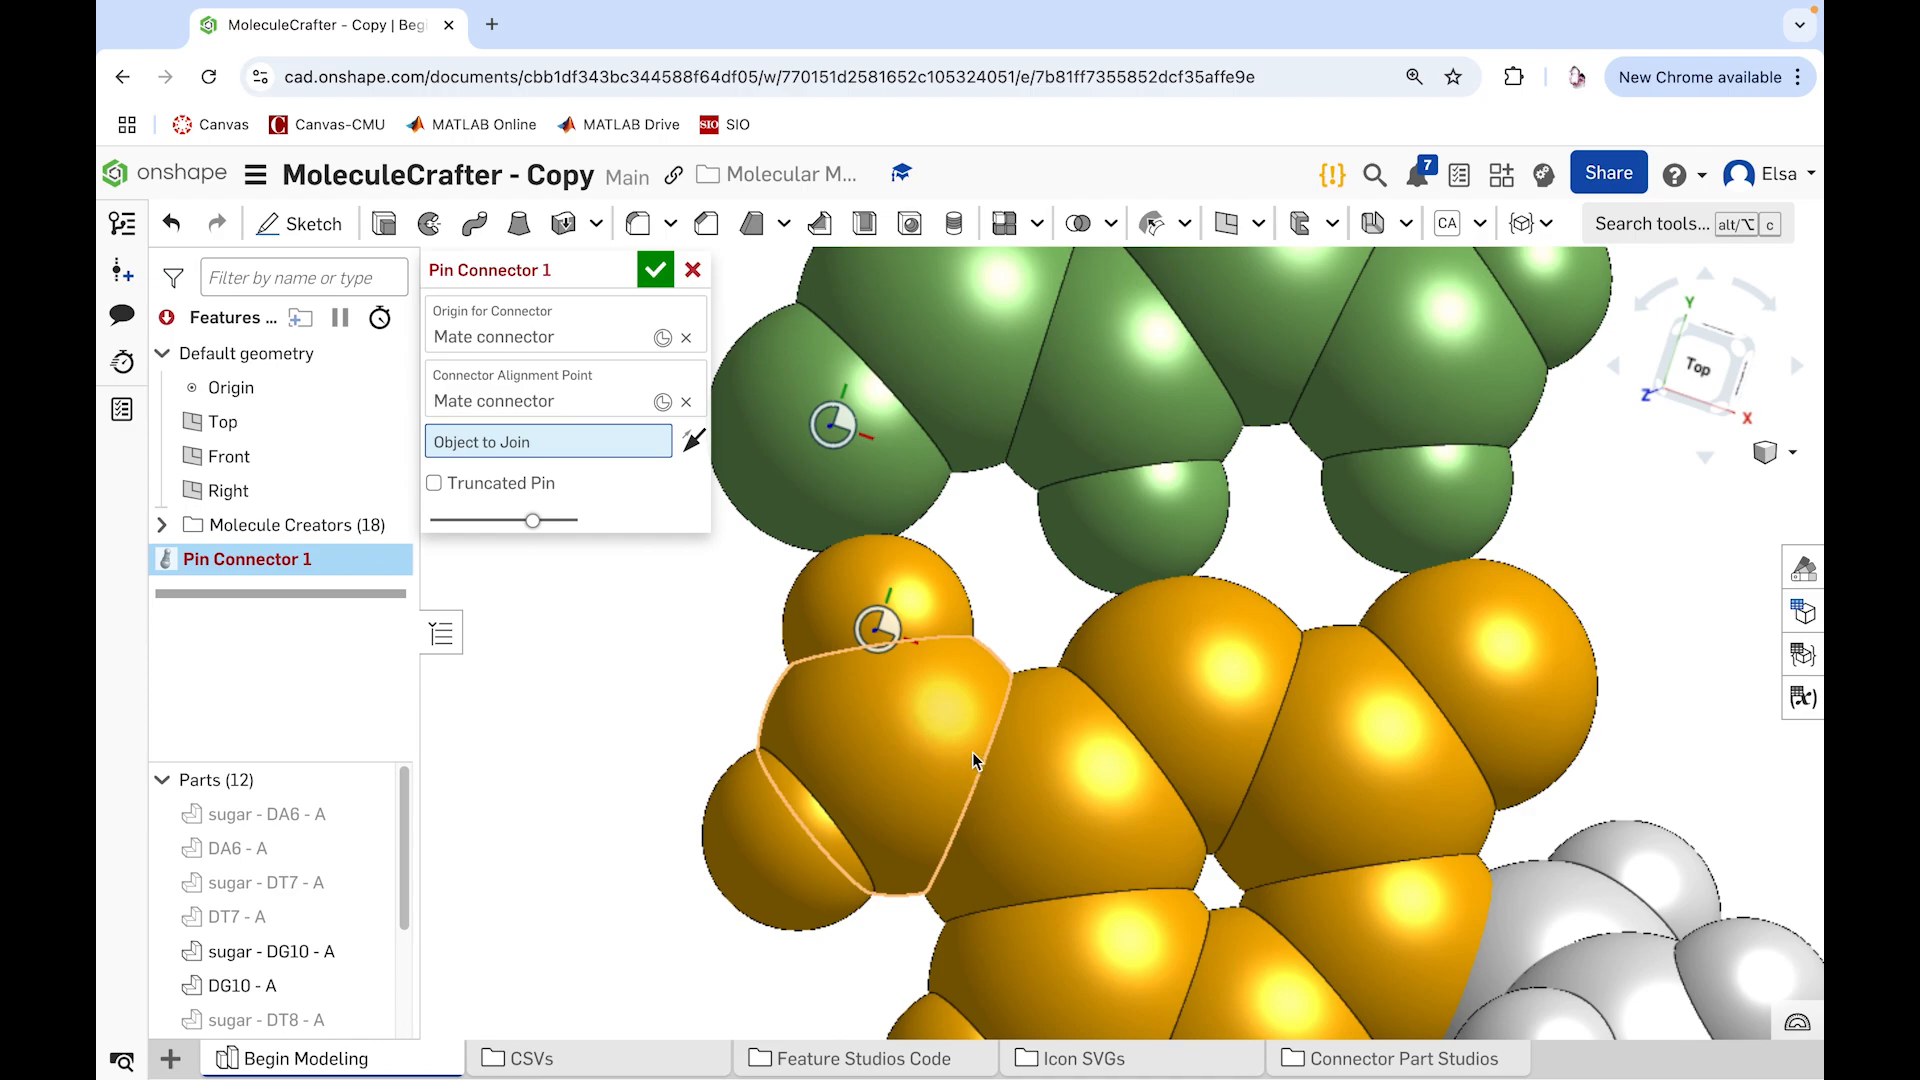
pyautogui.click(950, 616)
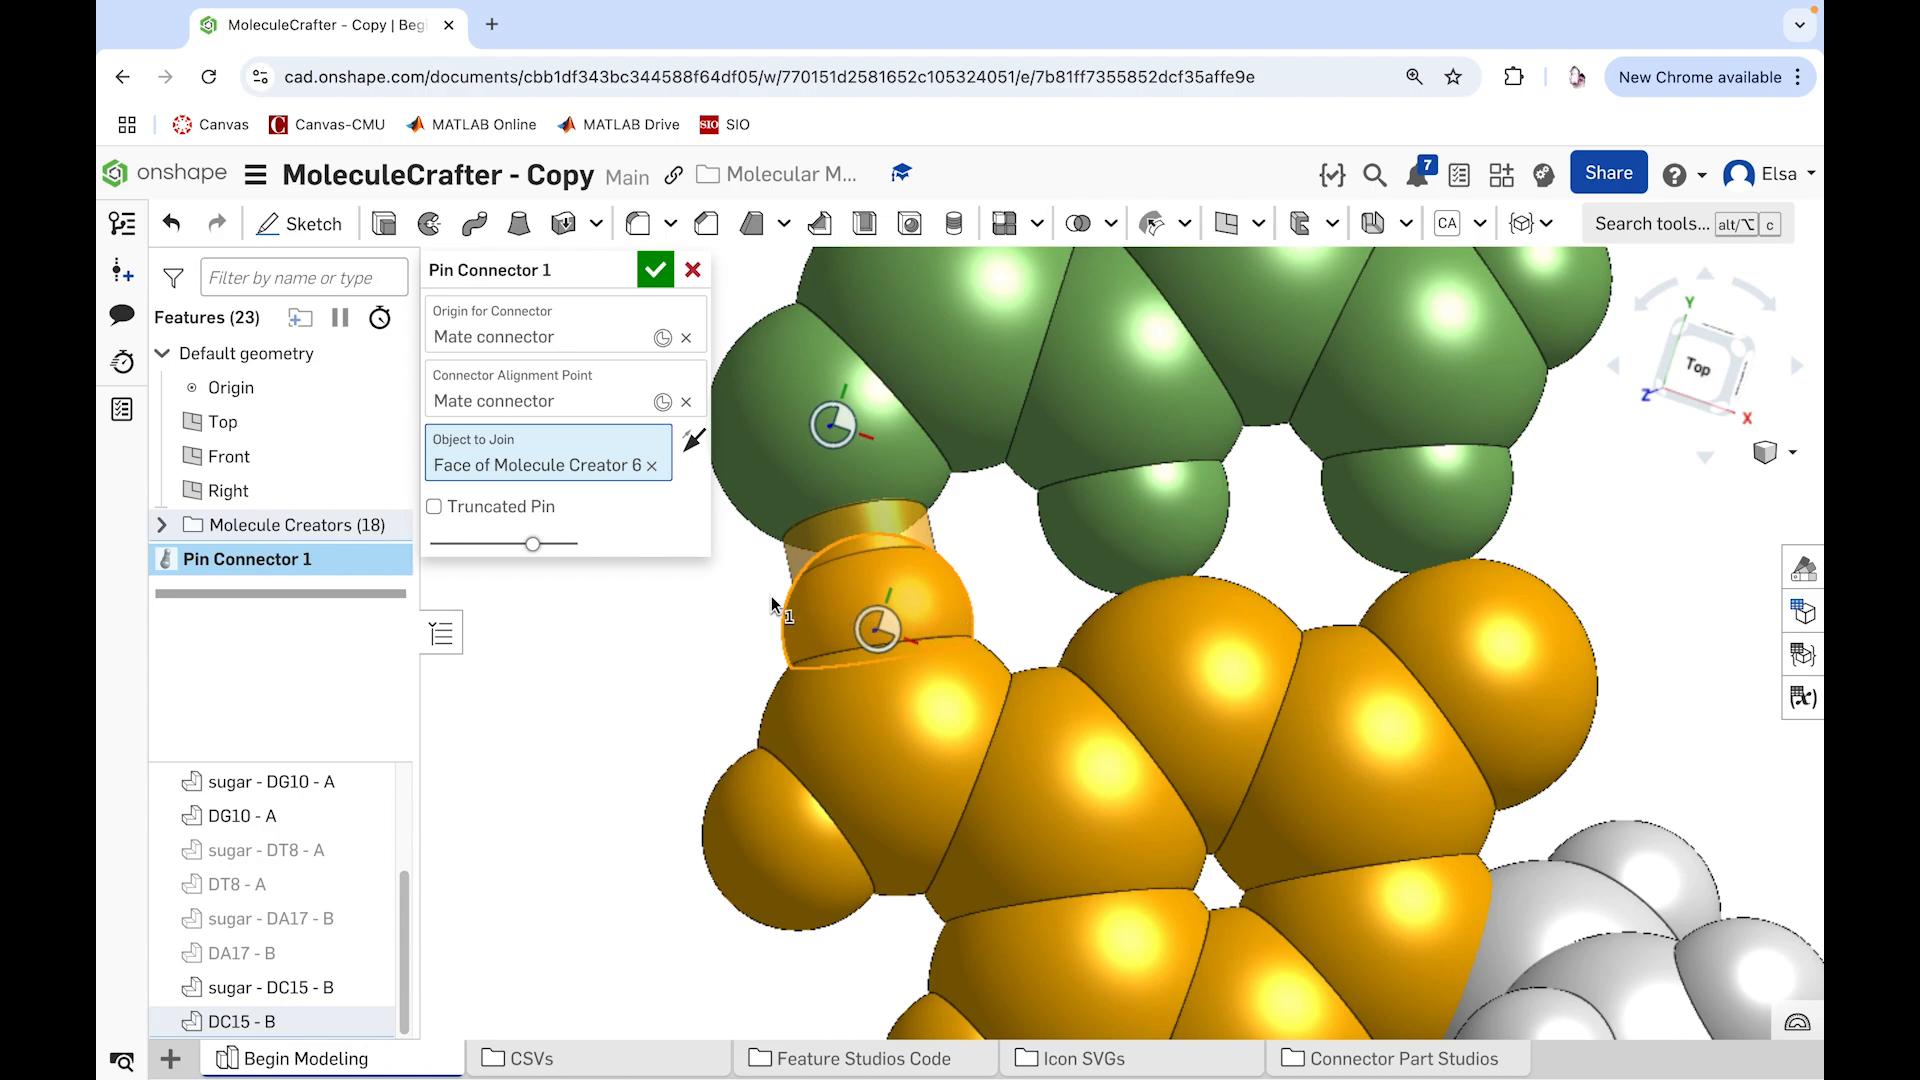
# Step: Hide the DG10 - A and DC15 - B sugars and accept the pin connector with Truncated Pin off after trying that option
pyautogui.moveTo(446, 515)
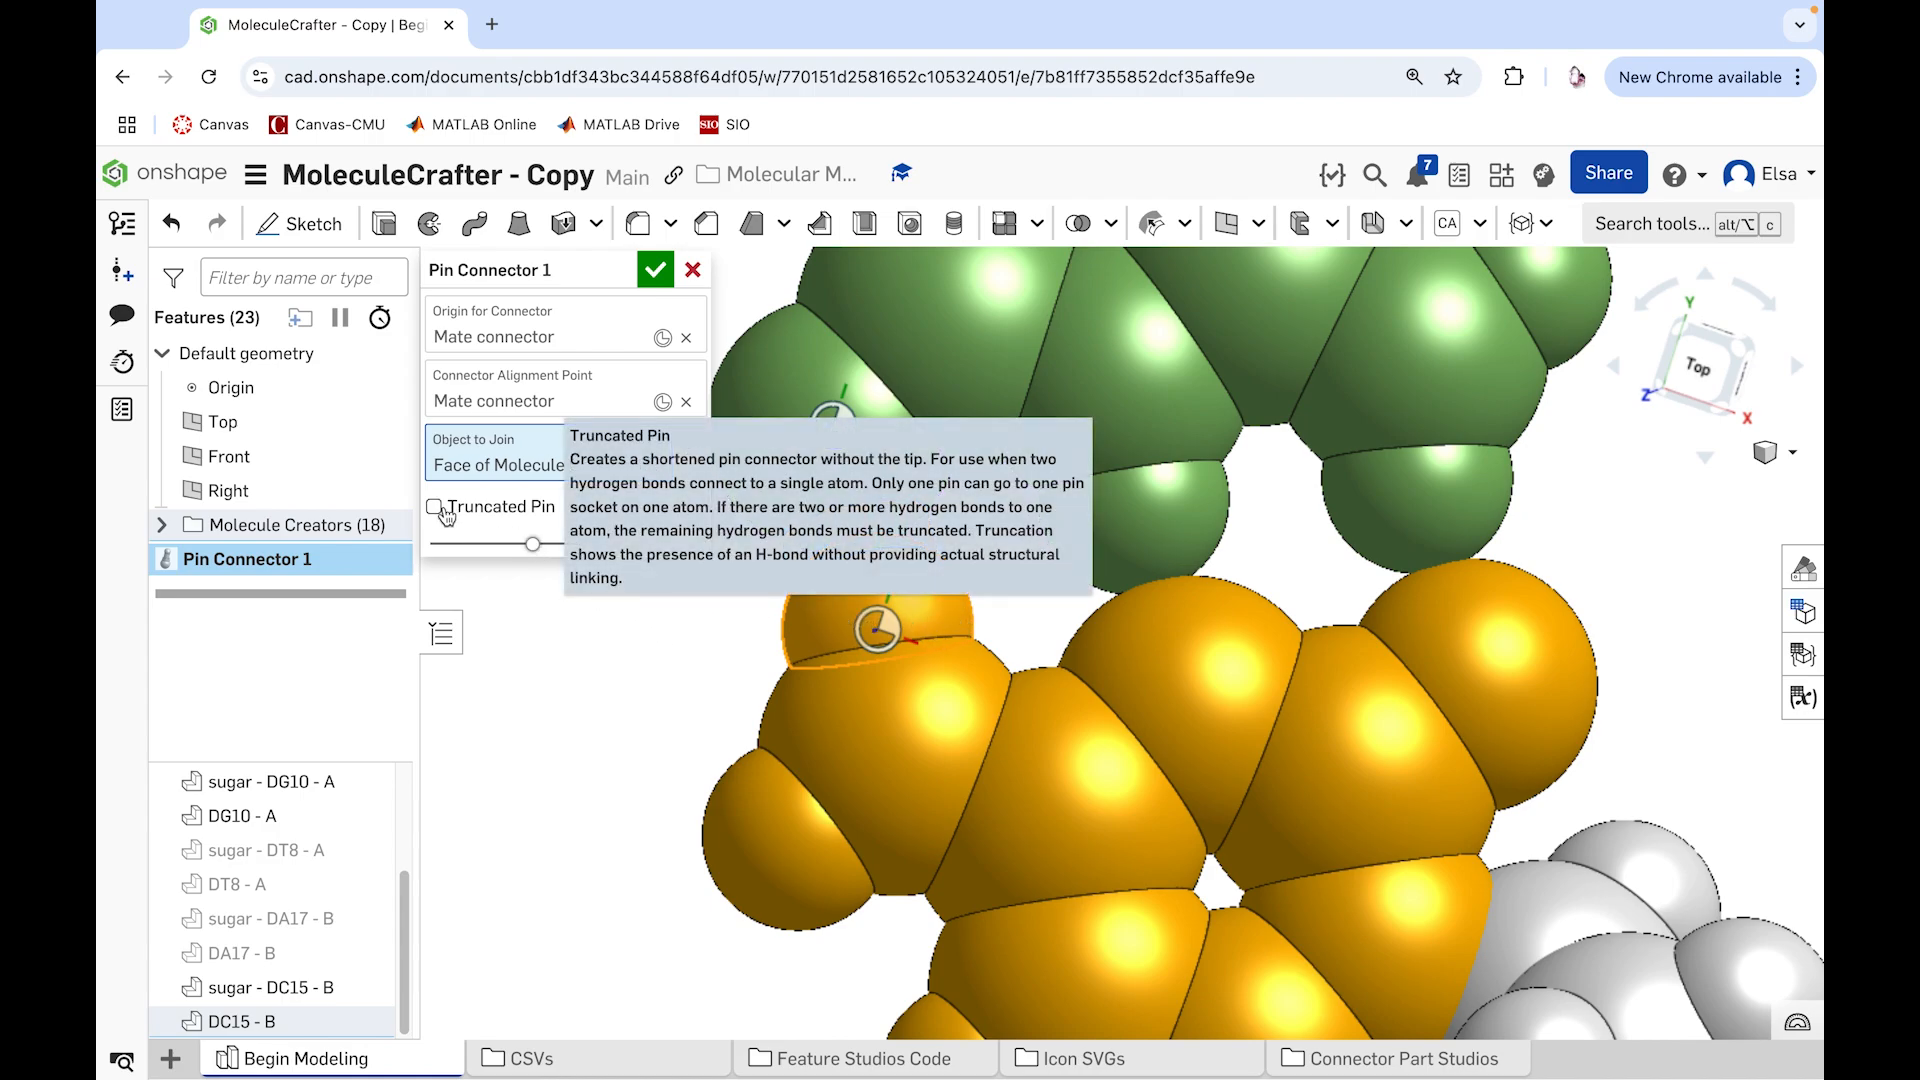
pyautogui.click(443, 510)
pyautogui.rightClick(1000, 412)
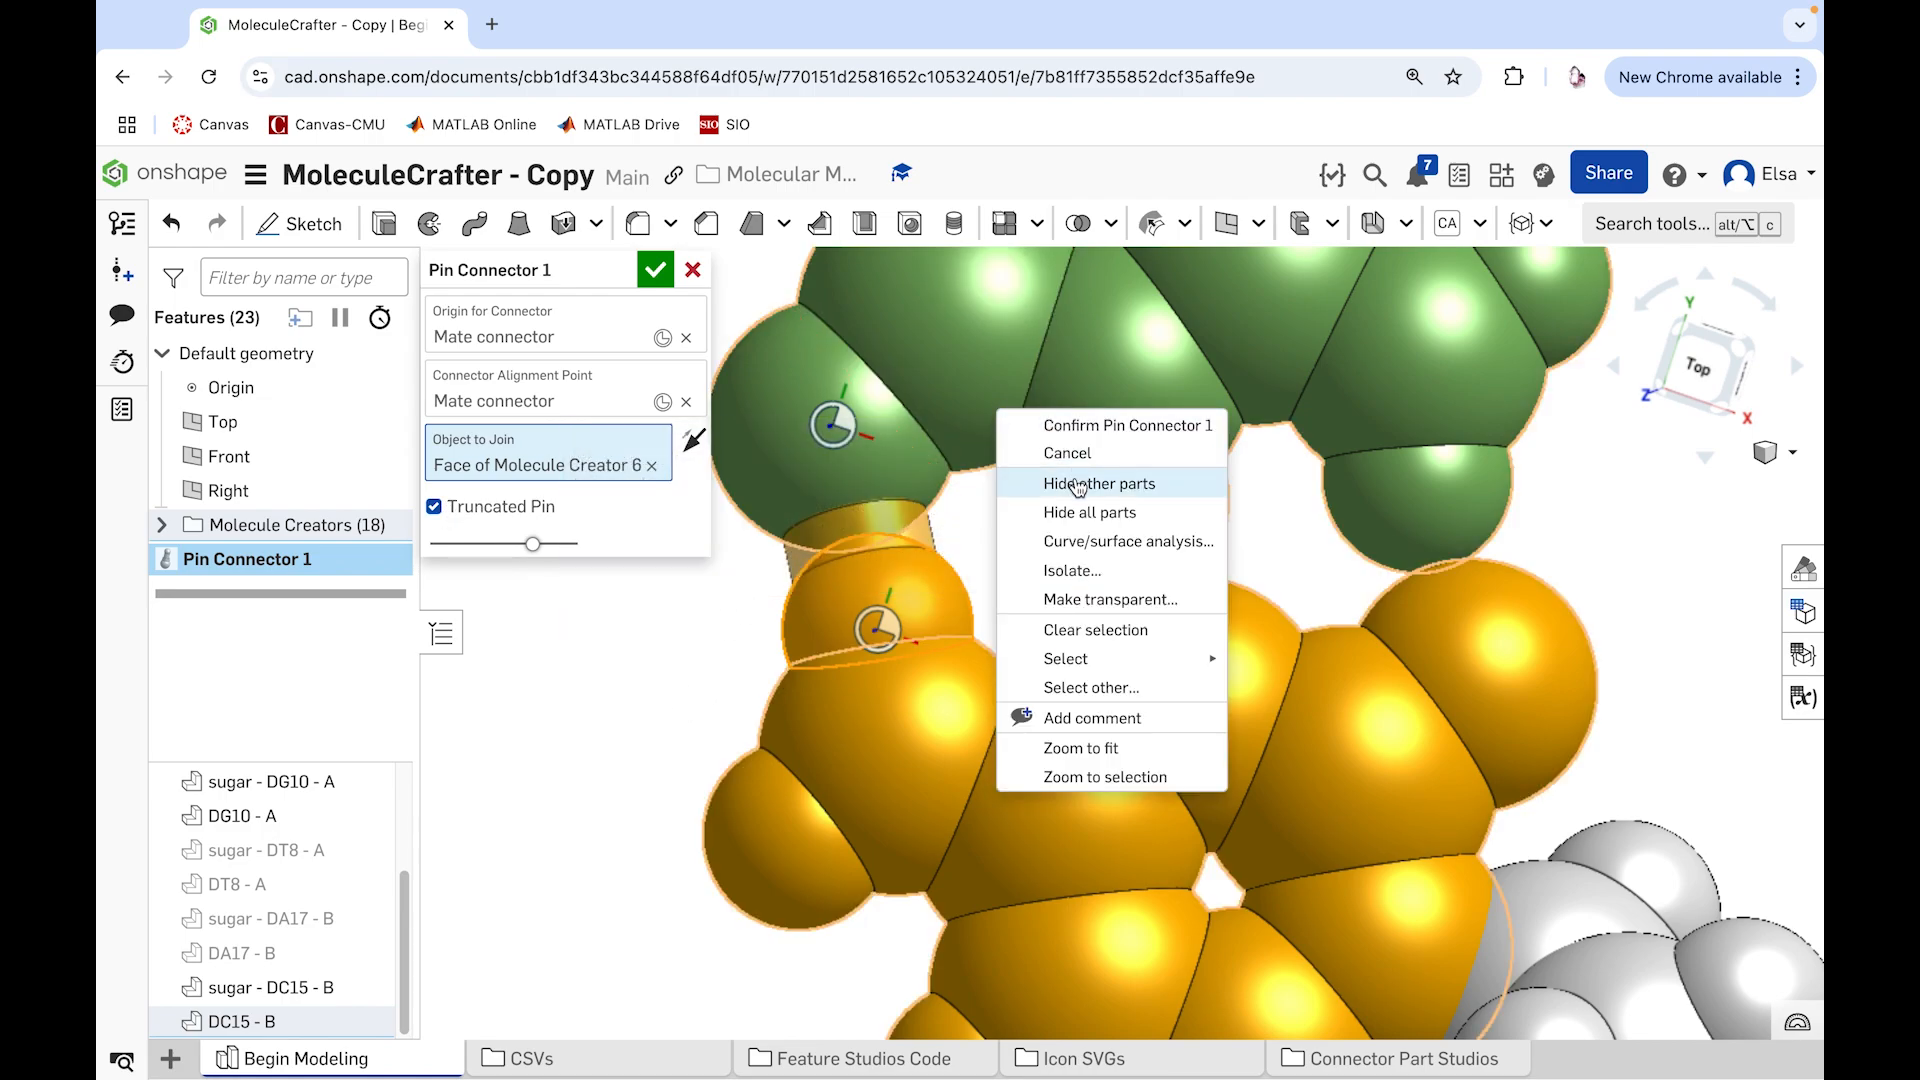
pyautogui.click(1073, 484)
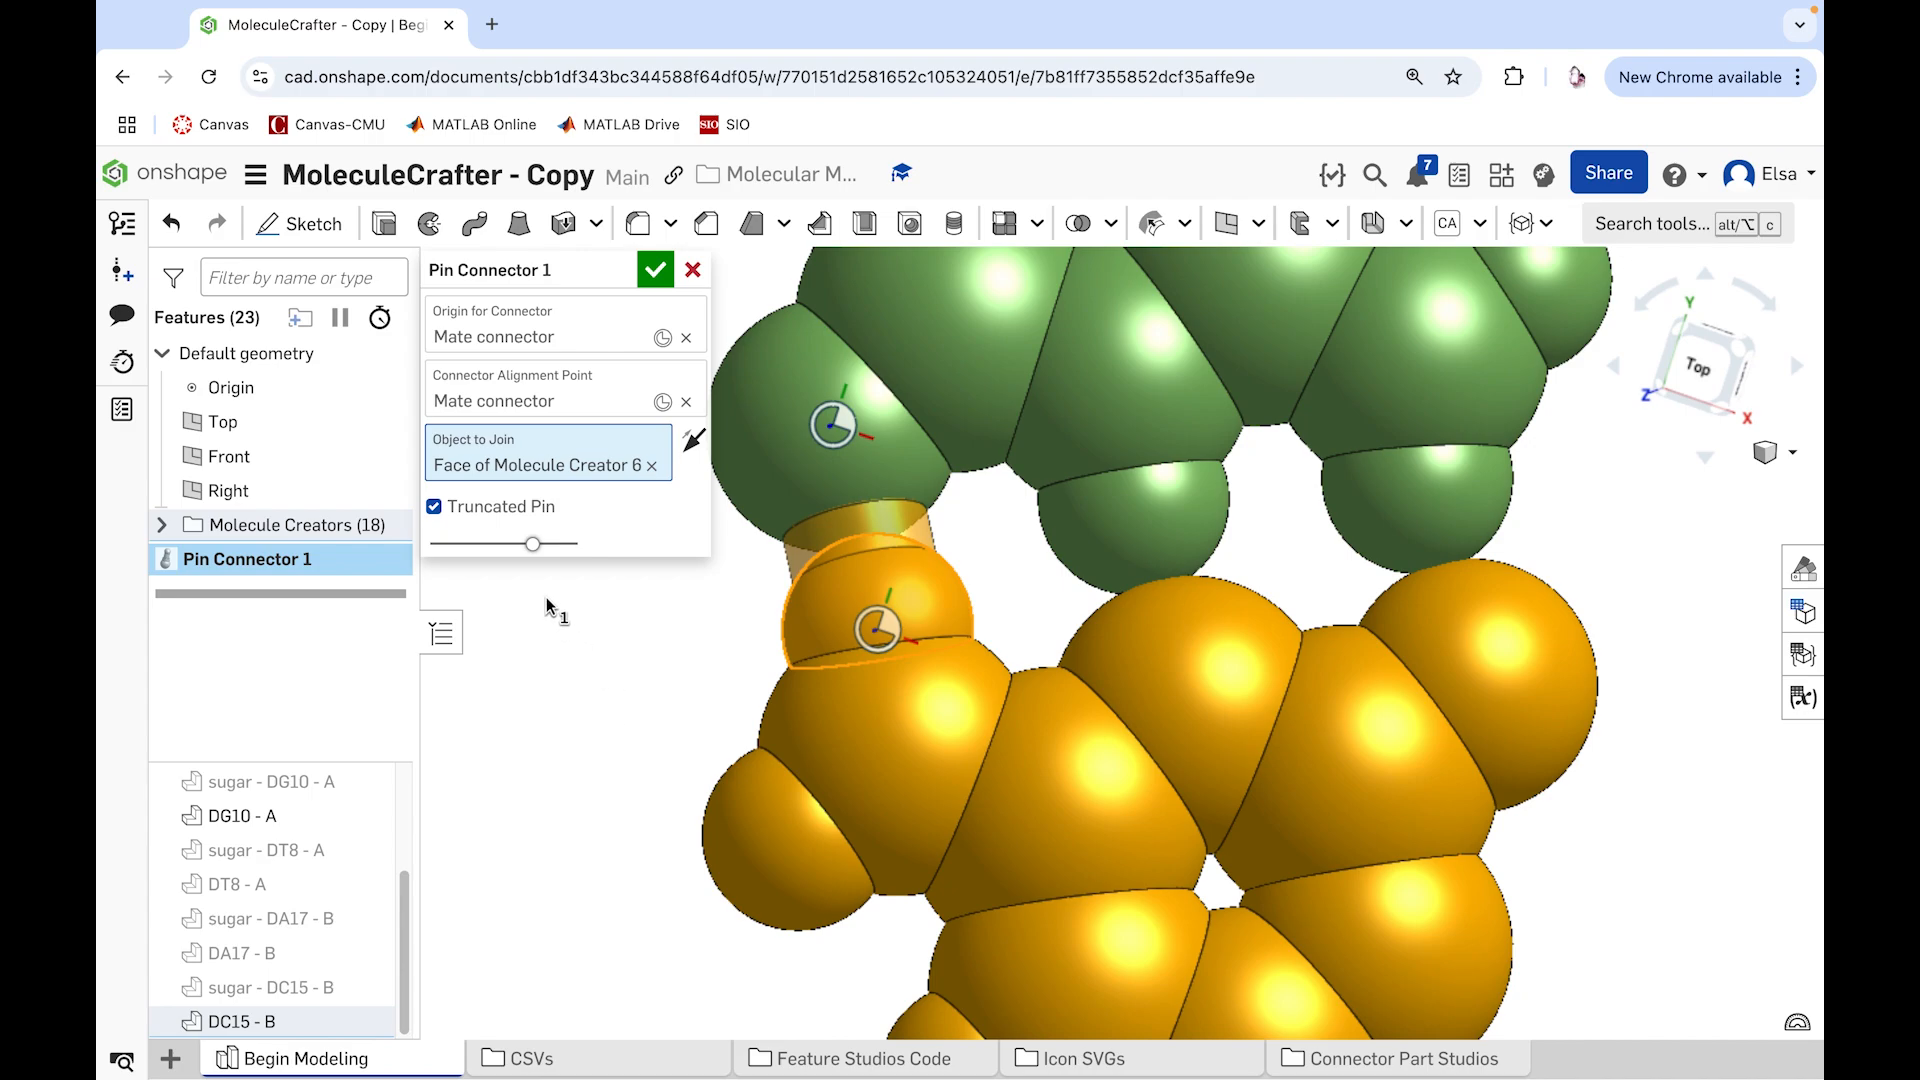
pyautogui.click(435, 508)
pyautogui.click(655, 269)
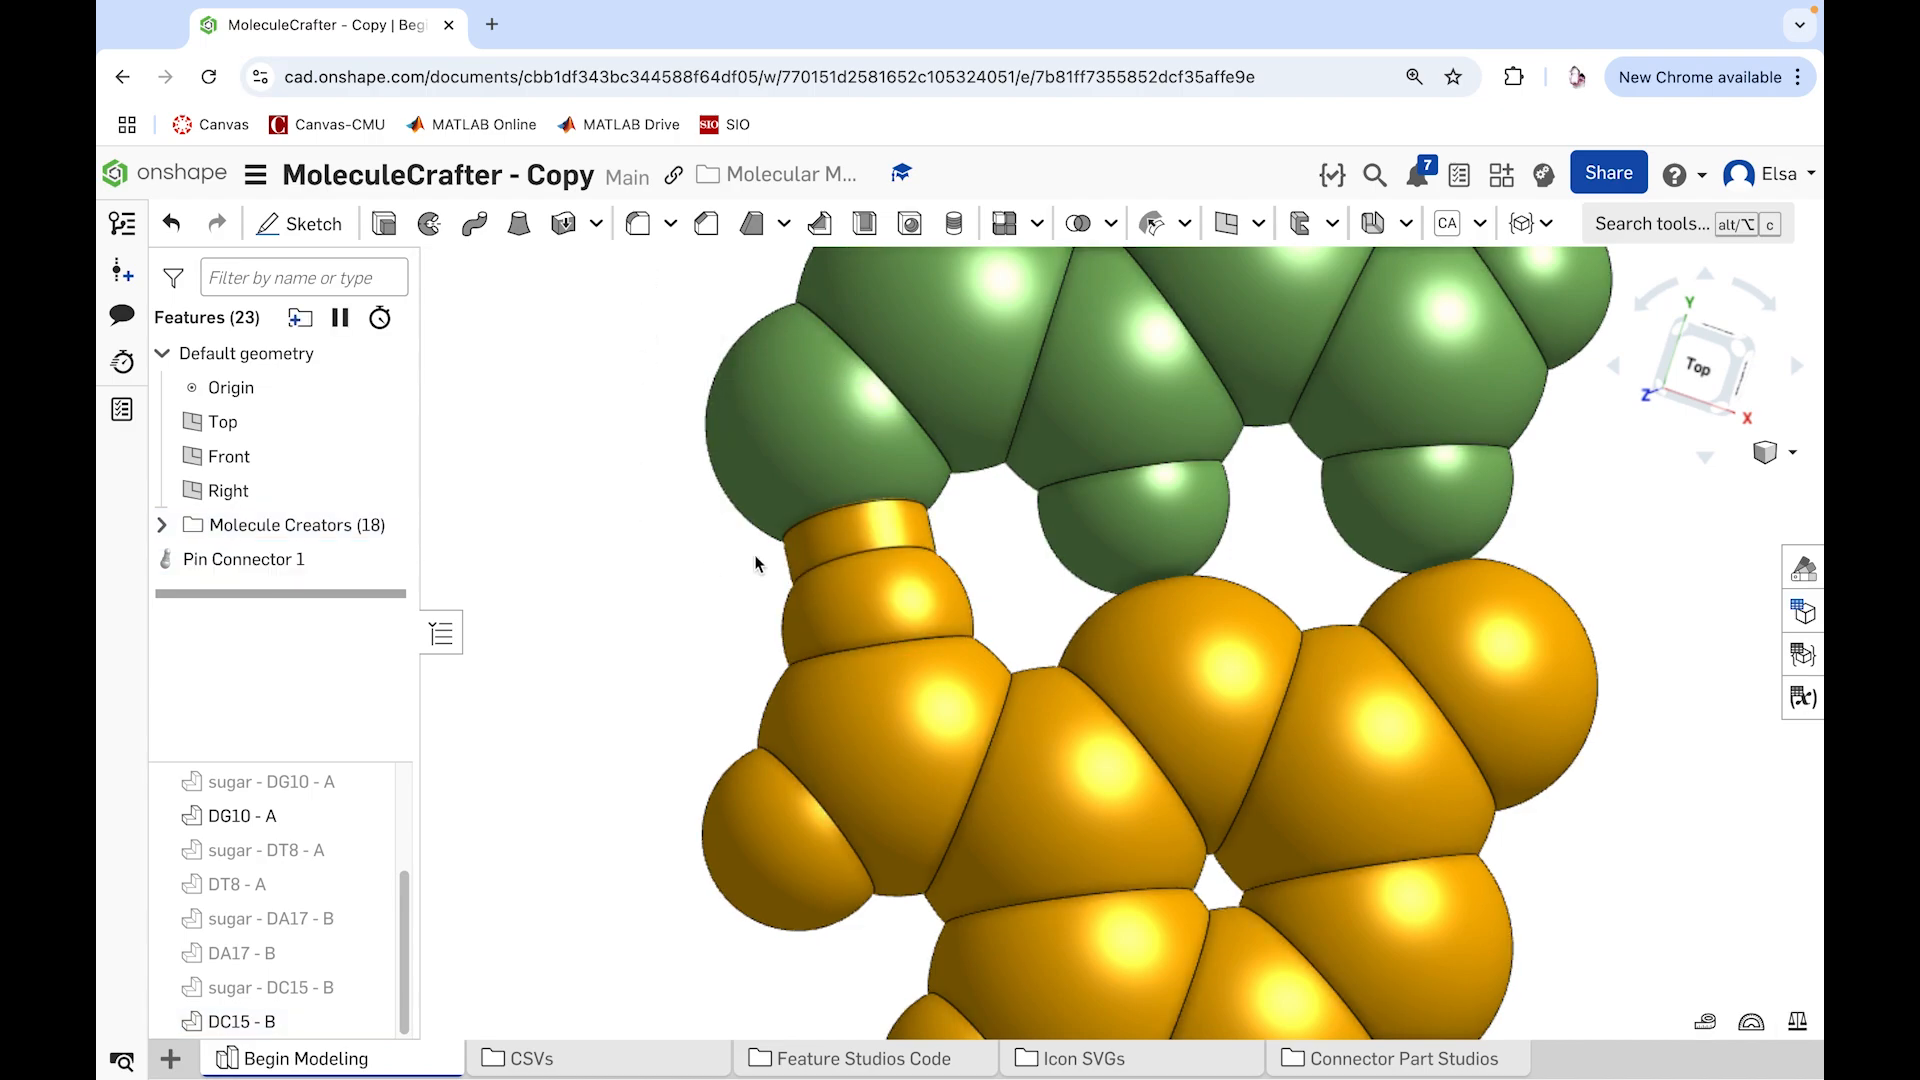
# Step: Set up a second Pin Connector on DC15 - B's outer hydrogen, aligned to its neighboring atom, joined to the hydrogen and flipped to point outward
pyautogui.click(1546, 224)
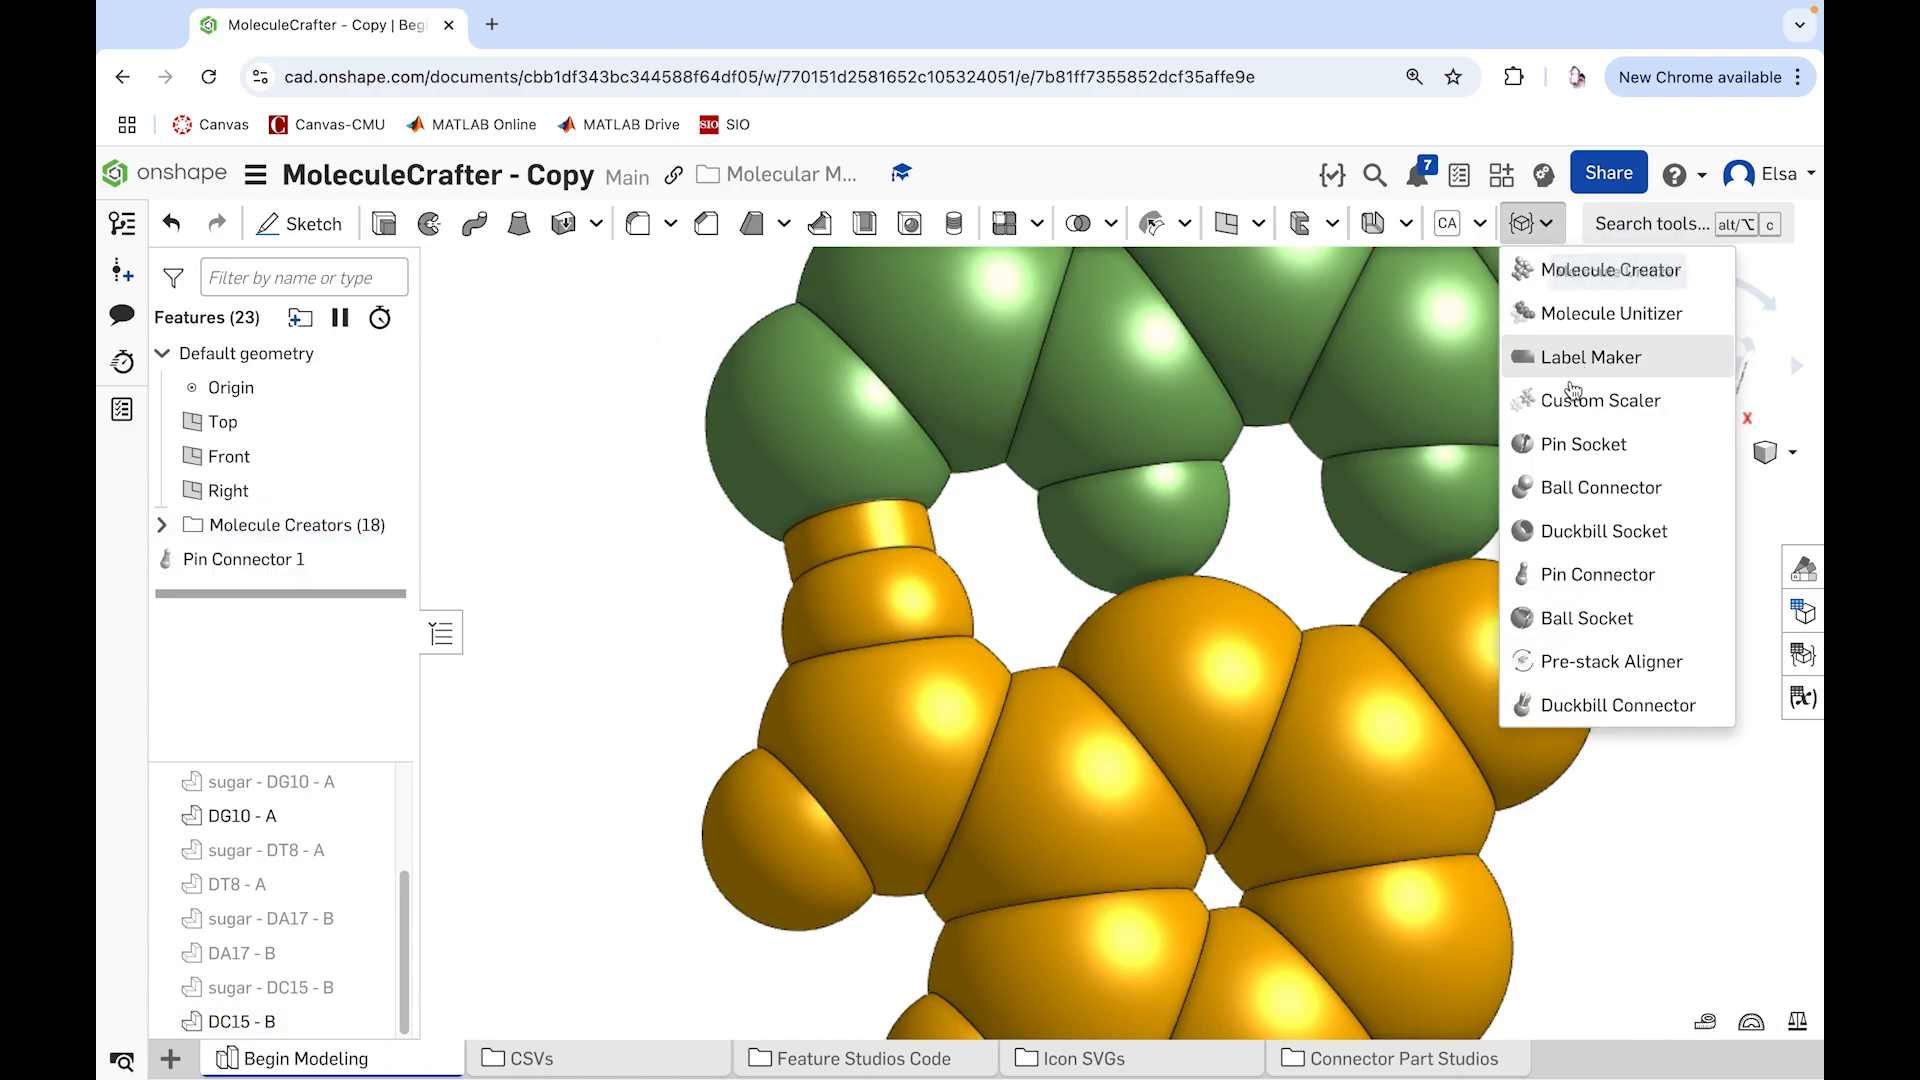
pyautogui.click(1564, 568)
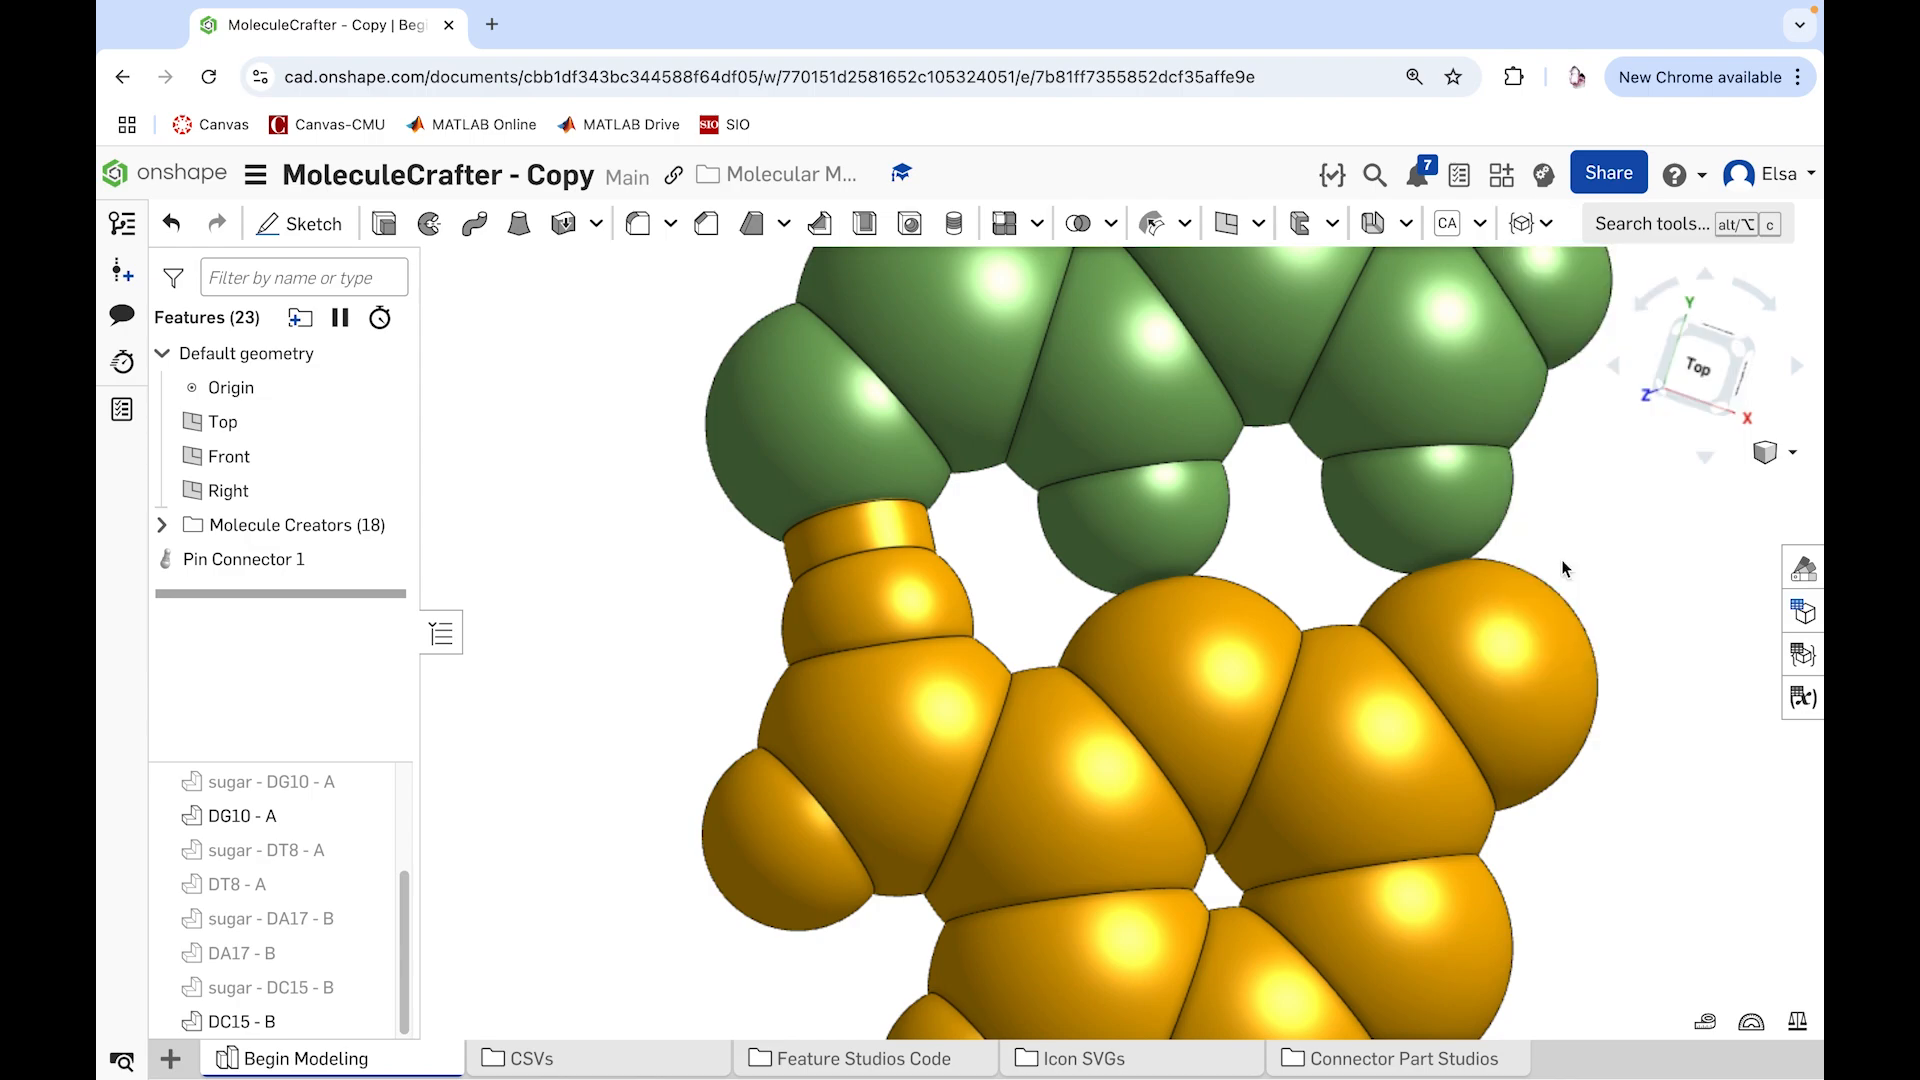
pyautogui.click(782, 867)
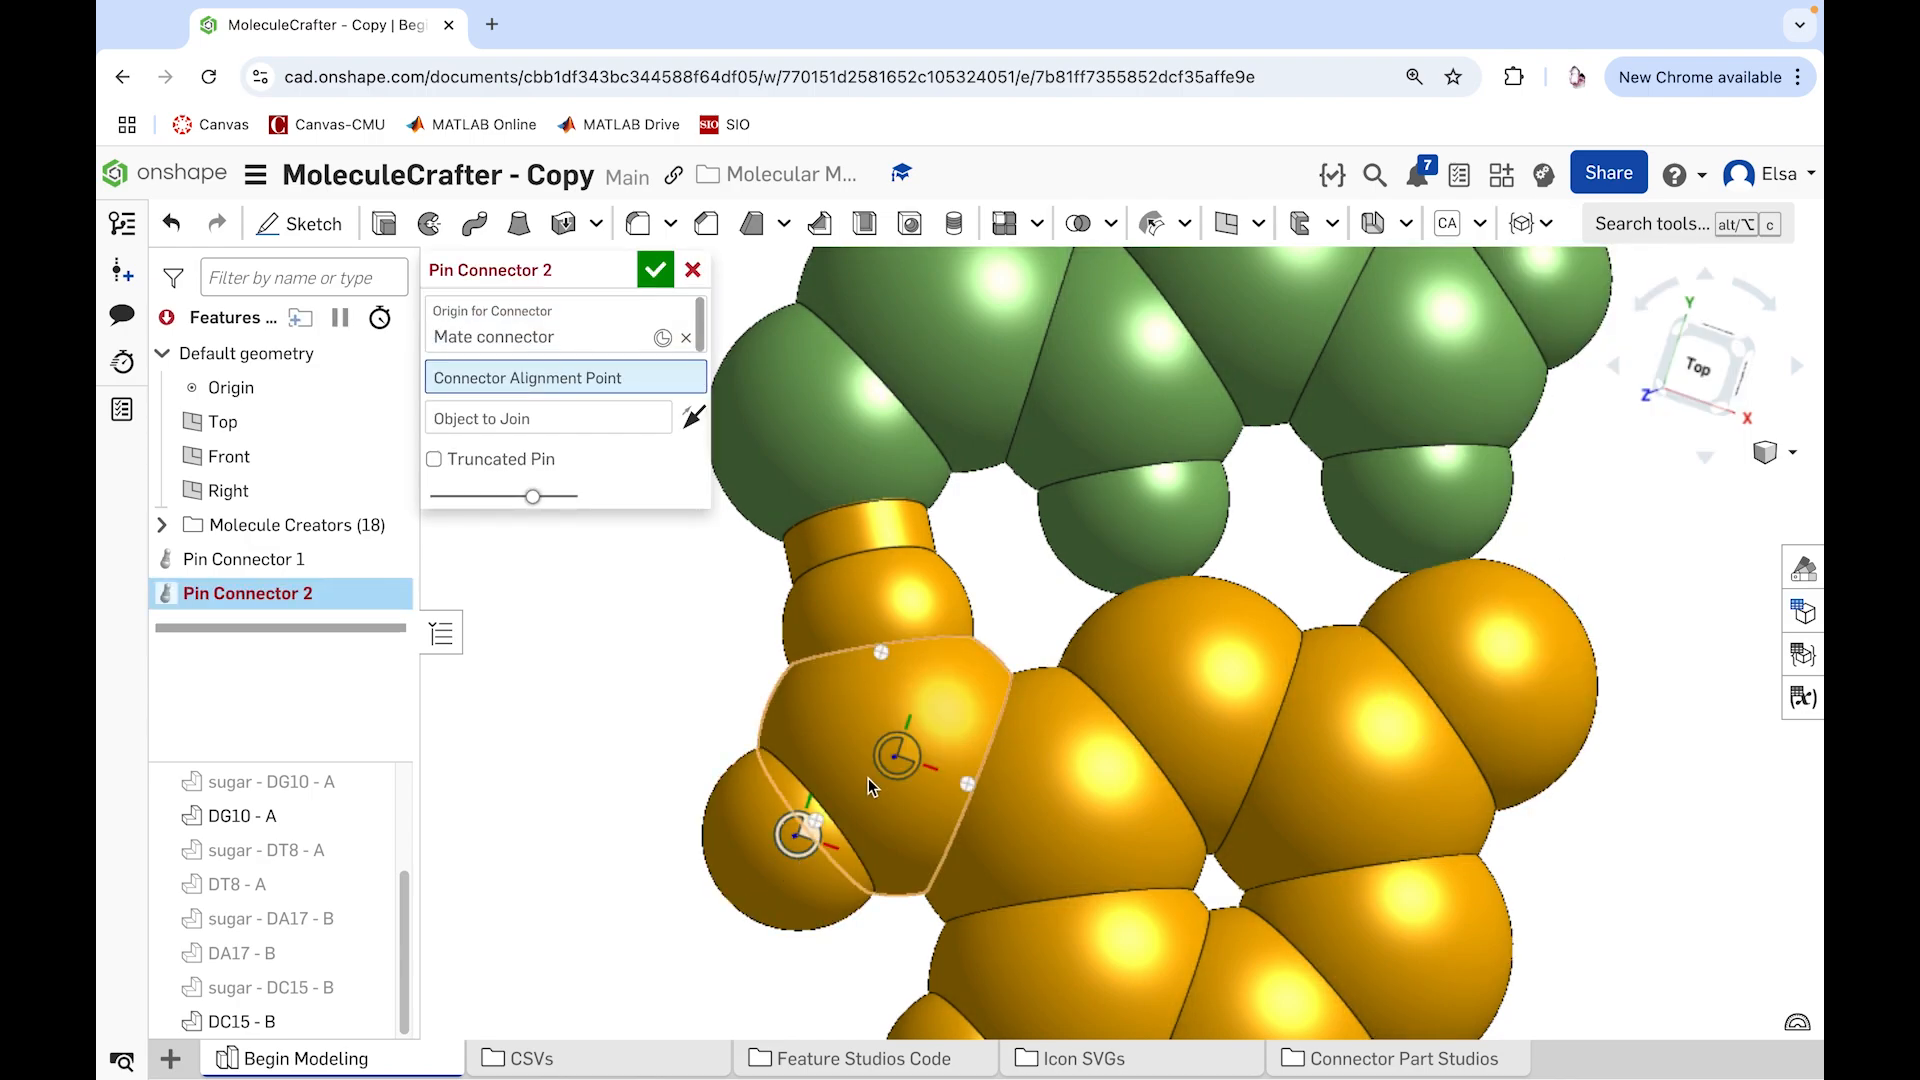
pyautogui.click(897, 757)
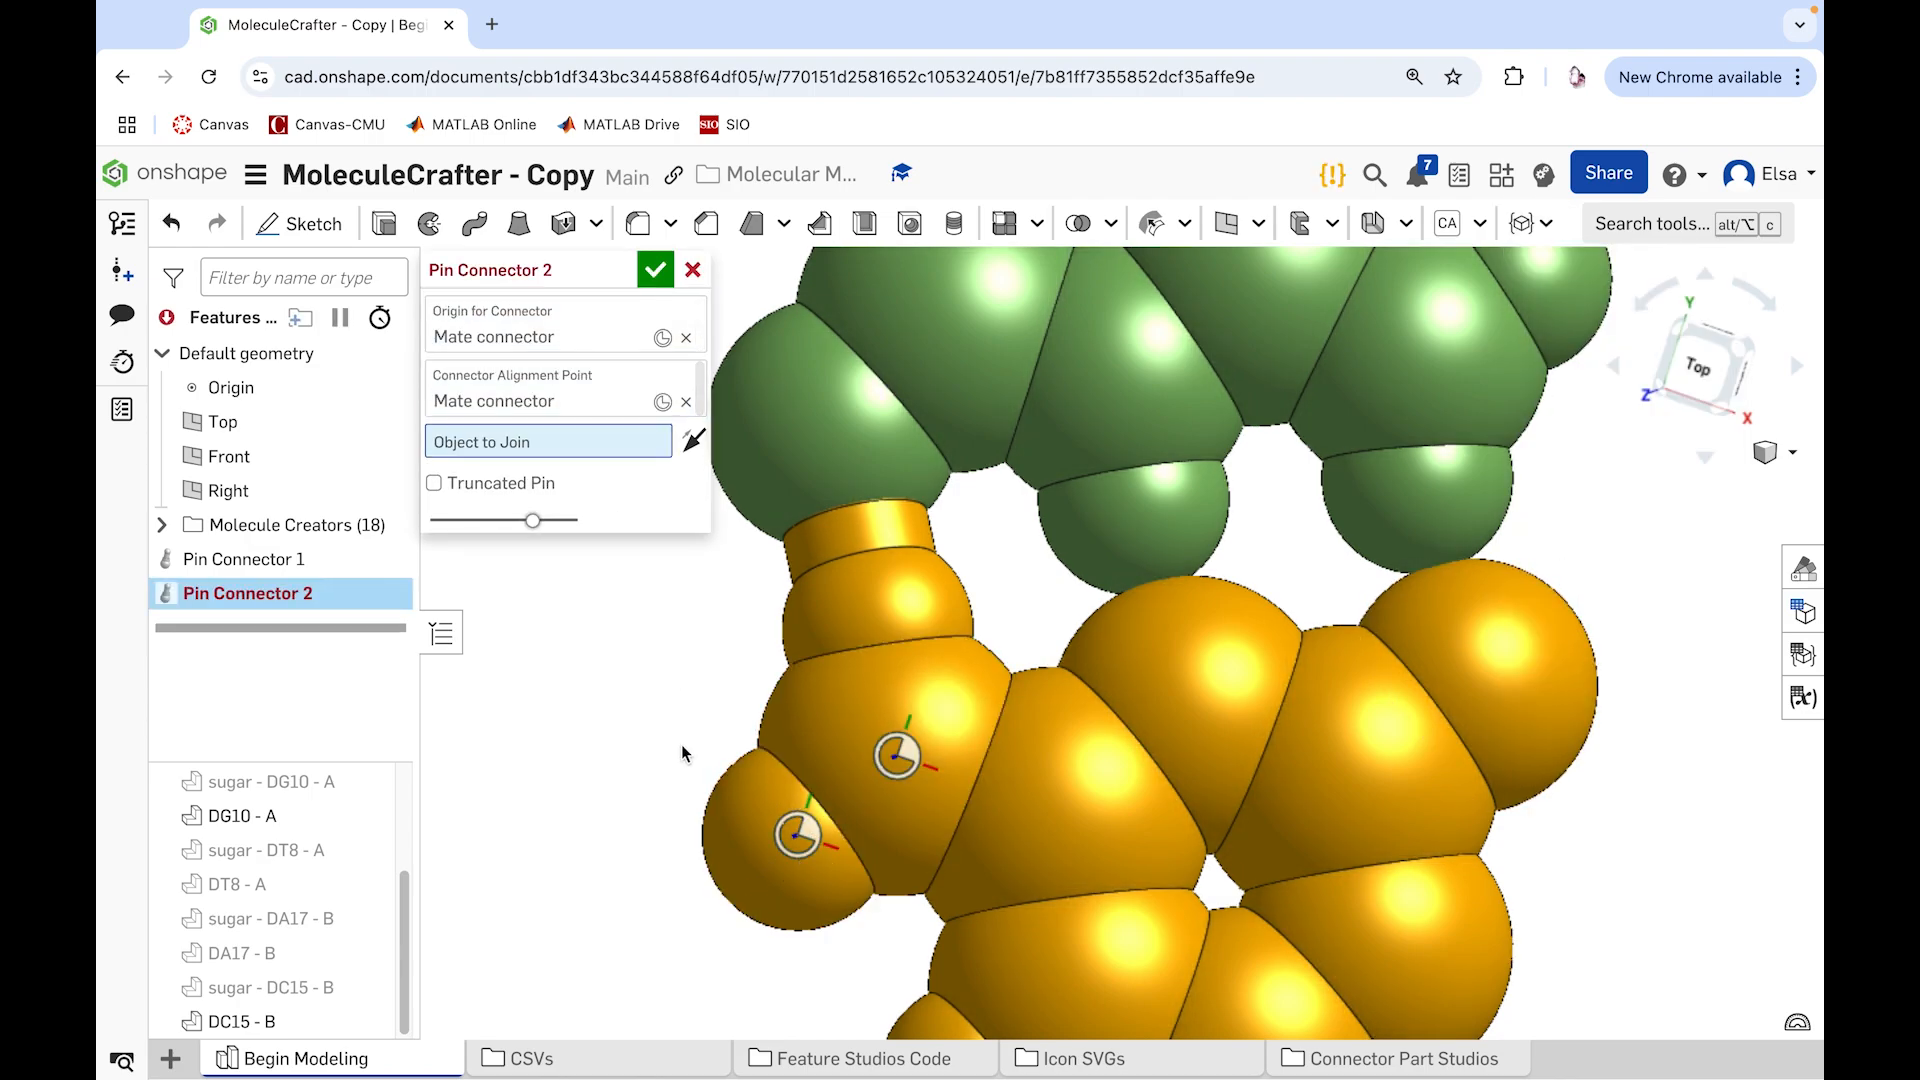
pyautogui.click(745, 818)
pyautogui.click(693, 443)
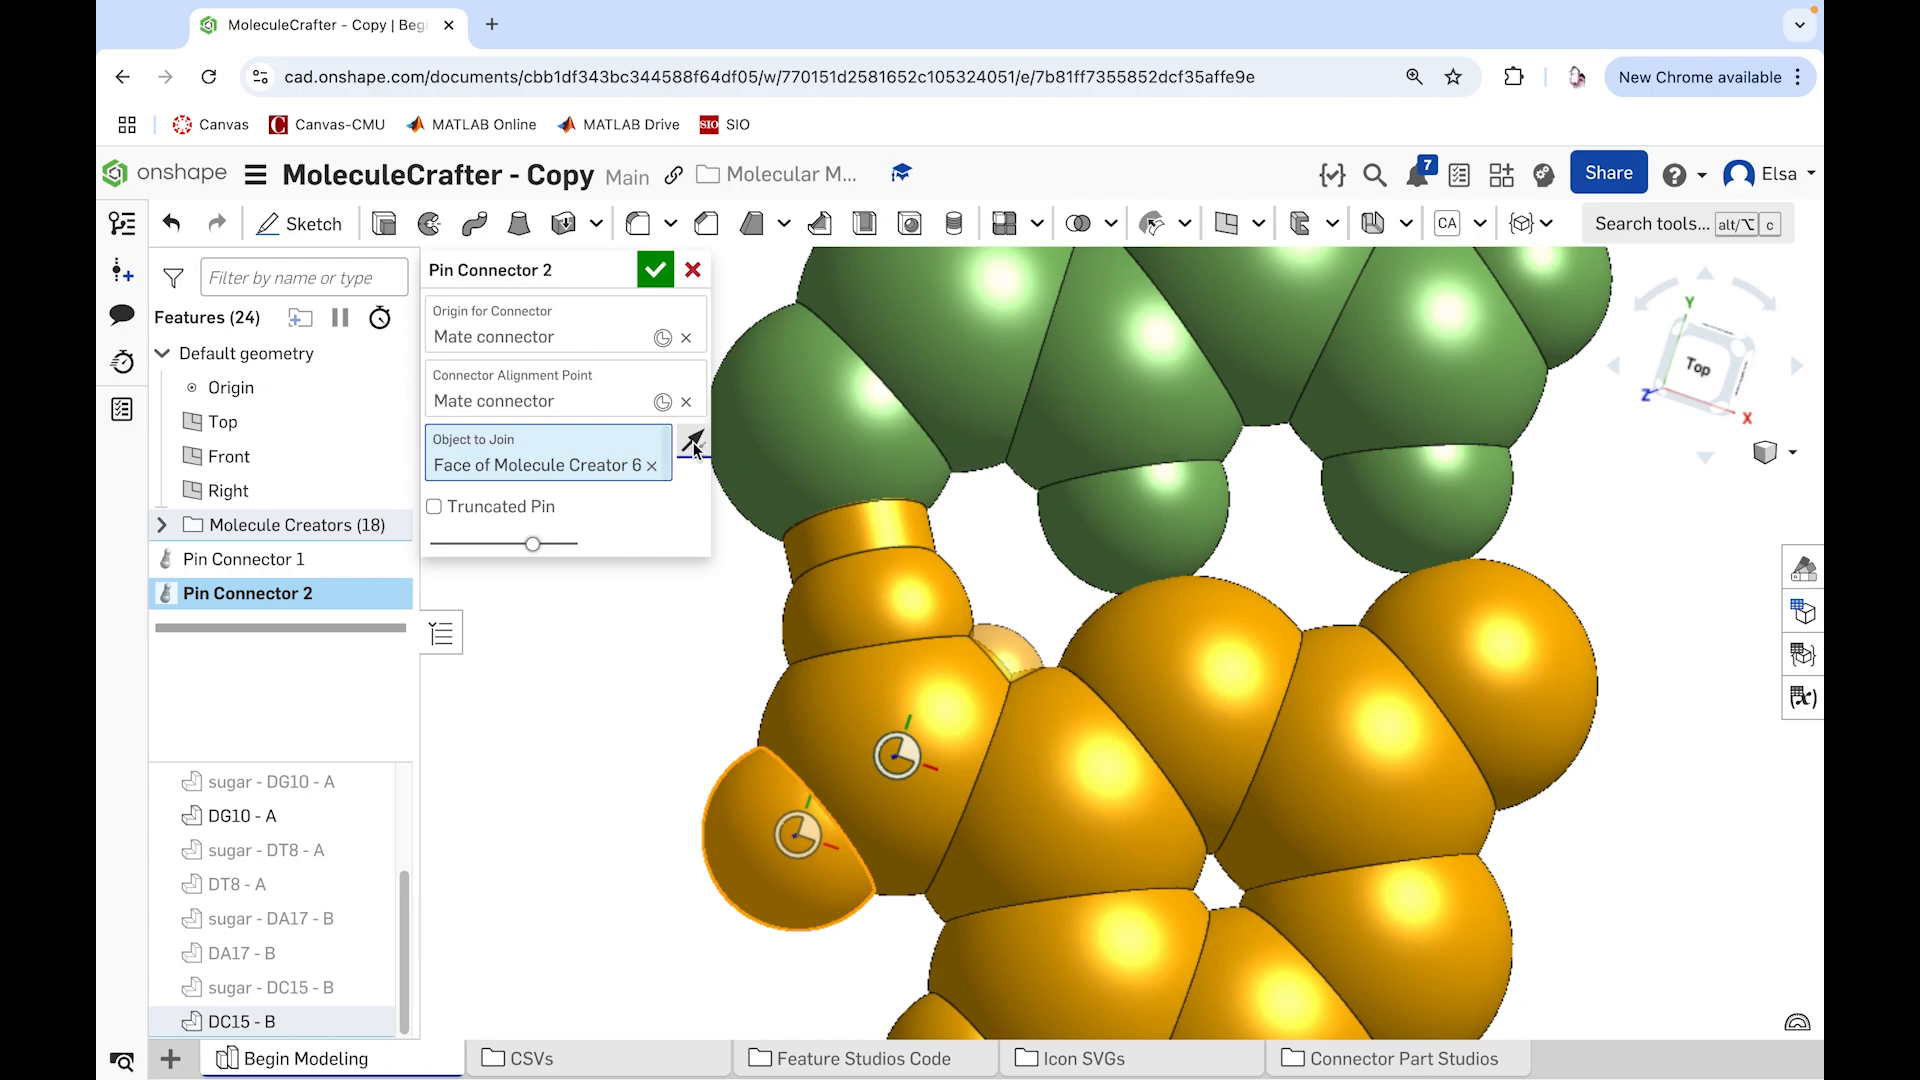
# Step: Try the Truncated Pin option on the outward-pointing connector at DC15 - B's outer hydrogen, and discard that connector
pyautogui.scroll(-1, 587, 771)
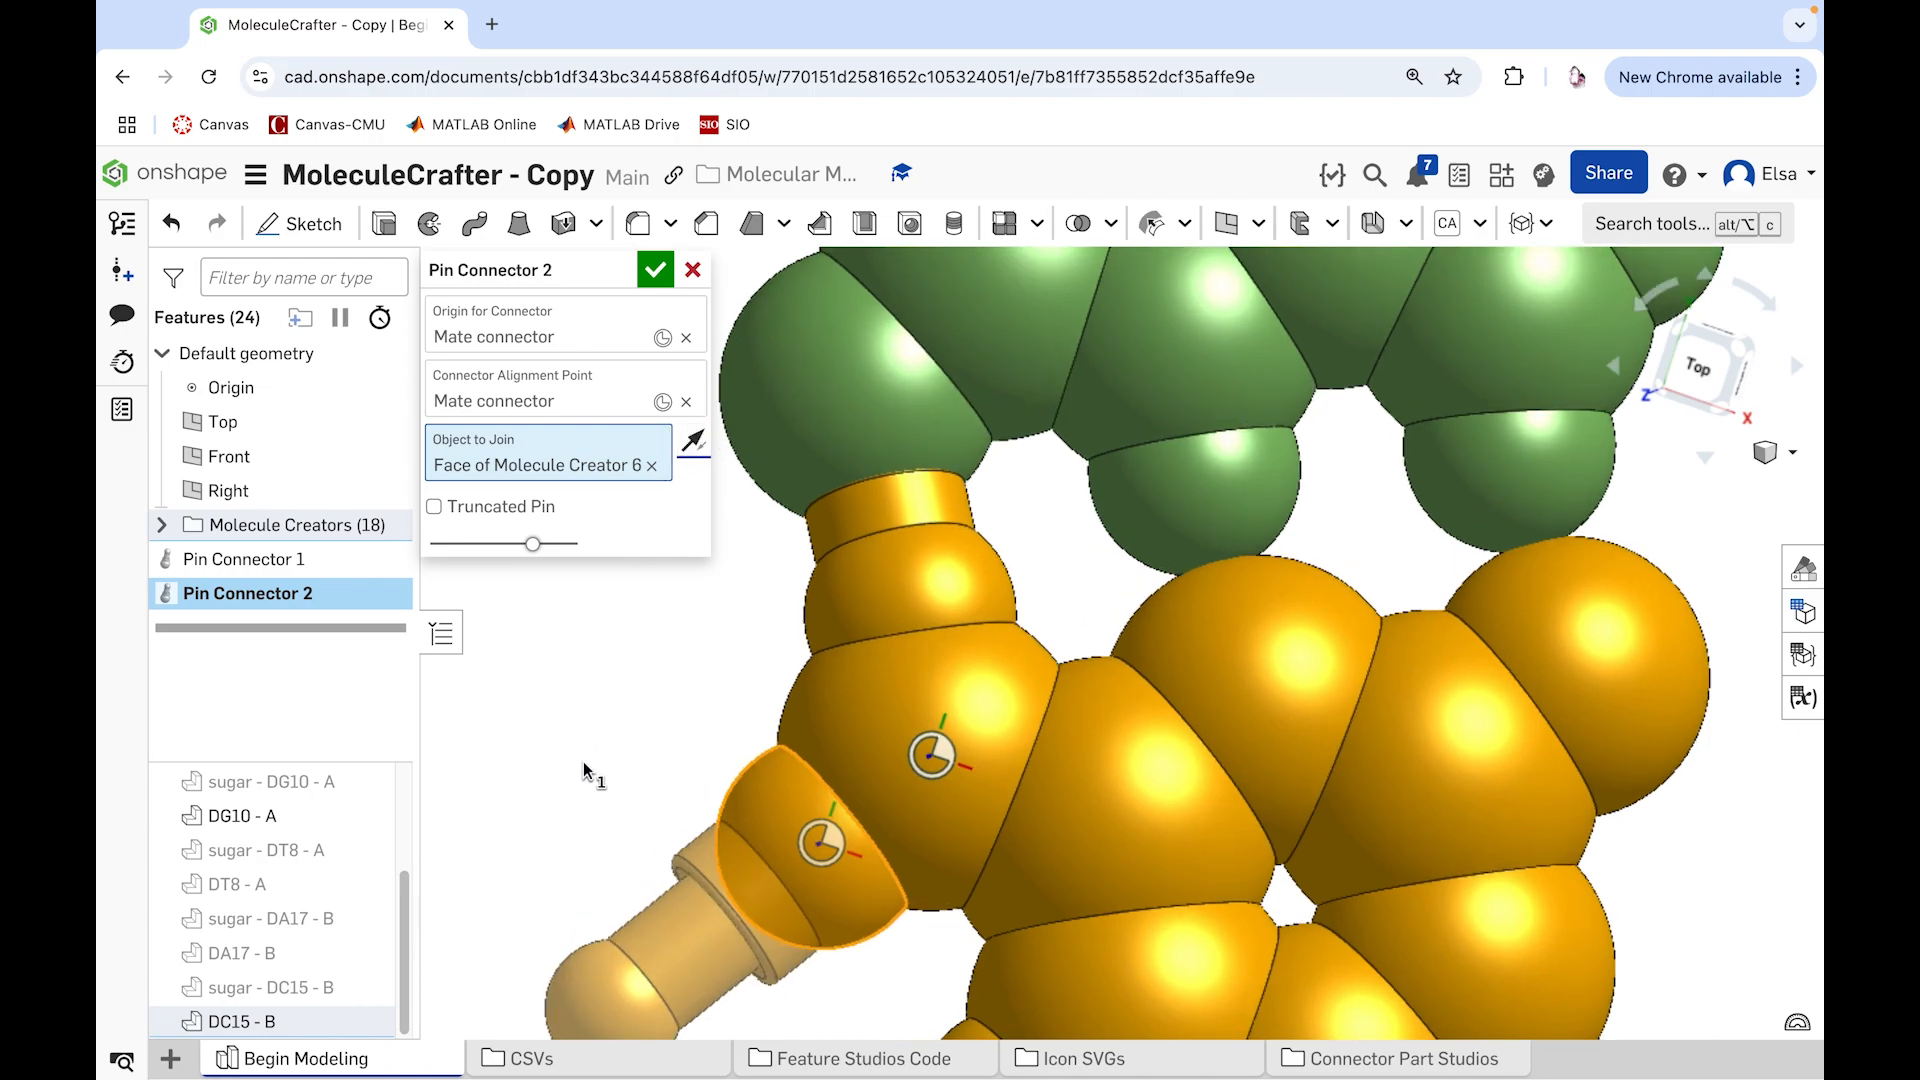
pyautogui.scroll(-1, 715, 1004)
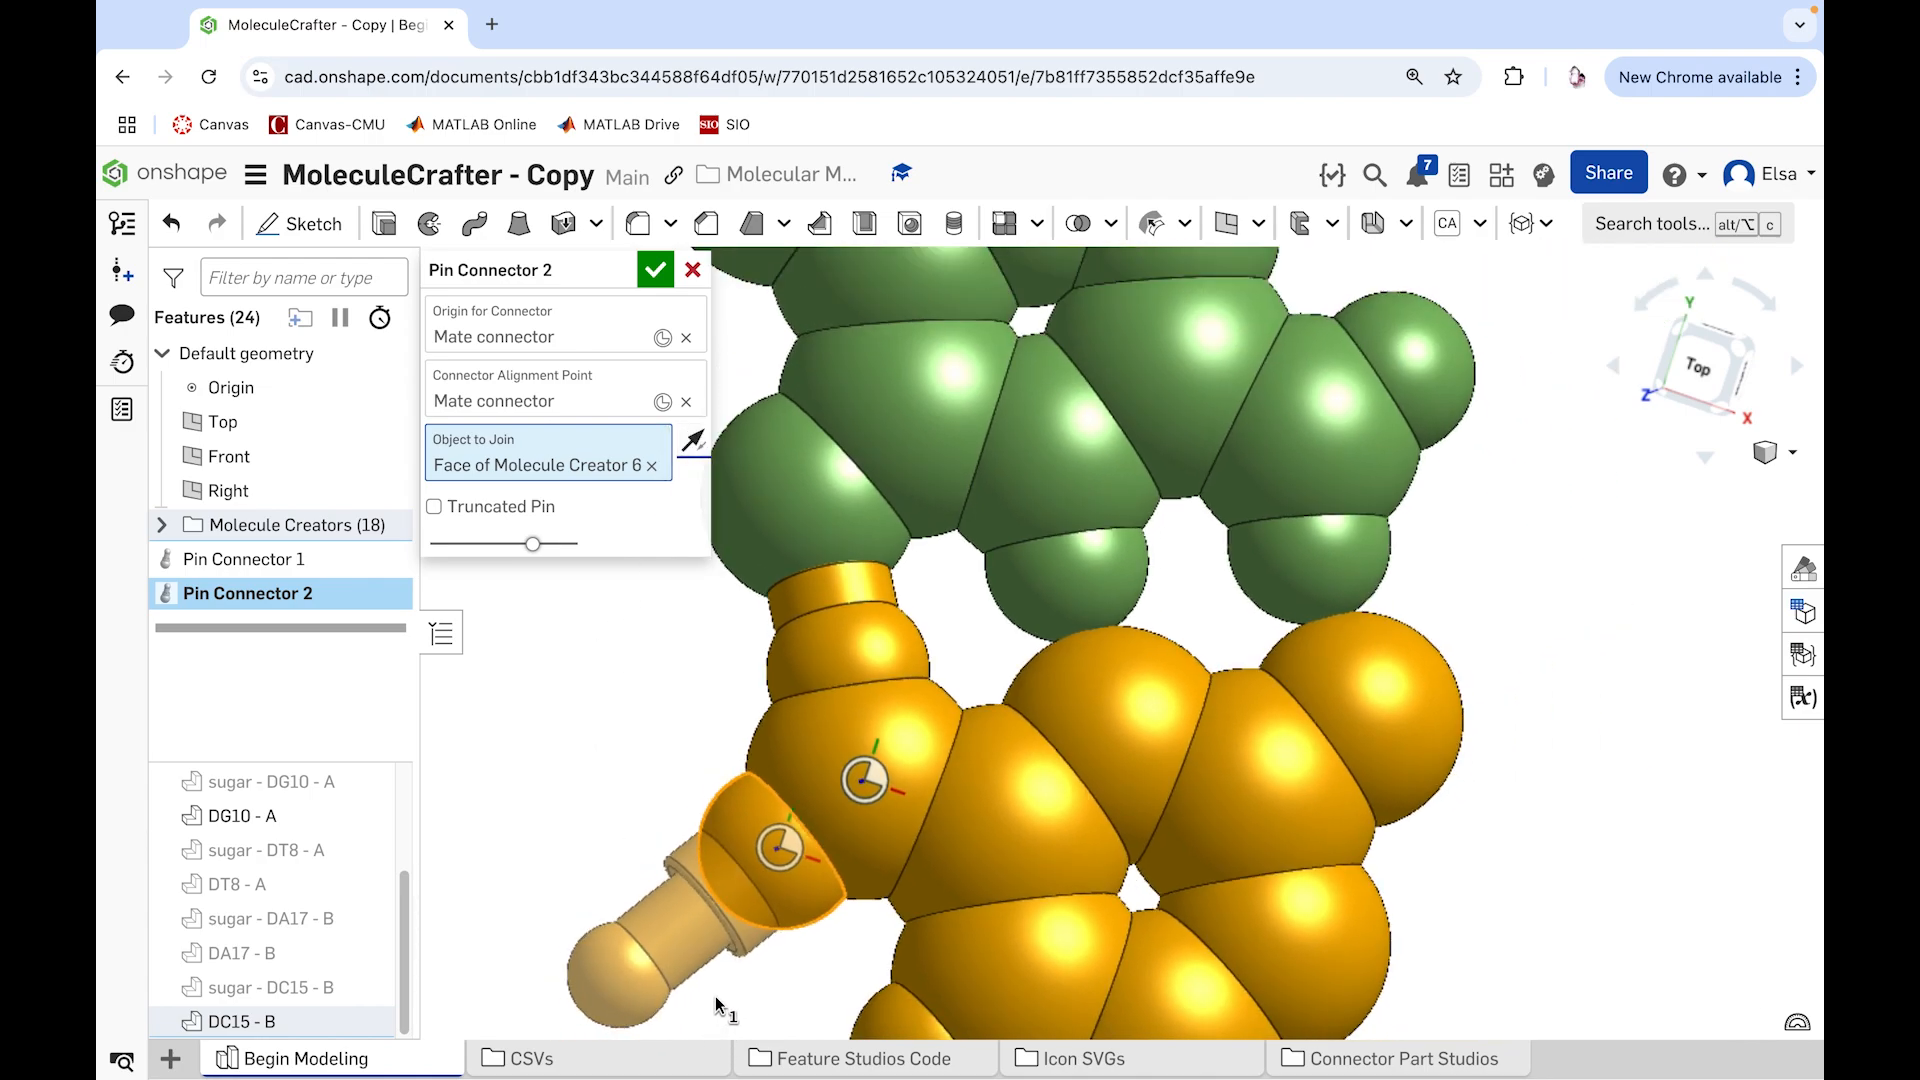
pyautogui.click(435, 508)
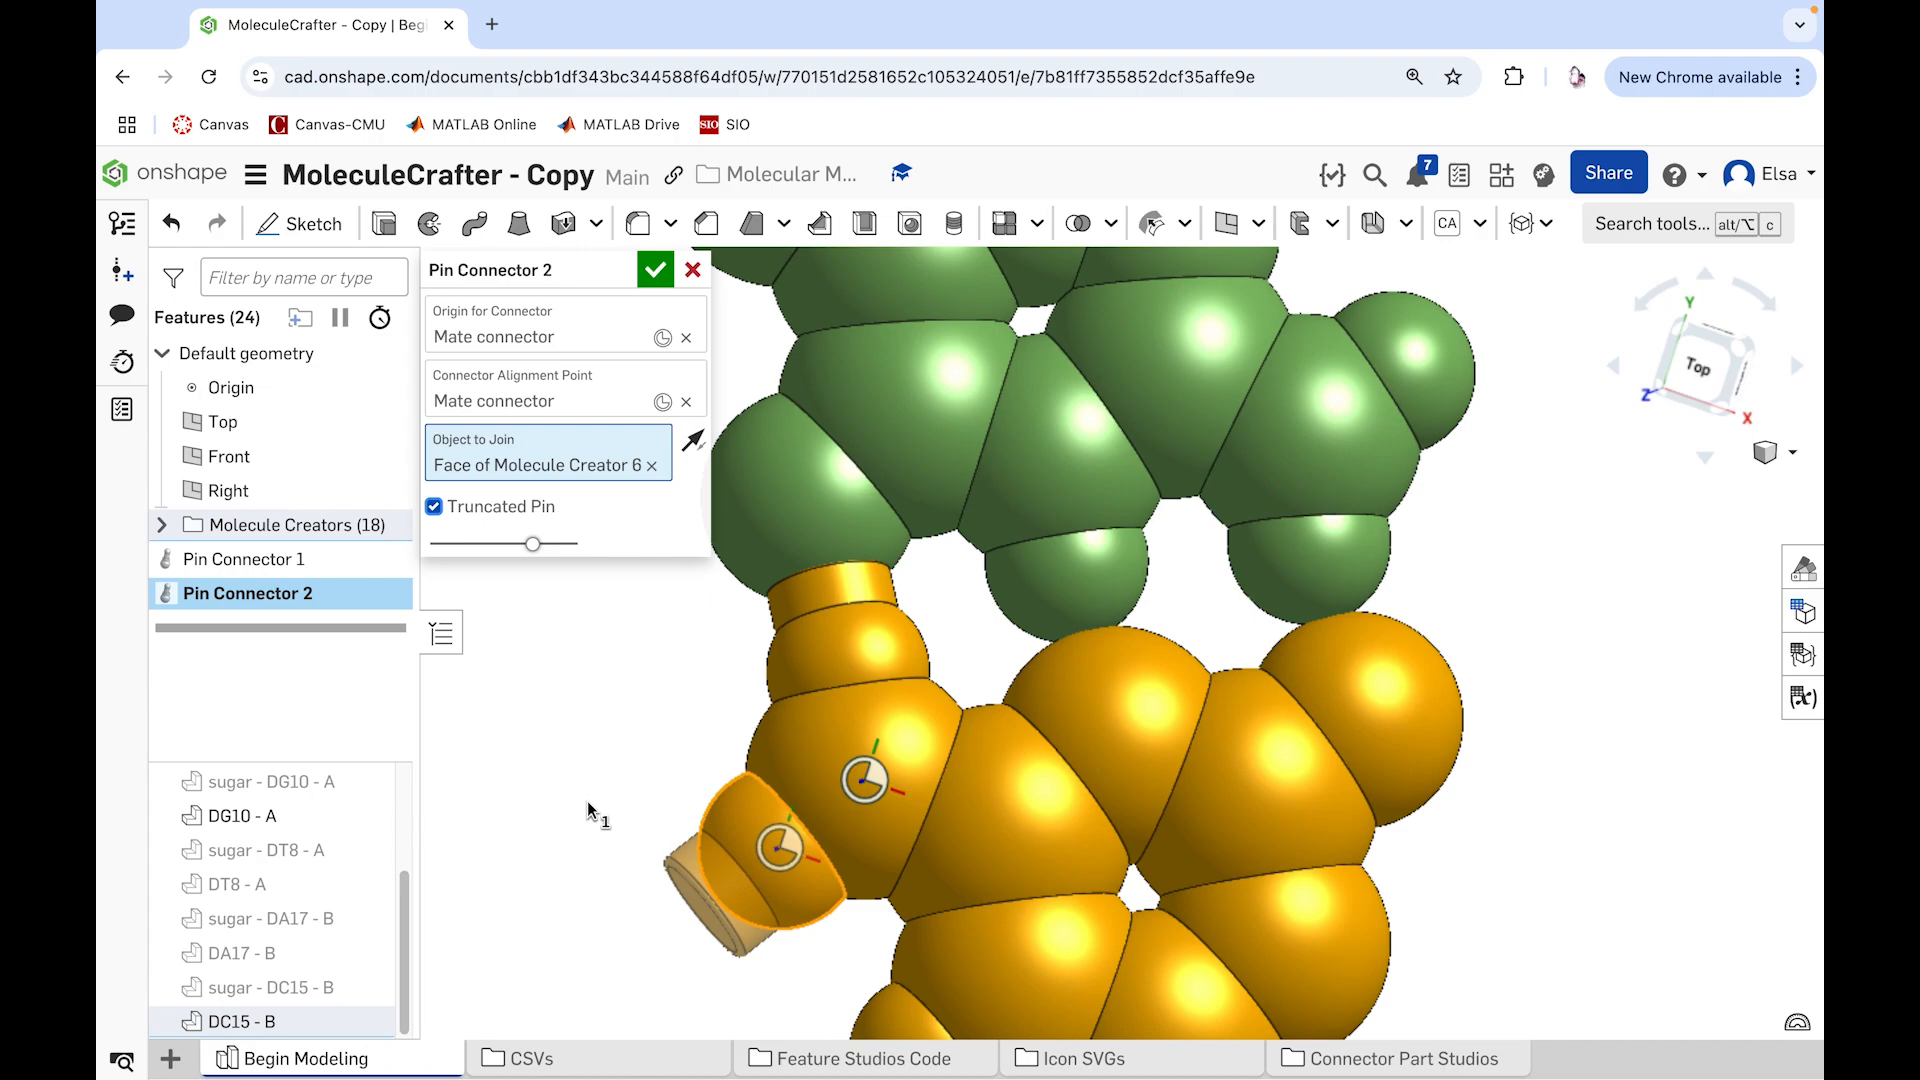
pyautogui.moveTo(440, 525)
pyautogui.click(693, 270)
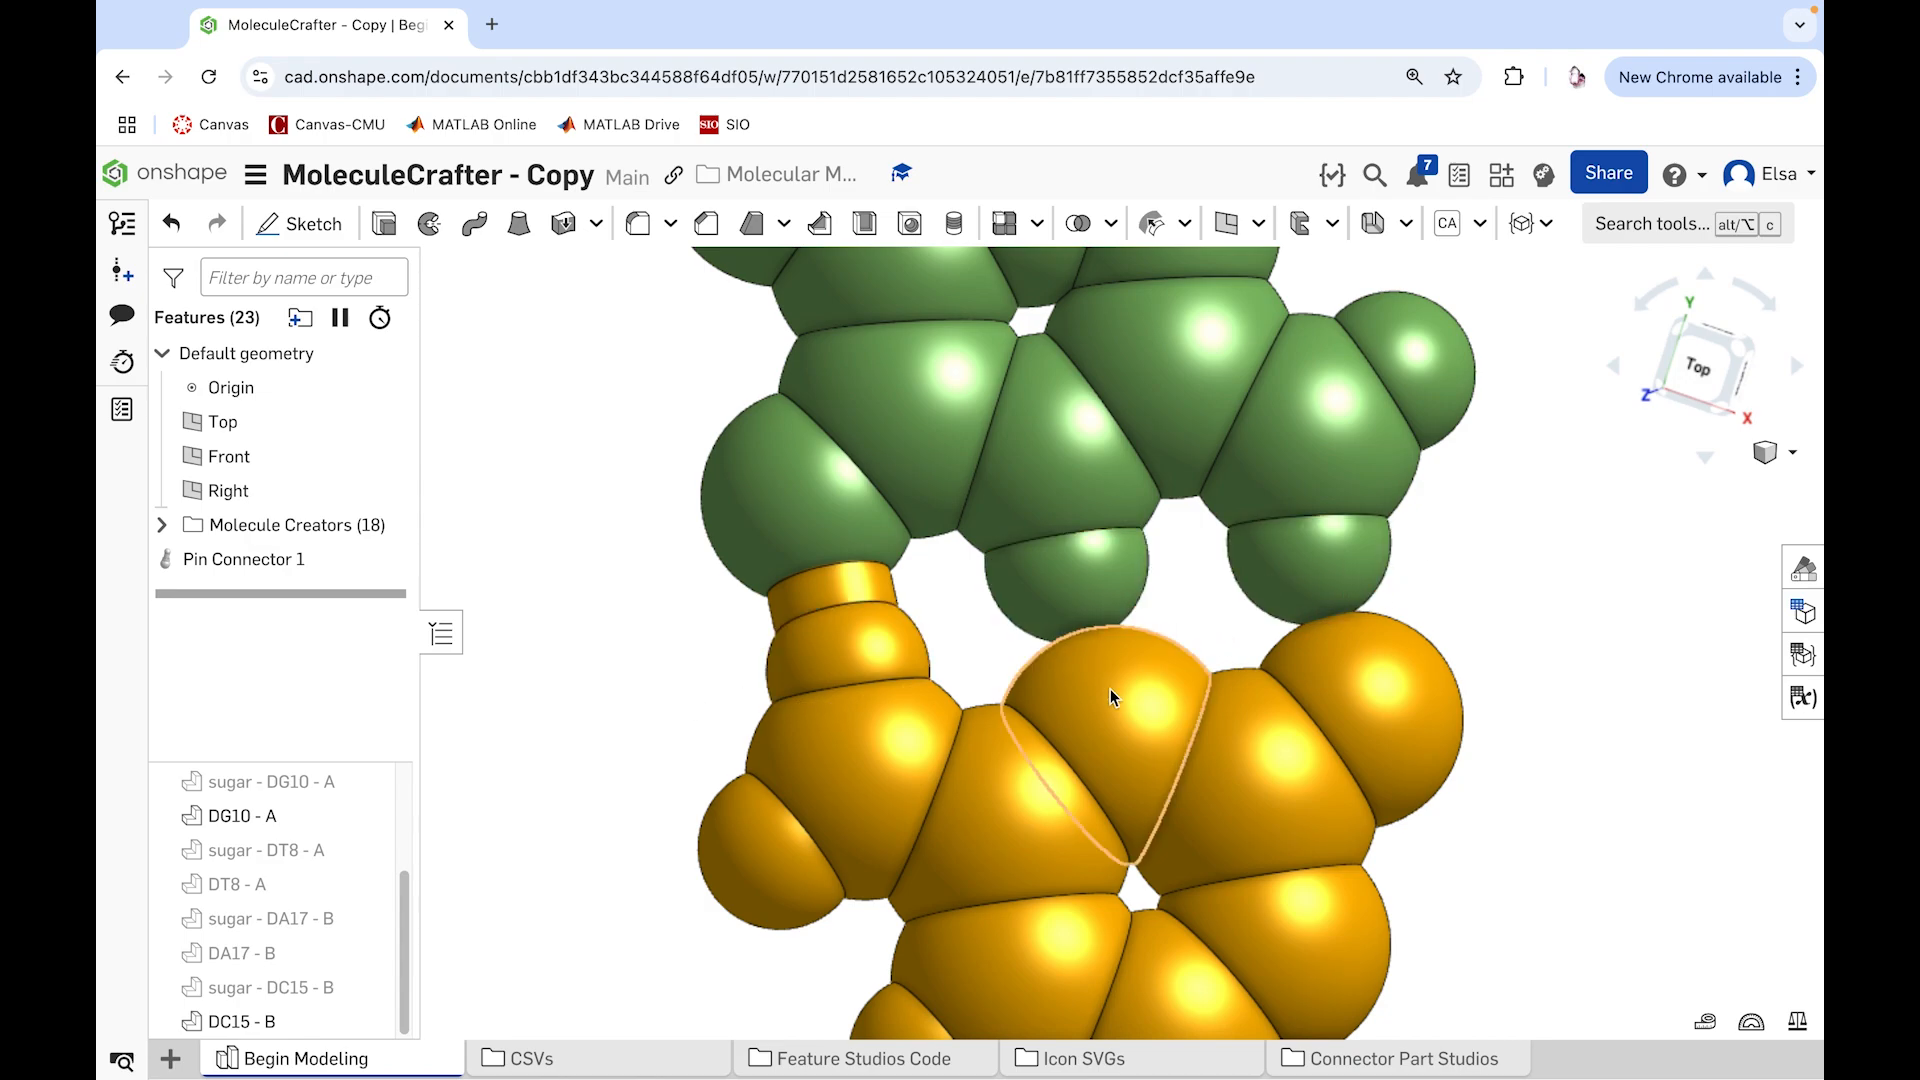
# Step: Add a Pin Connector from DG10 - A's middle hydrogen, aligned to the facing DC15 - B atom's center and joined to the hydrogen
pyautogui.click(1530, 223)
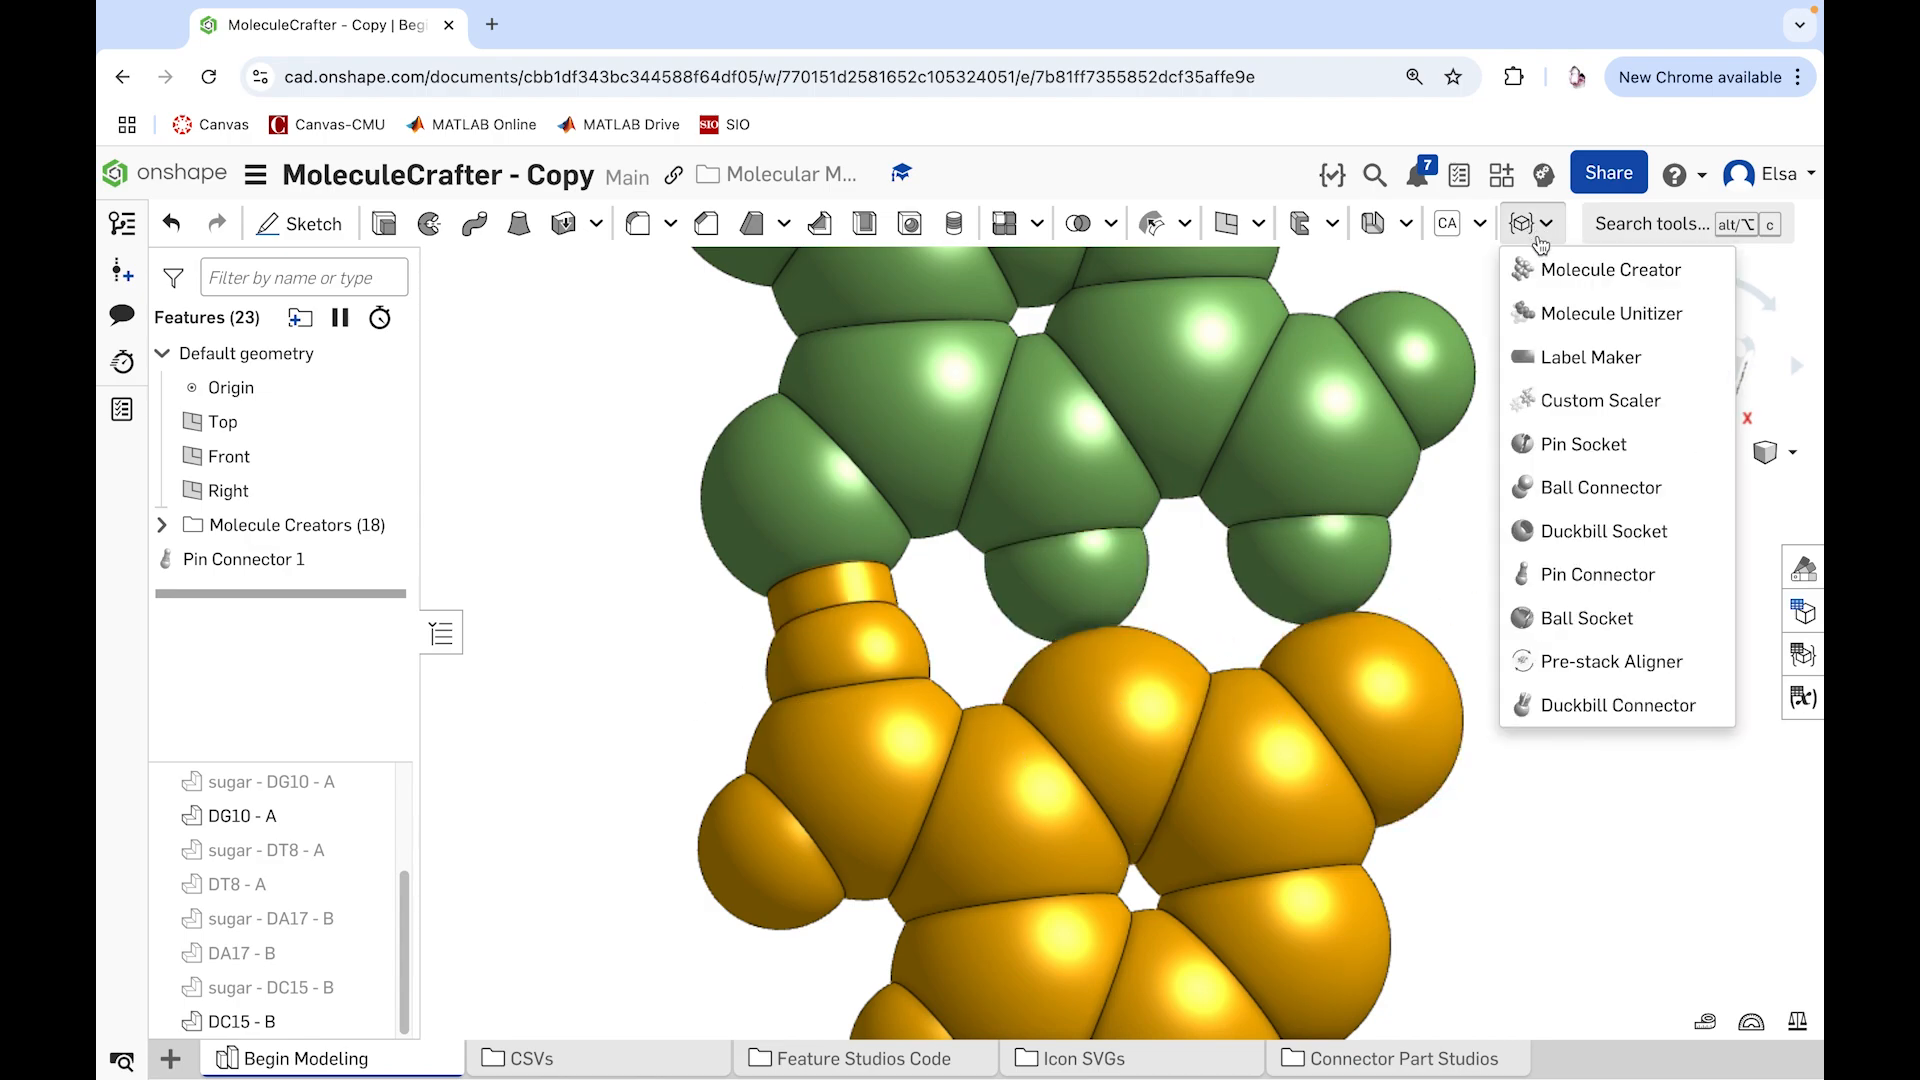
pyautogui.click(1565, 579)
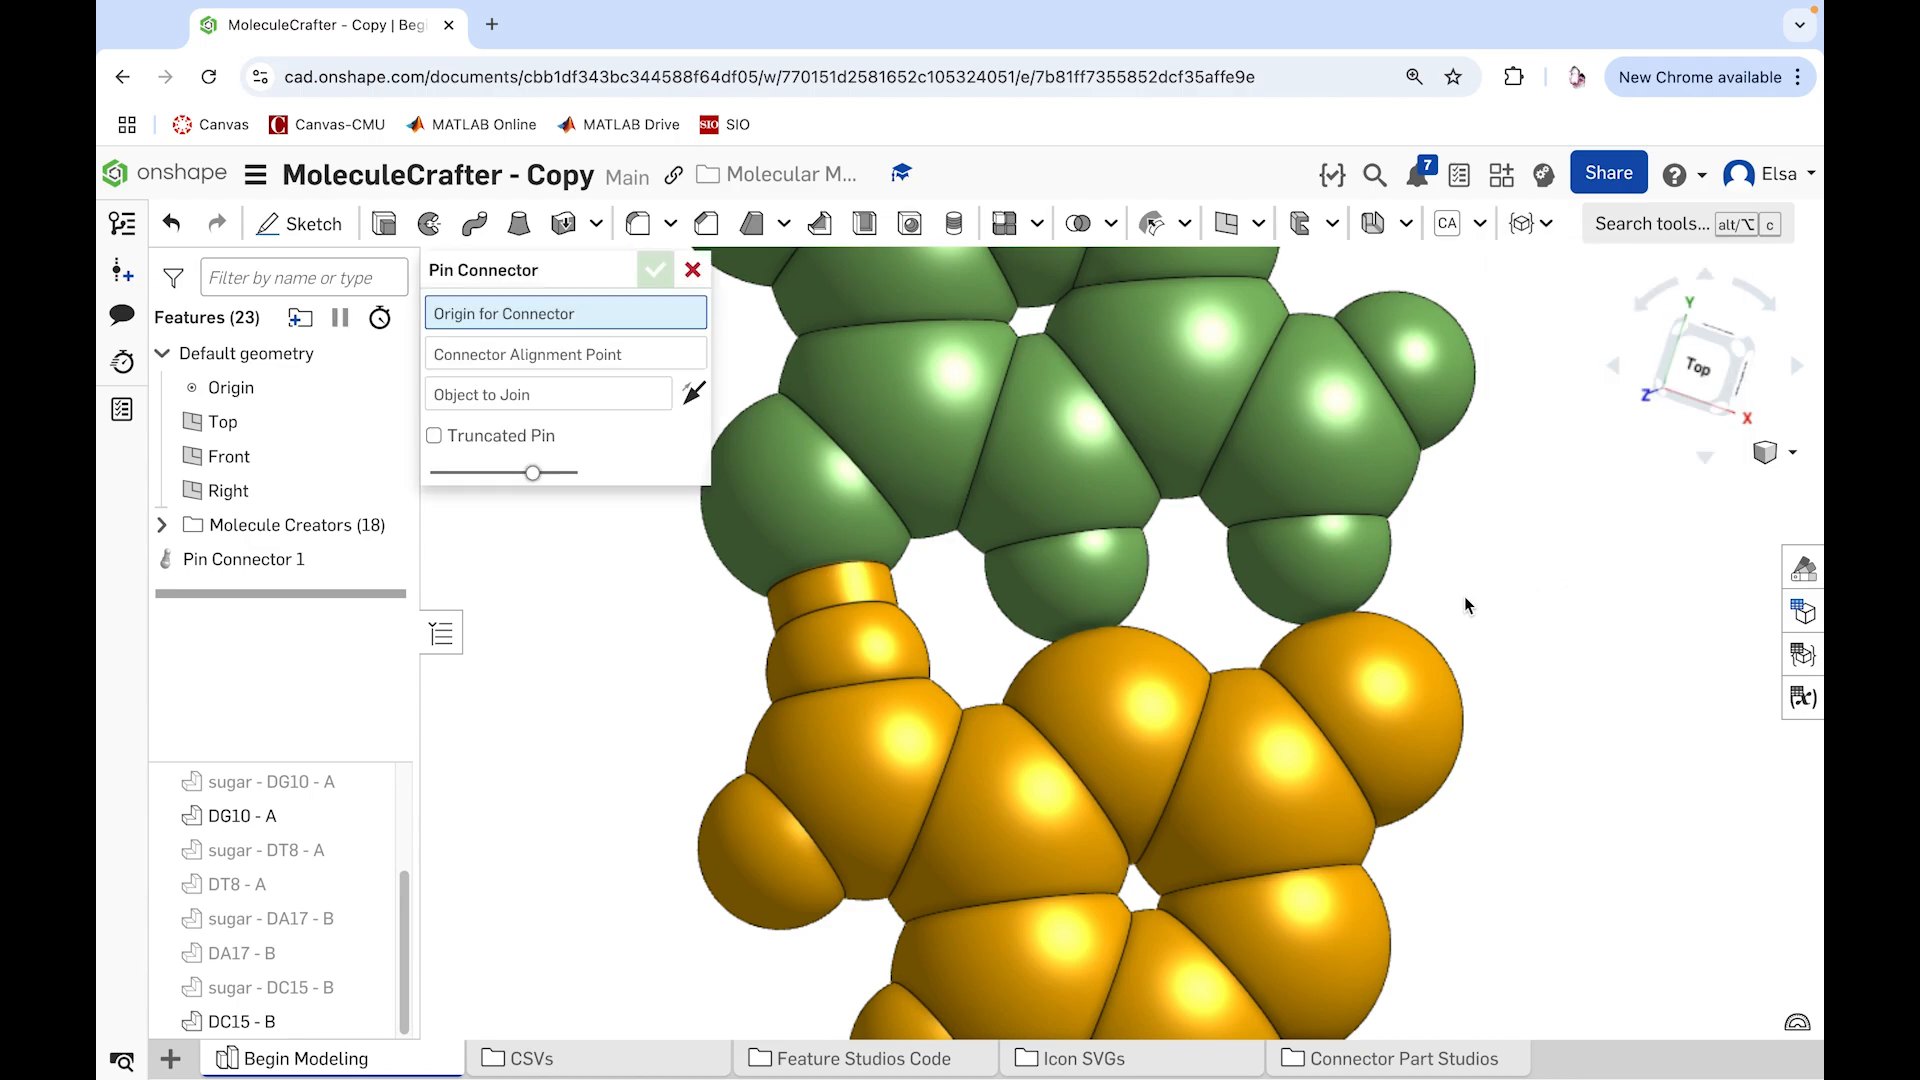
pyautogui.click(1076, 586)
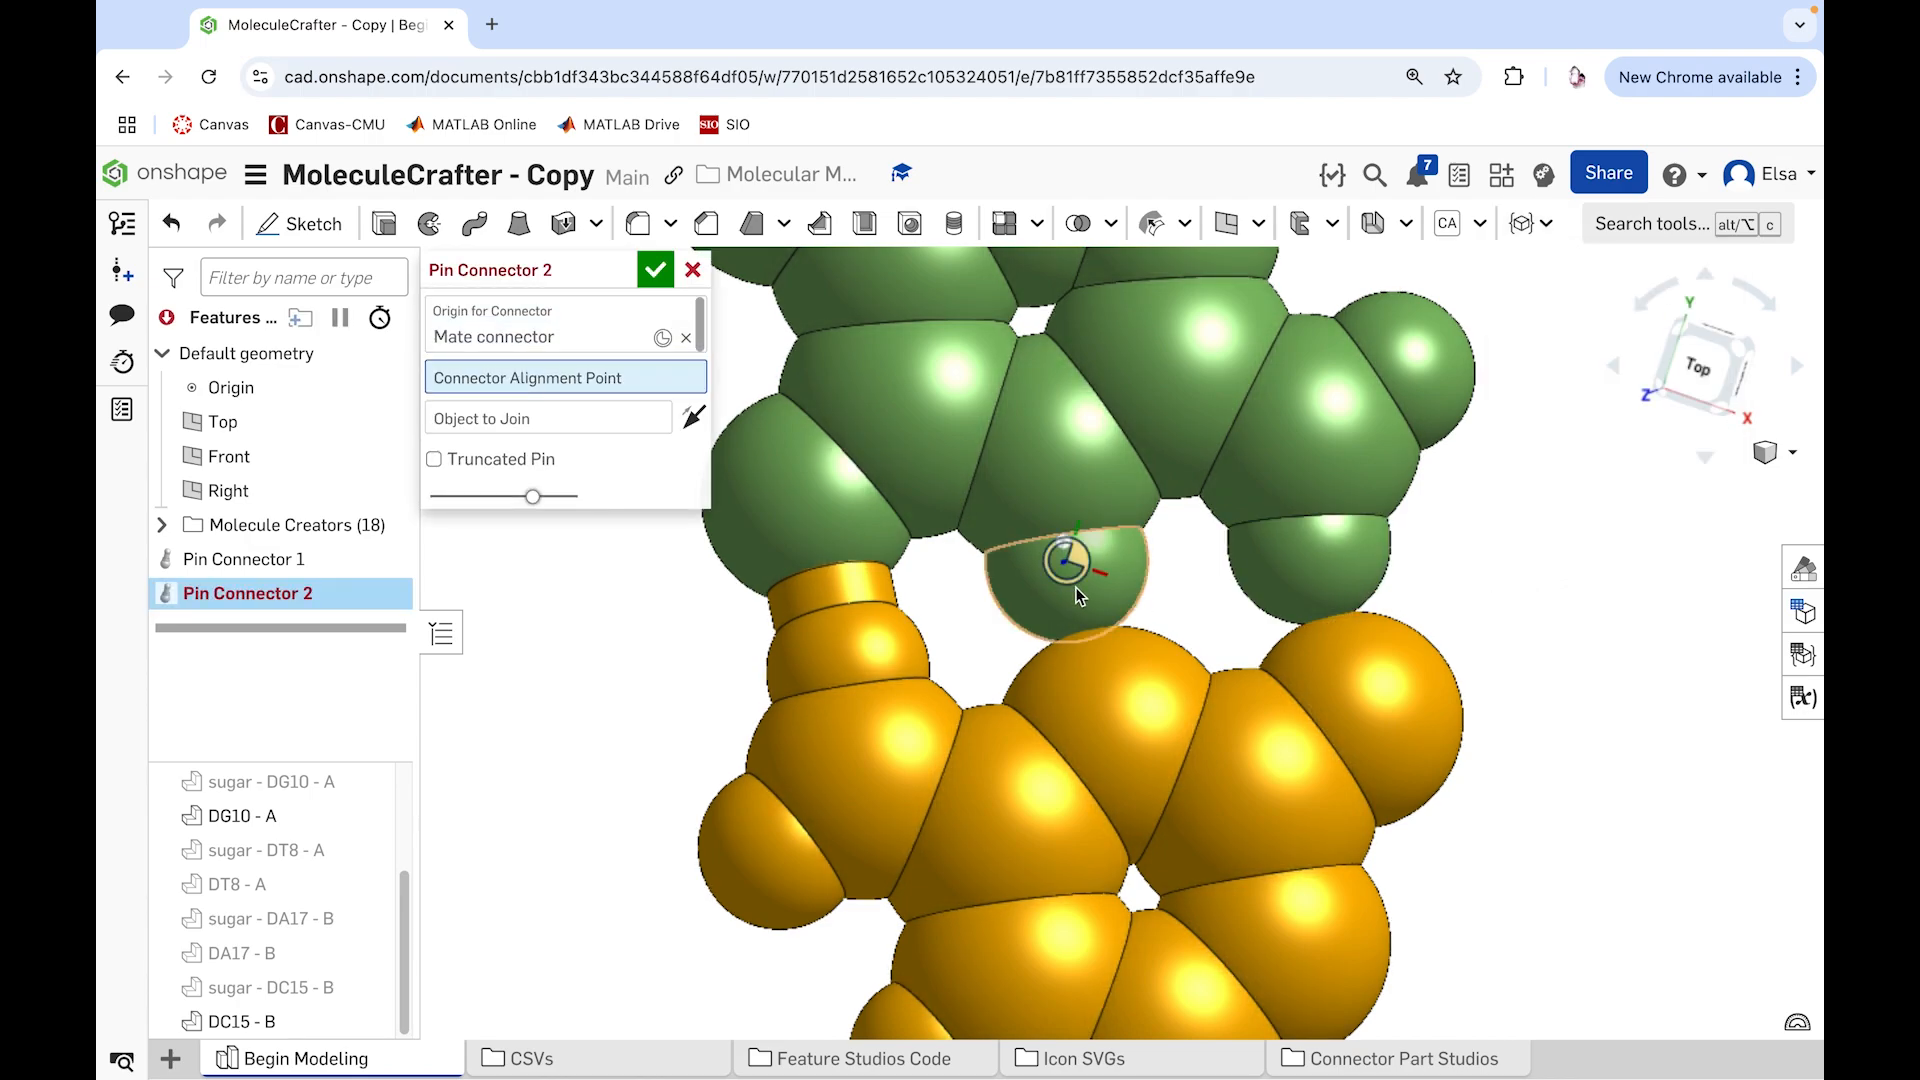
pyautogui.click(1102, 716)
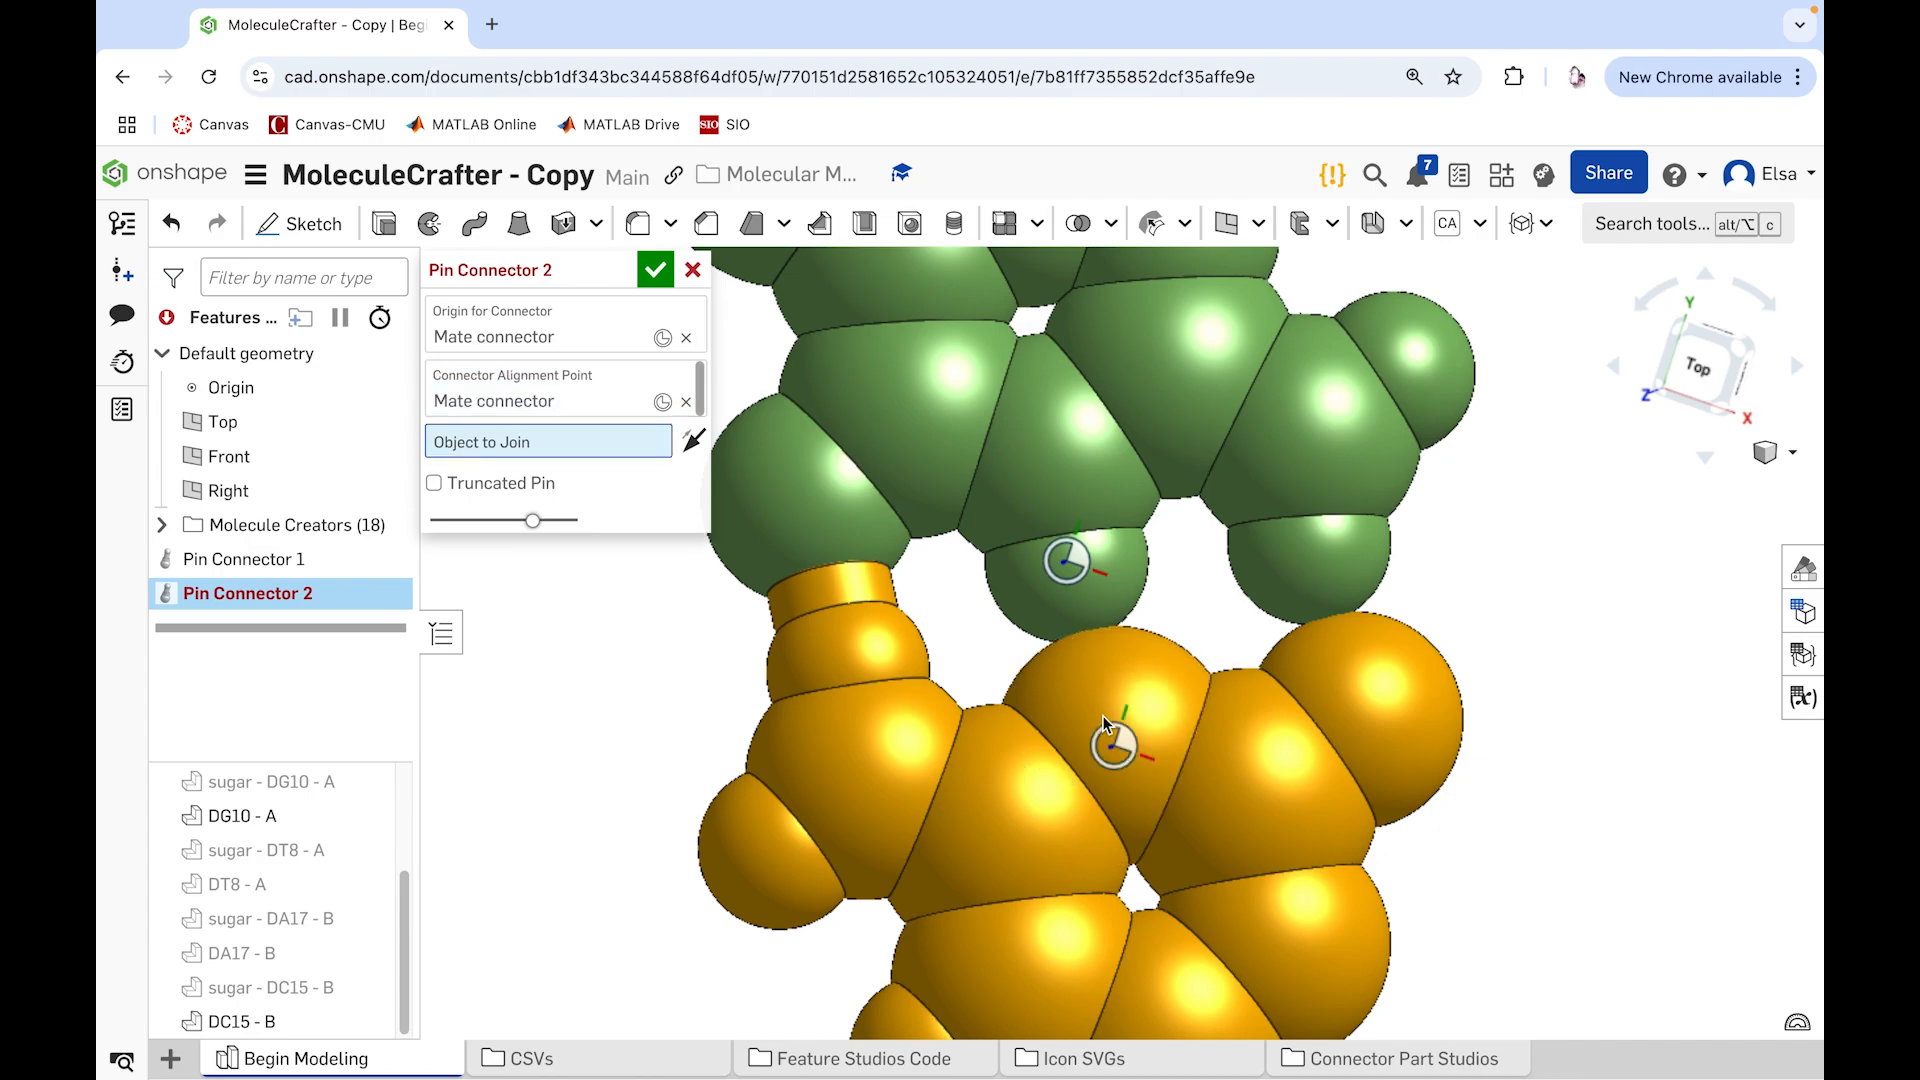
pyautogui.click(1106, 553)
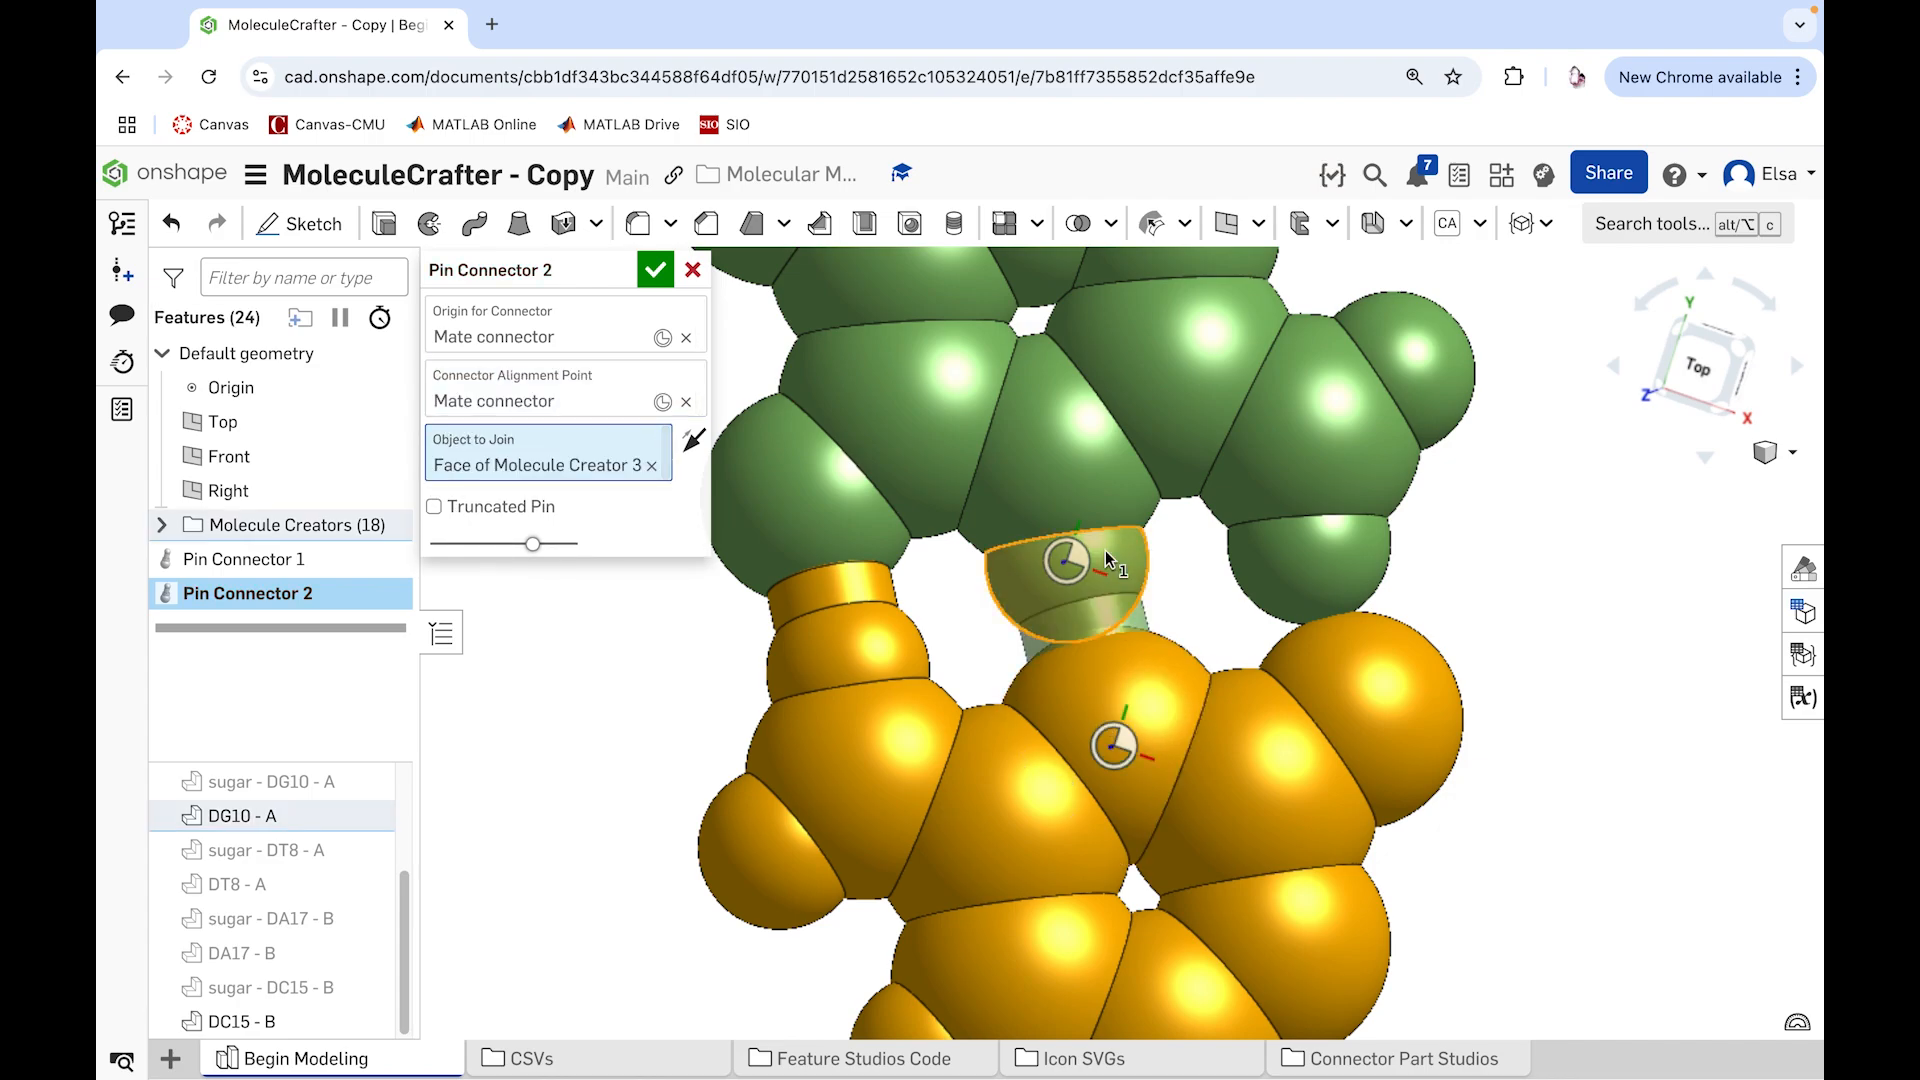
pyautogui.click(660, 271)
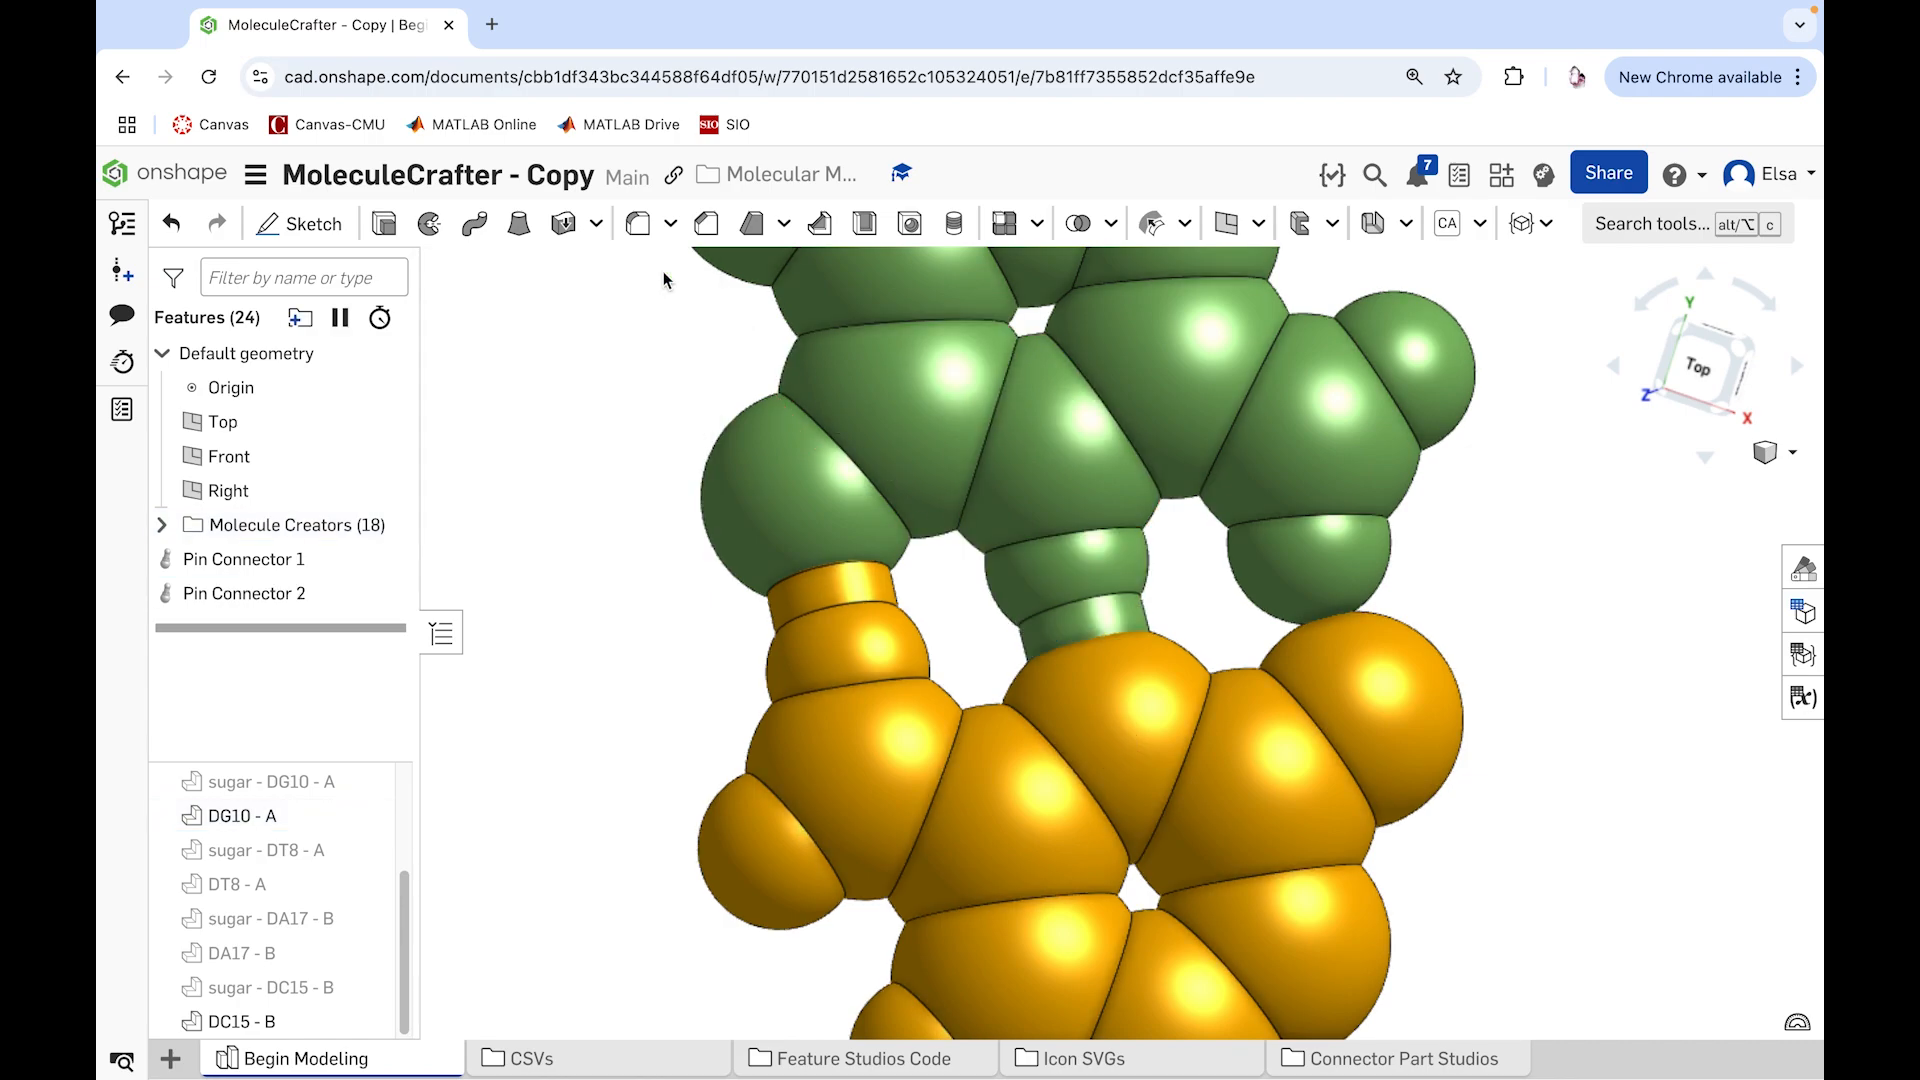
# Step: Add a Pin Connector from DG10 - A's other facing hydrogen, aligned to DC15 - B's large end atom and joined to the hydrogen
pyautogui.click(1530, 223)
pyautogui.click(1579, 568)
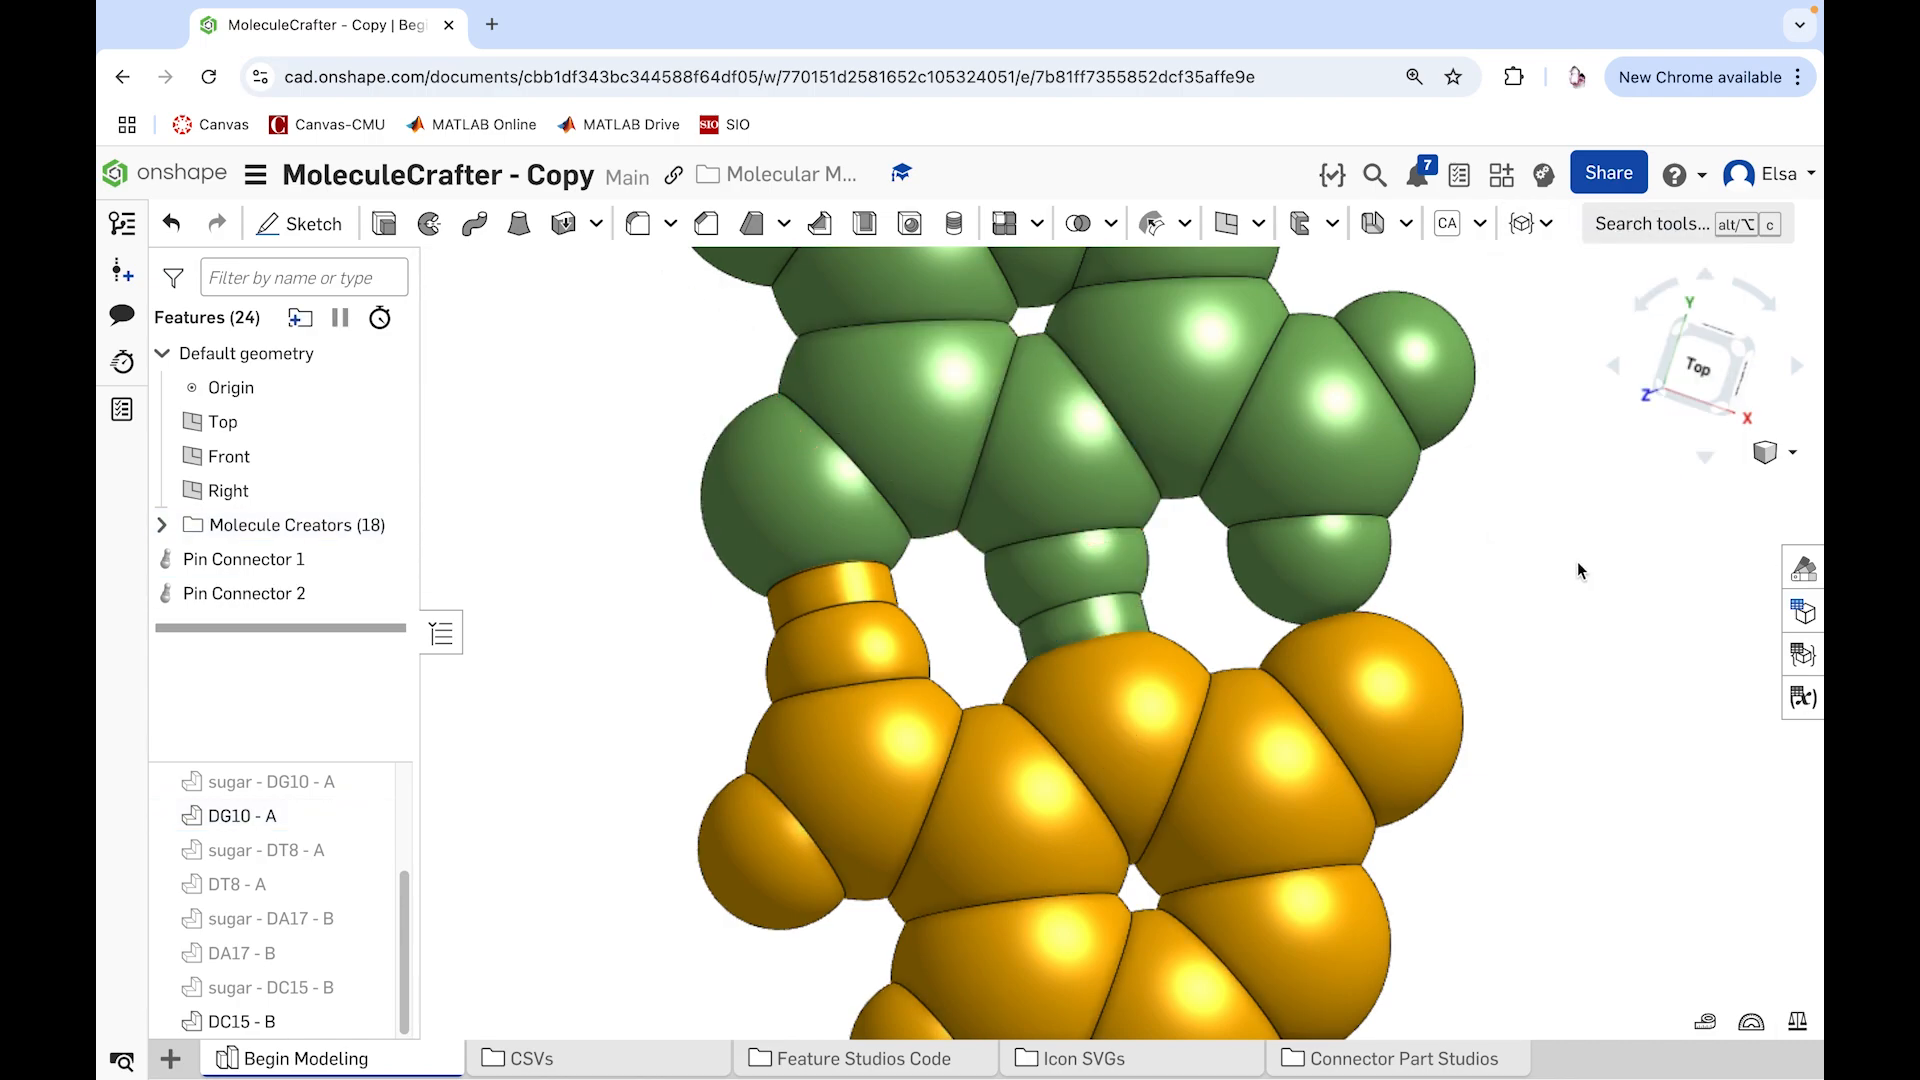
pyautogui.click(1322, 574)
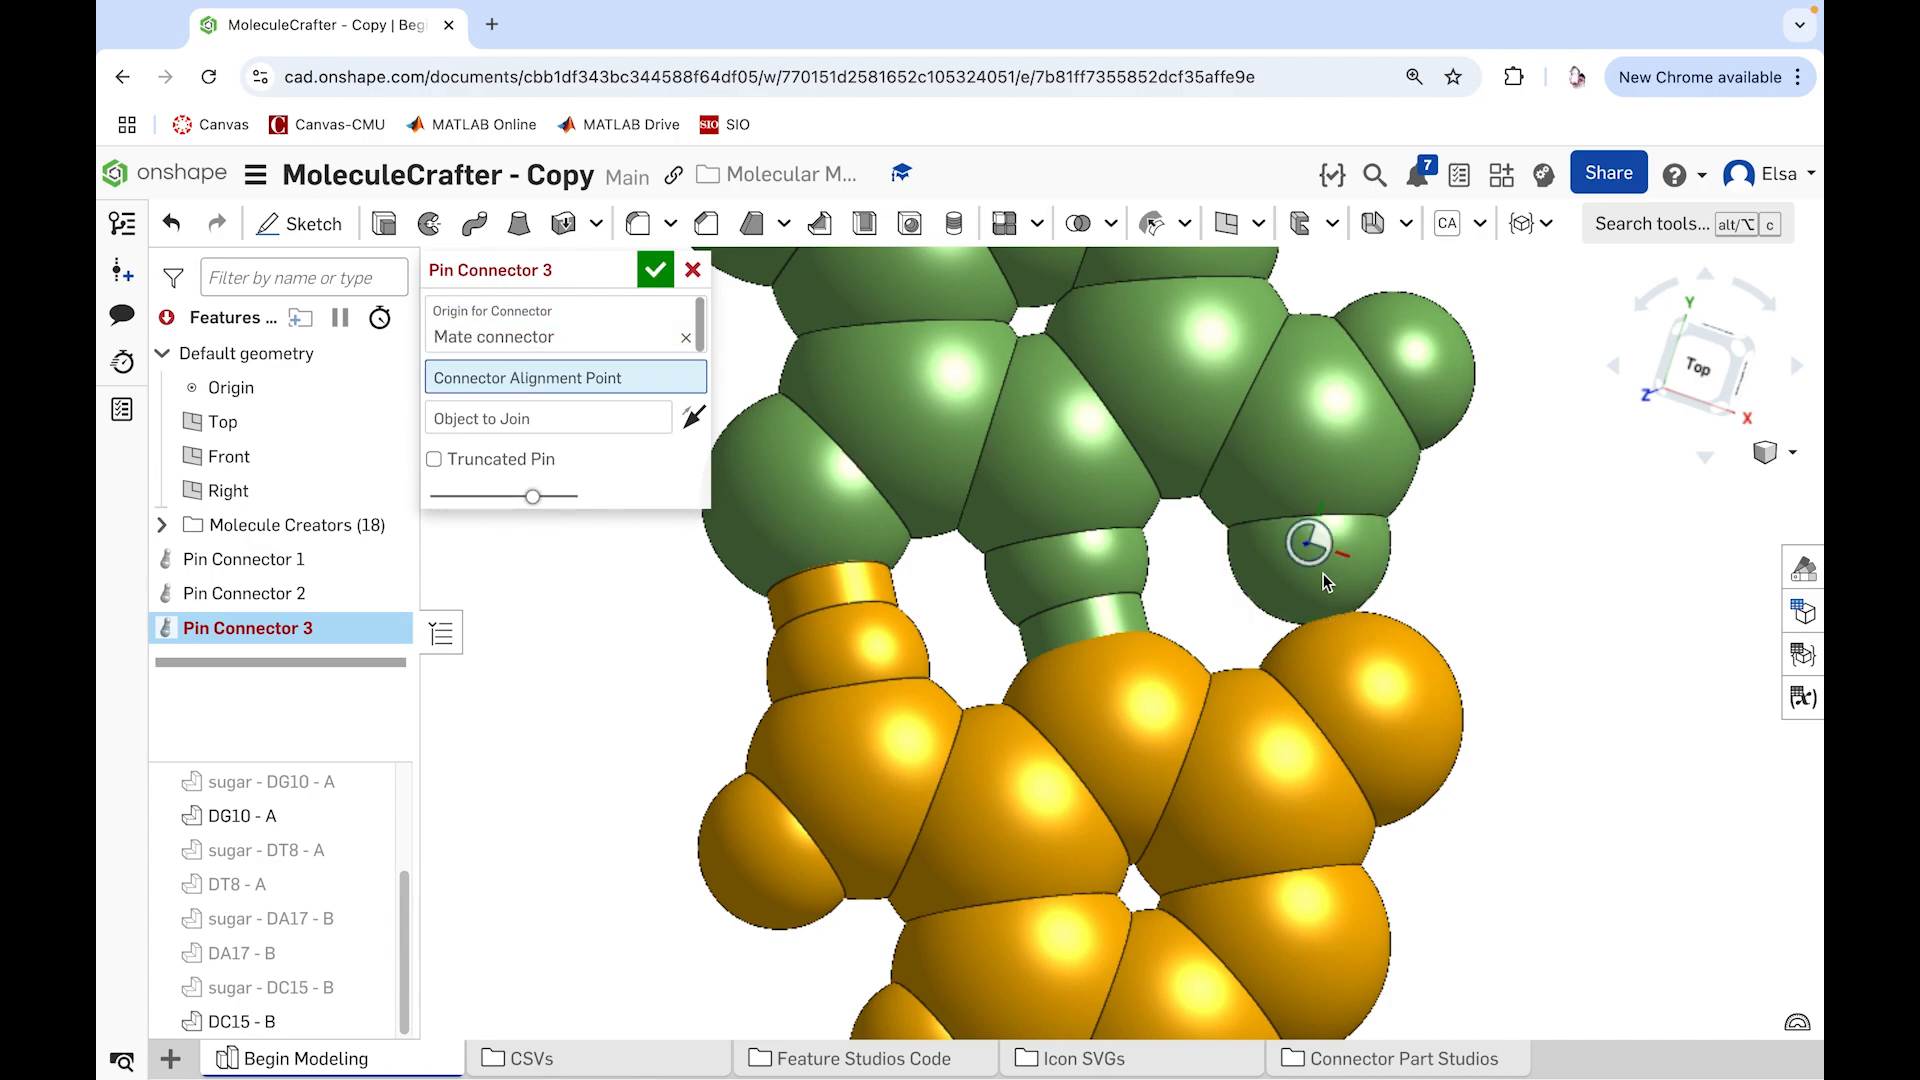
pyautogui.click(1389, 686)
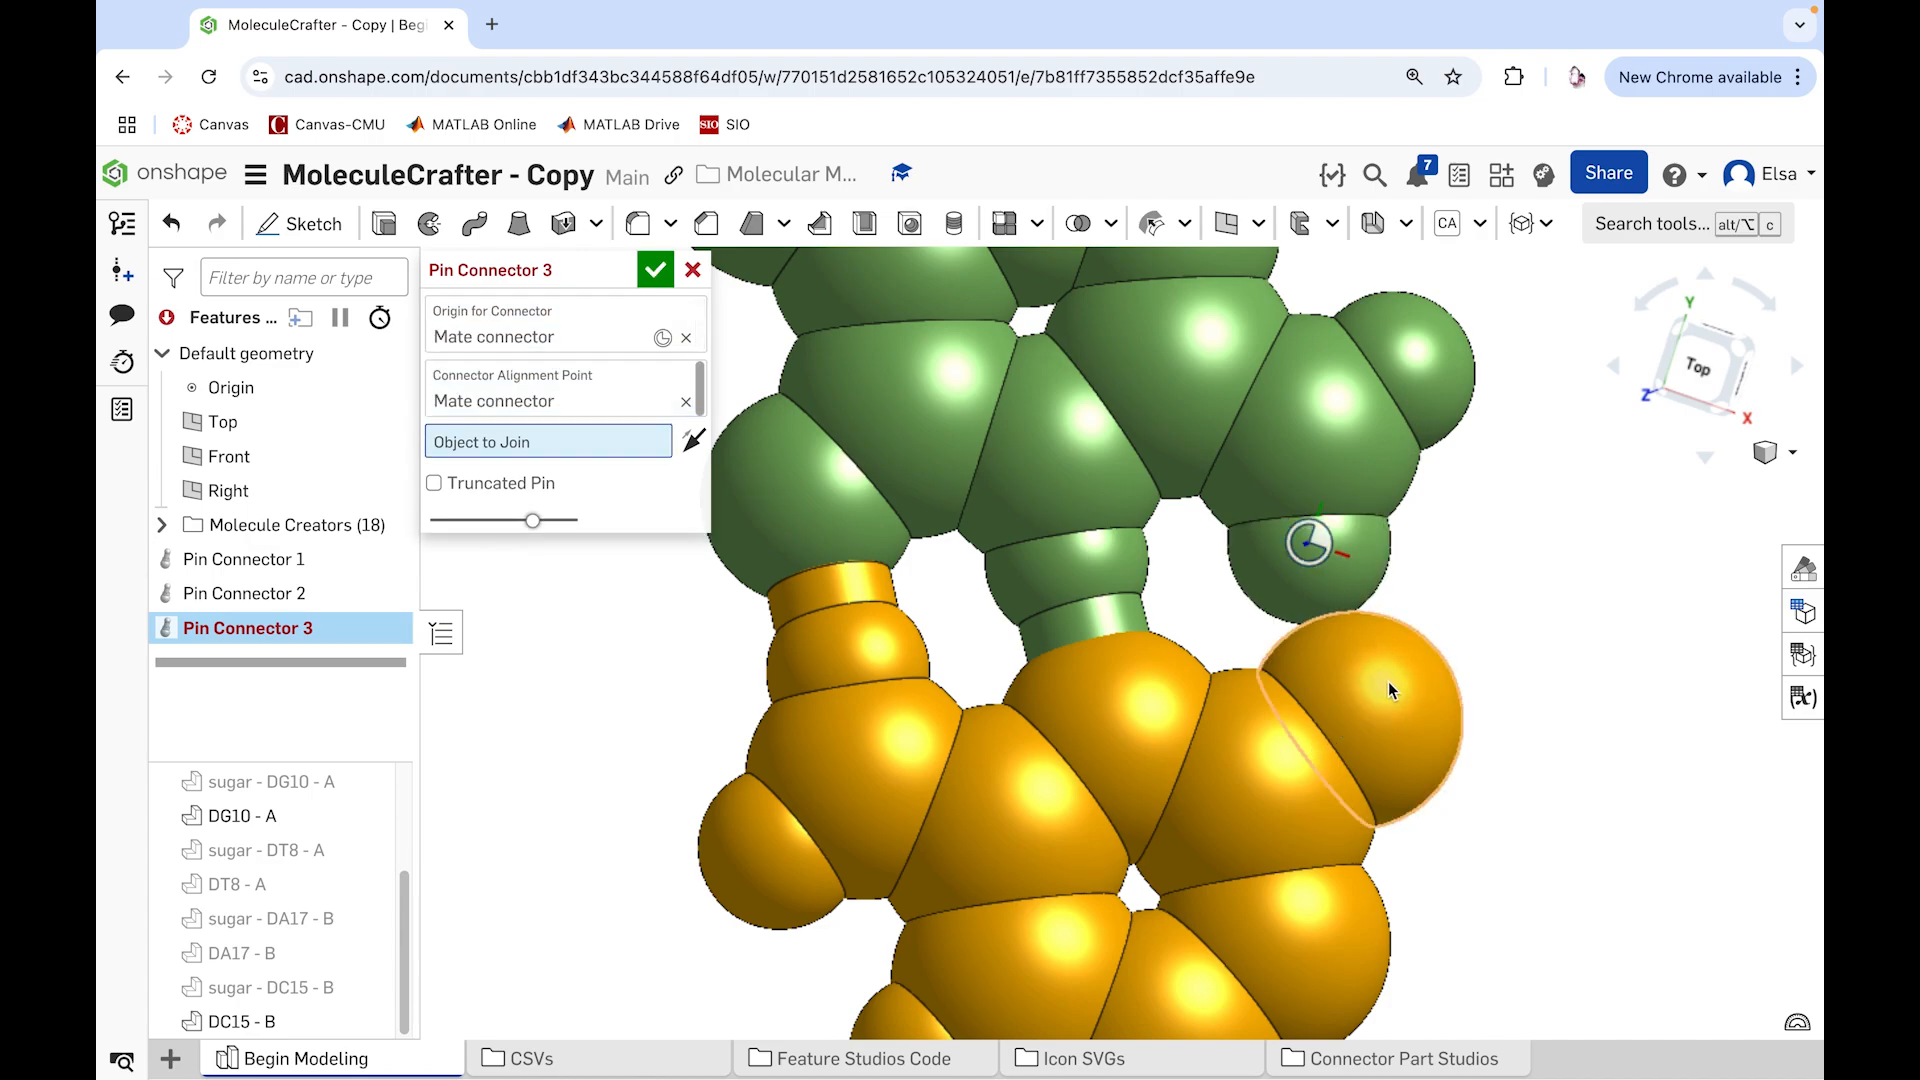
pyautogui.click(1376, 554)
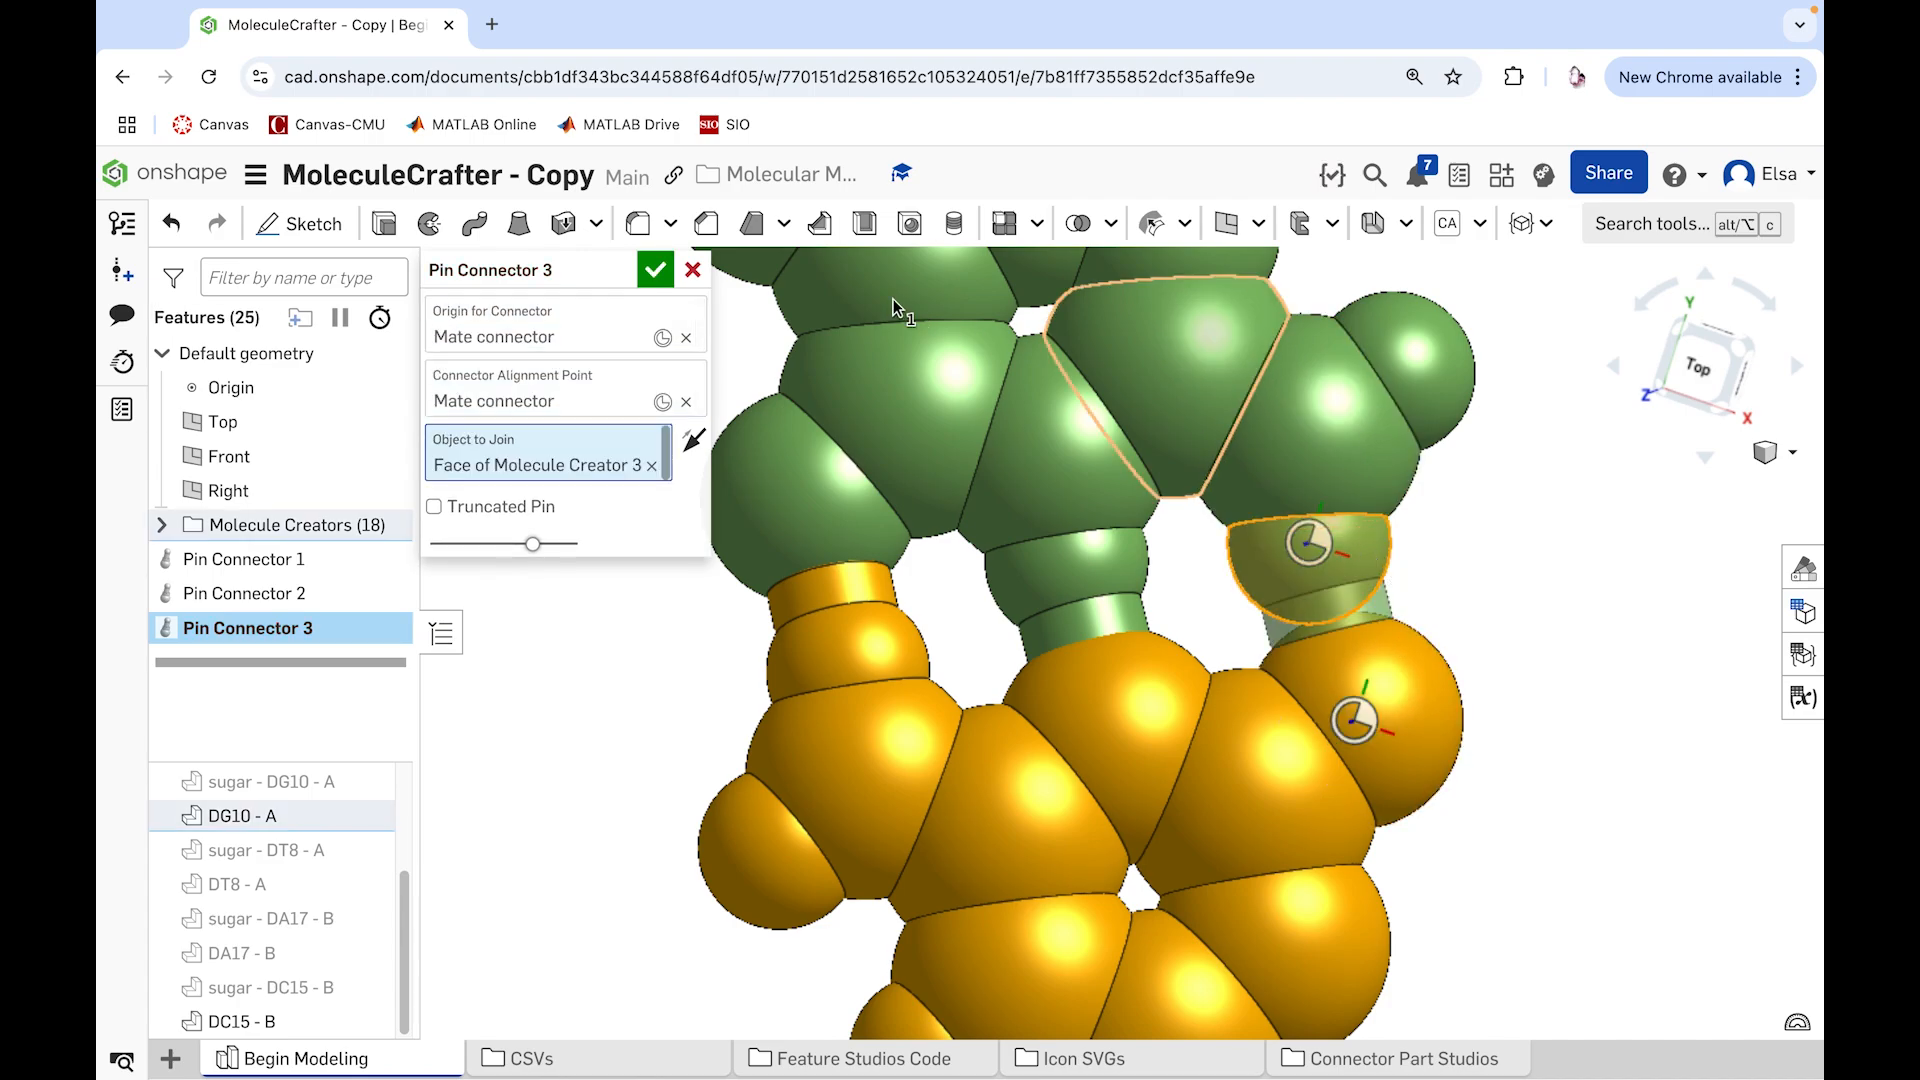
pyautogui.click(655, 270)
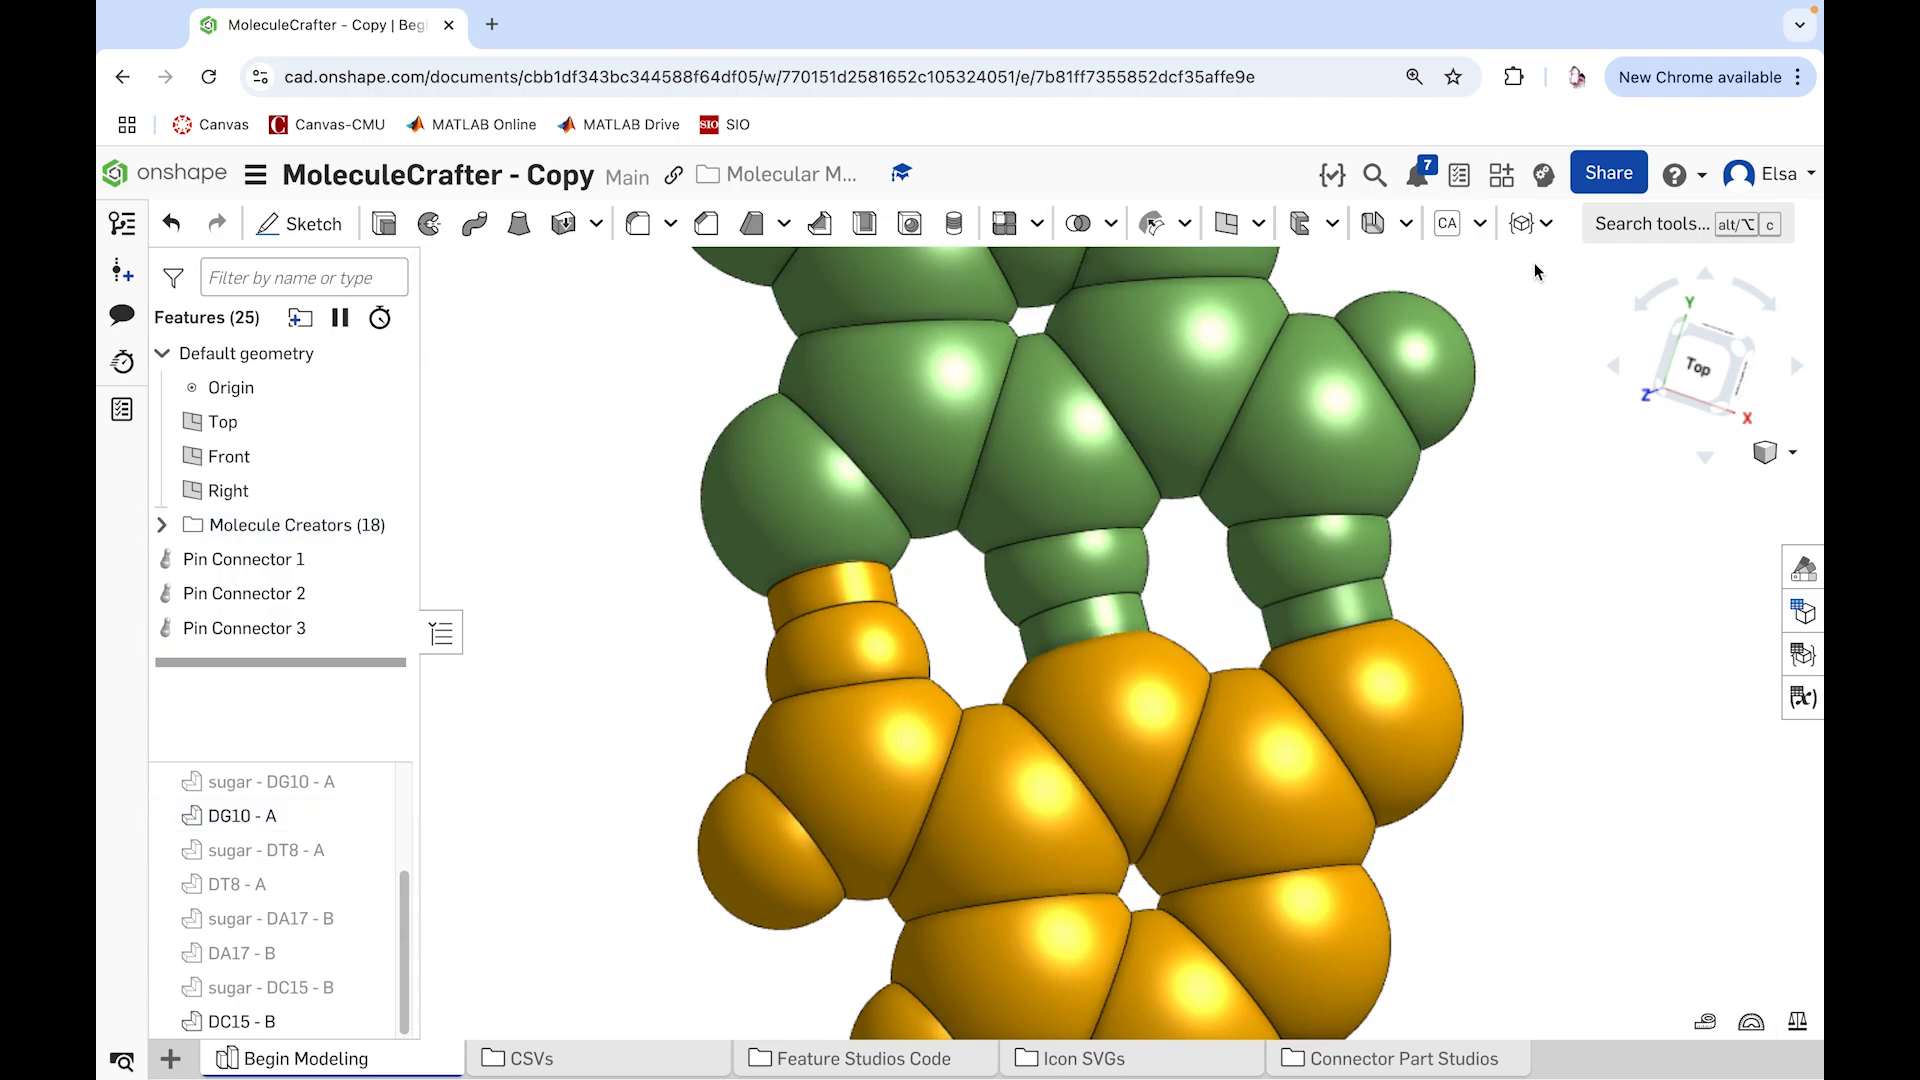
# Step: Set up a Pin Socket centered on DG10 - A's large end atom, aligned to the DC15 - B pin's hydrogen and cutting into the end atom
pyautogui.click(1524, 232)
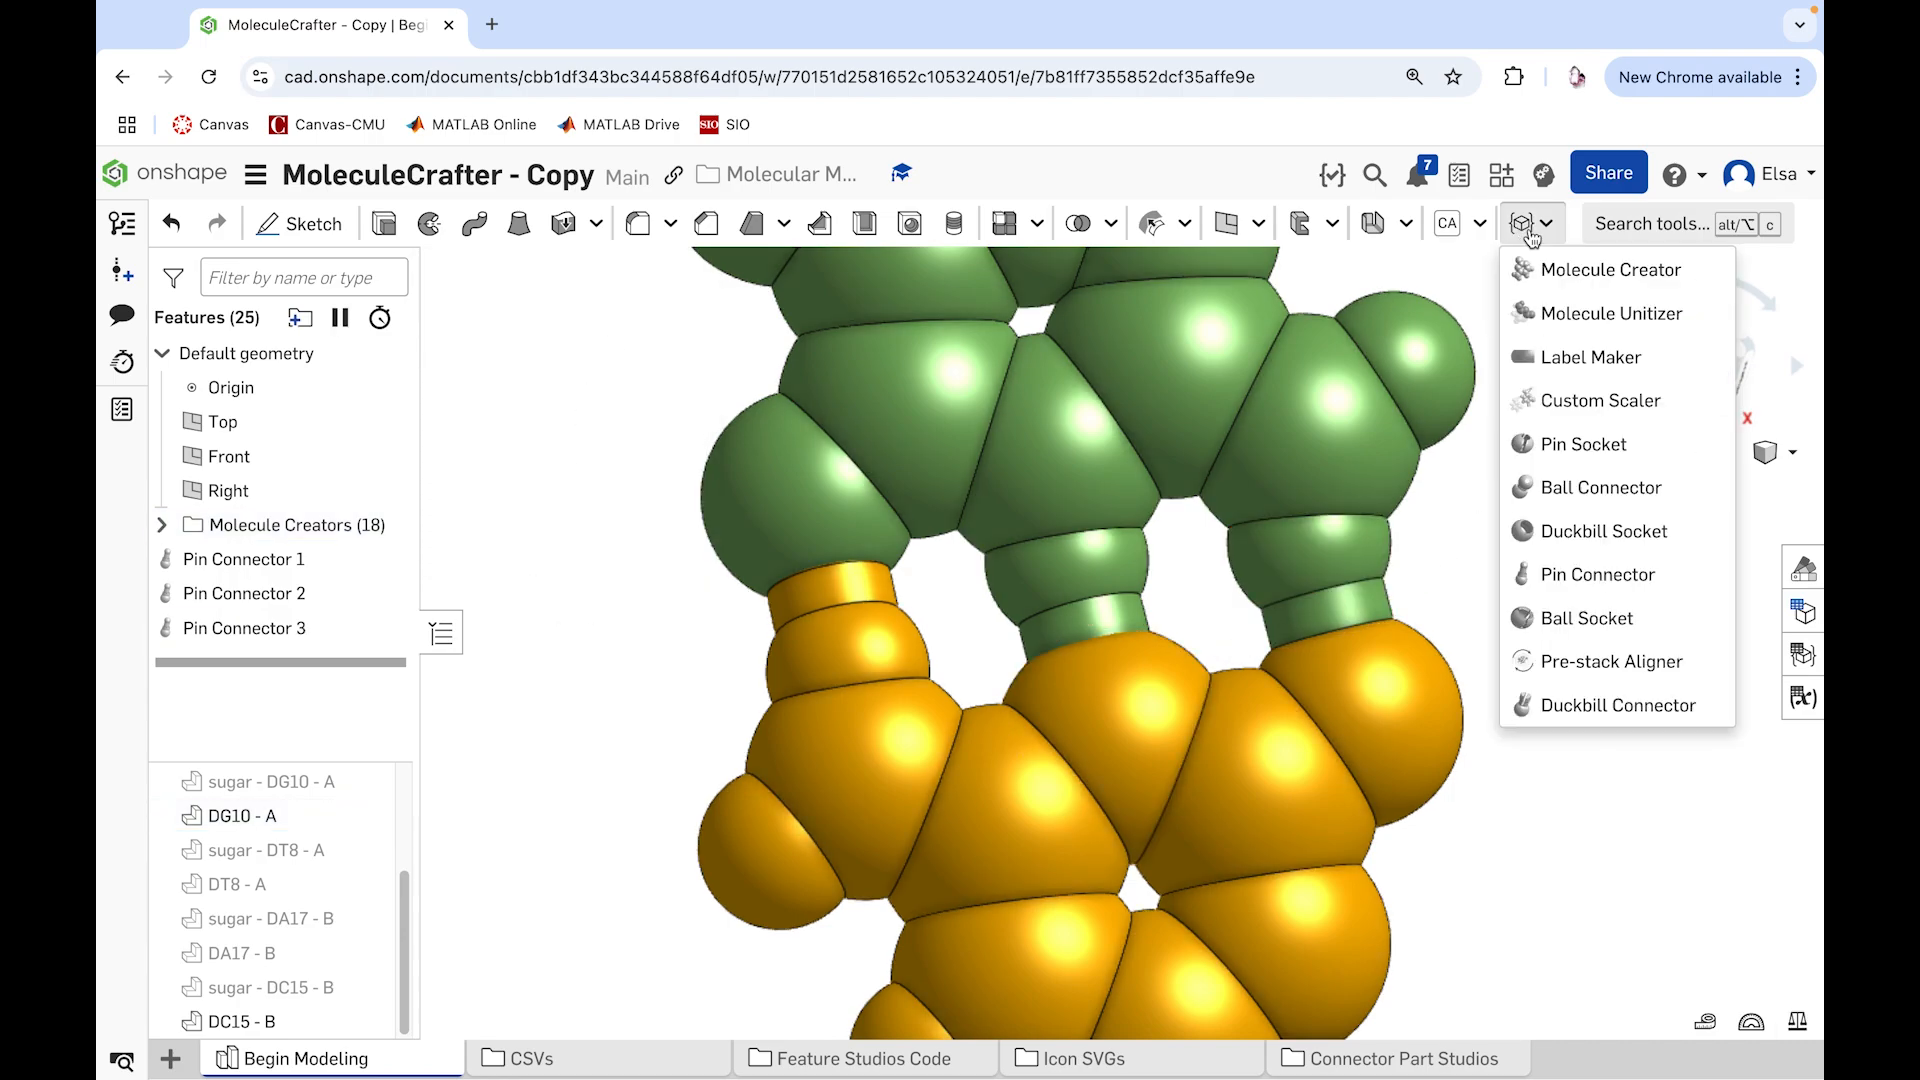
pyautogui.click(1584, 444)
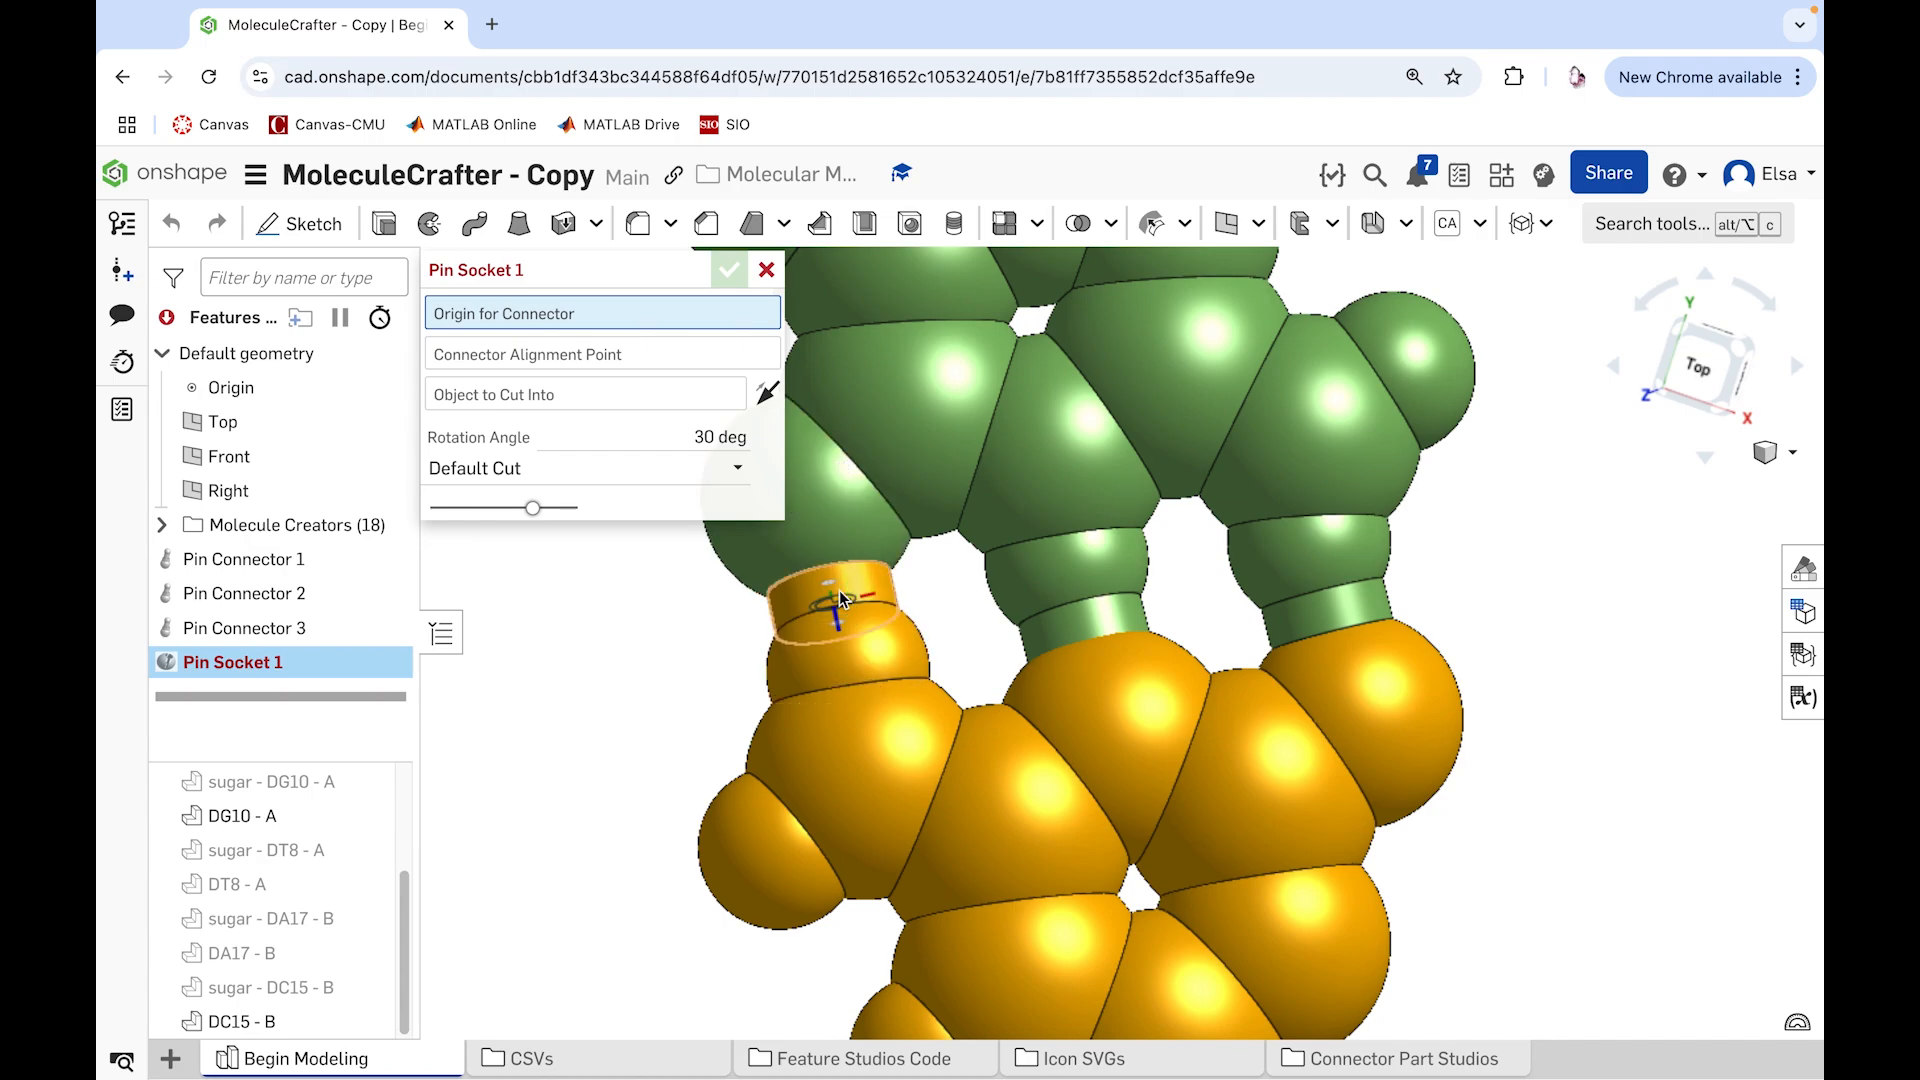
pyautogui.click(816, 498)
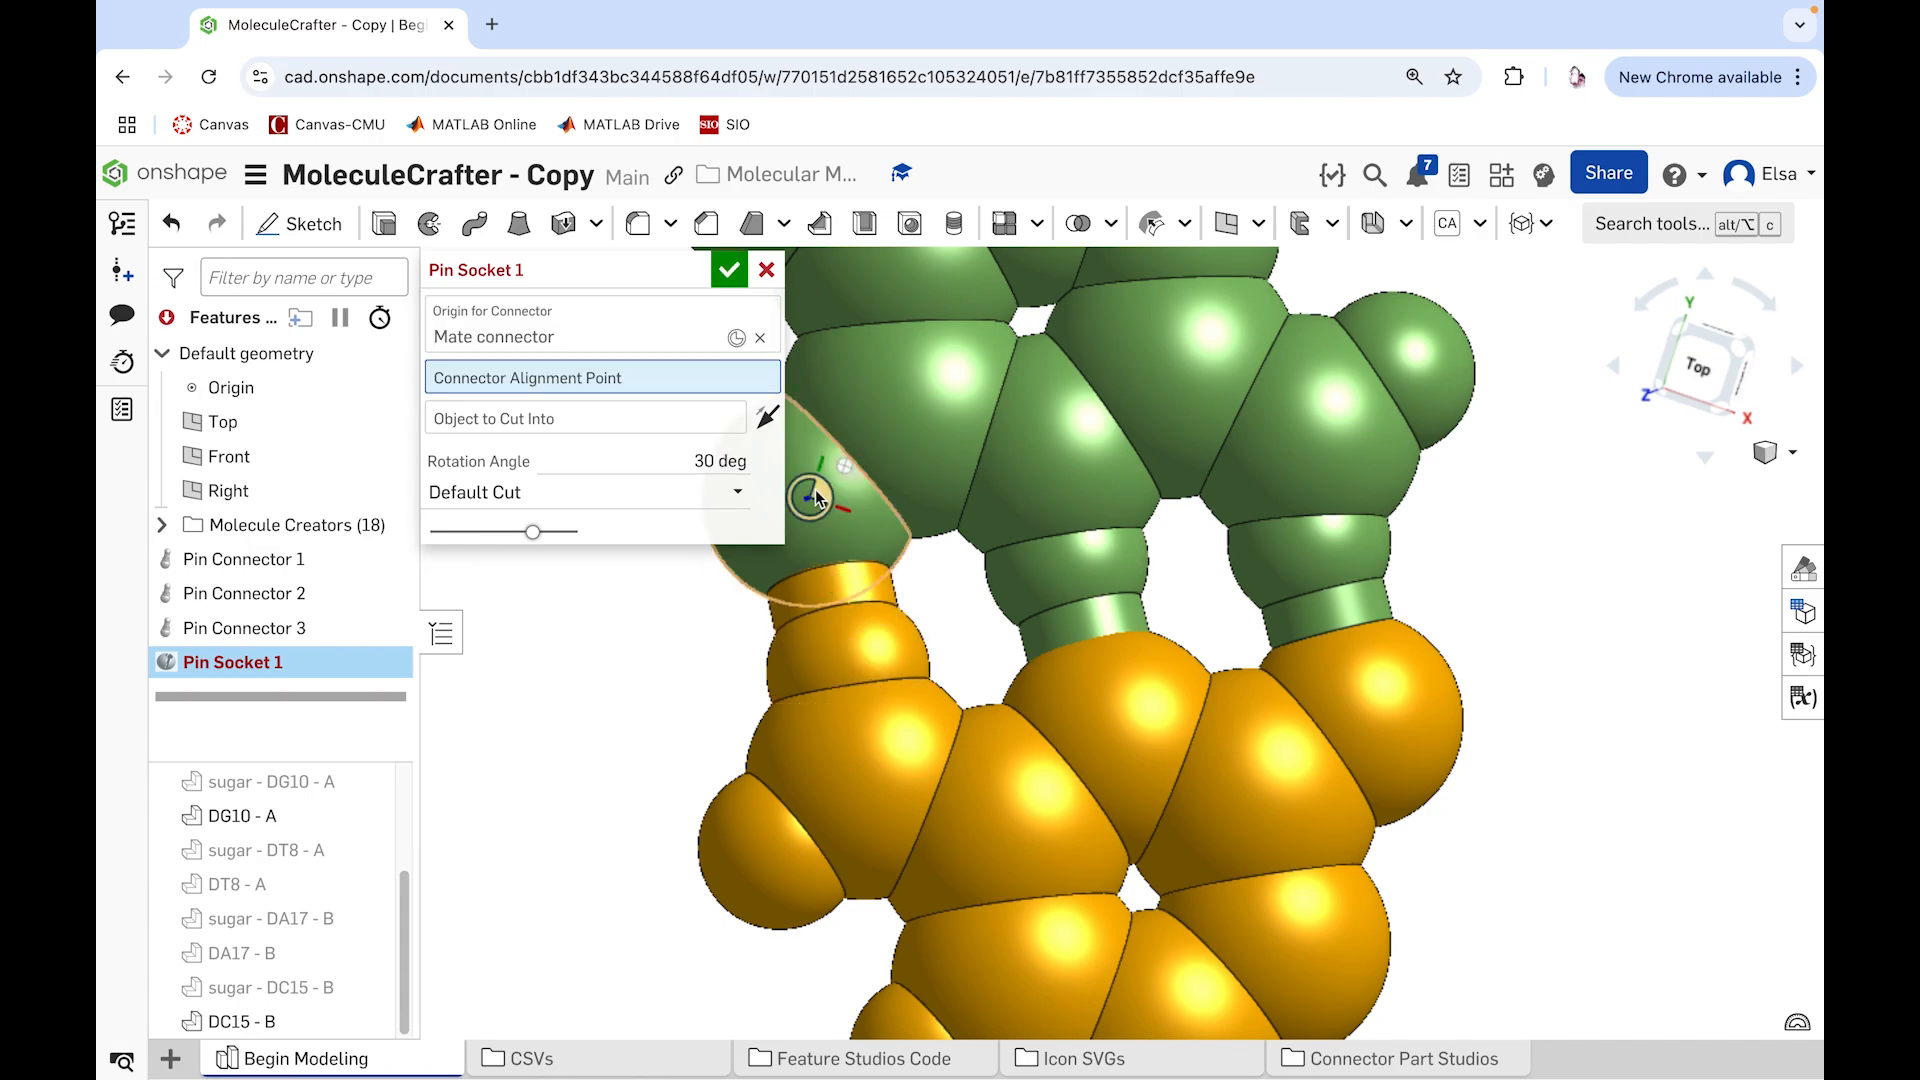
pyautogui.scroll(2, 854, 498)
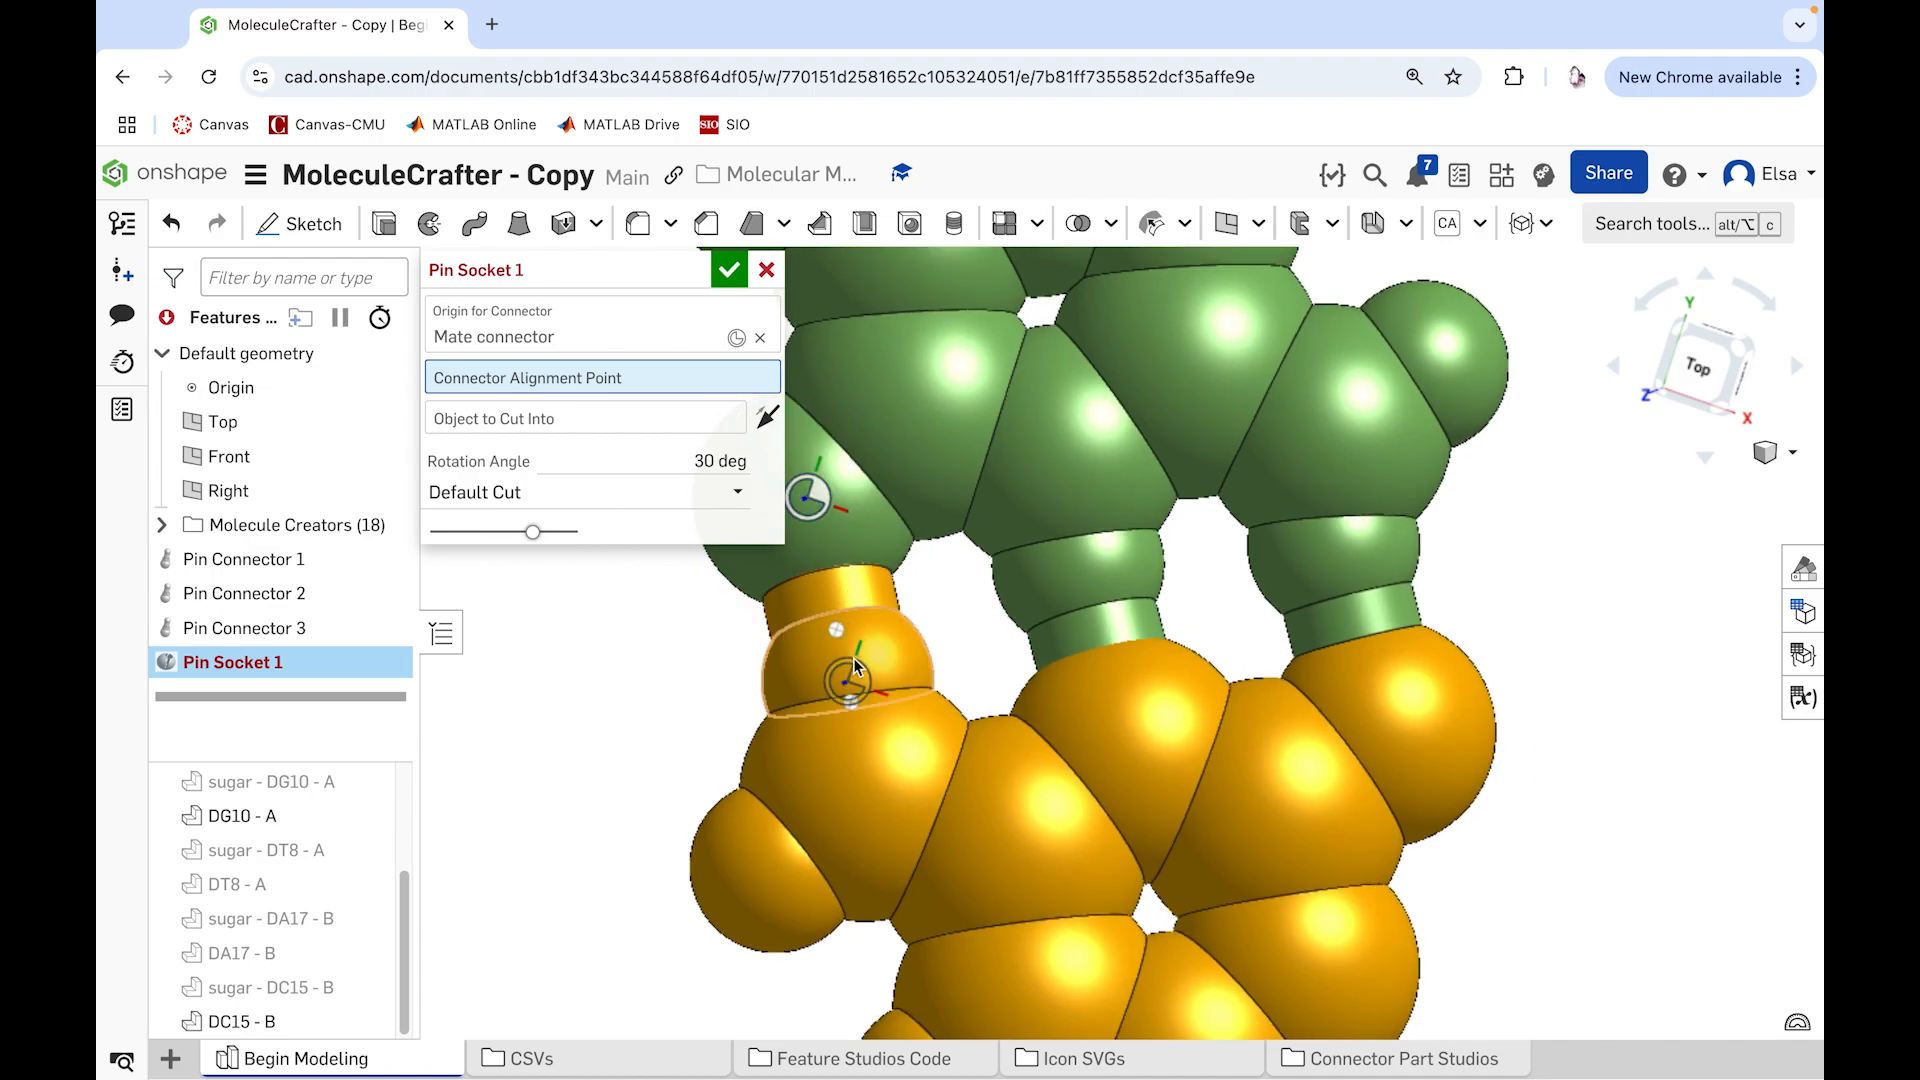
pyautogui.click(855, 665)
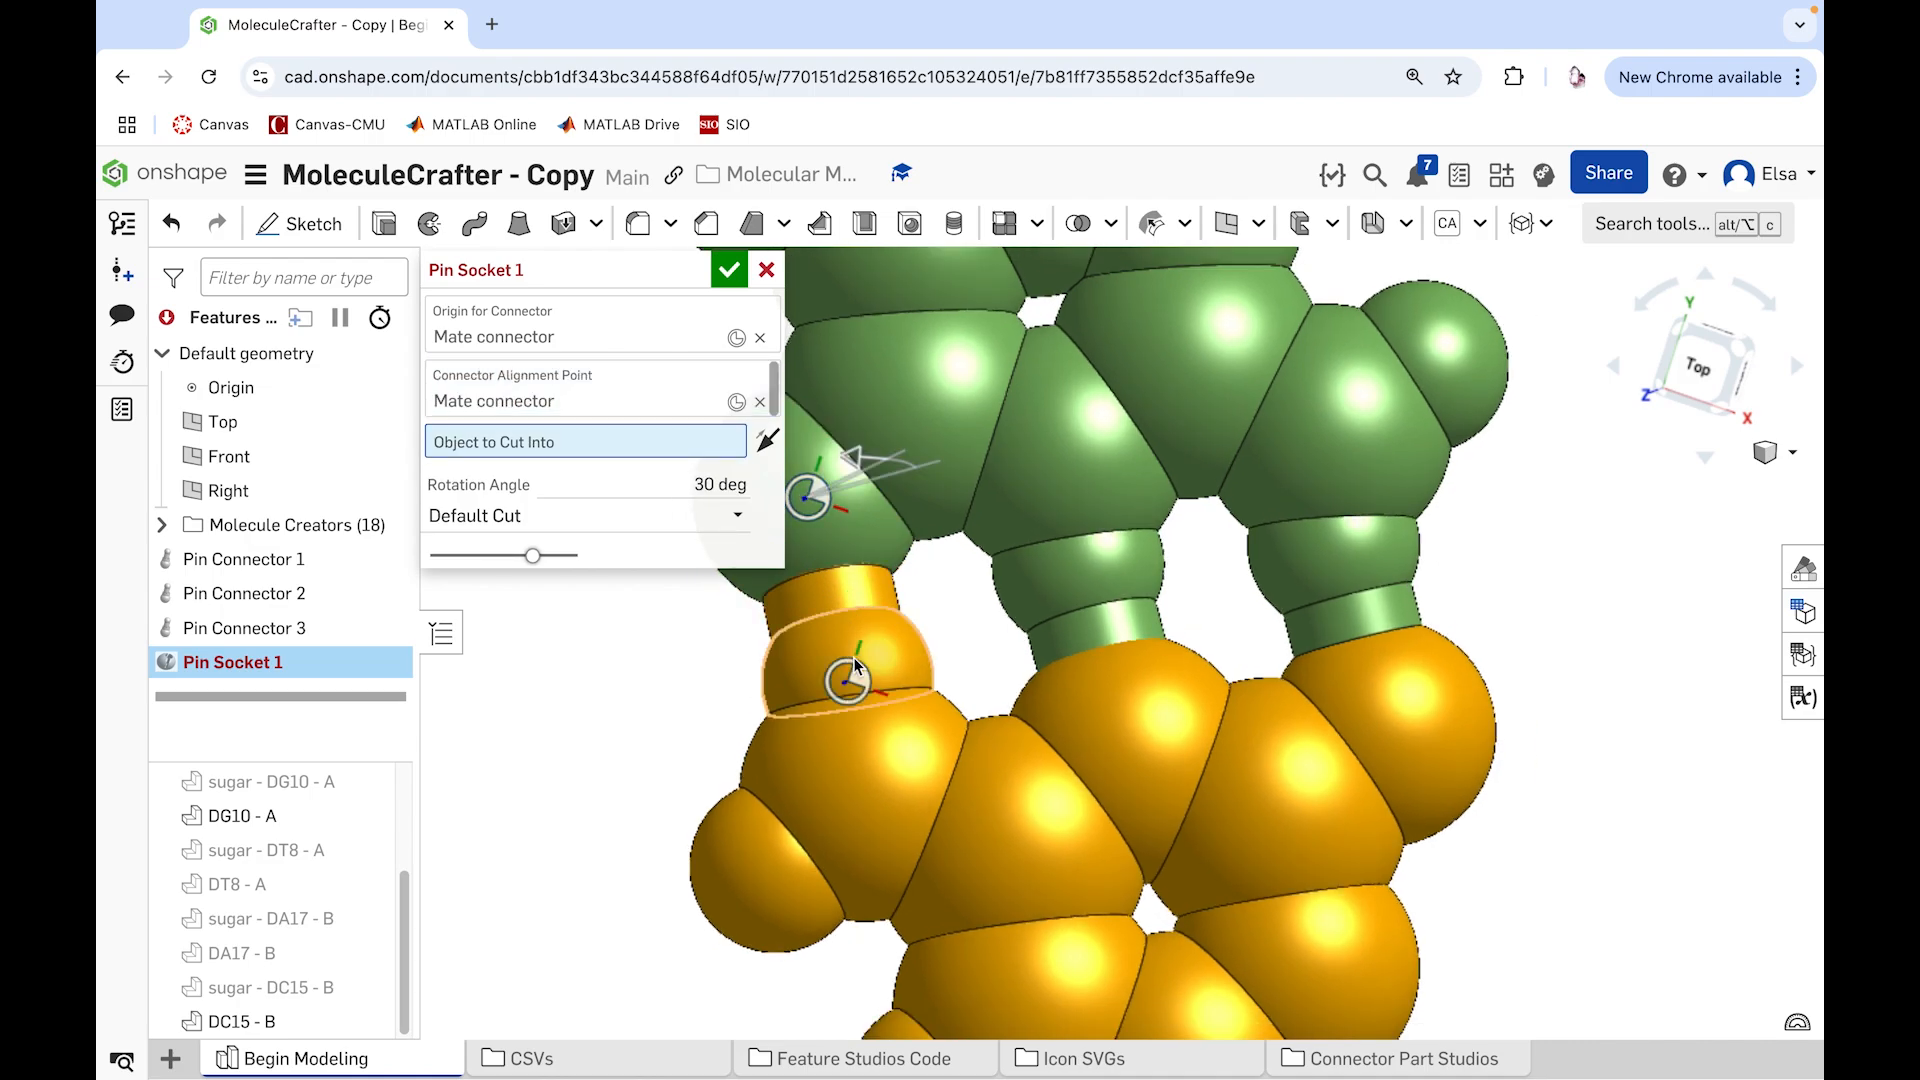
pyautogui.click(864, 532)
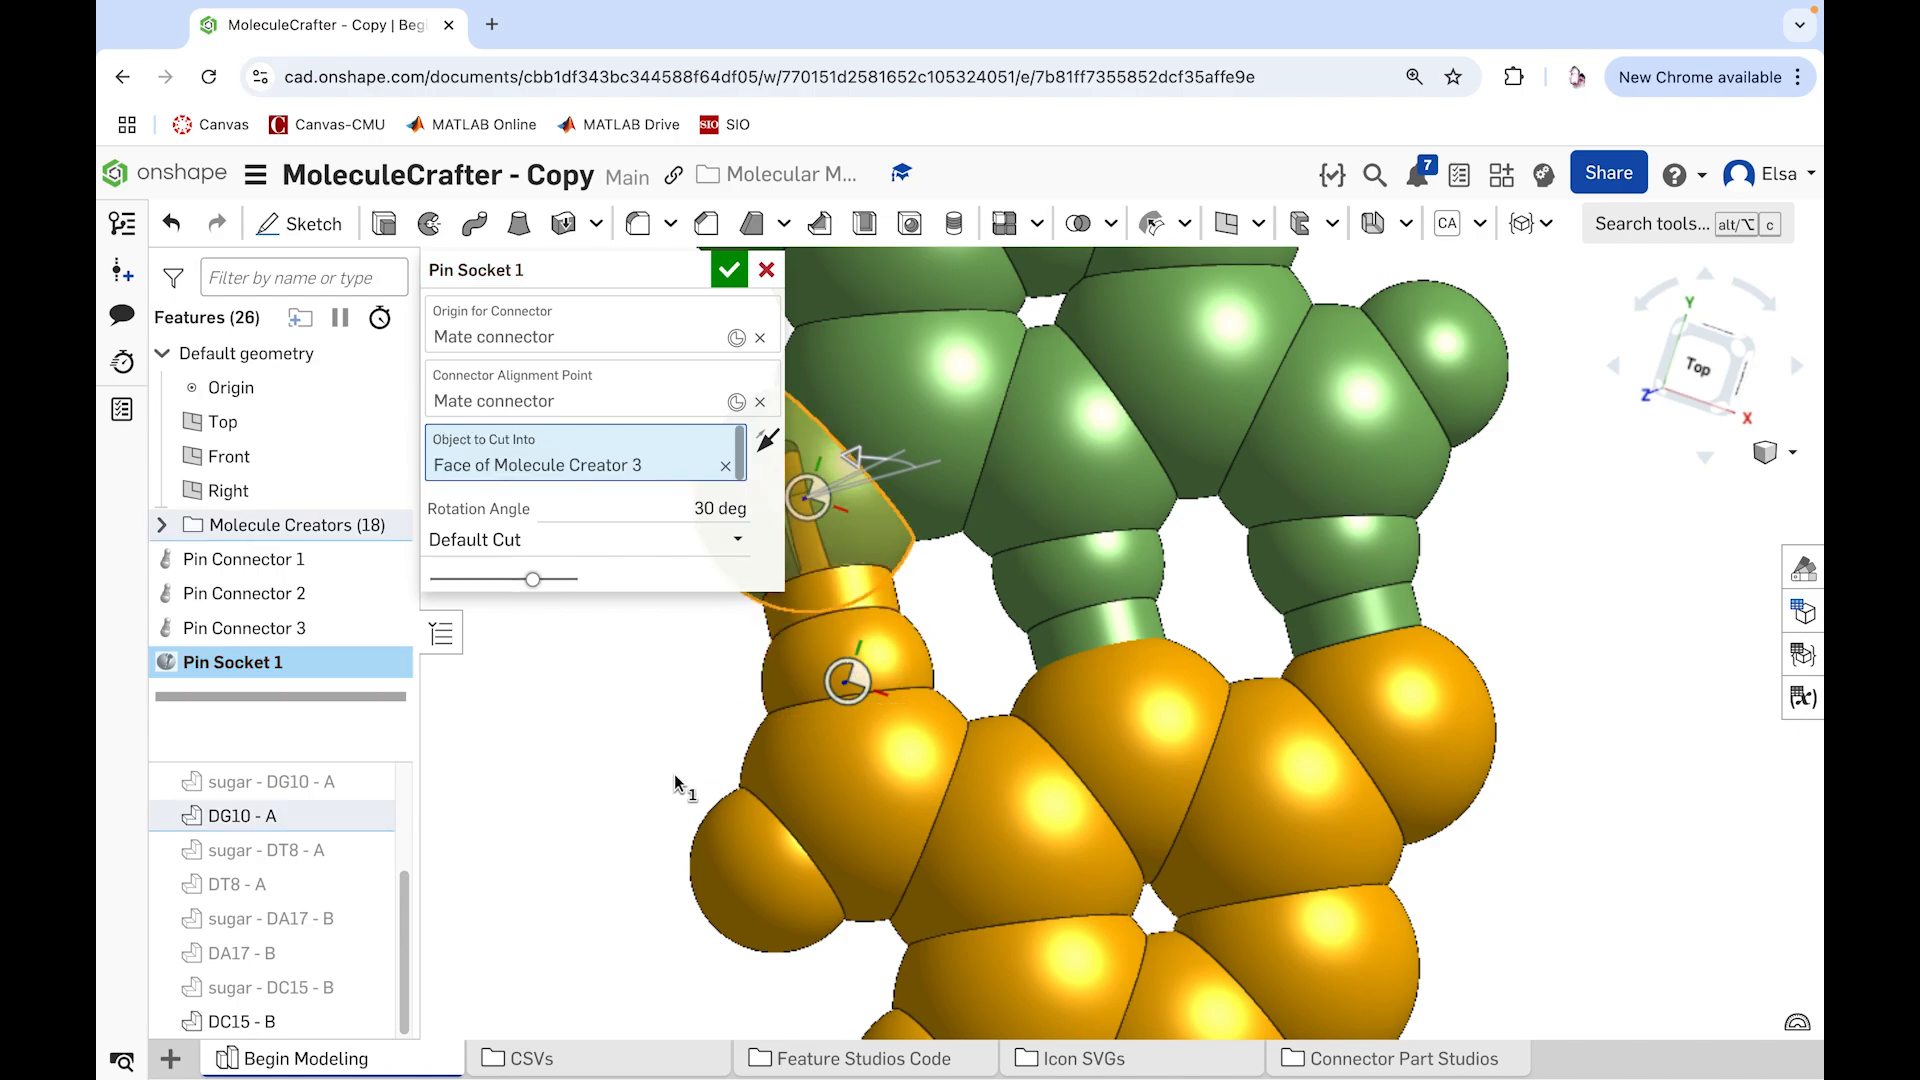
# Step: Set the pin socket's rotation angle to 25 degrees after trying other angles, including 50 and 30 degrees
pyautogui.scroll(3, 675, 771)
pyautogui.scroll(-3, 675, 771)
pyautogui.scroll(-2, 874, 778)
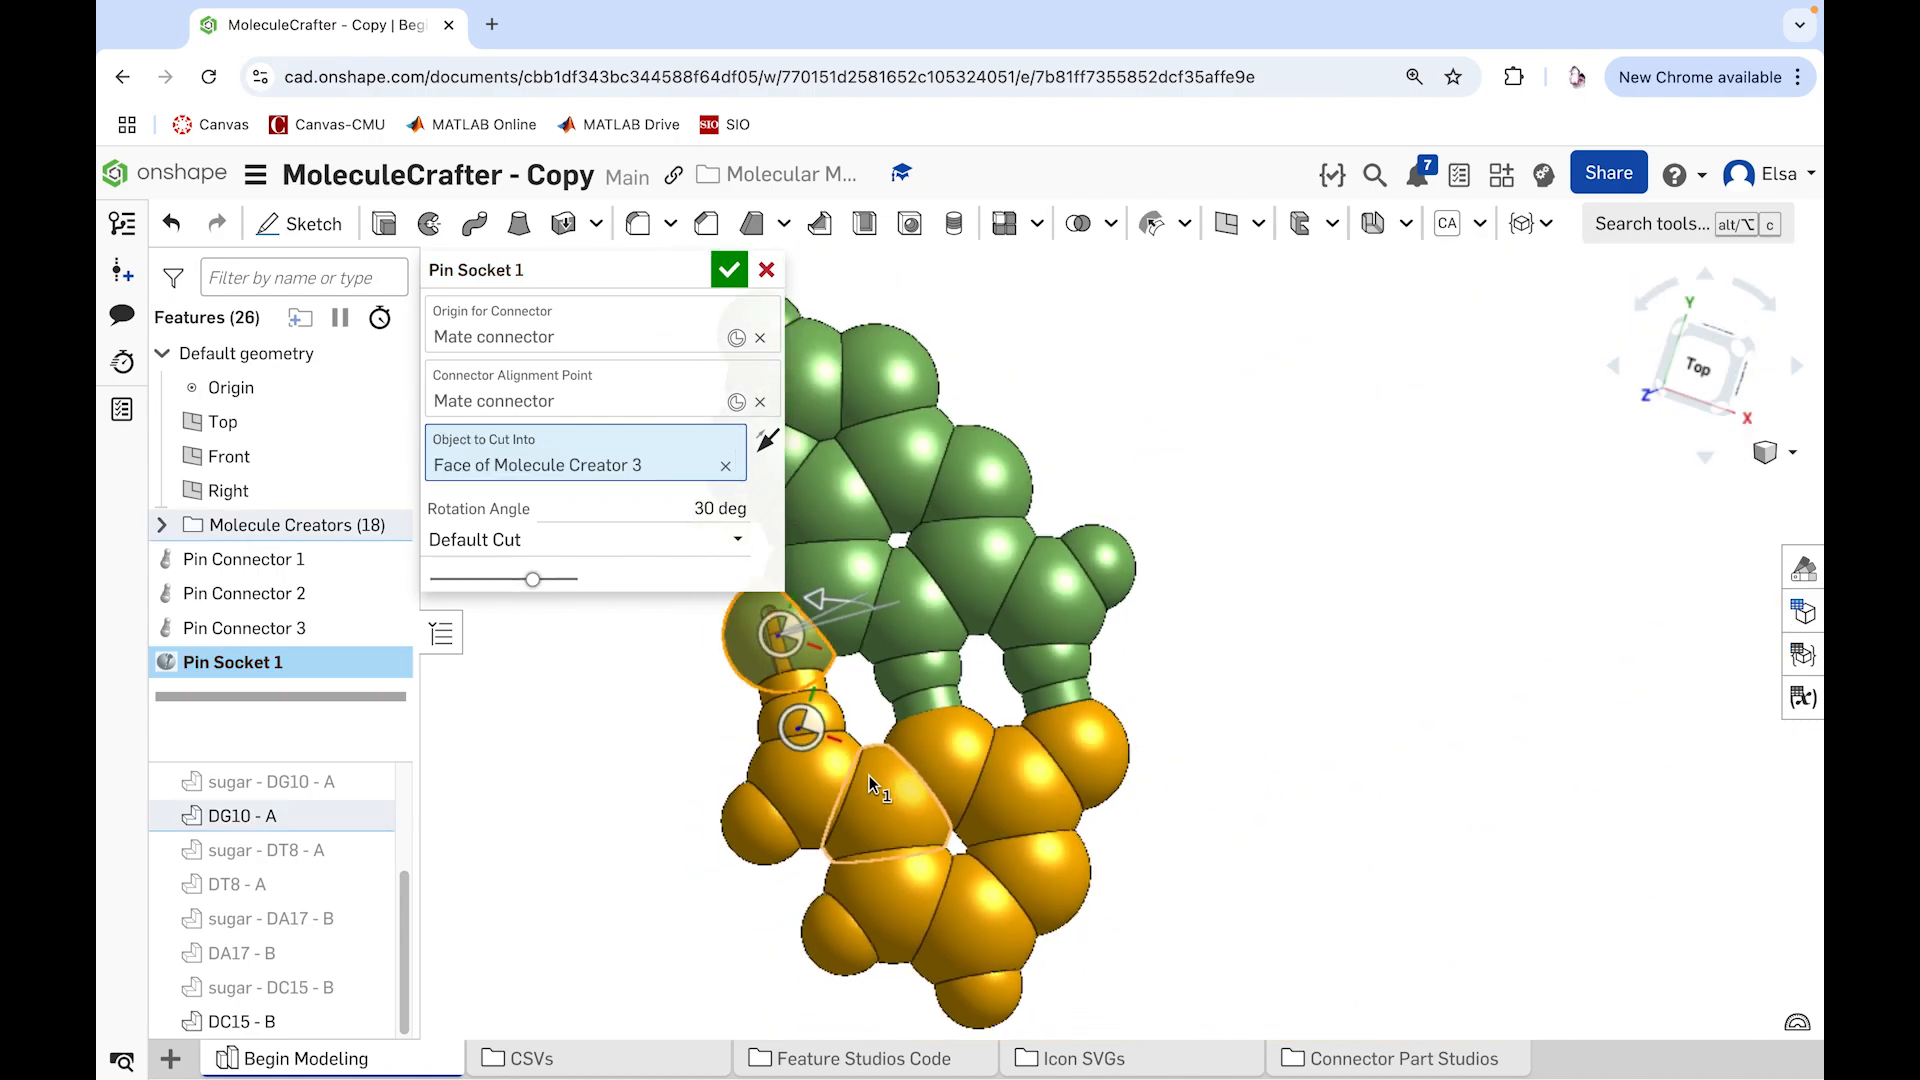
pyautogui.scroll(-3, 866, 746)
pyautogui.scroll(2, 786, 636)
pyautogui.scroll(4, 748, 641)
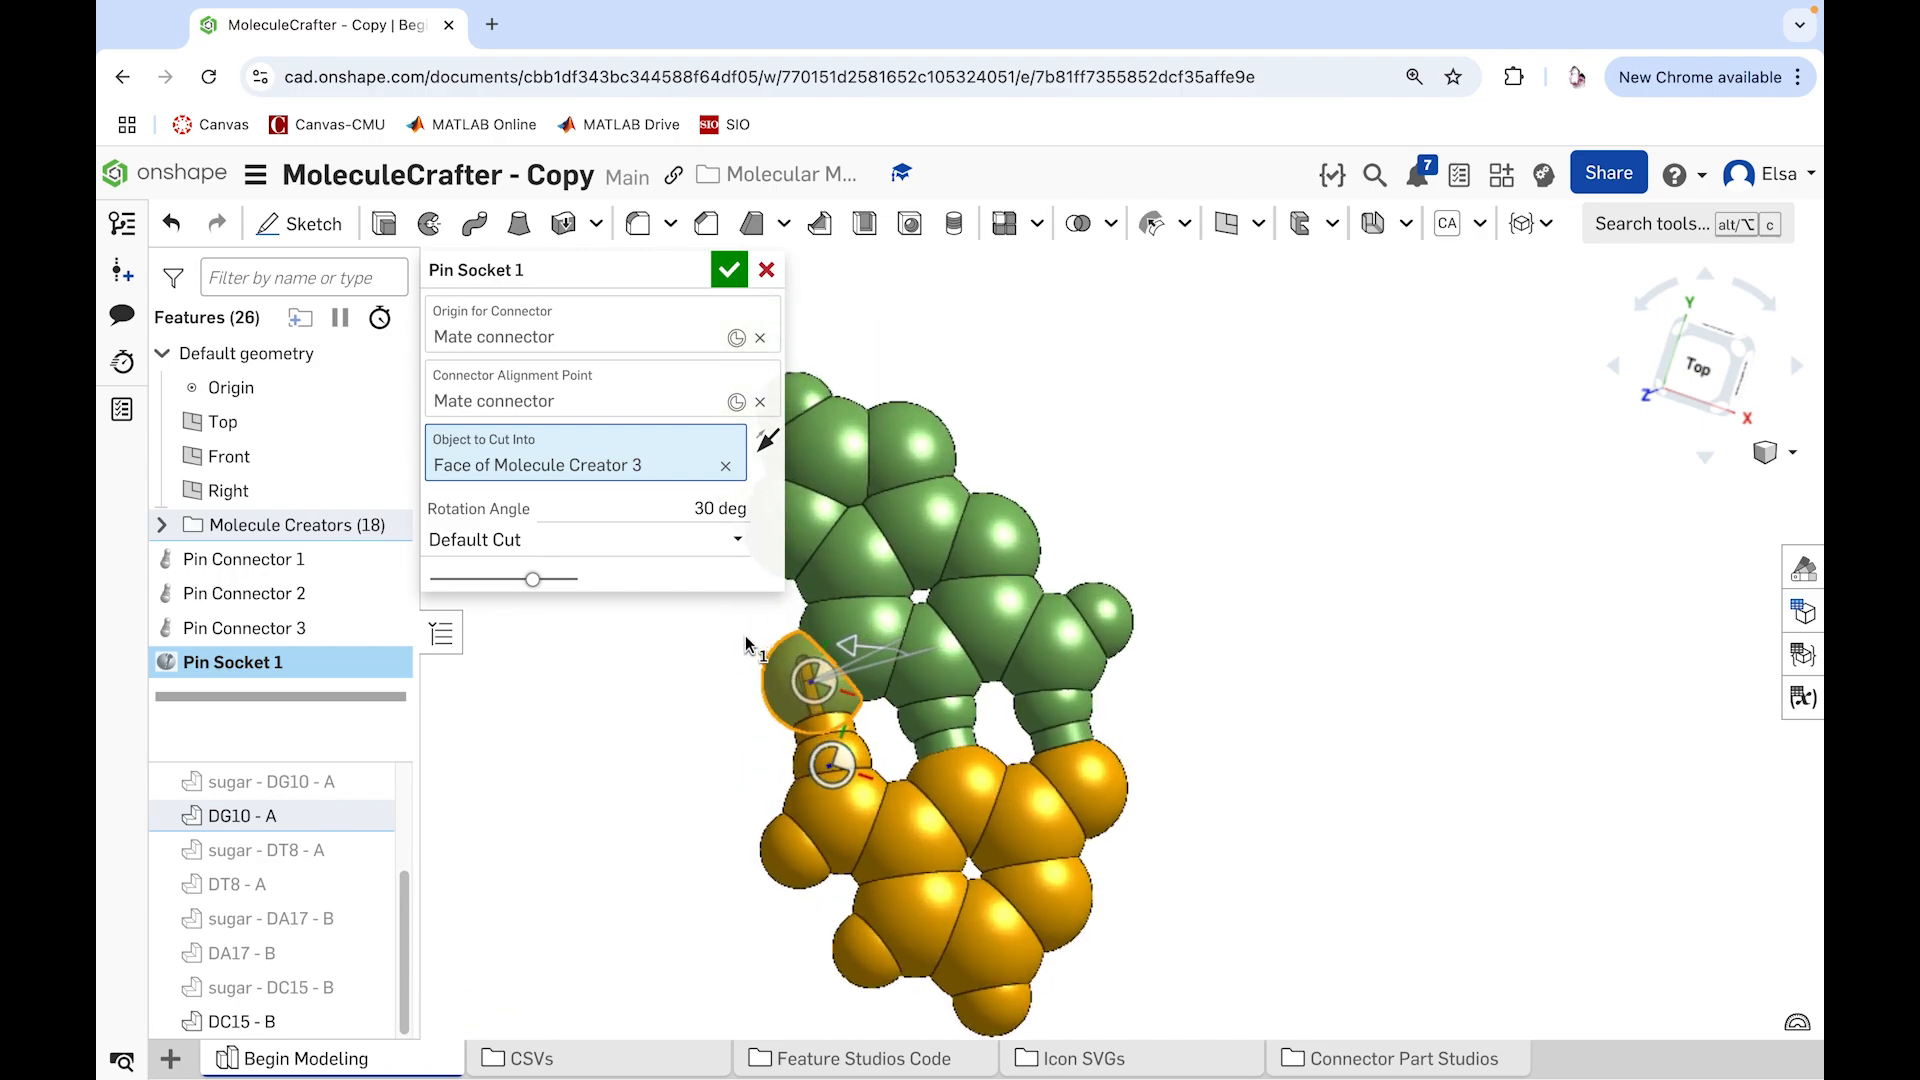
pyautogui.scroll(3, 766, 654)
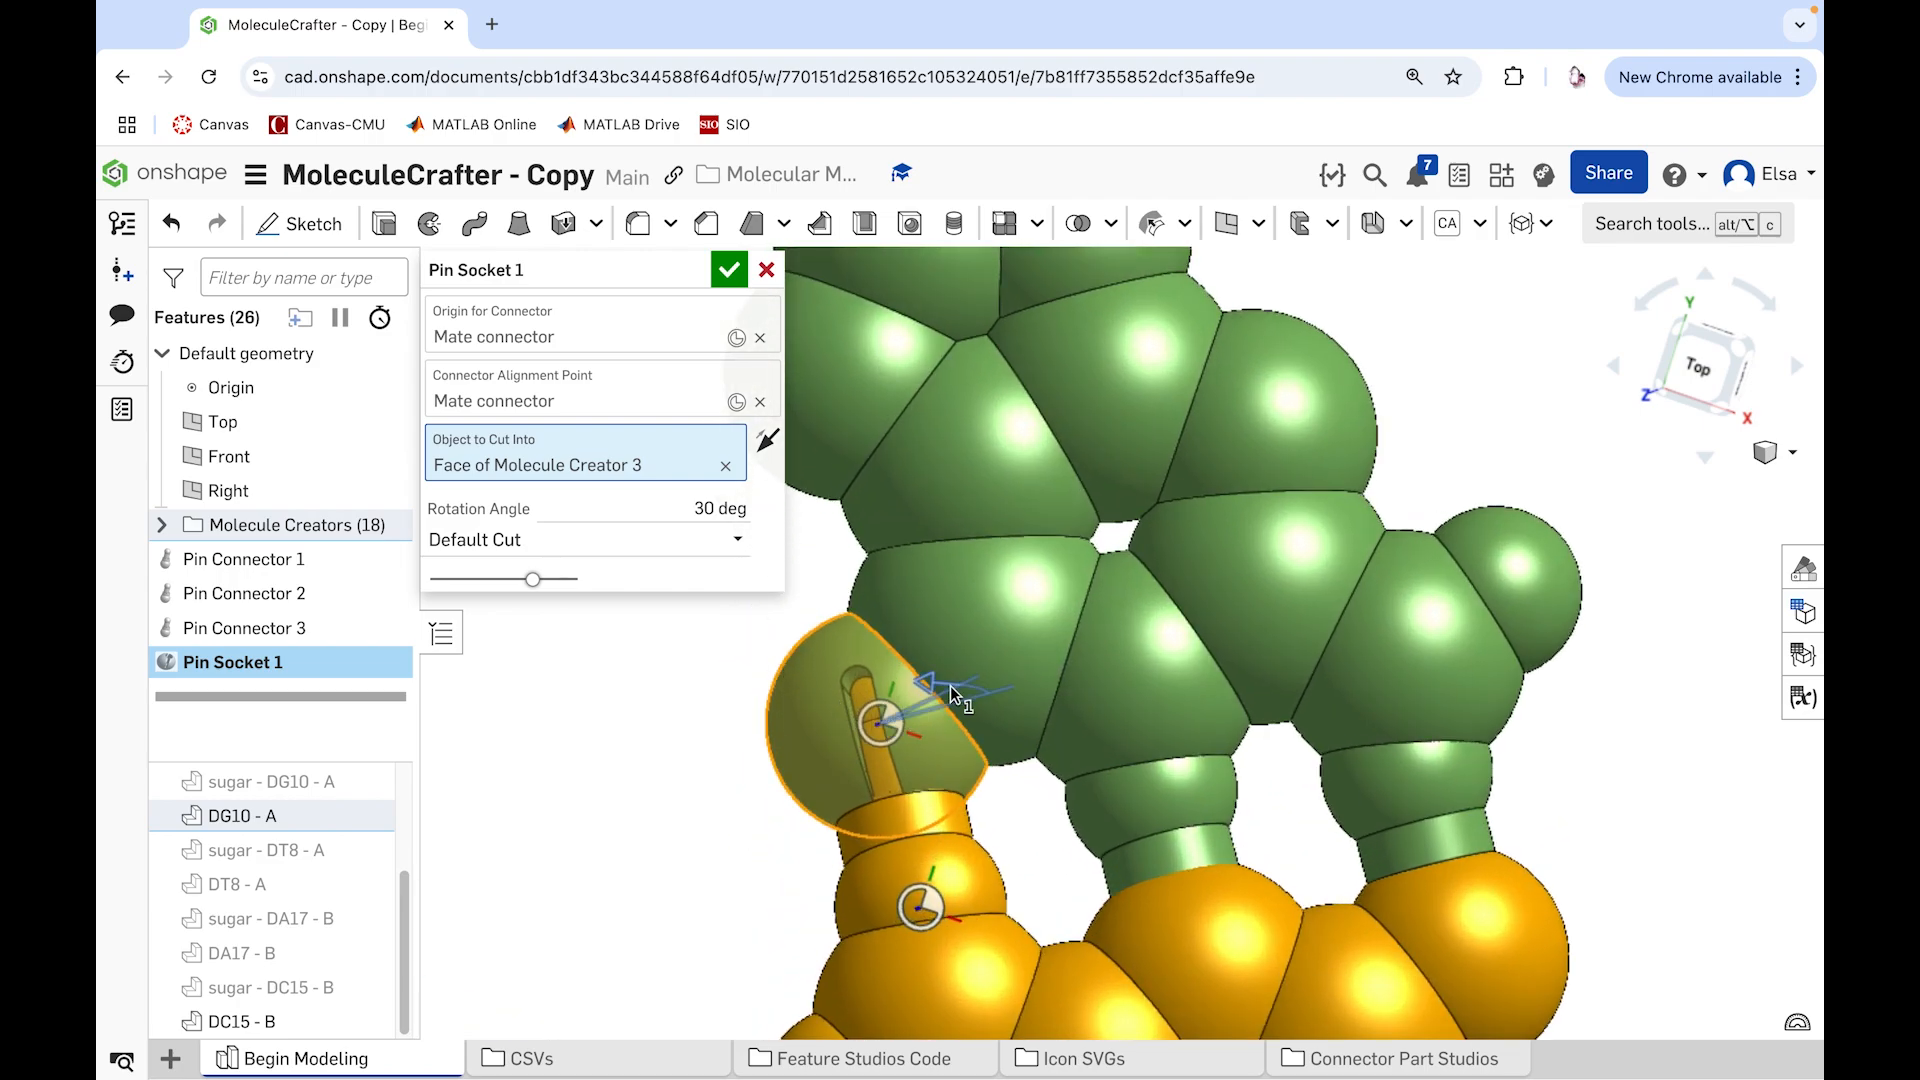
pyautogui.moveTo(915, 686); pyautogui.dragTo(888, 691)
pyautogui.click(677, 508)
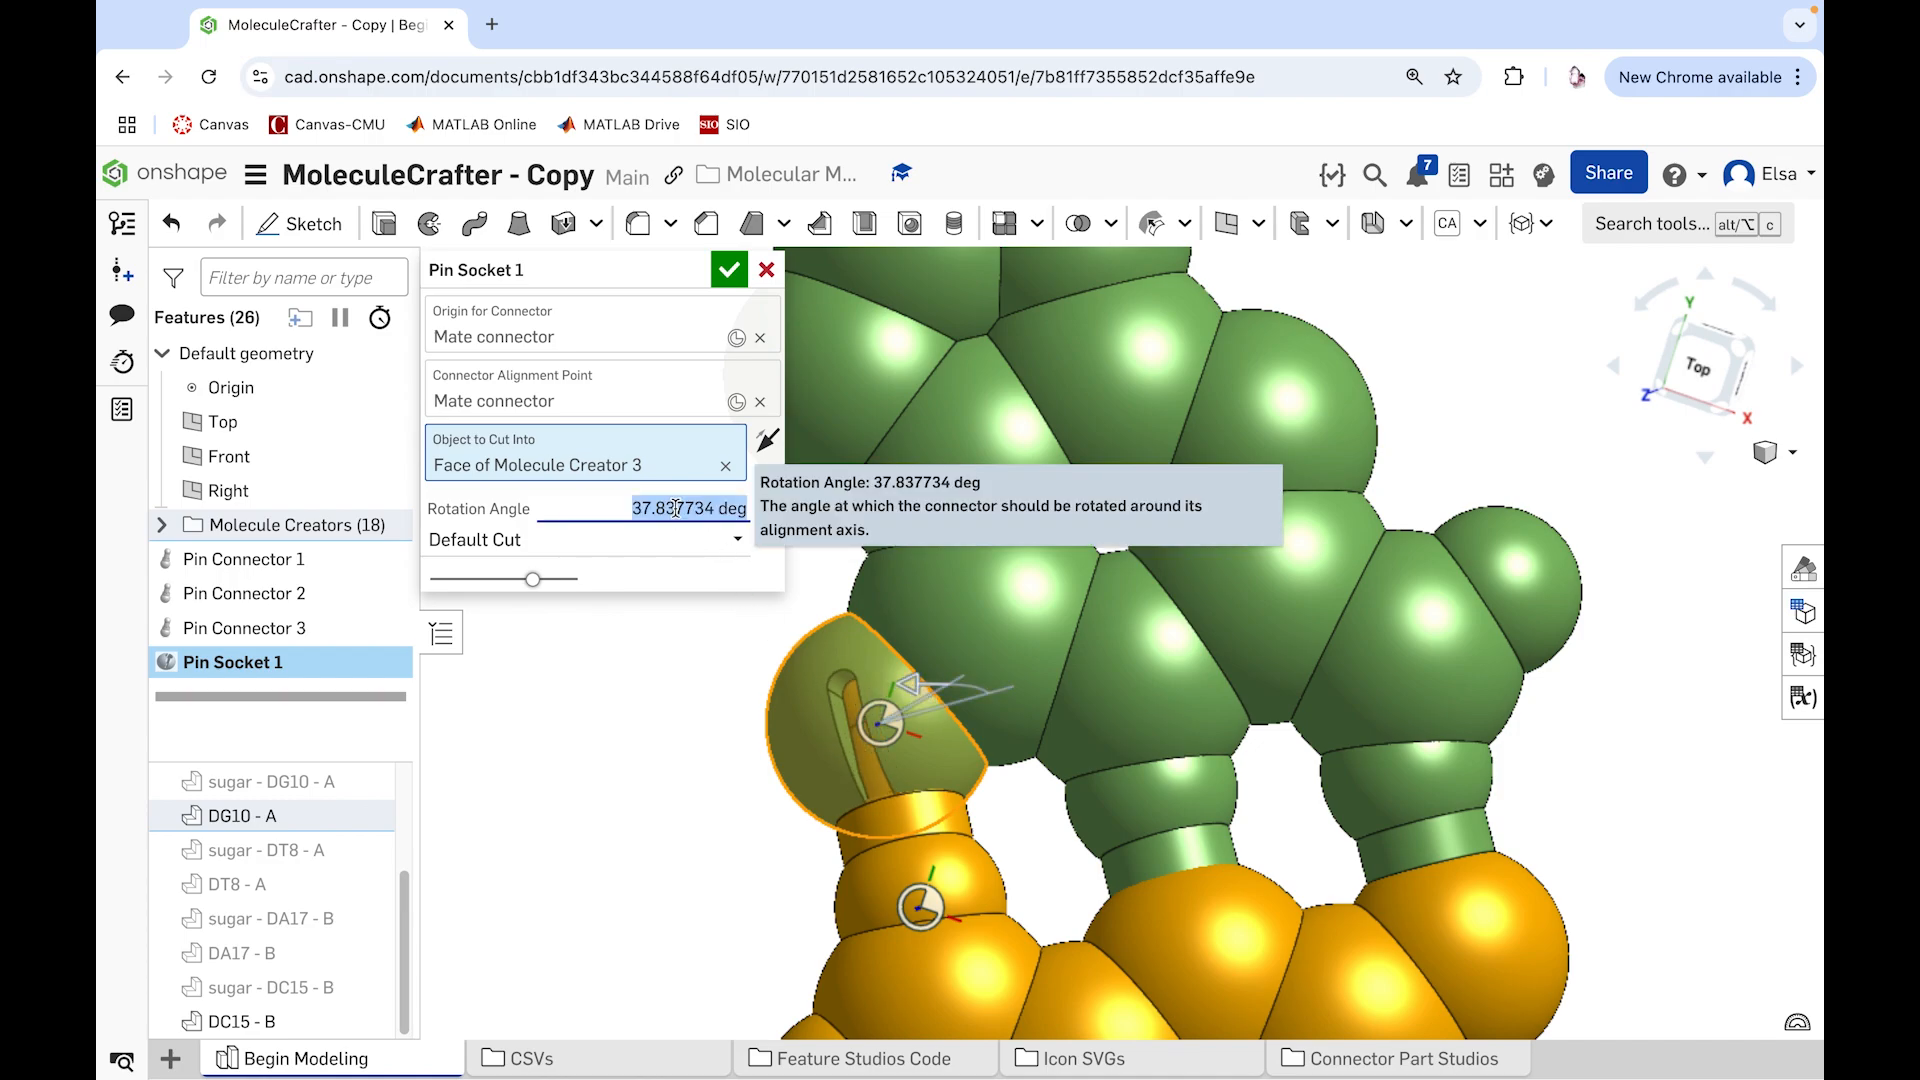
pyautogui.write('50')
pyautogui.press('Return')
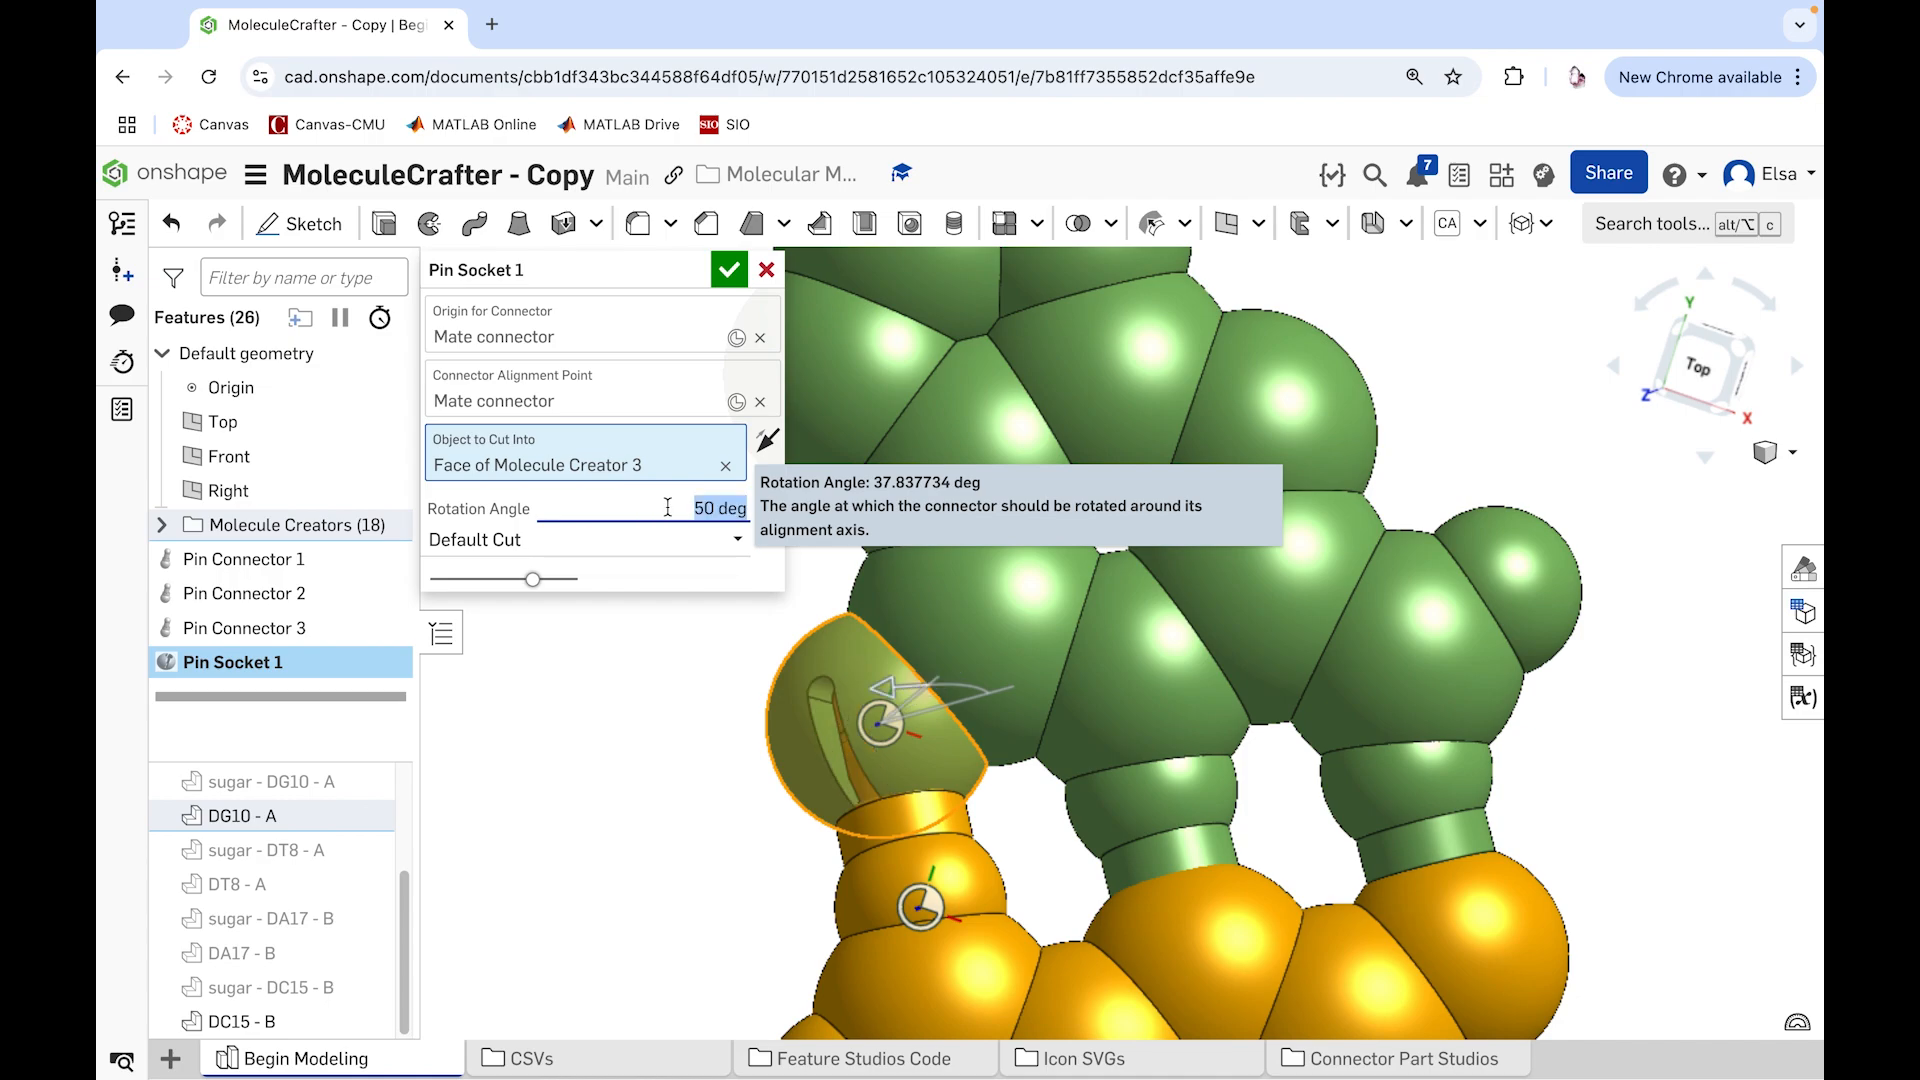
pyautogui.write('30')
pyautogui.press('Return')
pyautogui.write('25')
pyautogui.press('Return')
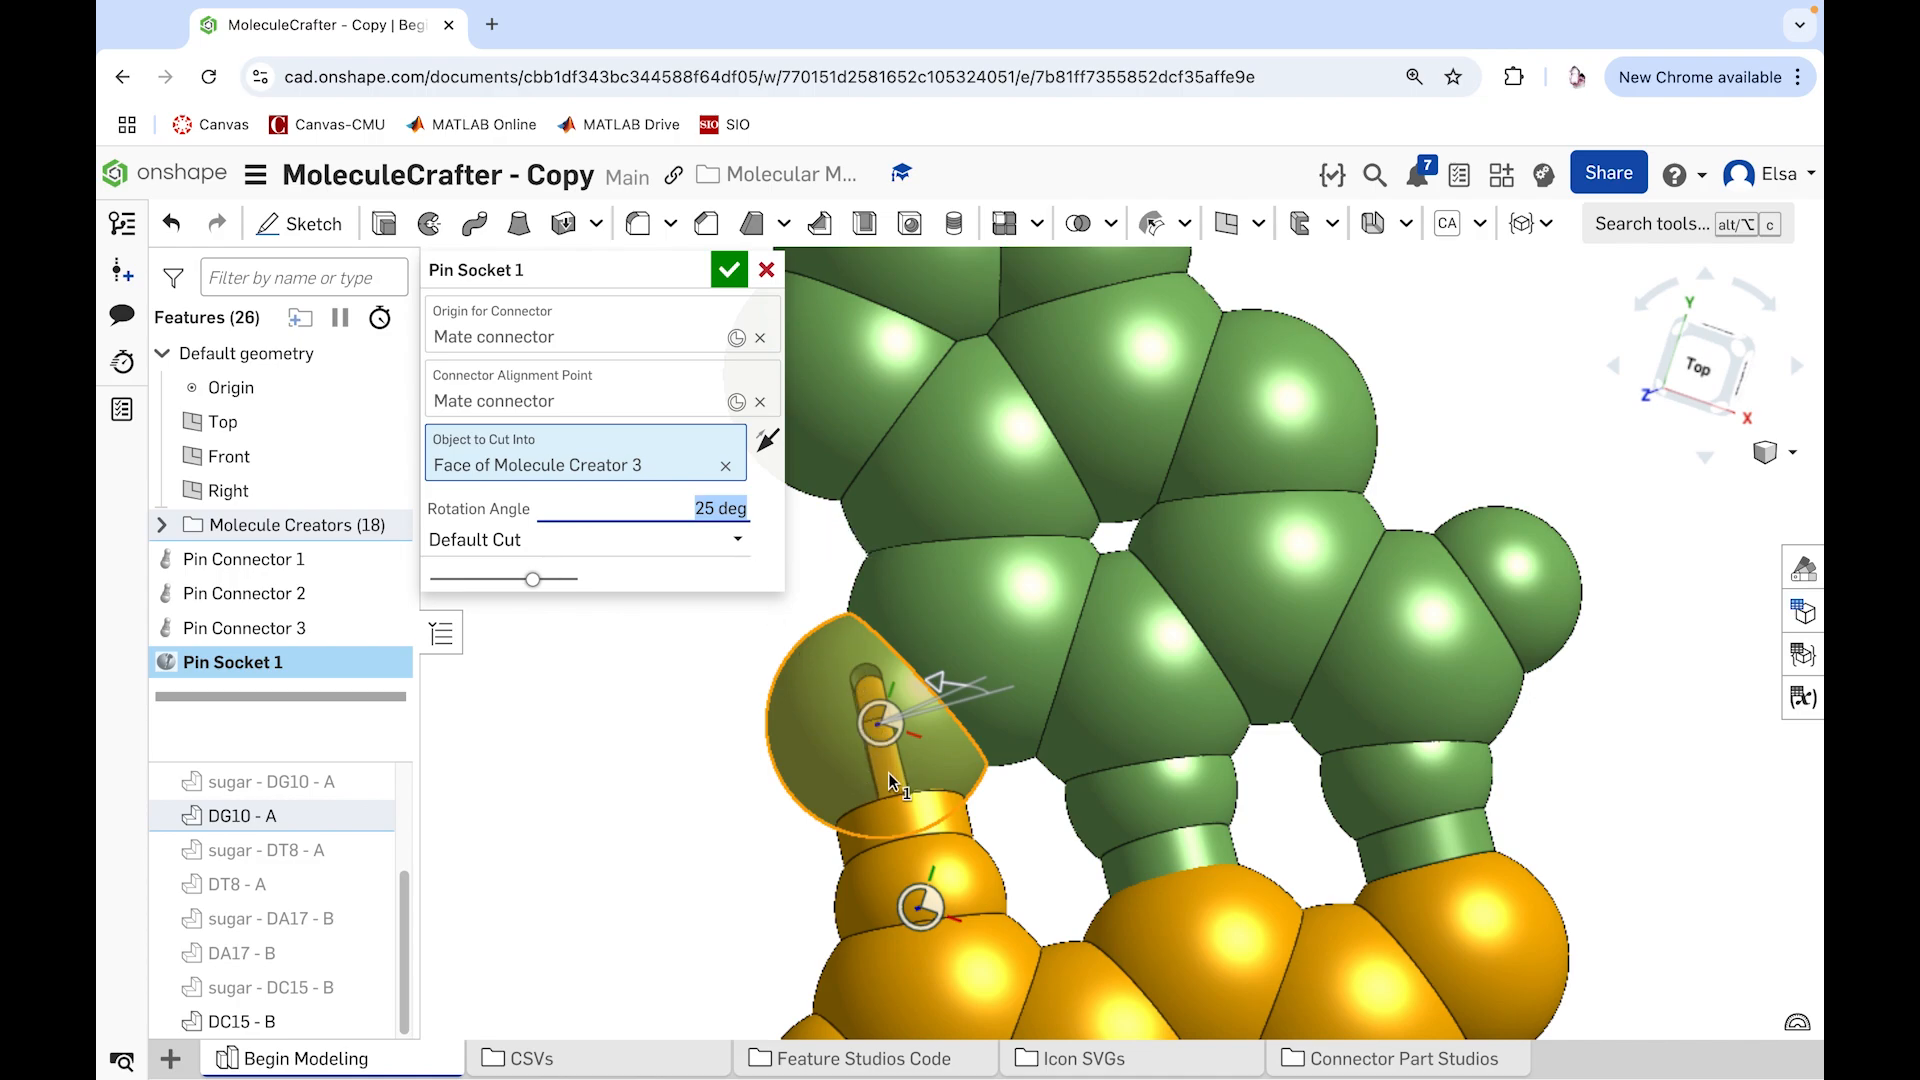
# Step: Try Shortened Cut and Shortest Cut for the pin socket, return it to Default Cut and accept the feature
pyautogui.click(738, 546)
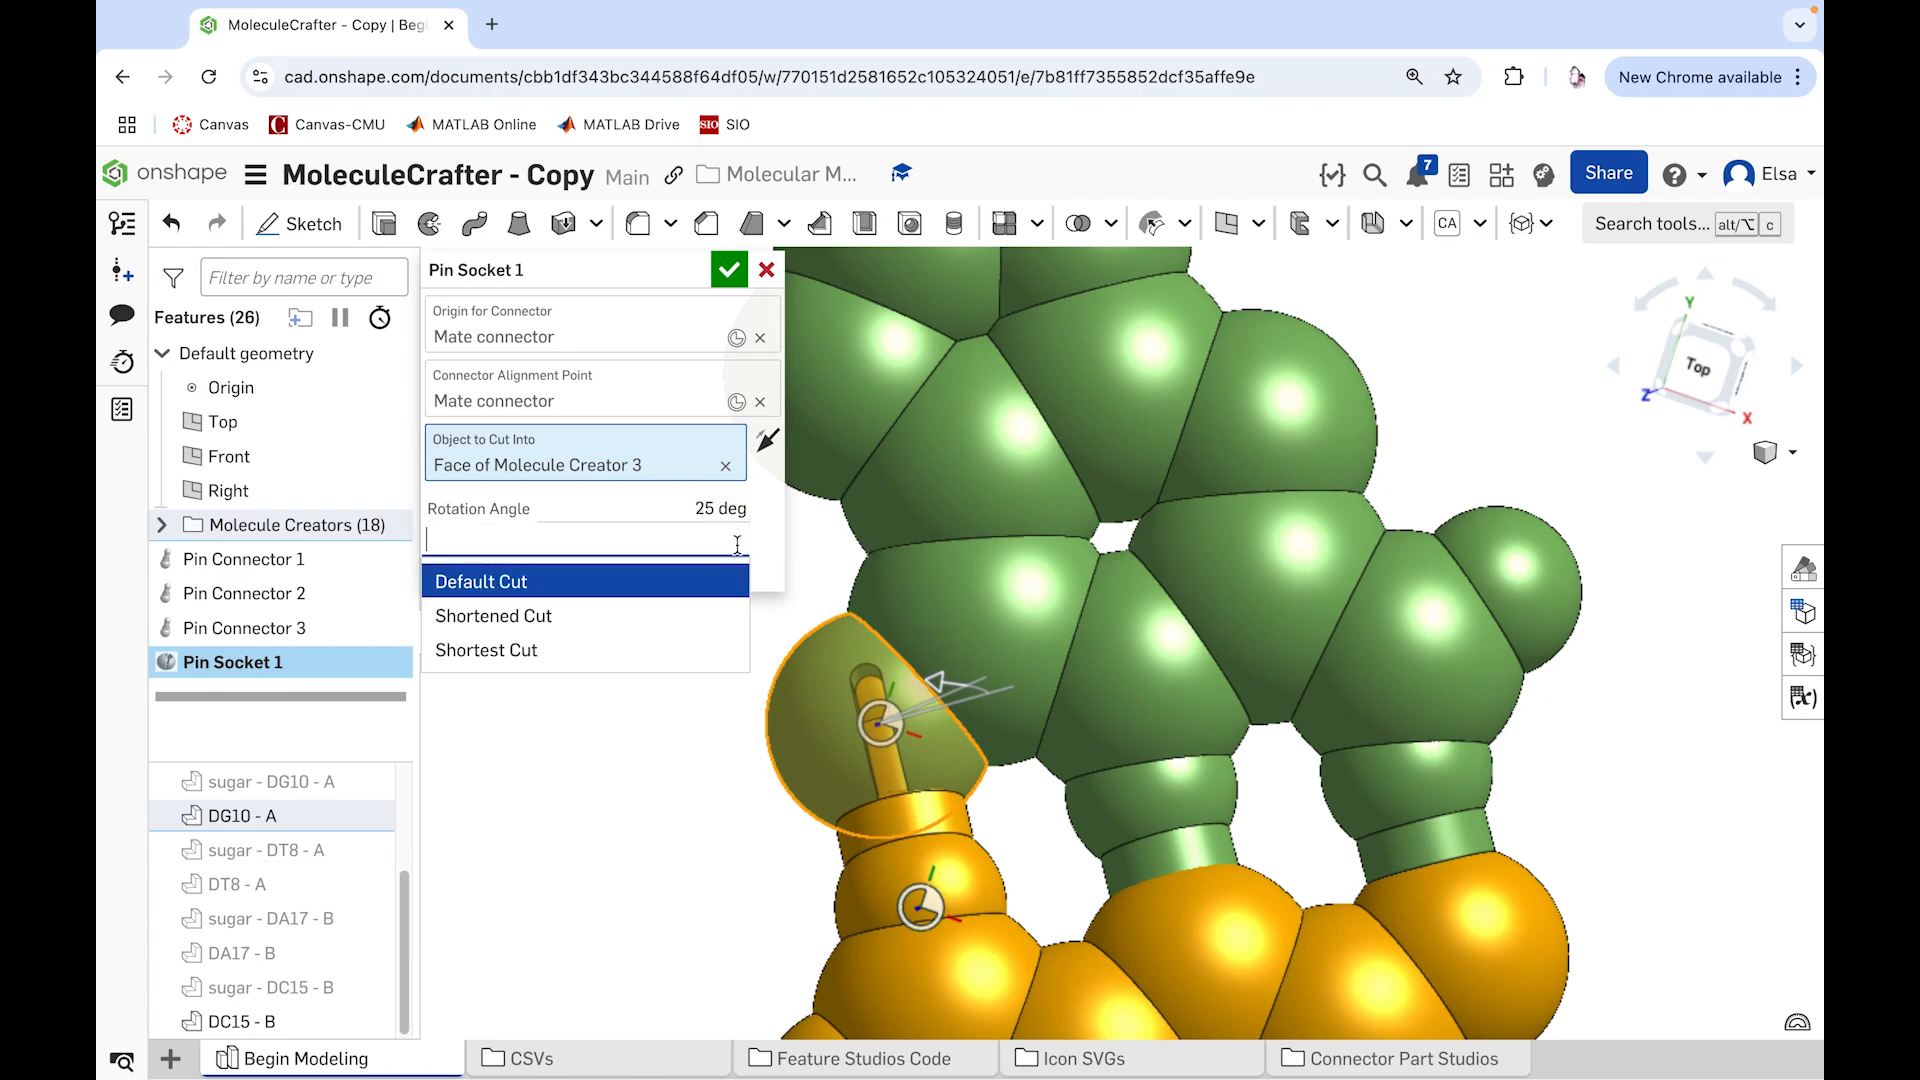
pyautogui.click(668, 615)
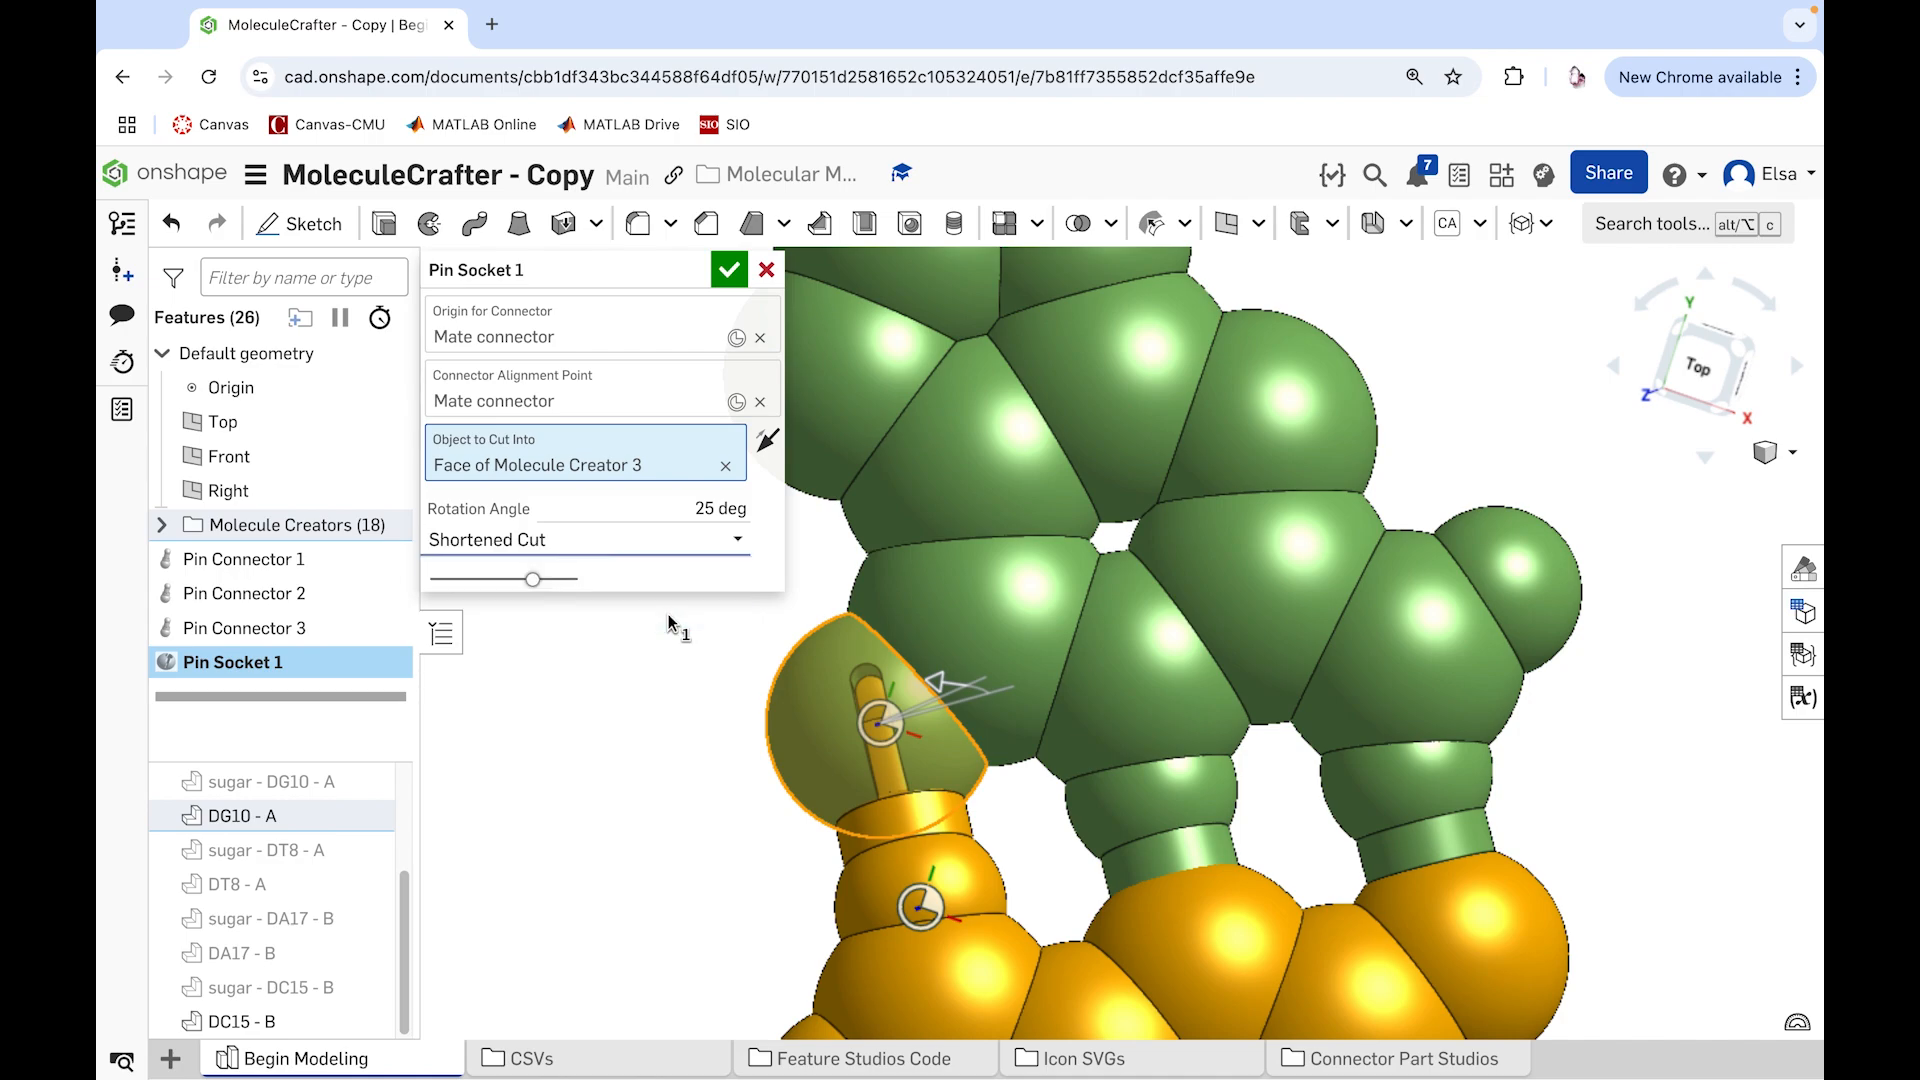
pyautogui.click(690, 550)
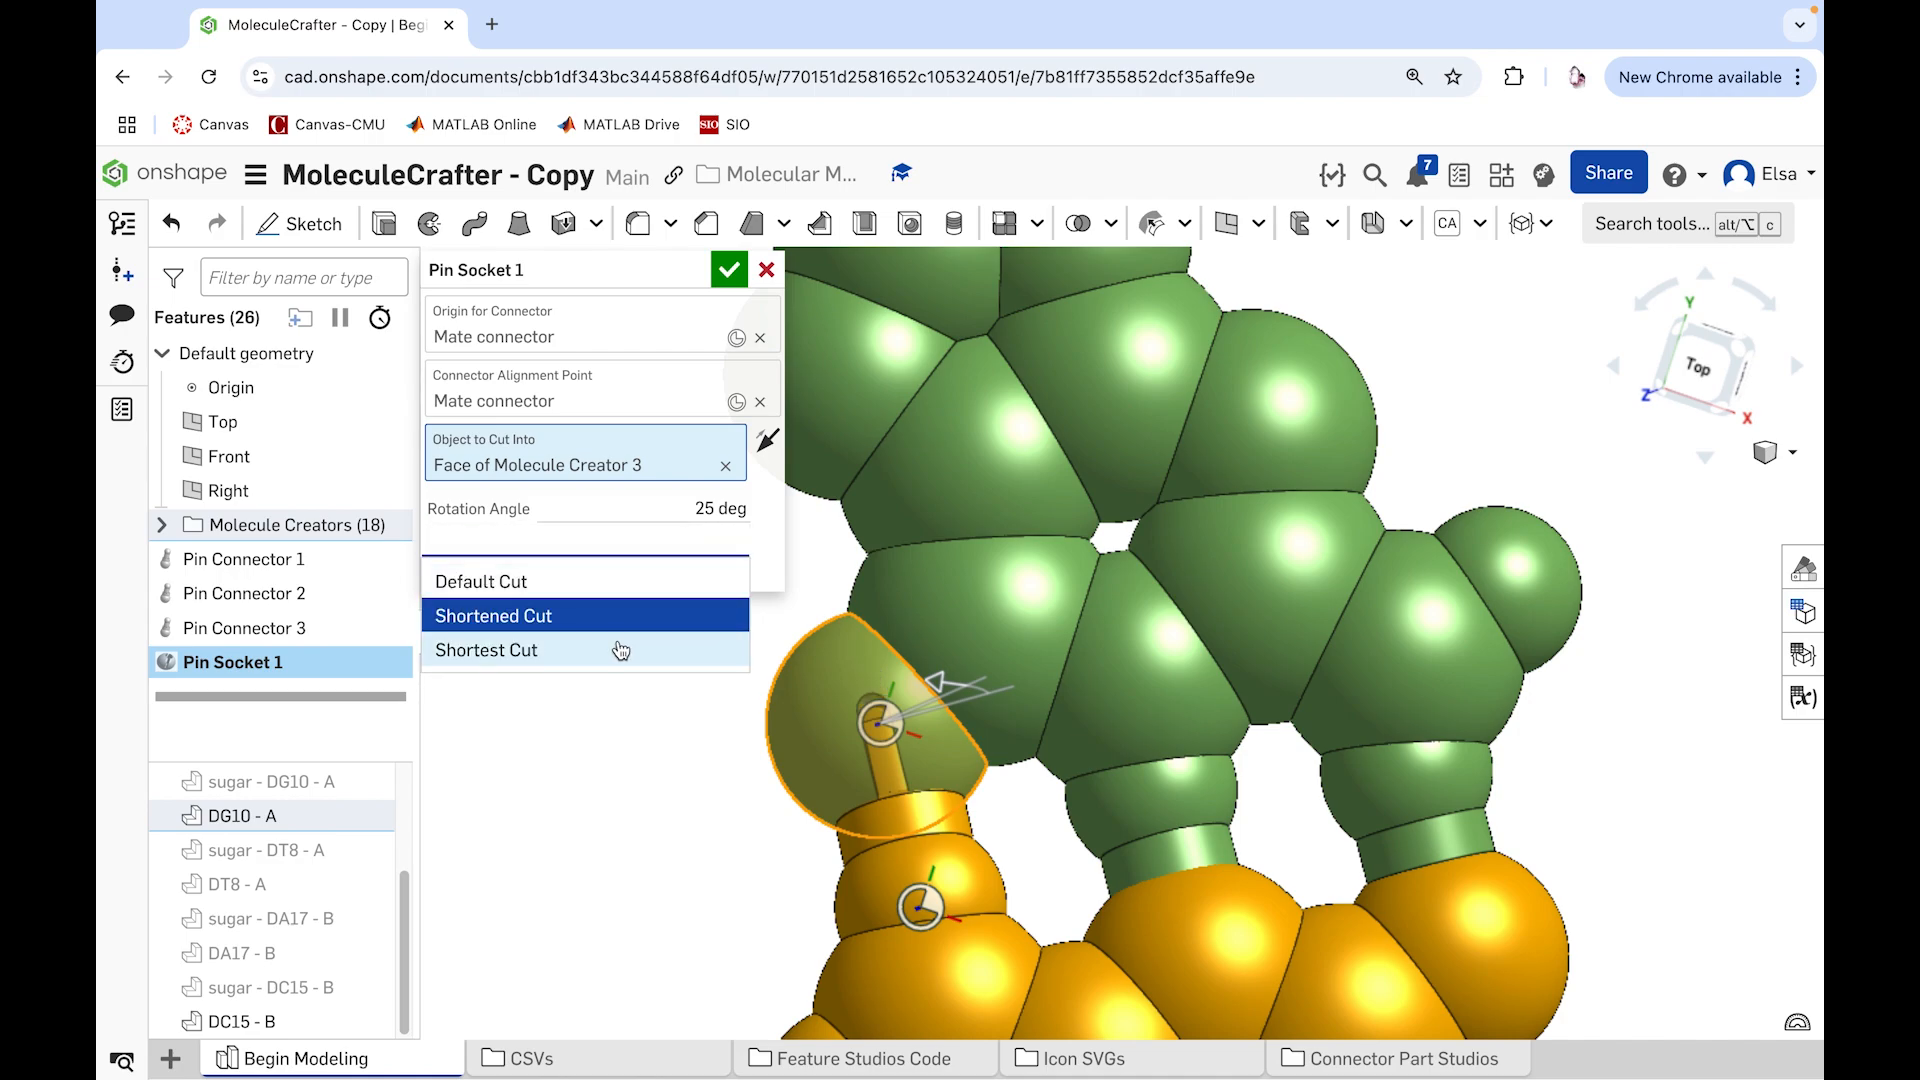
pyautogui.click(620, 648)
pyautogui.click(700, 545)
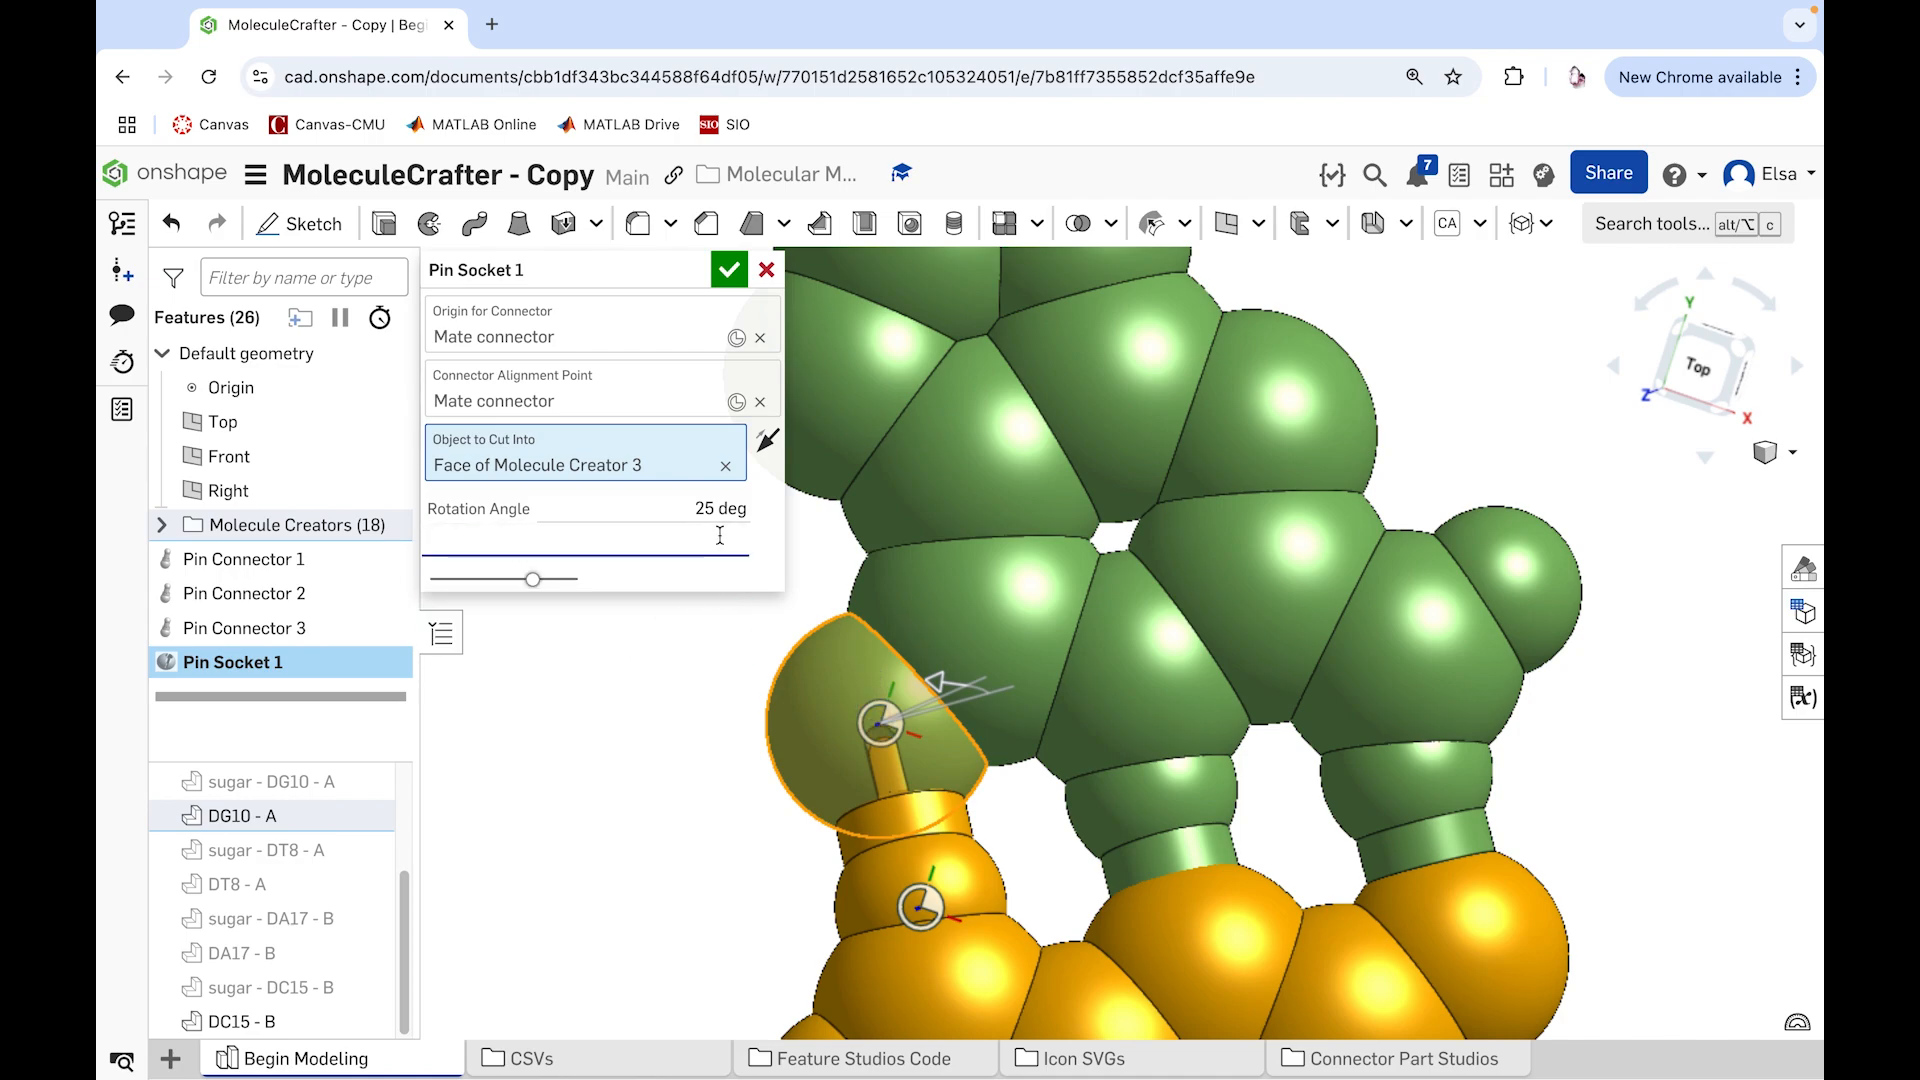
pyautogui.click(614, 574)
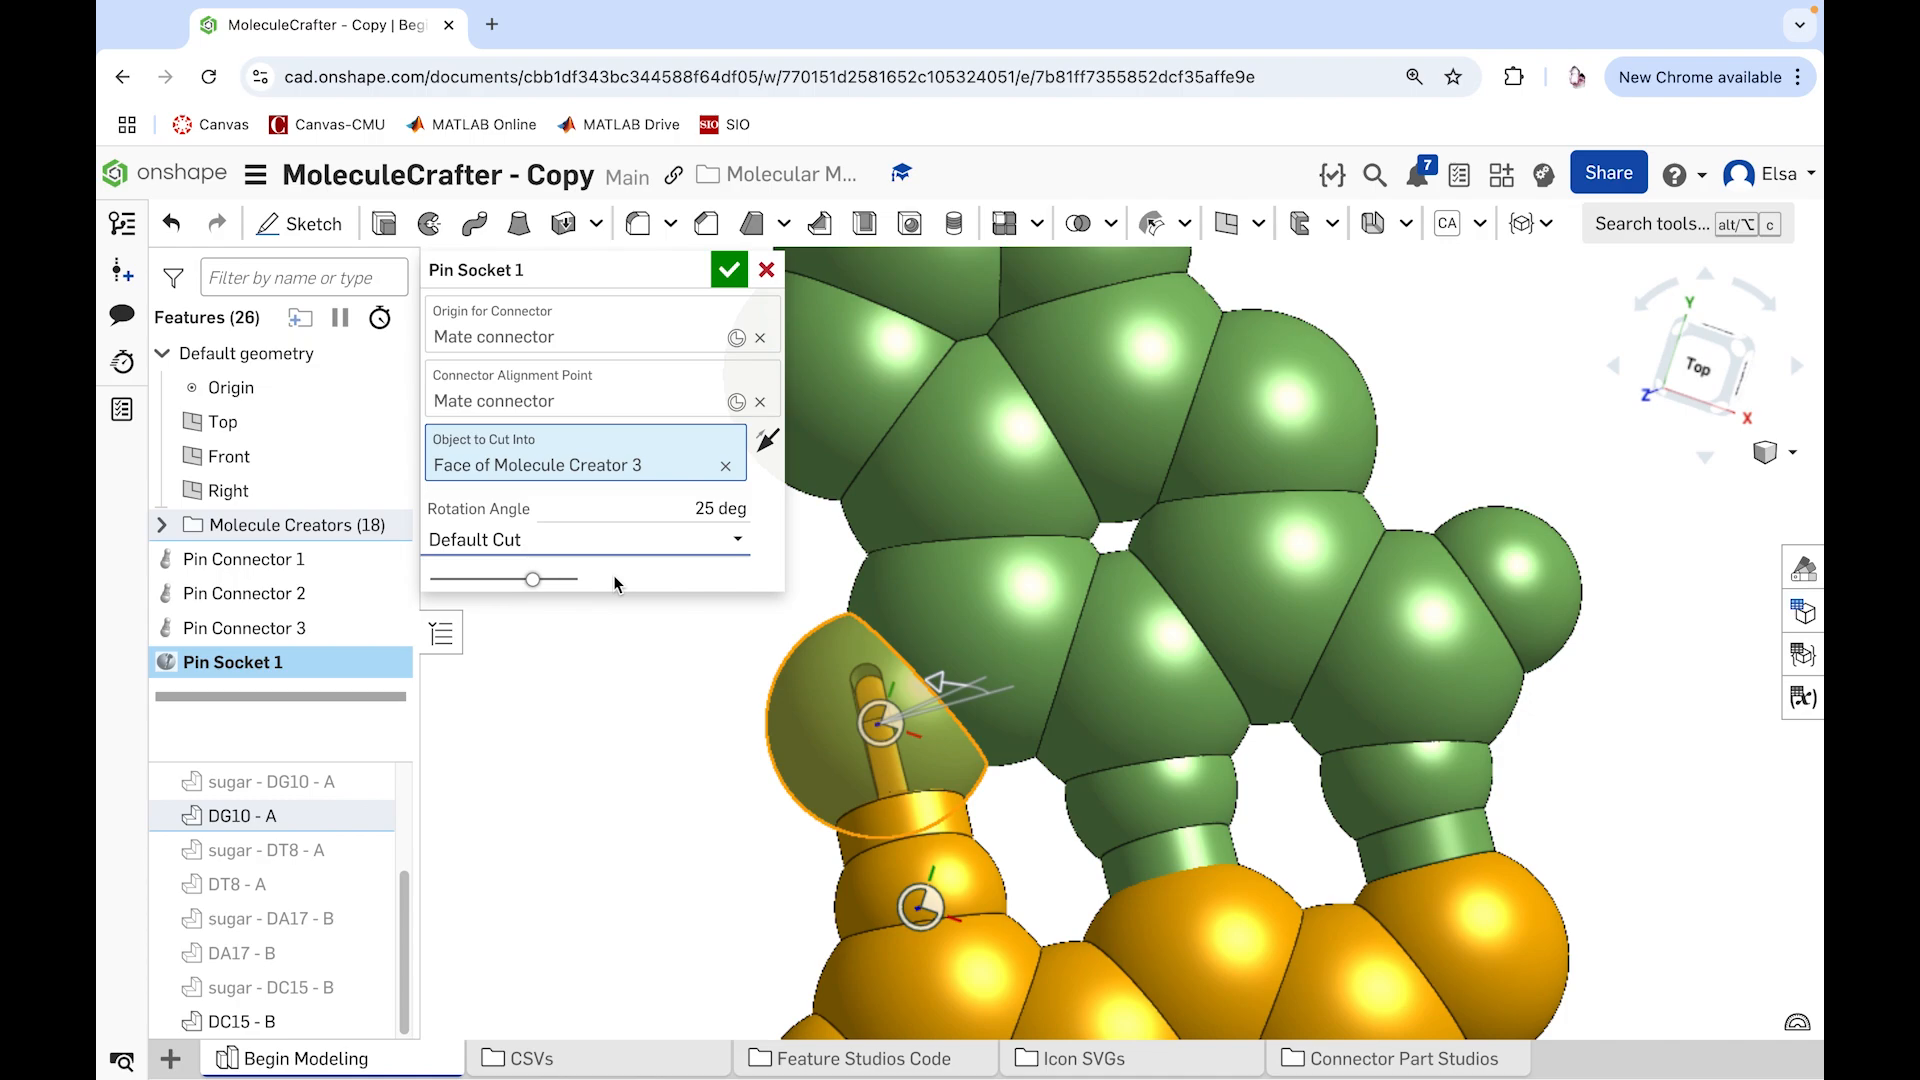
pyautogui.click(728, 270)
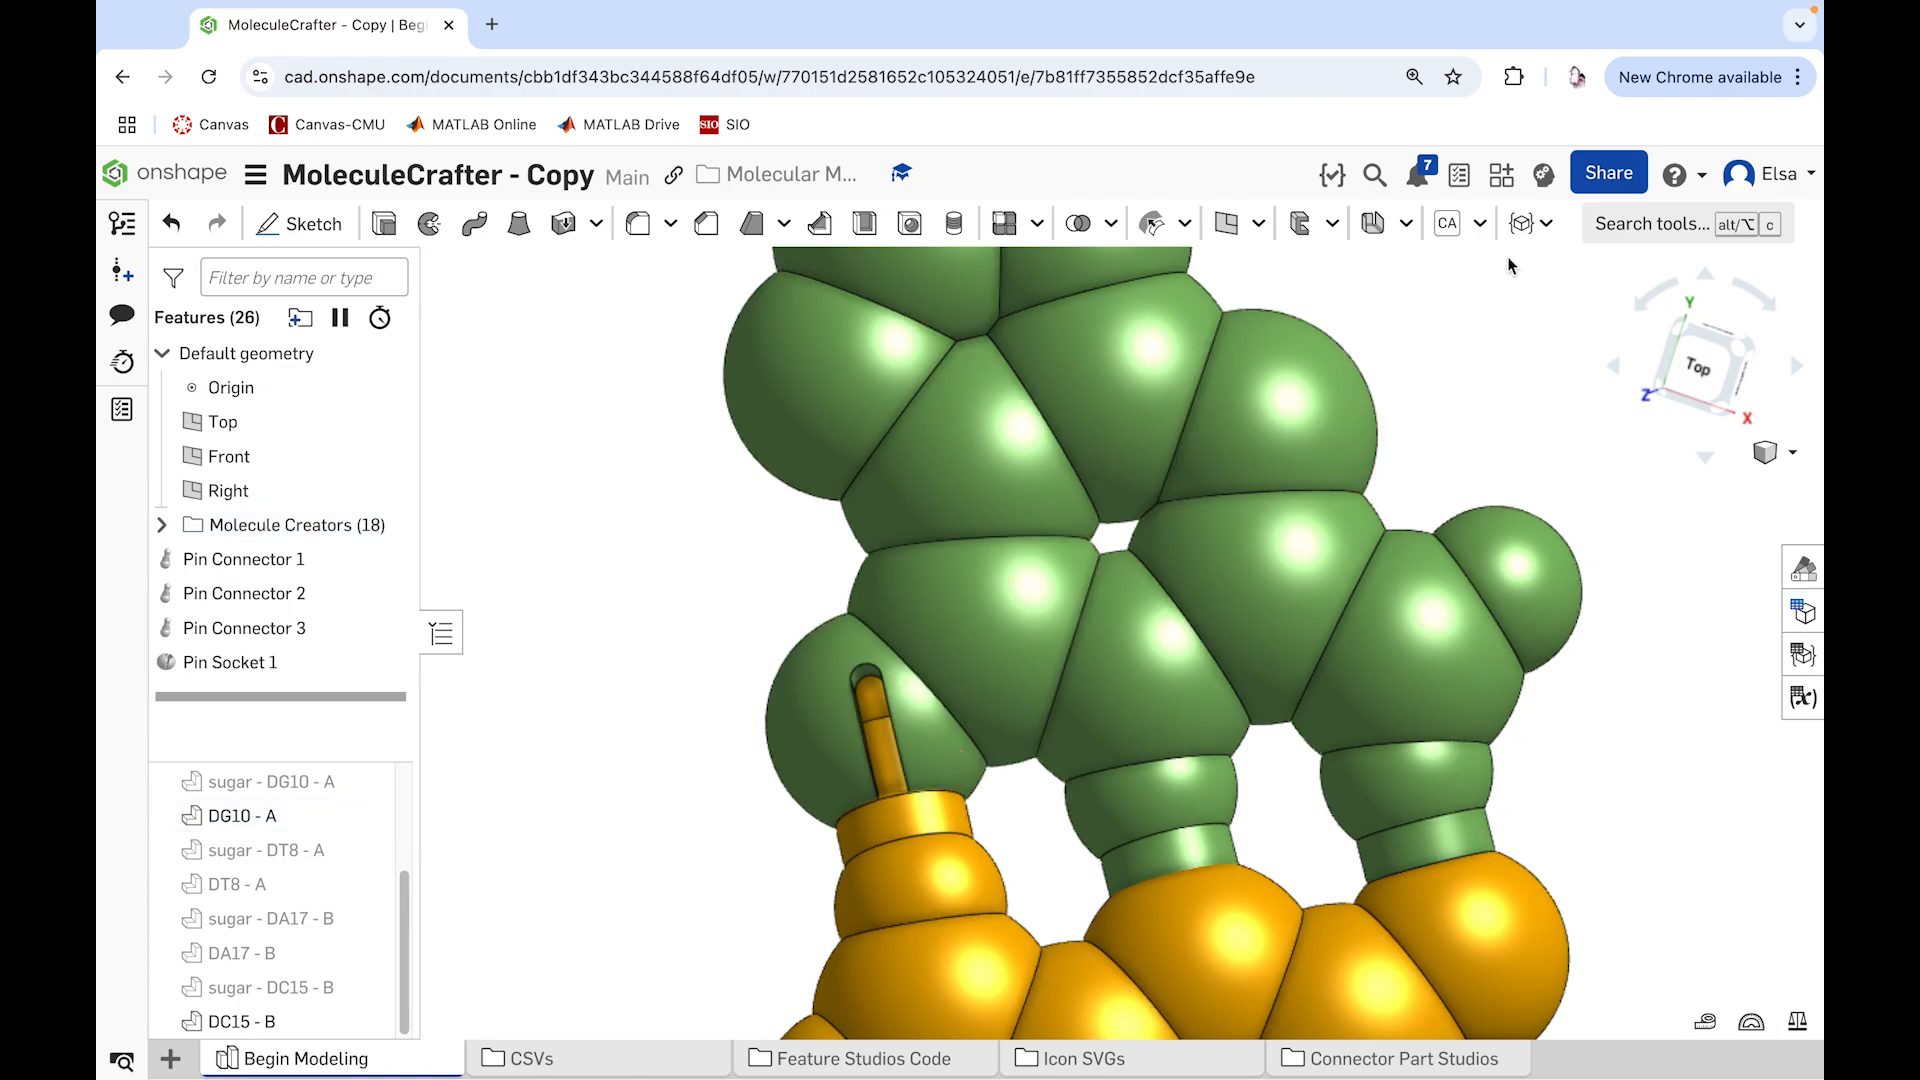
# Step: Set up a Pin Socket centered on DC15 - B's middle facing atom, aligned to DG10 - A's middle pin hydrogen and cutting into that atom
pyautogui.click(1546, 225)
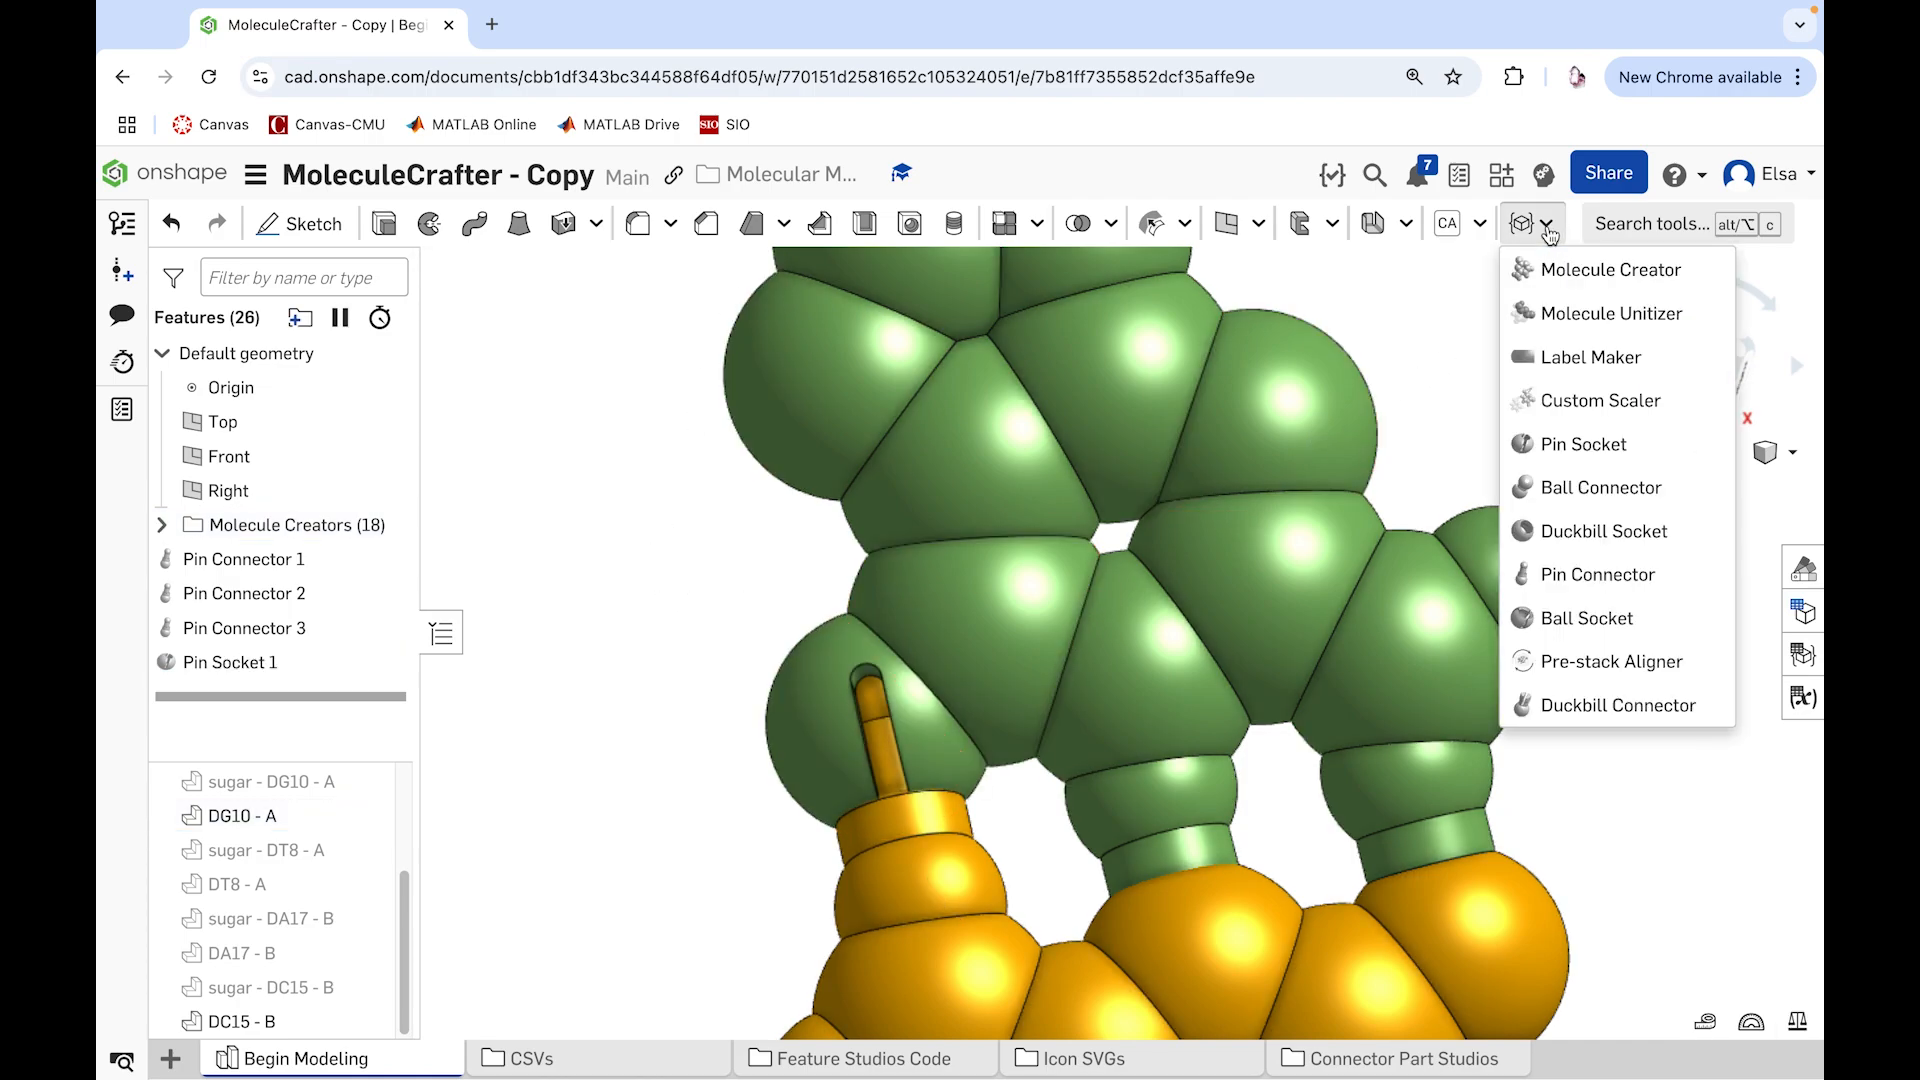
pyautogui.click(1559, 444)
pyautogui.scroll(2, 1133, 768)
pyautogui.scroll(-2, 1130, 771)
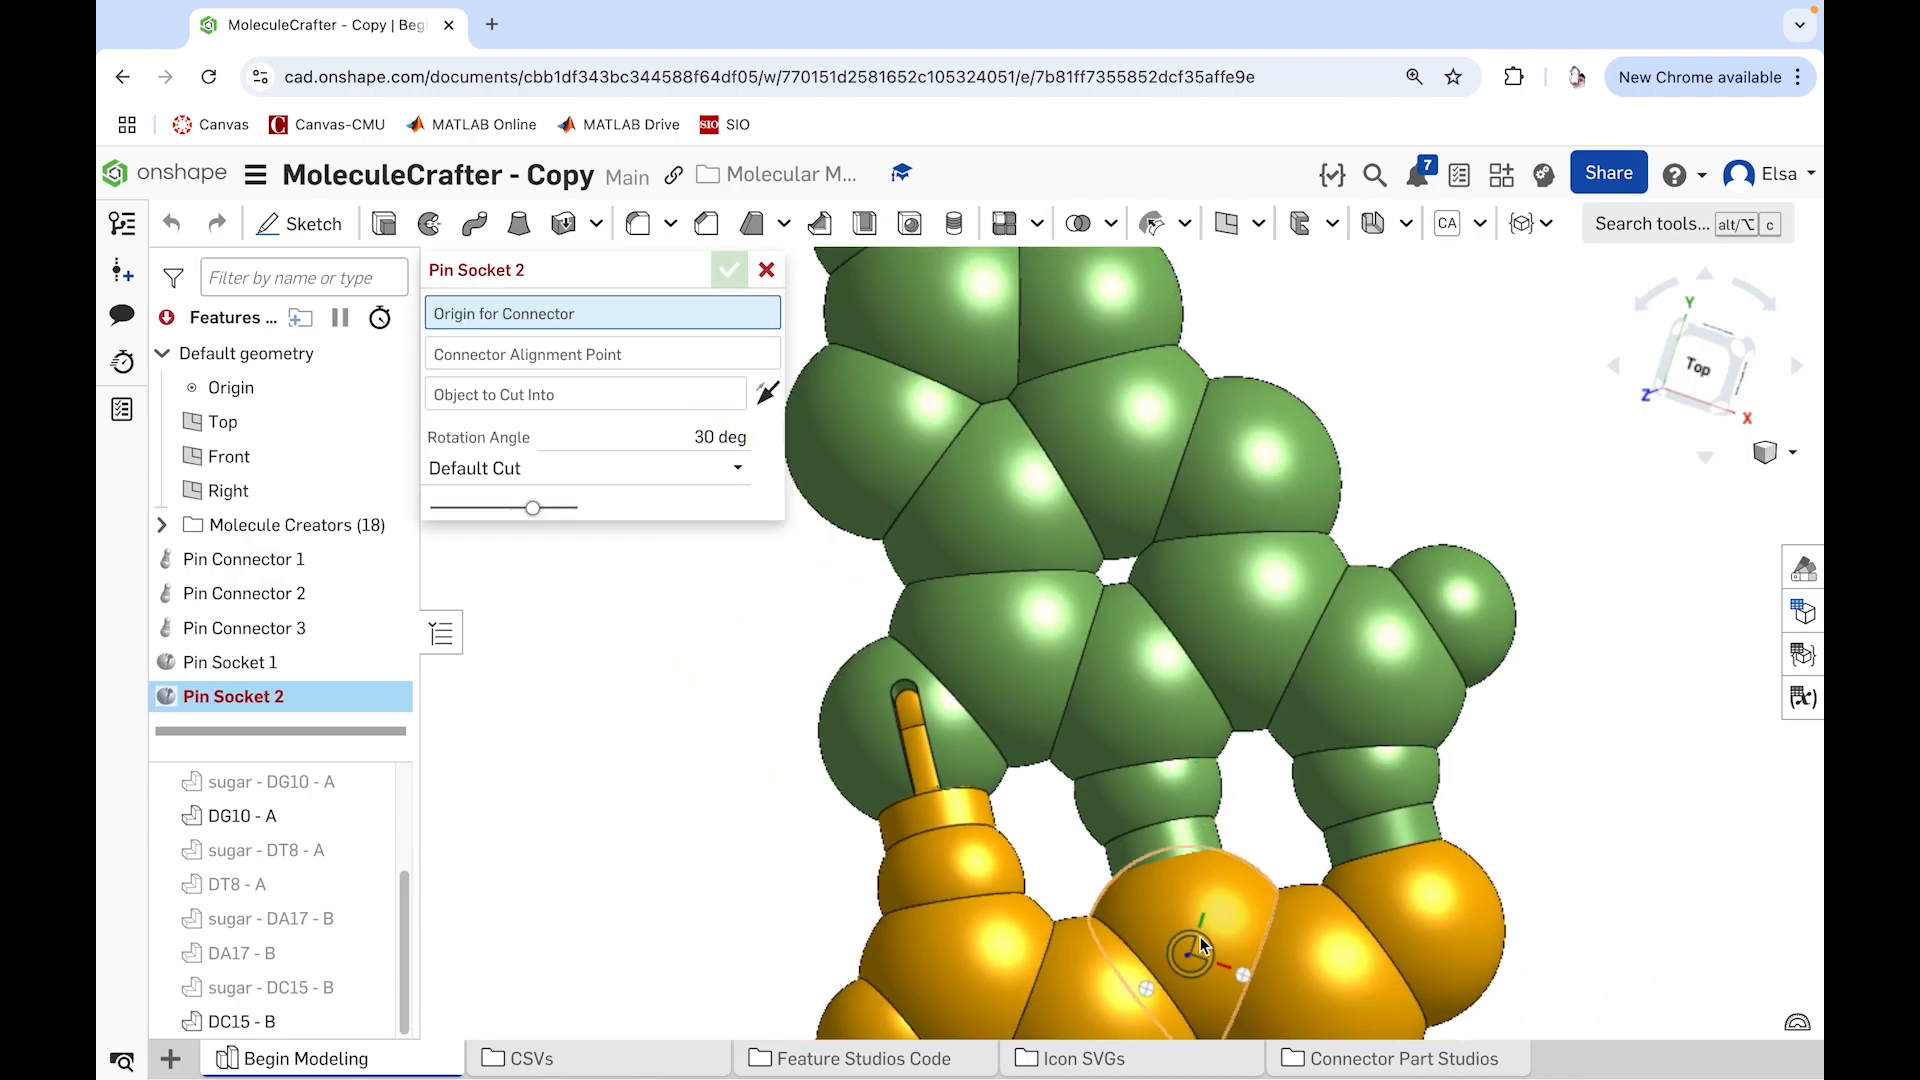
pyautogui.click(1219, 939)
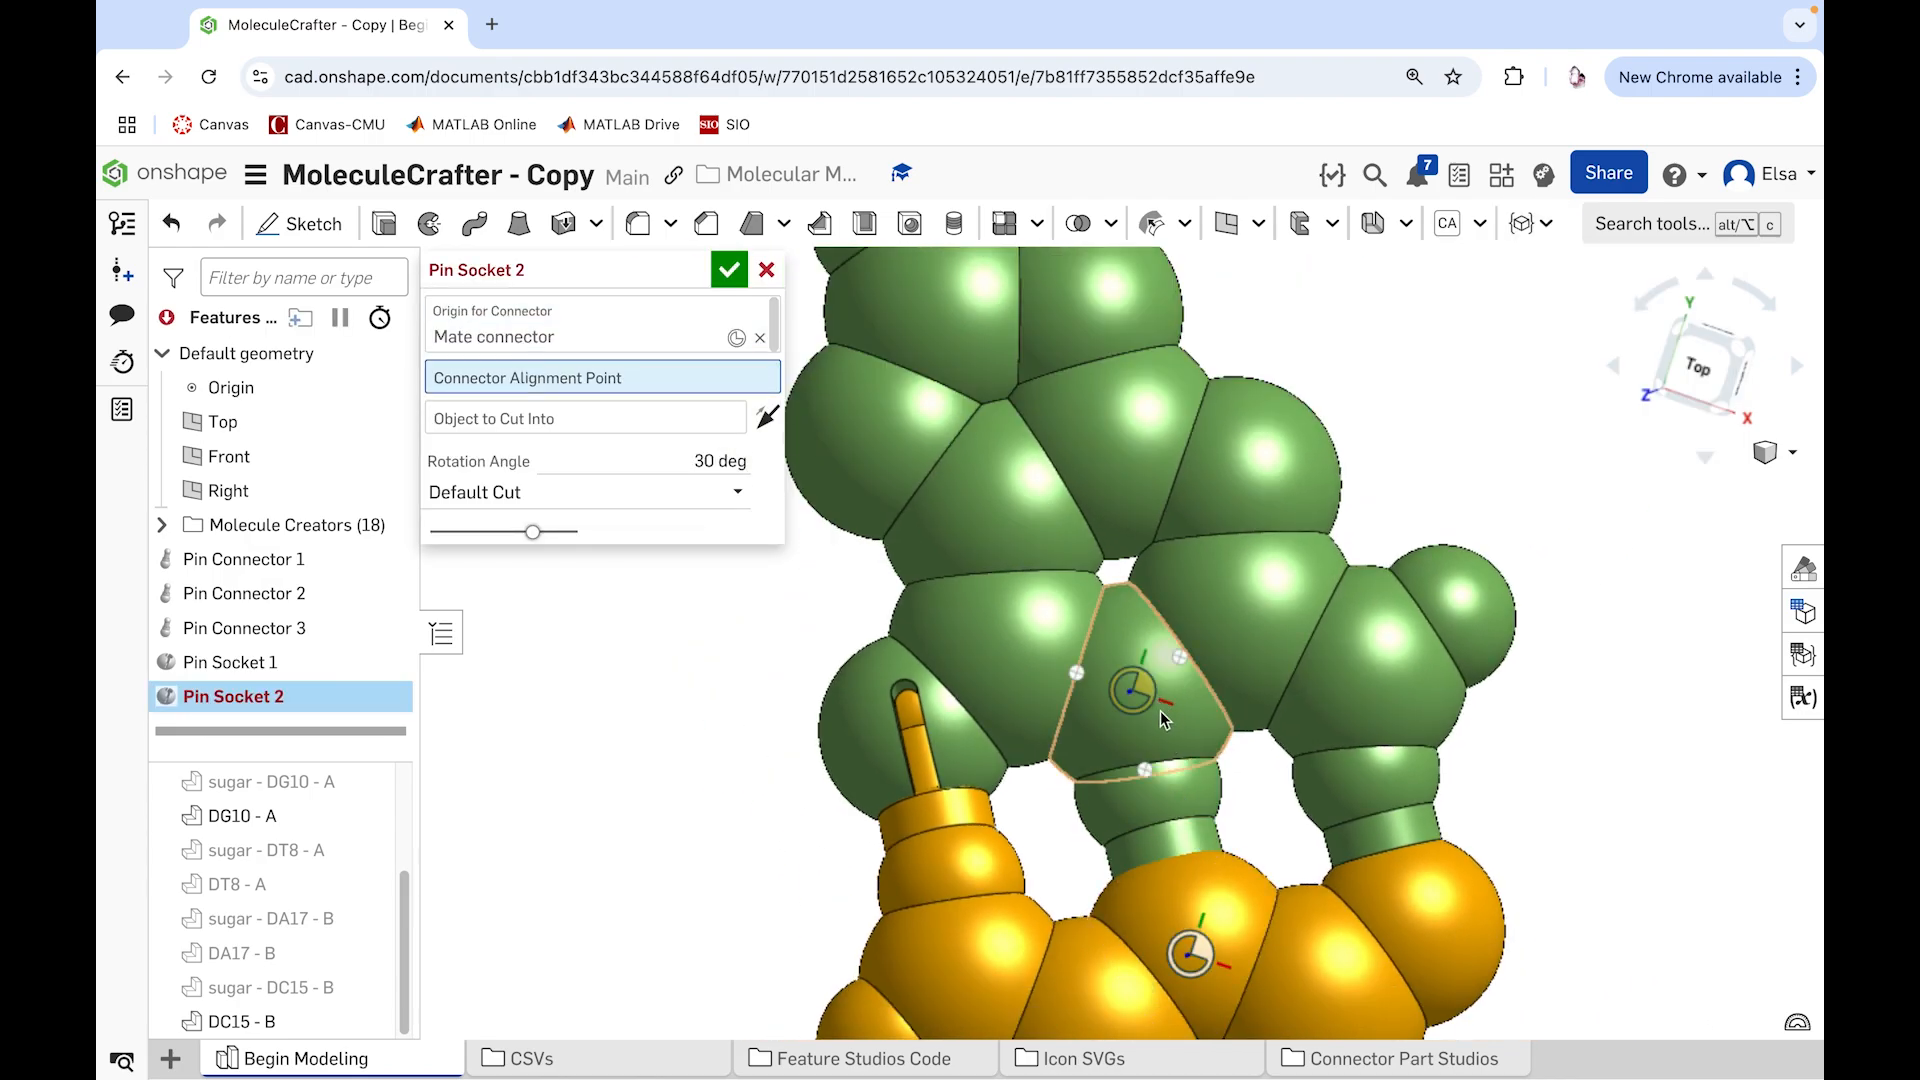
pyautogui.click(1168, 792)
pyautogui.click(1166, 891)
pyautogui.scroll(2, 1125, 880)
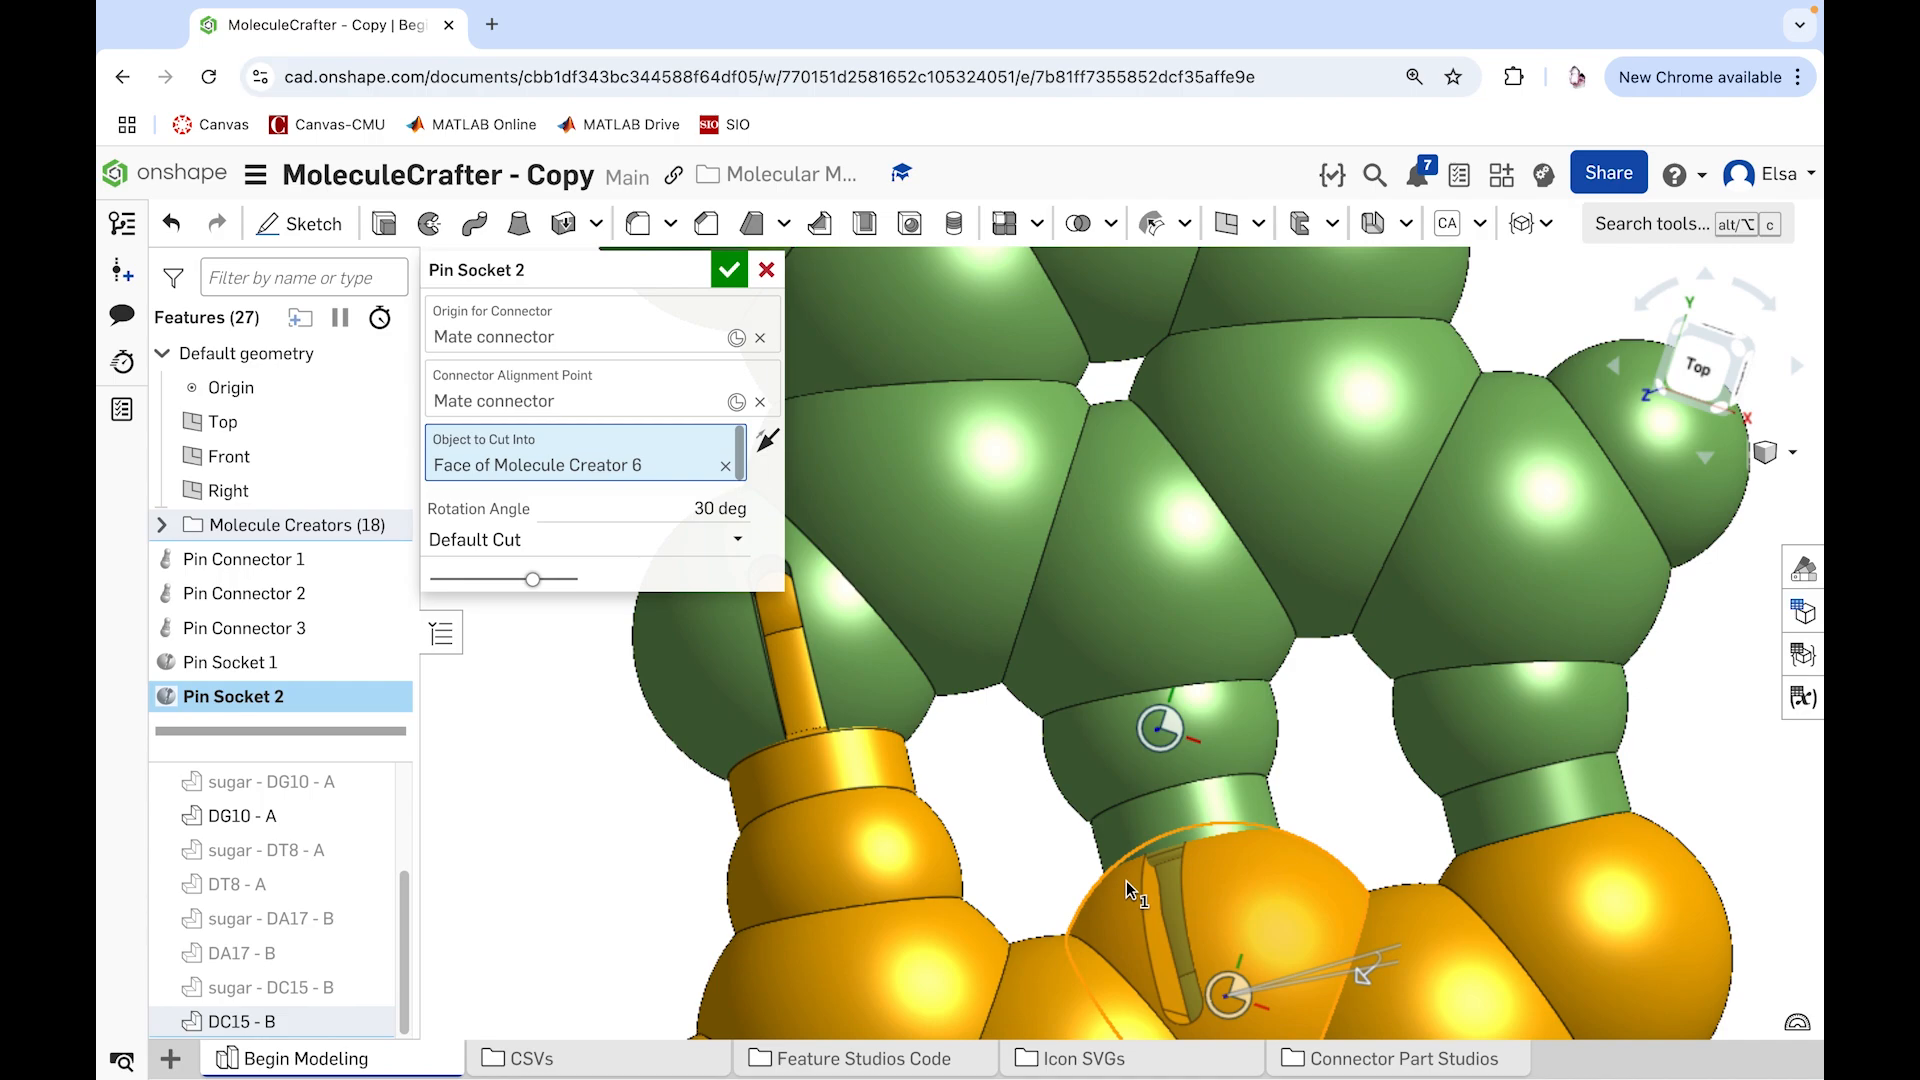
# Step: Set the middle pin socket's rotation angle to 50 degrees and accept the feature
pyautogui.scroll(-4, 1271, 884)
pyautogui.moveTo(1233, 838); pyautogui.dragTo(1238, 900, button='right')
pyautogui.click(677, 508)
pyautogui.write('50')
pyautogui.press('Return')
pyautogui.click(728, 269)
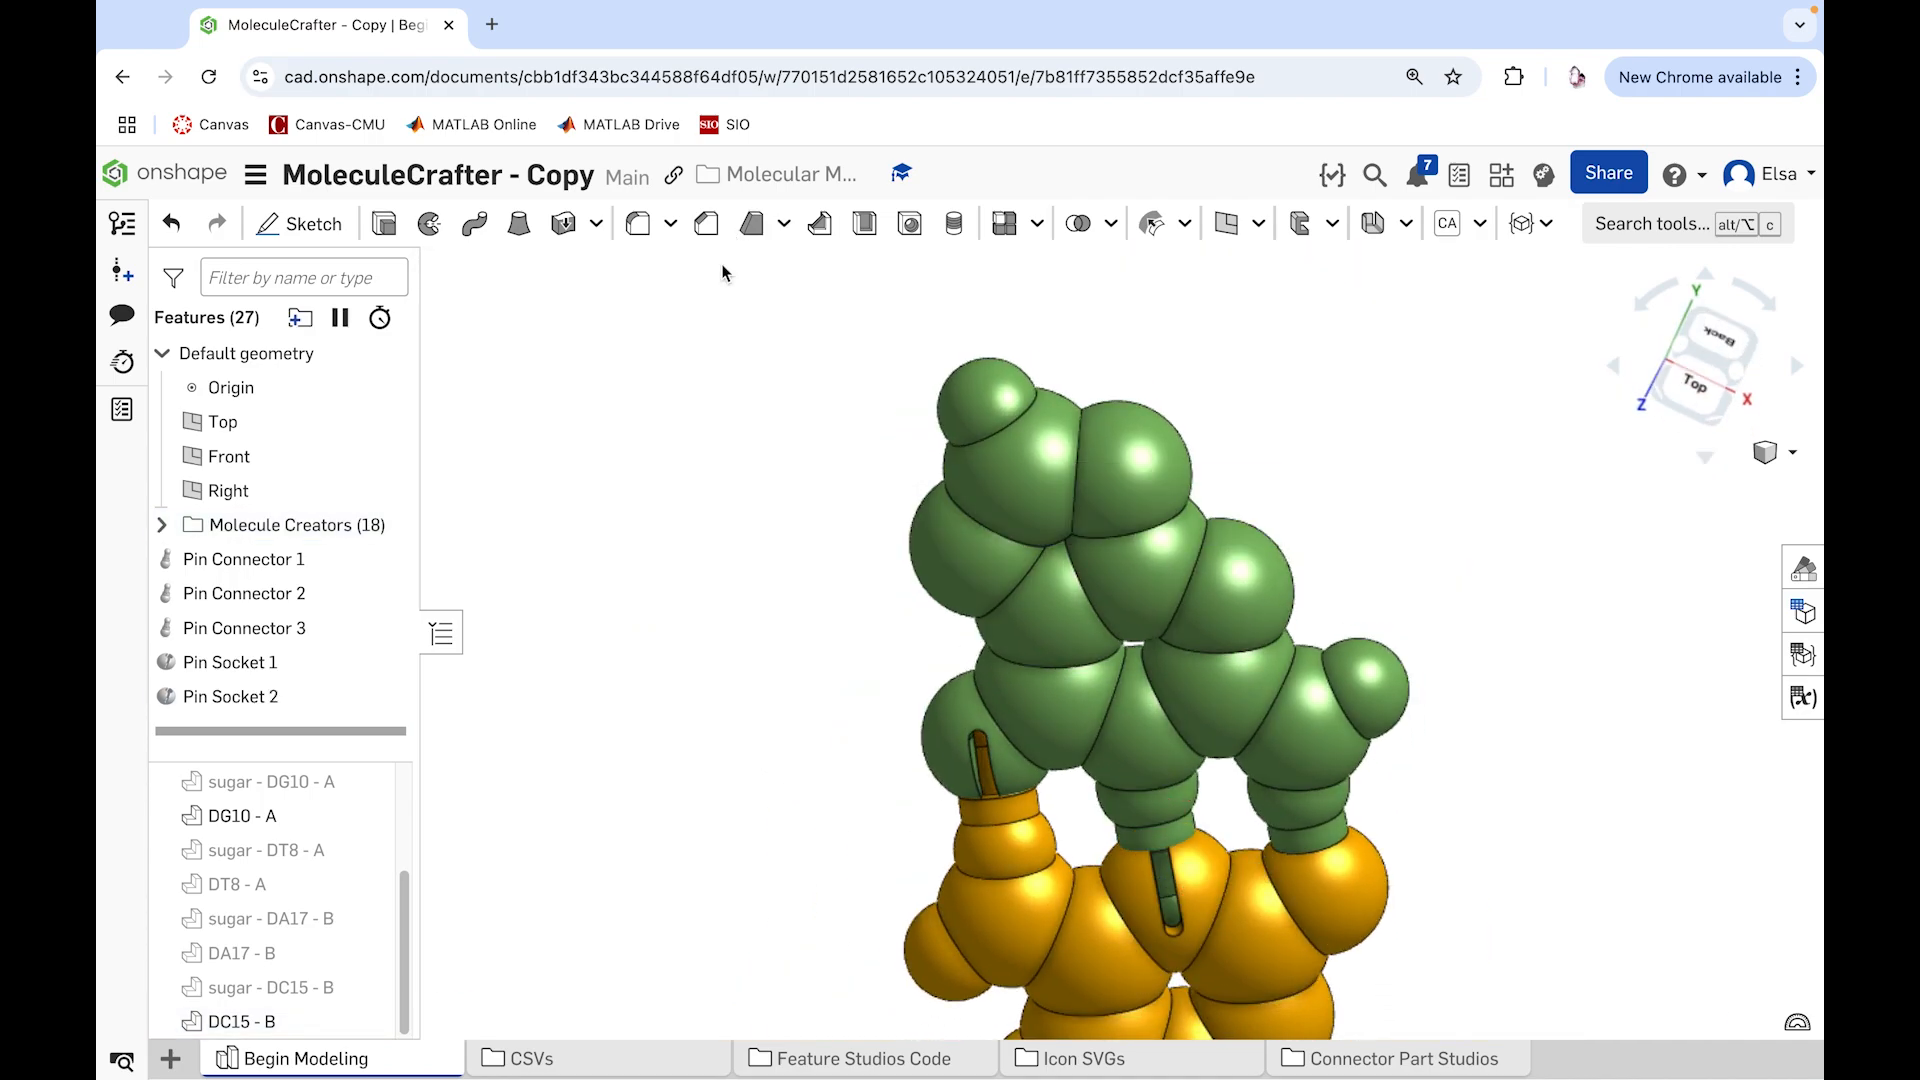
# Step: Start another Pin Socket centered on DC15 - B's large end atom, aligned to the hydrogen of DG10 - A's outer pin
pyautogui.click(1529, 222)
pyautogui.click(1596, 446)
pyautogui.click(1295, 805)
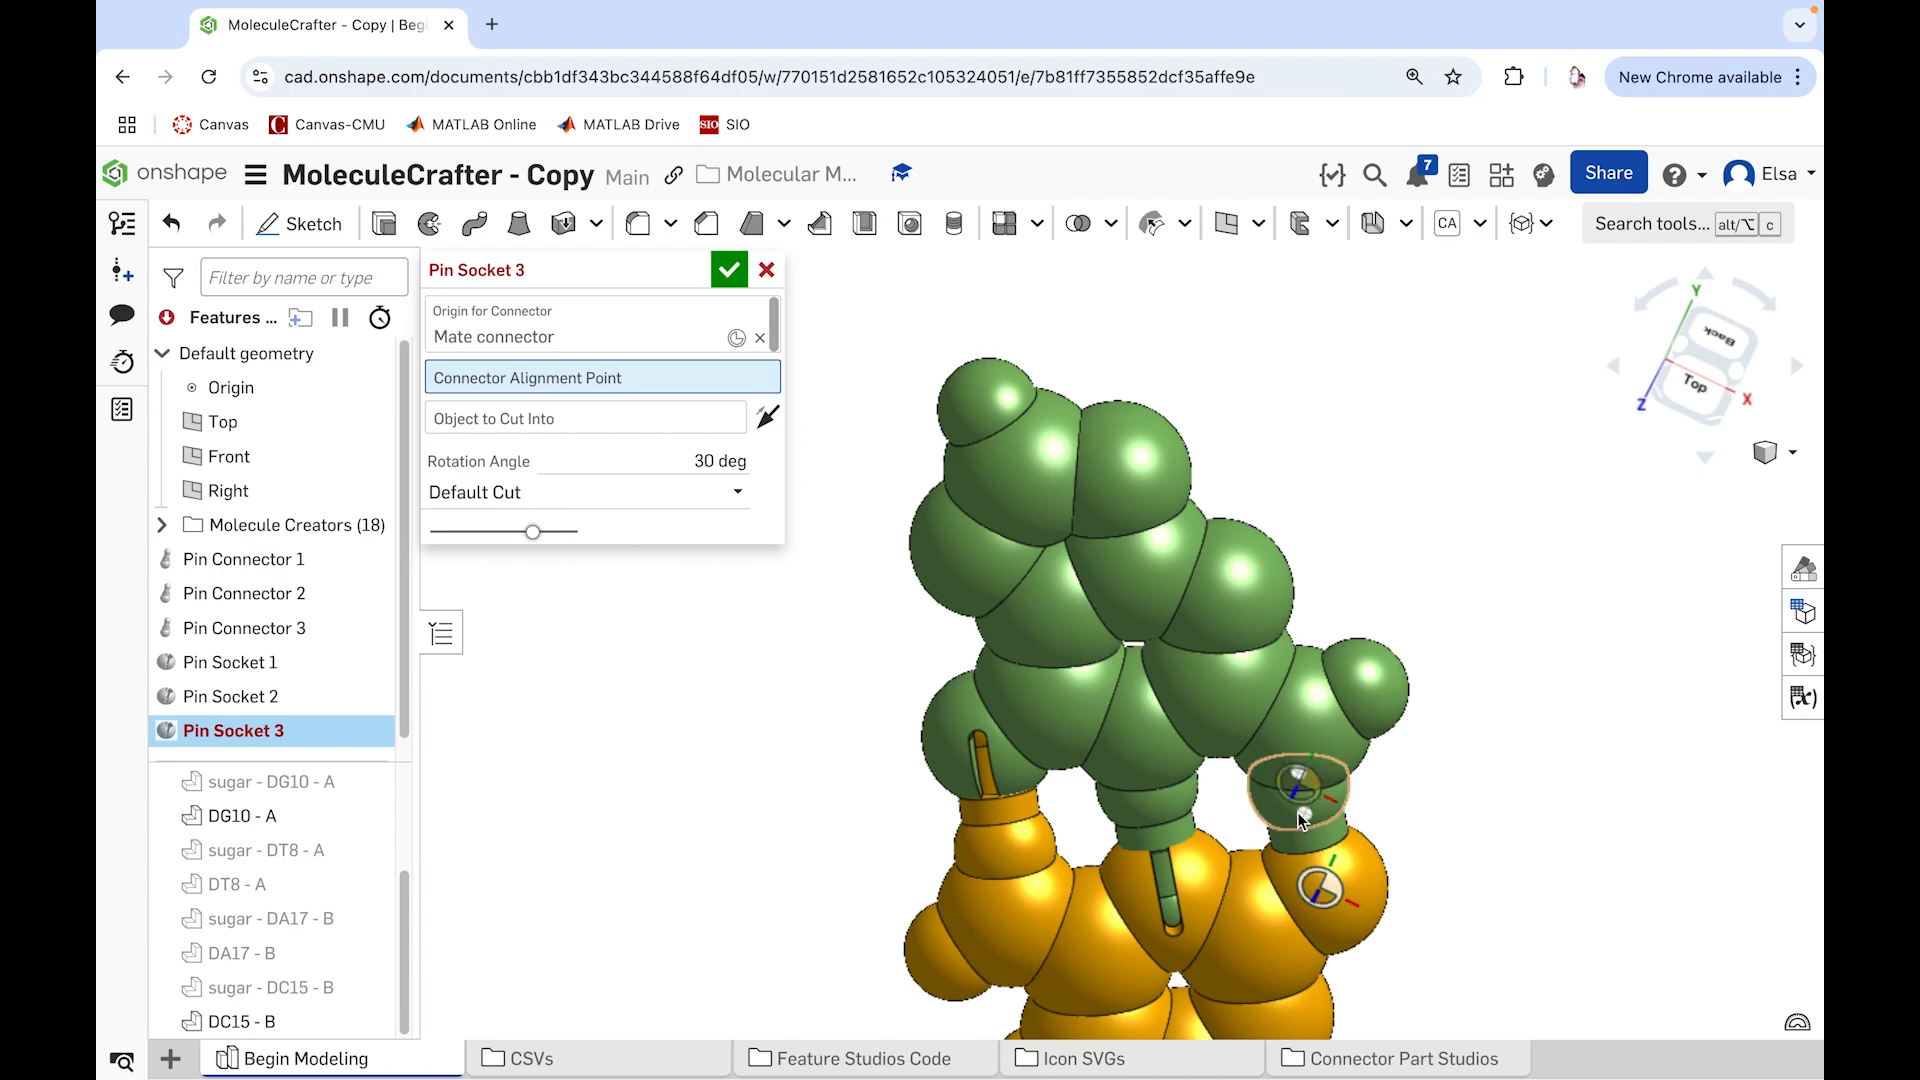
pyautogui.scroll(2, 1343, 825)
pyautogui.scroll(2, 1343, 825)
pyautogui.moveTo(1466, 810); pyautogui.dragTo(1469, 735, button='right')
pyautogui.click(1187, 843)
pyautogui.scroll(3, 1464, 843)
pyautogui.scroll(-5, 1462, 843)
pyautogui.scroll(5, 1466, 938)
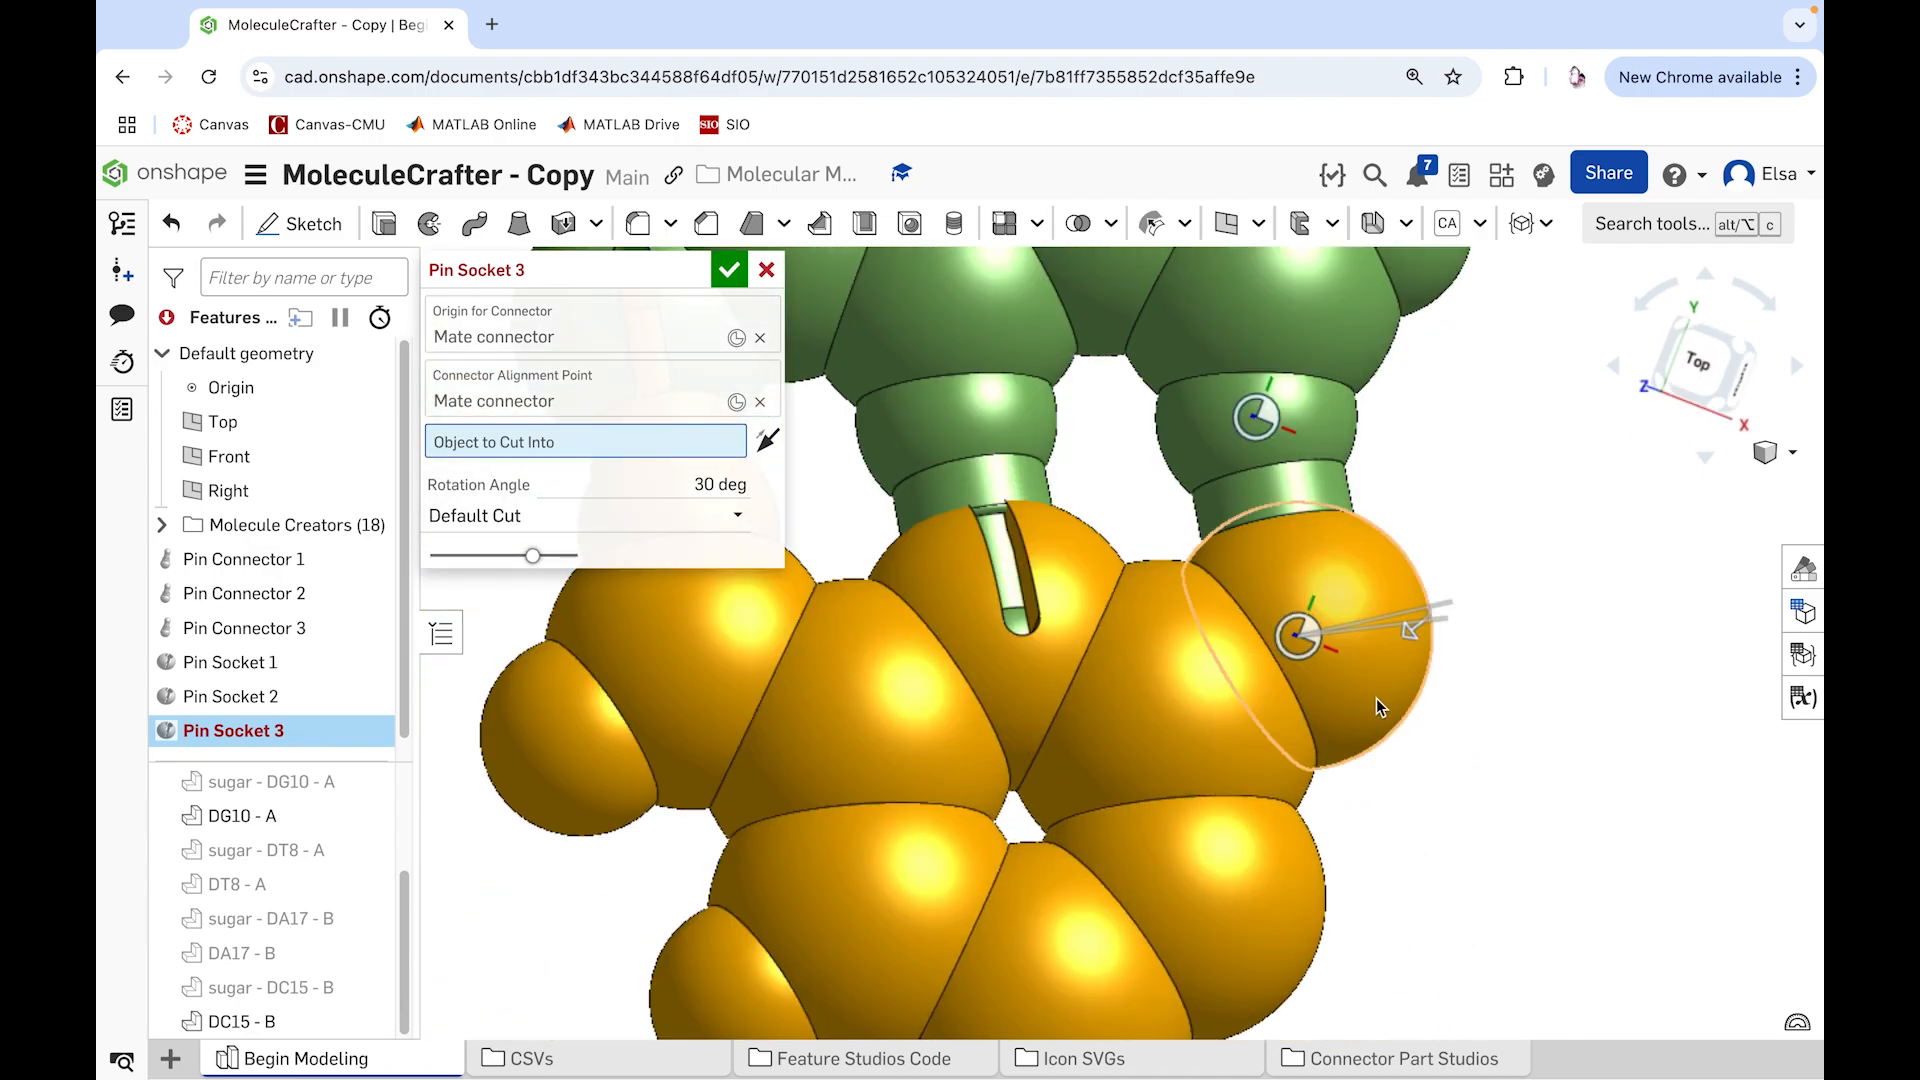
# Step: Cut the socket into DC15 - B's large end atom with a rotation angle of 55 degrees and accept the feature
pyautogui.click(1376, 697)
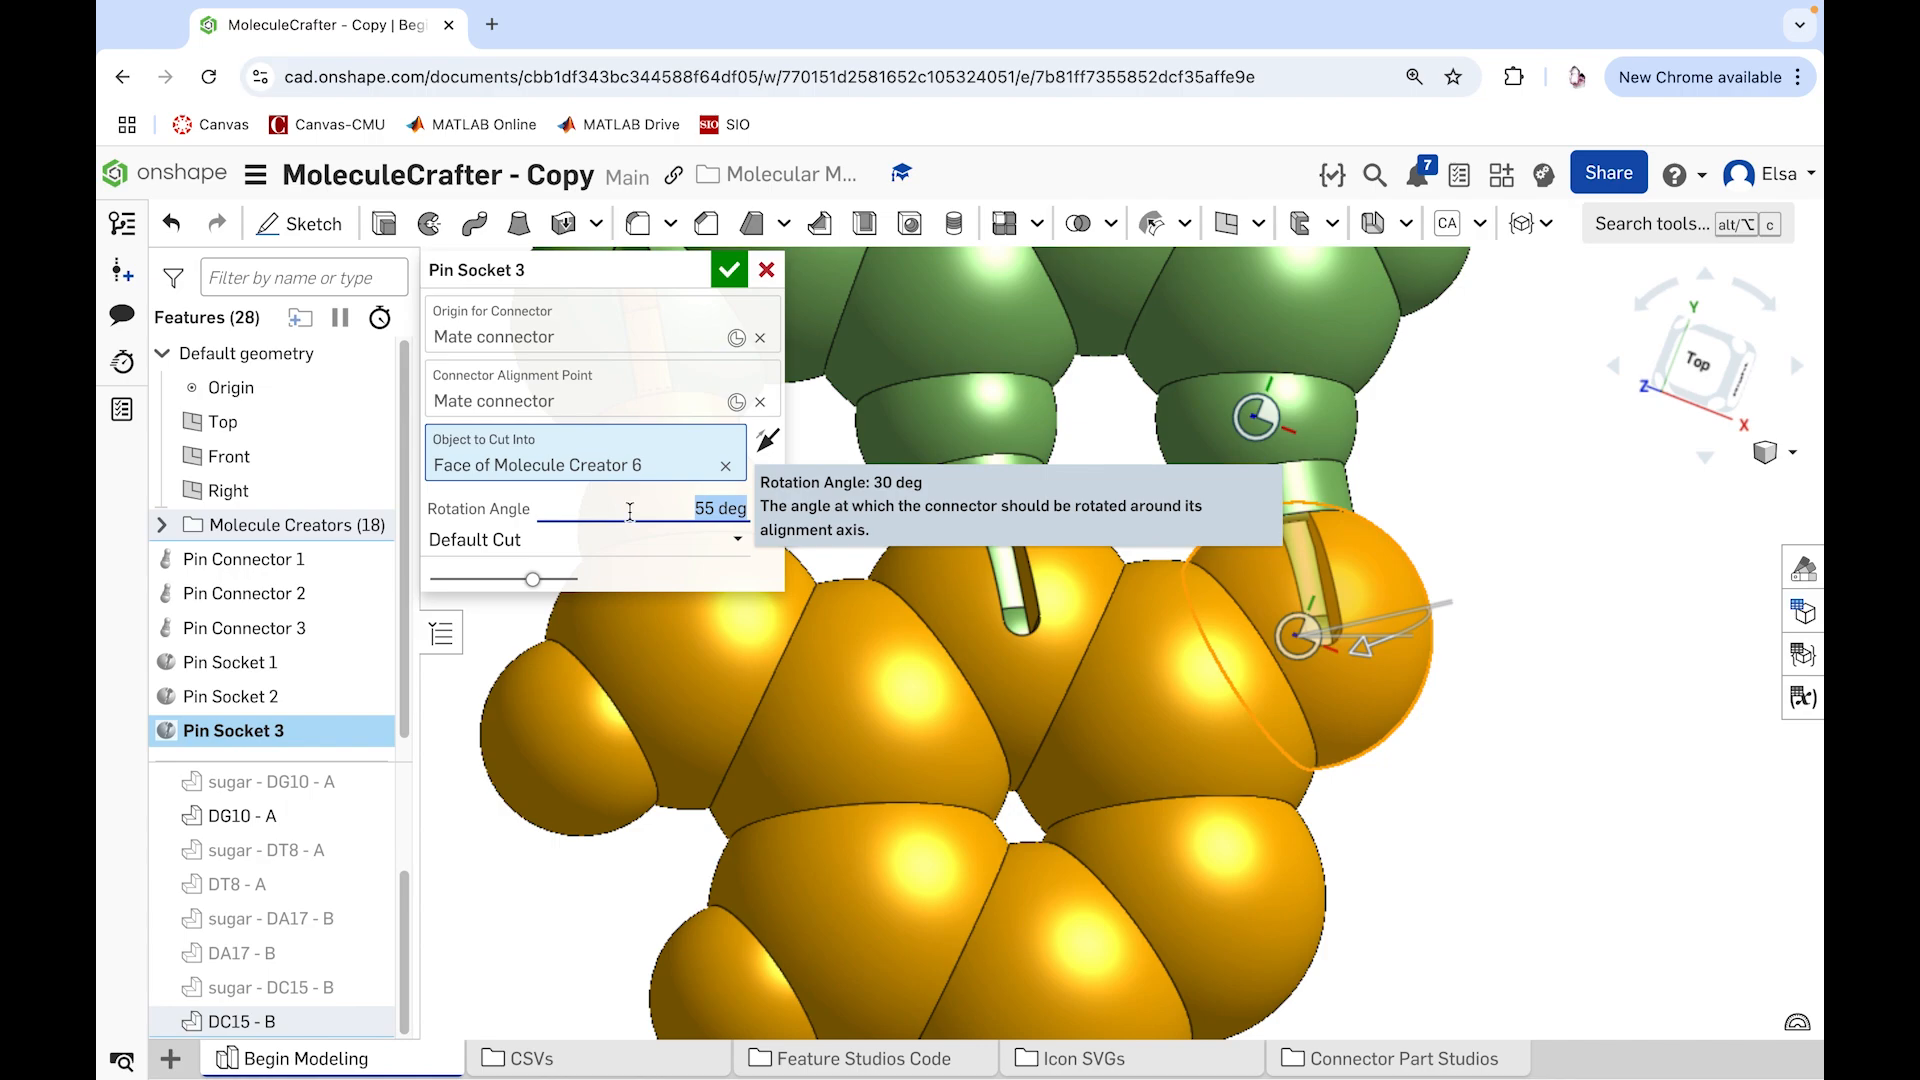
pyautogui.click(729, 269)
pyautogui.scroll(-2, 1591, 612)
pyautogui.moveTo(1591, 612); pyautogui.dragTo(1568, 618, button='right')
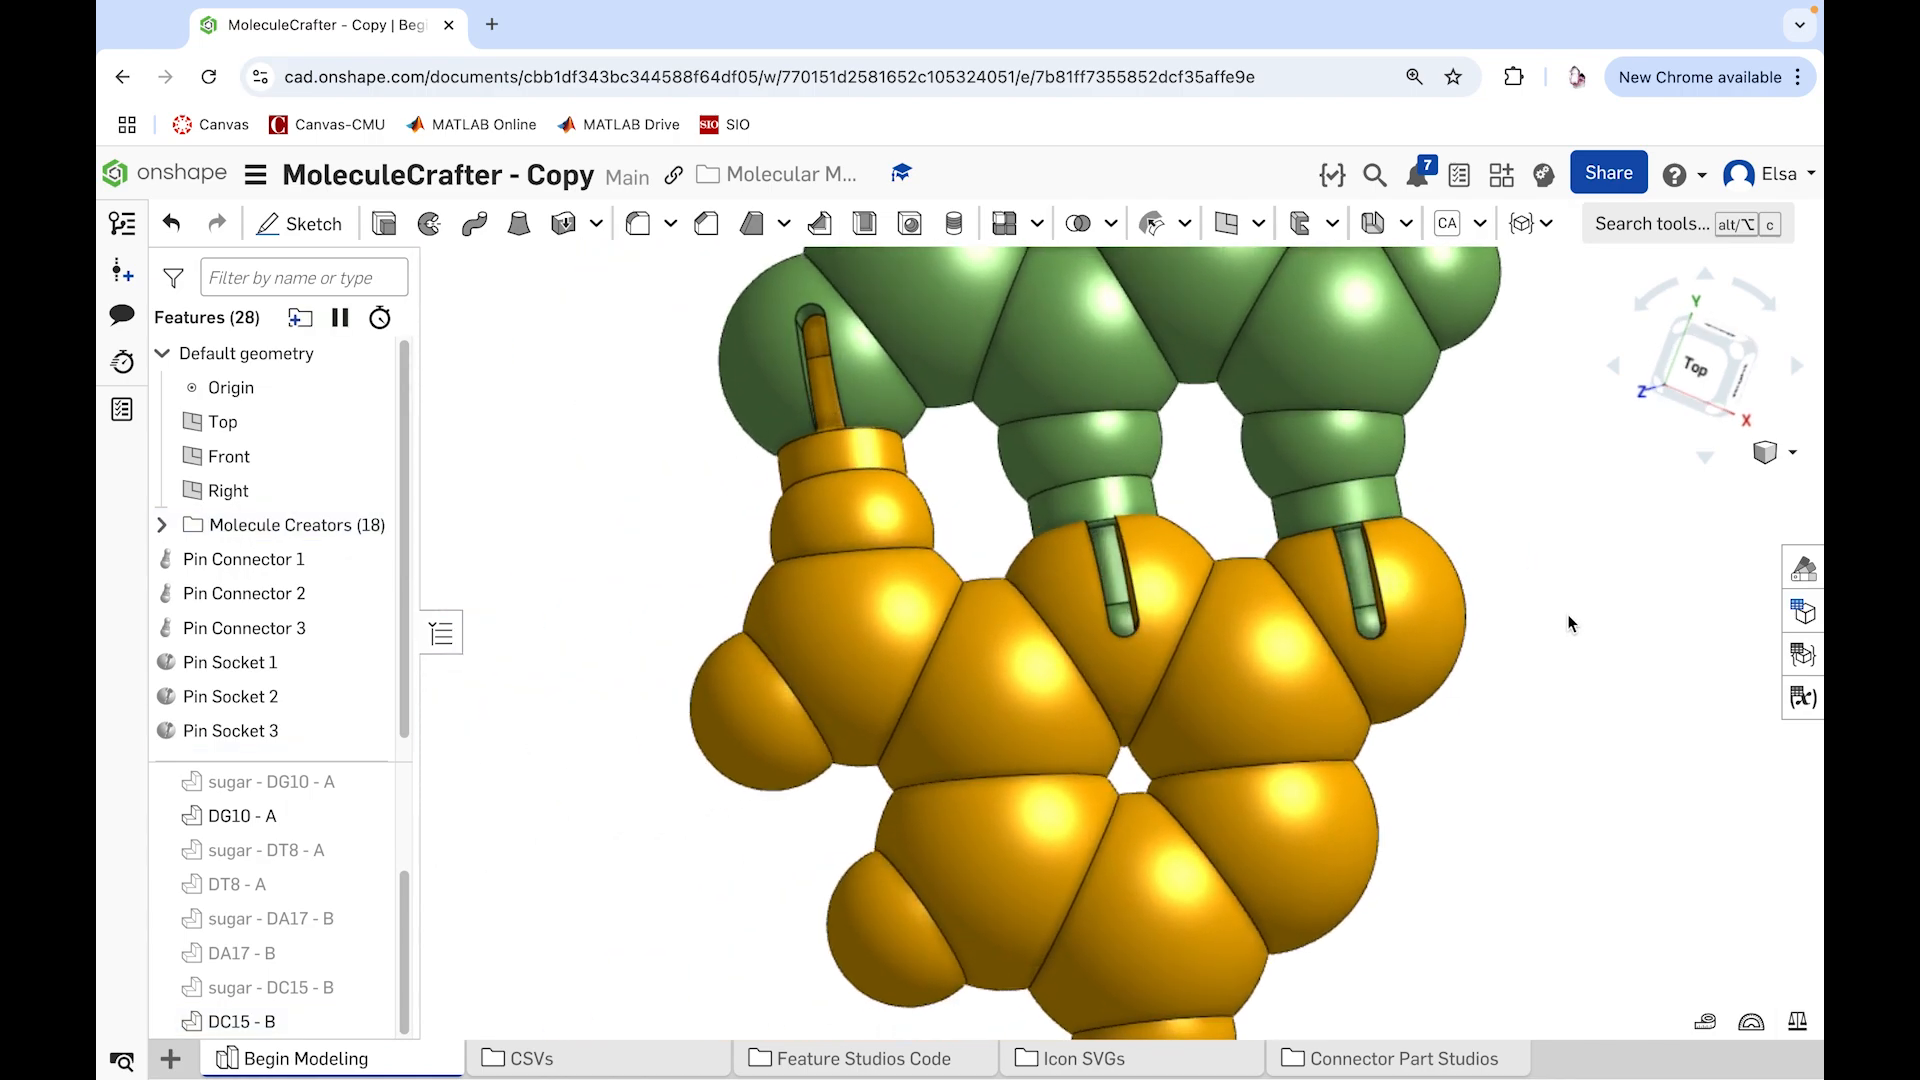
# Step: Group the three pin connectors and three pin sockets into a feature folder named CG Connectors
pyautogui.click(238, 564)
pyautogui.keyDown('shift'); pyautogui.click(240, 730); pyautogui.keyUp('shift')
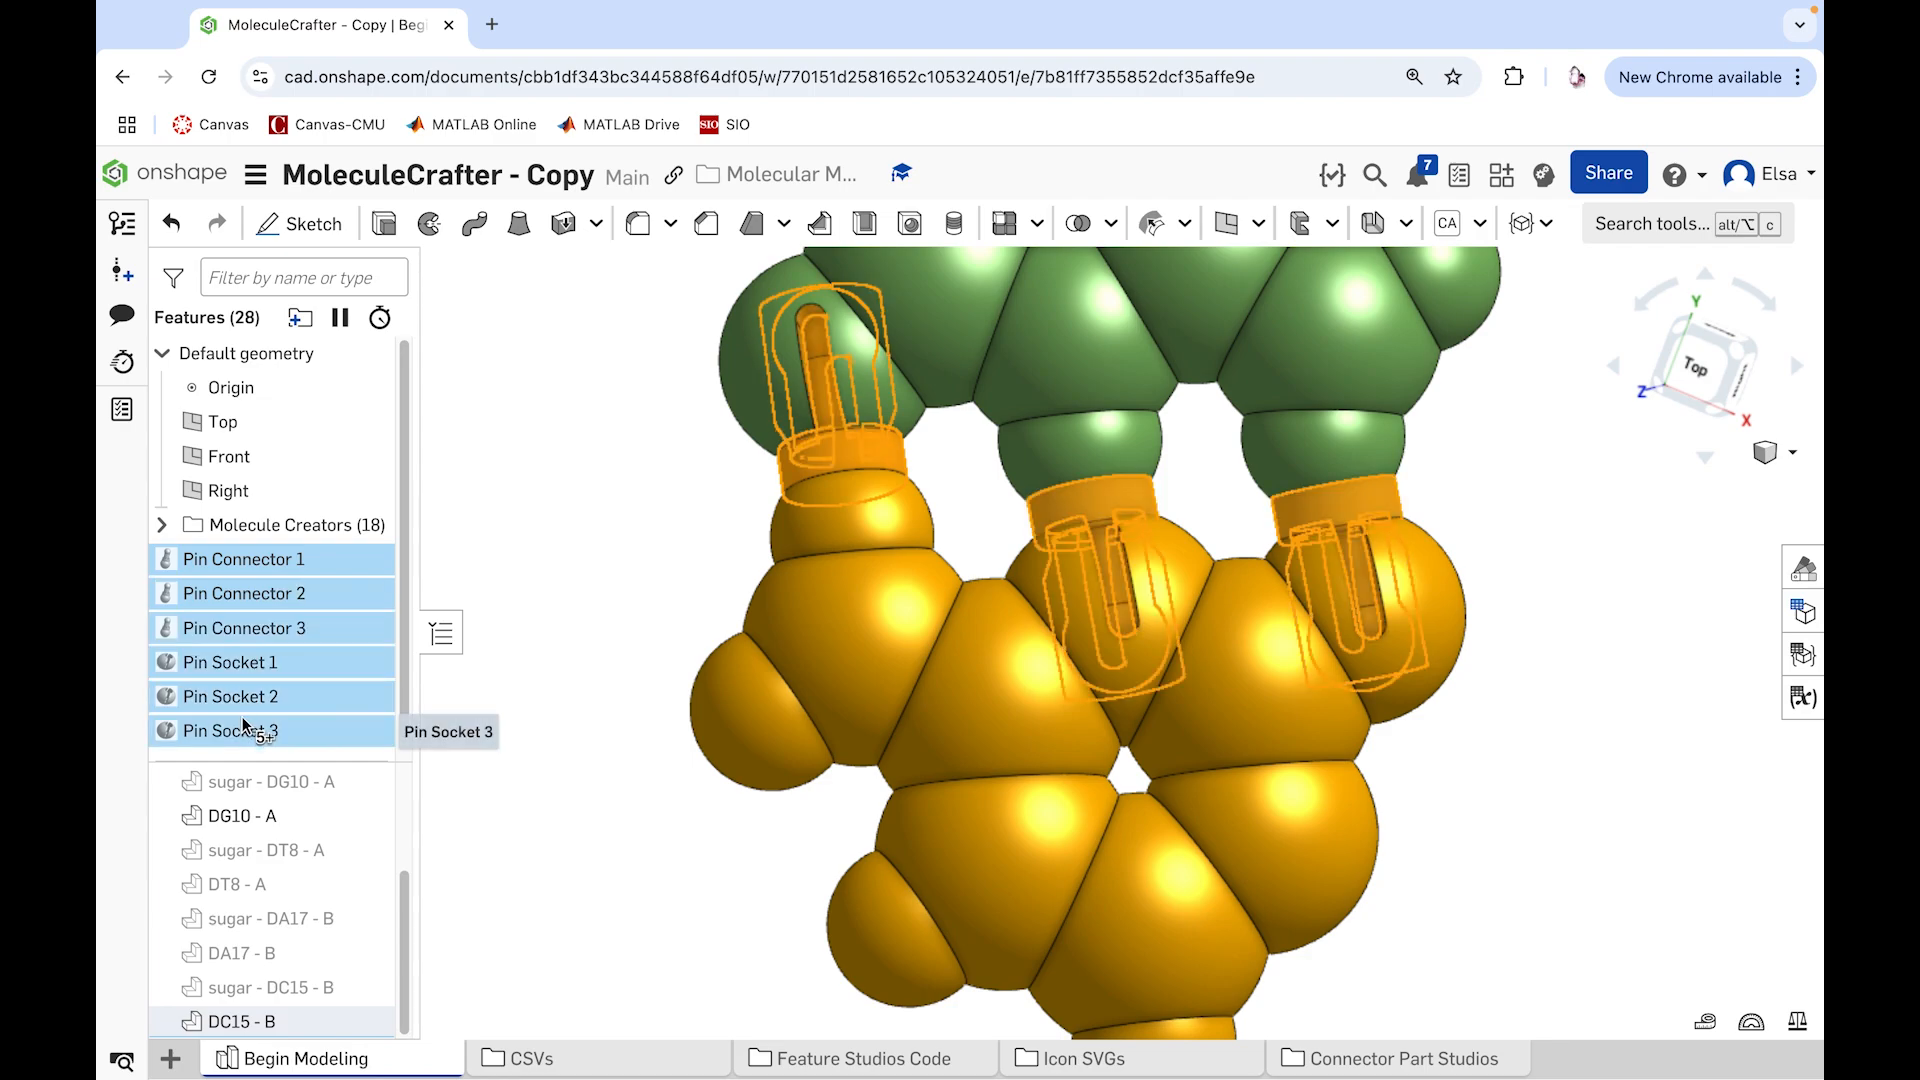
pyautogui.click(301, 317)
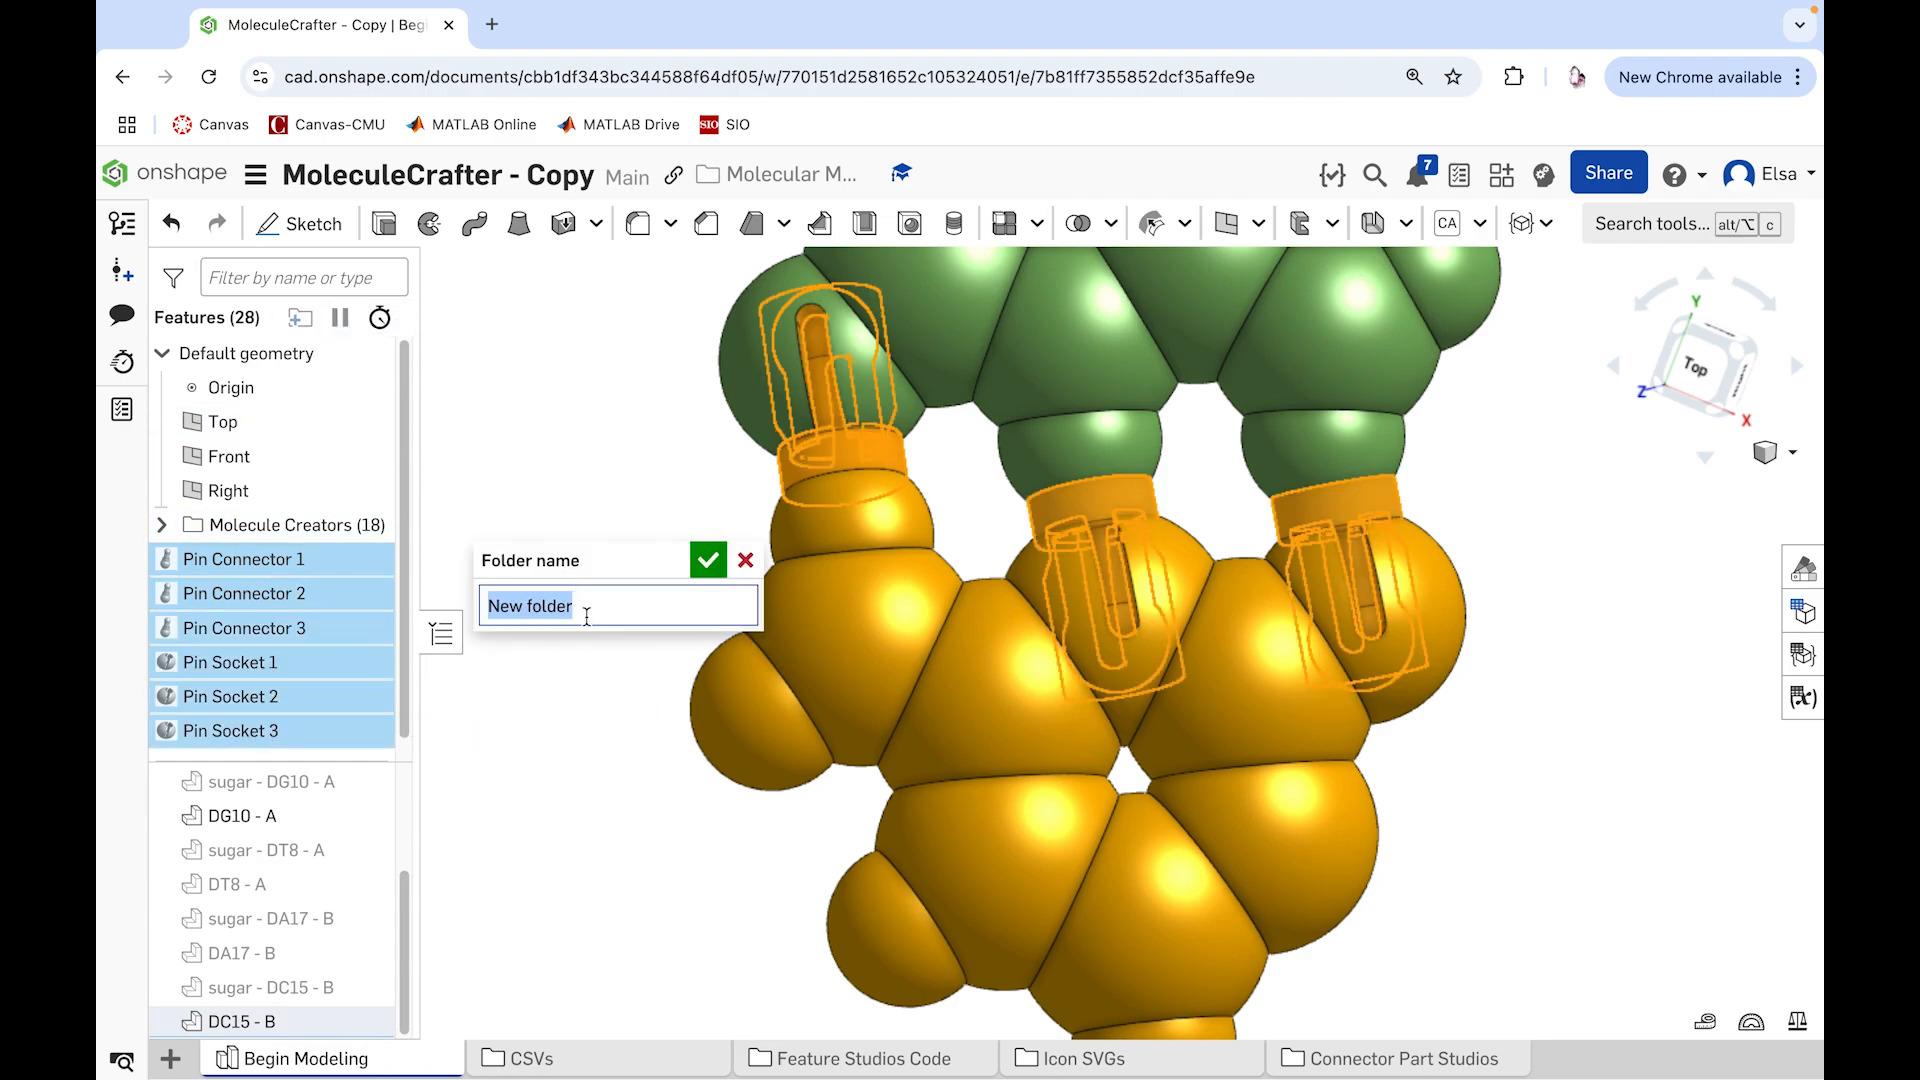
pyautogui.write('CG Connectors')
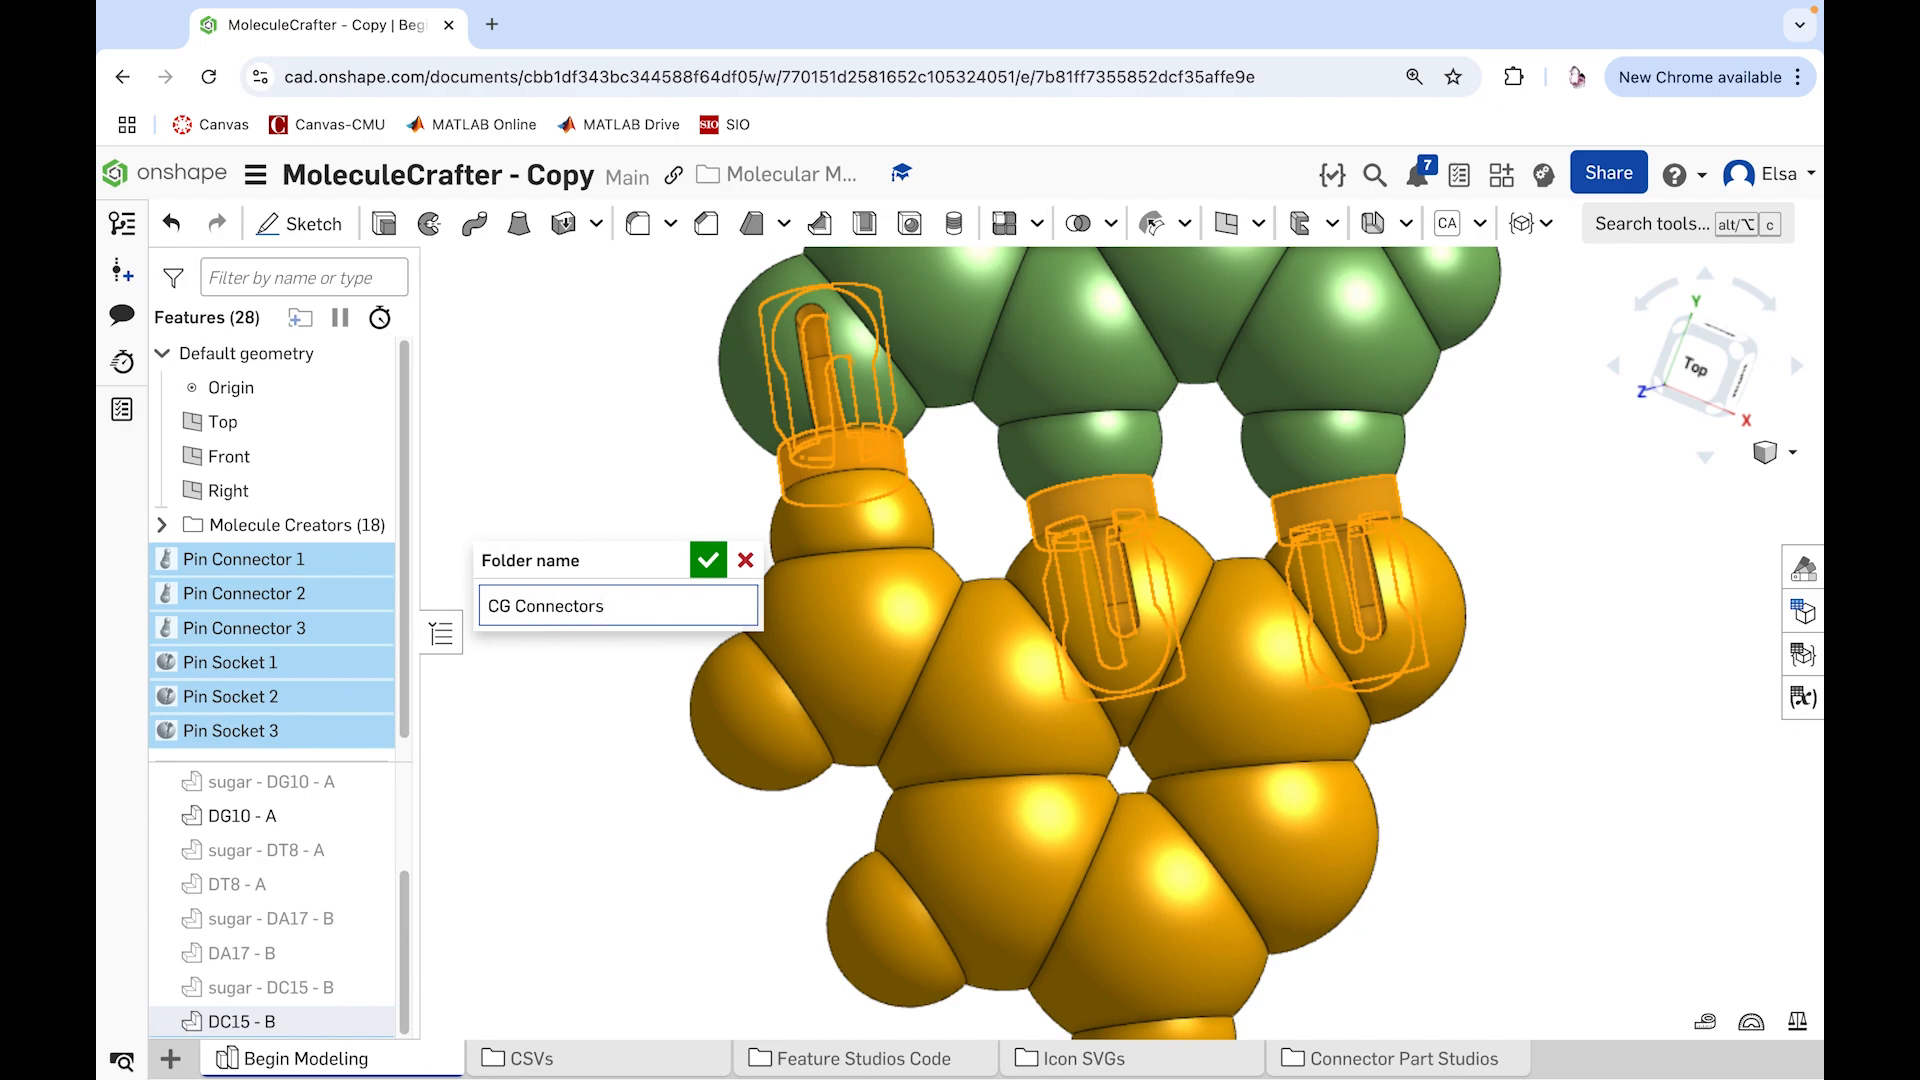
pyautogui.press('Return')
pyautogui.click(596, 573)
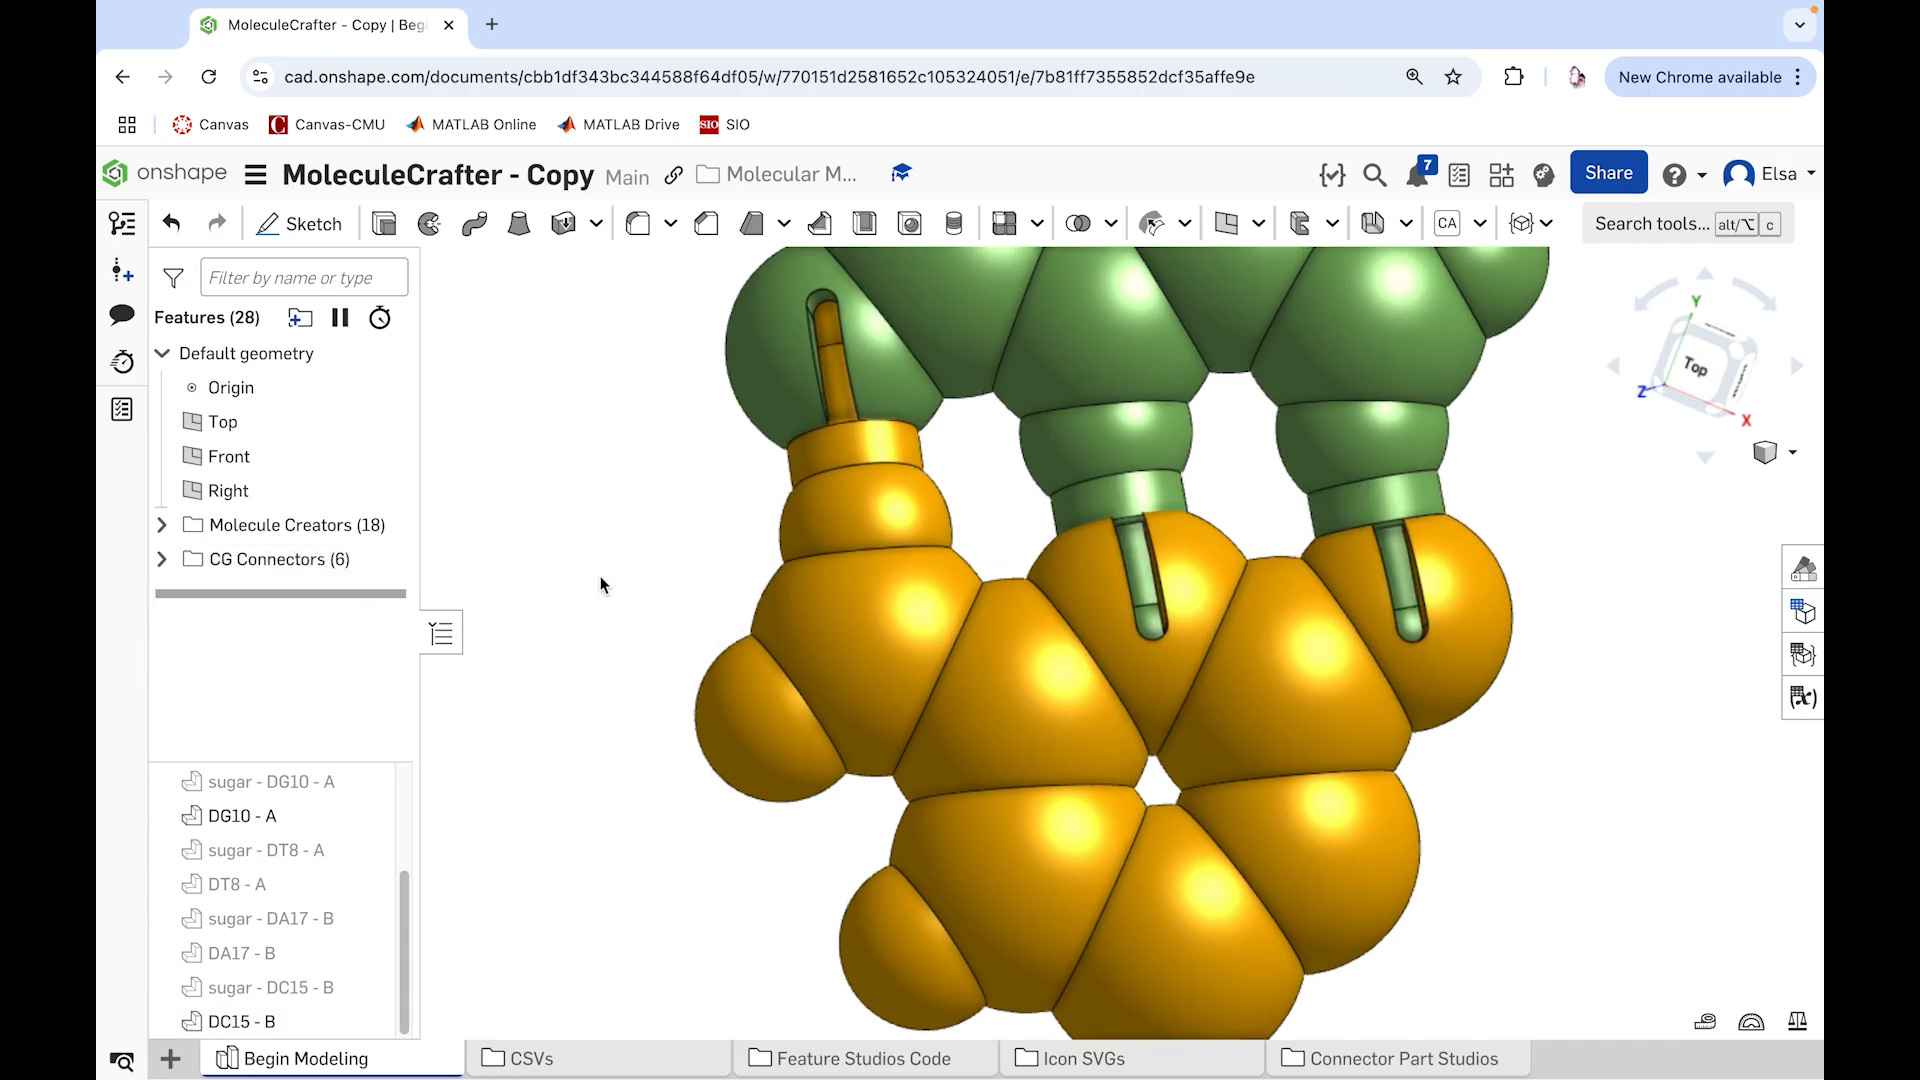
# Step: Show the sugar - DG10 - A and sugar - DC15 - B parts alongside their bases, keeping sugar - DT8 - A hidden
pyautogui.scroll(-5, 599, 576)
pyautogui.moveTo(682, 690)
pyautogui.mouseDown(button='right')
pyautogui.moveTo(682, 606)
pyautogui.moveTo(714, 612)
pyautogui.mouseUp(button='right')
pyautogui.click(369, 850)
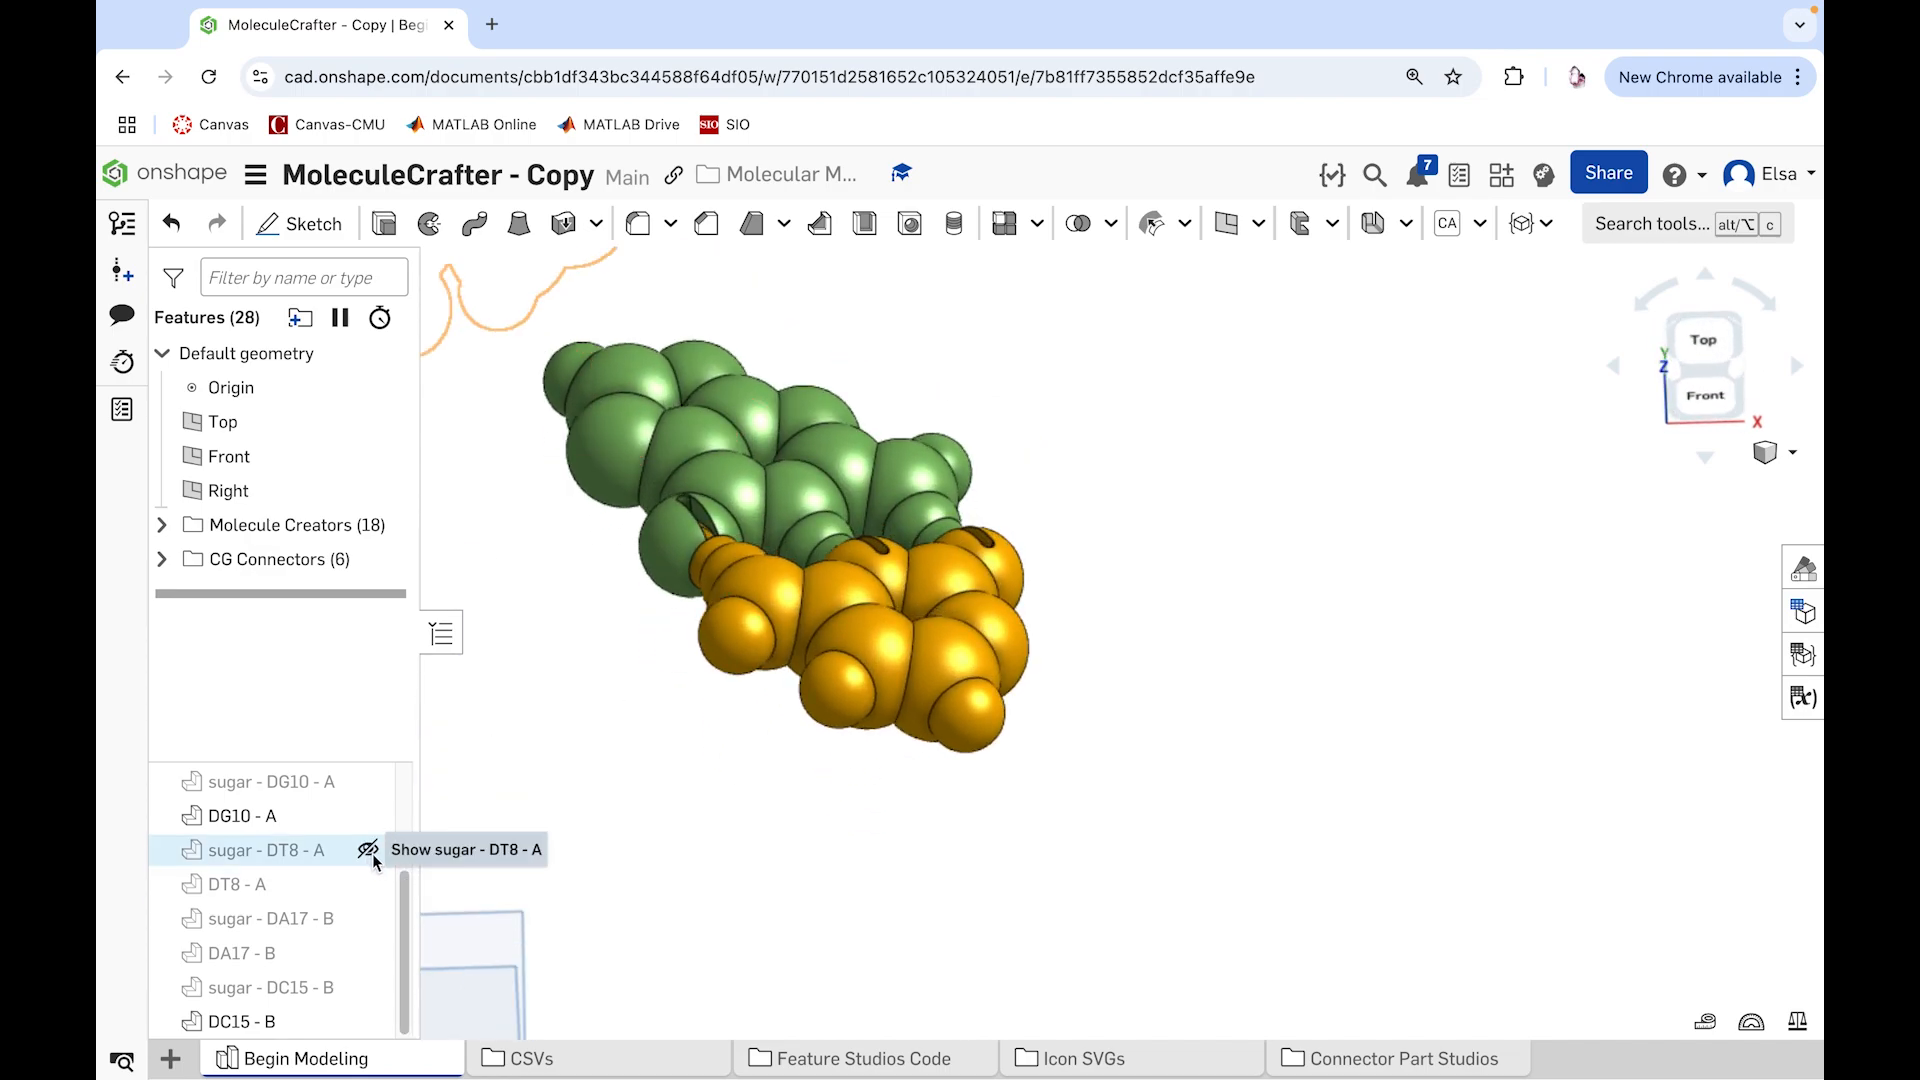
pyautogui.click(371, 782)
pyautogui.scroll(-5, 711, 834)
pyautogui.moveTo(656, 726); pyautogui.dragTo(598, 663, button='right')
pyautogui.rightClick(600, 500)
pyautogui.click(690, 223)
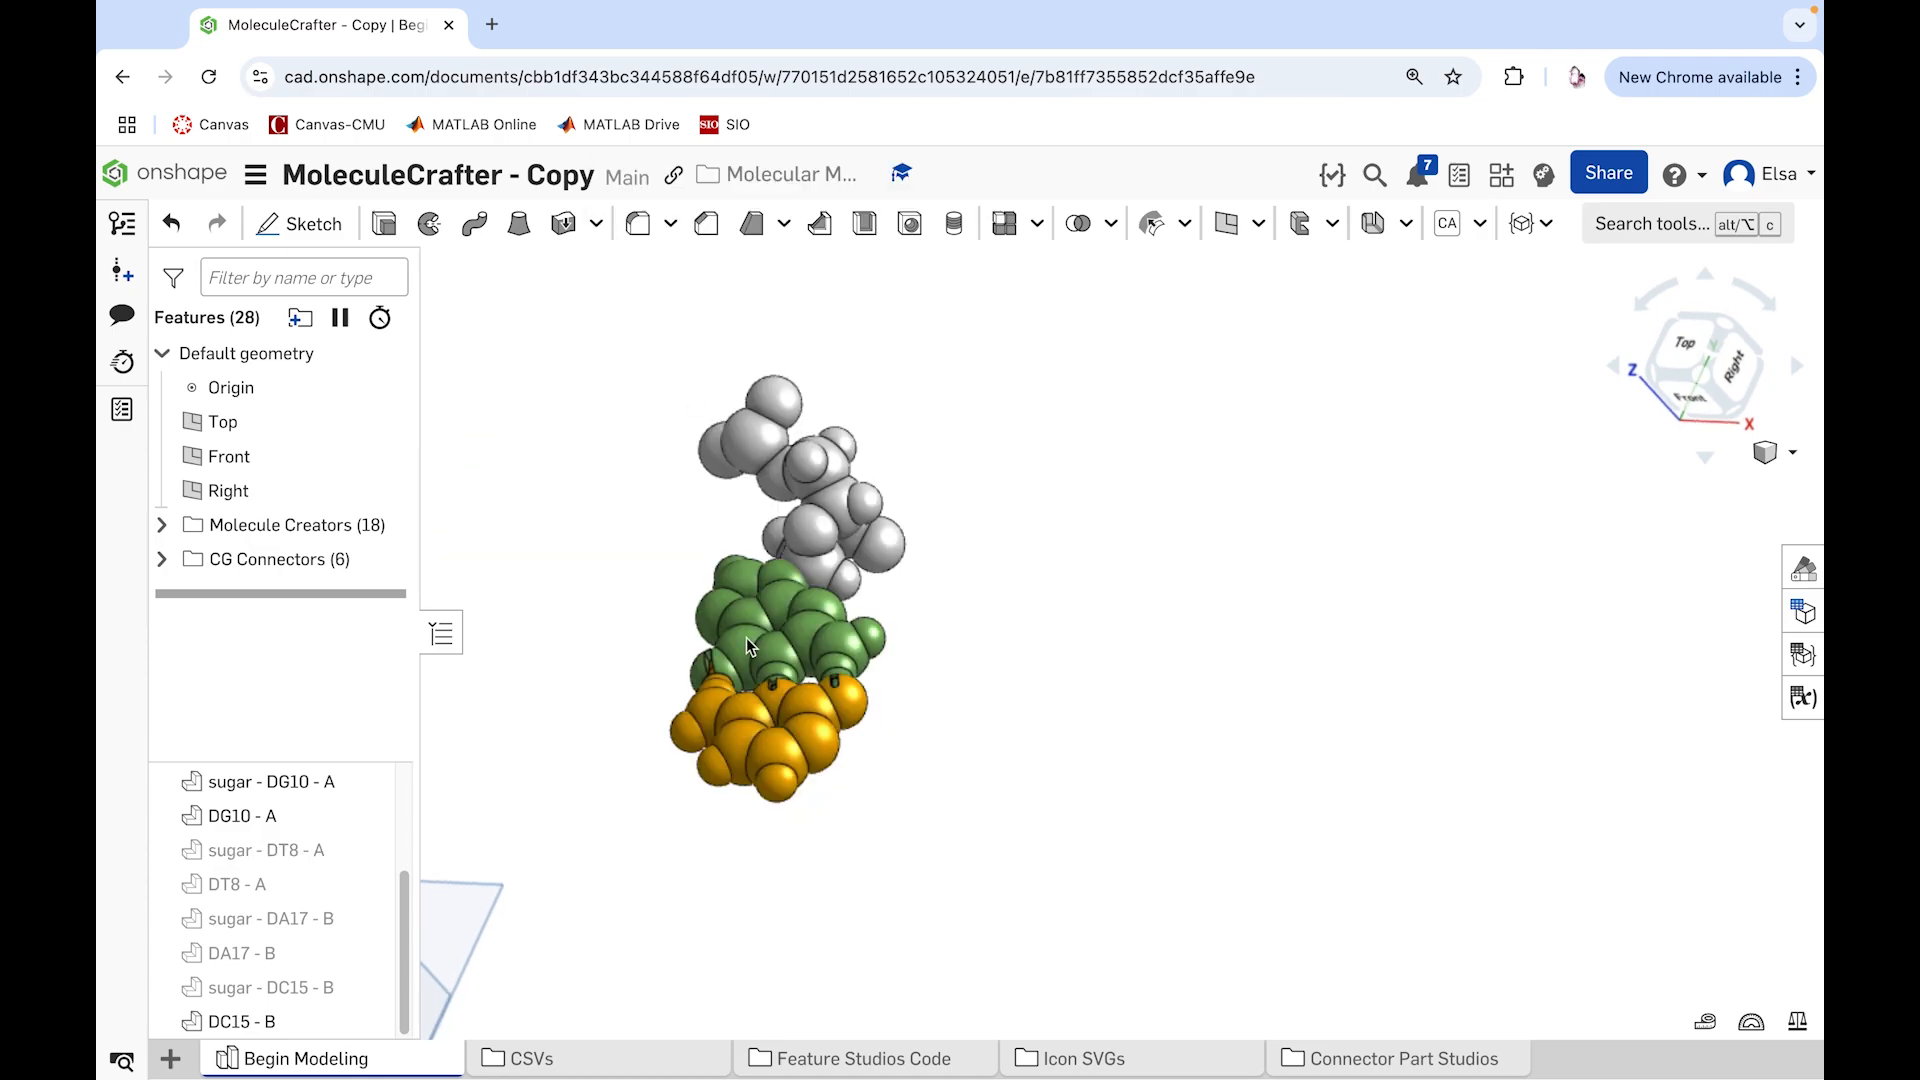
pyautogui.click(371, 988)
pyautogui.moveTo(1011, 810); pyautogui.dragTo(1160, 812, button='right')
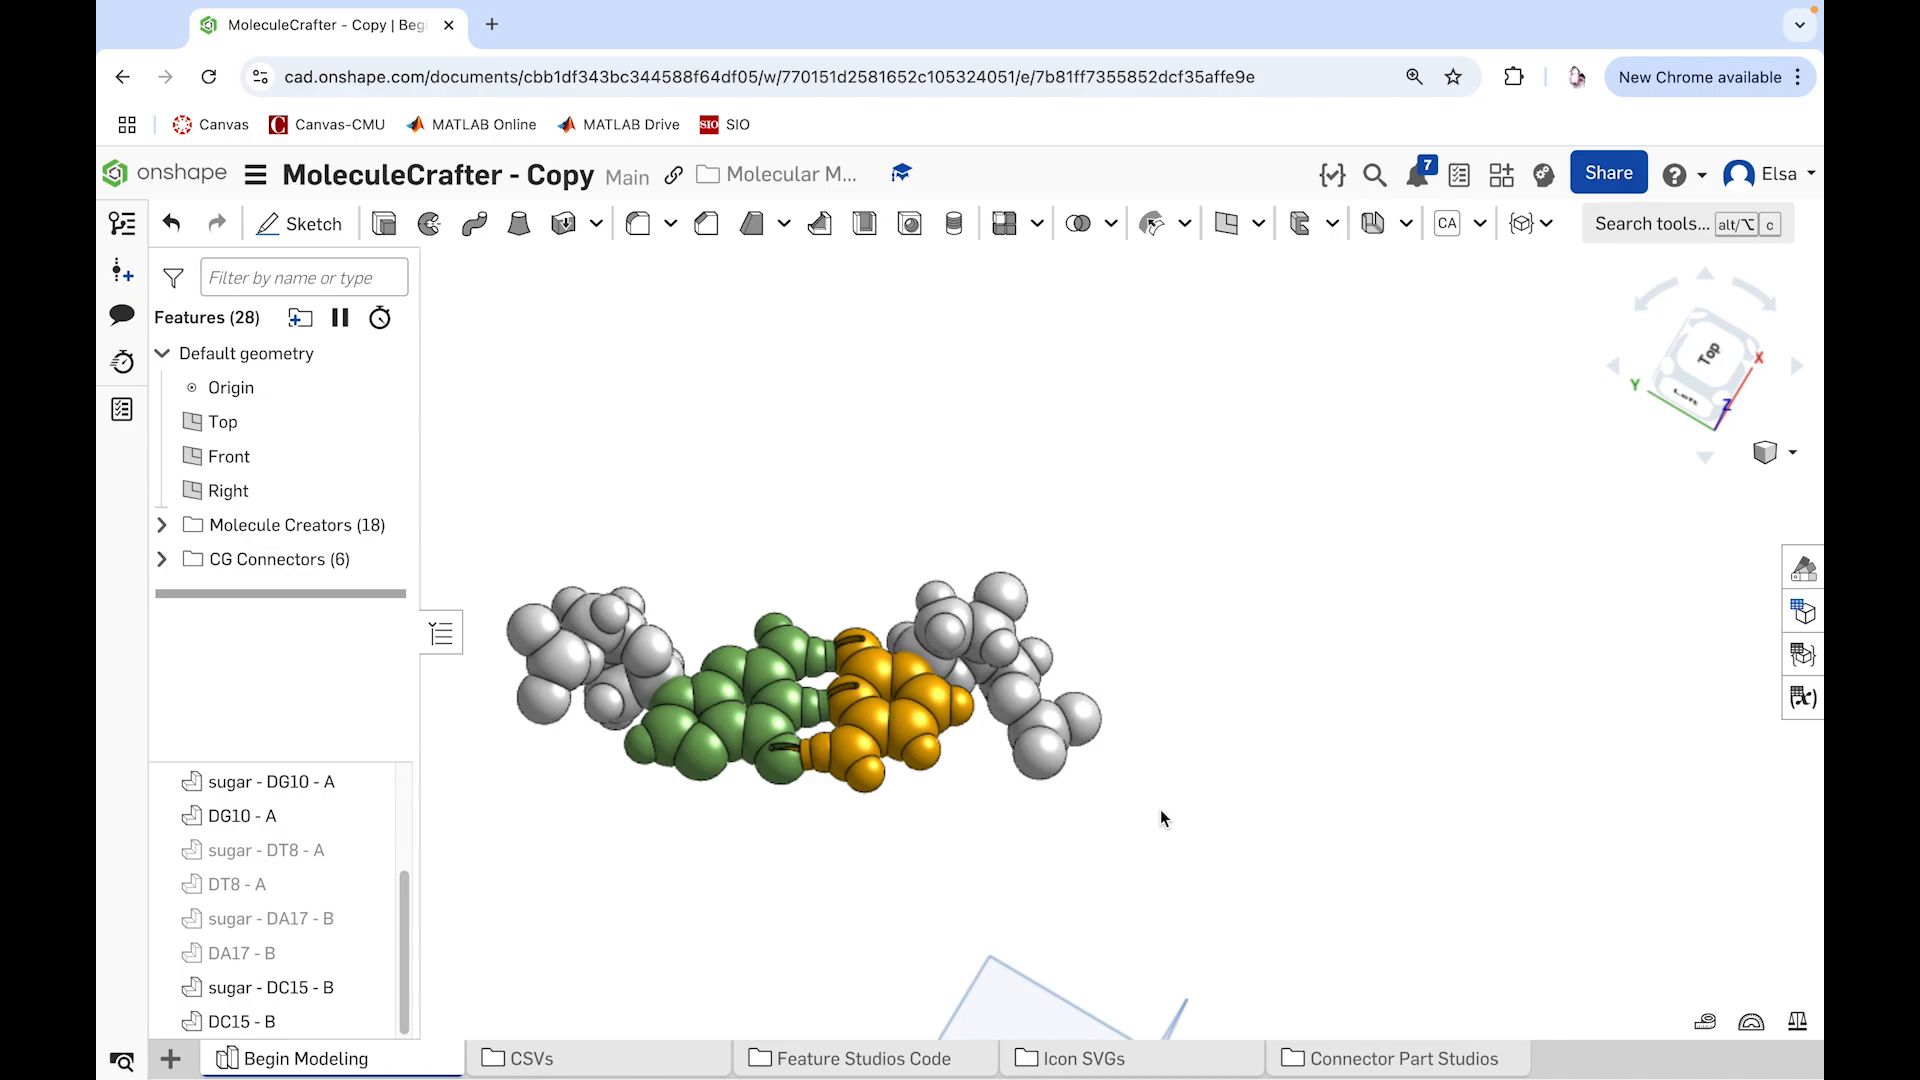
# Step: Set up a Duckbill Connector from DC15 - B's ring atom nearest the sugar, aligned to the adjoining sugar atom and joined to the ring atom
pyautogui.scroll(3, 880, 687)
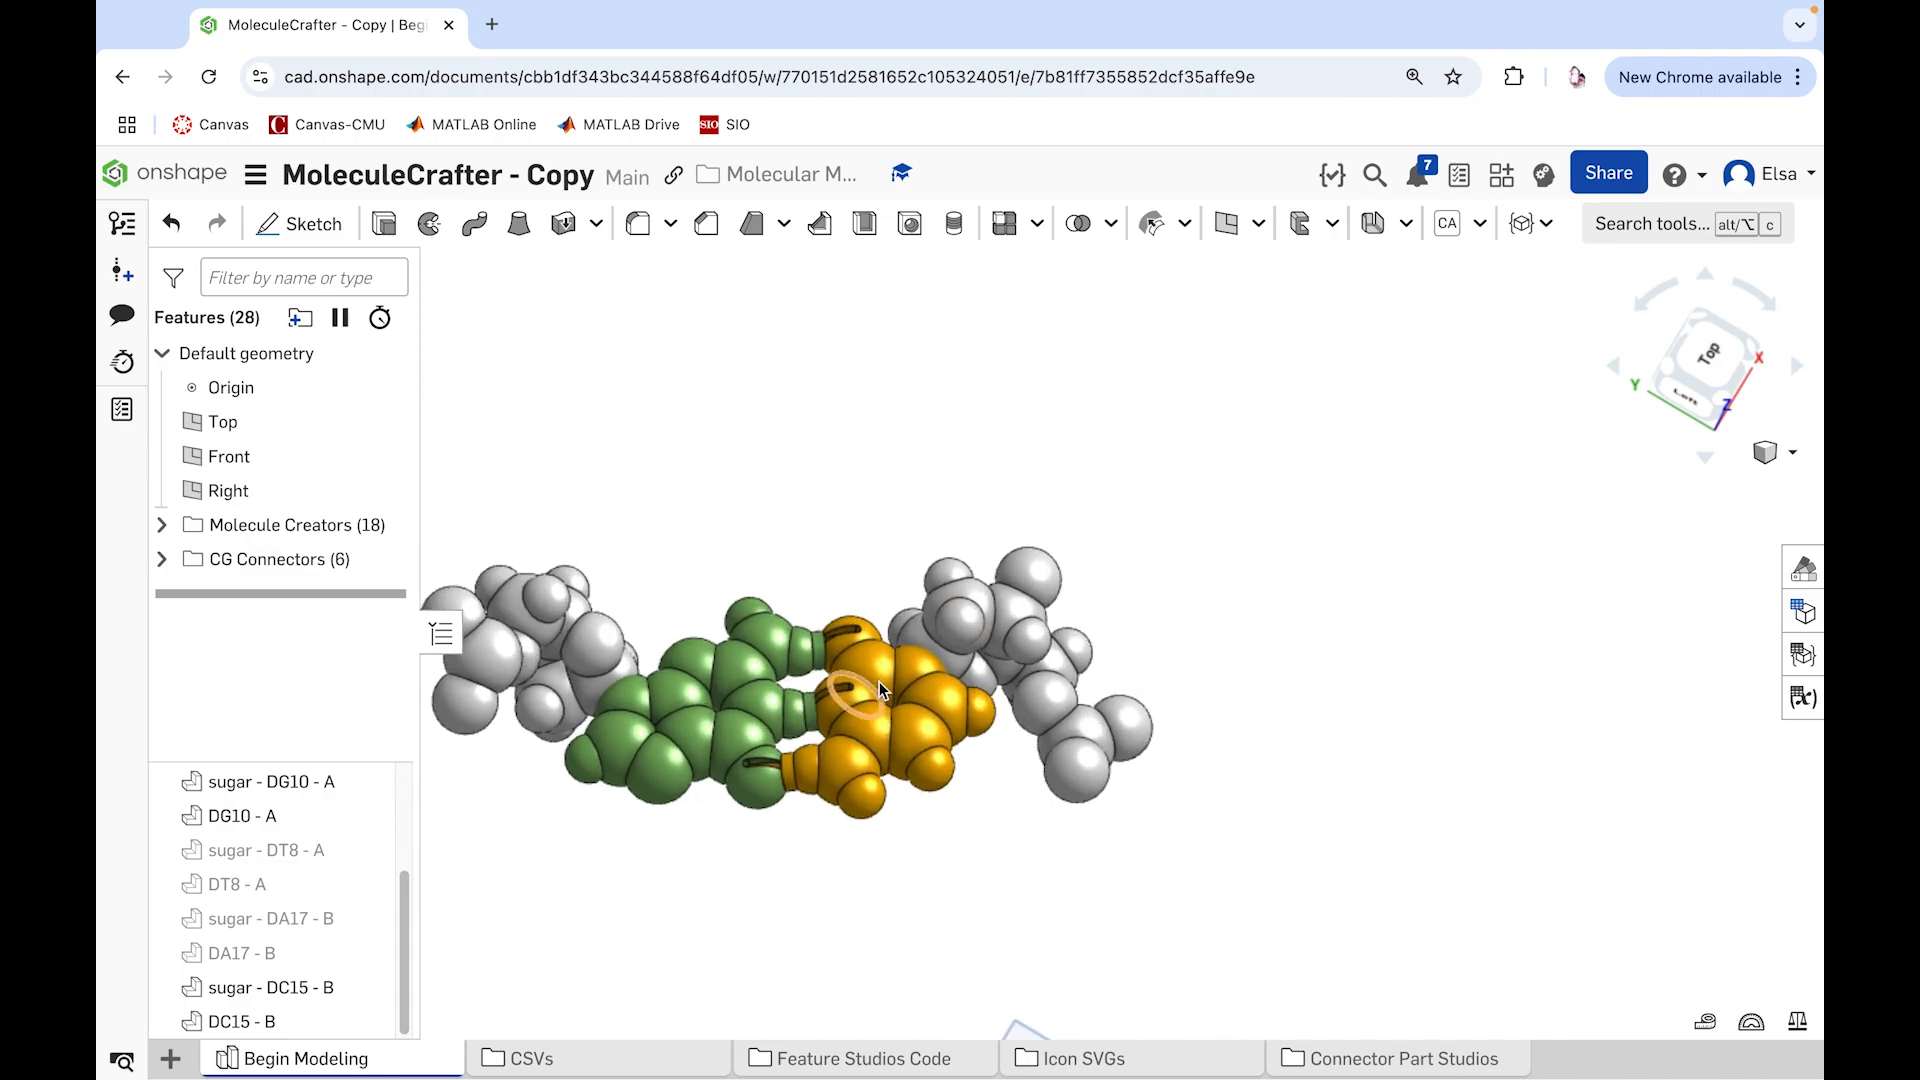
pyautogui.scroll(3, 879, 681)
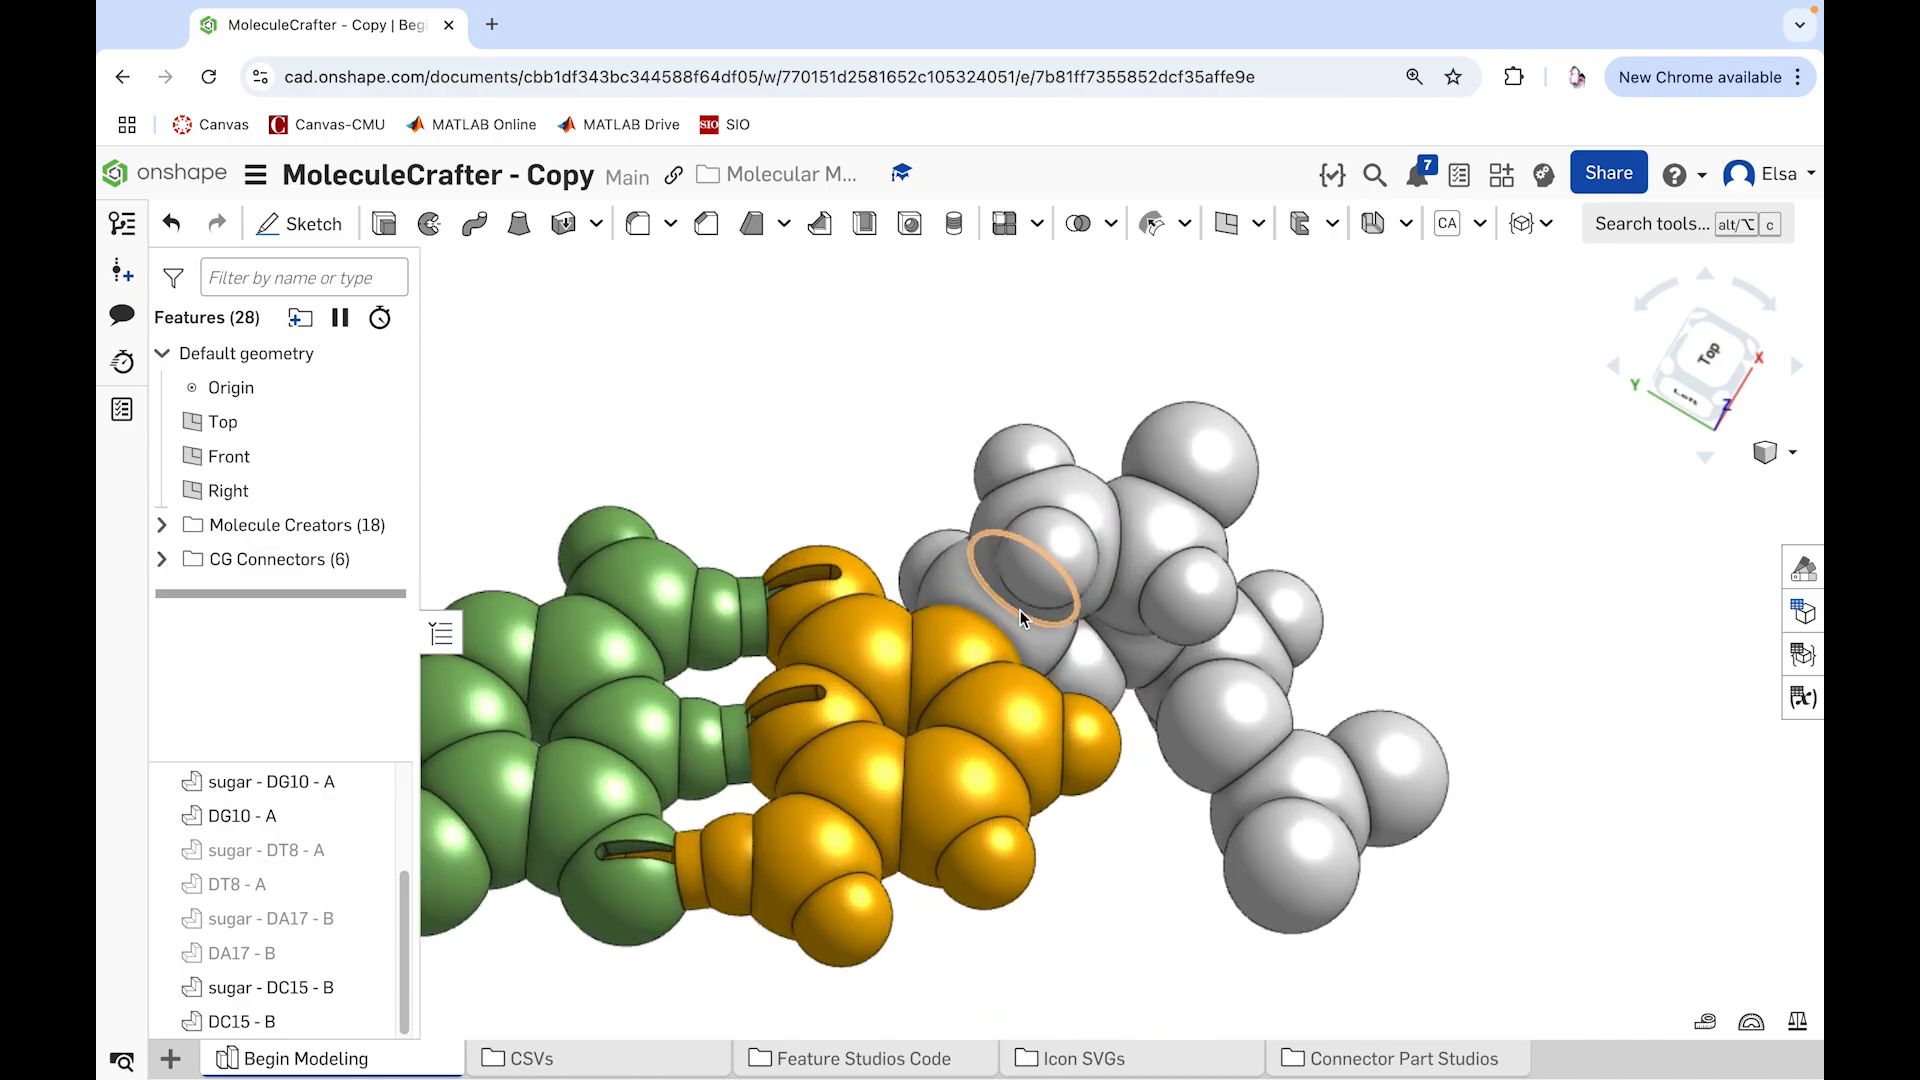
pyautogui.click(1531, 223)
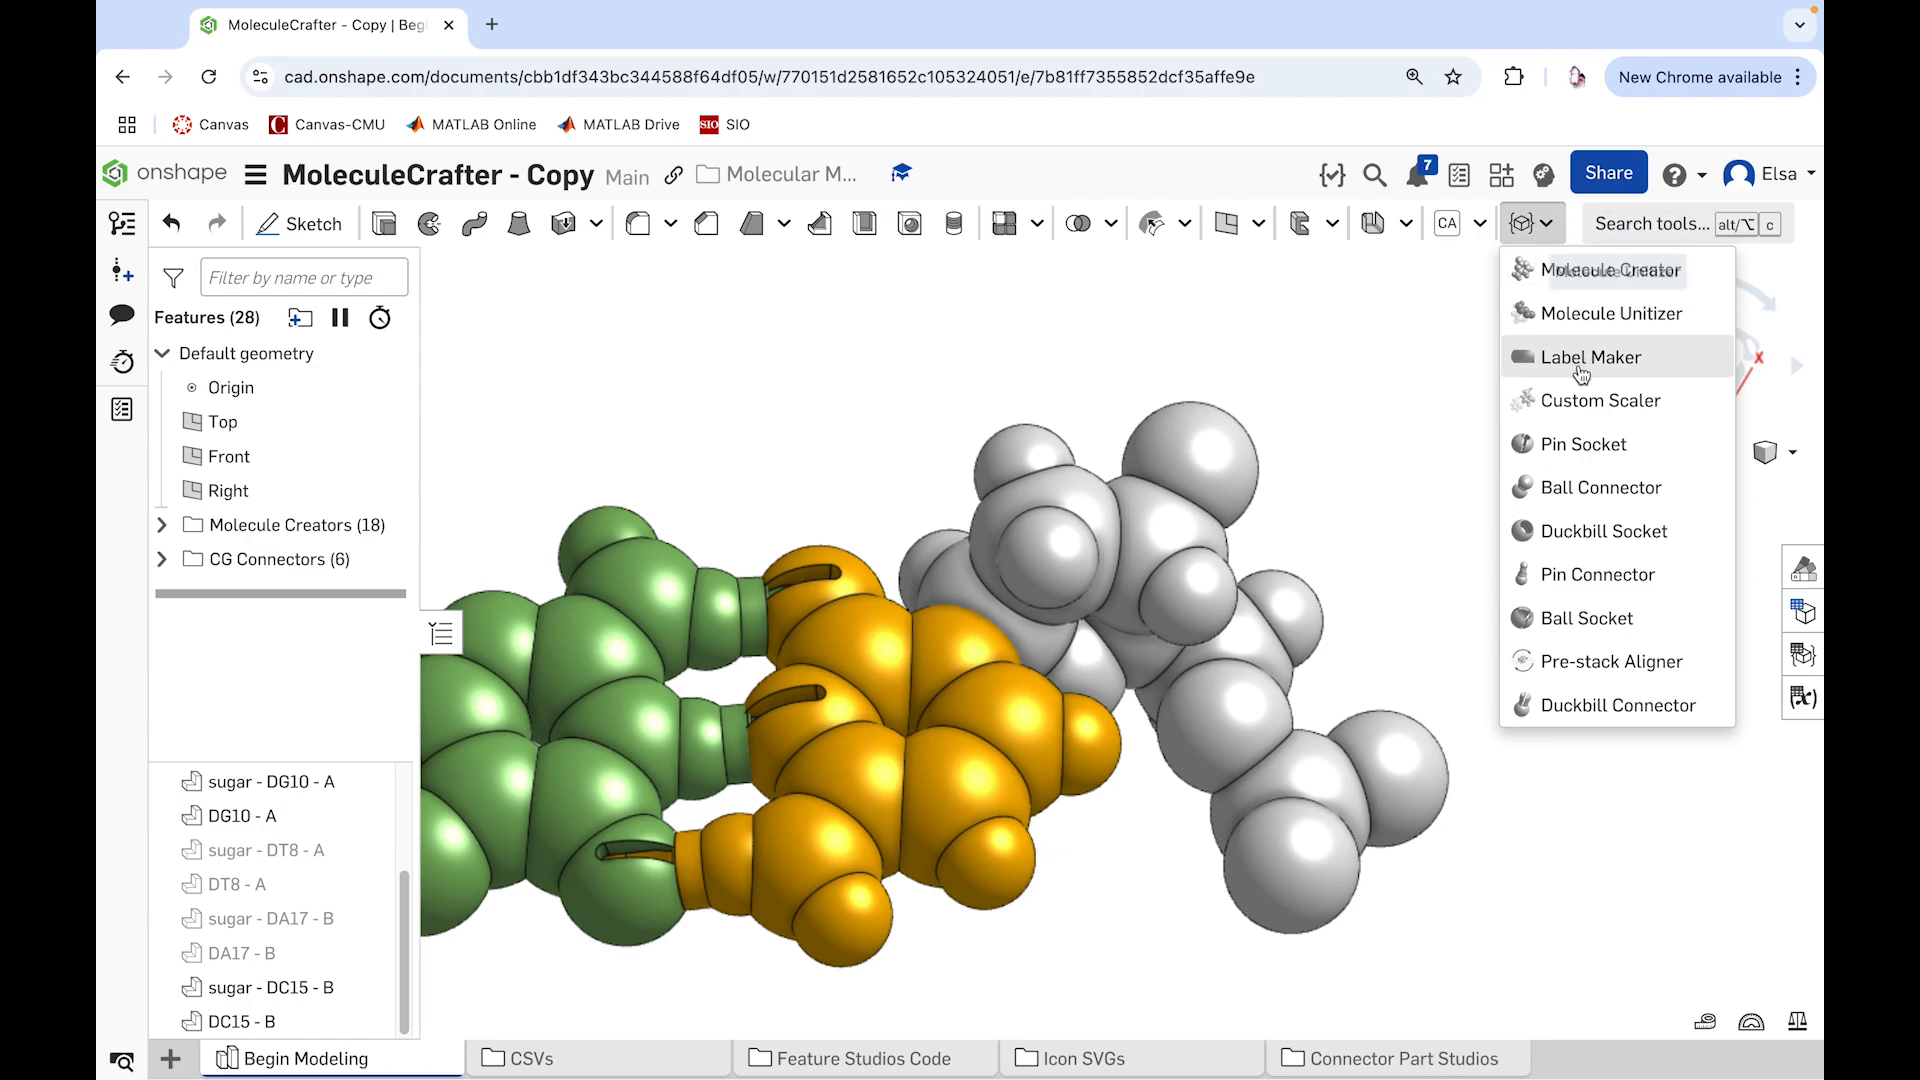
pyautogui.click(1568, 706)
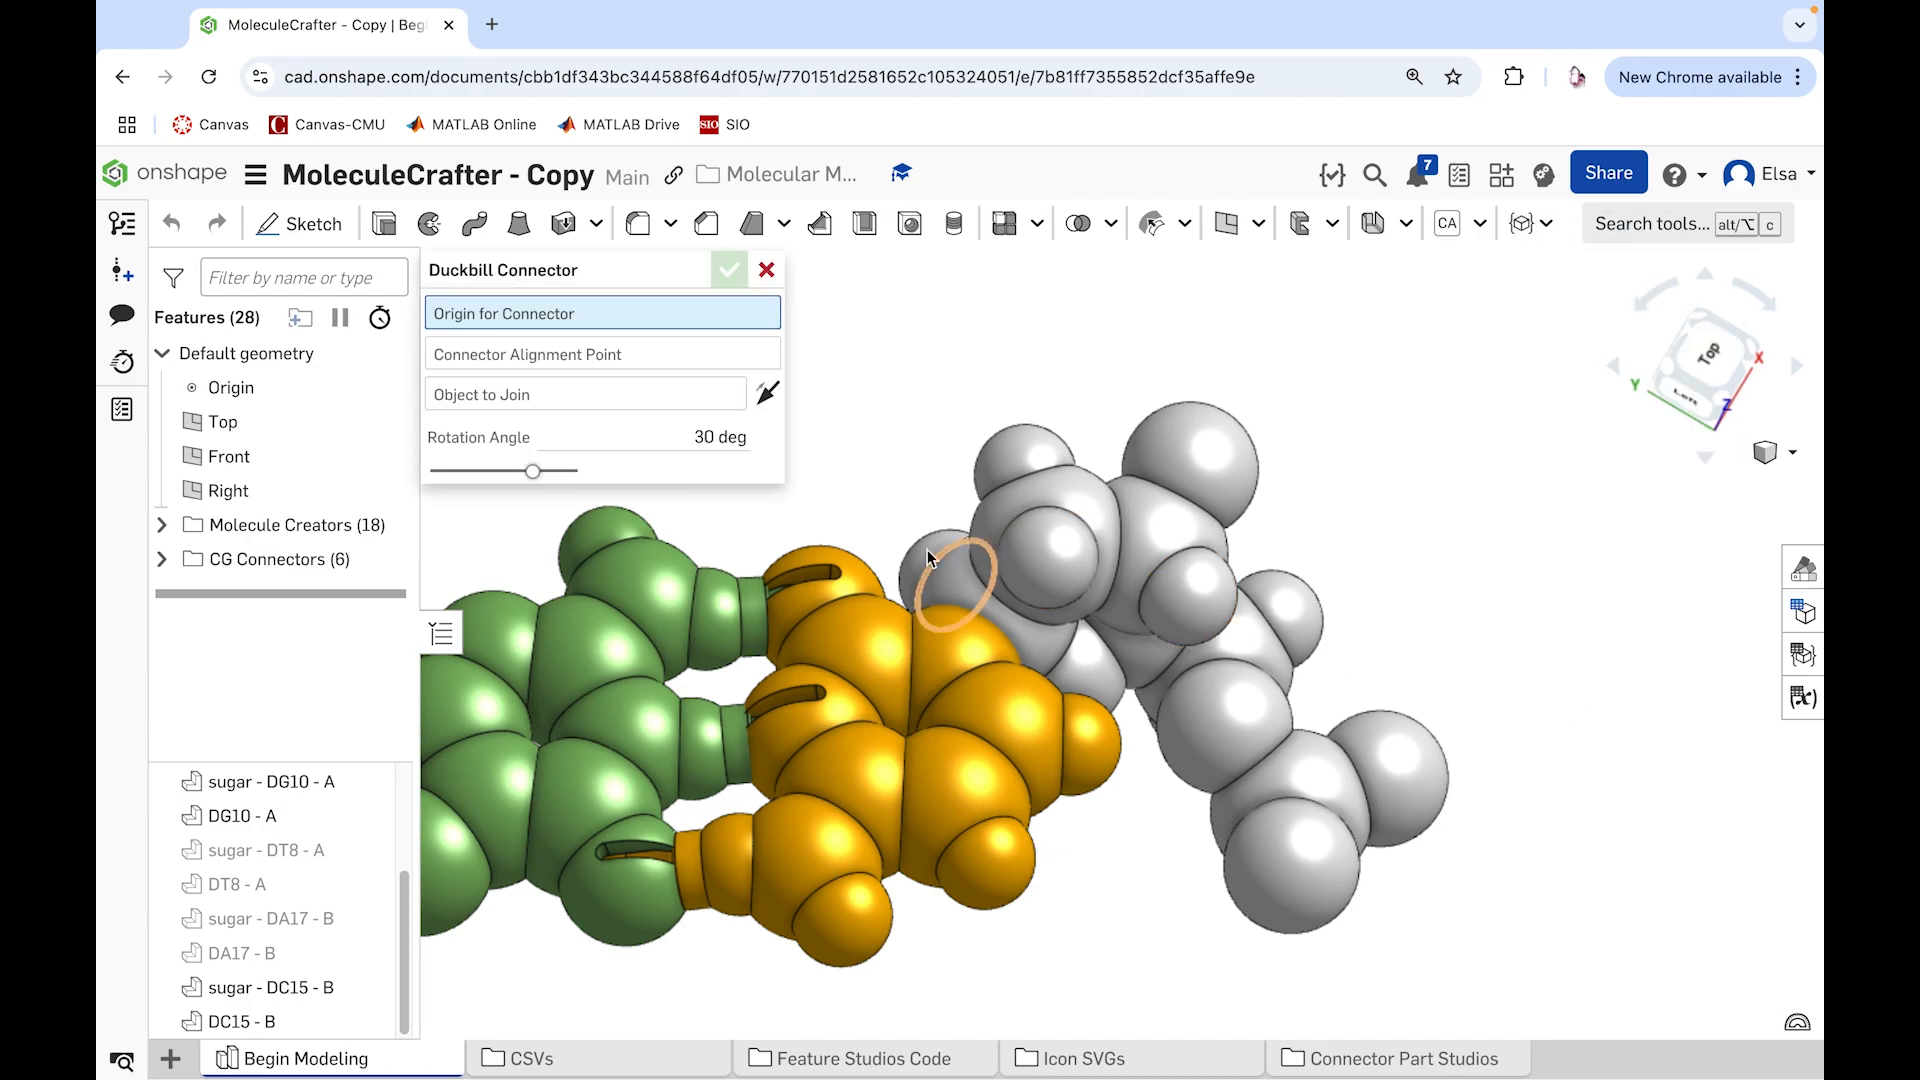
pyautogui.moveTo(852, 539); pyautogui.dragTo(846, 574, button='right')
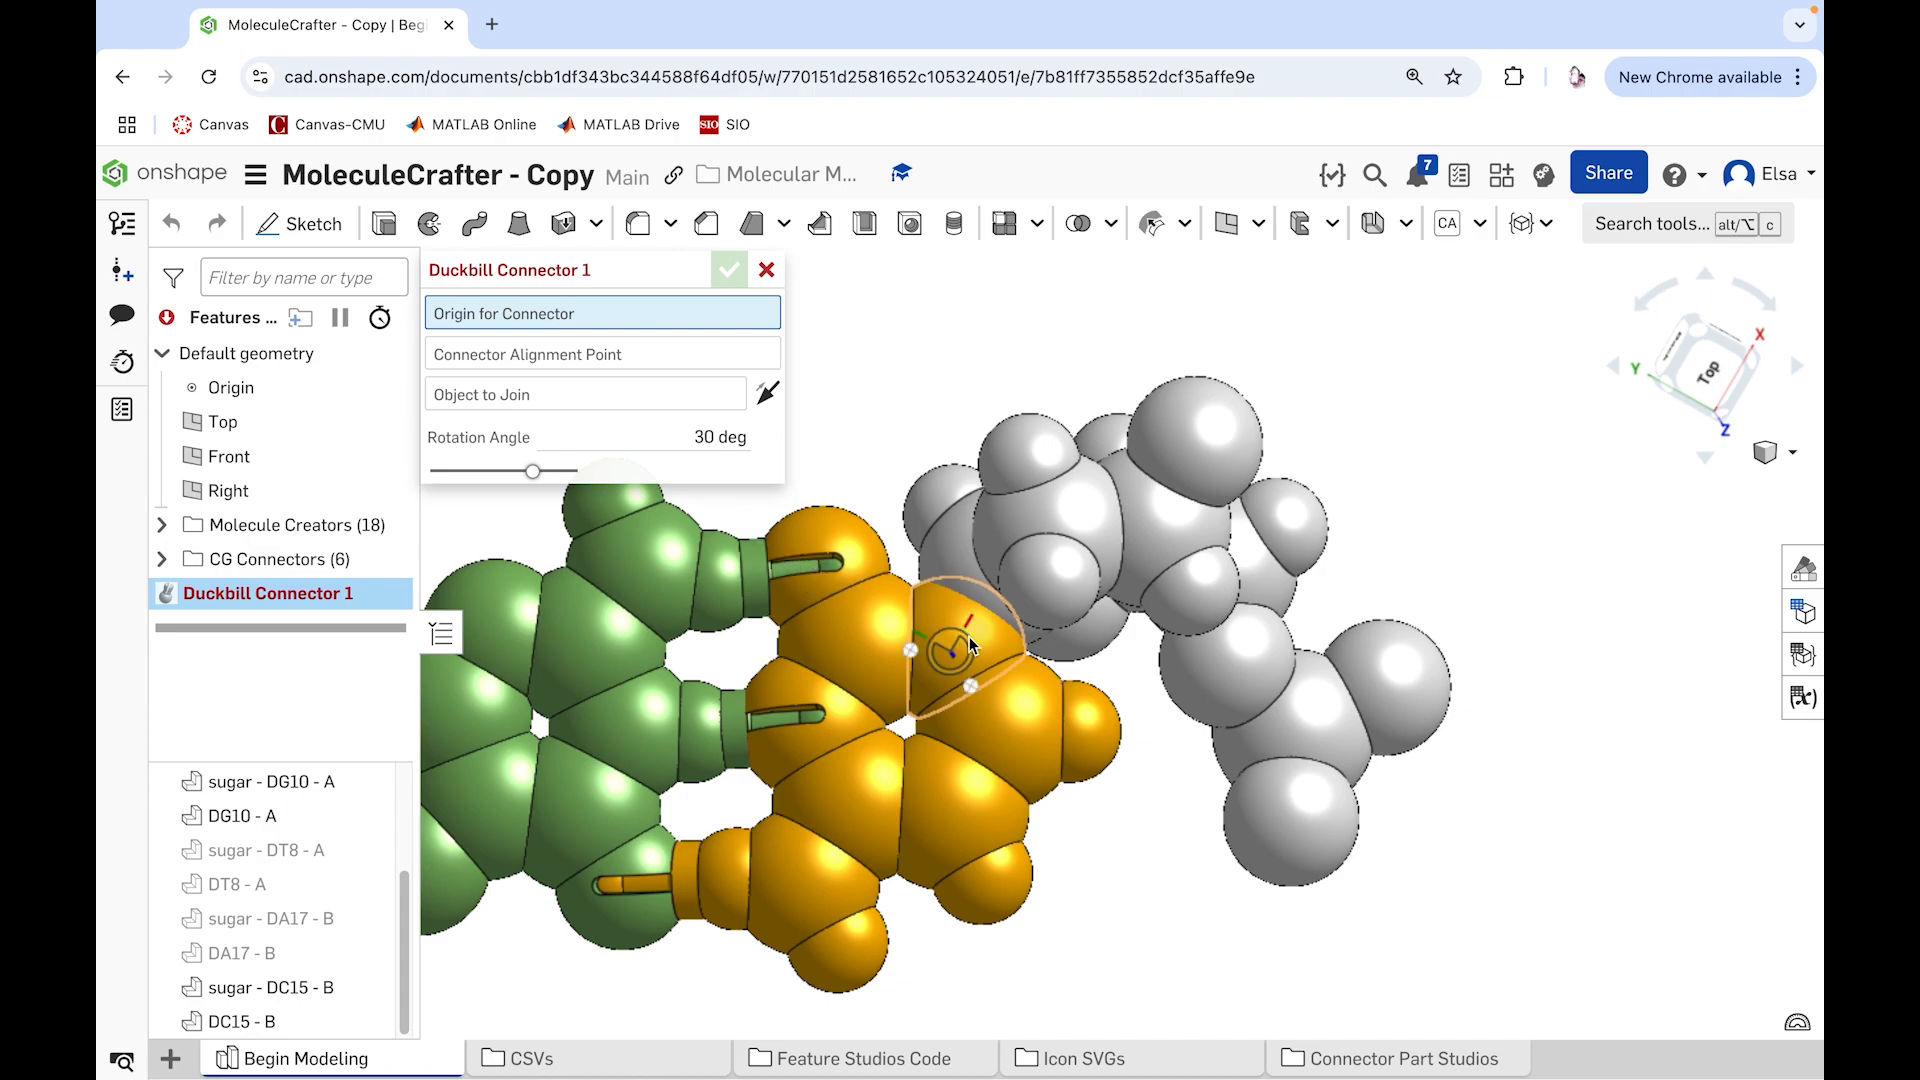
pyautogui.scroll(4, 967, 652)
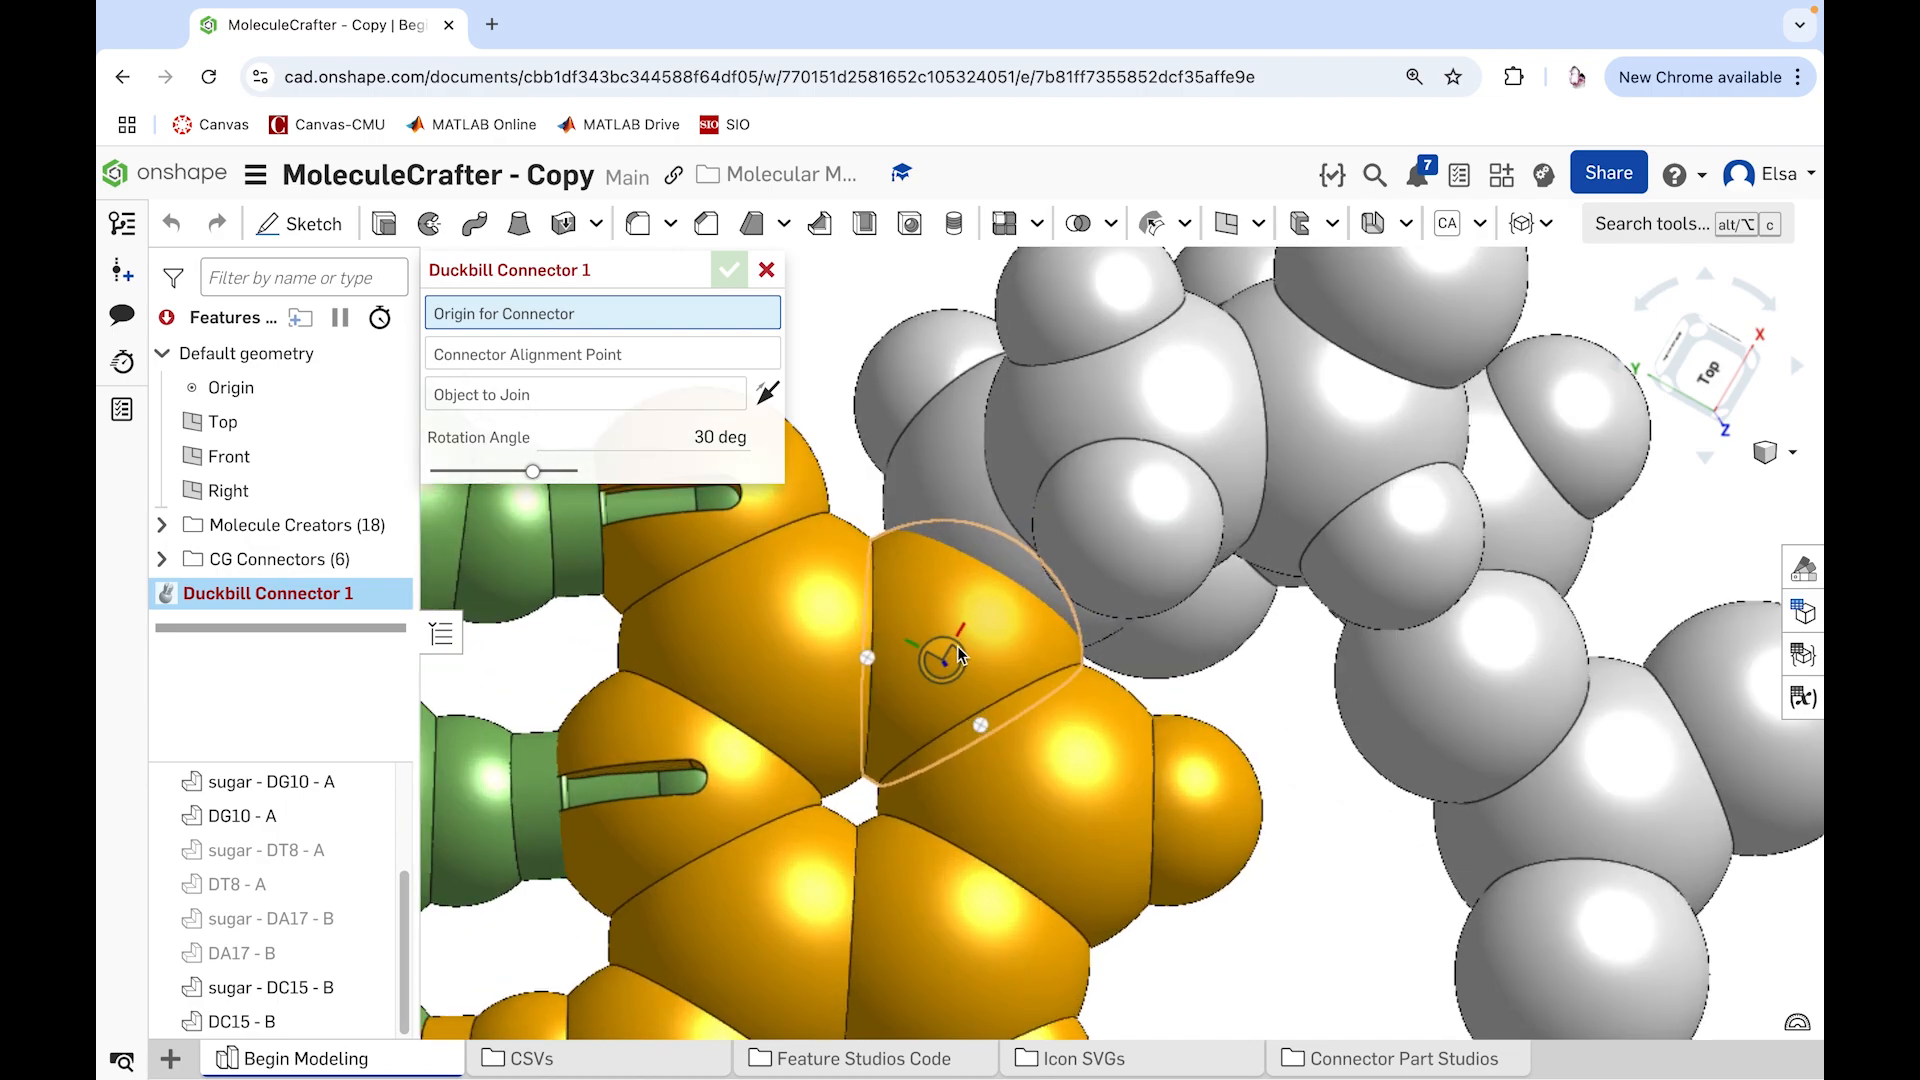
pyautogui.click(969, 664)
pyautogui.moveTo(969, 664); pyautogui.dragTo(986, 632, button='right')
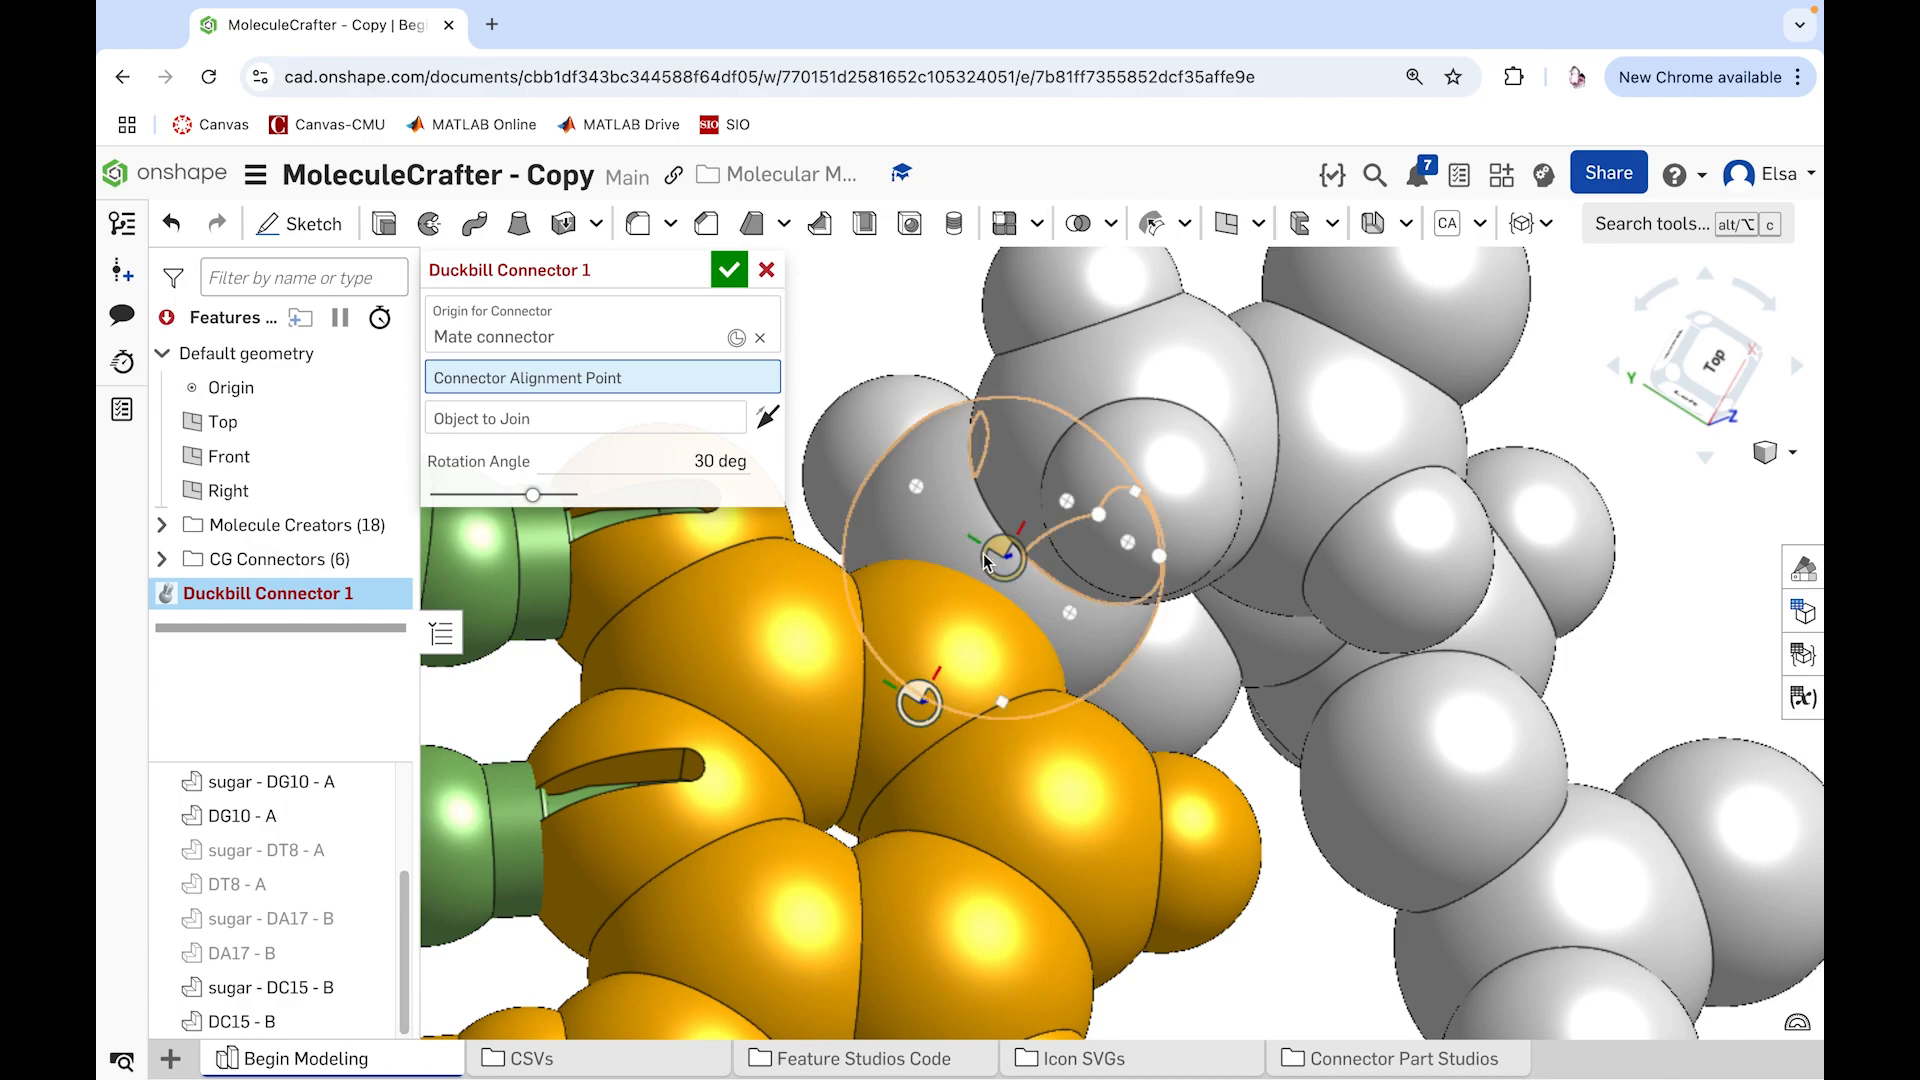
pyautogui.click(979, 557)
pyautogui.moveTo(990, 557); pyautogui.dragTo(918, 513, button='right')
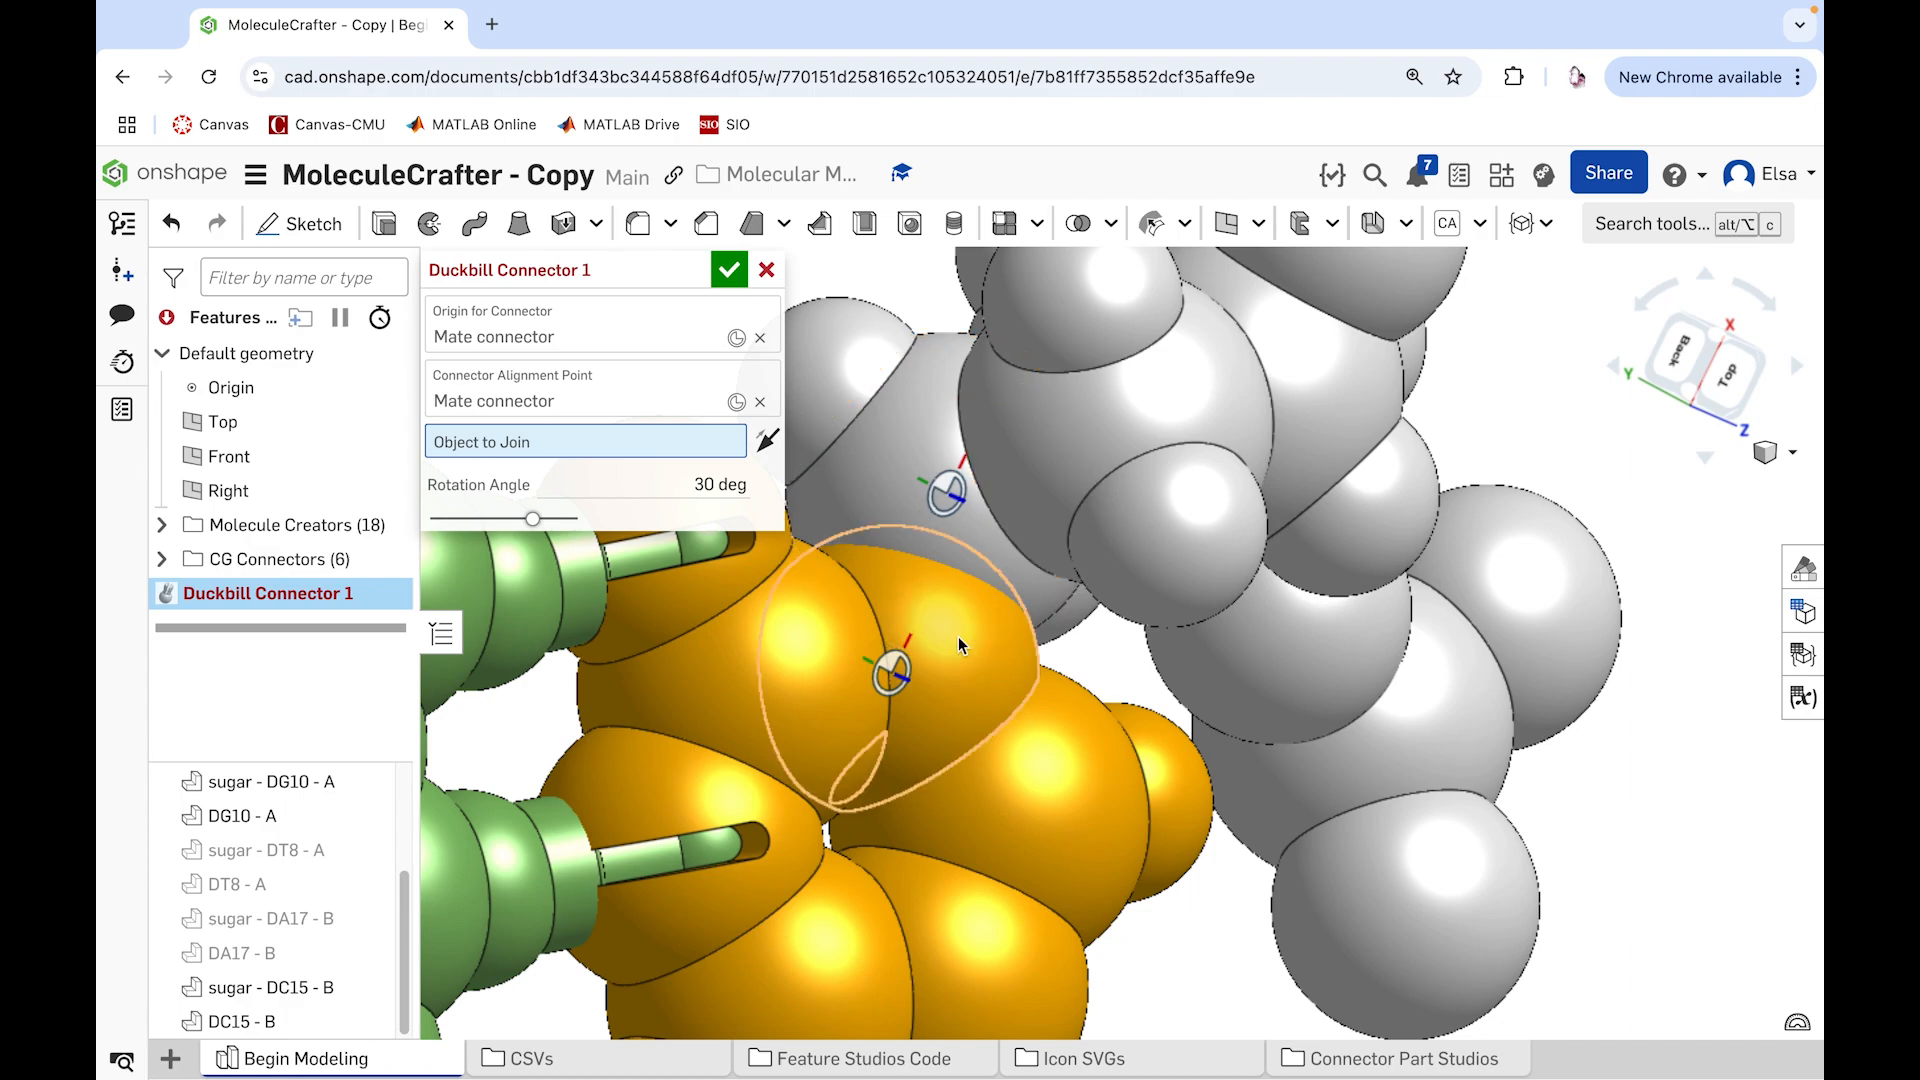
pyautogui.click(951, 673)
pyautogui.moveTo(998, 688); pyautogui.dragTo(958, 679, button='right')
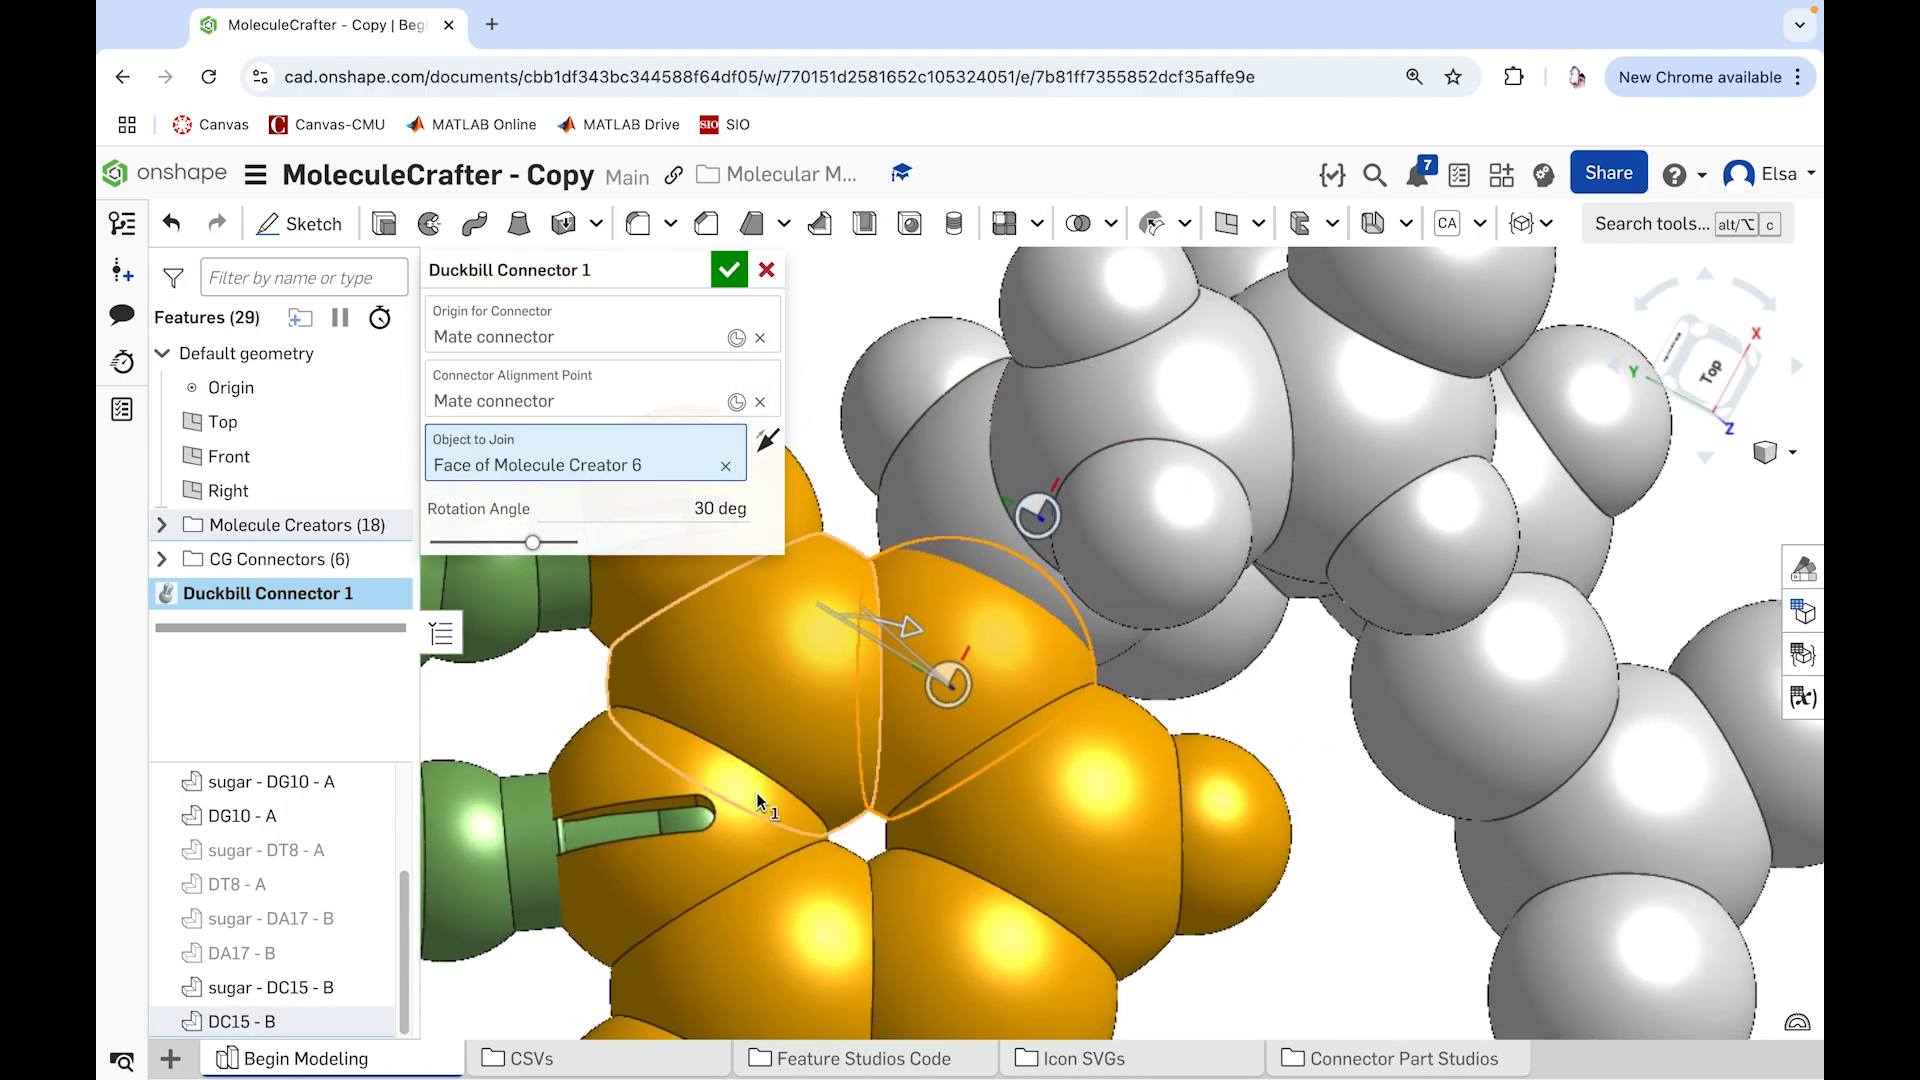
# Step: Hide sugar - DC15 - B and set the duckbill connector's rotation angle to 70 degrees after trying 60 and 65, accepting the feature
pyautogui.click(370, 988)
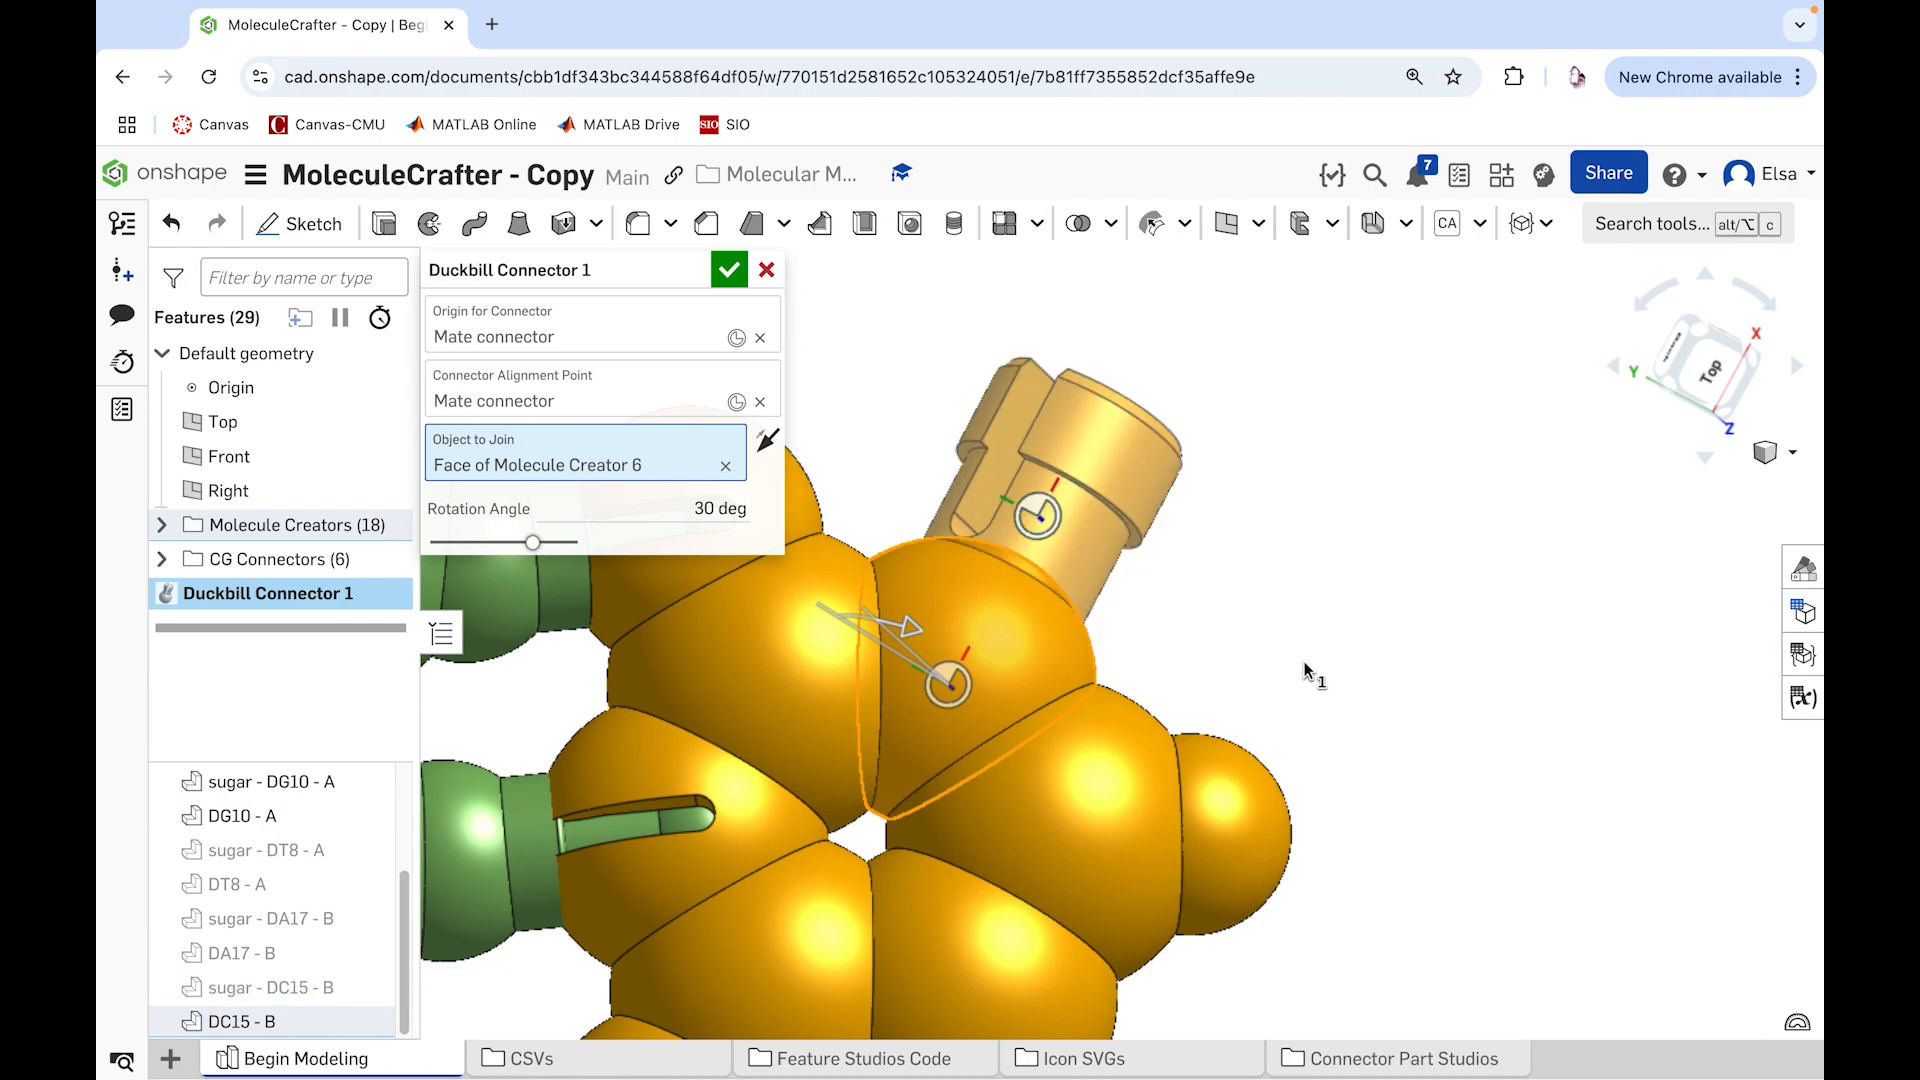
pyautogui.click(690, 508)
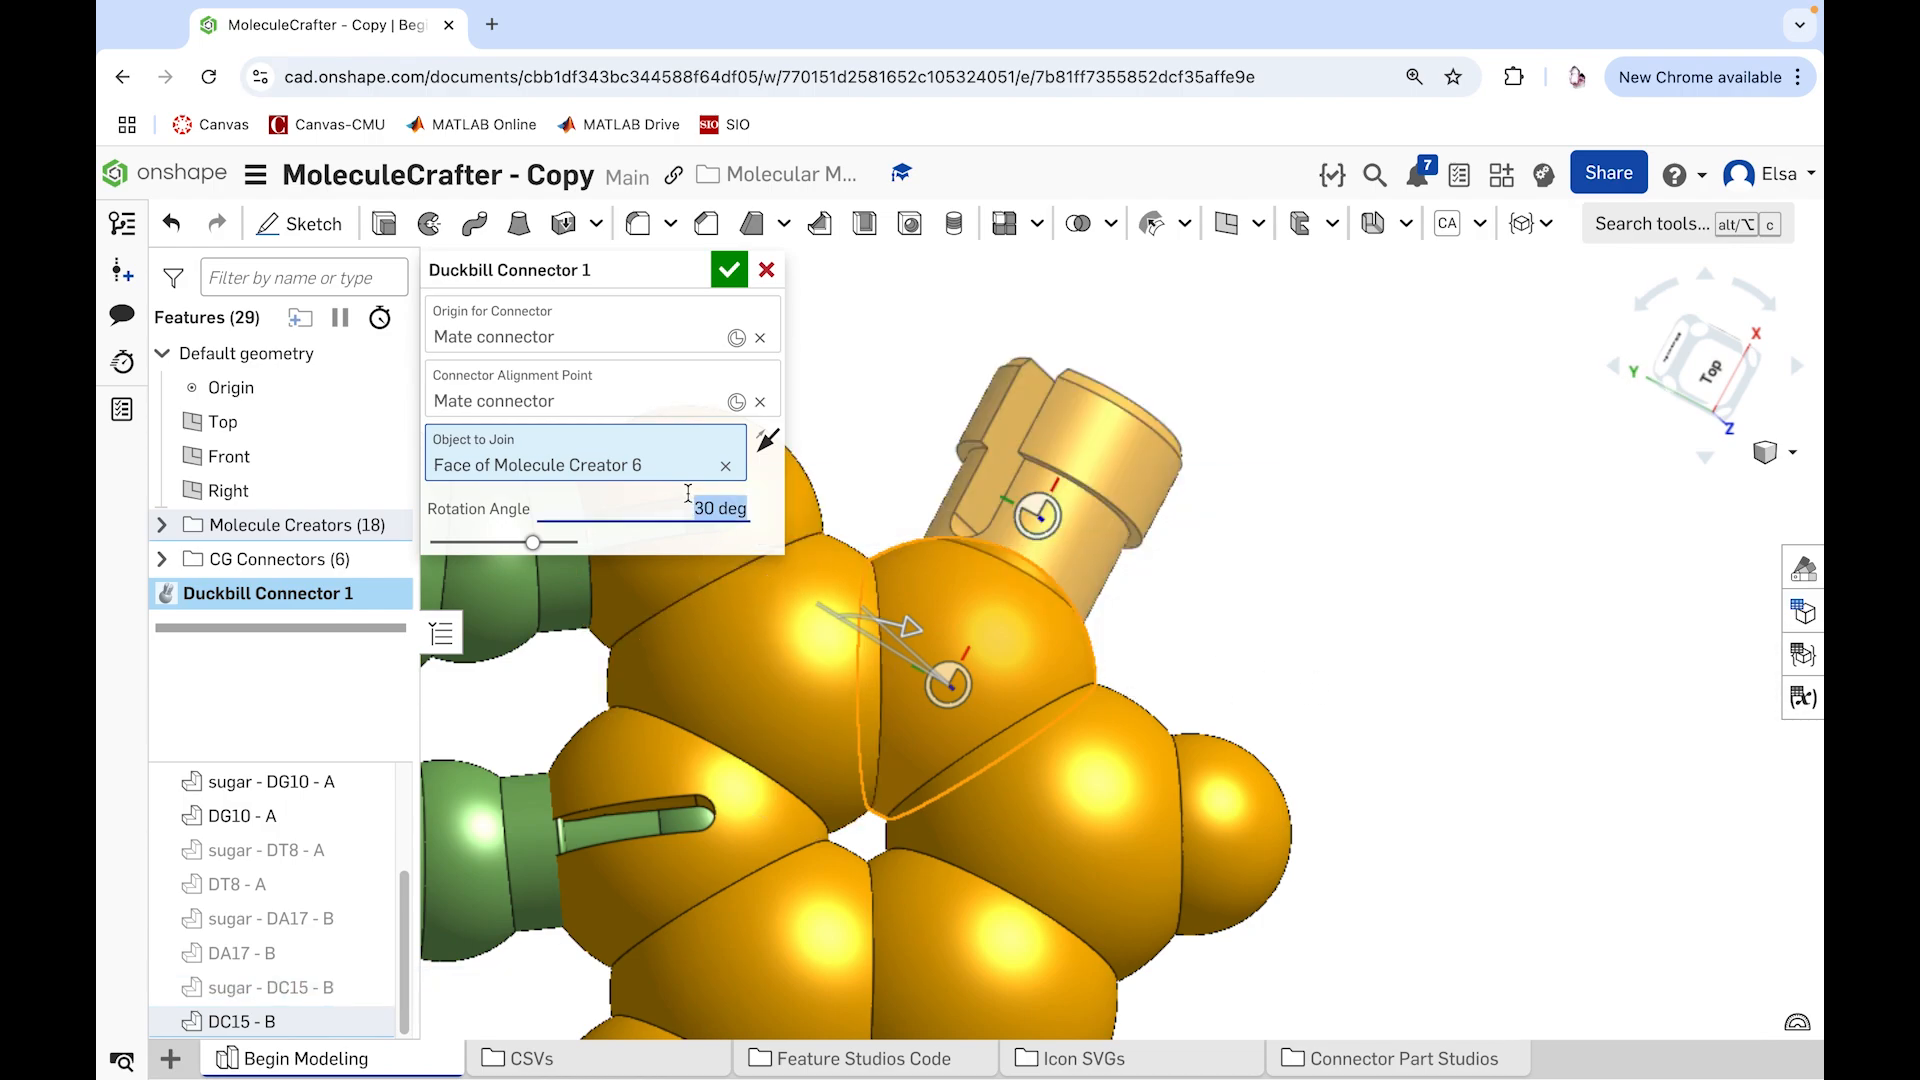
pyautogui.write('60')
pyautogui.press('Return')
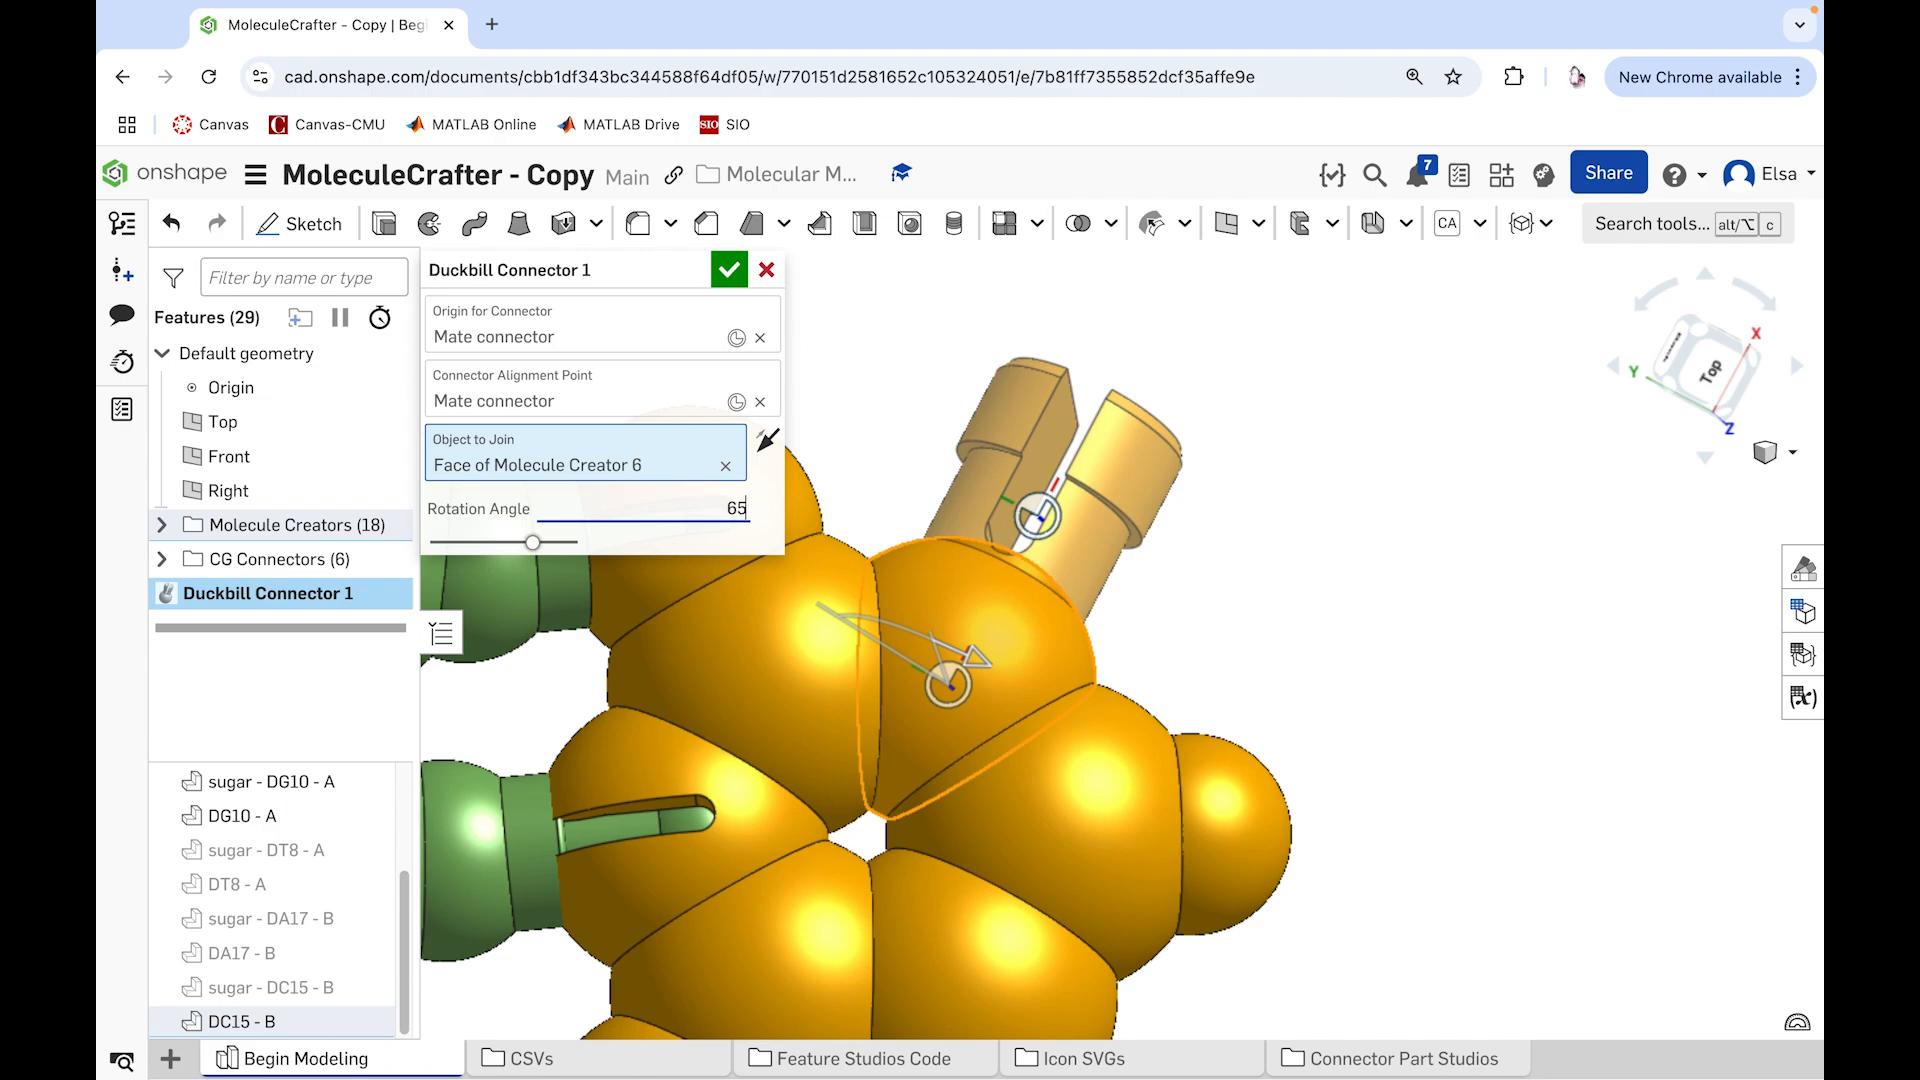
pyautogui.write('65')
pyautogui.press('Return')
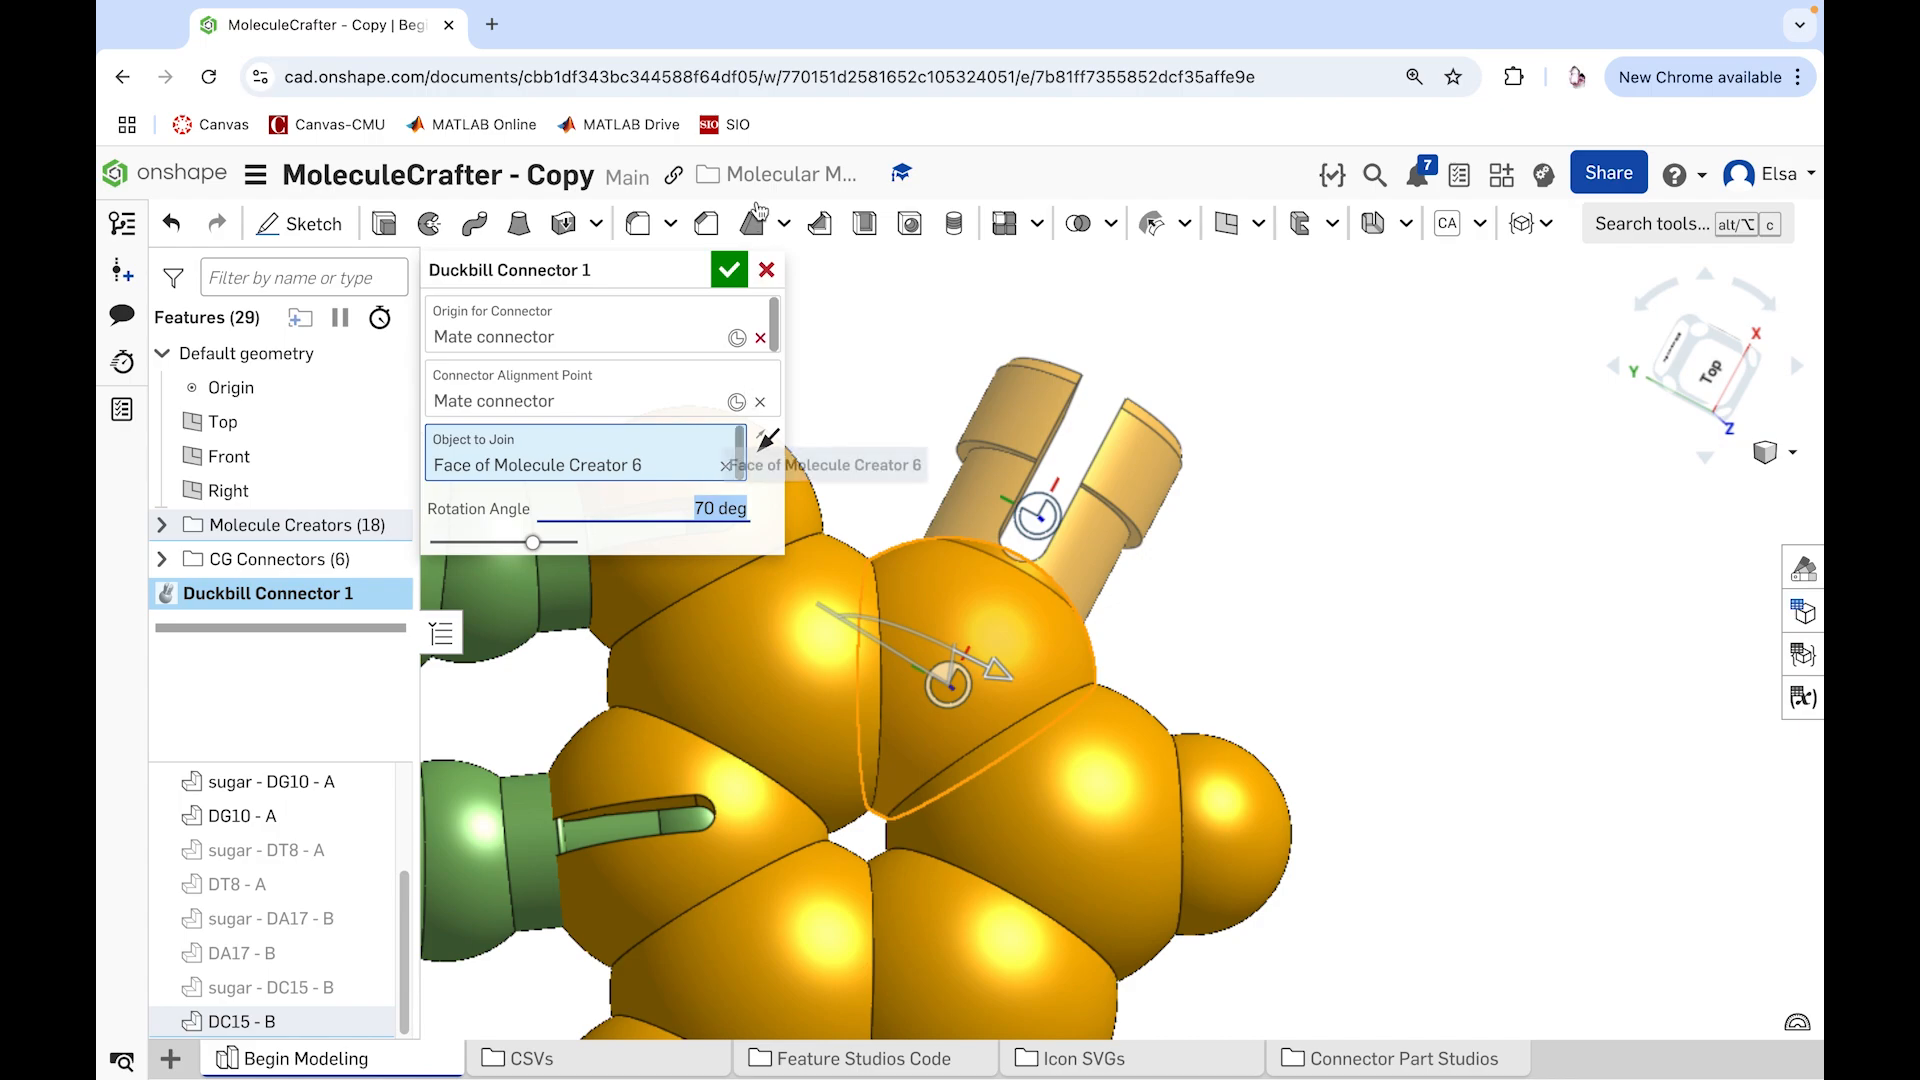
pyautogui.click(729, 270)
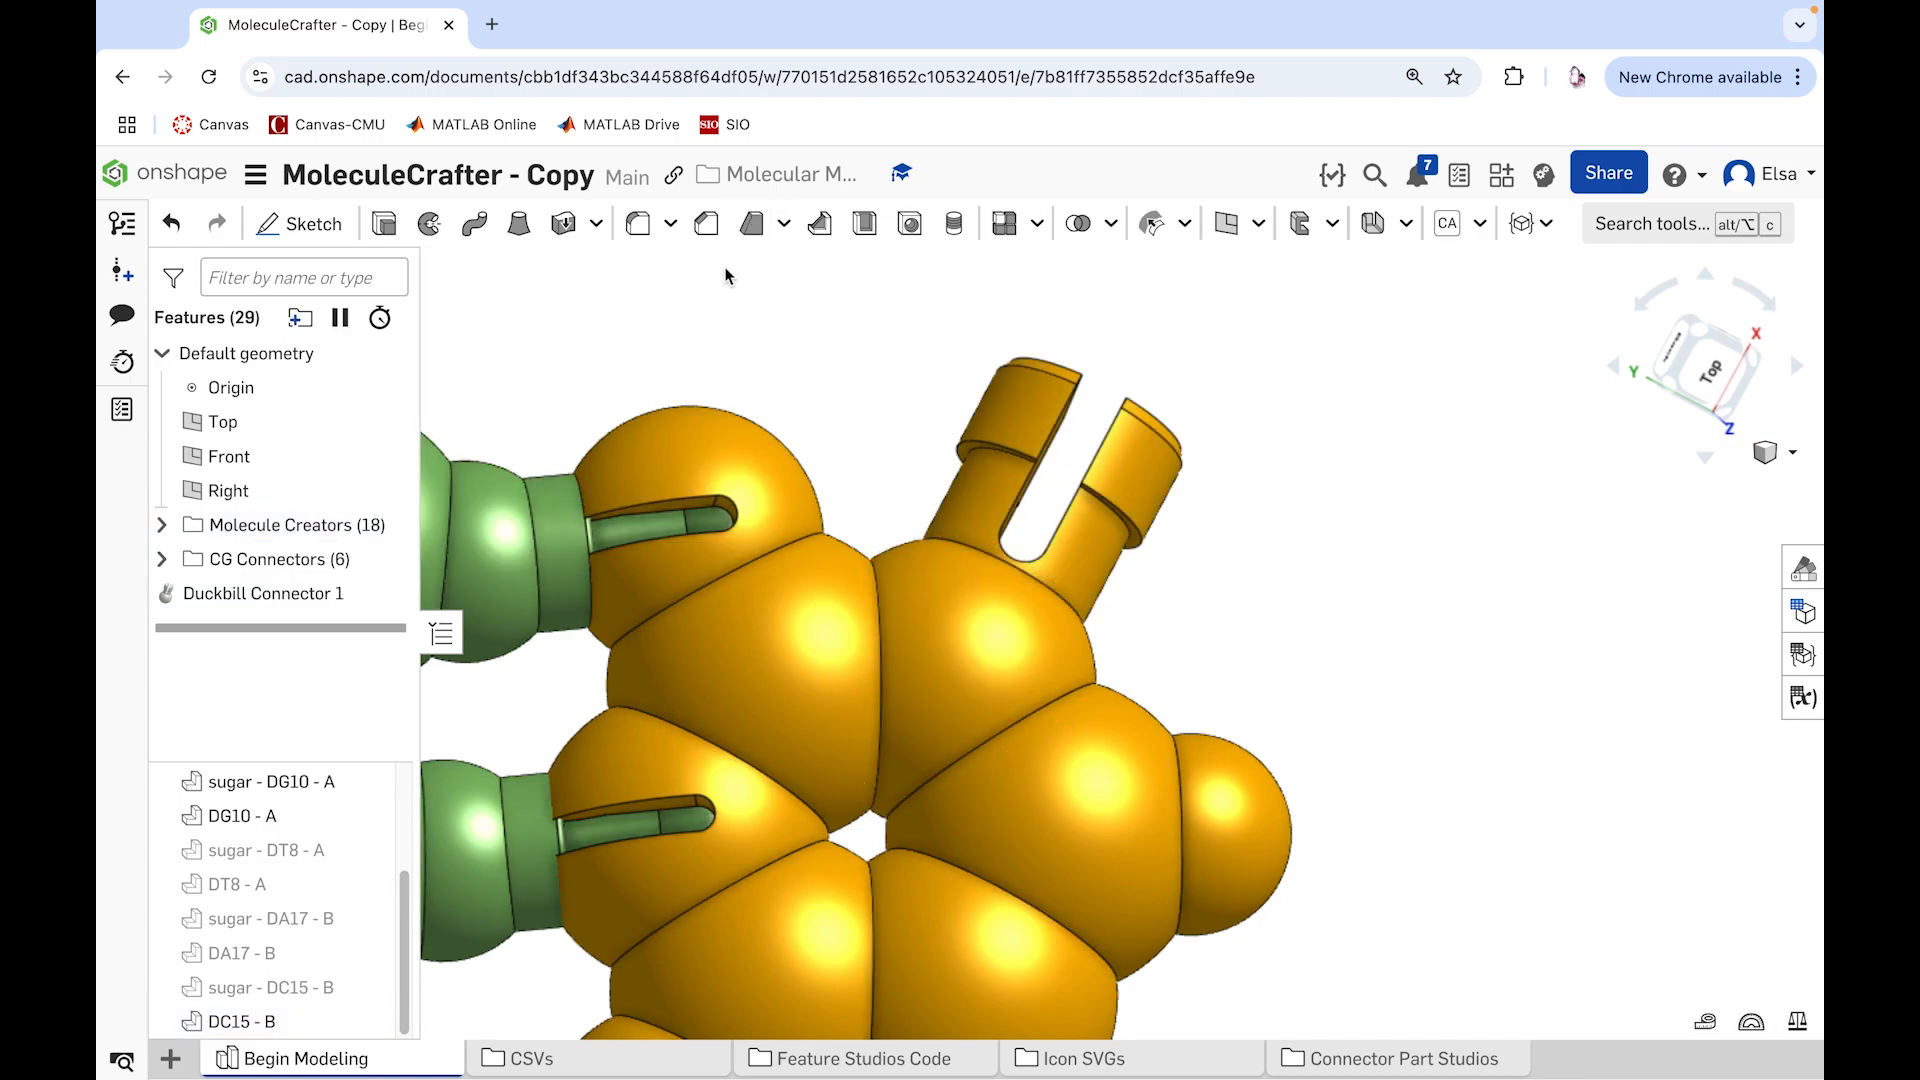
# Step: Set up a Duckbill Connector from DG10 - A's ring atom nearest the sugar, aligned to the adjoining sugar atom and joined to DG10 - A
pyautogui.scroll(-10, 874, 452)
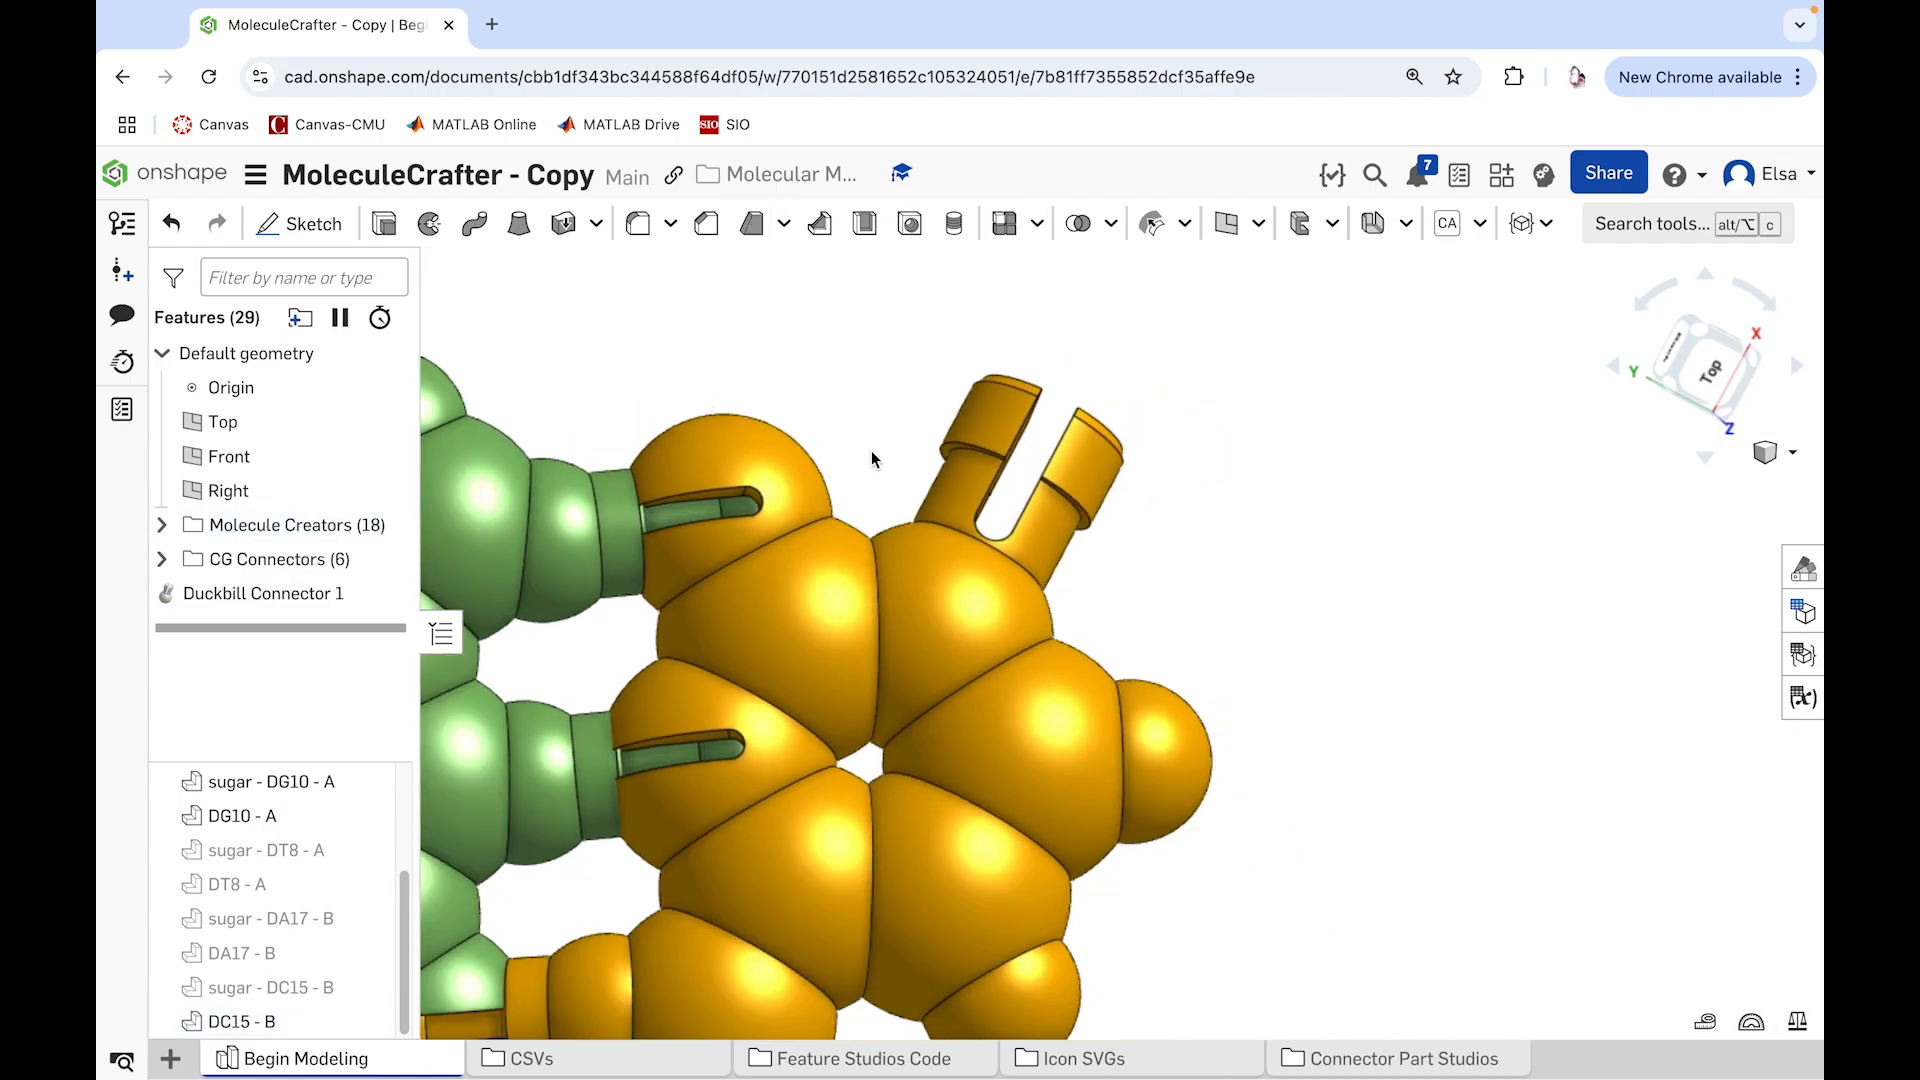
pyautogui.moveTo(959, 494); pyautogui.dragTo(1042, 548, button='right')
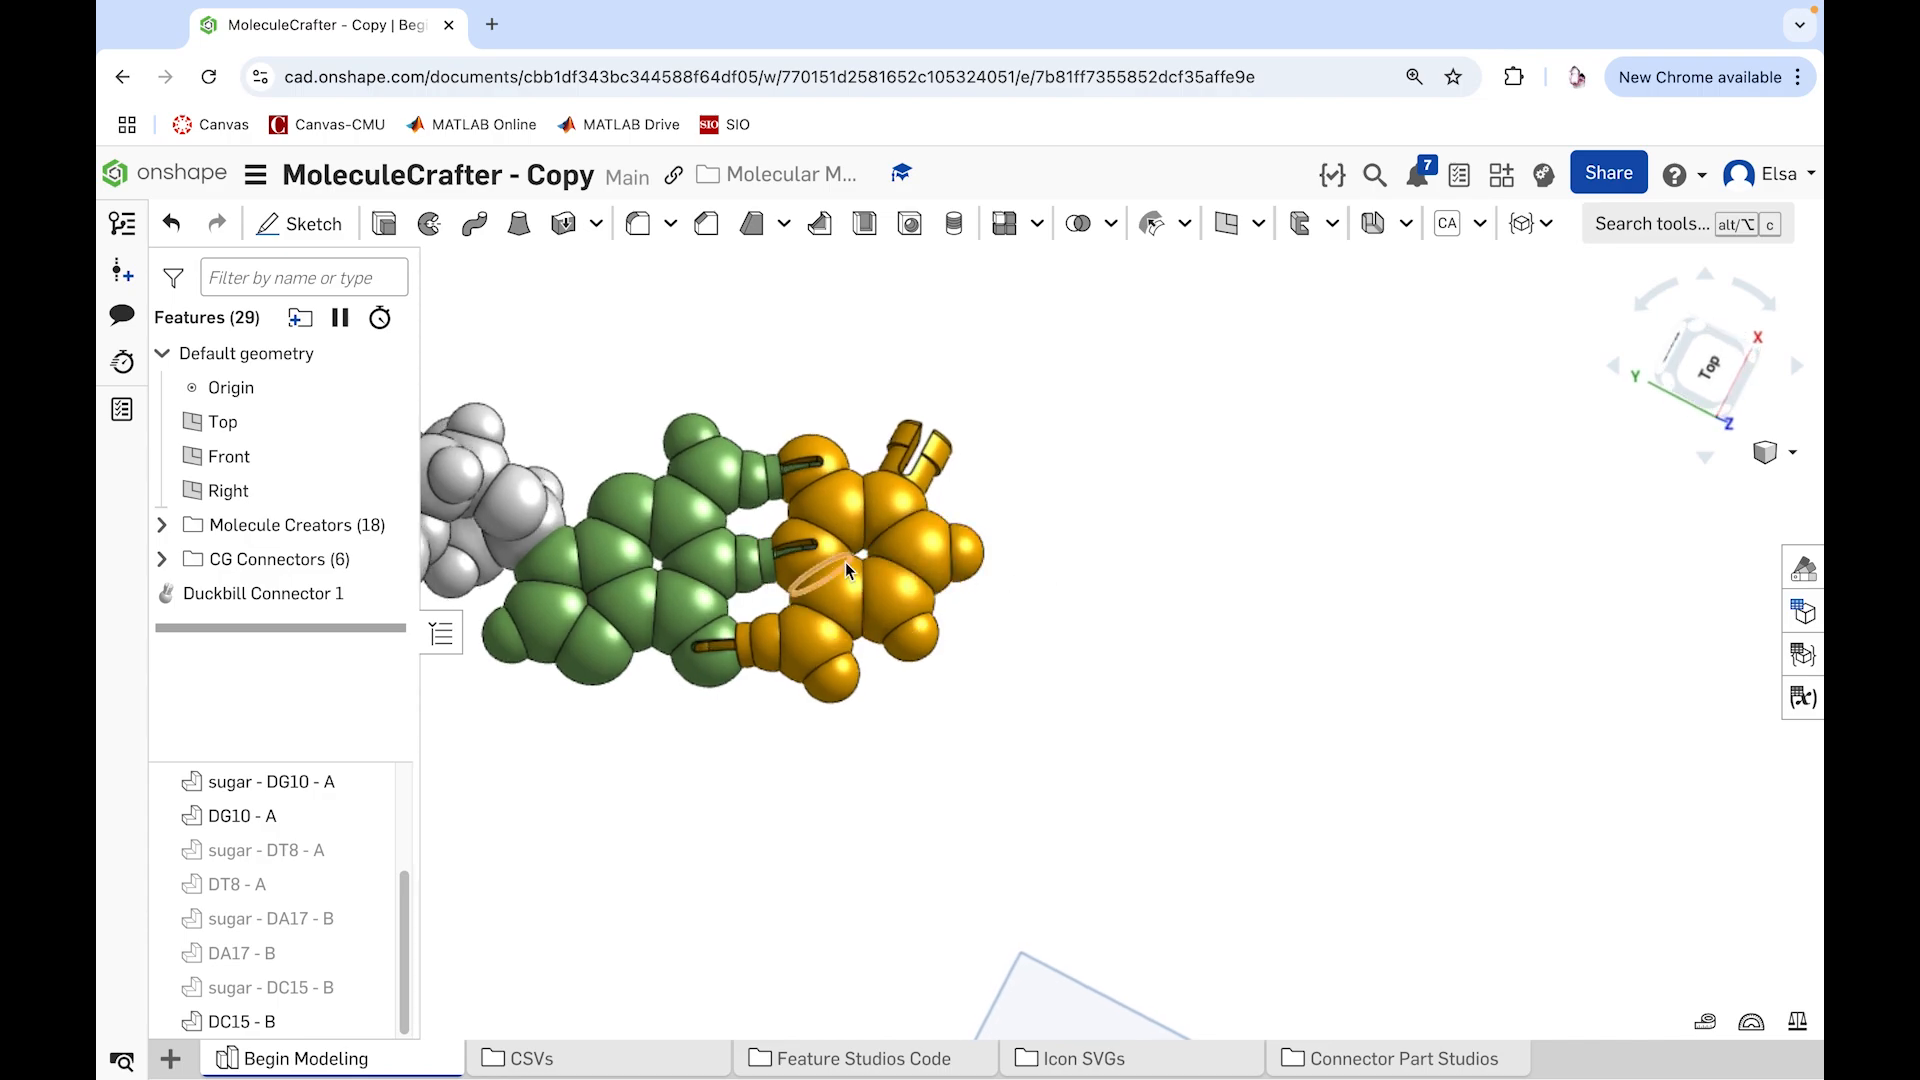
pyautogui.click(1529, 223)
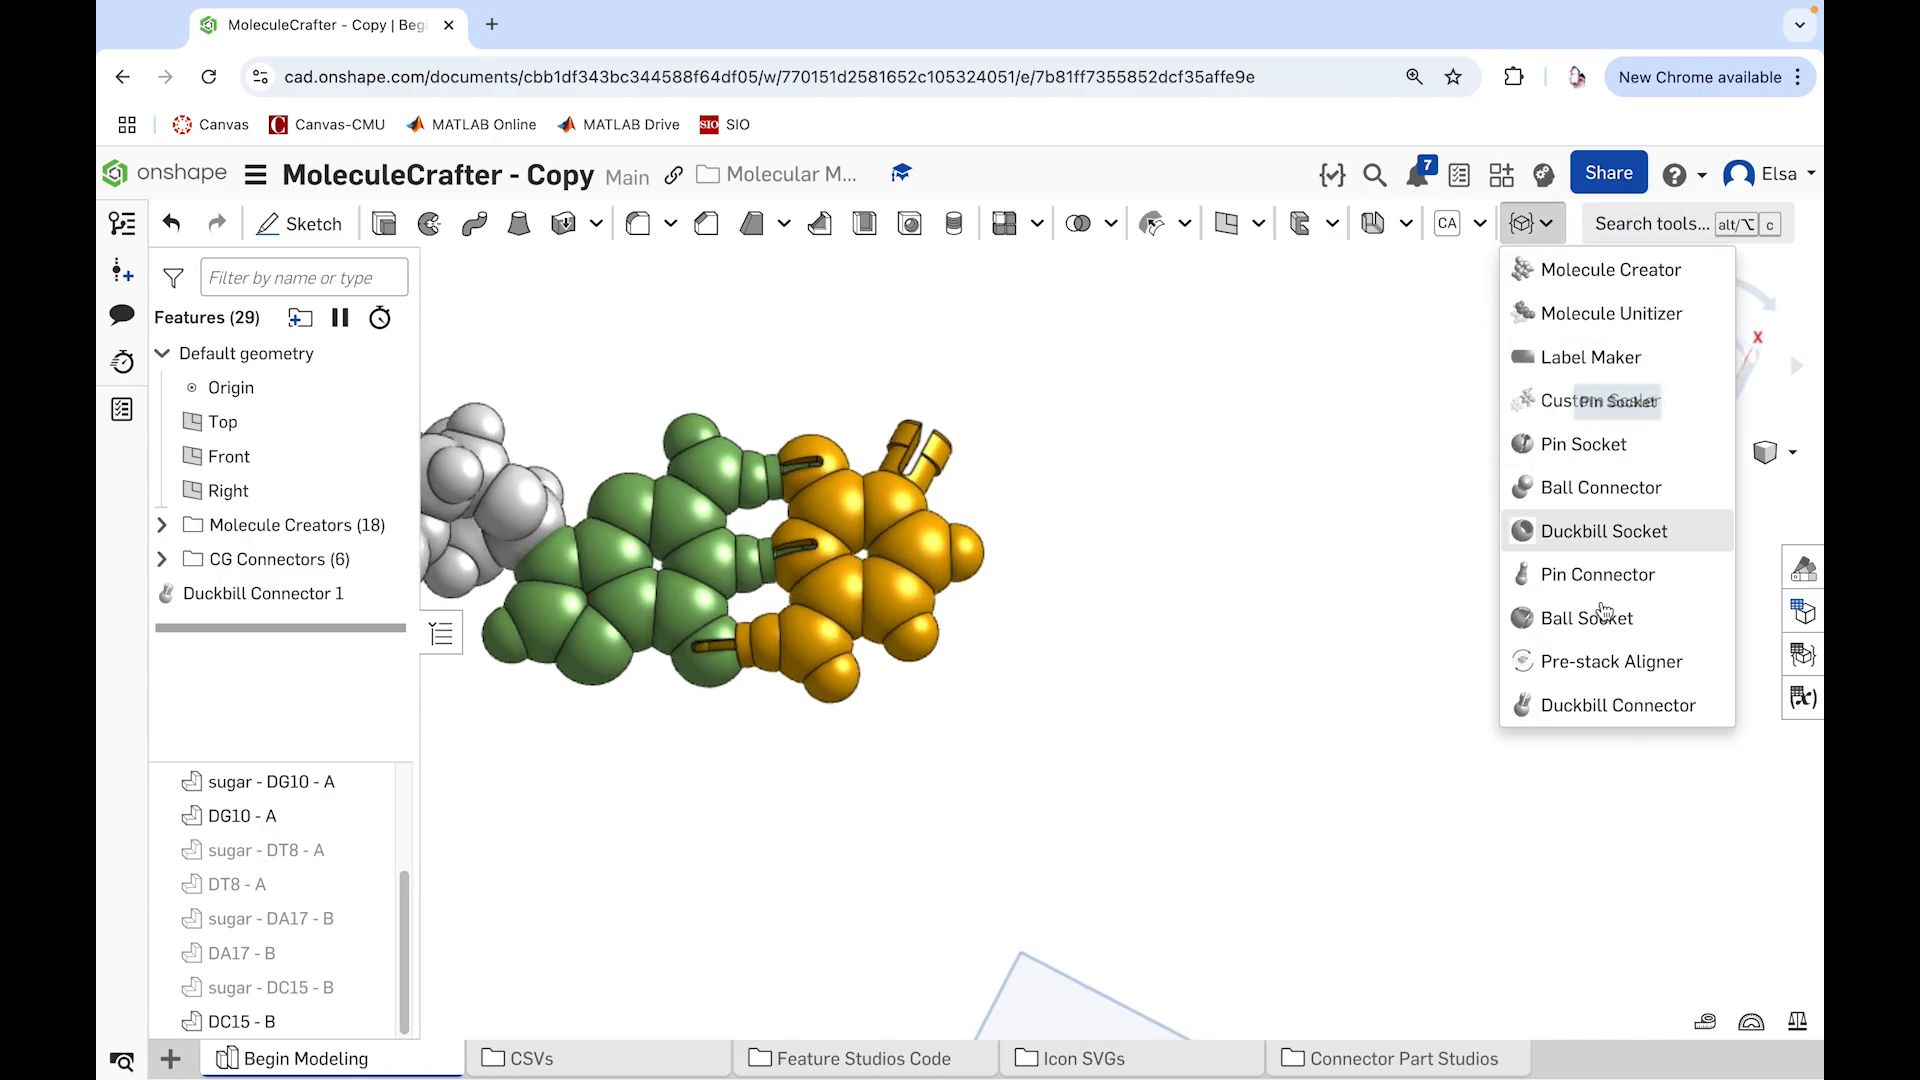
pyautogui.click(1588, 705)
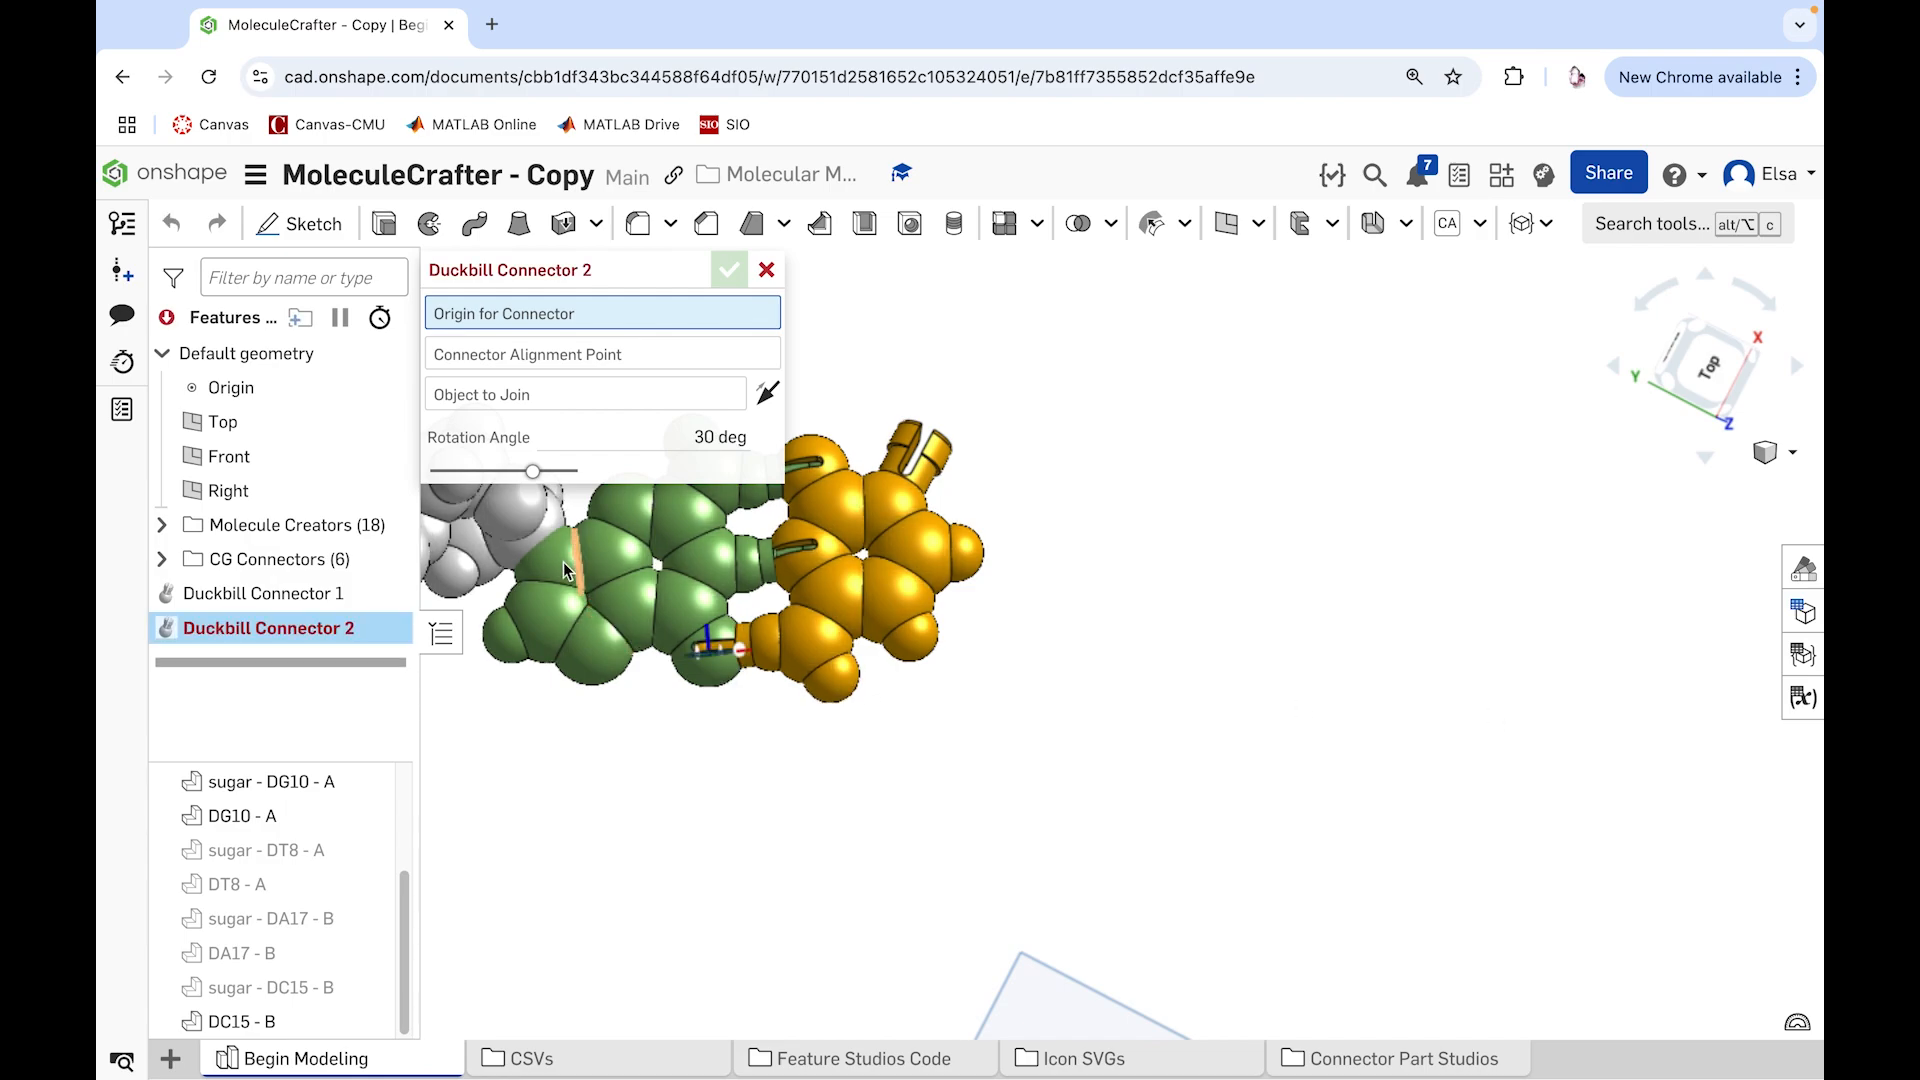
pyautogui.scroll(5, 526, 528)
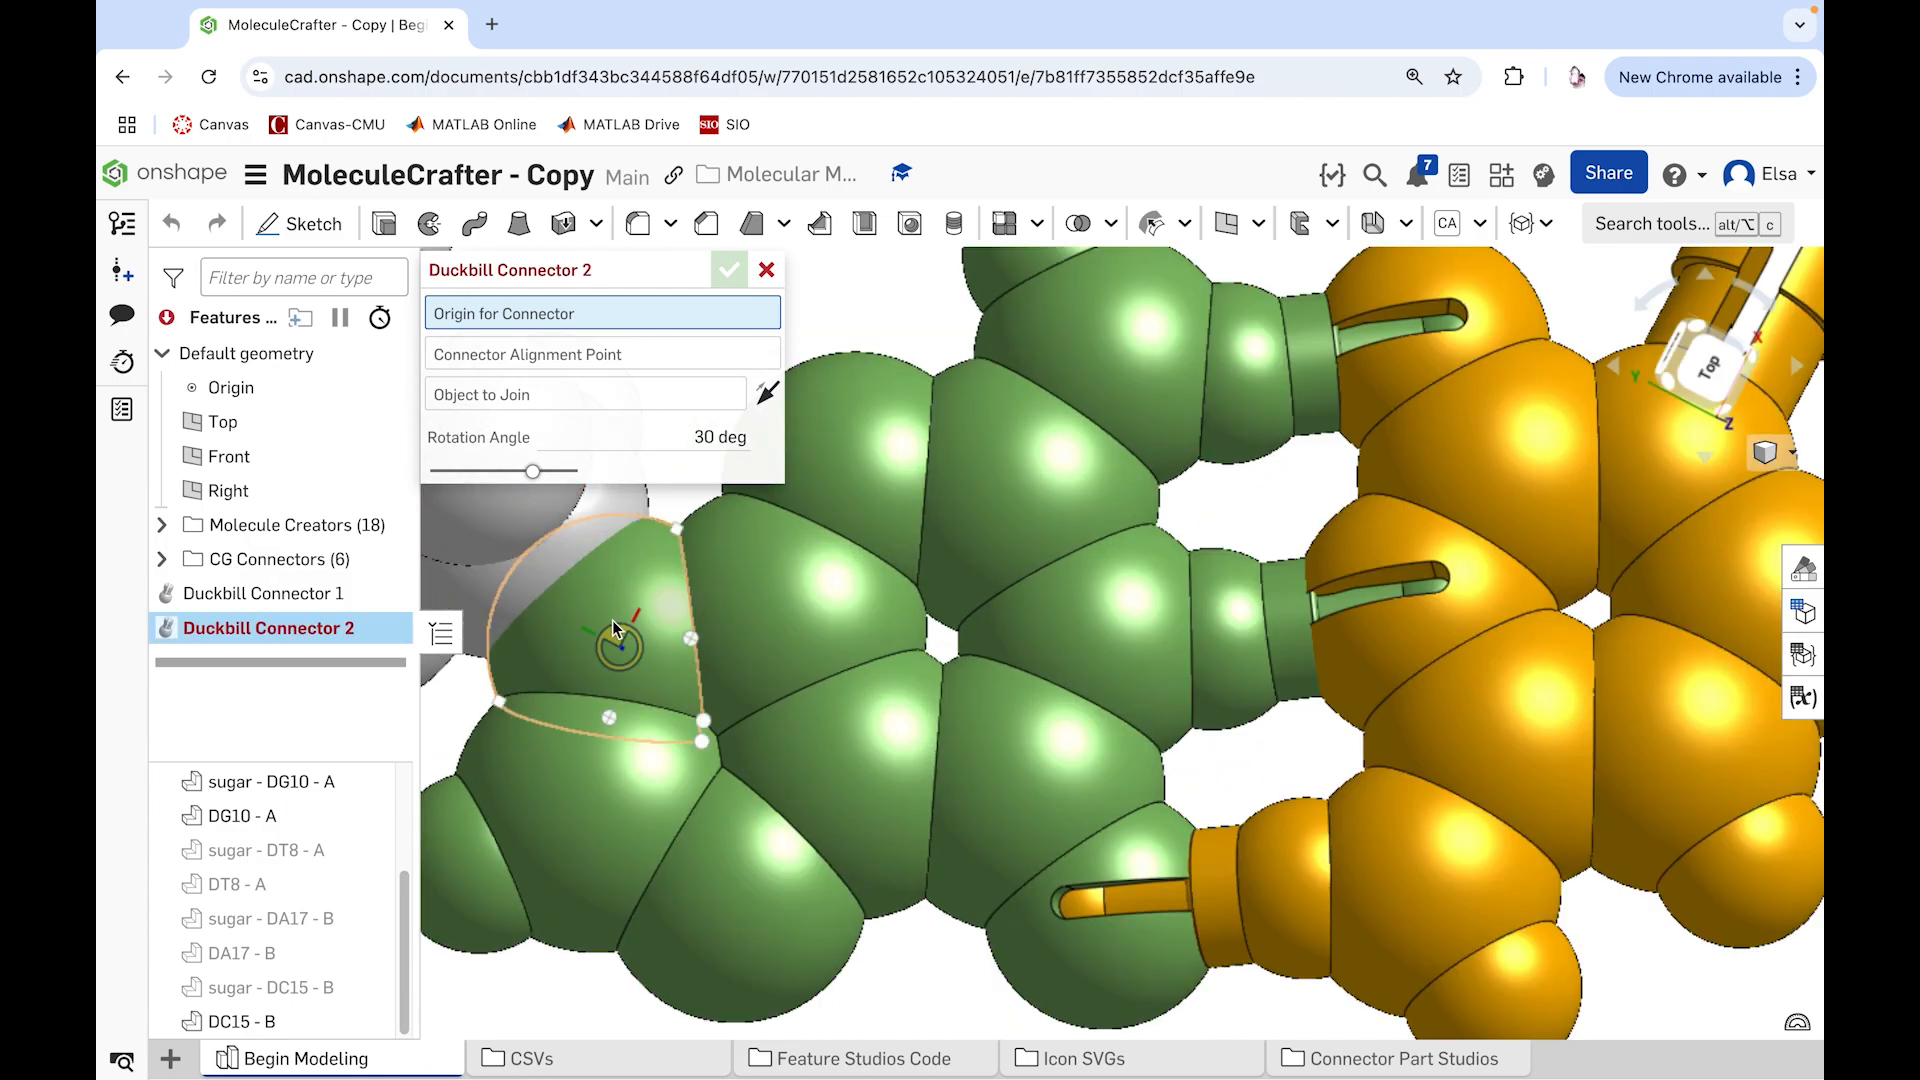
pyautogui.click(613, 629)
pyautogui.moveTo(613, 629); pyautogui.dragTo(634, 580, button='right')
pyautogui.scroll(3, 634, 581)
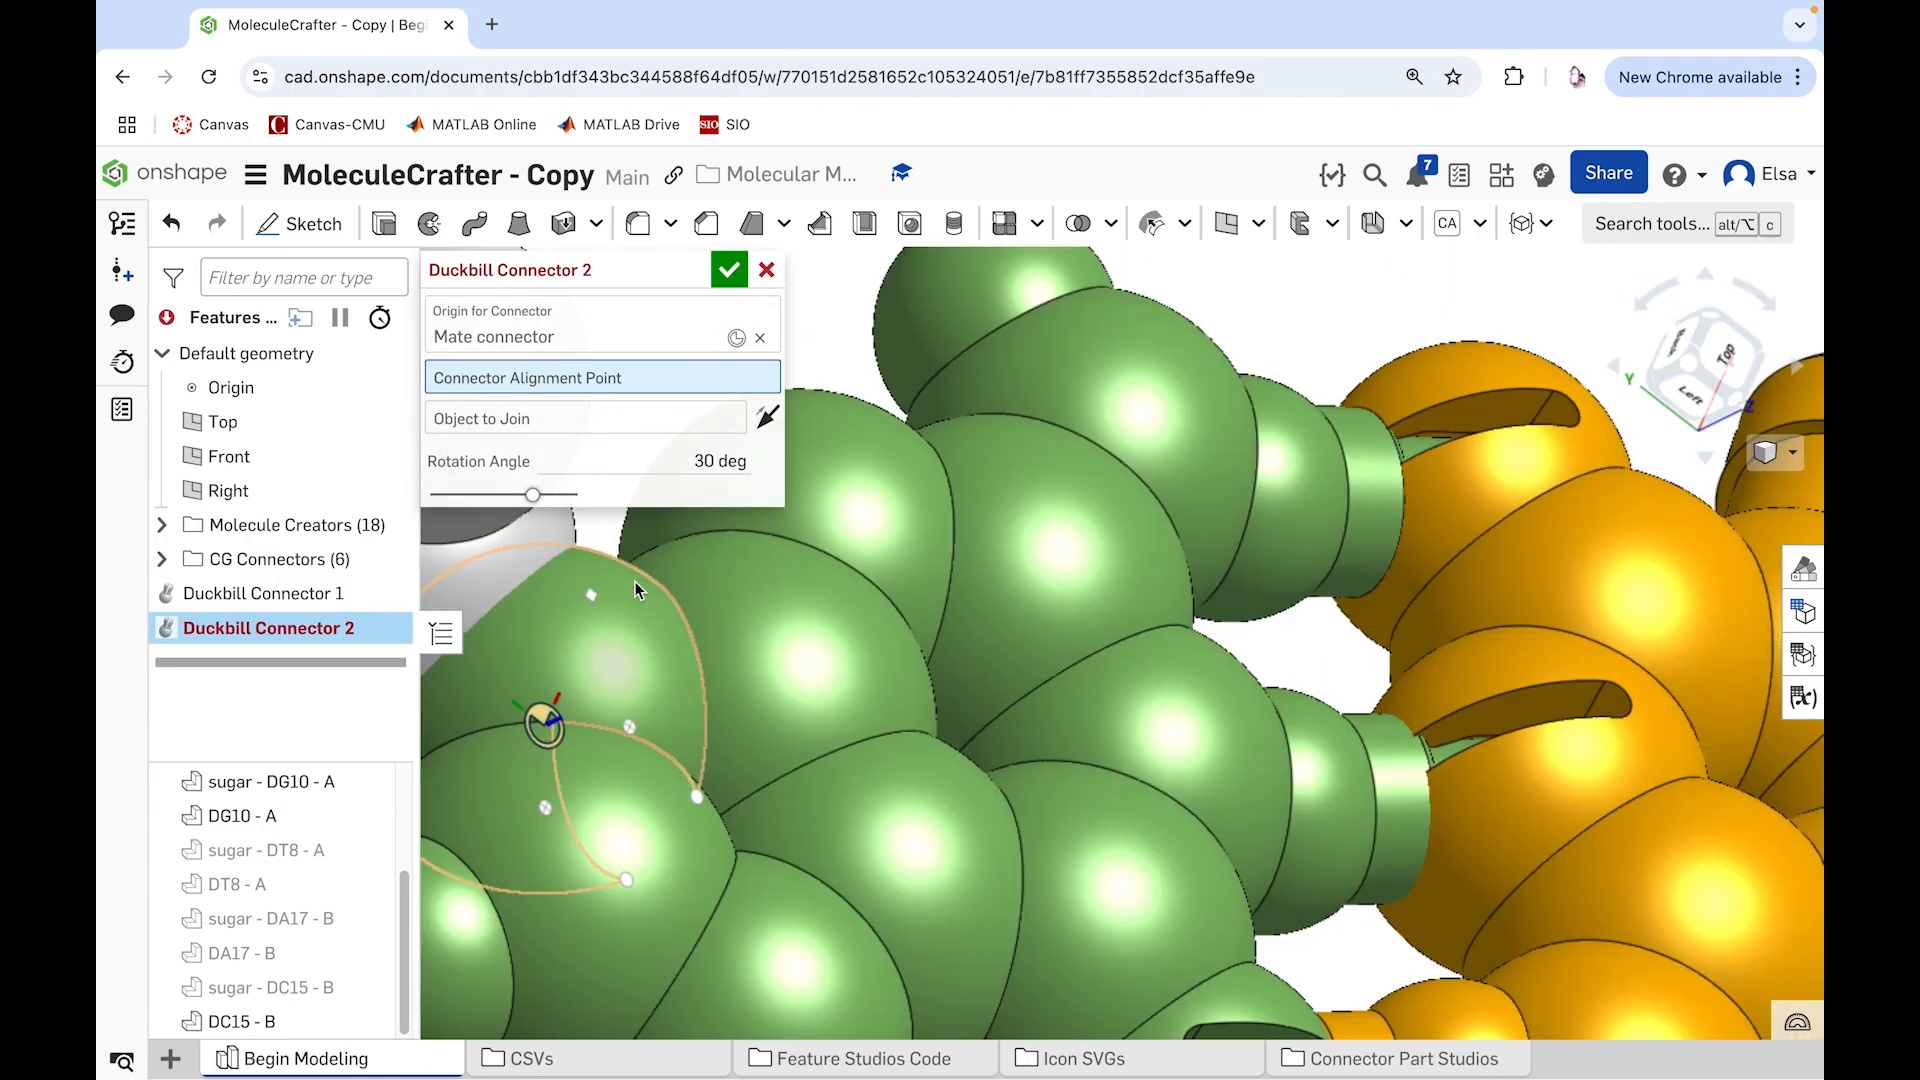
pyautogui.scroll(-5, 634, 580)
pyautogui.click(533, 568)
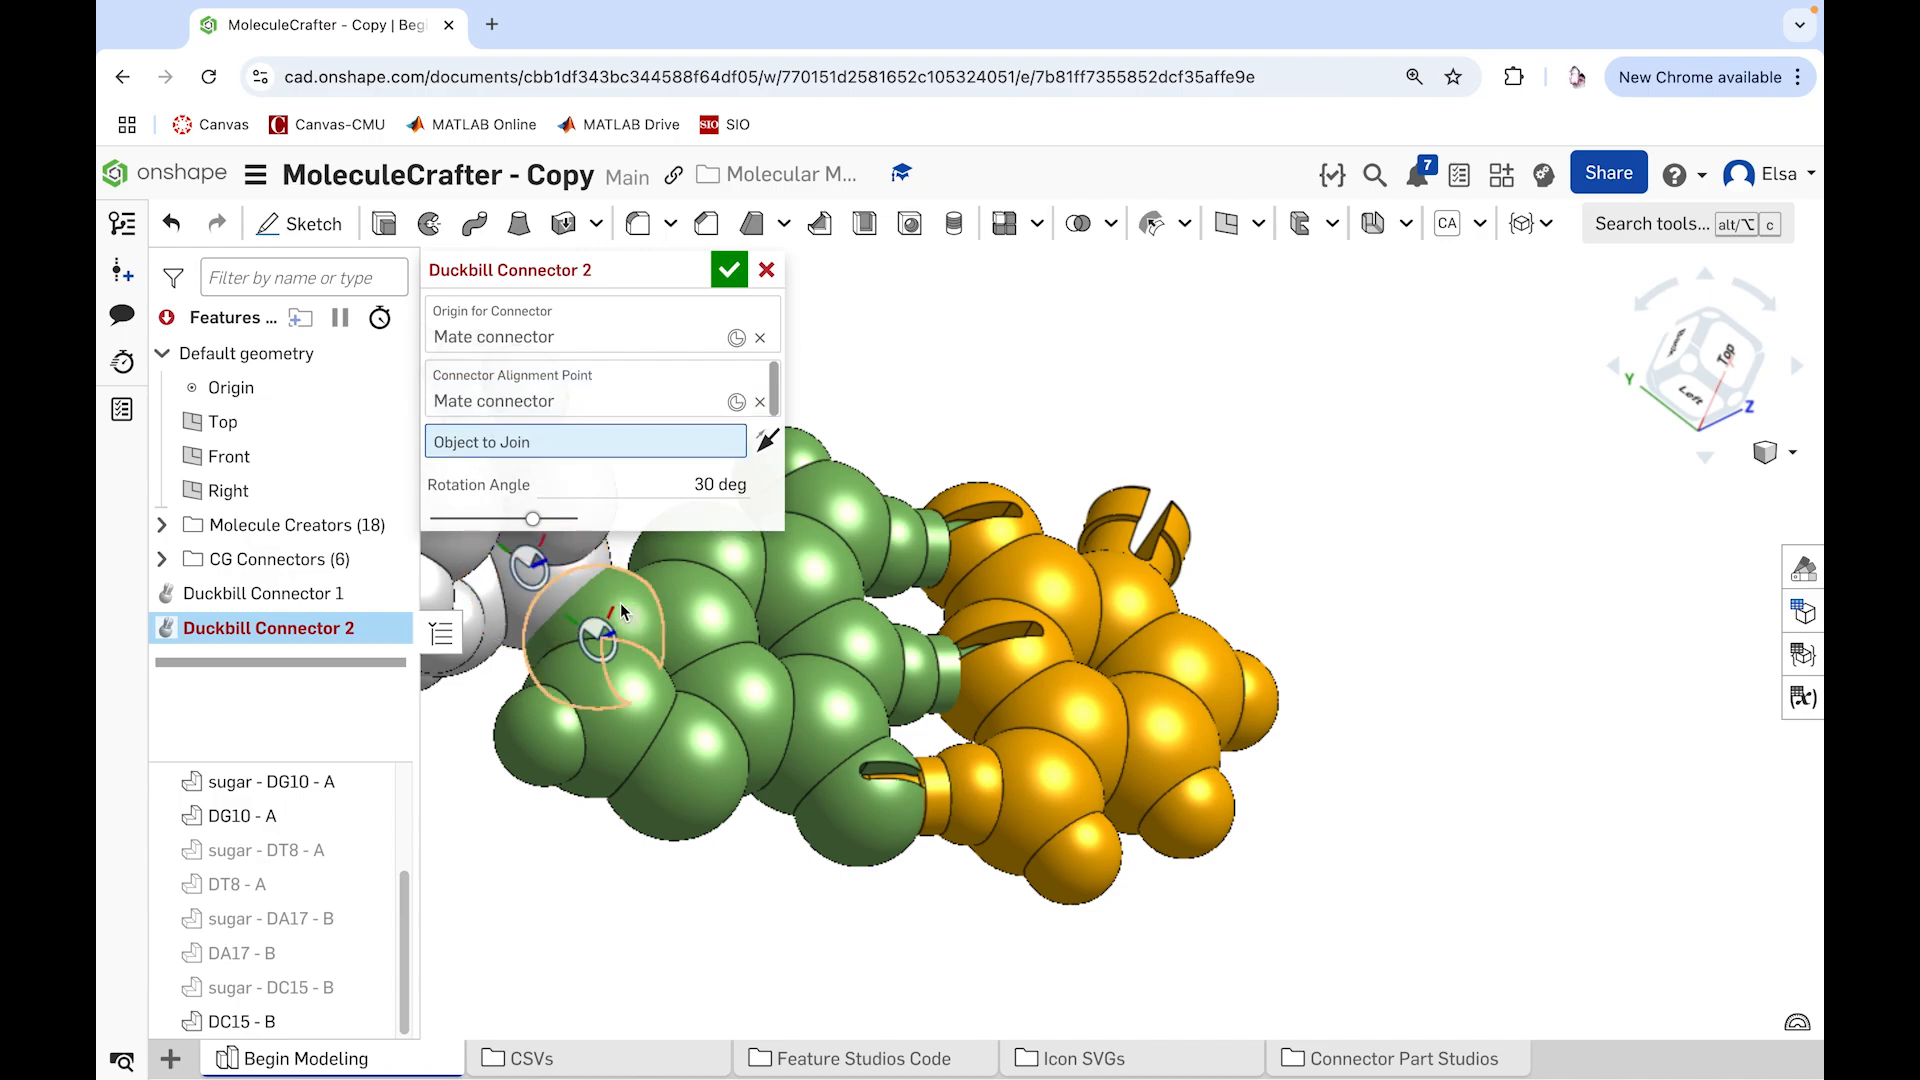
pyautogui.click(633, 610)
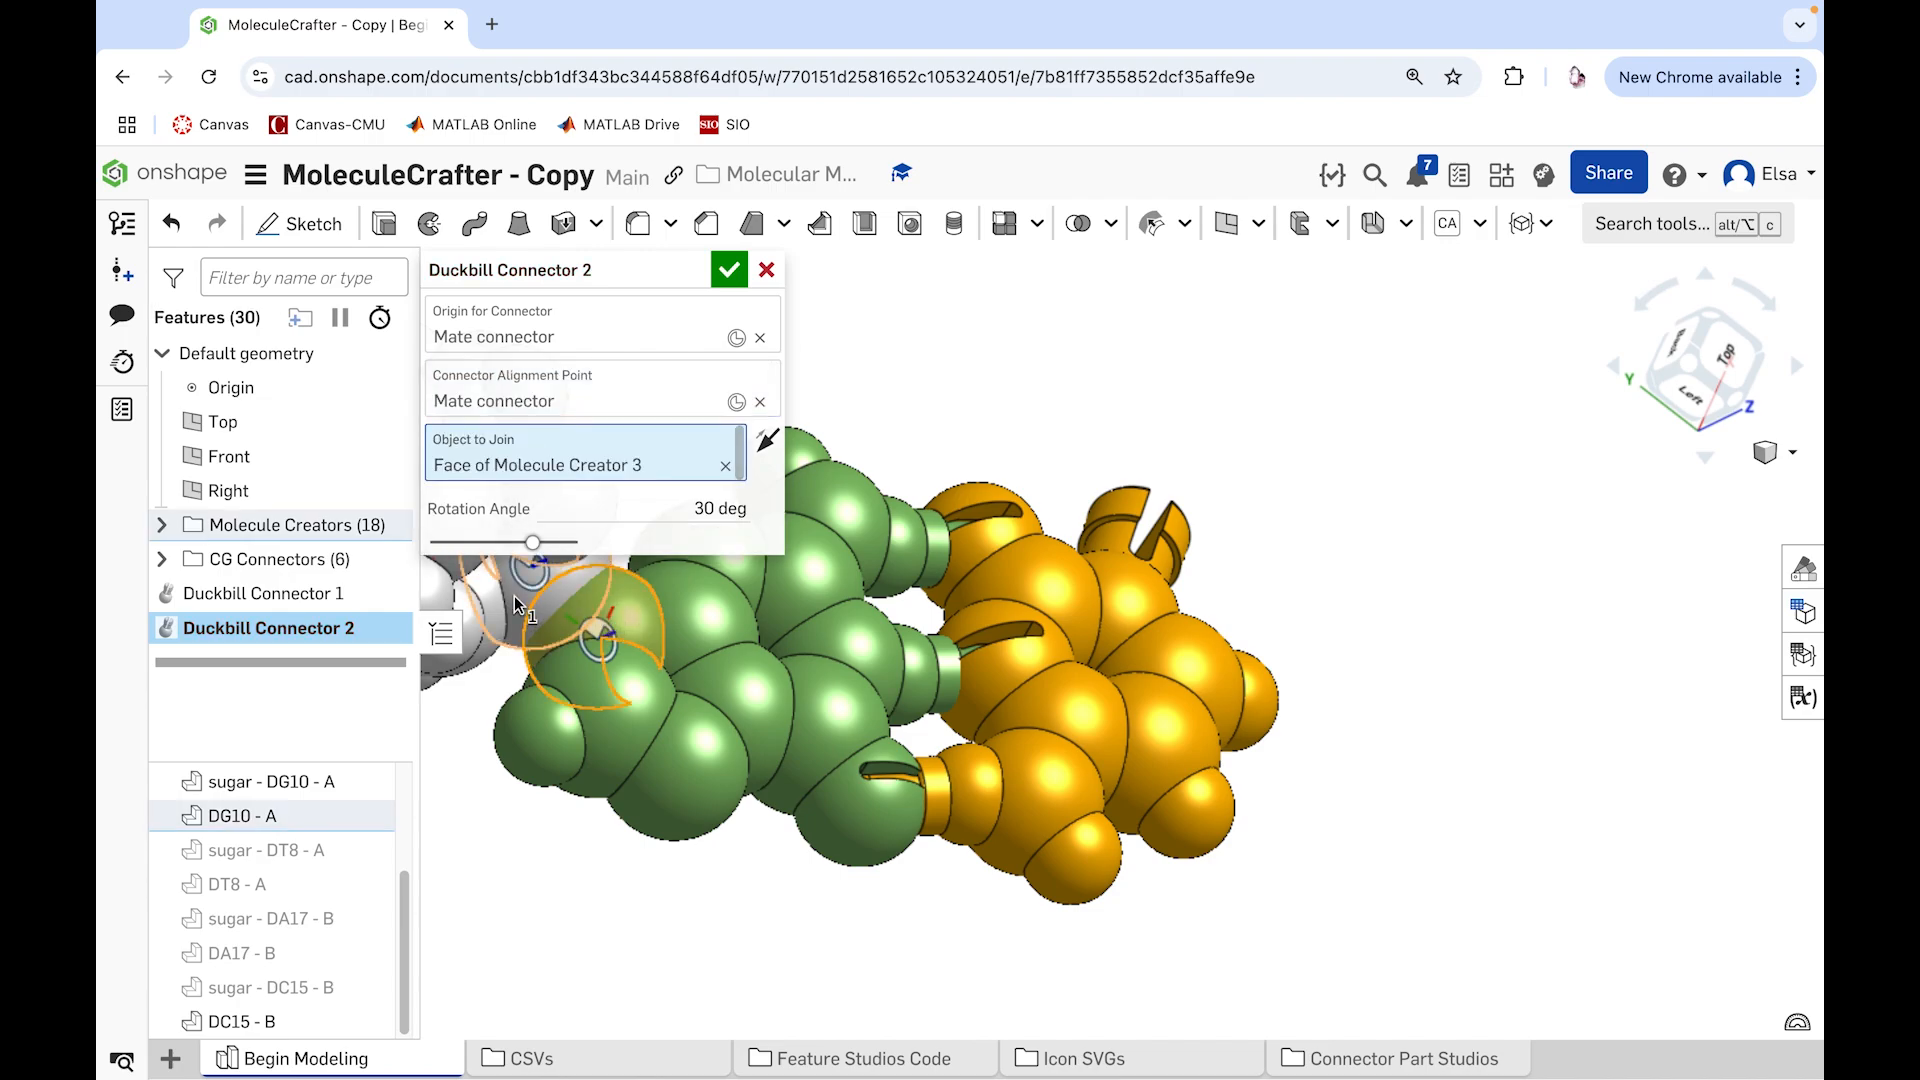
# Step: Hide sugar - DG10 - A and set the duckbill connector's rotation angle to -20 degrees, accepting the feature
pyautogui.scroll(2, 689, 851)
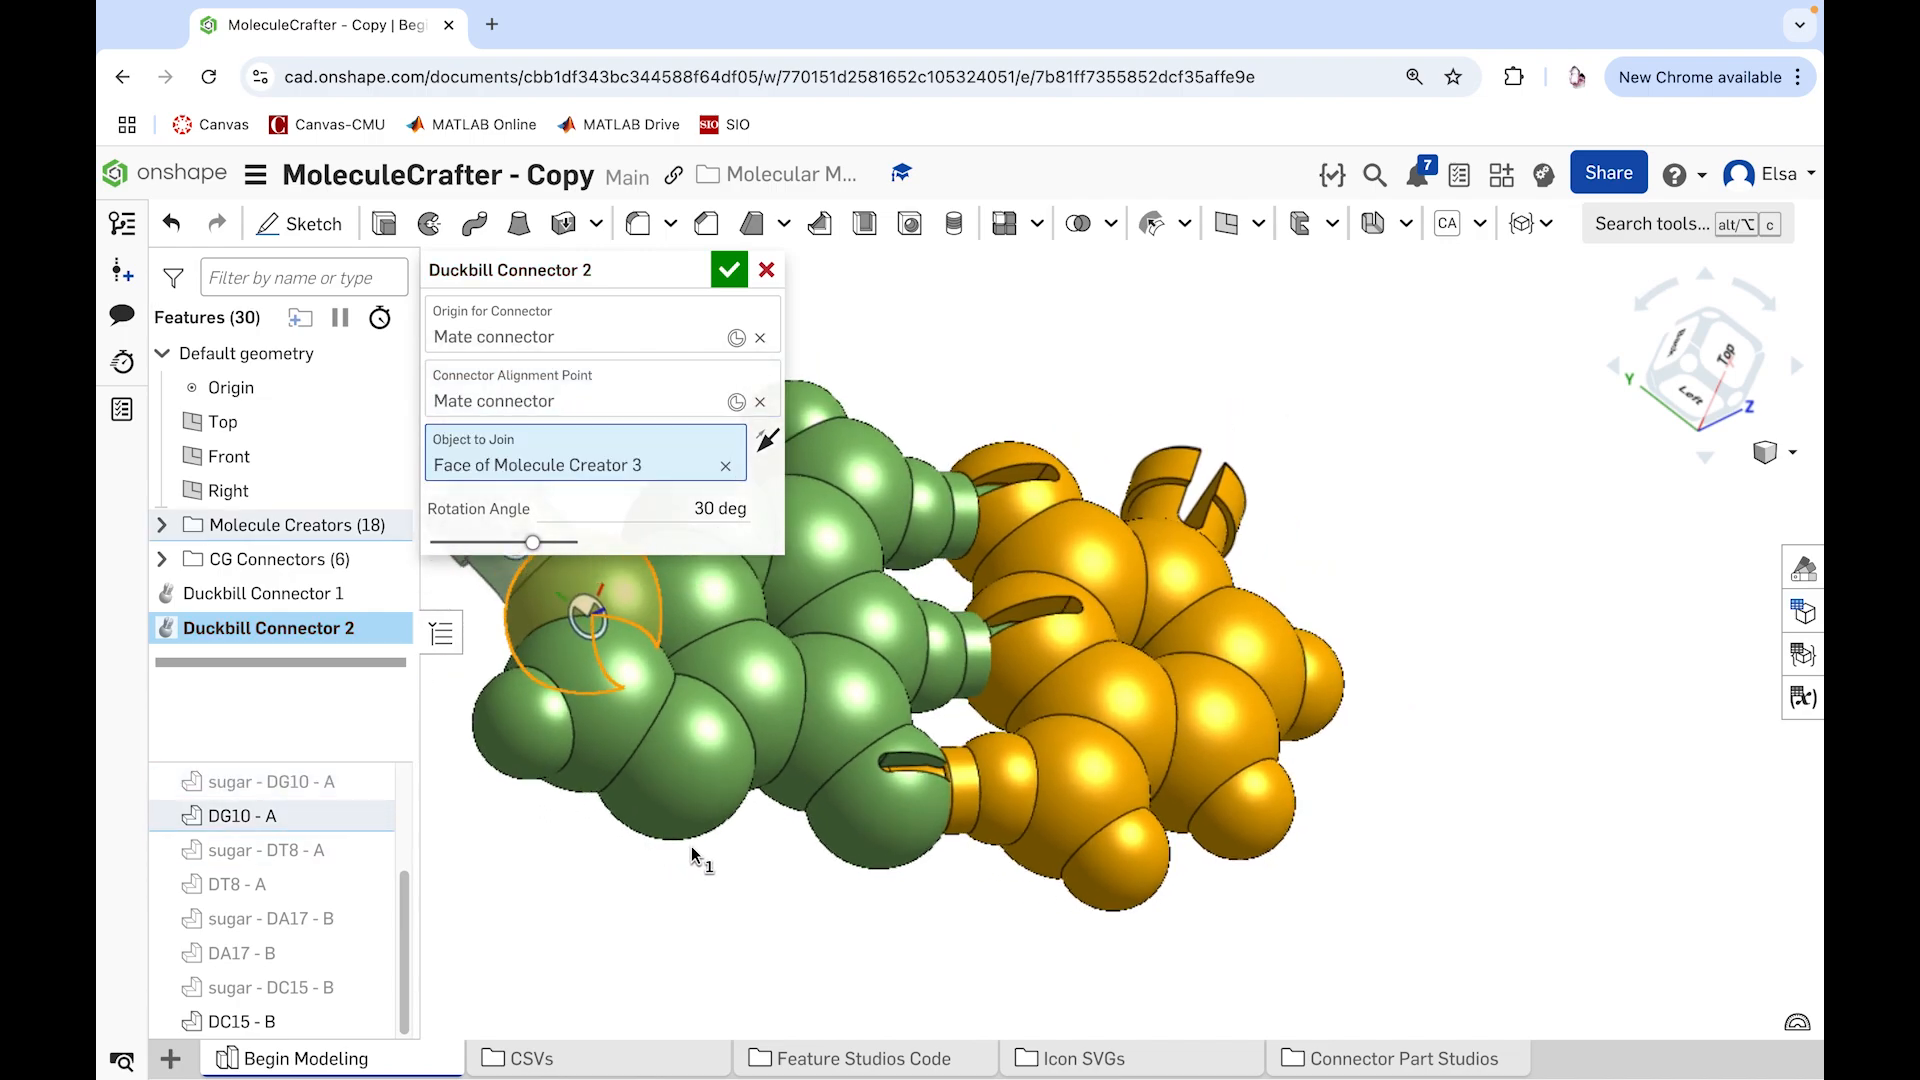
pyautogui.scroll(-4, 692, 852)
pyautogui.scroll(3, 602, 637)
pyautogui.moveTo(649, 628); pyautogui.dragTo(604, 668, button='right')
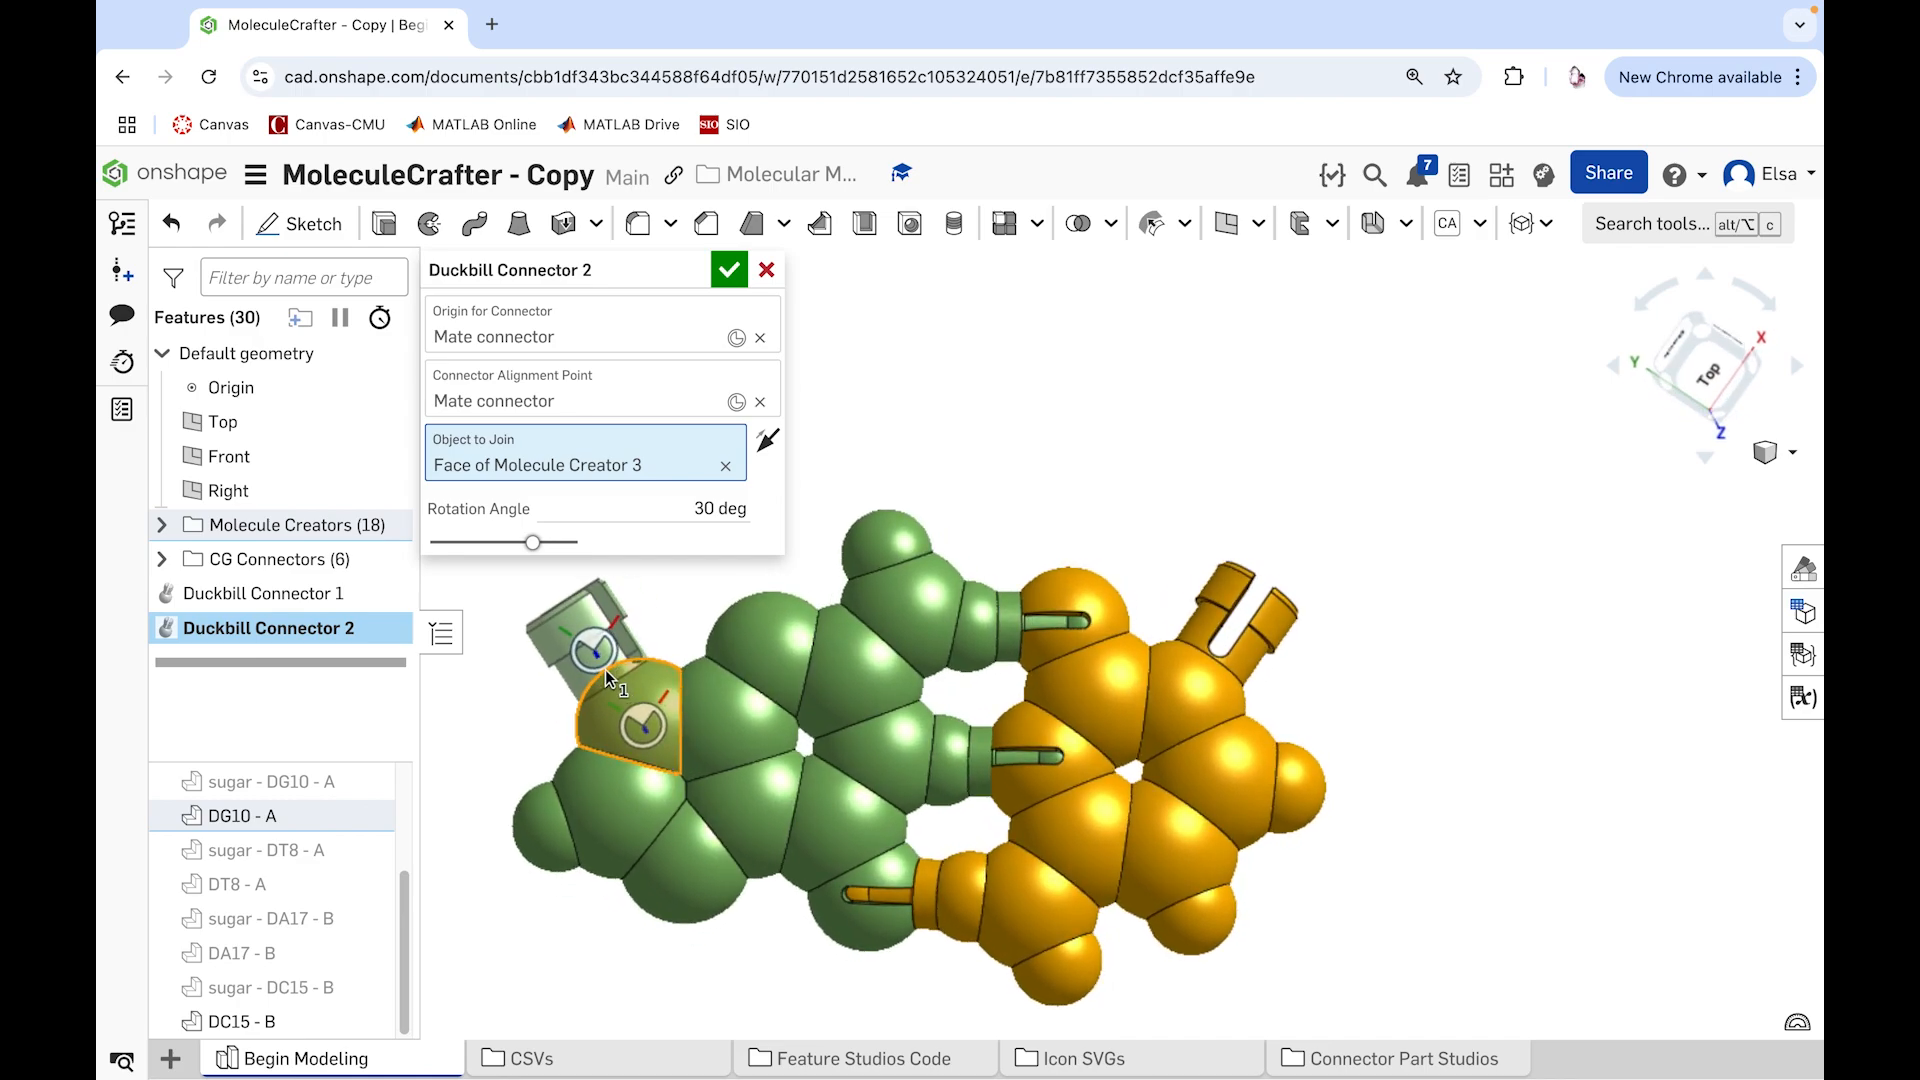
pyautogui.click(679, 507)
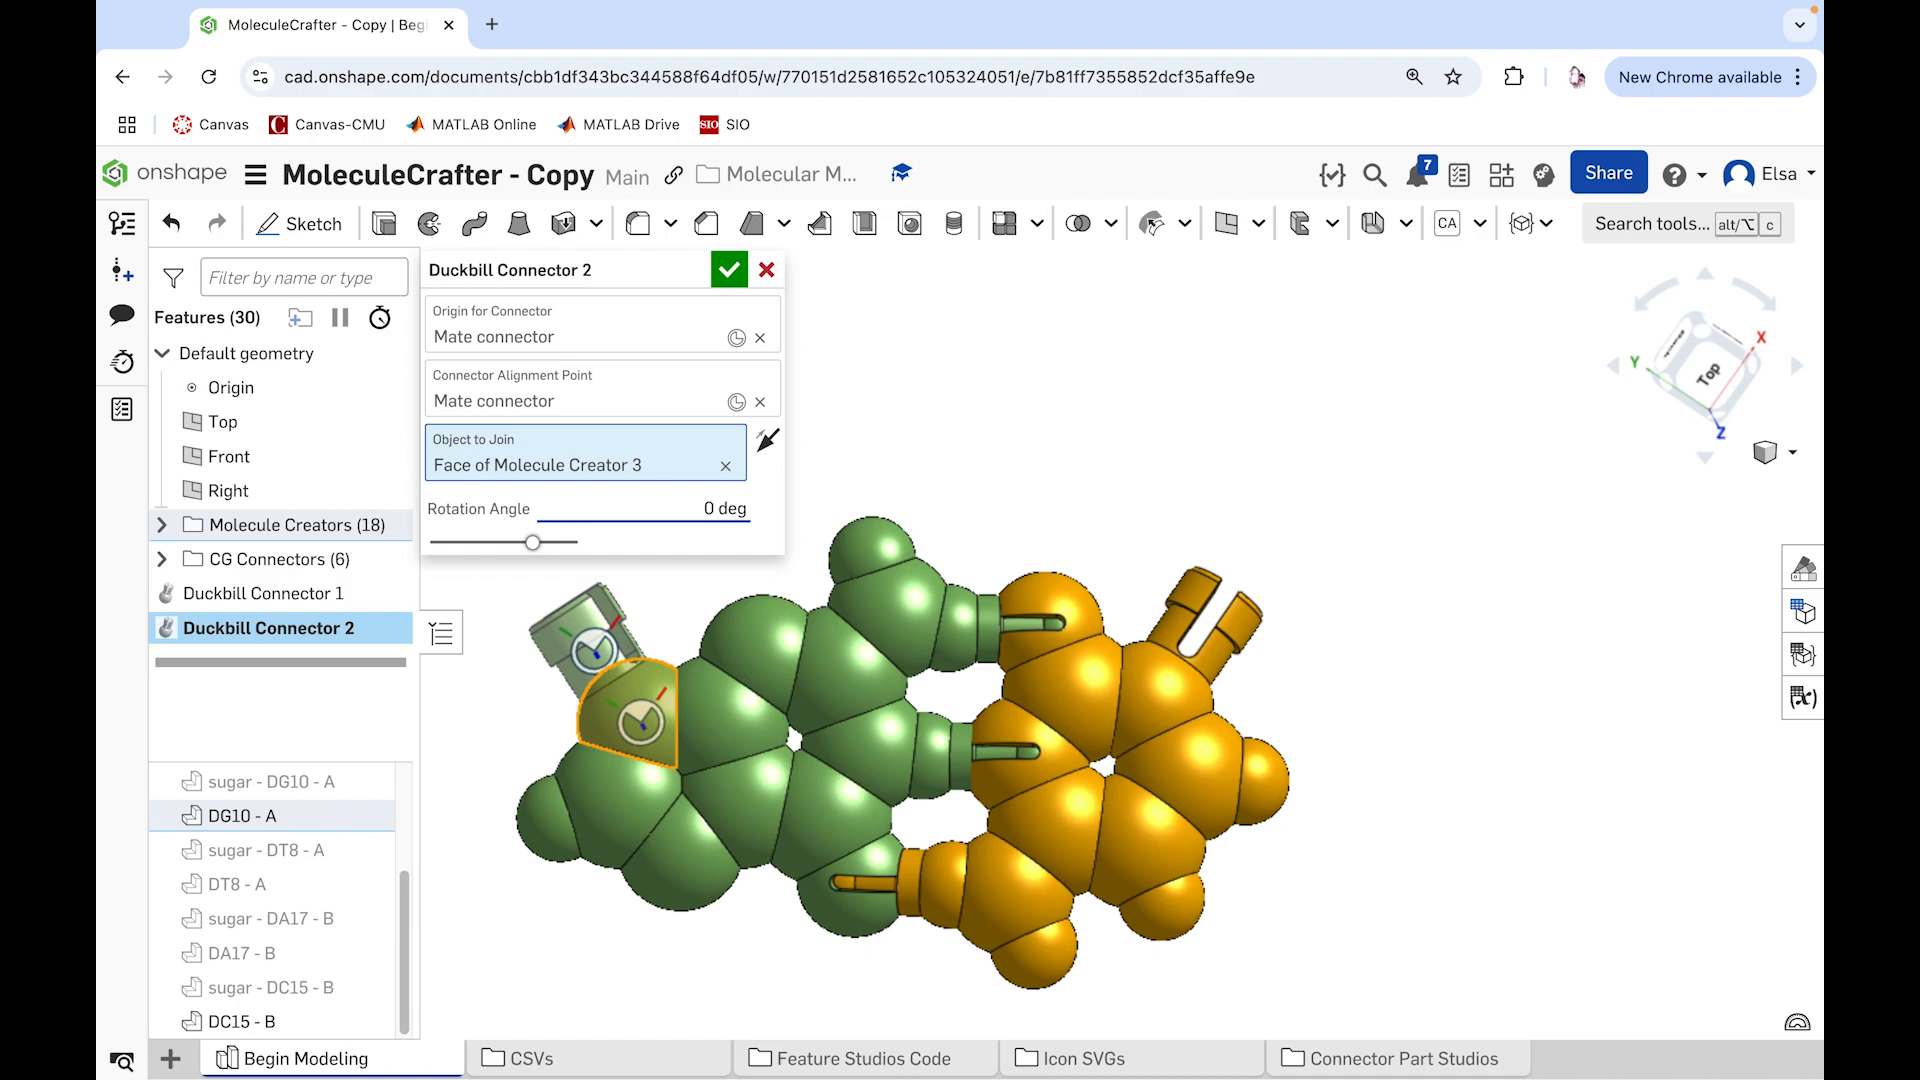
pyautogui.hotkey('ctrl', 'a')
pyautogui.write('-2')
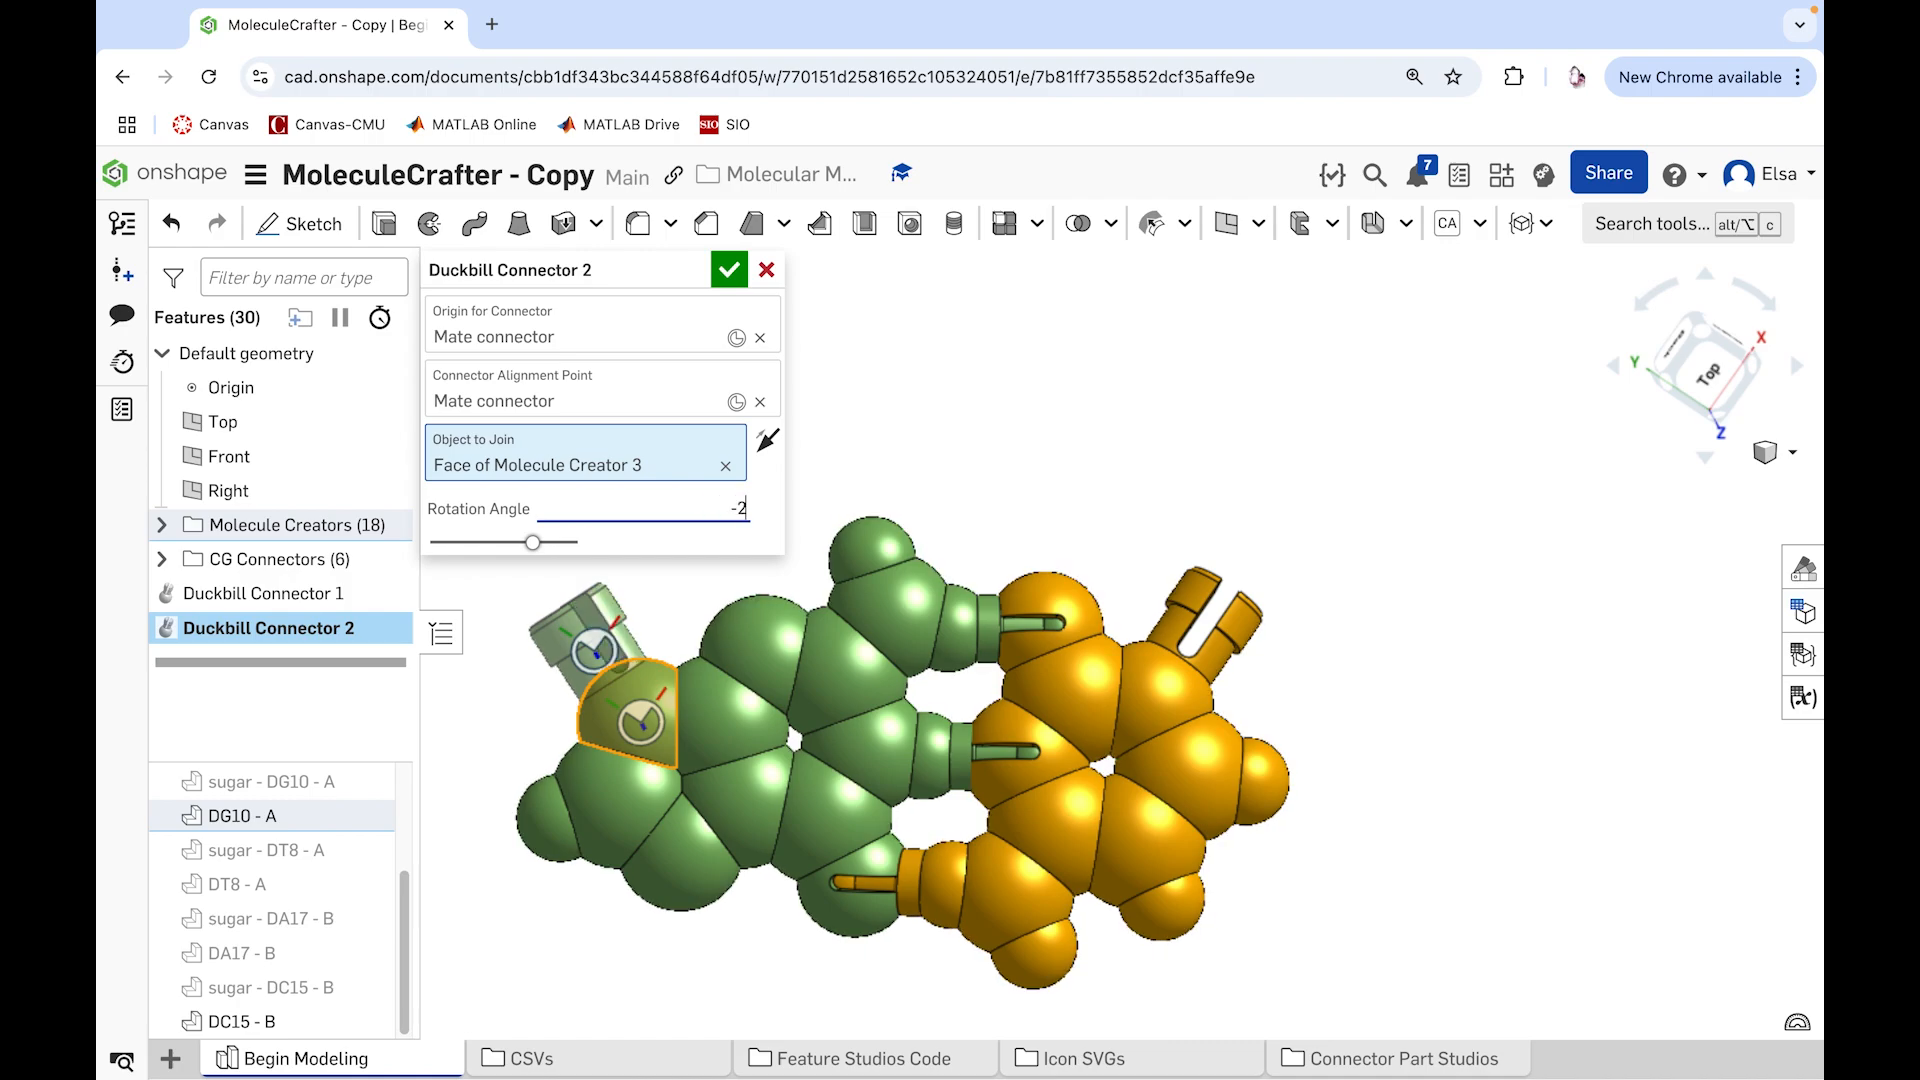
pyautogui.write('0')
pyautogui.press('Return')
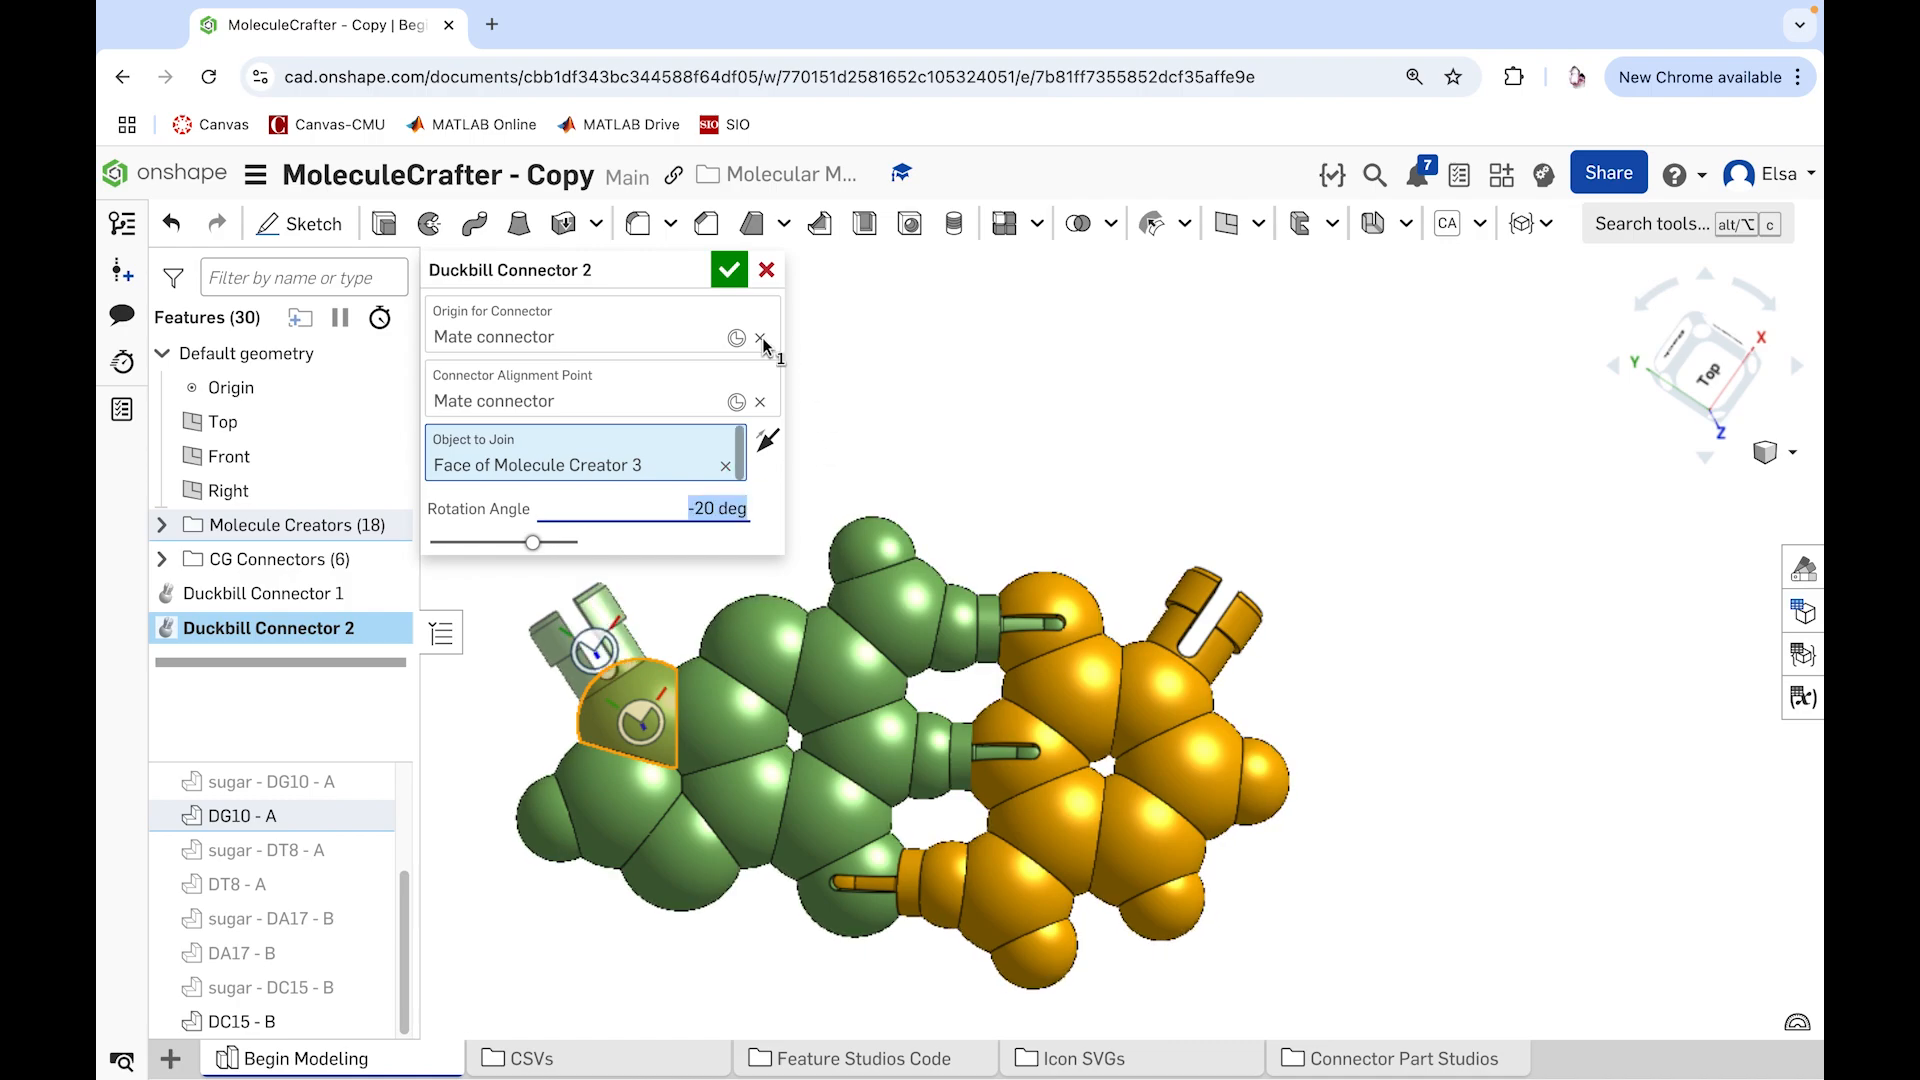
pyautogui.click(722, 271)
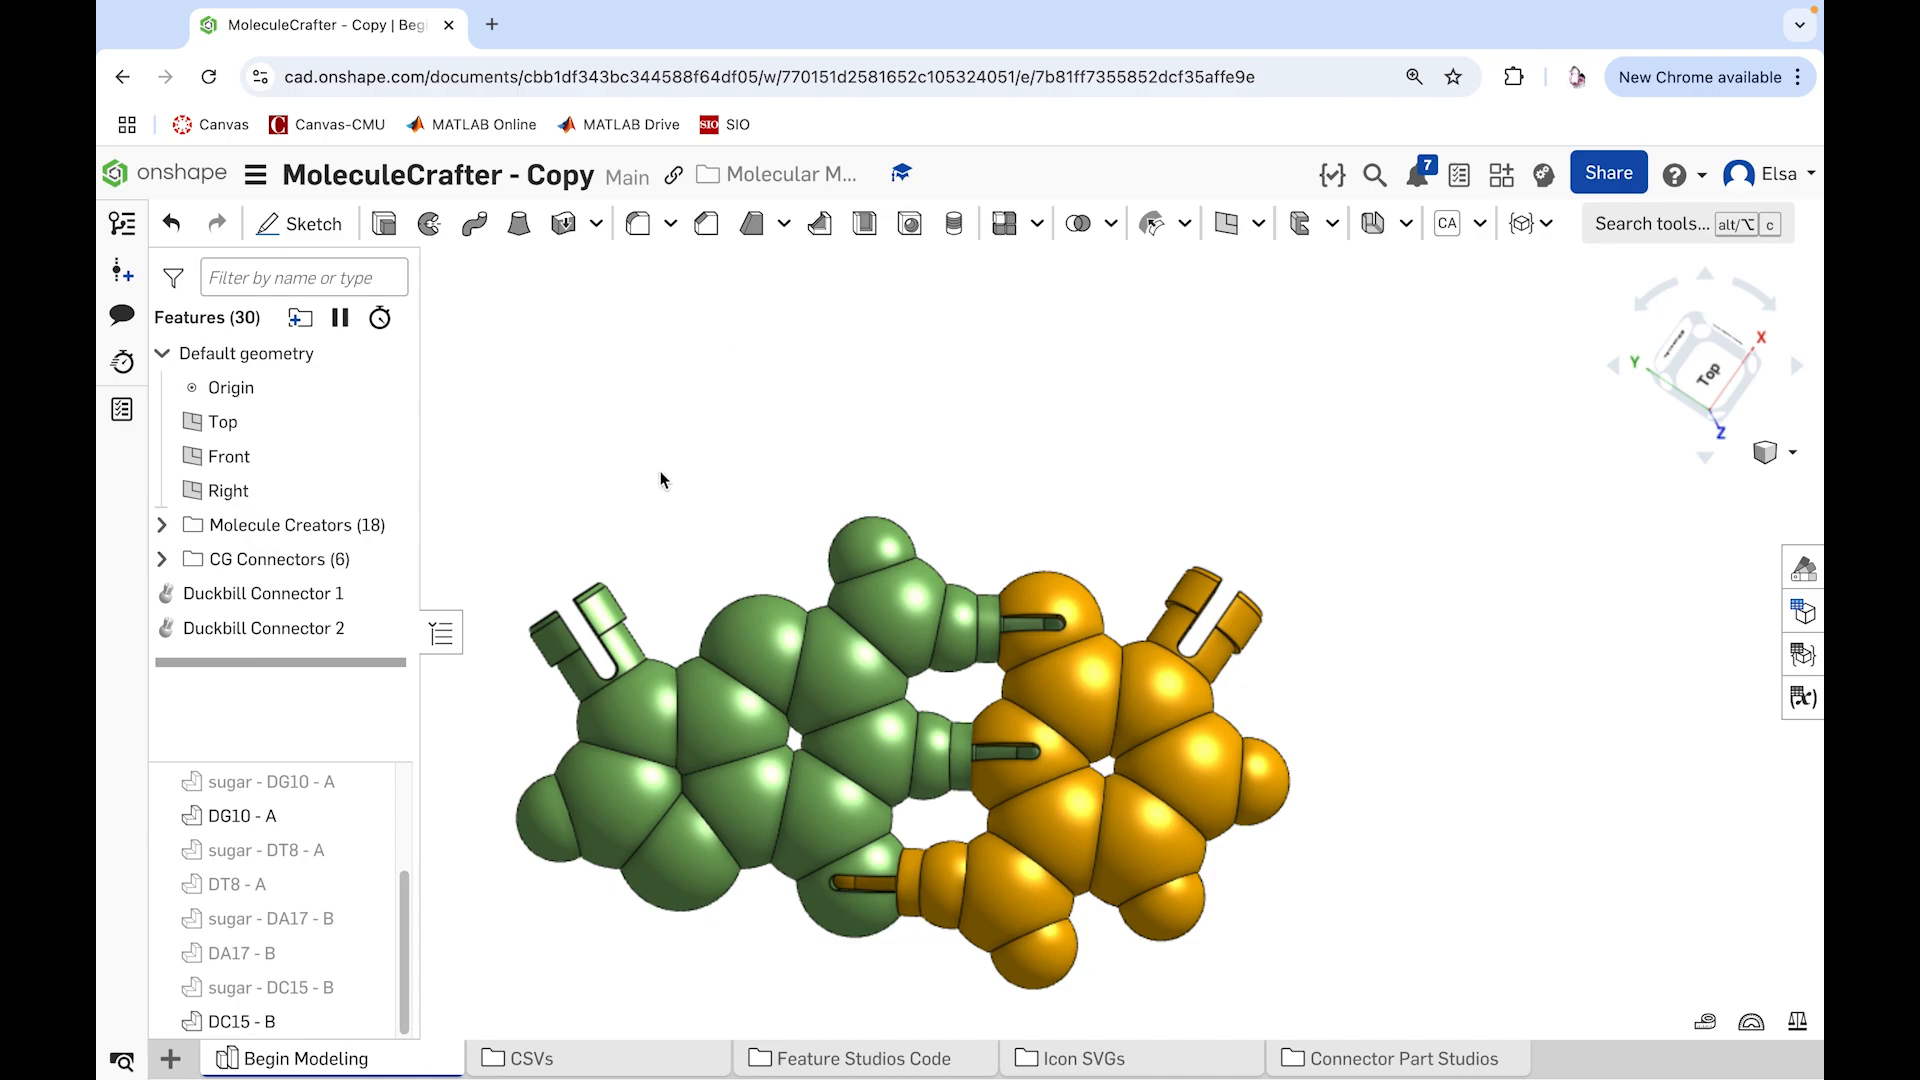
# Step: Show sugar - DG10 - A and examine where it meets the DG10 - A base
pyautogui.scroll(-4, 660, 471)
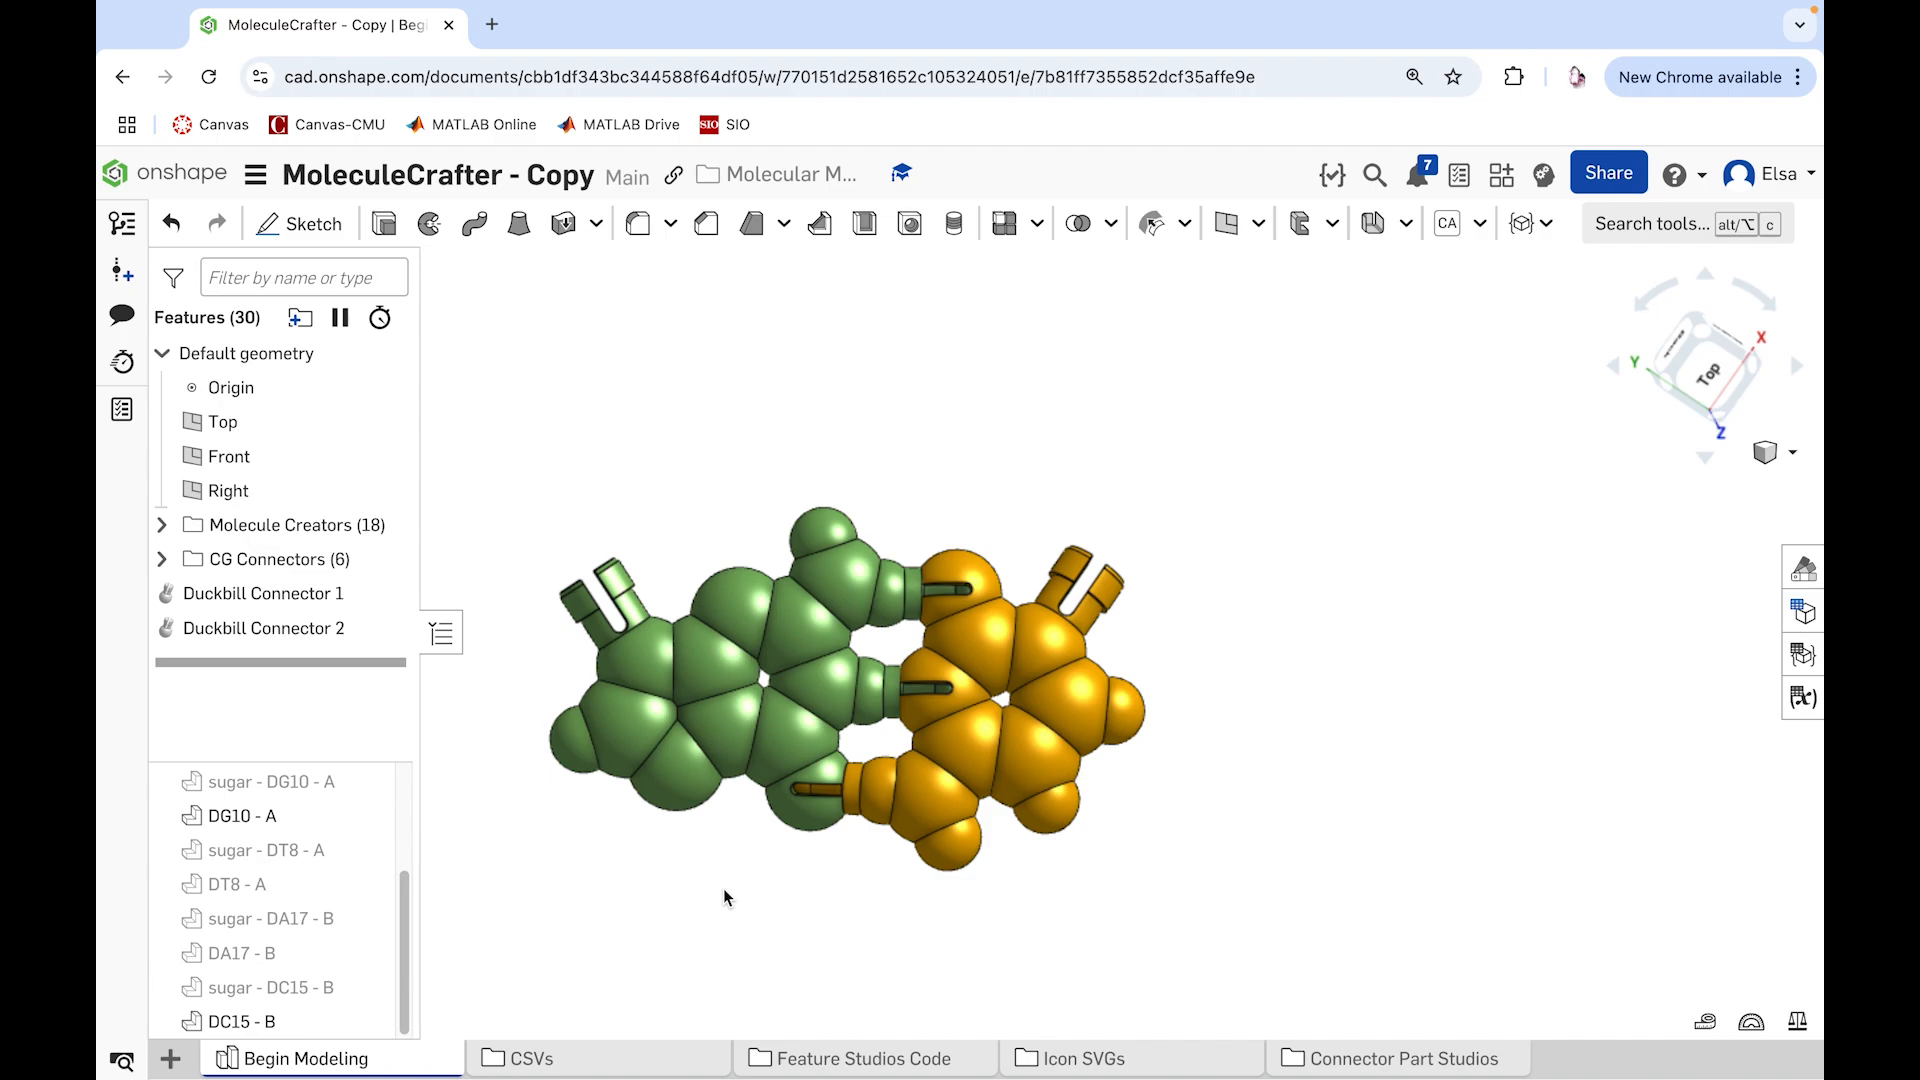
pyautogui.click(368, 781)
pyautogui.moveTo(653, 912); pyautogui.dragTo(648, 849, button='right')
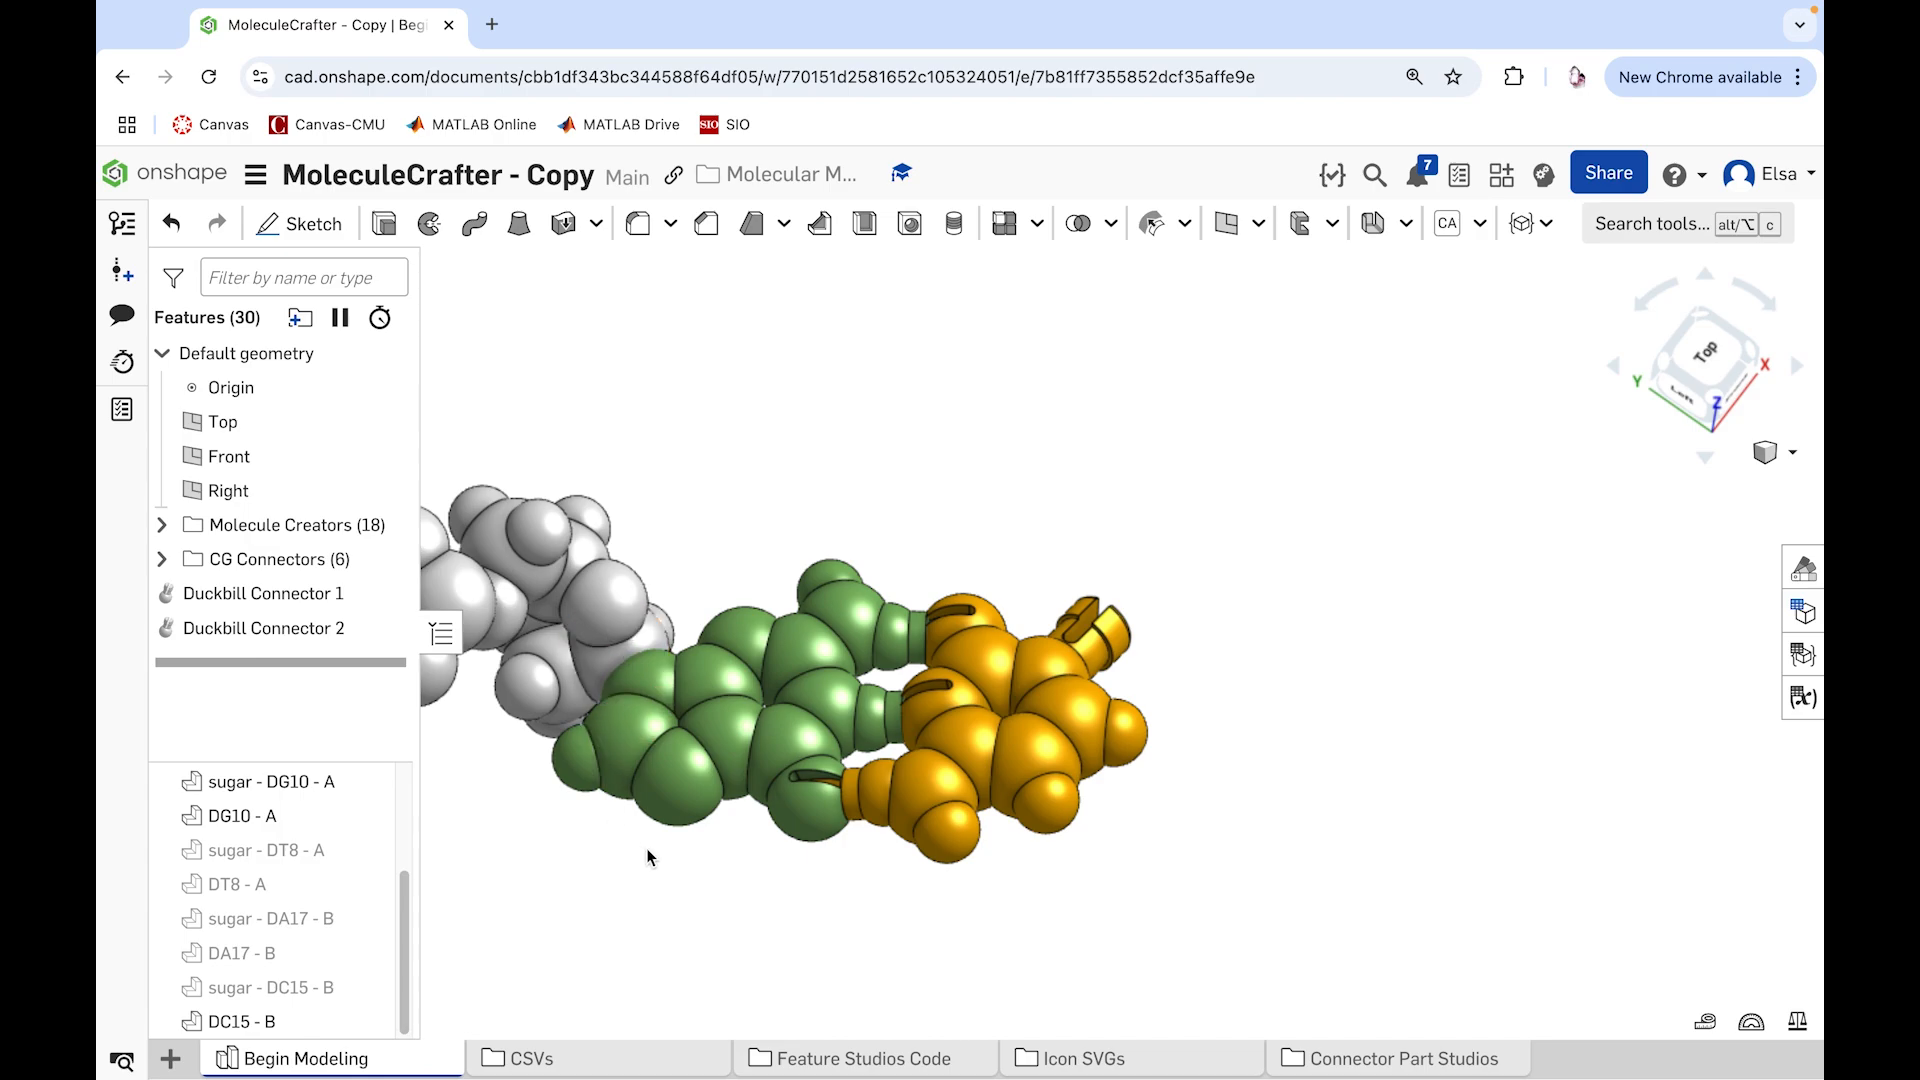
pyautogui.moveTo(648, 850); pyautogui.dragTo(655, 880, button='right')
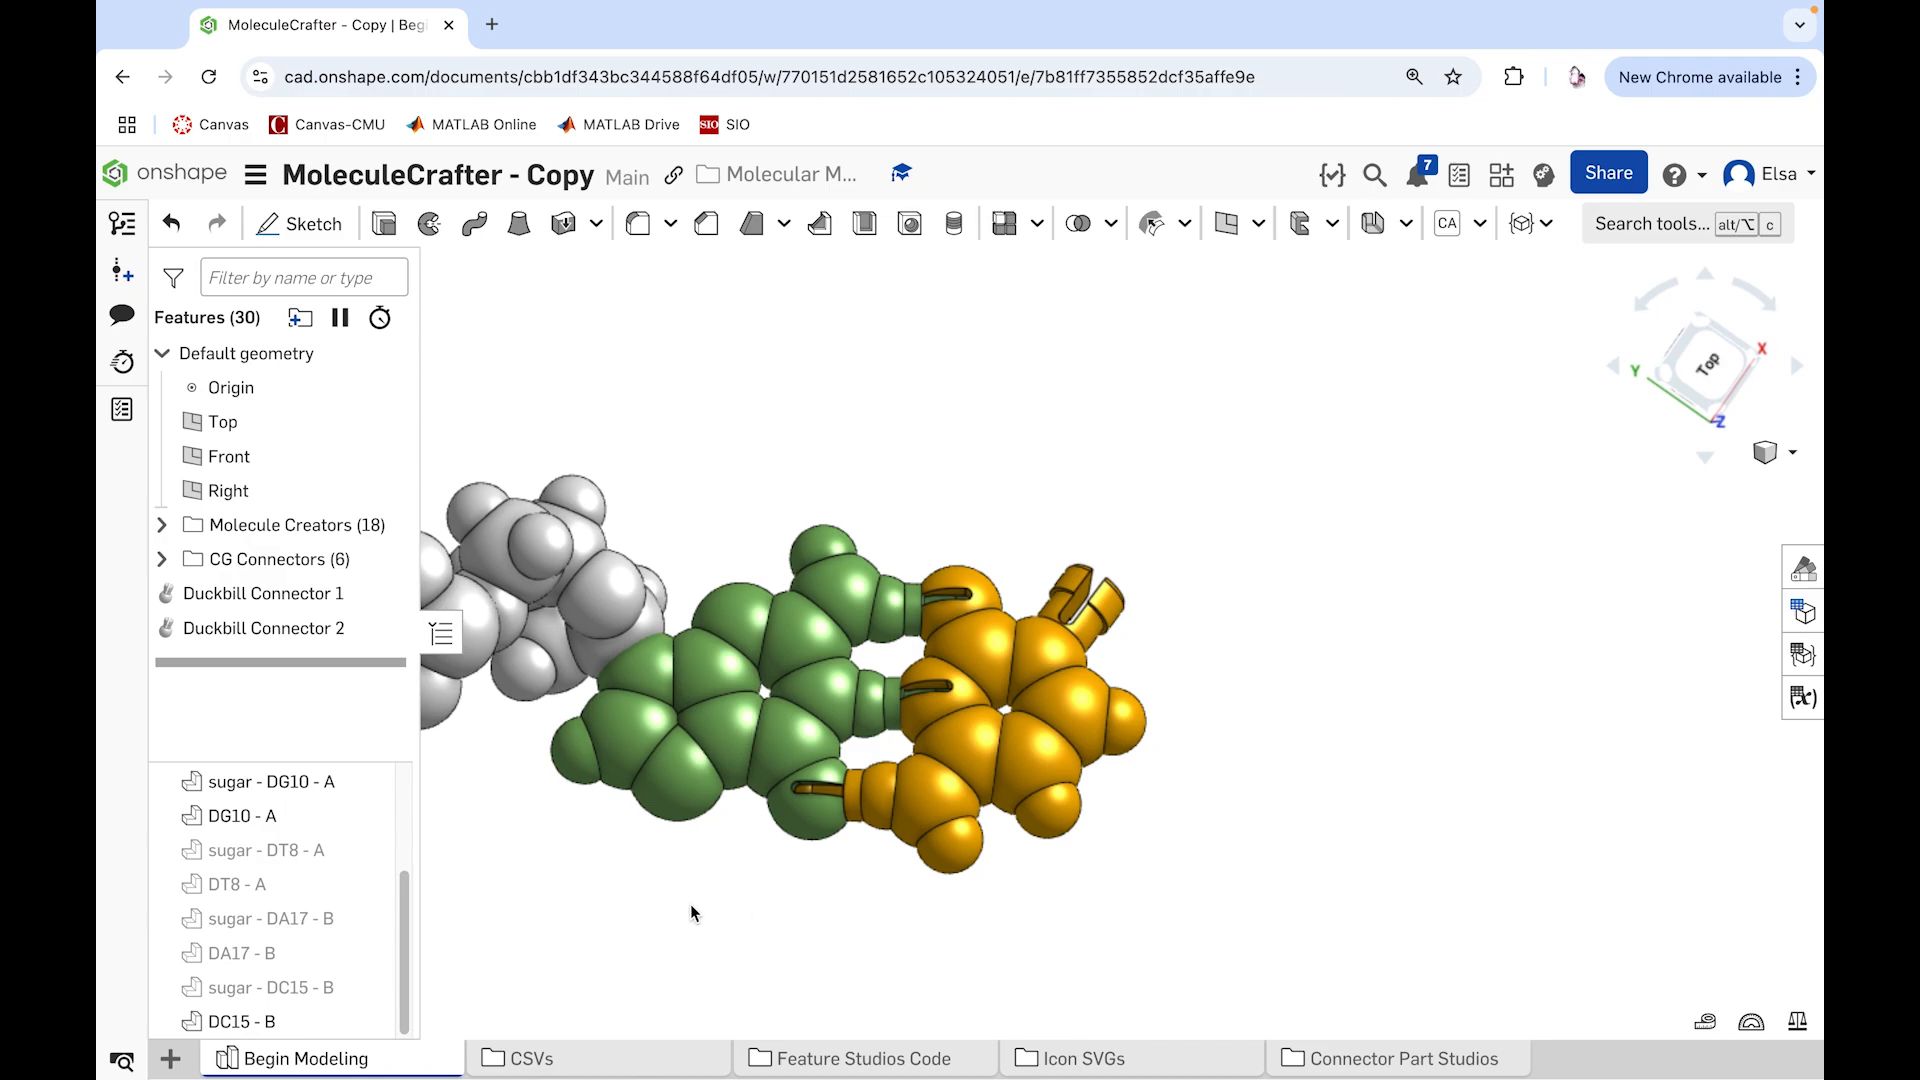
# Step: Hide the sugar - DG10 - A, DG10 - A and DC15 - B parts
pyautogui.click(368, 780)
pyautogui.click(368, 815)
pyautogui.click(372, 1021)
# Step: Show DT7 - A and DG10 - A with their sugars, try sugar - DT8 - A, and hide DG10 - A and its sugar again
pyautogui.scroll(2, 400, 890)
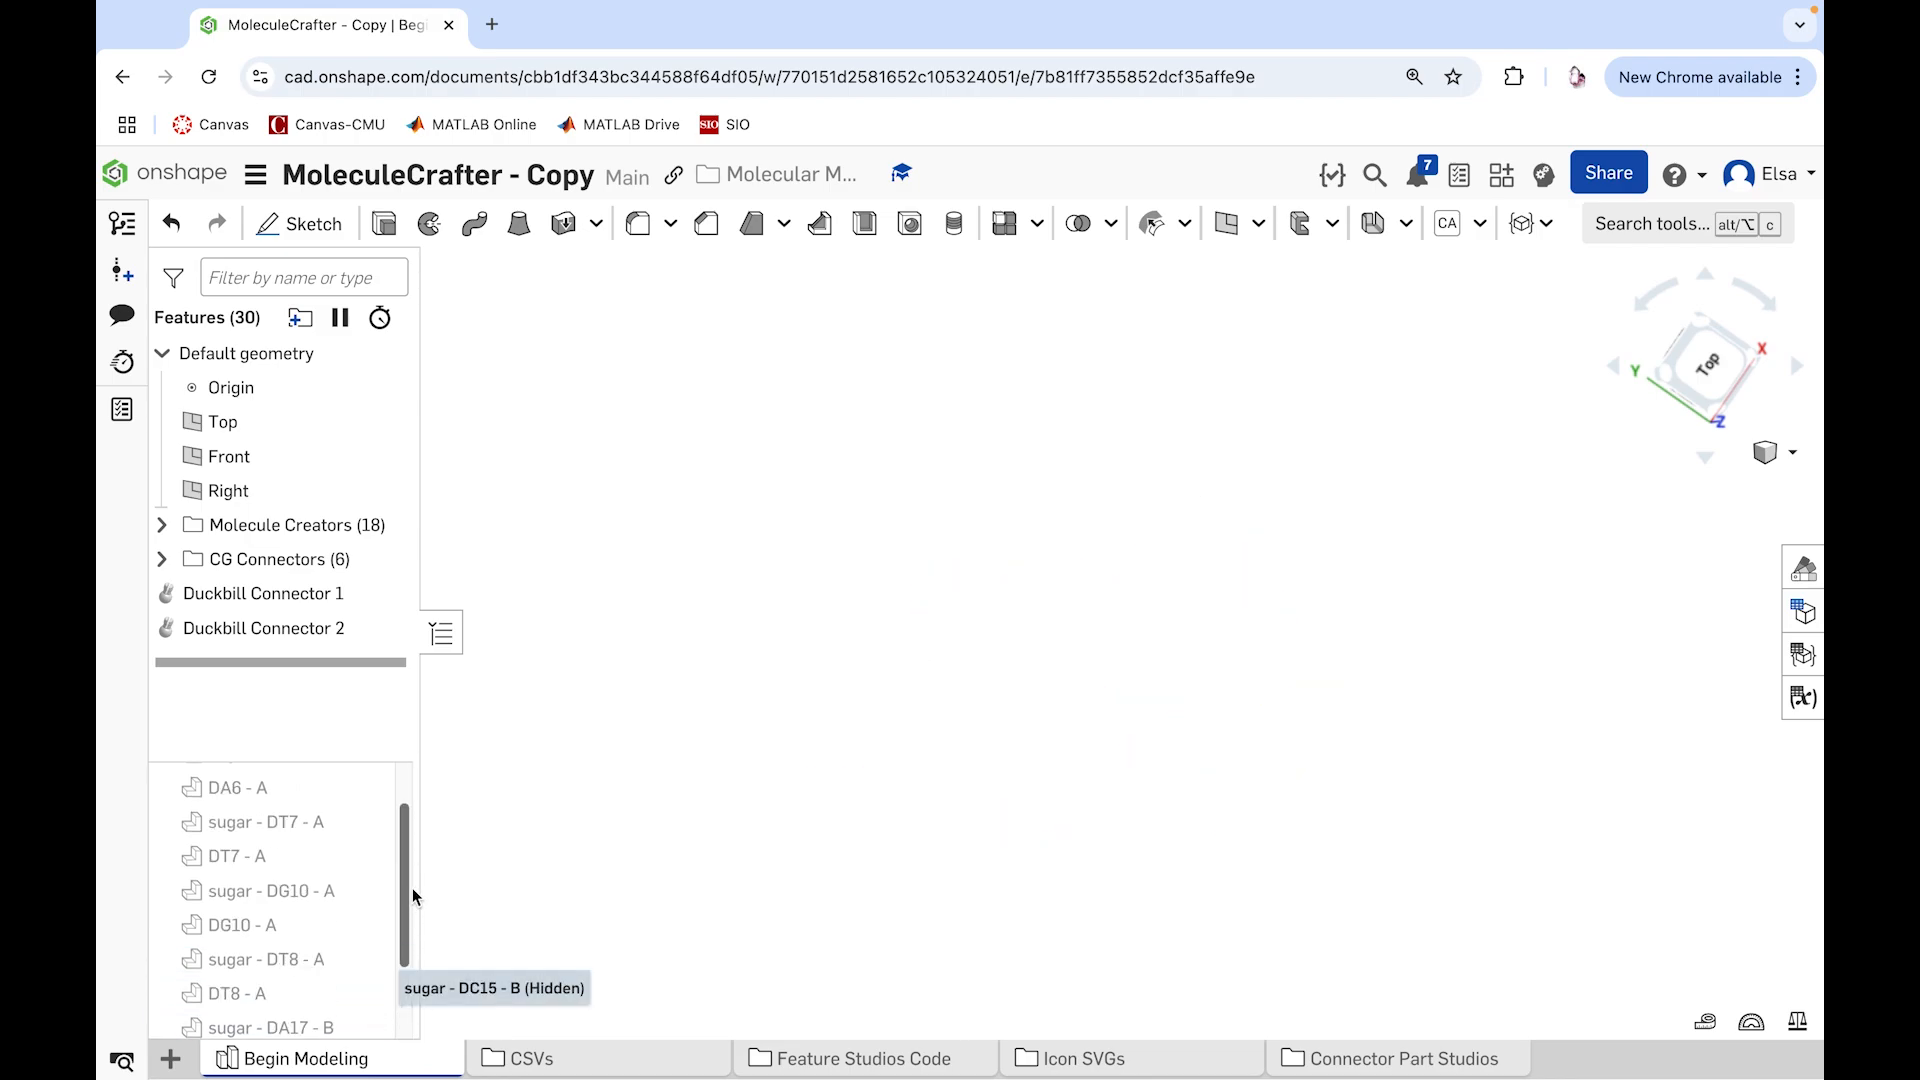
pyautogui.click(368, 834)
pyautogui.click(368, 868)
pyautogui.click(368, 903)
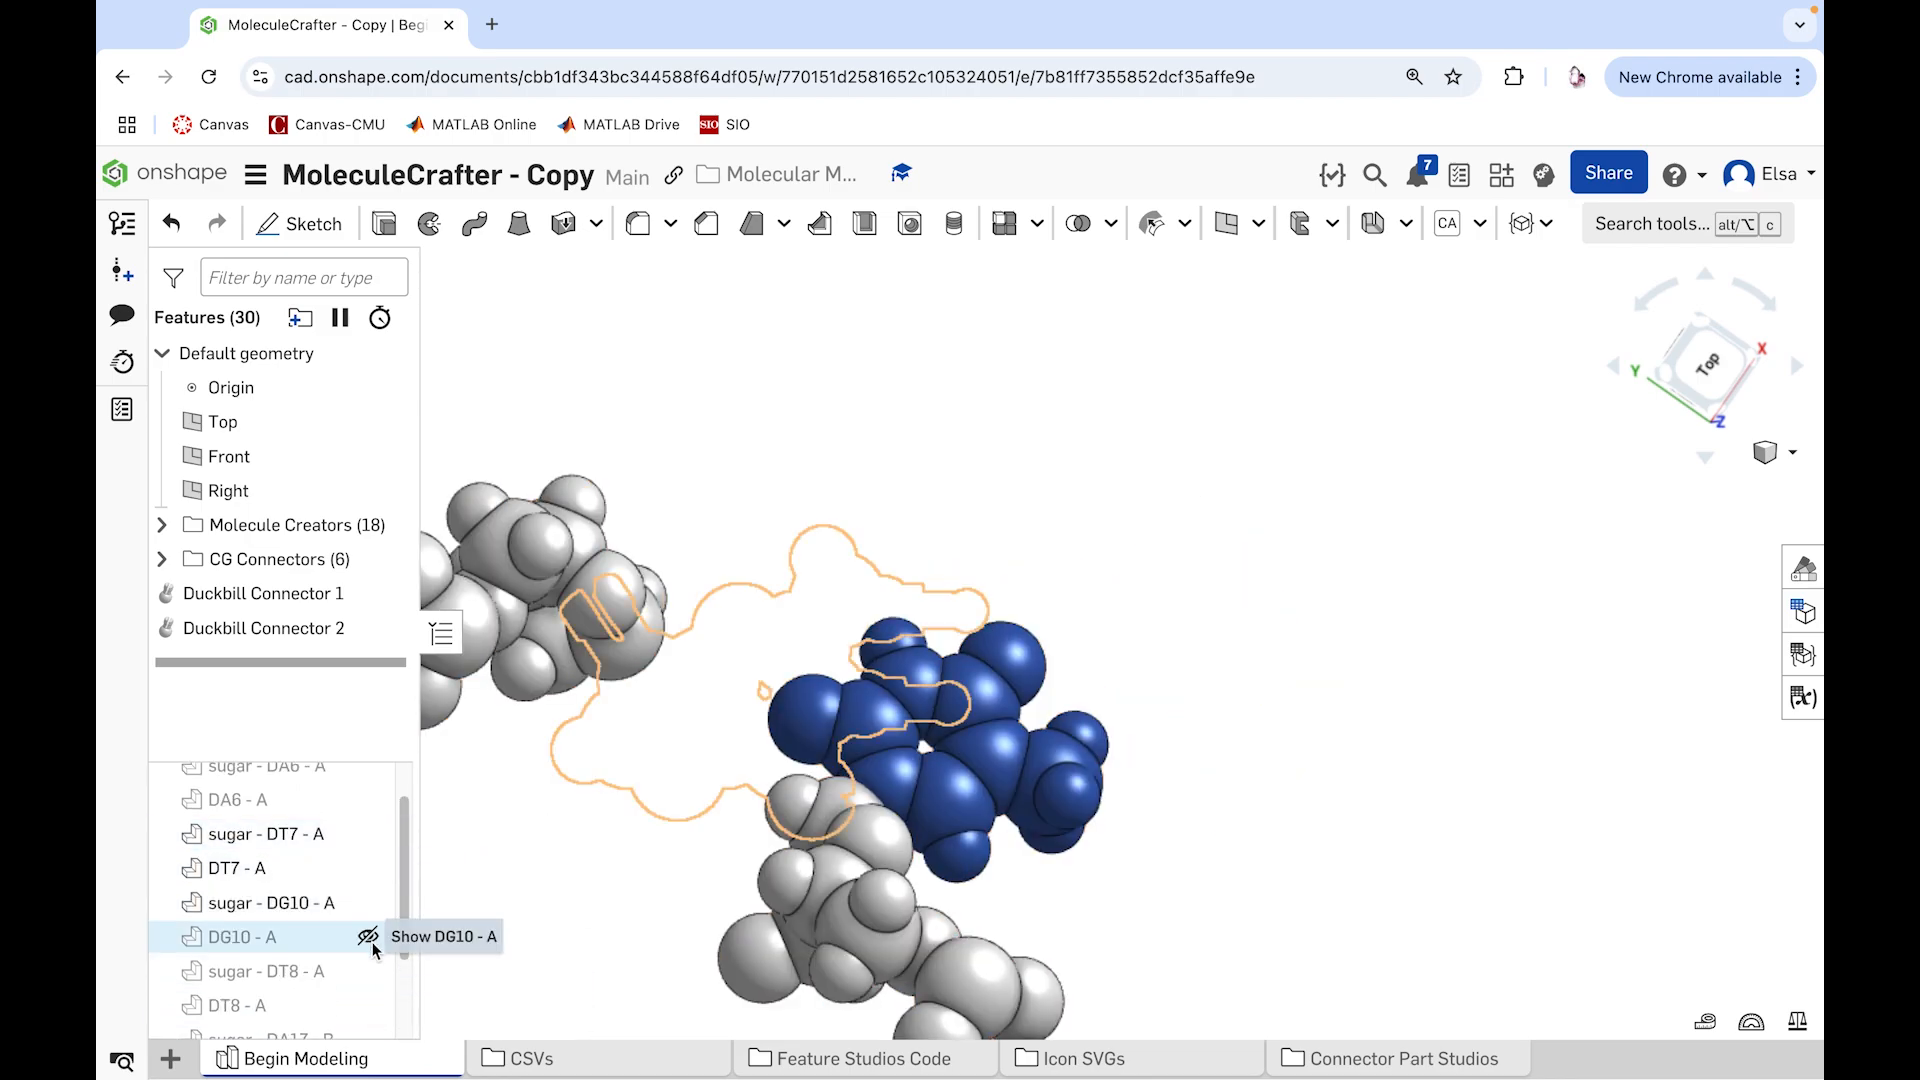
pyautogui.click(370, 937)
pyautogui.click(369, 971)
pyautogui.scroll(2, 555, 989)
pyautogui.scroll(-4, 556, 1003)
pyautogui.moveTo(558, 1030); pyautogui.dragTo(556, 1002, button='right')
pyautogui.click(370, 971)
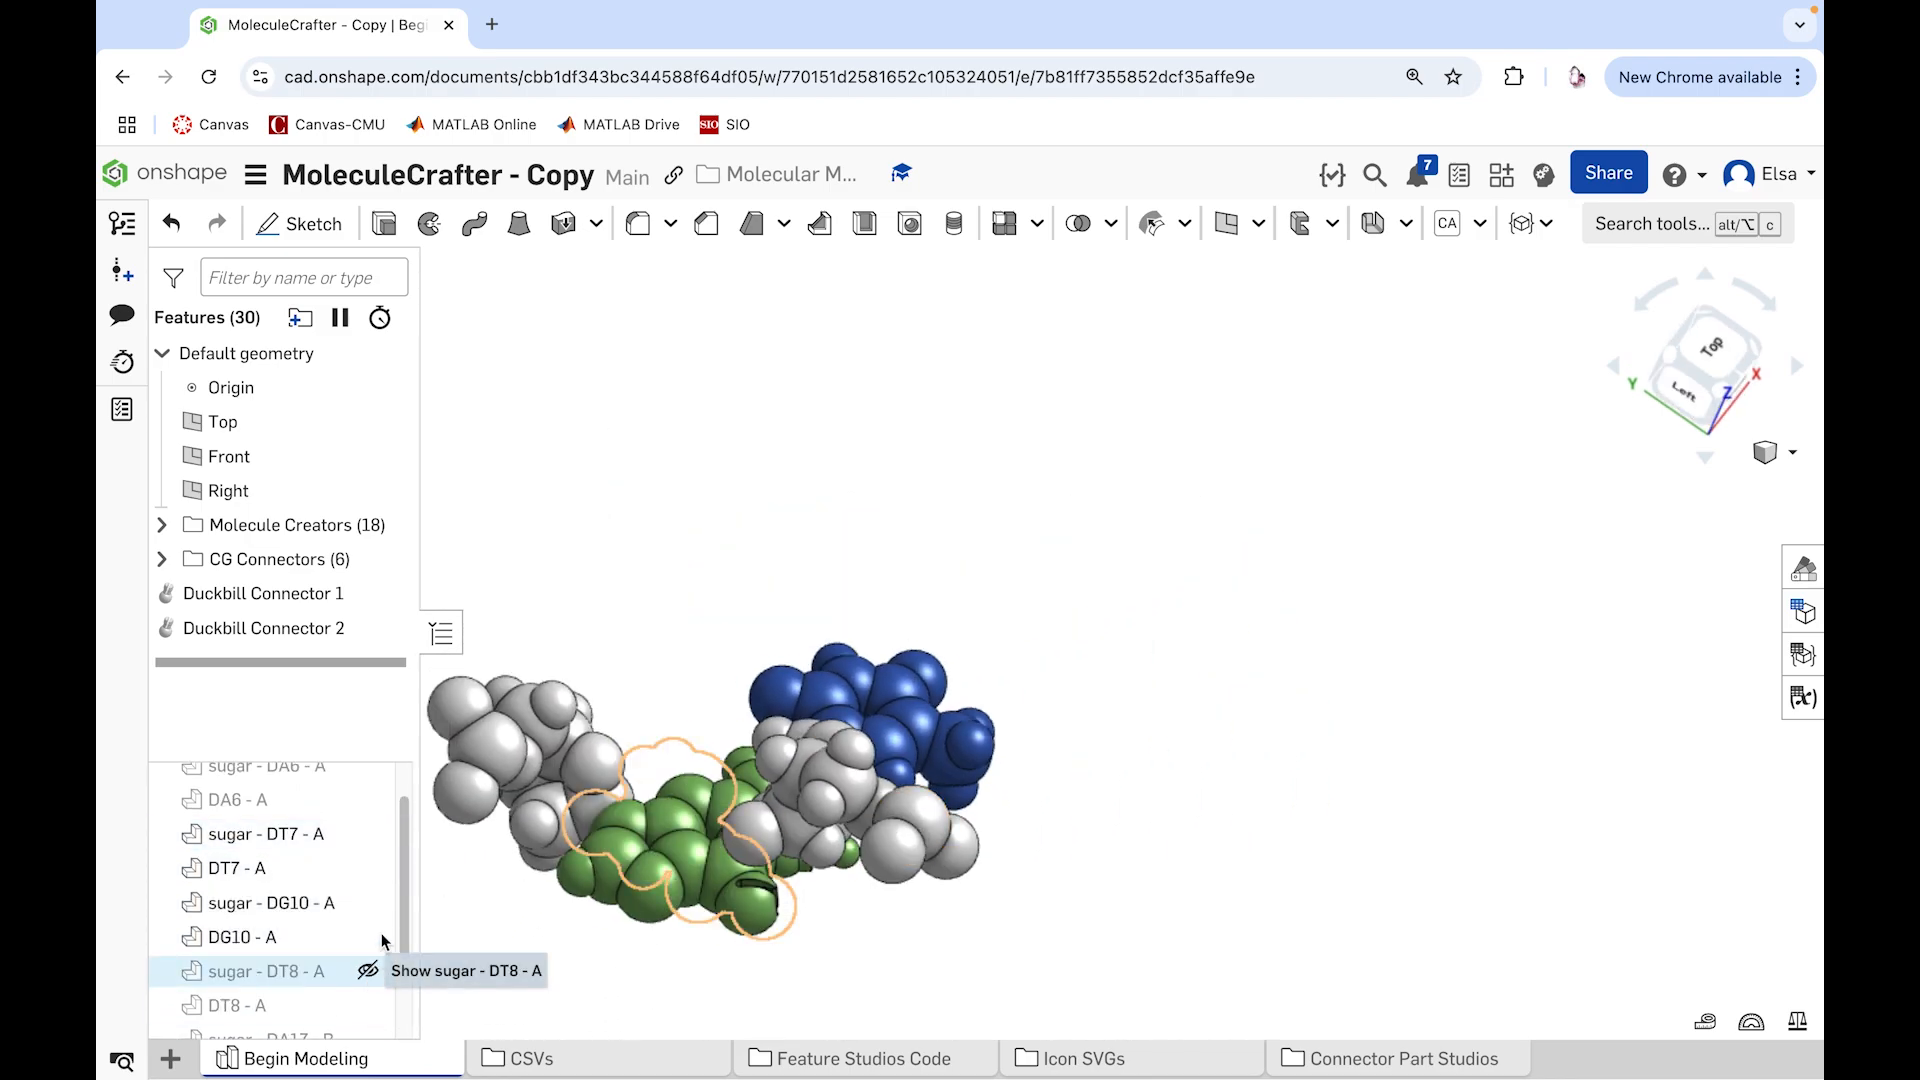
pyautogui.click(370, 936)
pyautogui.click(368, 903)
# Step: Show DA6 - A and sugar - DA6 - A next to the DT7 - A nucleotide
pyautogui.click(370, 801)
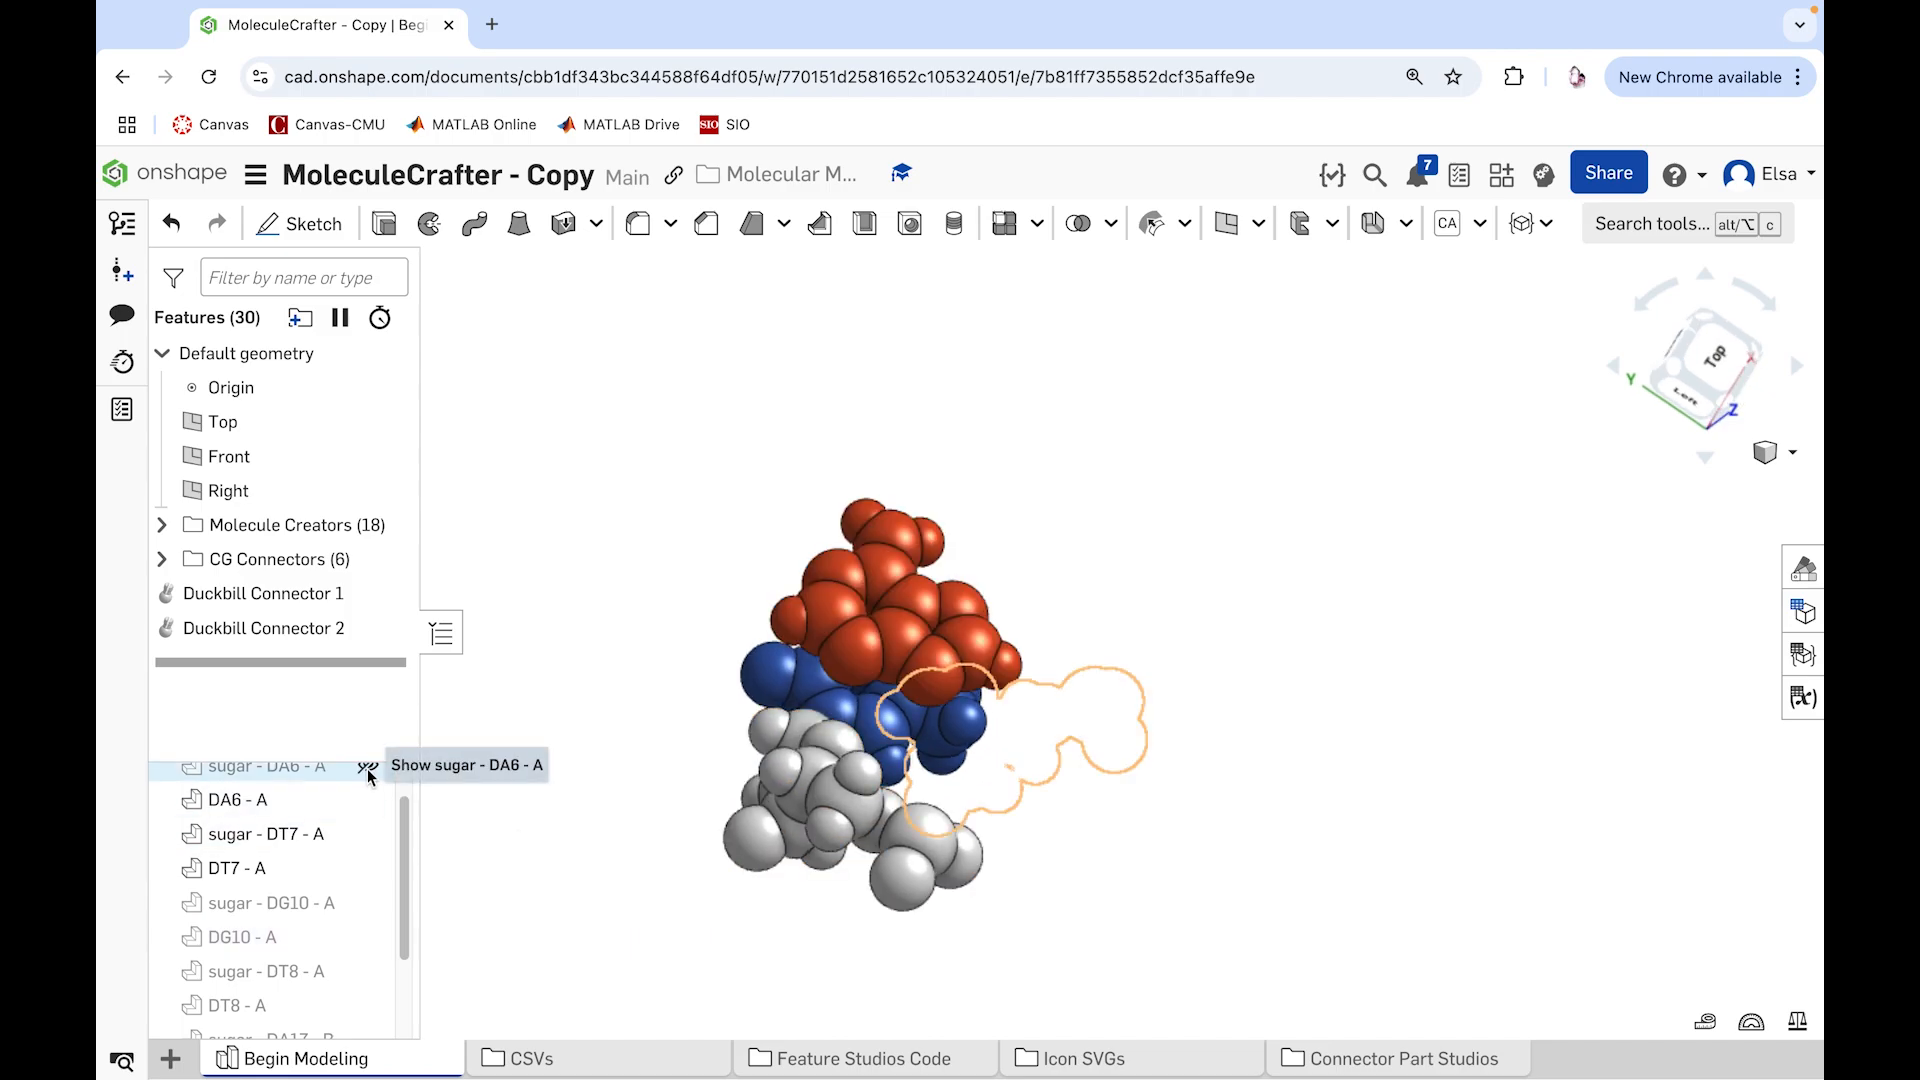
pyautogui.moveTo(406, 859); pyautogui.dragTo(408, 817)
pyautogui.click(369, 814)
pyautogui.moveTo(568, 833); pyautogui.dragTo(498, 874, button='right')
# Step: Show sugar - DT8 - A, DT8 - A, sugar - DA17 - B and DA17 - B
pyautogui.moveTo(405, 862); pyautogui.dragTo(405, 934)
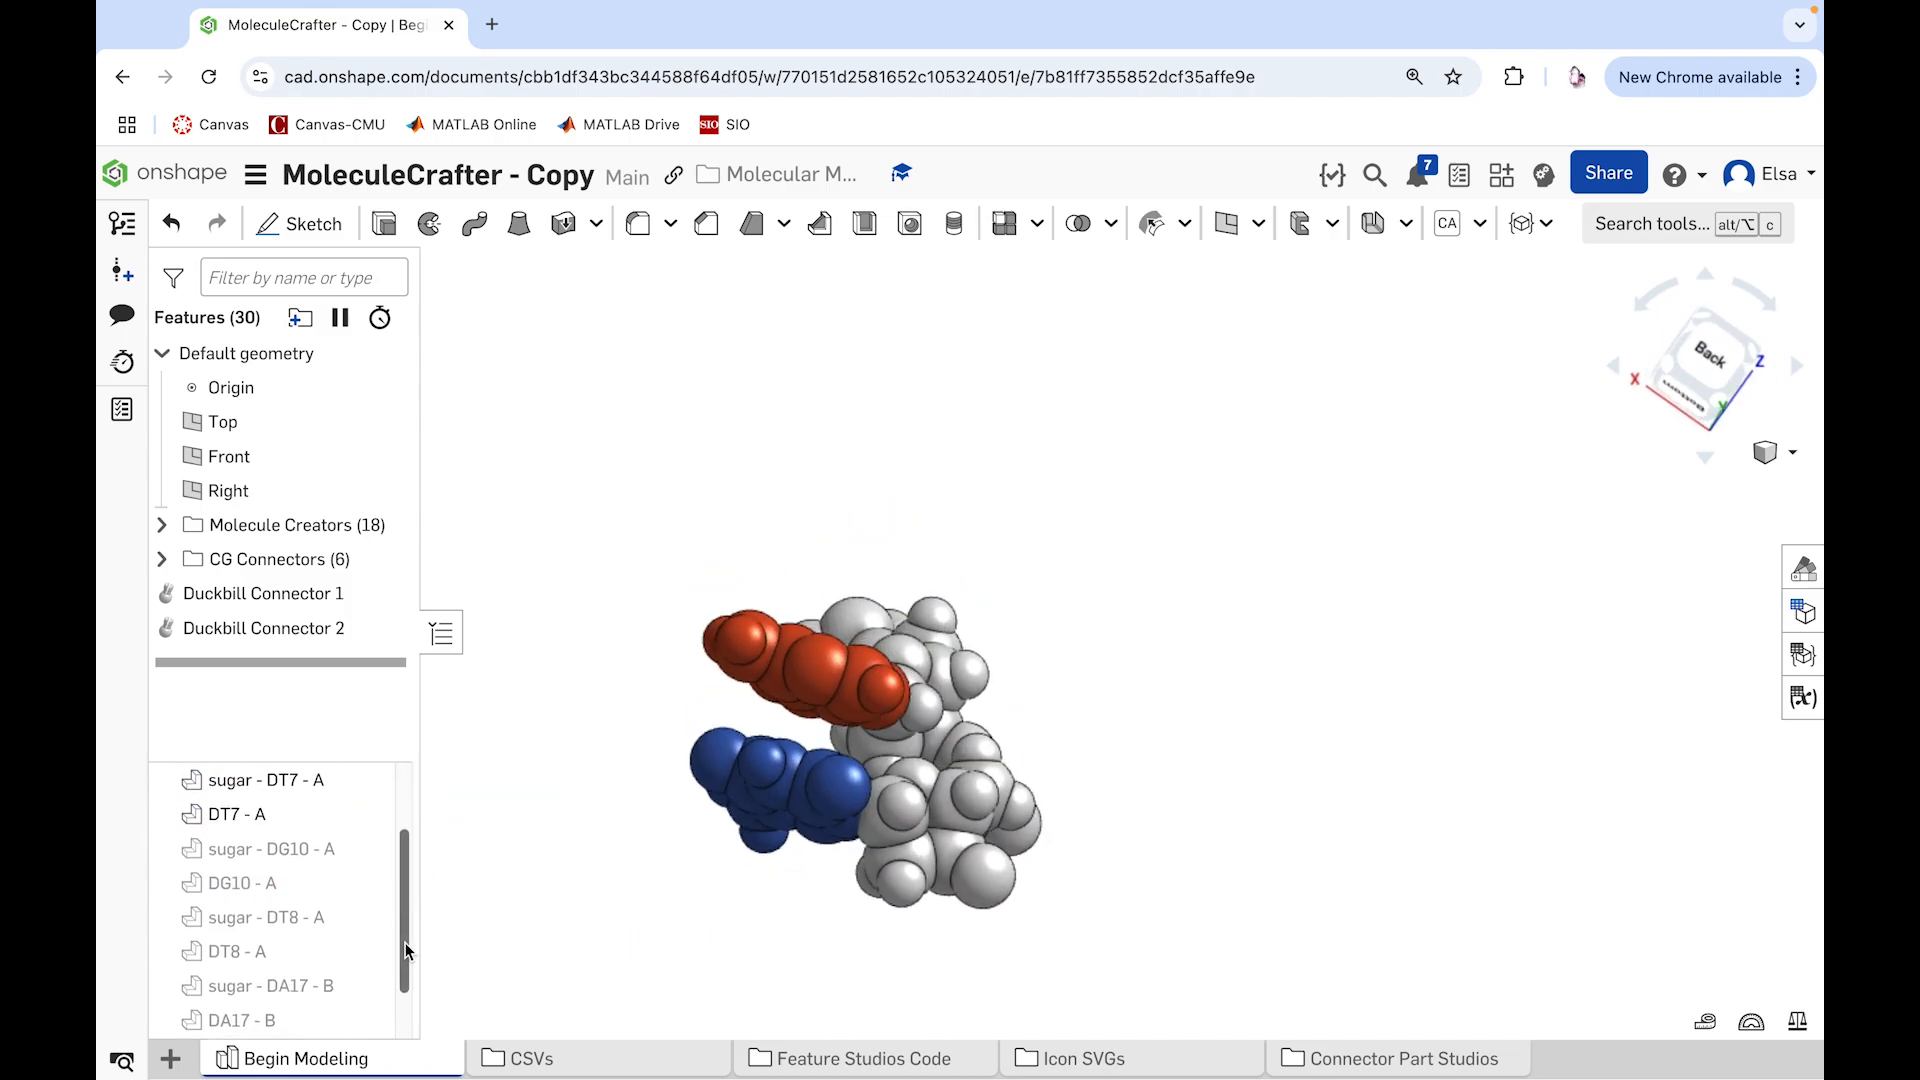
pyautogui.click(369, 892)
pyautogui.click(369, 926)
pyautogui.click(369, 960)
pyautogui.click(369, 996)
# Step: Hide the DT7 - A and DA6 - A bases and their sugars, leaving only the DT8 - A and DA17 - B nucleotides displayed
pyautogui.rightClick(795, 780)
pyautogui.click(900, 262)
pyautogui.rightClick(855, 697)
pyautogui.click(928, 285)
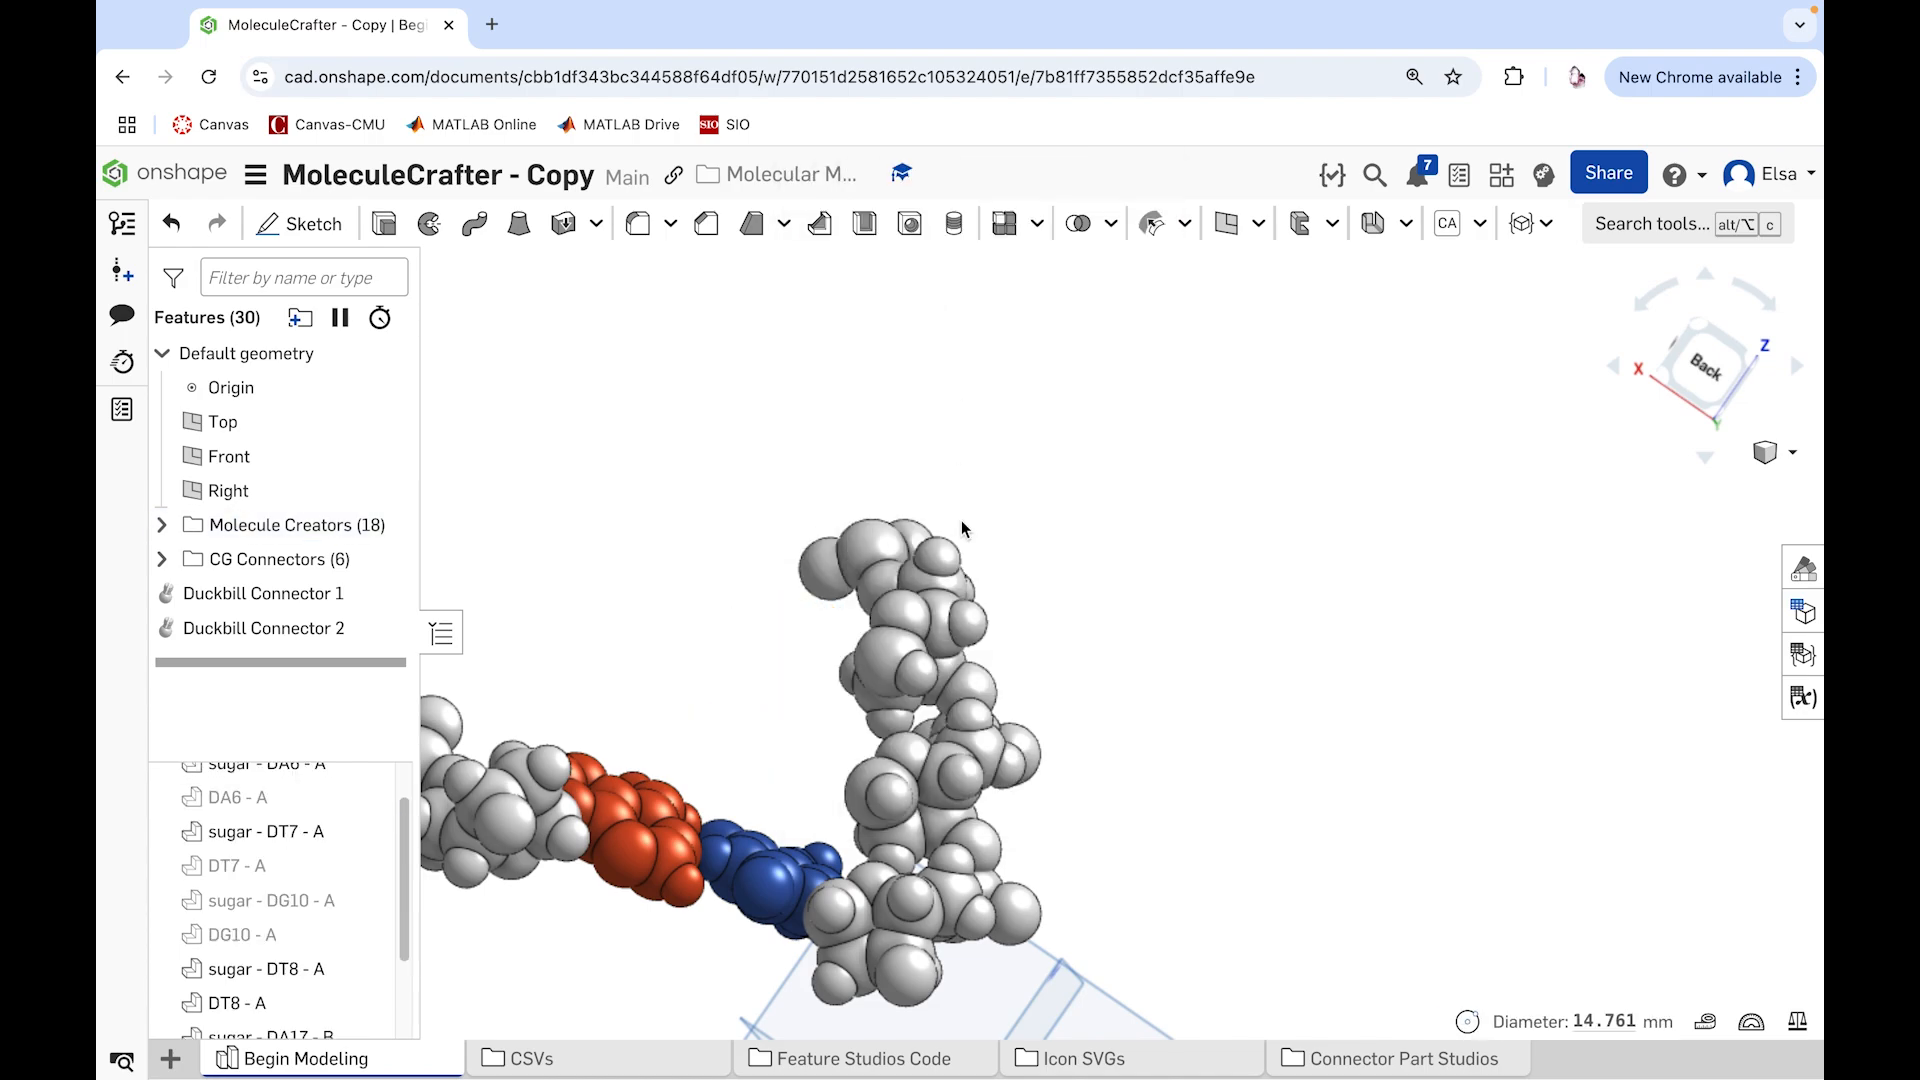
pyautogui.rightClick(928, 606)
pyautogui.click(985, 685)
pyautogui.rightClick(928, 740)
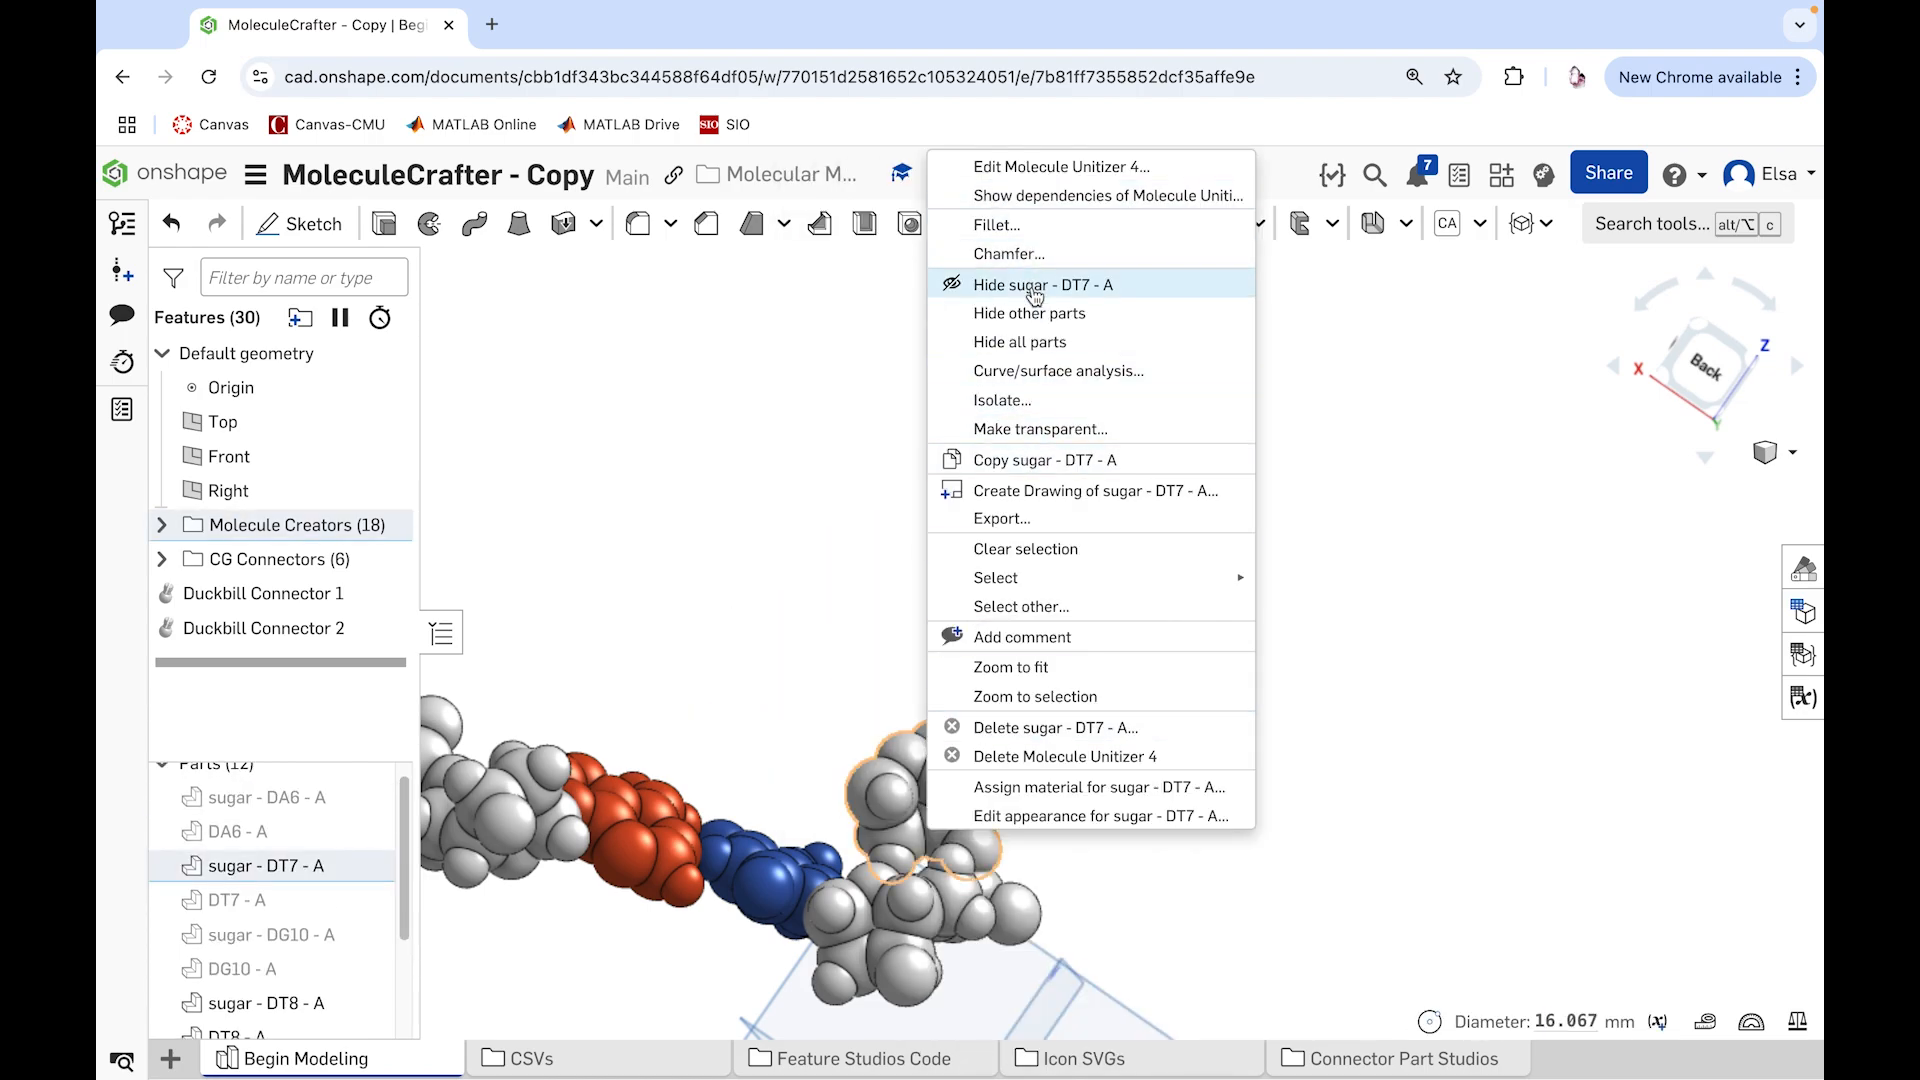
pyautogui.click(1027, 295)
# Step: Add a Pin Connector from DA17 - B's outer atom facing DT8 - A, aligned to the opposite DT8 - A atom and joined to DA17 - B
pyautogui.scroll(-10, 870, 604)
pyautogui.moveTo(870, 604); pyautogui.dragTo(704, 732, button='right')
pyautogui.scroll(10, 750, 778)
pyautogui.click(1530, 223)
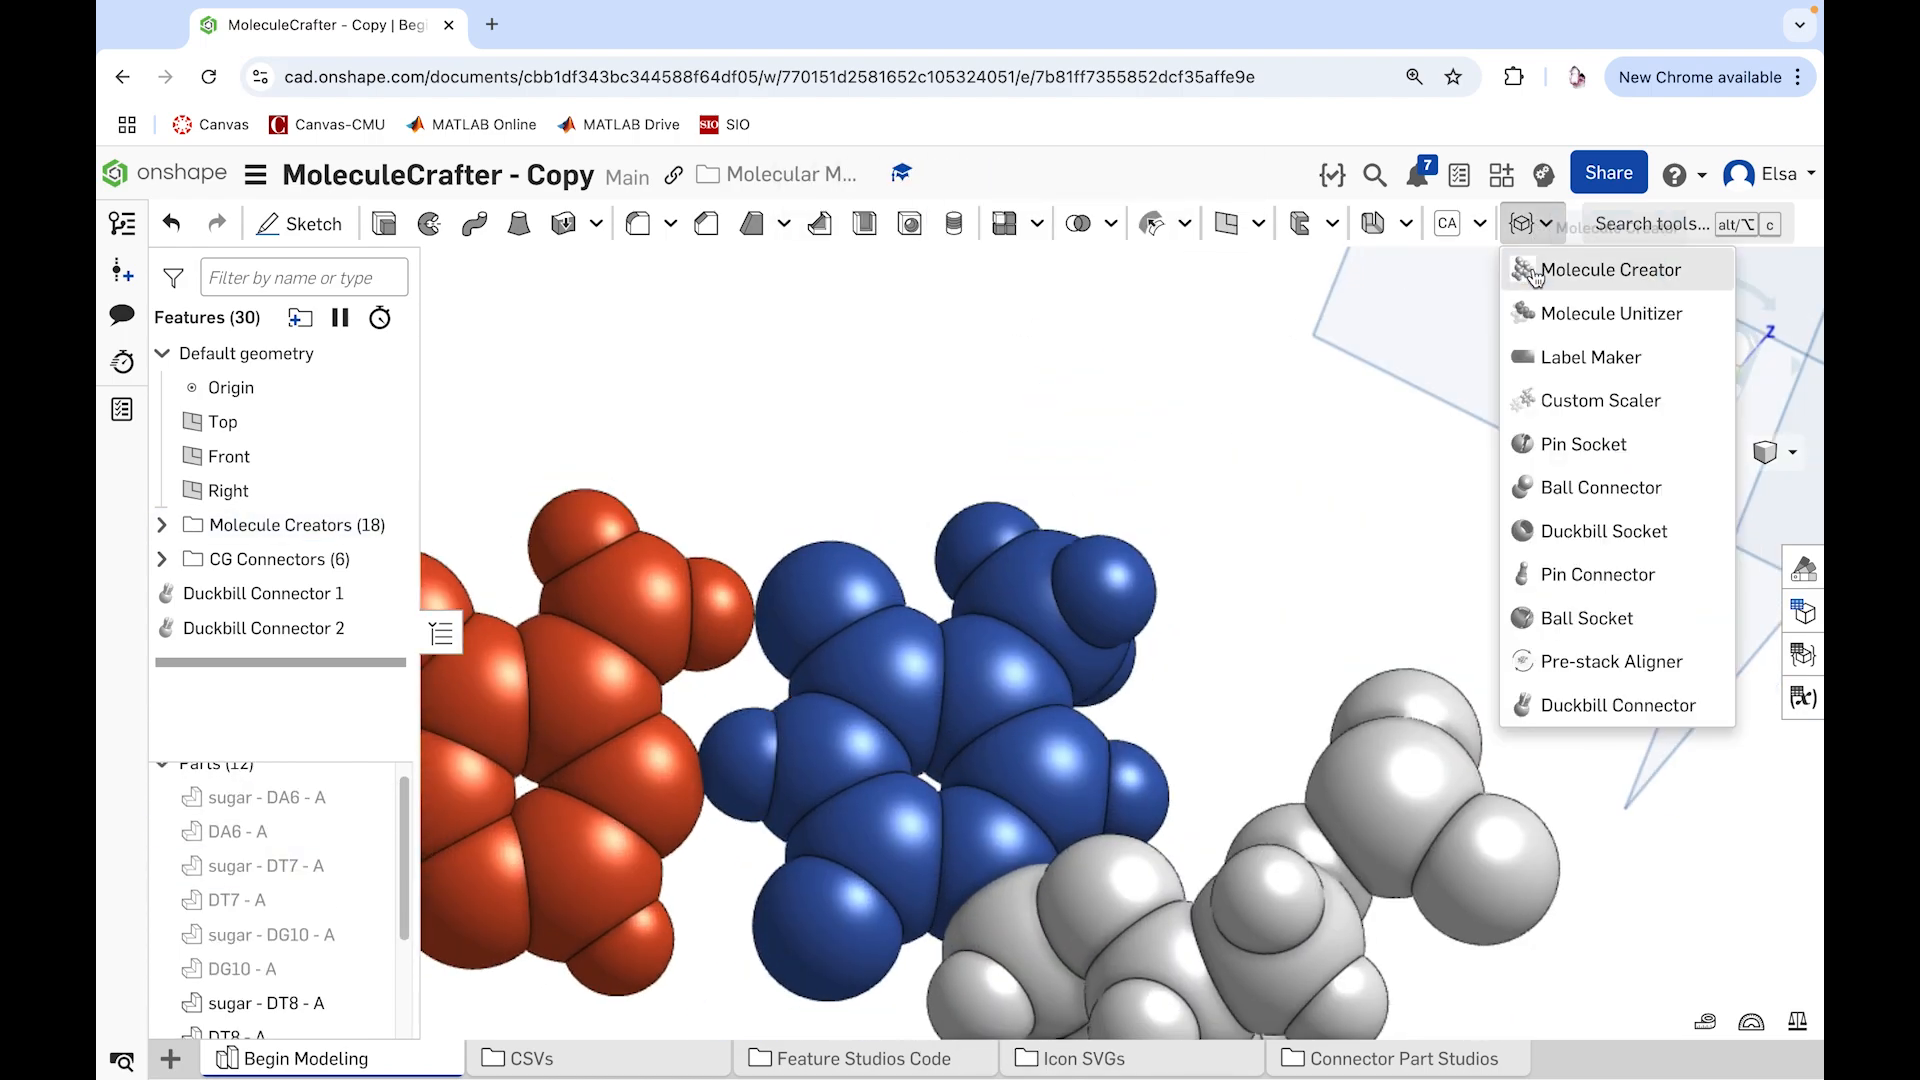
pyautogui.click(1575, 570)
pyautogui.click(697, 614)
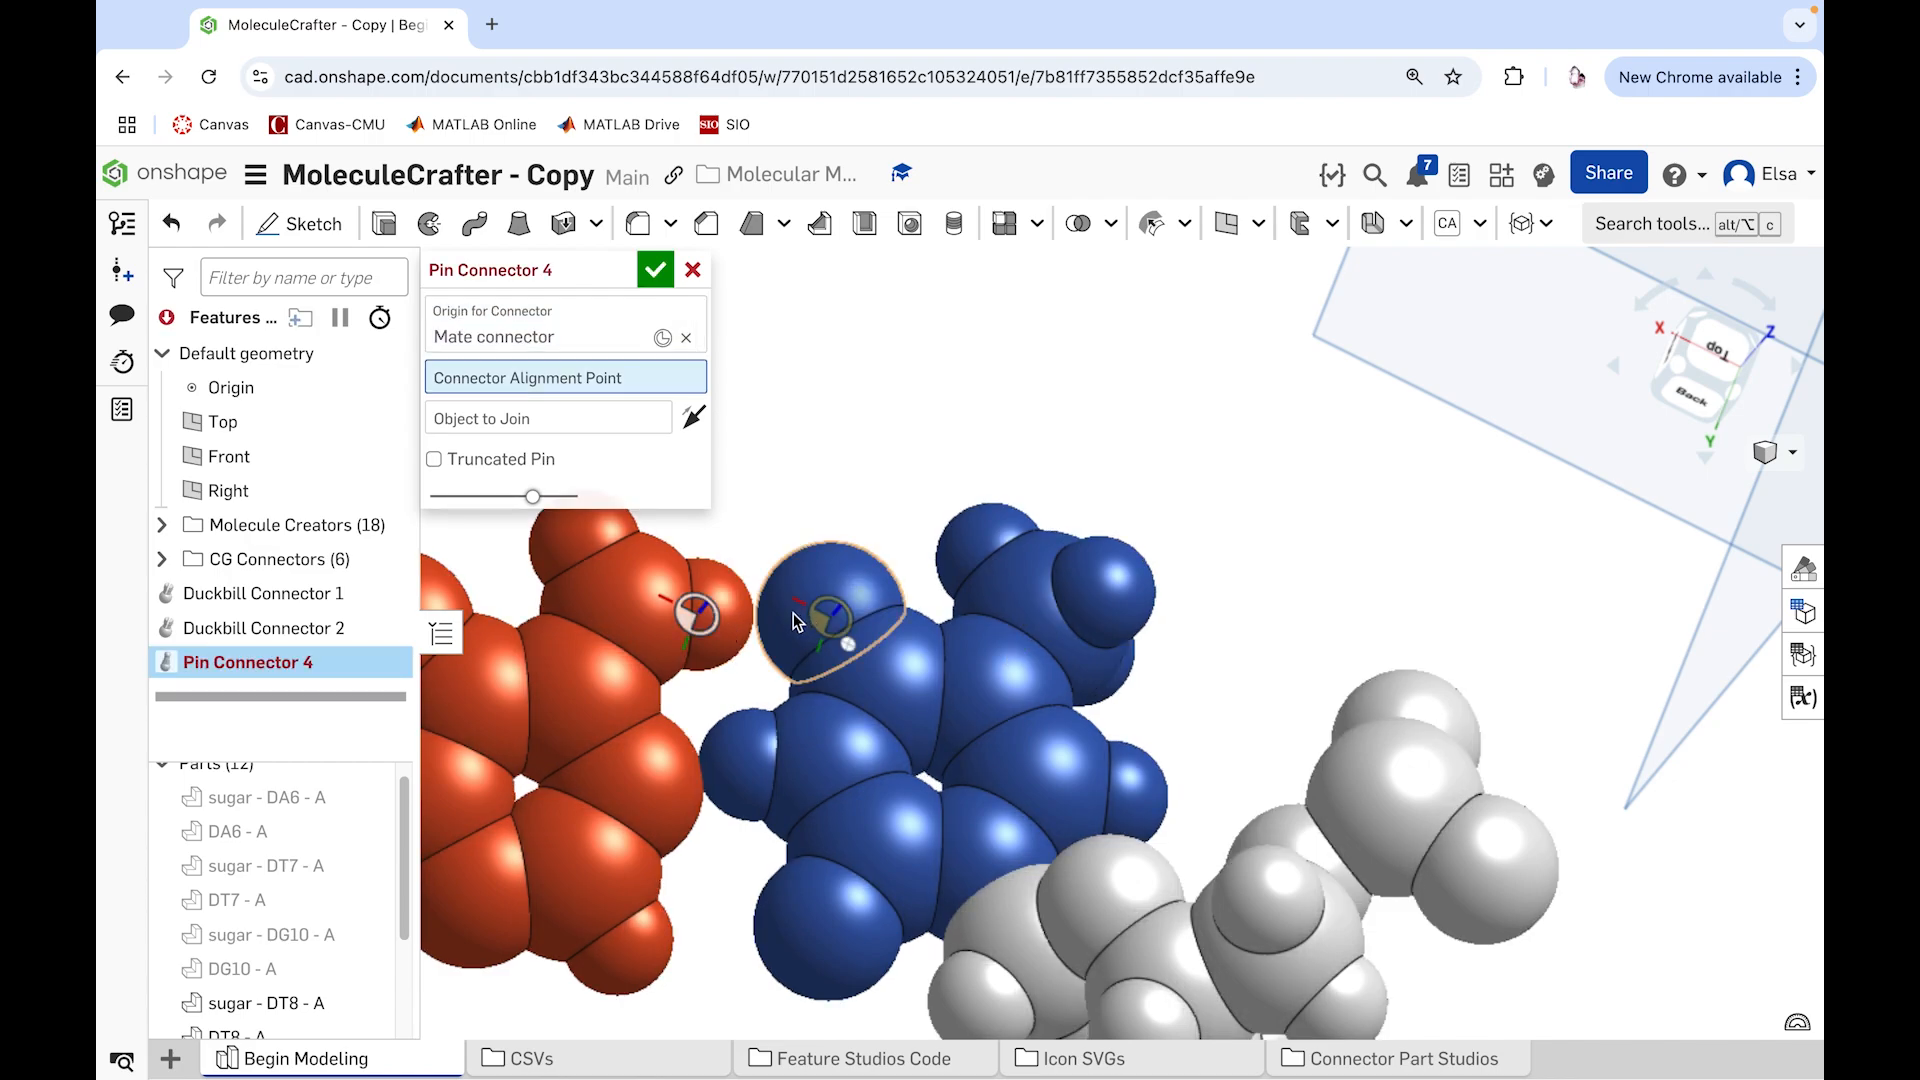
pyautogui.click(826, 616)
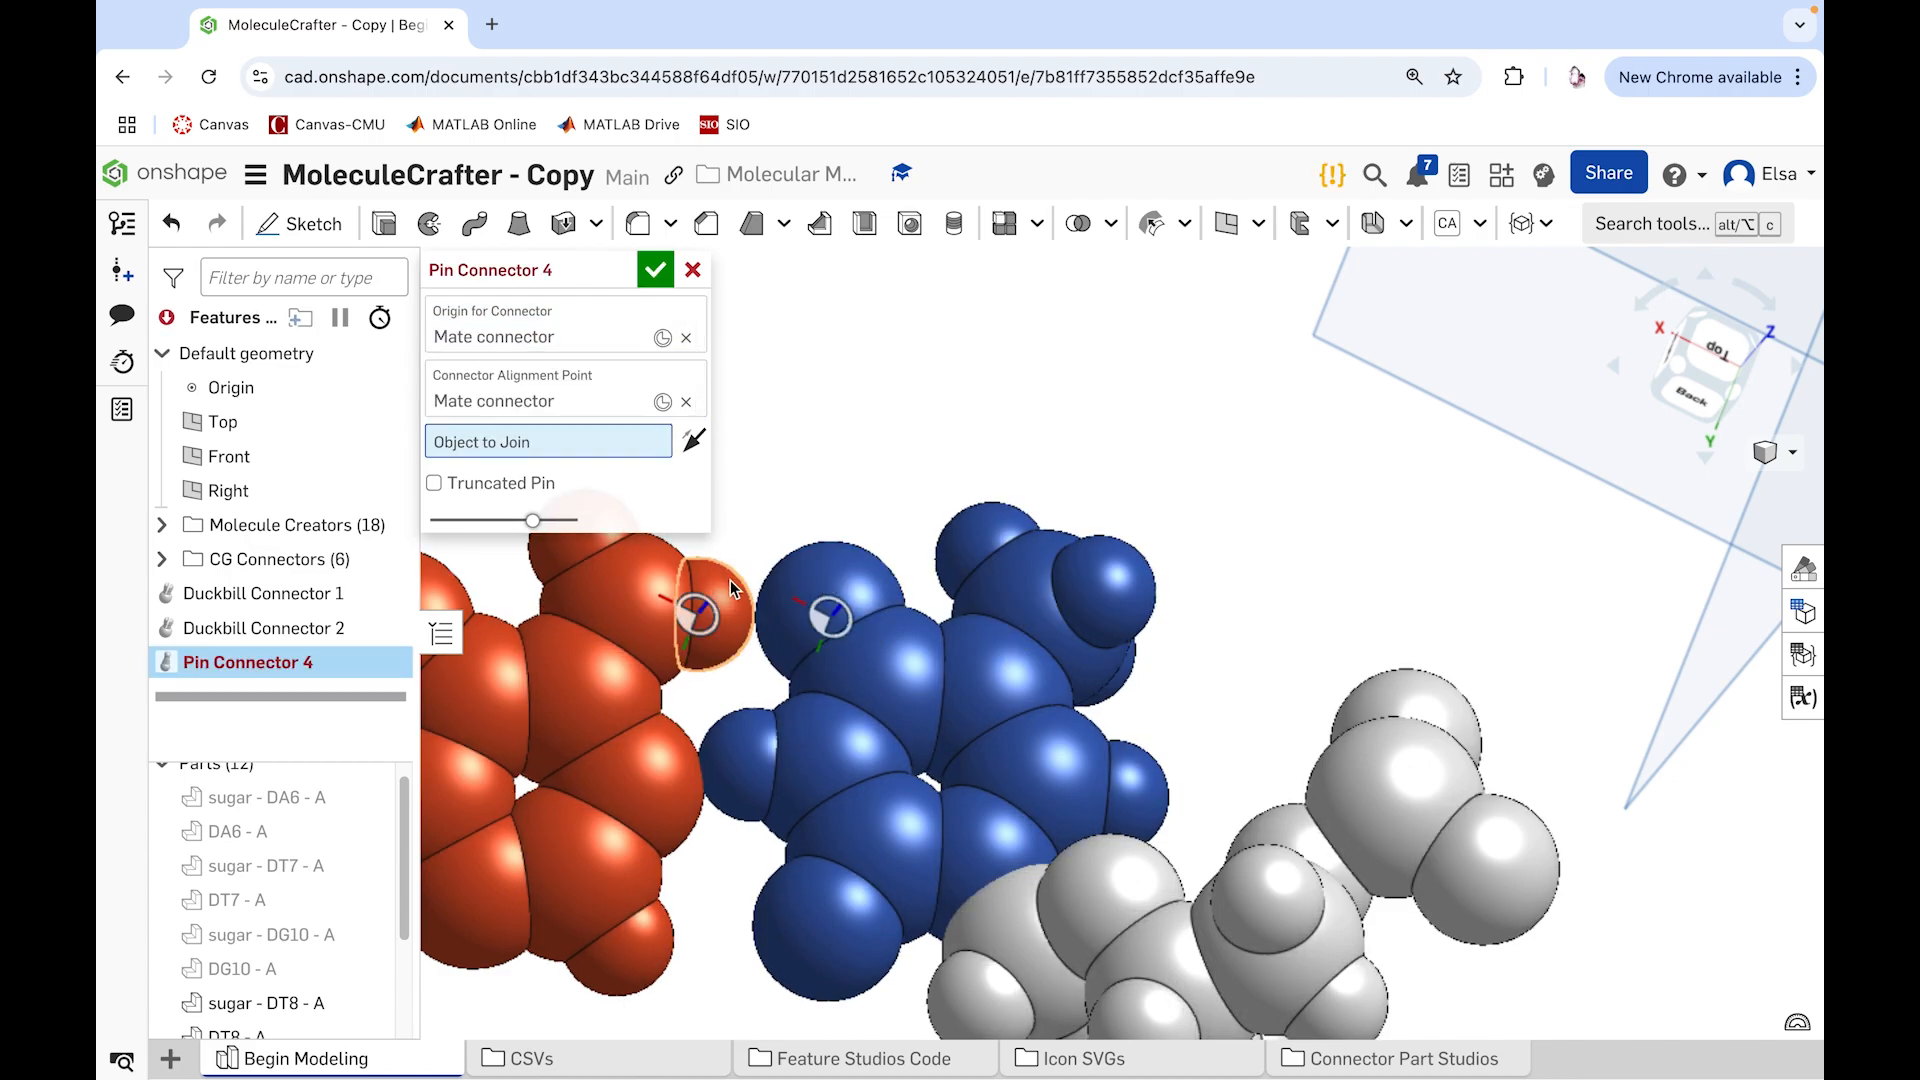
pyautogui.click(630, 602)
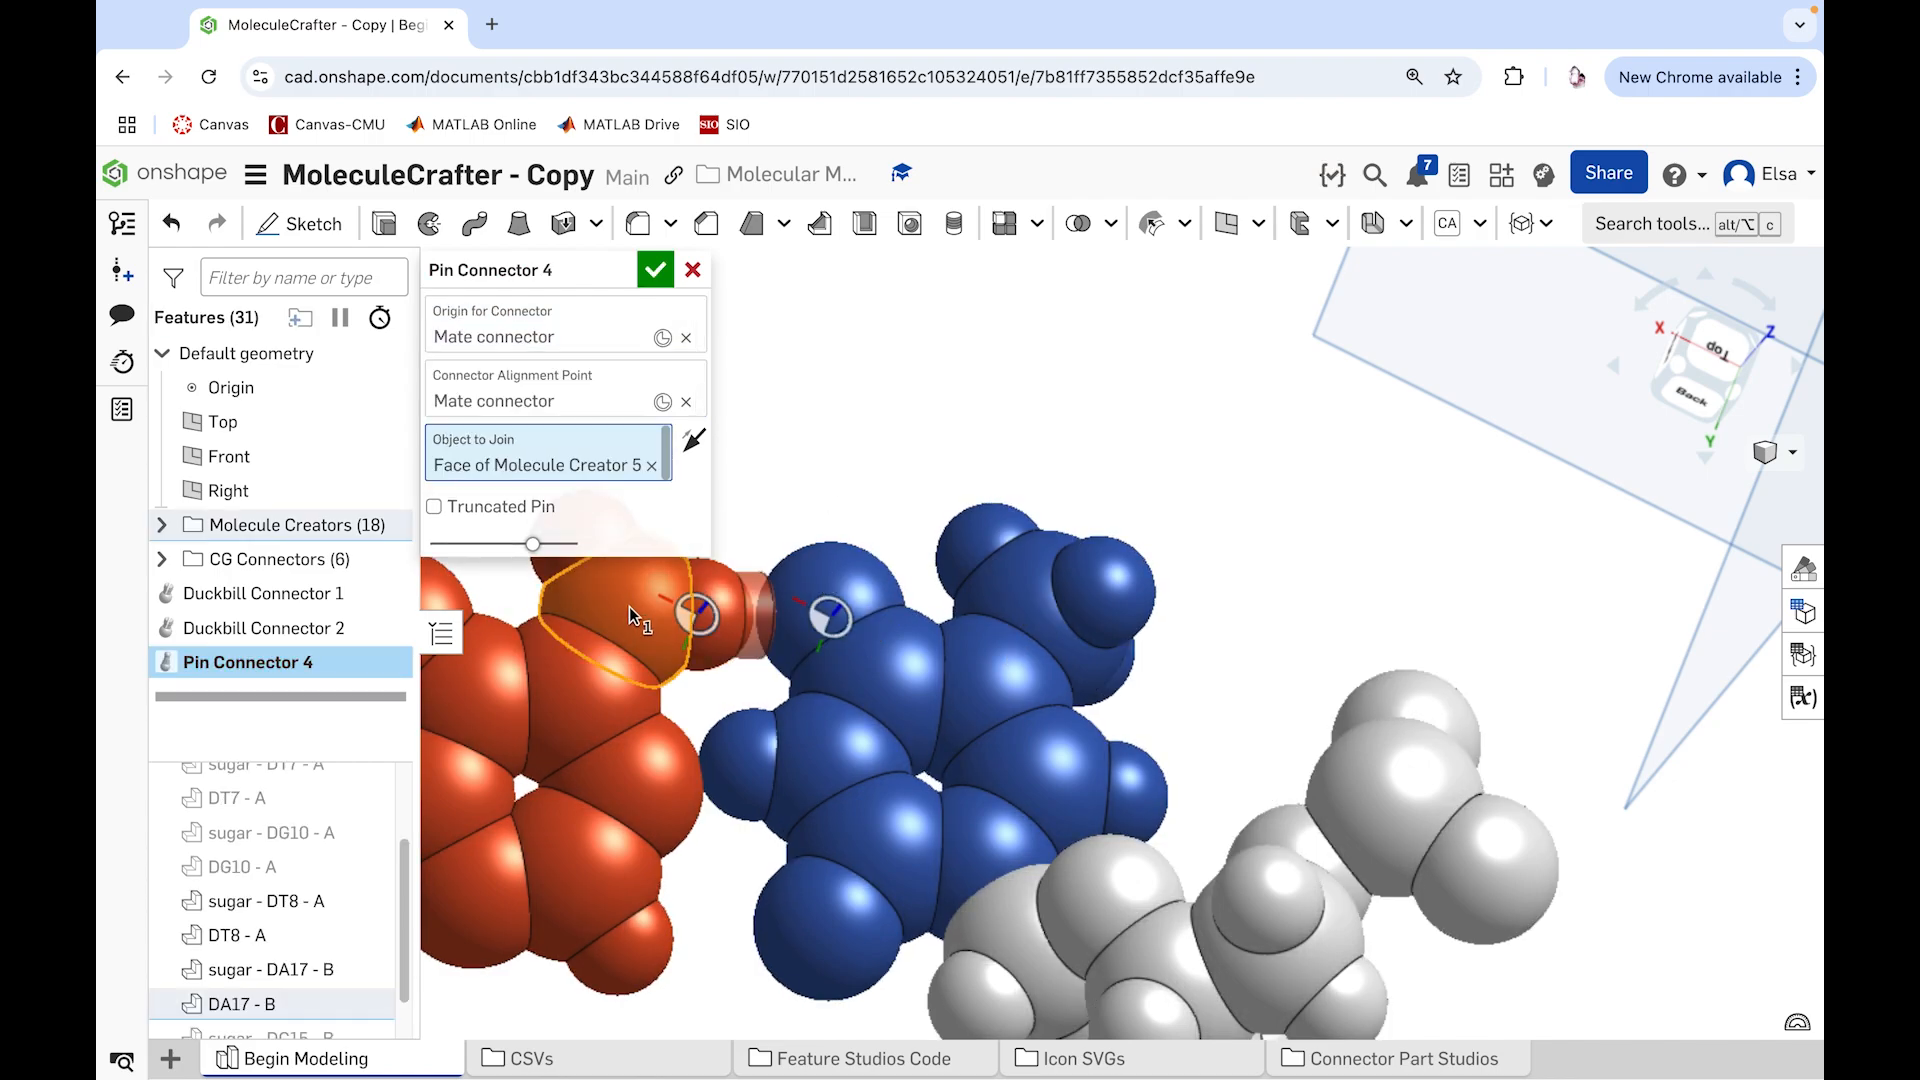
pyautogui.click(648, 270)
# Step: Add a Pin Connector from DT8 - A's small atom facing DA17 - B, aligned to the opposite ring atom and joined to DT8 - A
pyautogui.click(1547, 225)
pyautogui.click(1552, 585)
pyautogui.click(730, 770)
pyautogui.click(650, 780)
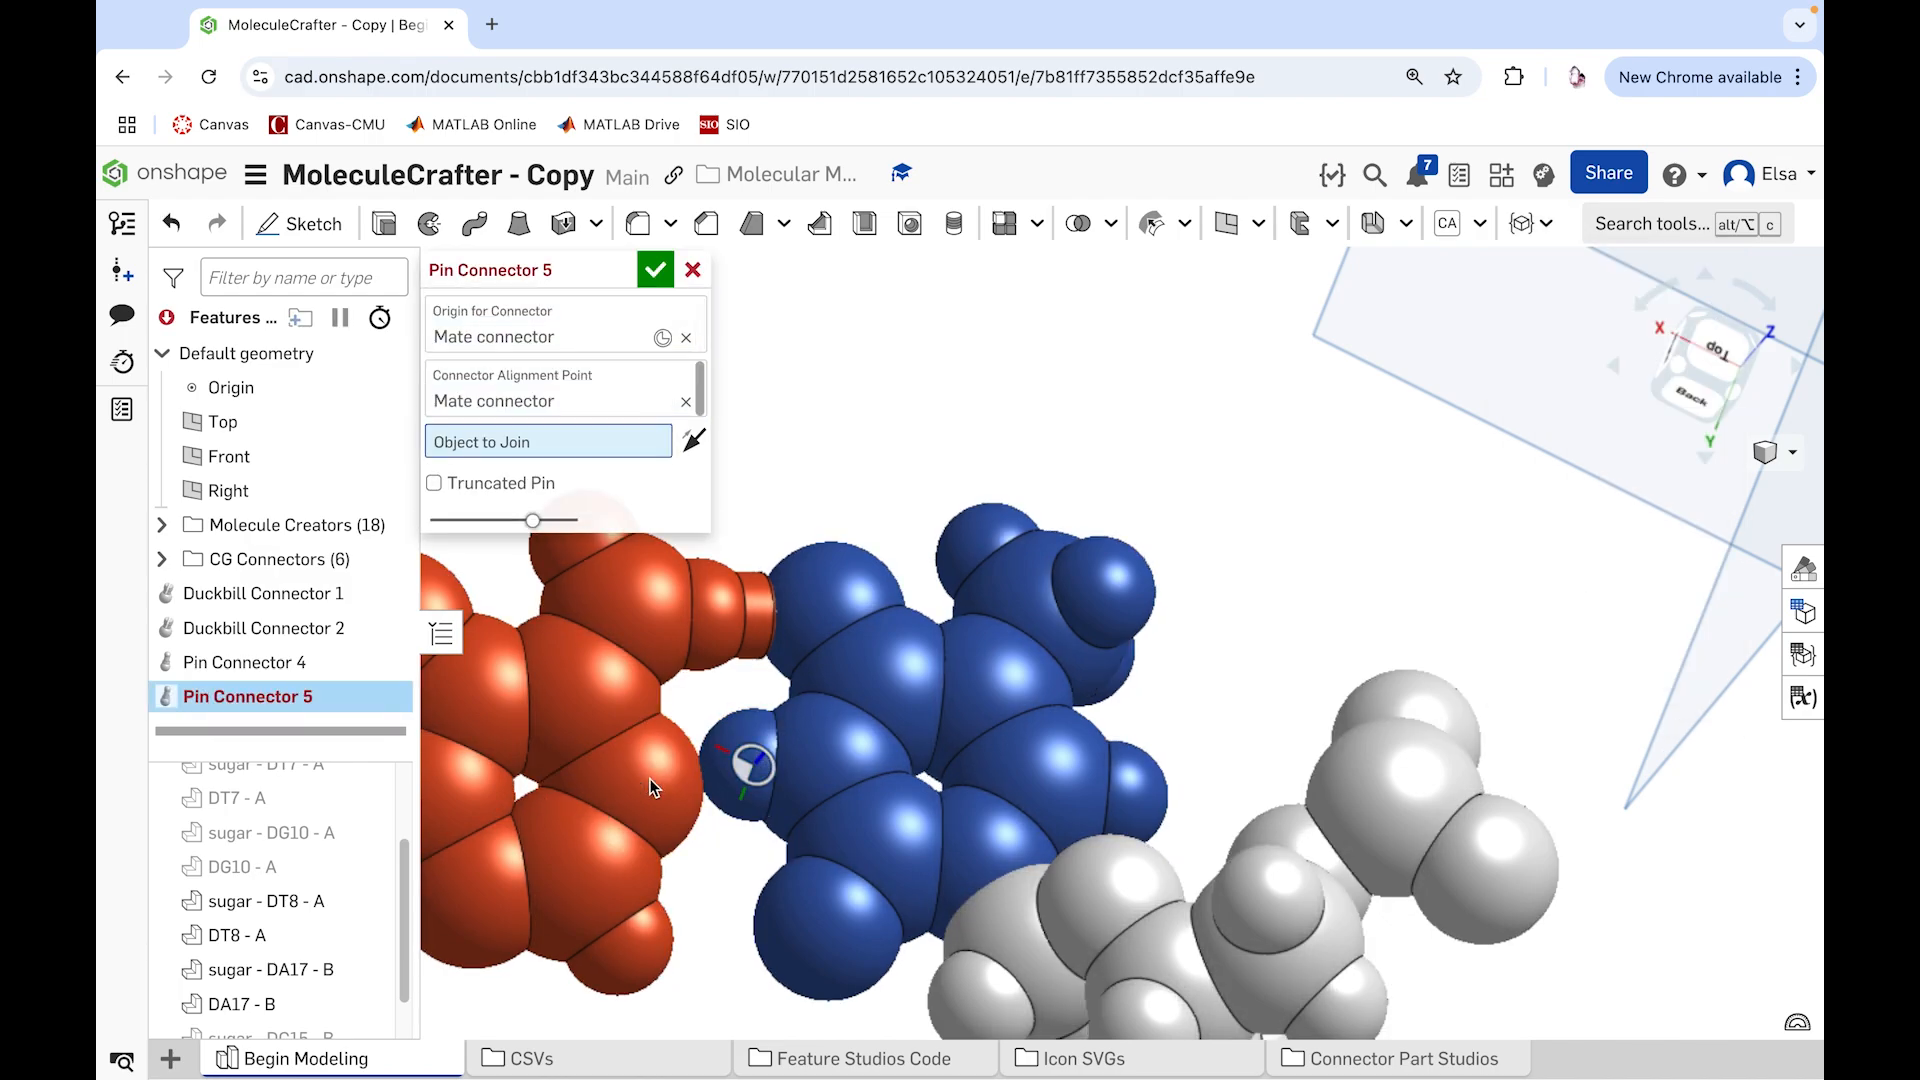
pyautogui.click(819, 724)
pyautogui.click(655, 270)
# Step: Set up a Pin Socket at DA17 - B's ring atom facing DT8 - A, aligned to DT8 - A's small pin-bearing atom and cutting into DA17 - B
pyautogui.click(1530, 224)
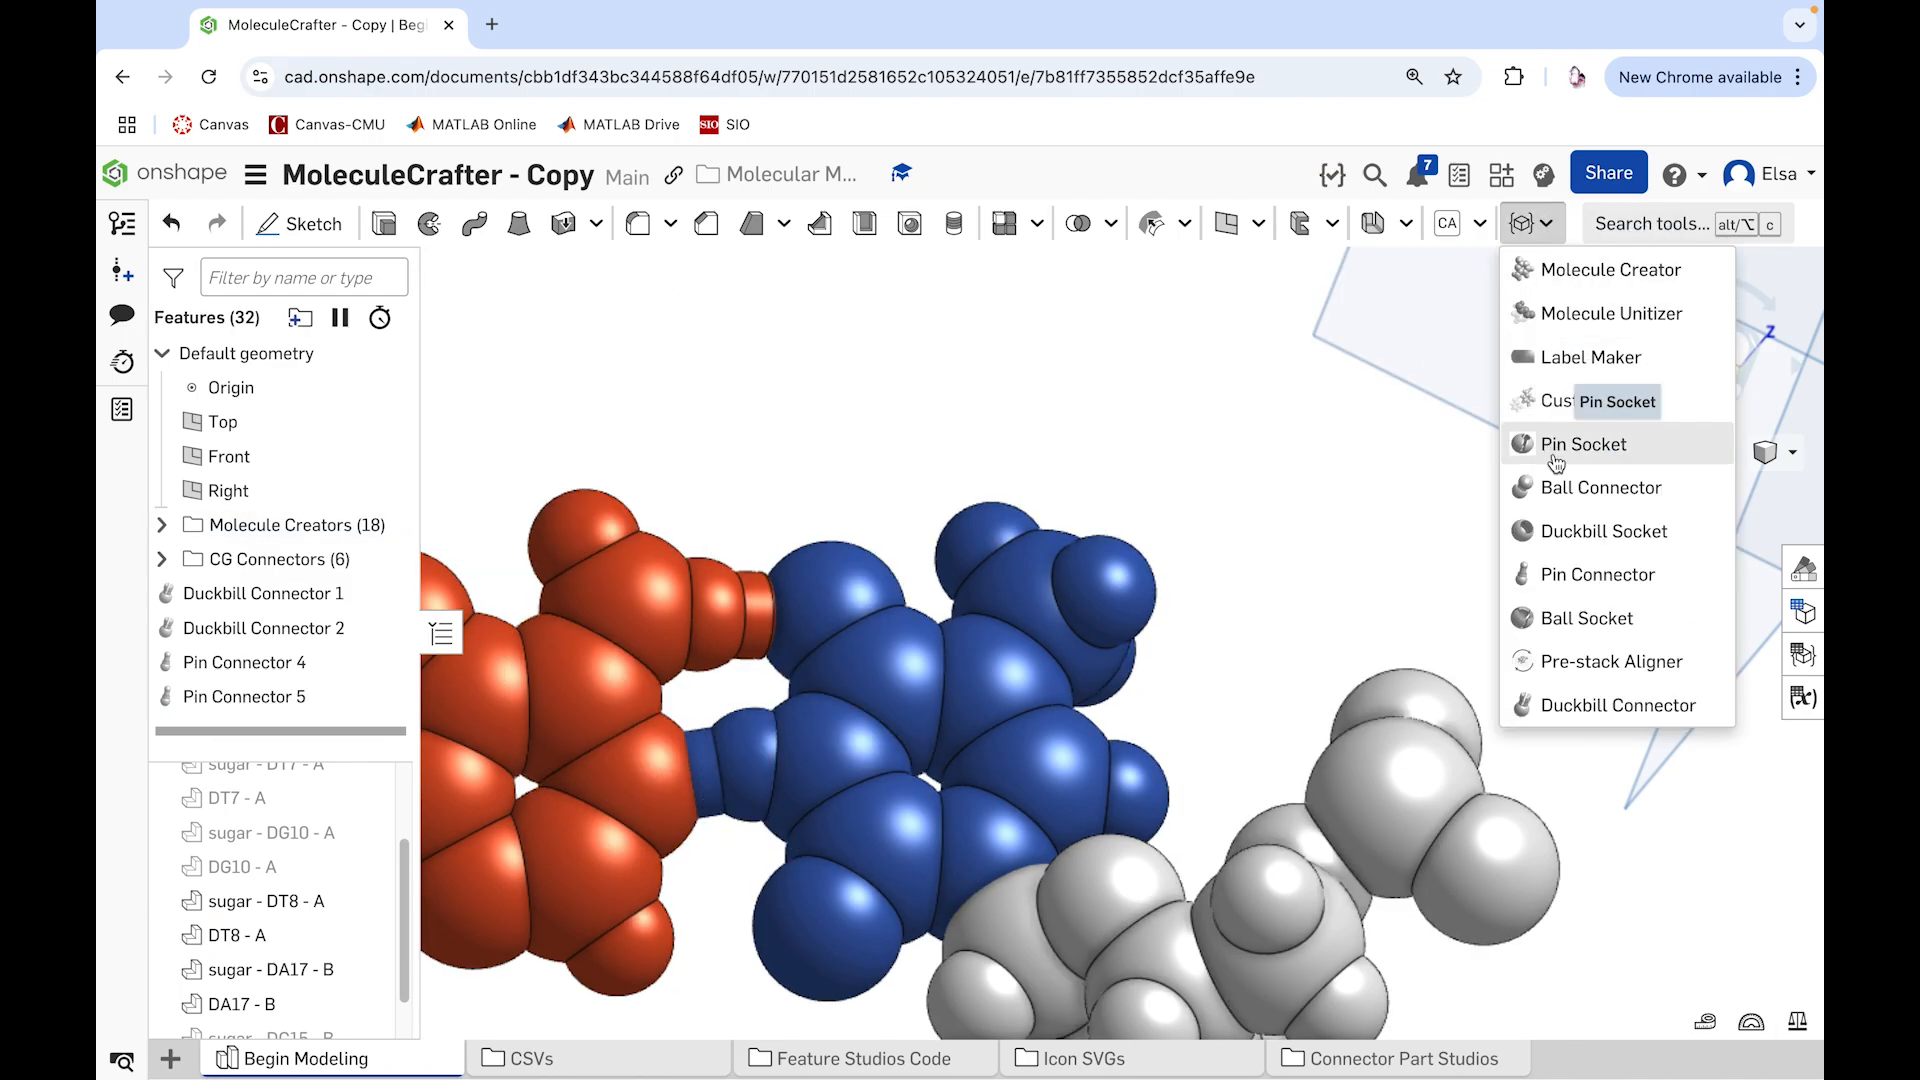
pyautogui.click(1554, 460)
pyautogui.click(640, 789)
pyautogui.click(747, 767)
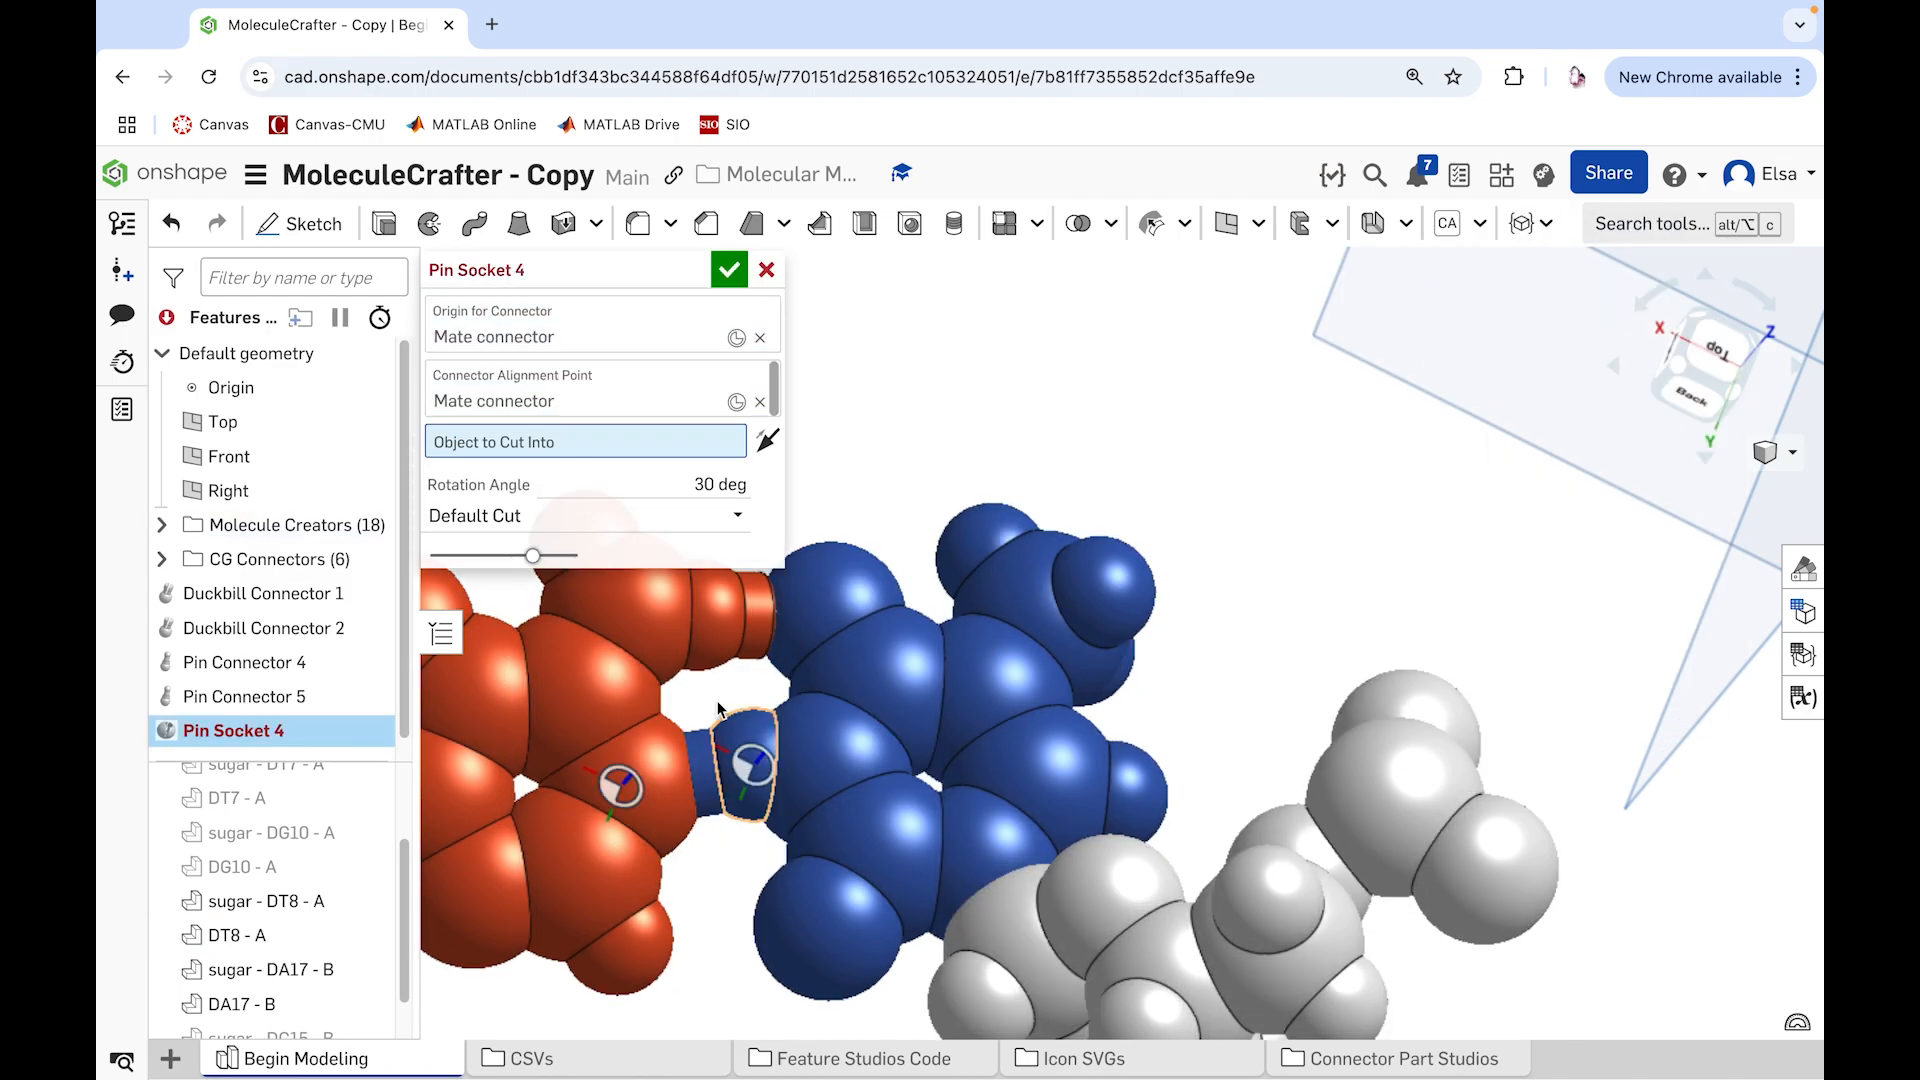
pyautogui.click(582, 722)
# Step: Set the DA17 - B pin socket's rotation angle to -50 degrees after trying 60 and -30, accepting the feature
pyautogui.click(715, 508)
pyautogui.write('60')
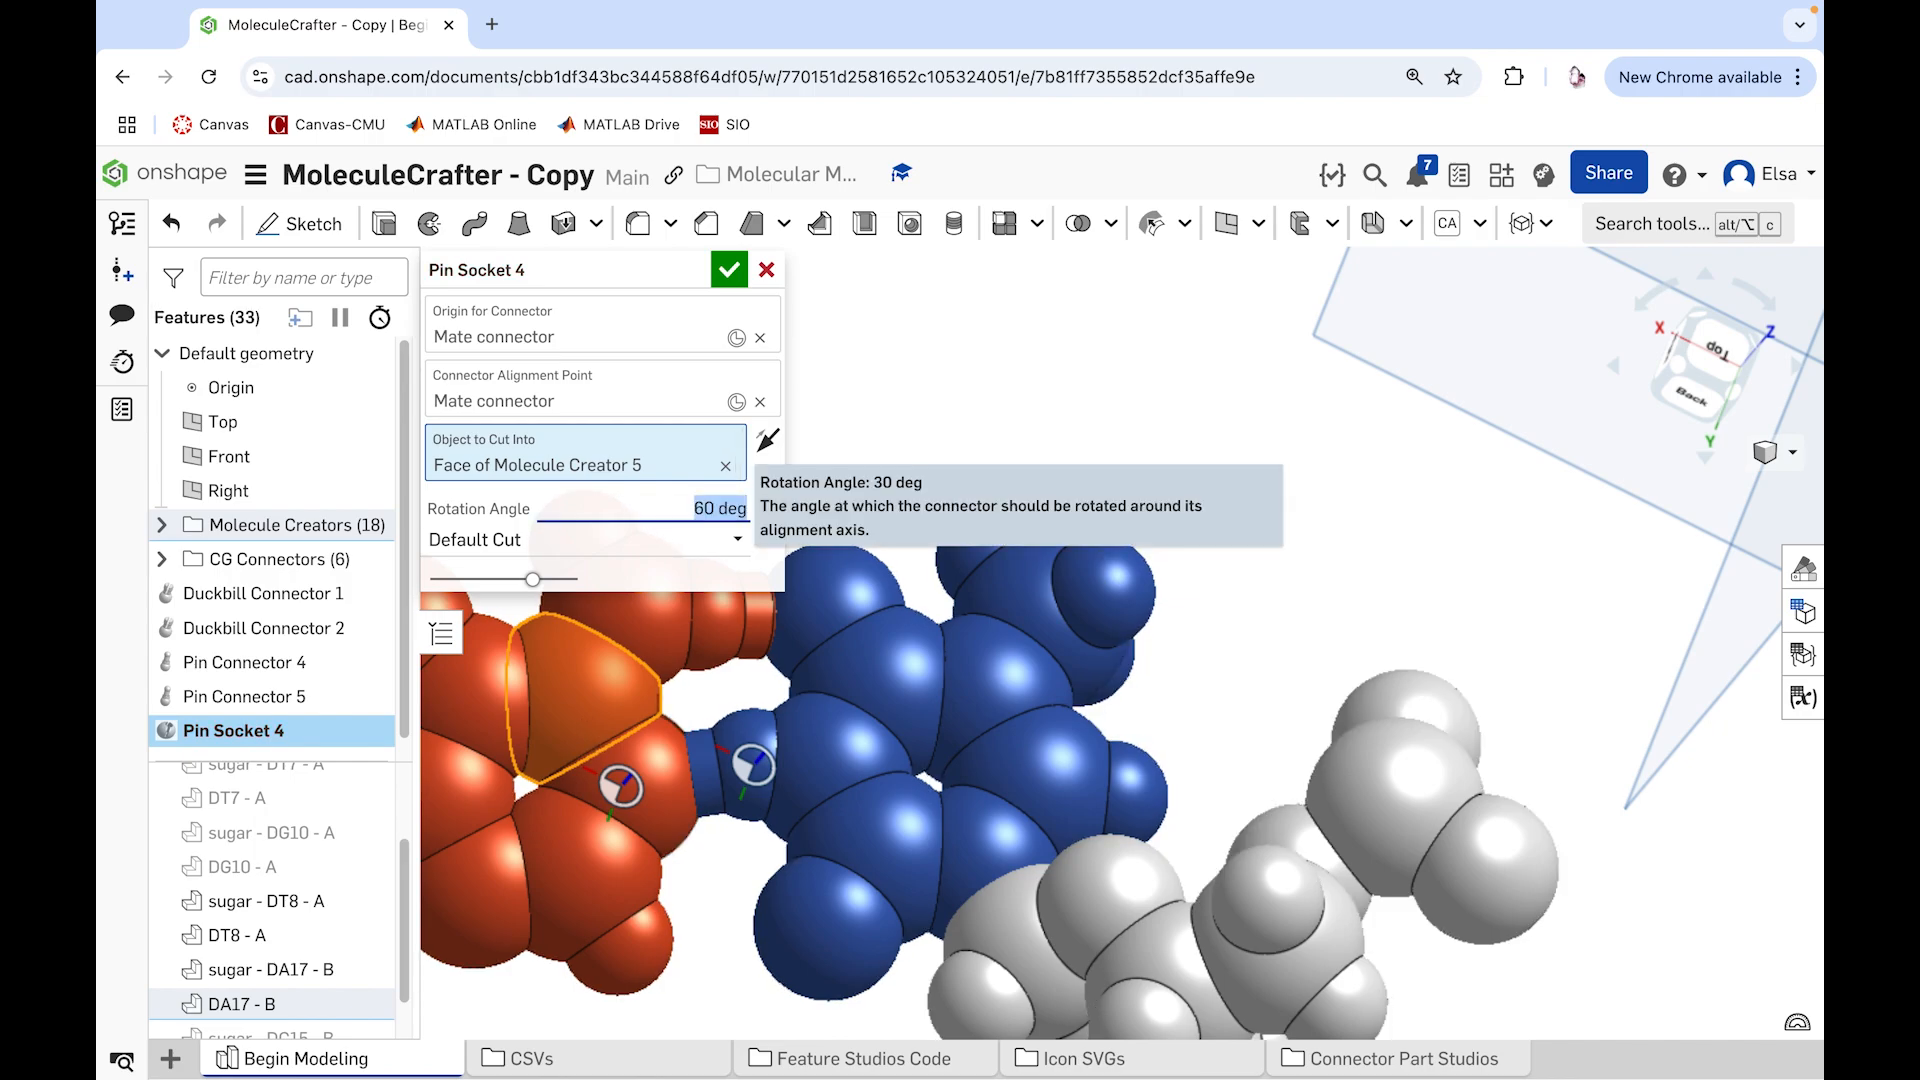
pyautogui.write('-30')
pyautogui.press('Return')
pyautogui.write('-50')
pyautogui.press('Return')
pyautogui.click(728, 270)
# Step: Add a Pin Socket at DT8 - A's outer atom, aligned to DA17 - B's pin-bearing atom, cutting into DT8 - A with a 90-degree rotation angle
pyautogui.click(1532, 224)
pyautogui.click(1569, 453)
pyautogui.click(824, 602)
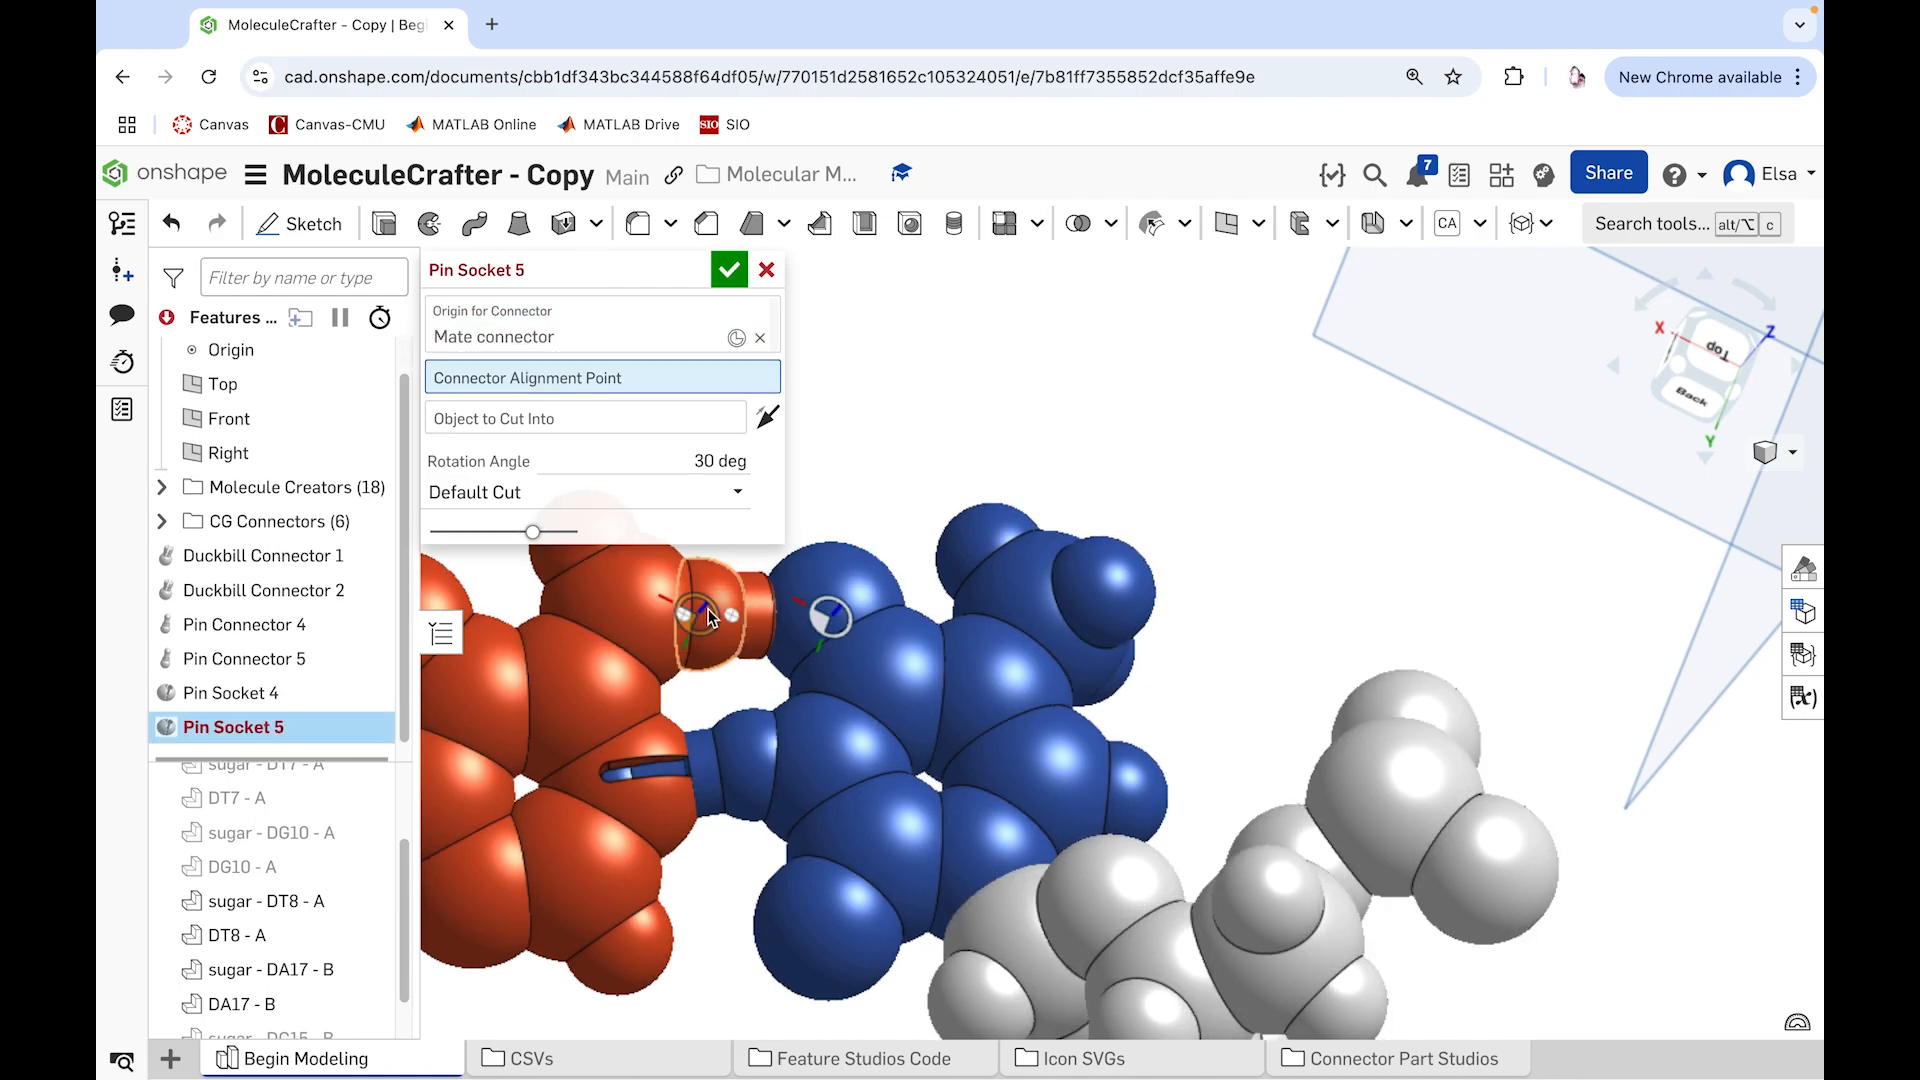
pyautogui.click(737, 603)
pyautogui.click(852, 582)
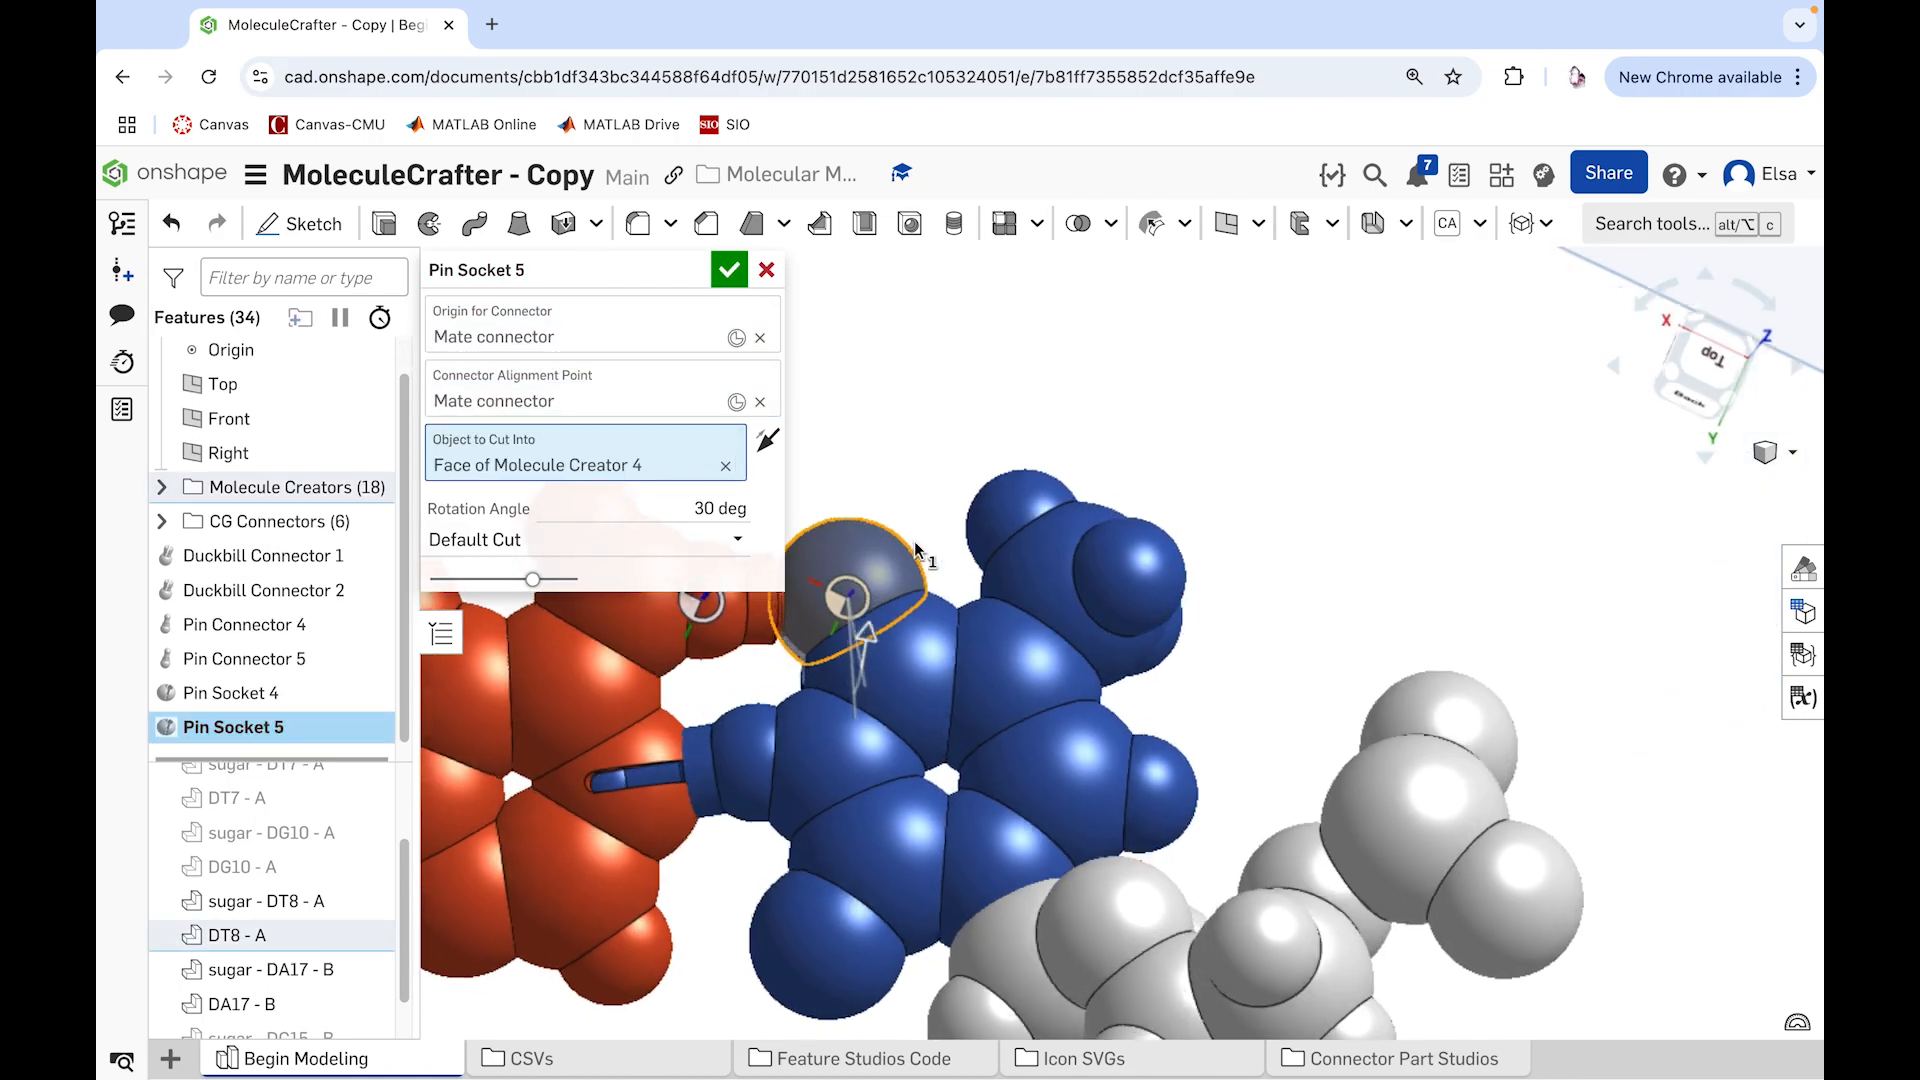
pyautogui.click(630, 510)
pyautogui.write('90')
pyautogui.press('Return')
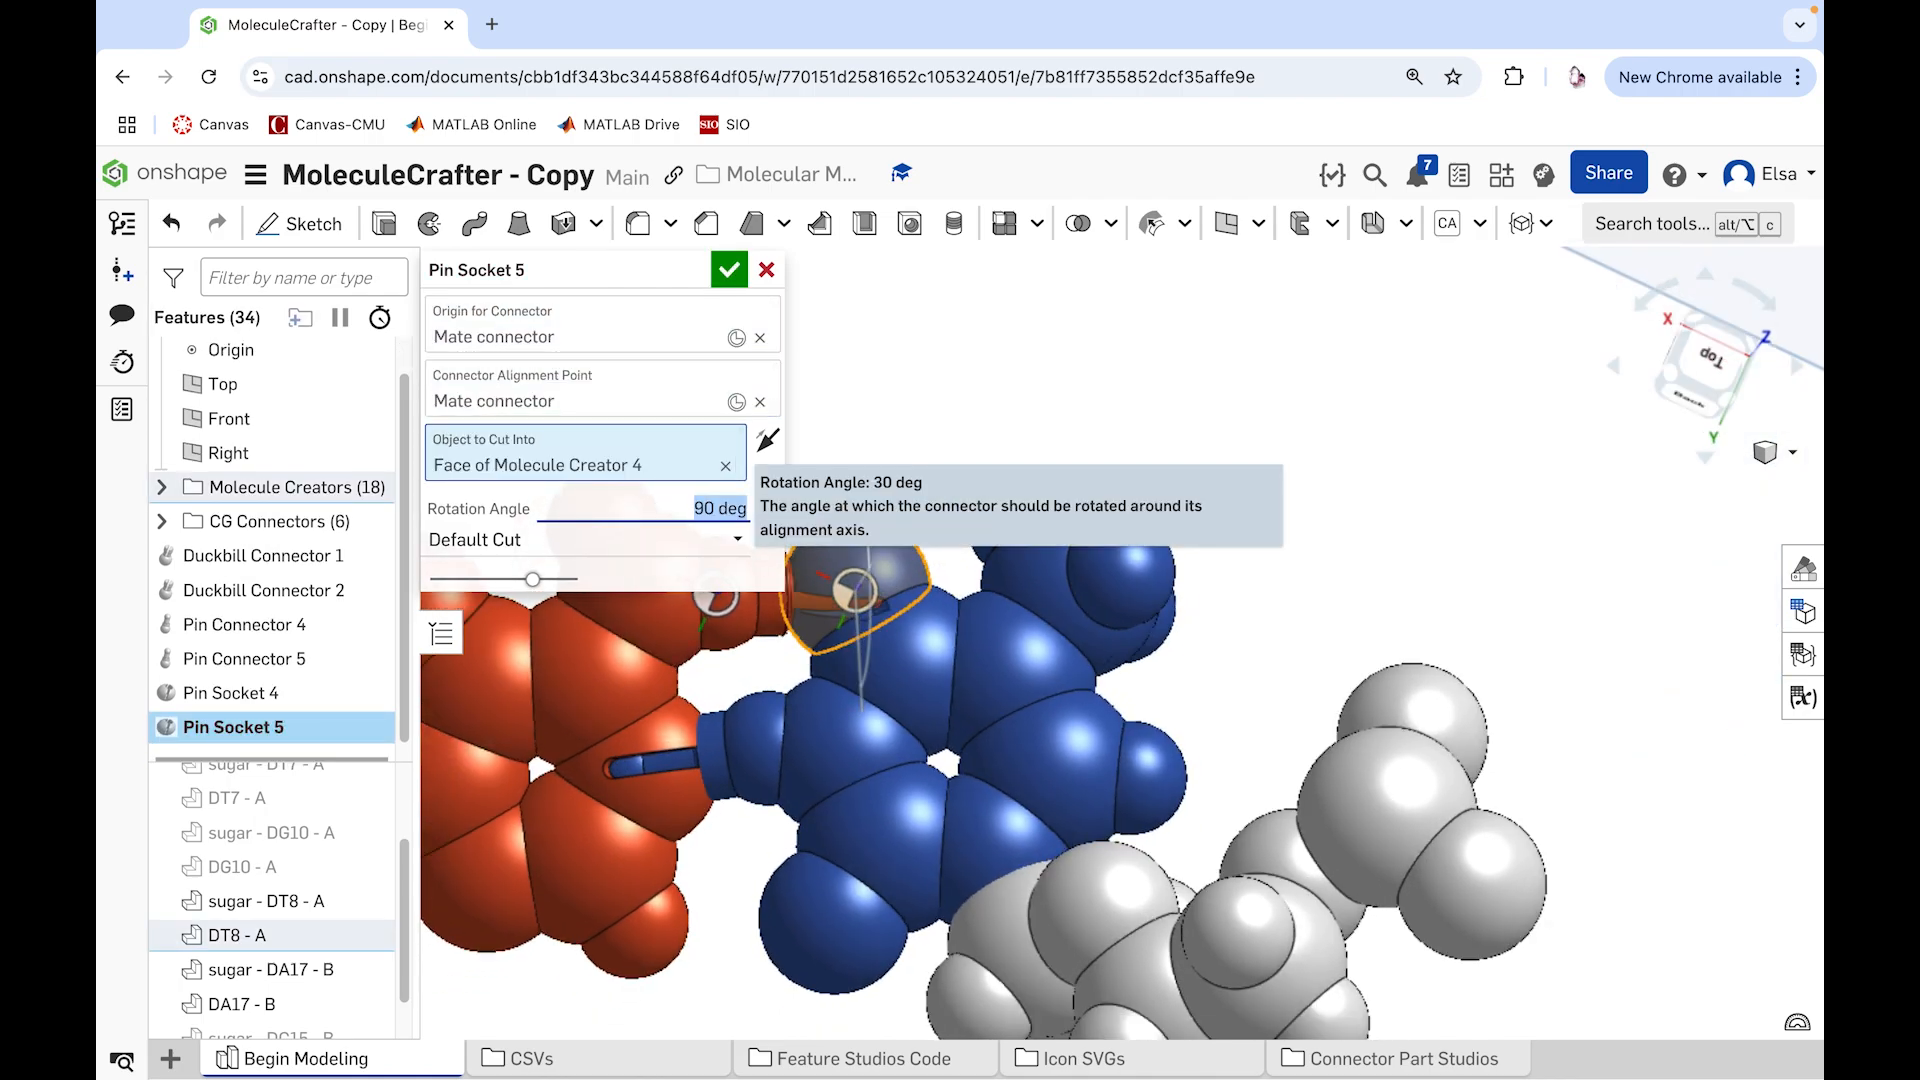
pyautogui.click(729, 269)
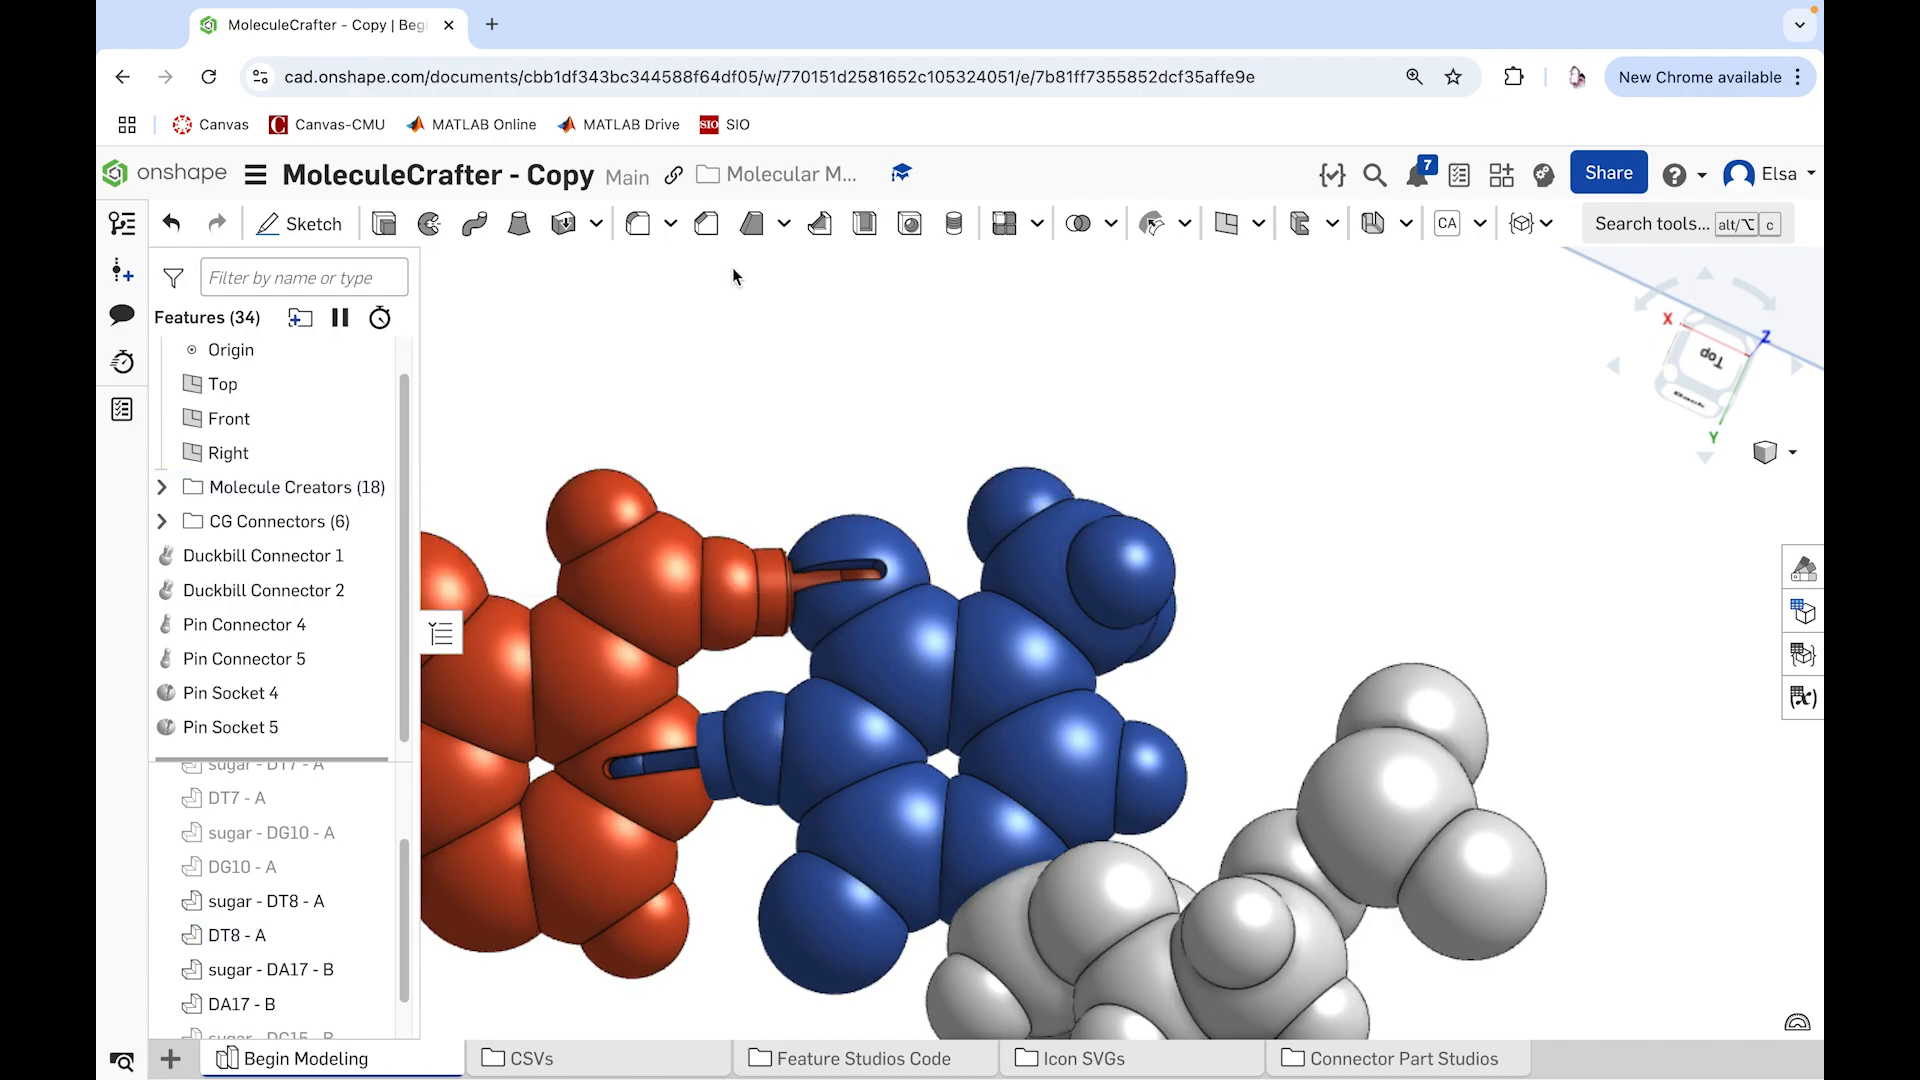
# Step: Group Pin Connectors 4 and 5 and Pin Sockets 4 and 5 into a new folder named AT Connnectors
pyautogui.click(360, 726)
pyautogui.keyDown('shift'); pyautogui.click(360, 623); pyautogui.keyUp('shift')
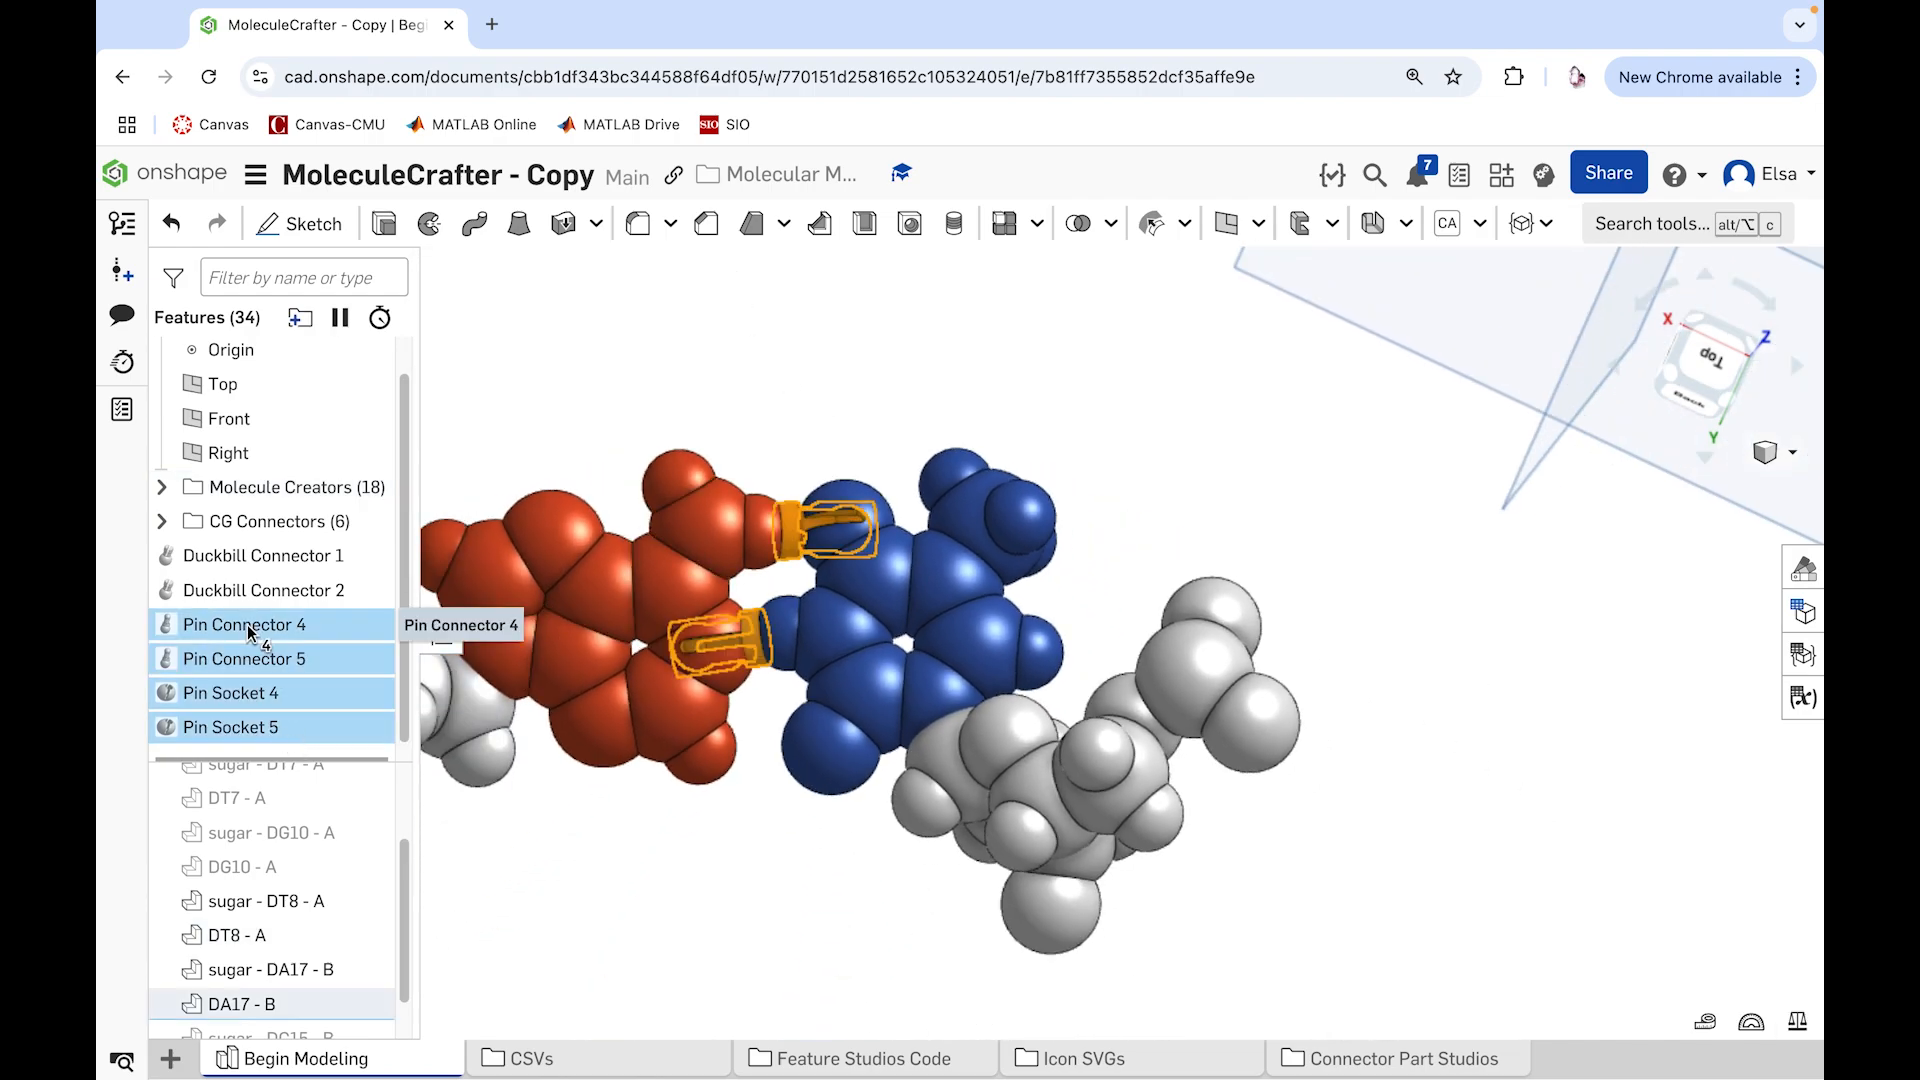
pyautogui.click(299, 318)
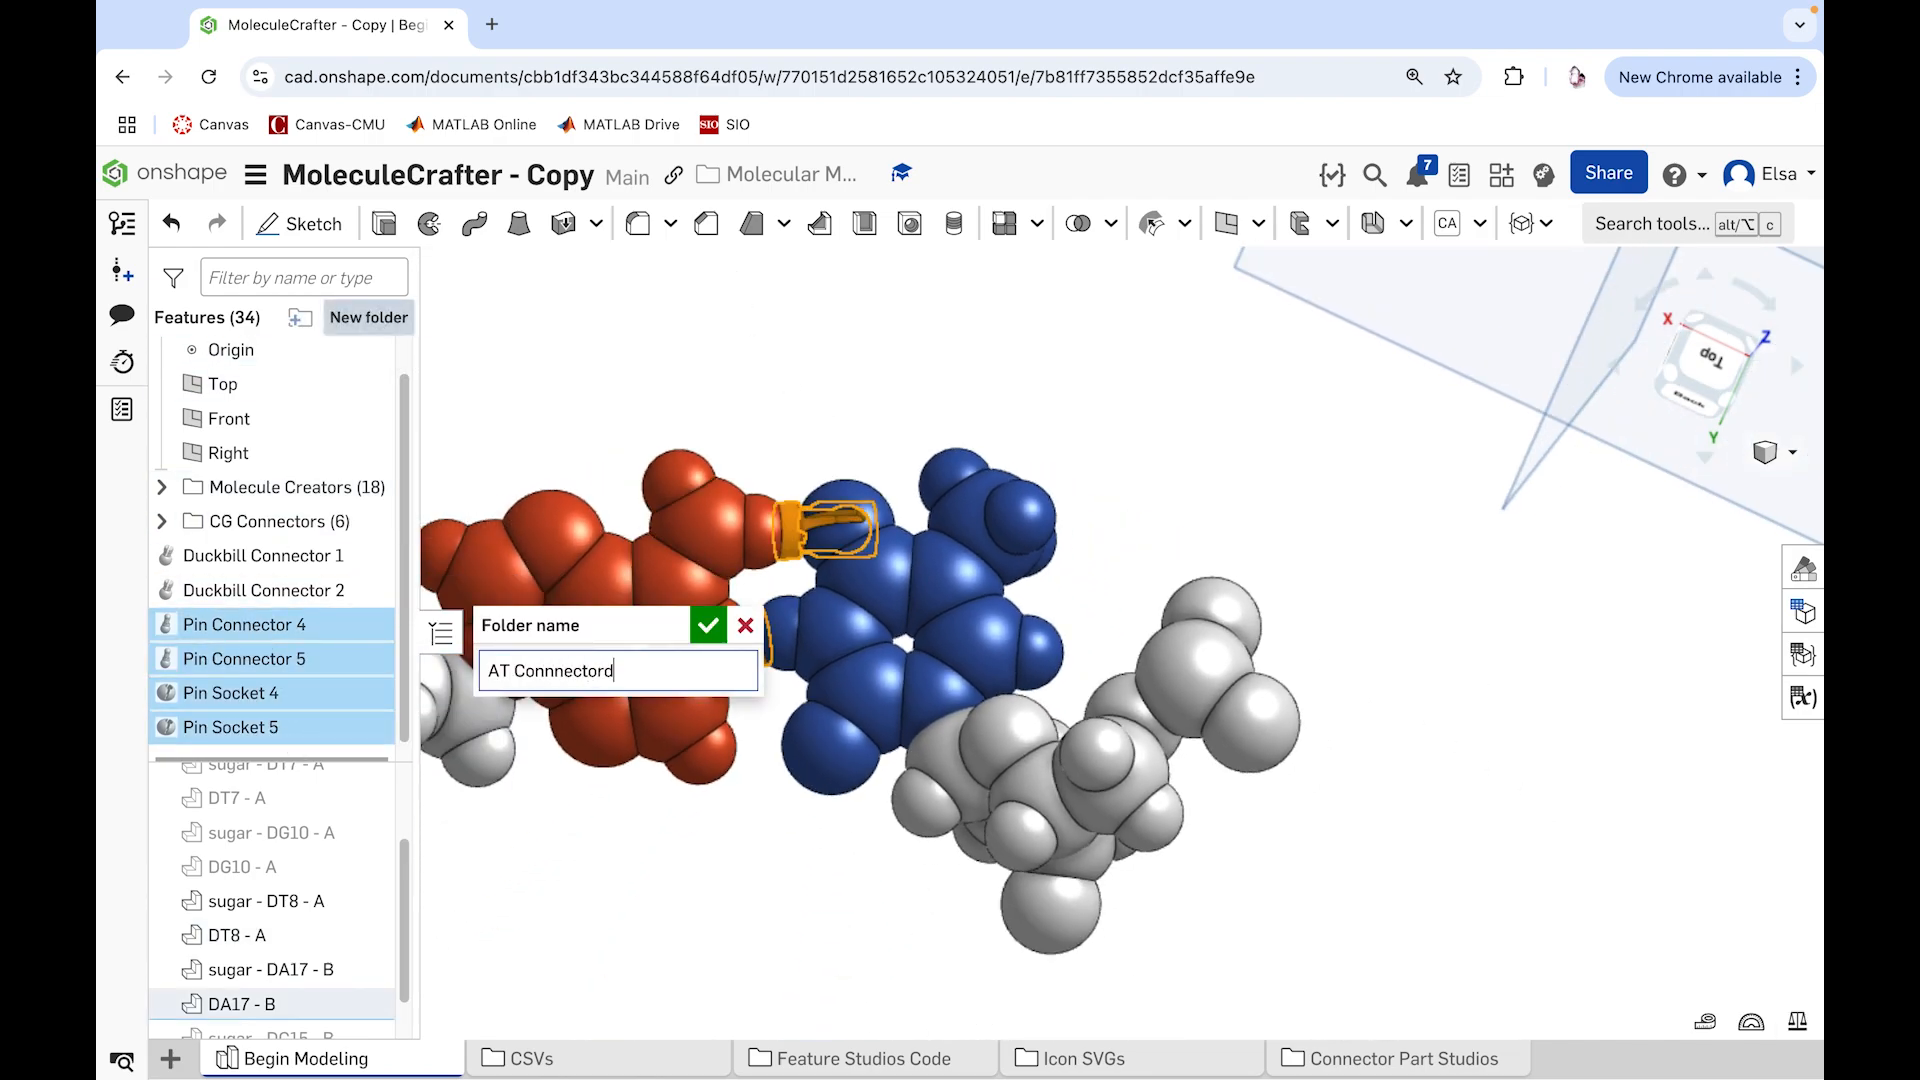
pyautogui.click(708, 625)
# Step: Set up a Duckbill Connector at DT8 - A's ring atom beside its sugar, aligned to the adjacent sugar atom and joined to DT8 - A
pyautogui.click(1525, 223)
pyautogui.click(1570, 707)
pyautogui.moveTo(1005, 764); pyautogui.dragTo(985, 890, button='right')
pyautogui.scroll(5, 830, 616)
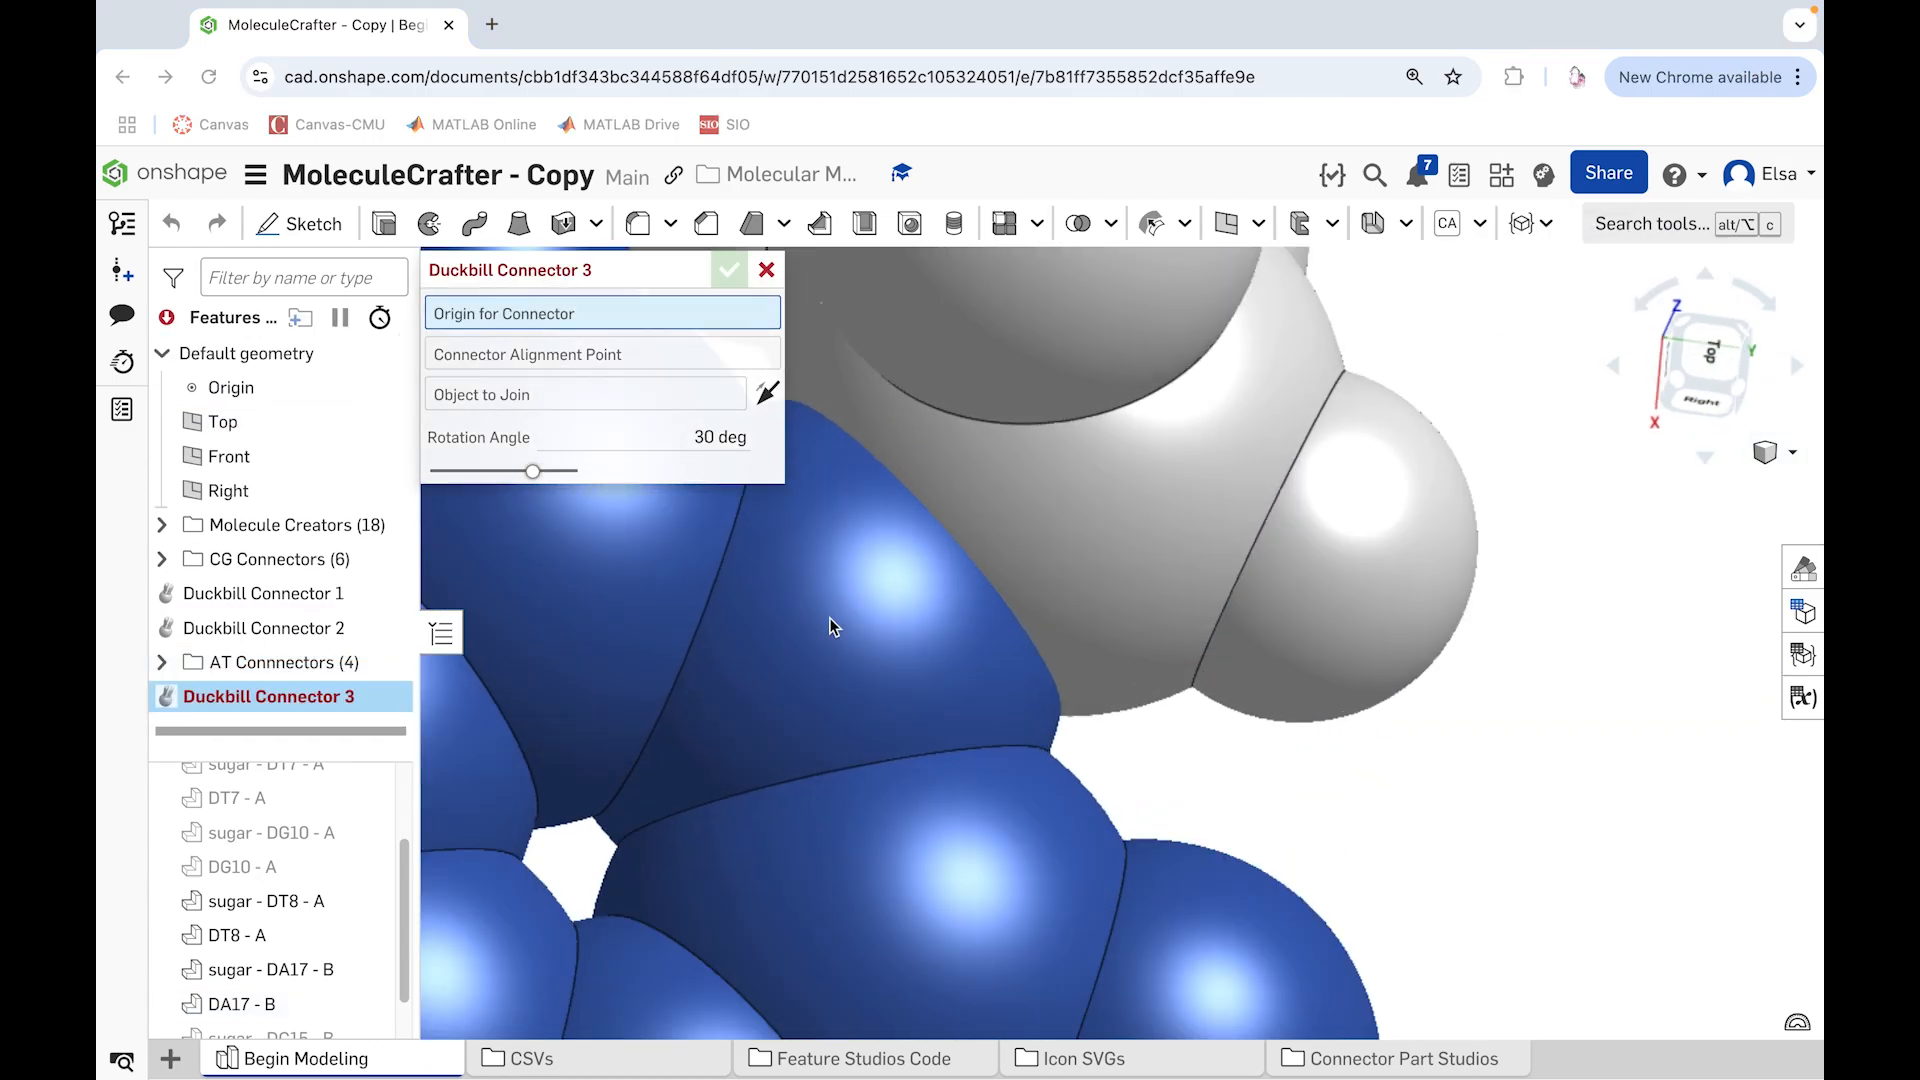
pyautogui.scroll(-5, 882, 706)
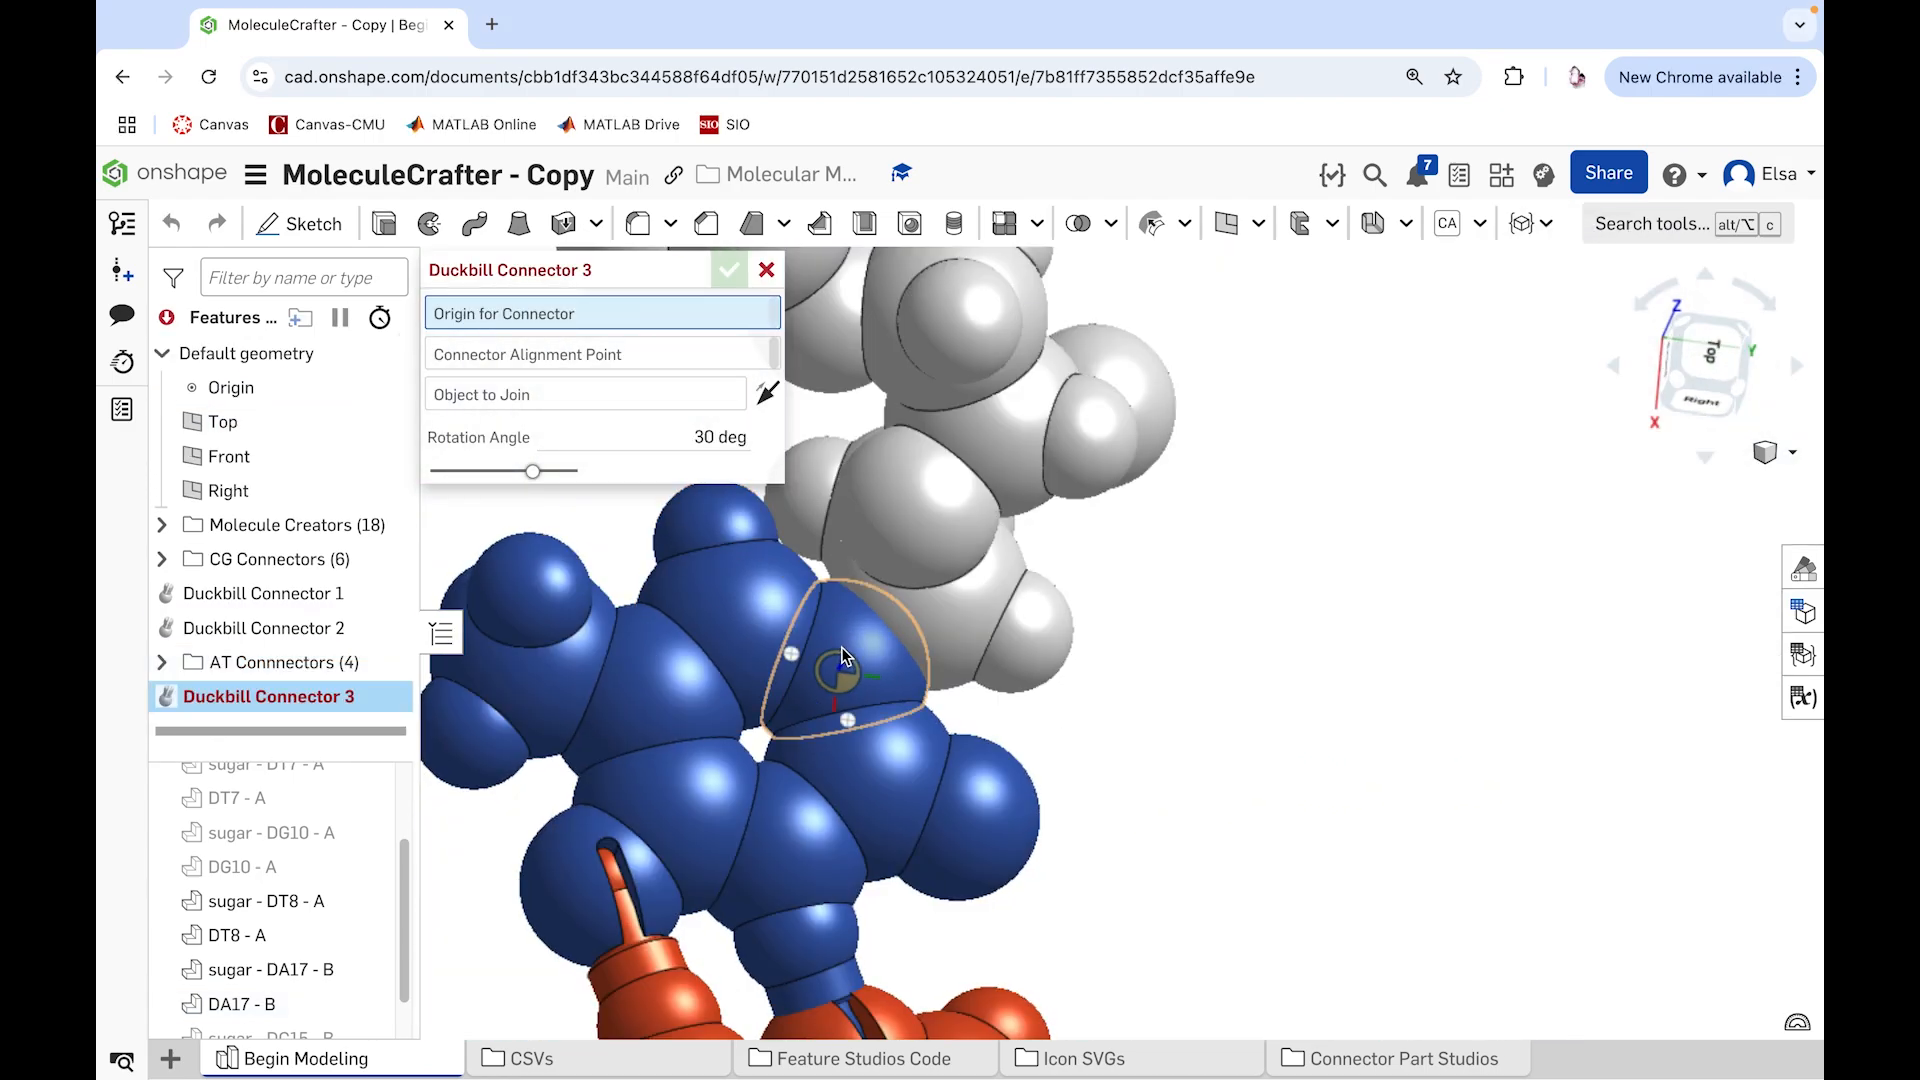
pyautogui.click(842, 682)
pyautogui.click(925, 610)
pyautogui.click(862, 660)
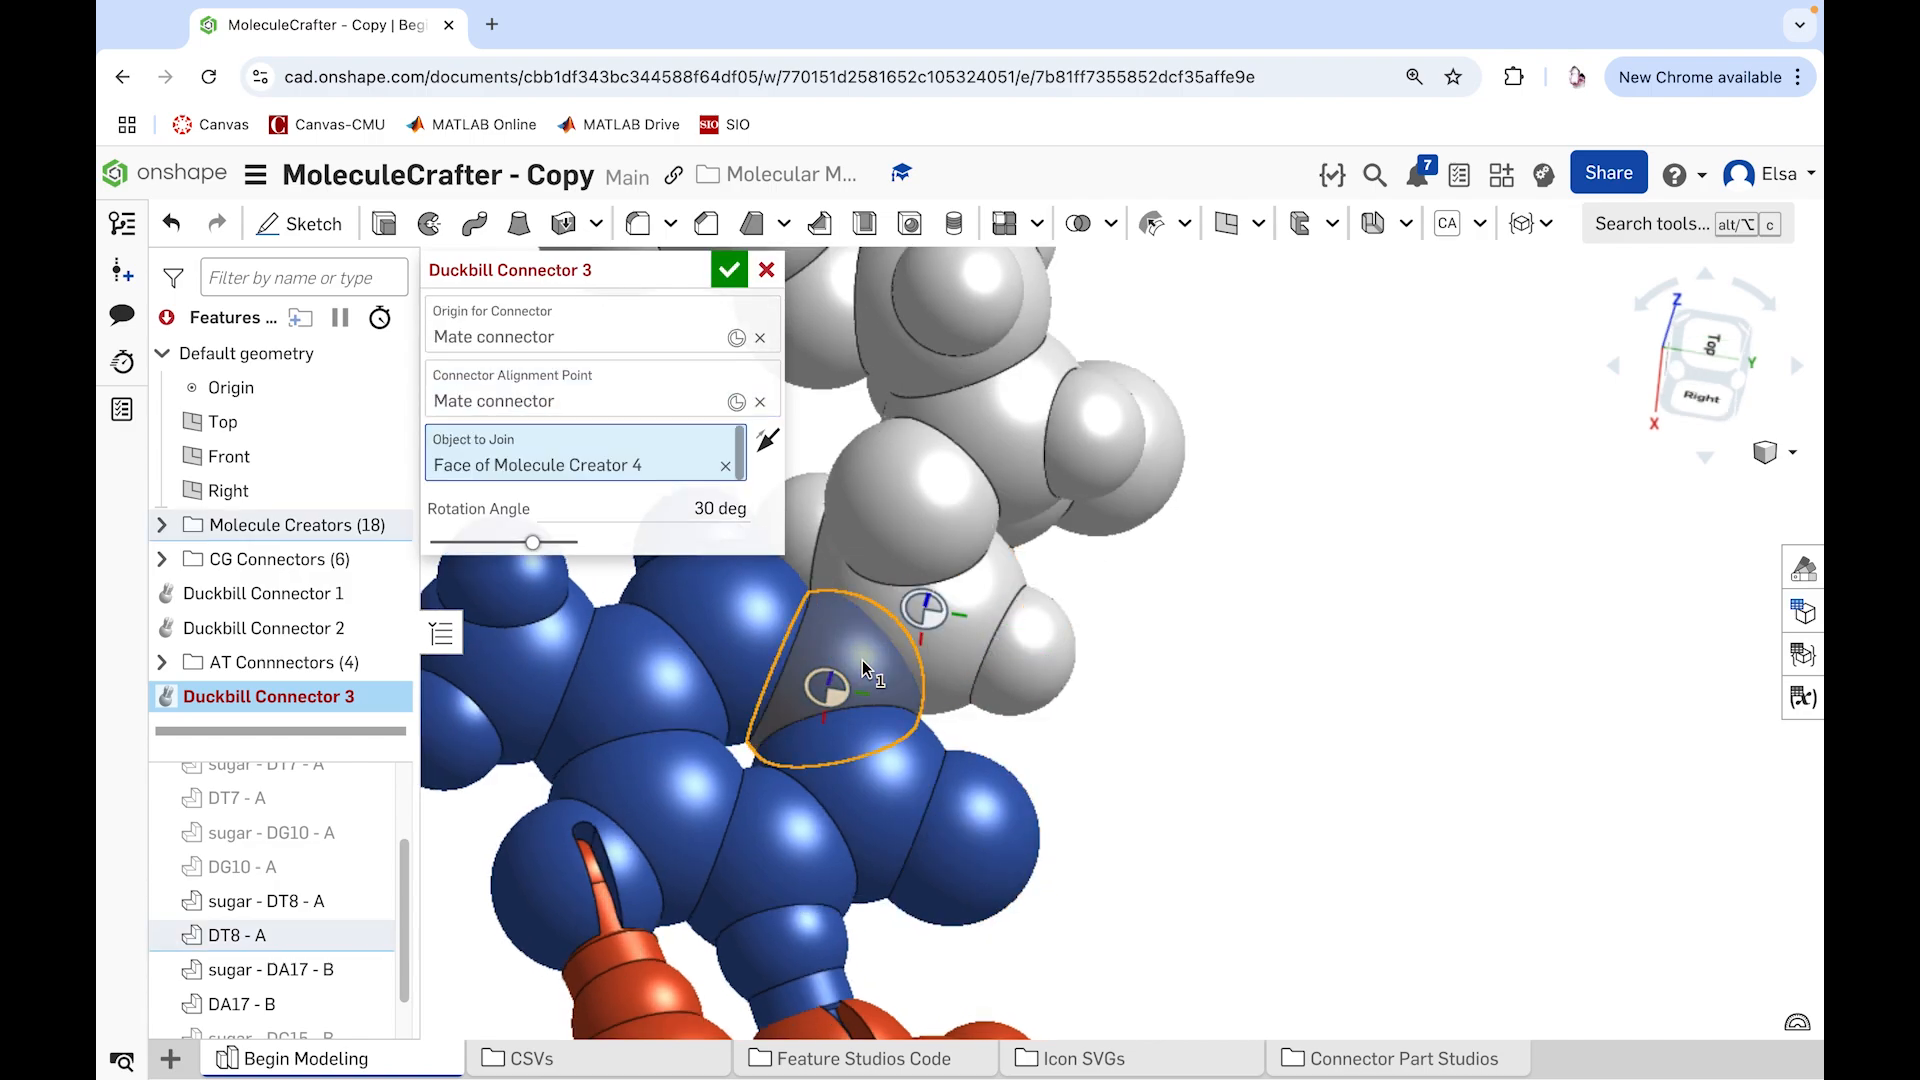
# Step: Hide sugar - DT8 - A and set the DT8 - A duckbill connector's rotation angle to 50 degrees, accepting the feature
pyautogui.click(368, 903)
pyautogui.click(657, 507)
pyautogui.write('90')
pyautogui.press('Return')
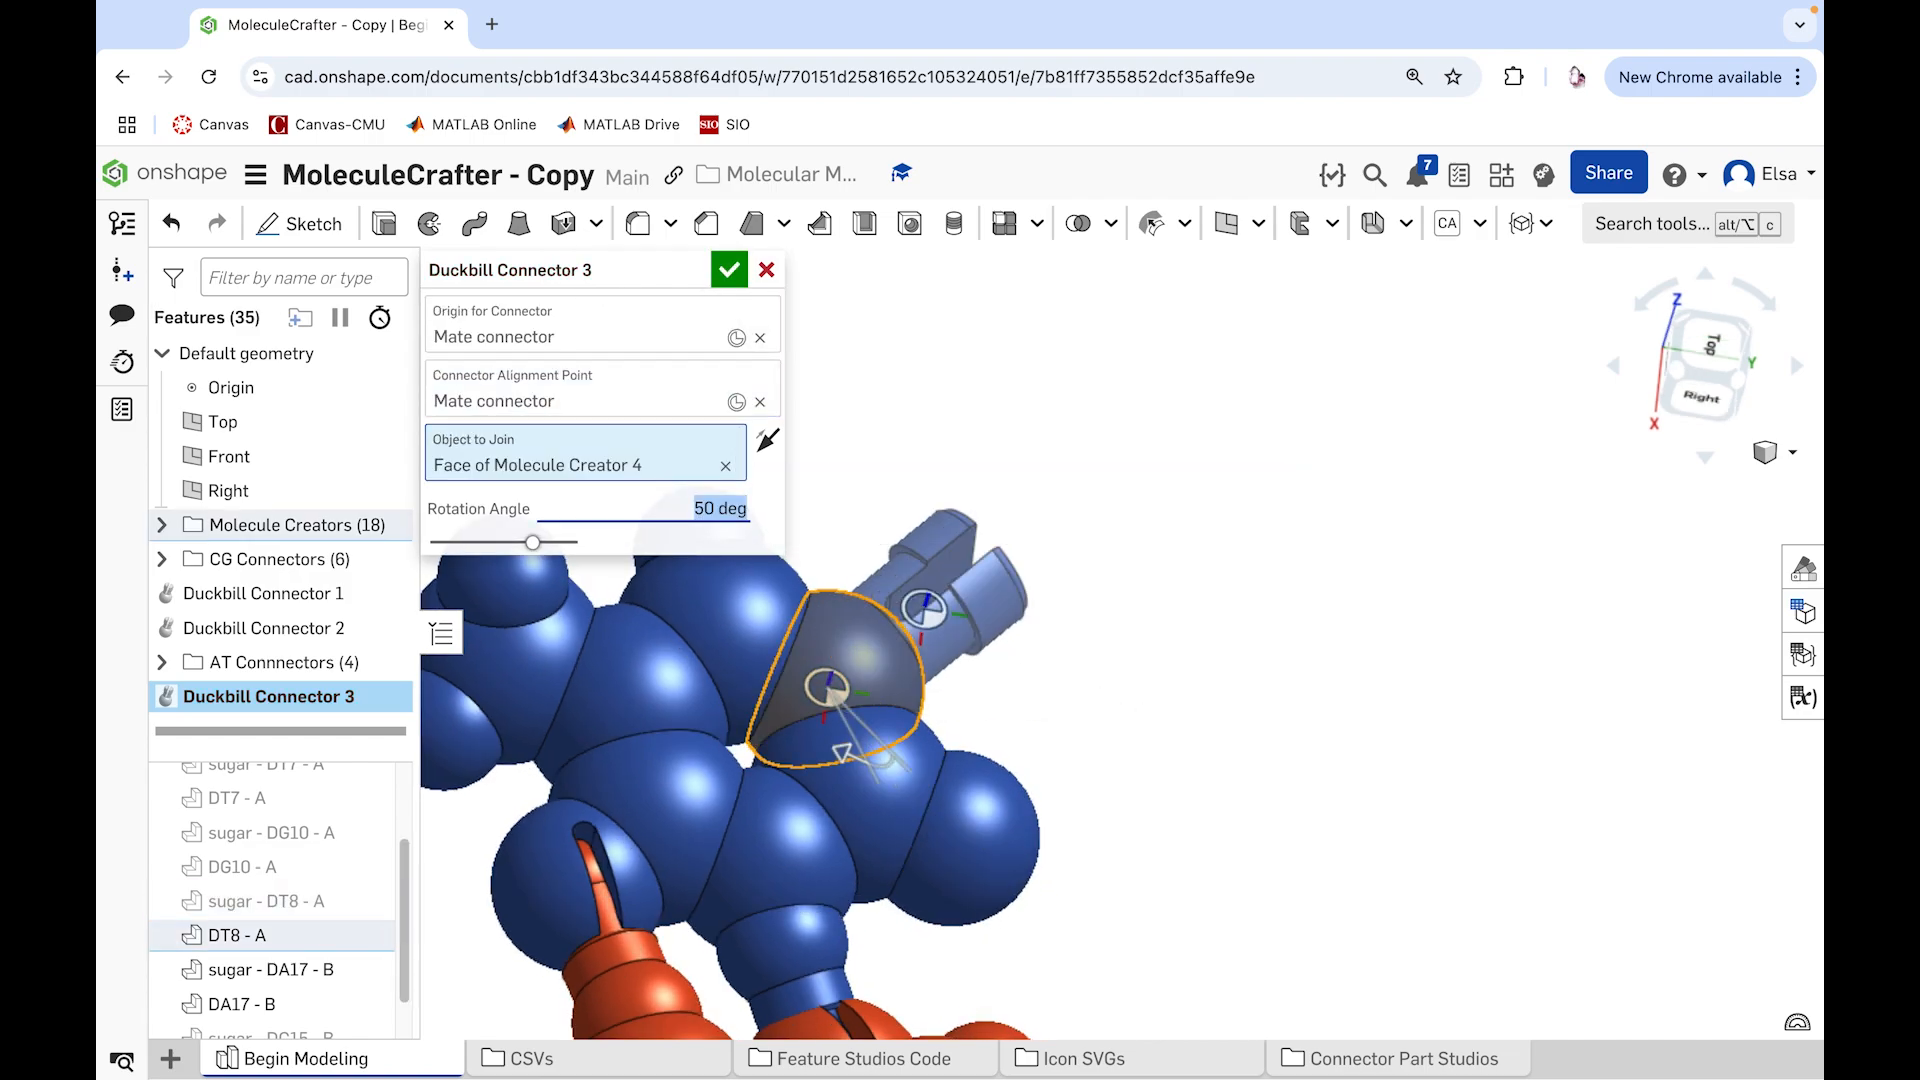
pyautogui.press('Return')
# Step: Set up a Duckbill Connector at DA17 - B's ring atom beside its sugar, aligned to the adjacent sugar atom and joined to DA17 - B
pyautogui.scroll(-4, 1154, 746)
pyautogui.moveTo(1142, 818); pyautogui.dragTo(730, 860, button='right')
pyautogui.click(1519, 225)
pyautogui.click(1590, 702)
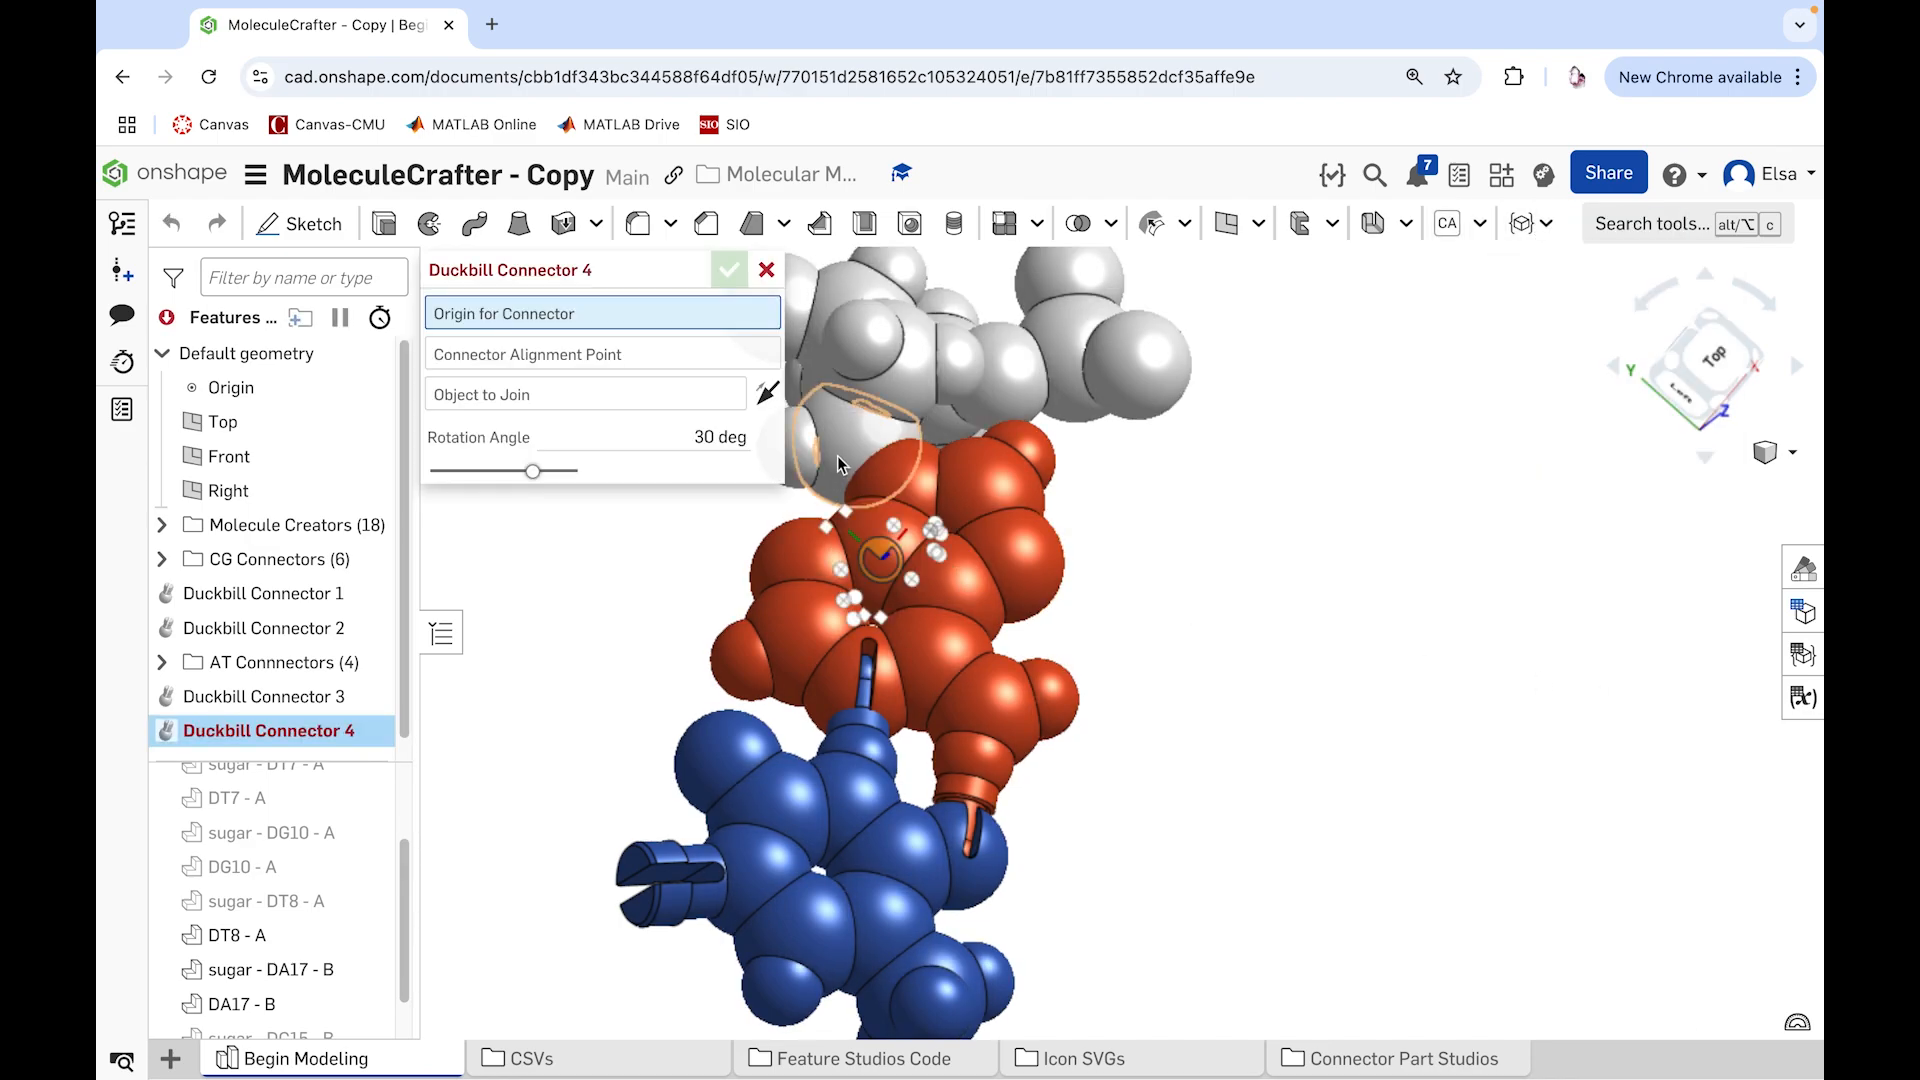
pyautogui.scroll(5, 998, 565)
pyautogui.moveTo(998, 561)
pyautogui.mouseDown(button='right')
pyautogui.moveTo(1012, 532)
pyautogui.moveTo(978, 531)
pyautogui.mouseUp(button='right')
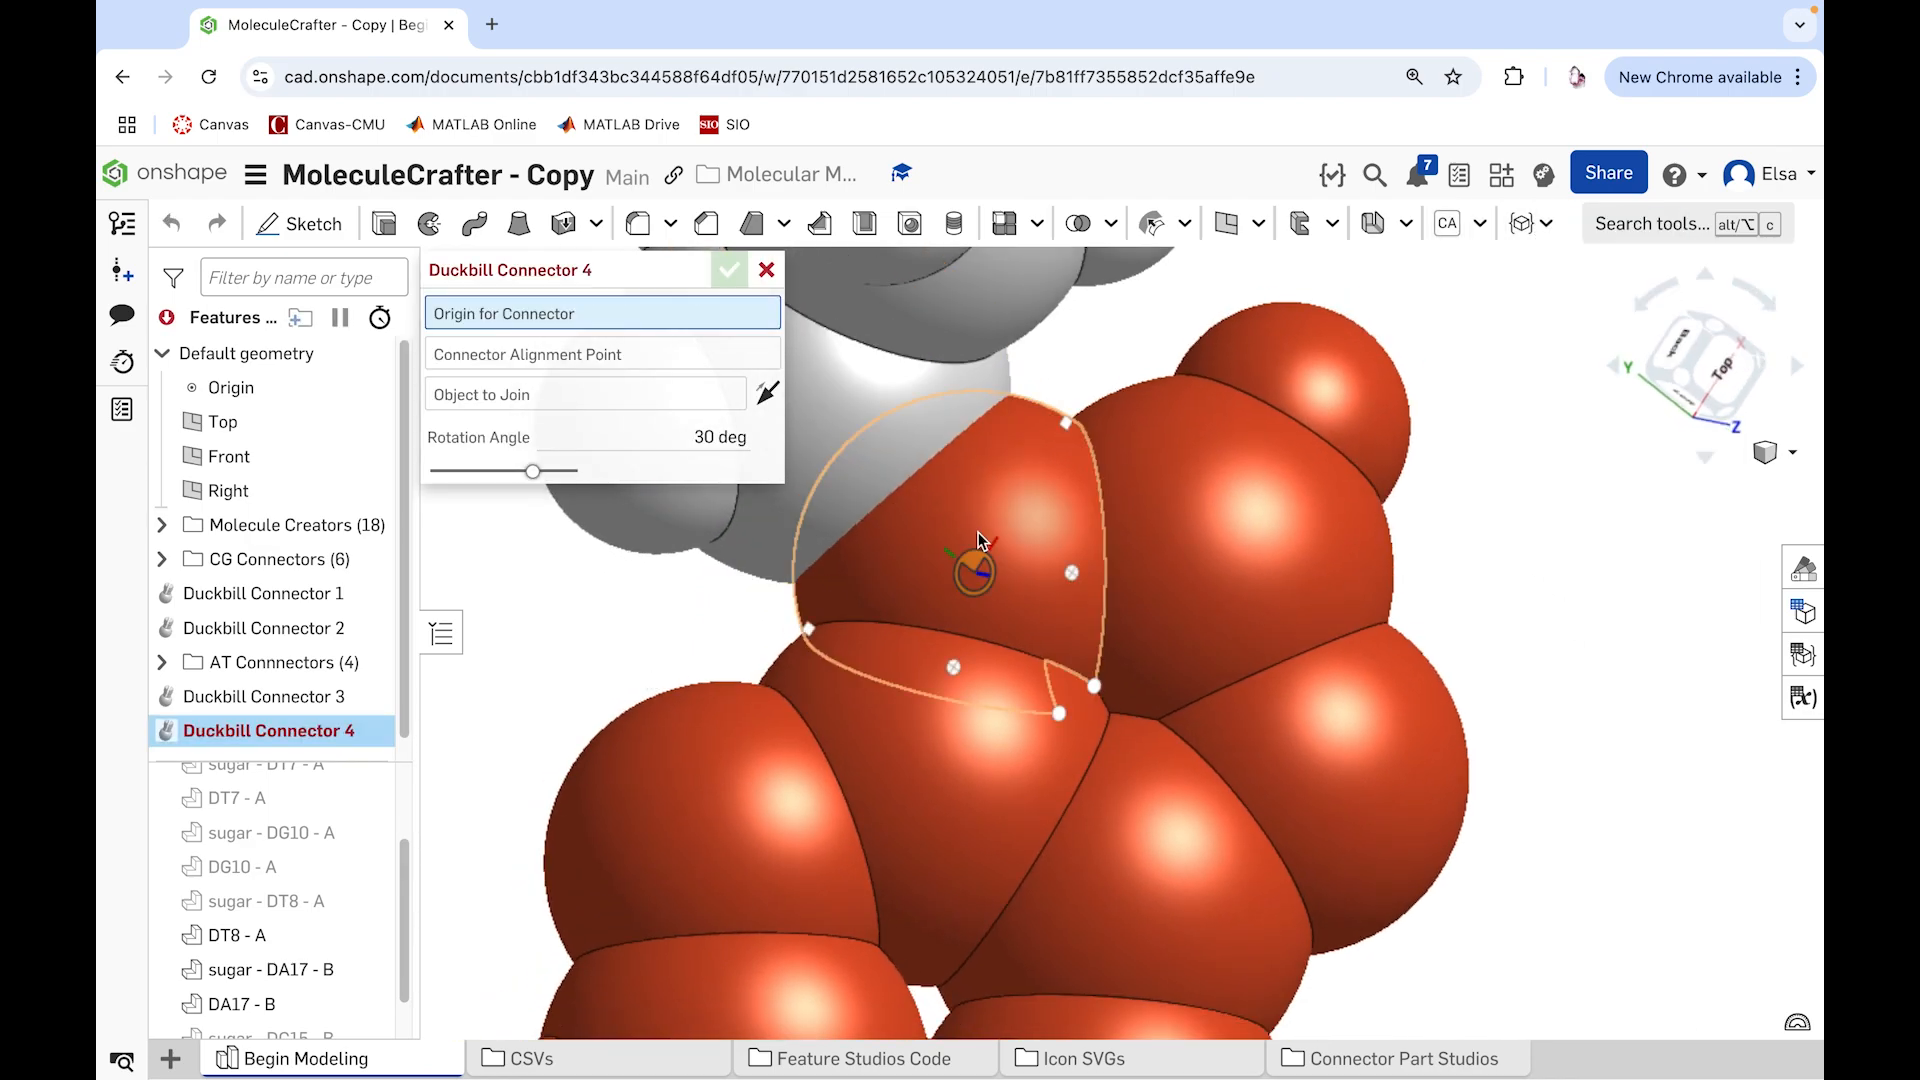
pyautogui.click(978, 536)
pyautogui.scroll(-2, 954, 500)
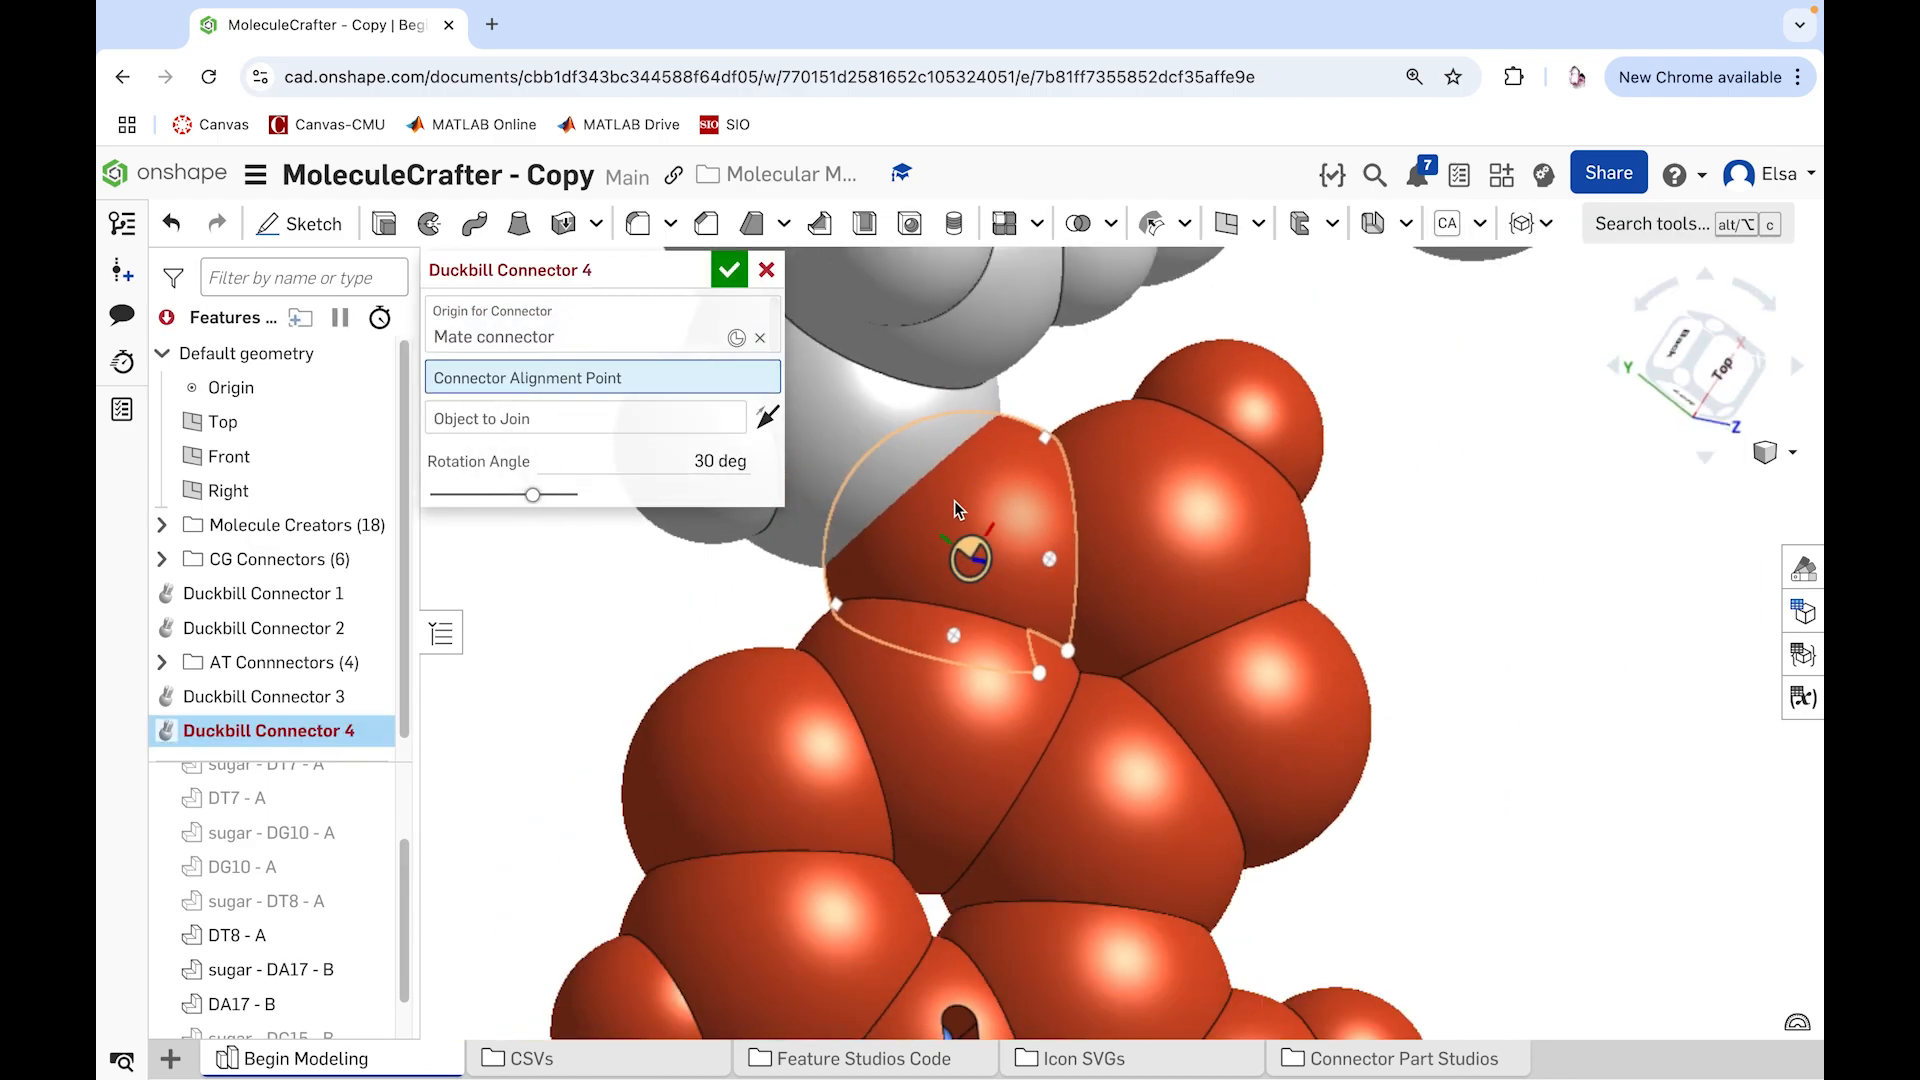
pyautogui.click(866, 440)
pyautogui.click(1019, 514)
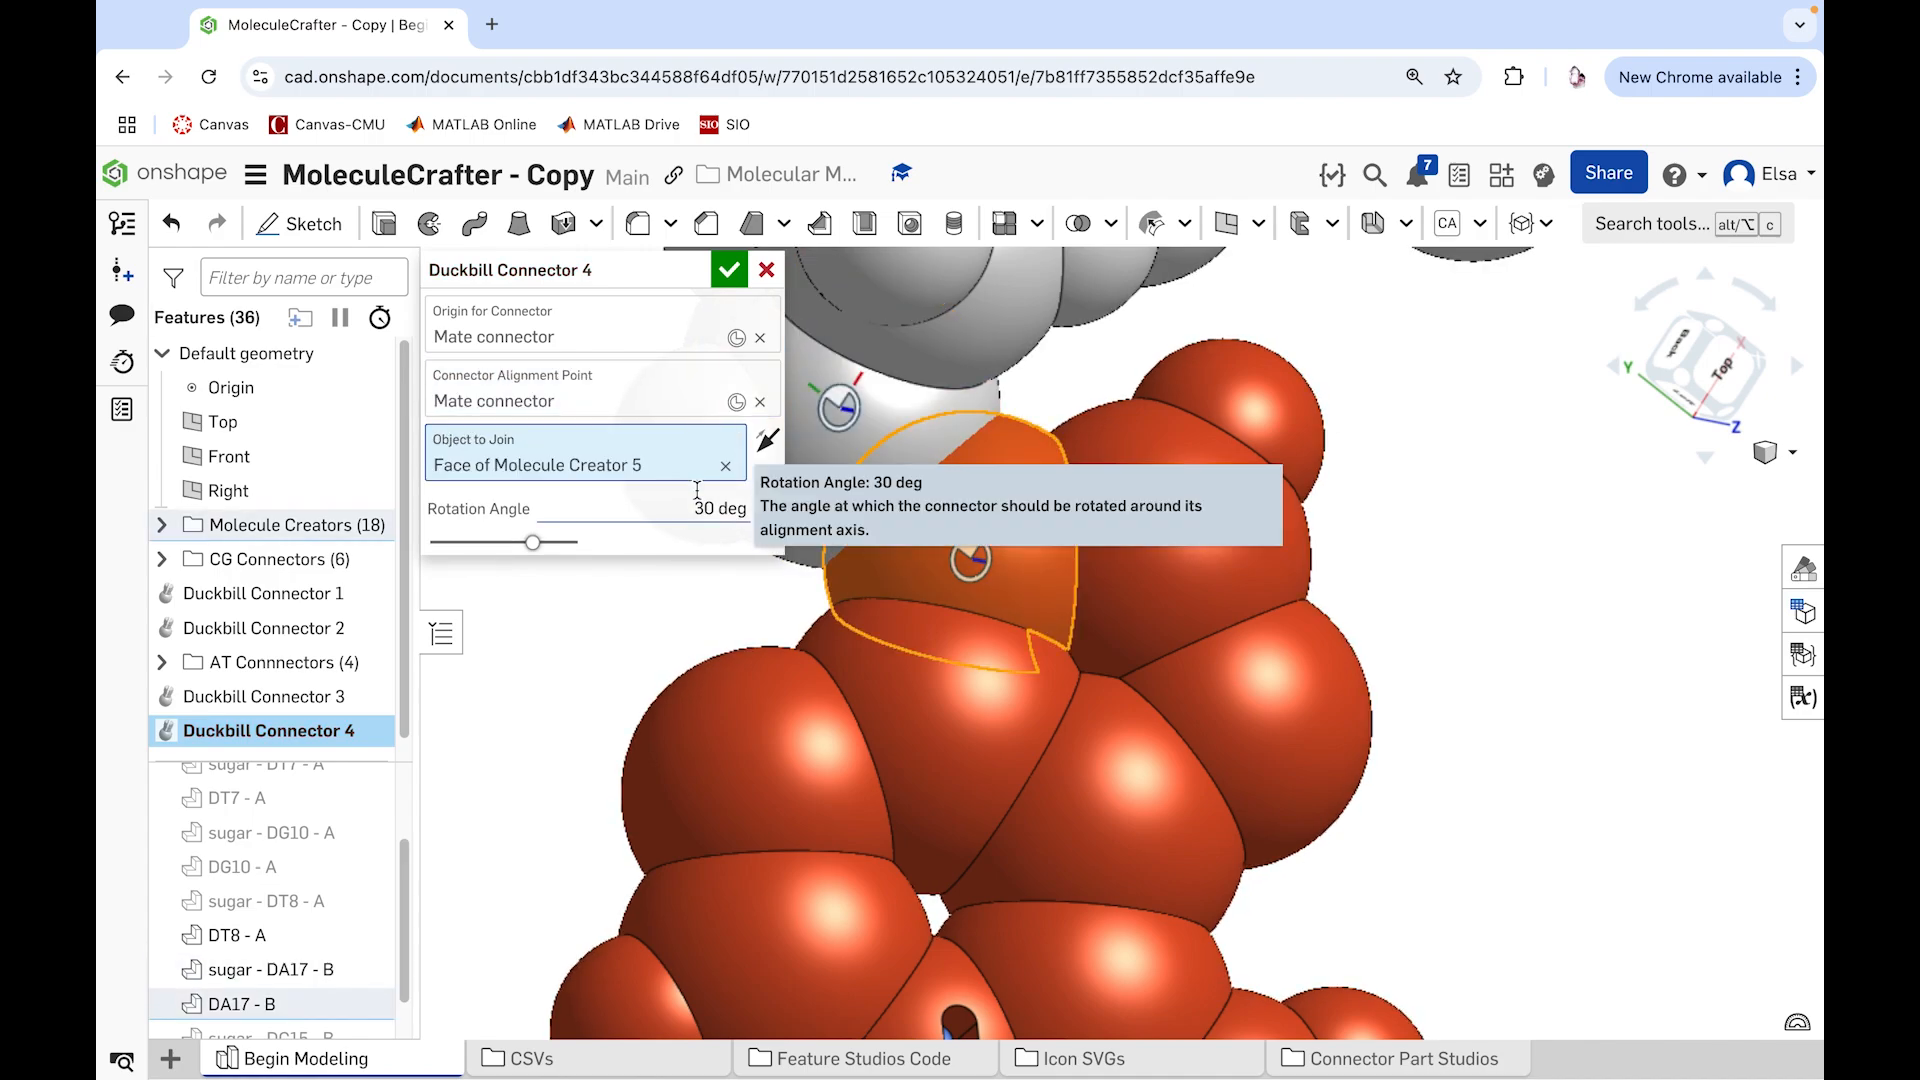
# Step: Hide sugar - DA17 - B and set the DA17 - B duckbill connector's rotation angle to -30 degrees, accepting the feature
pyautogui.click(368, 970)
pyautogui.click(720, 508)
pyautogui.write('70')
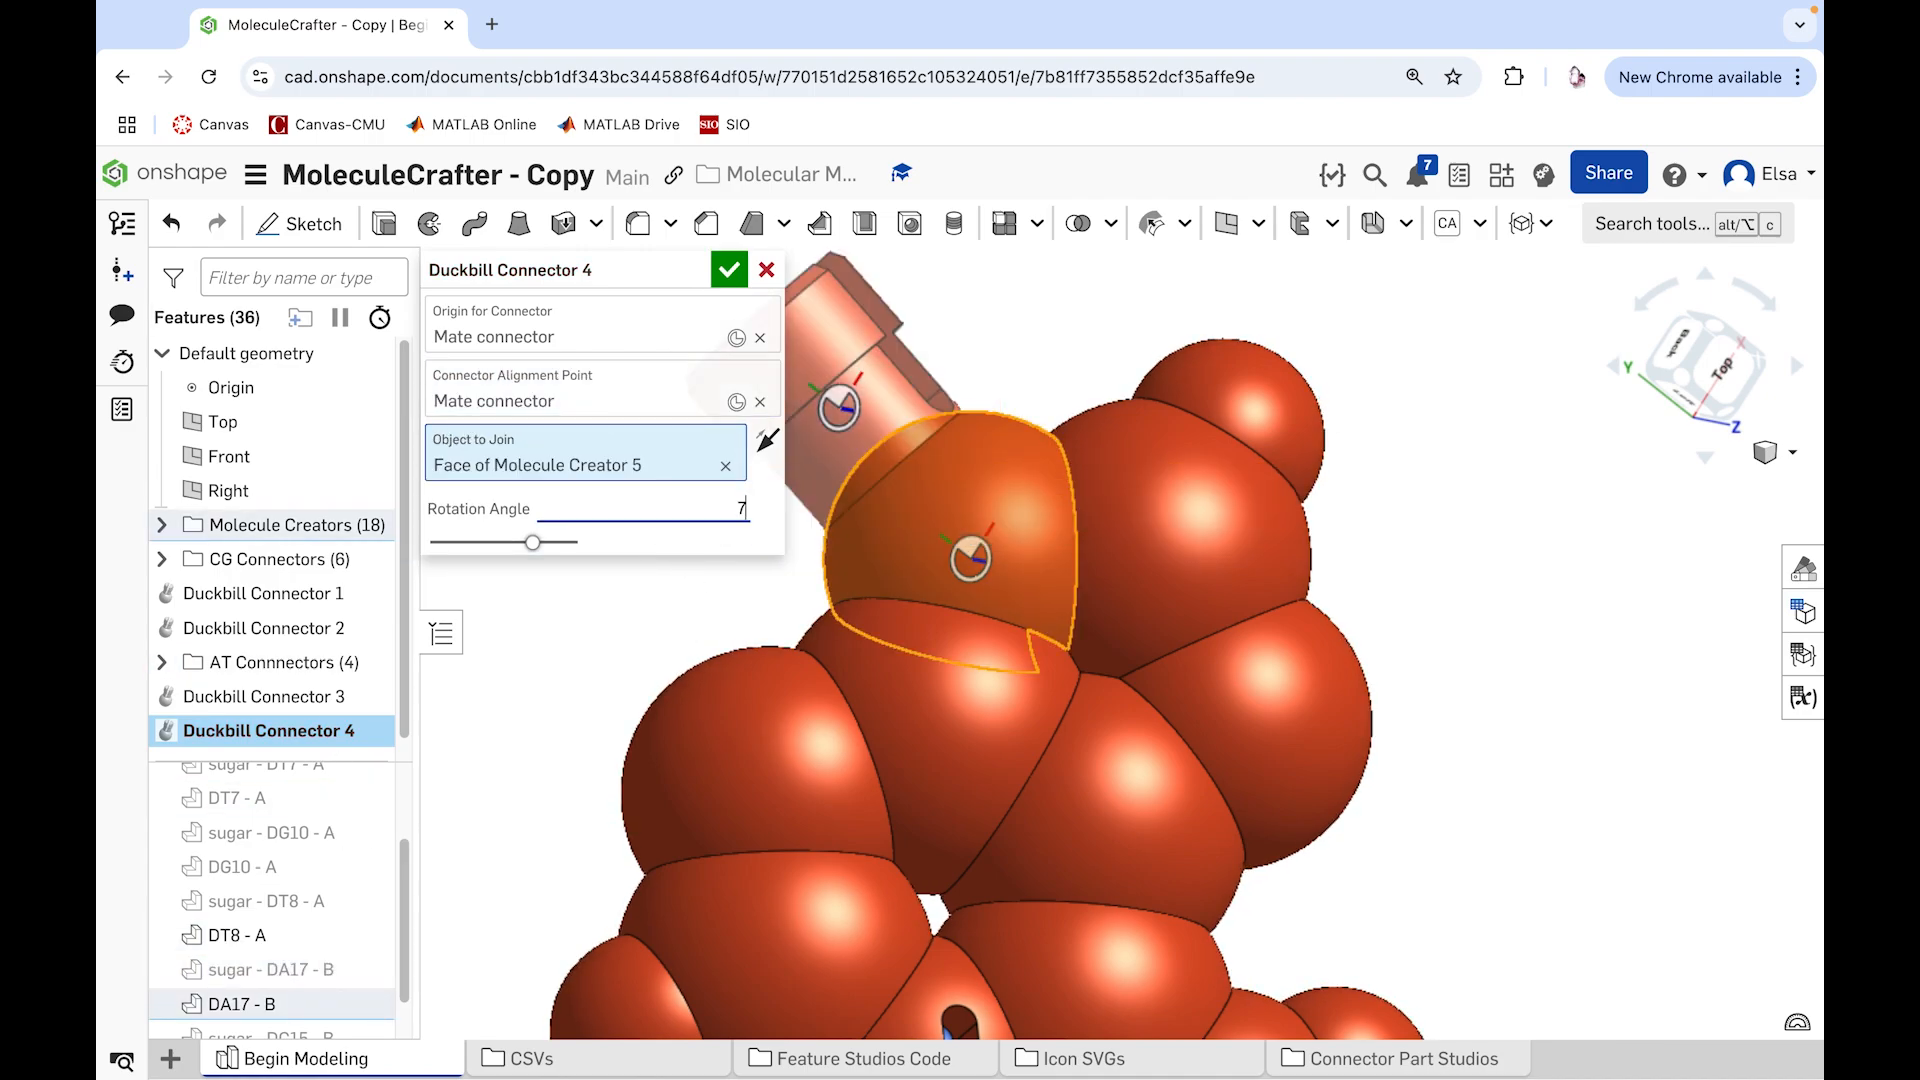
pyautogui.press('Return')
pyautogui.write('0')
pyautogui.press('Return')
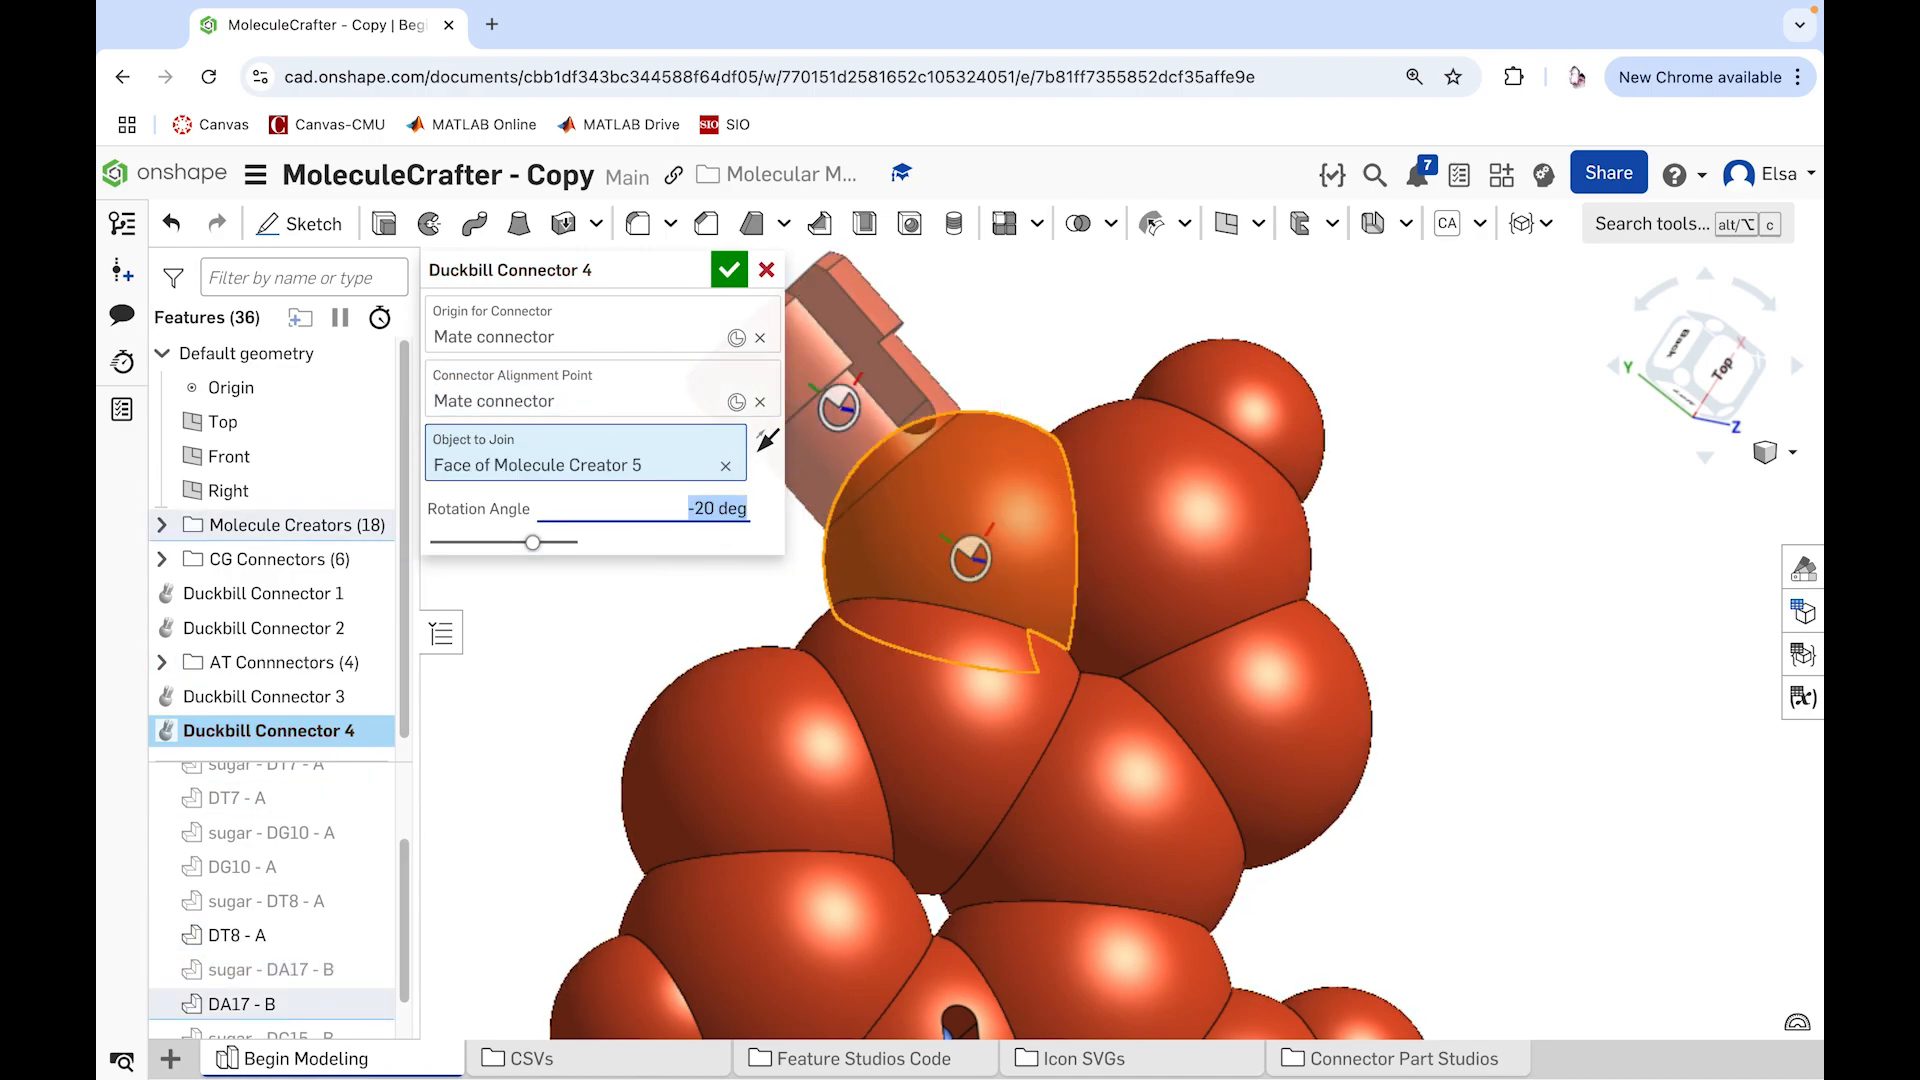
pyautogui.write('-30')
pyautogui.press('Return')
pyautogui.click(729, 271)
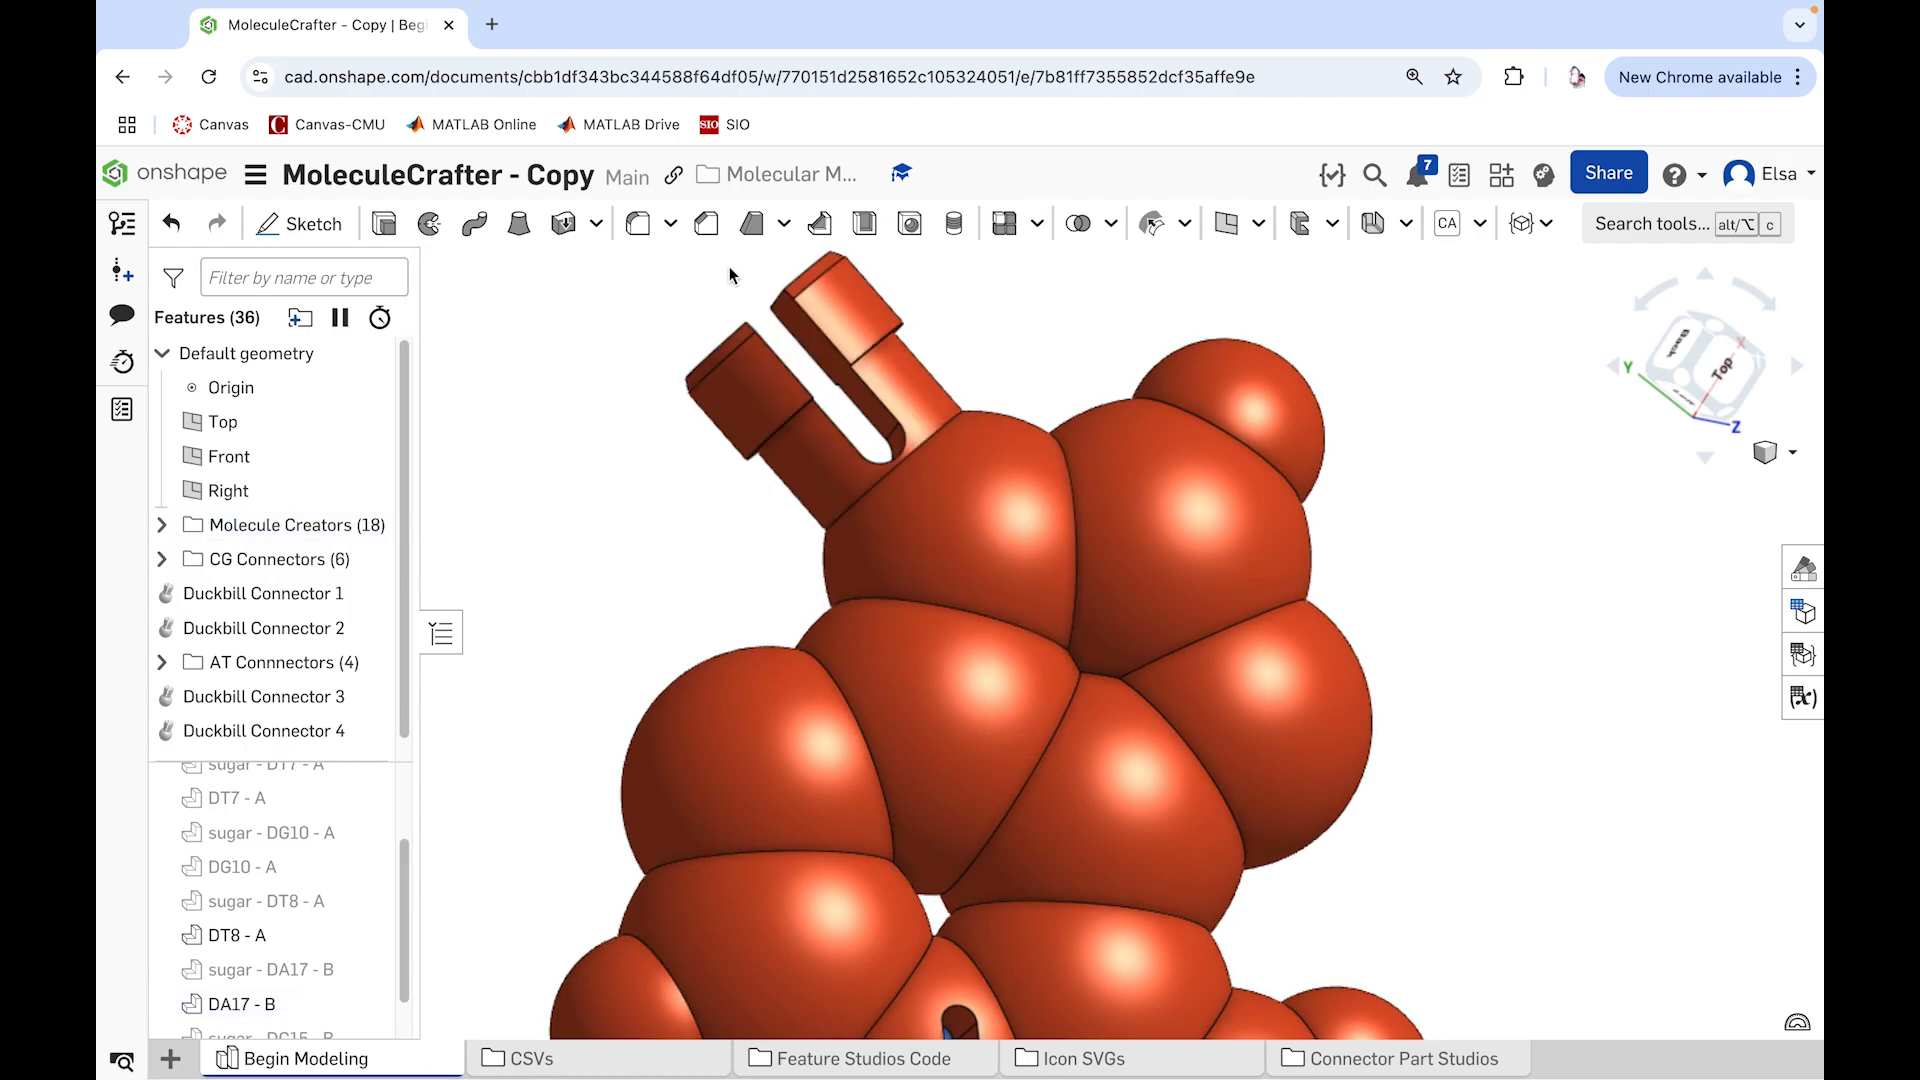
# Step: Hide the DT8 - A and DA17 - B base parts
pyautogui.scroll(-10, 1494, 578)
pyautogui.moveTo(1494, 578); pyautogui.dragTo(1180, 700, button='right')
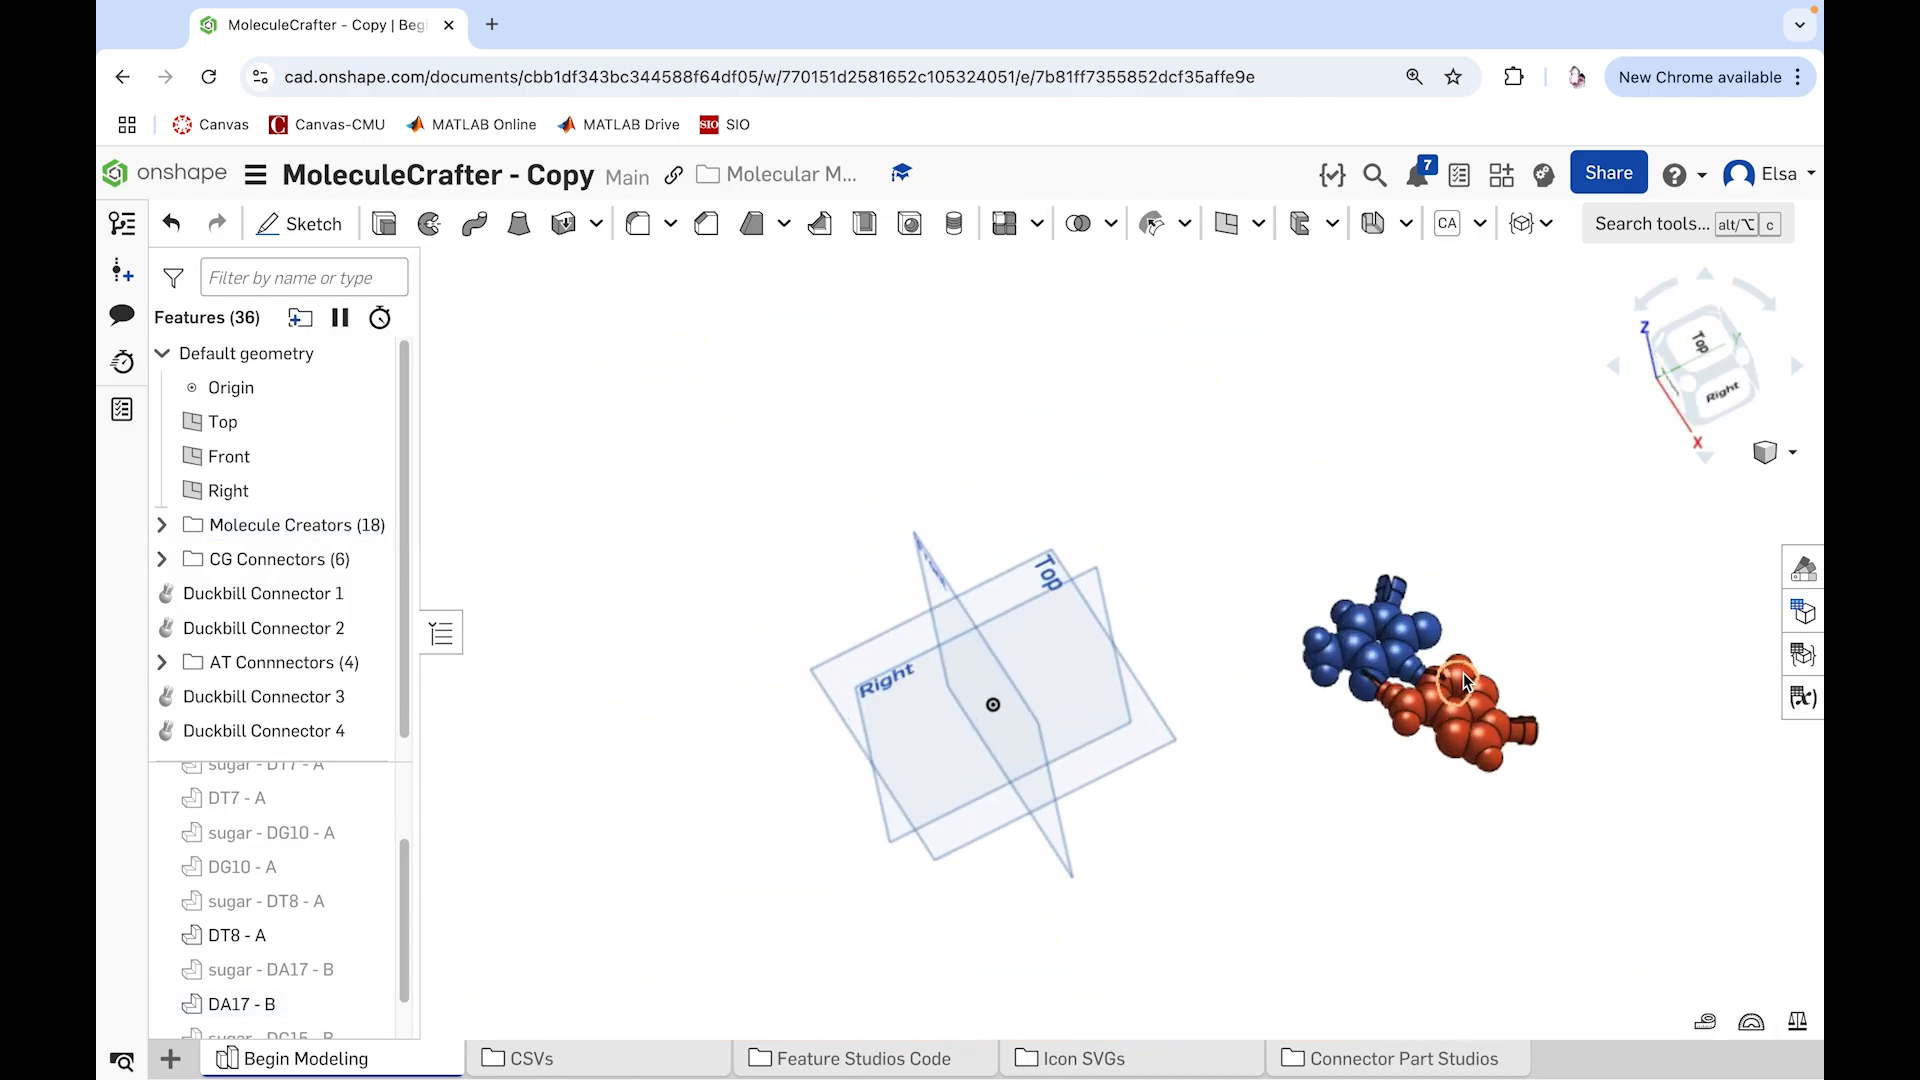
pyautogui.scroll(8, 1477, 660)
pyautogui.click(368, 934)
pyautogui.click(368, 1003)
# Step: Show the sugar - DT7 - A, sugar - DA6 - A and sugar - DT8 - A parts
pyautogui.scroll(1, 370, 889)
pyautogui.click(368, 816)
pyautogui.scroll(1, 370, 810)
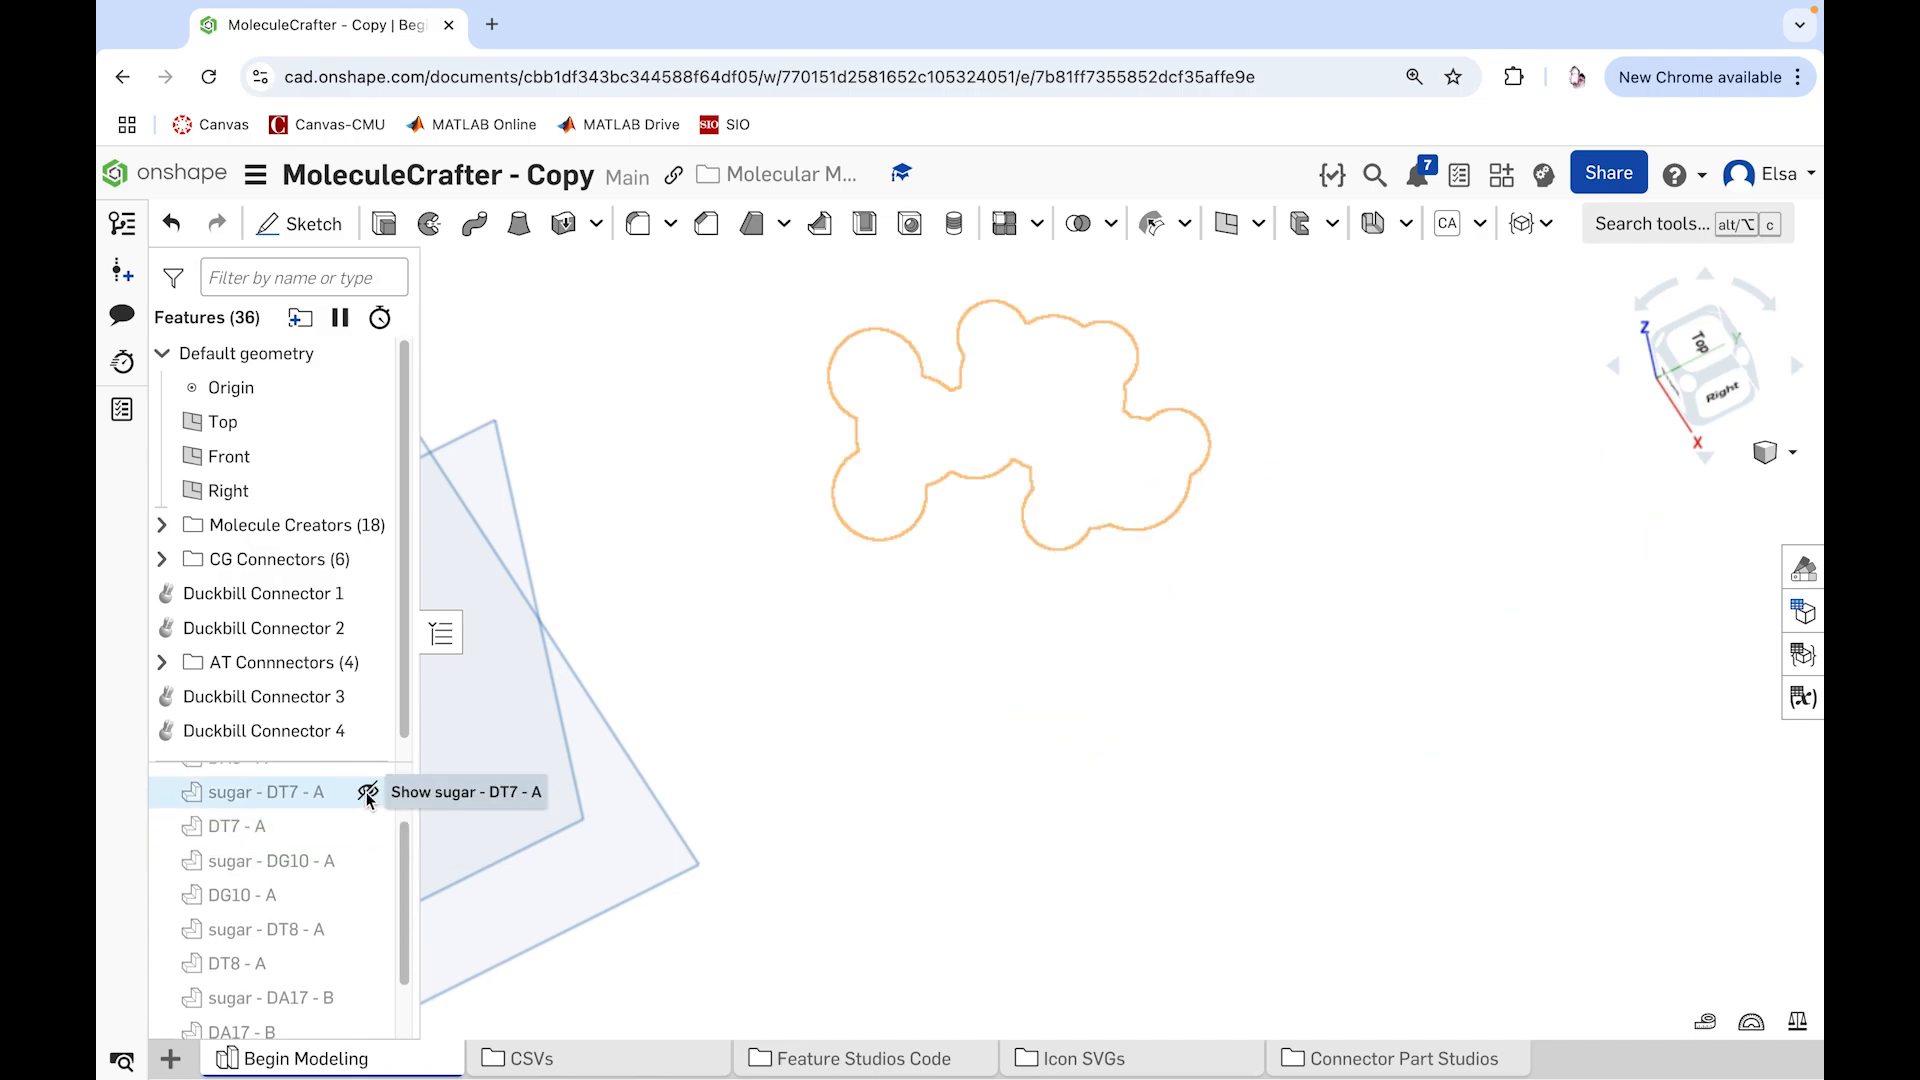
pyautogui.click(368, 794)
pyautogui.scroll(1, 380, 859)
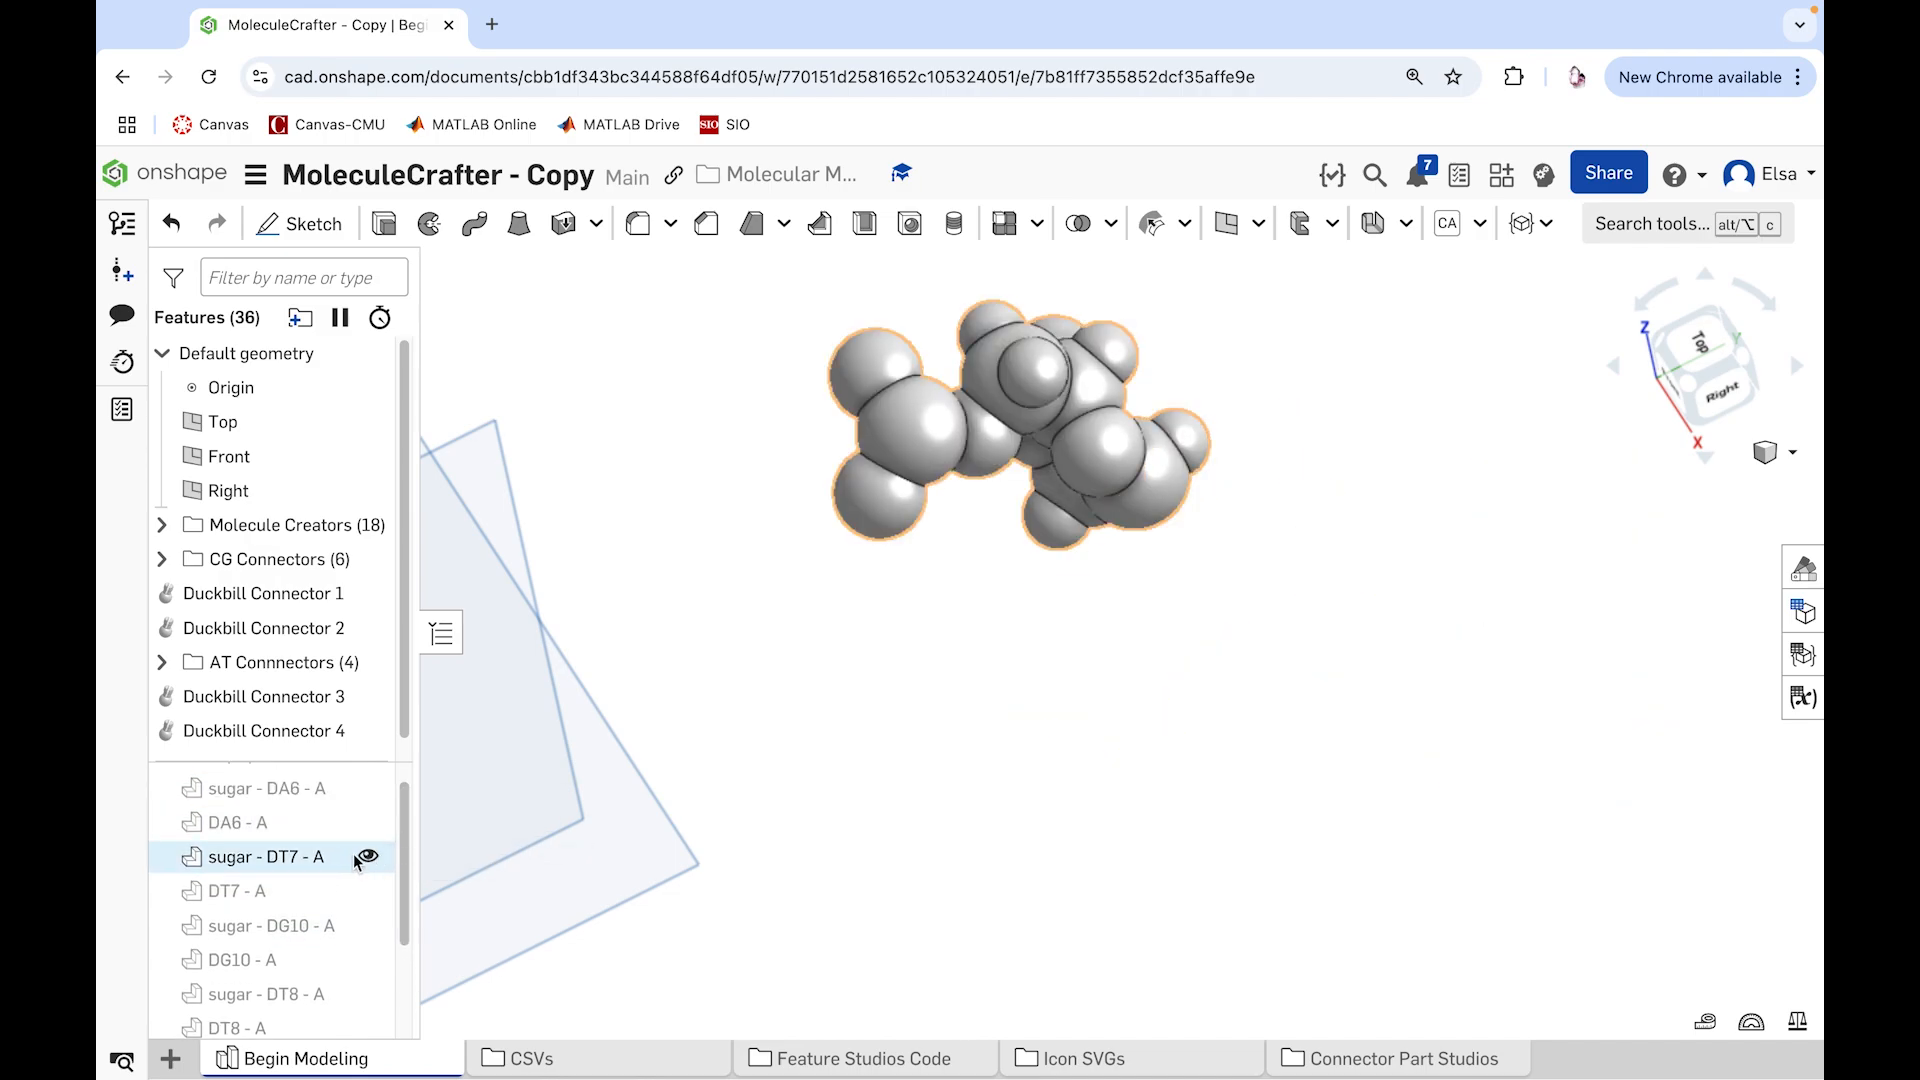
pyautogui.click(368, 788)
pyautogui.moveTo(406, 856); pyautogui.dragTo(403, 890)
pyautogui.click(368, 931)
# Step: Highlight sugar - DT7 - A*** and examine from several angles where it meets the neighbouring sugars in the backbone chain
pyautogui.moveTo(880, 780); pyautogui.dragTo(1095, 680, button='right')
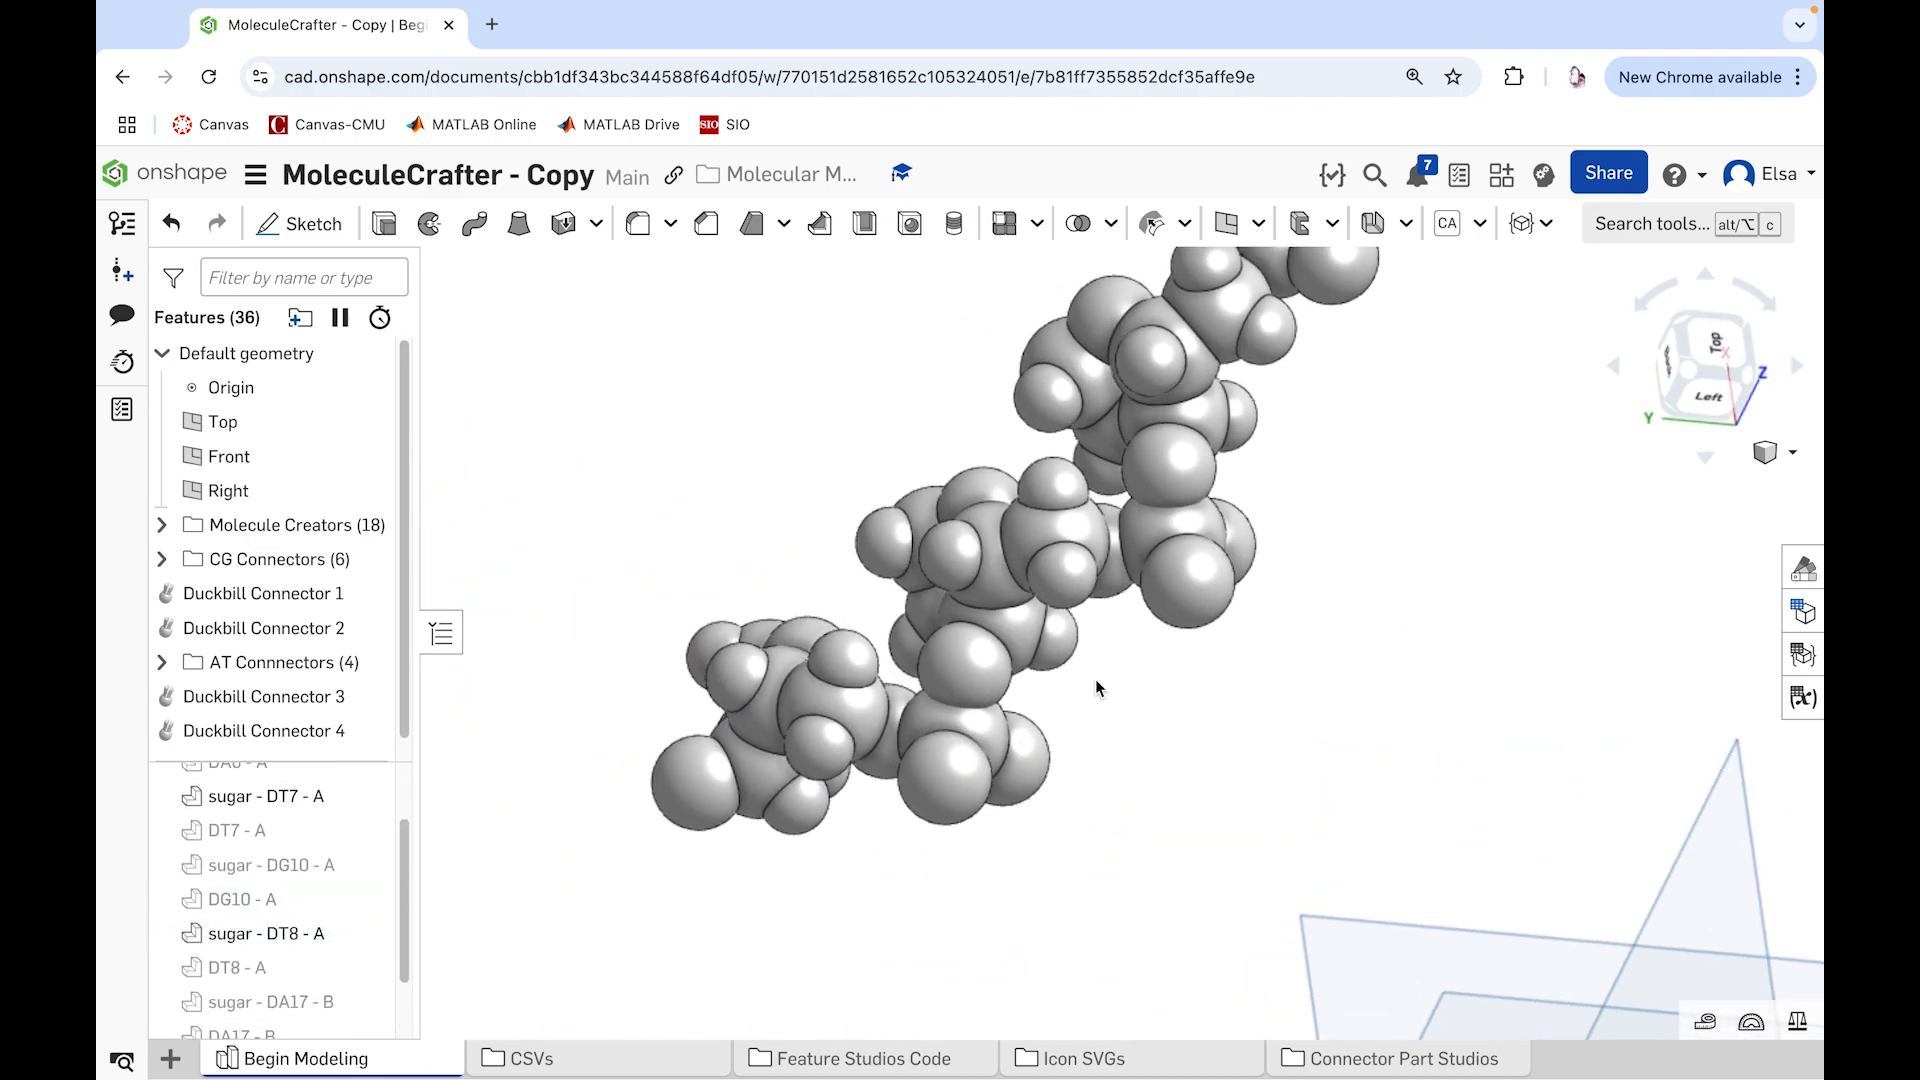
pyautogui.moveTo(1008, 585); pyautogui.dragTo(686, 377, button='right')
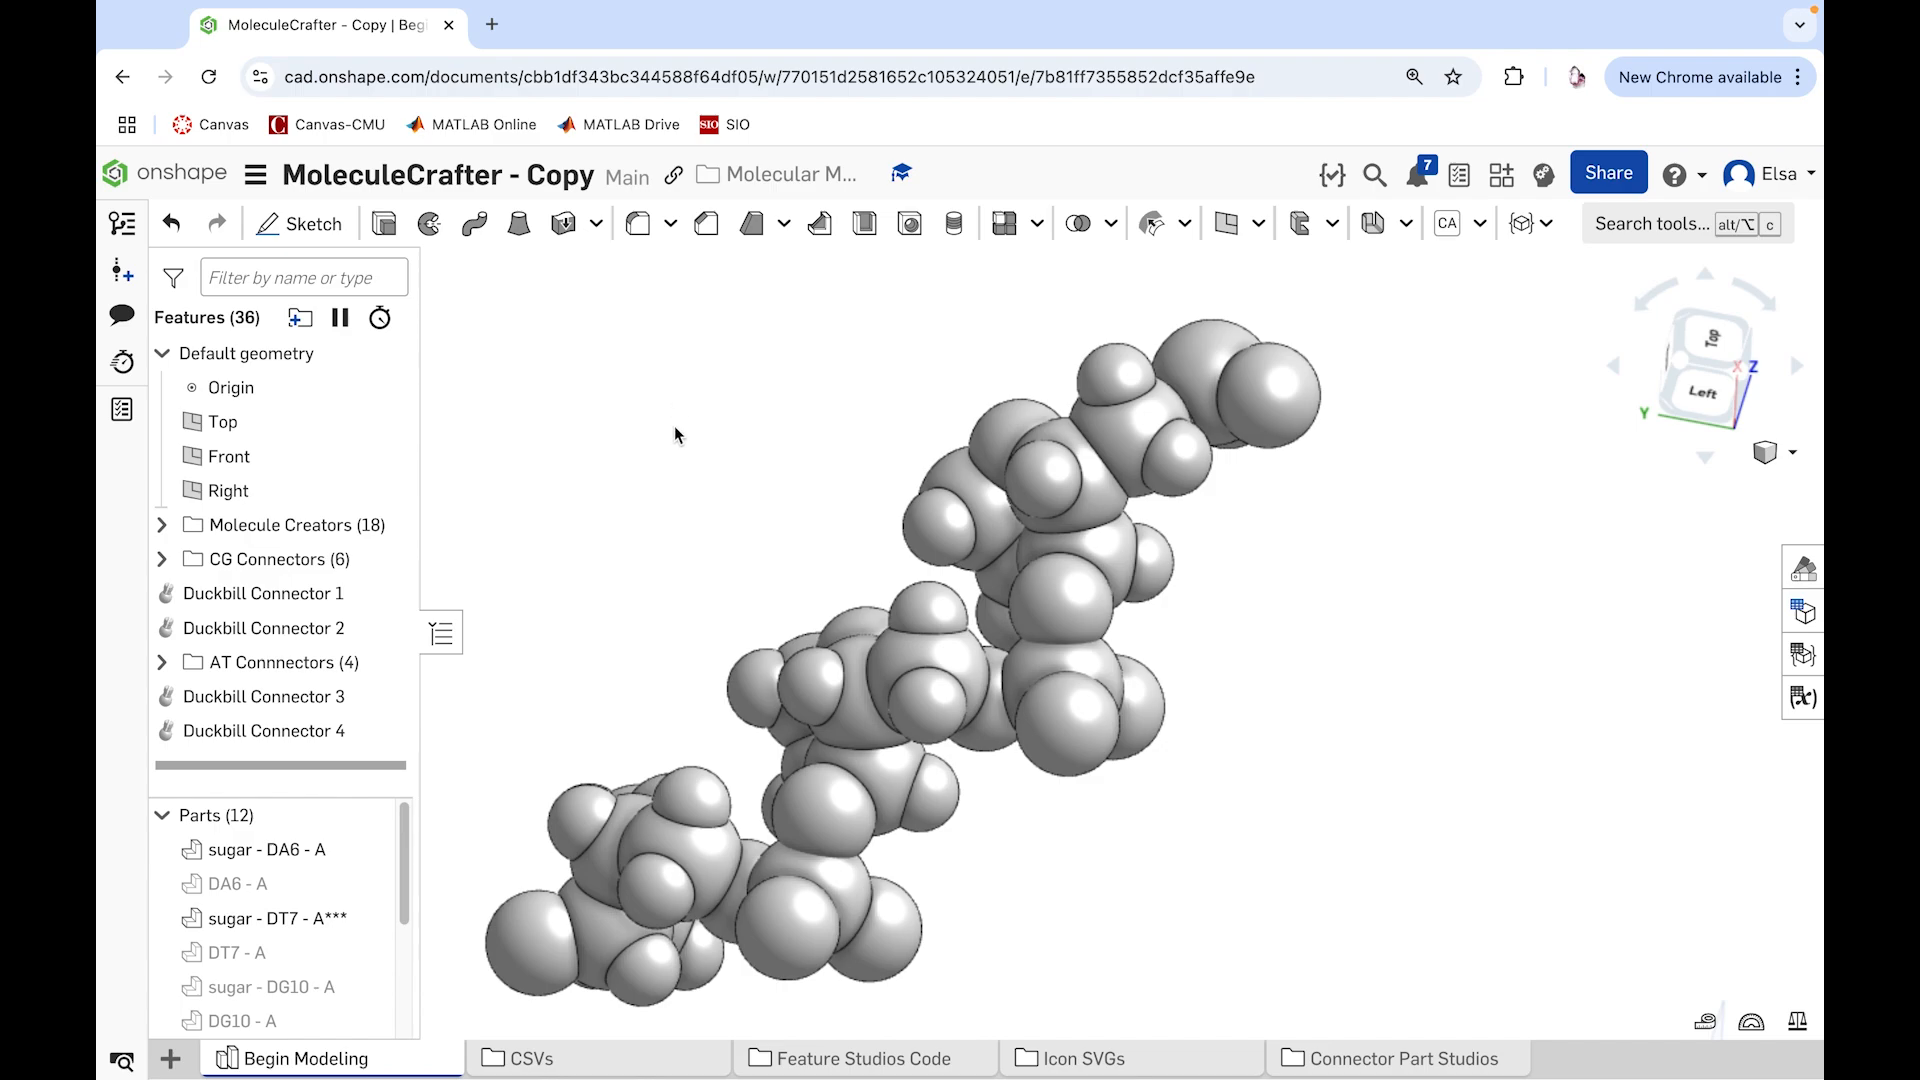
pyautogui.click(278, 921)
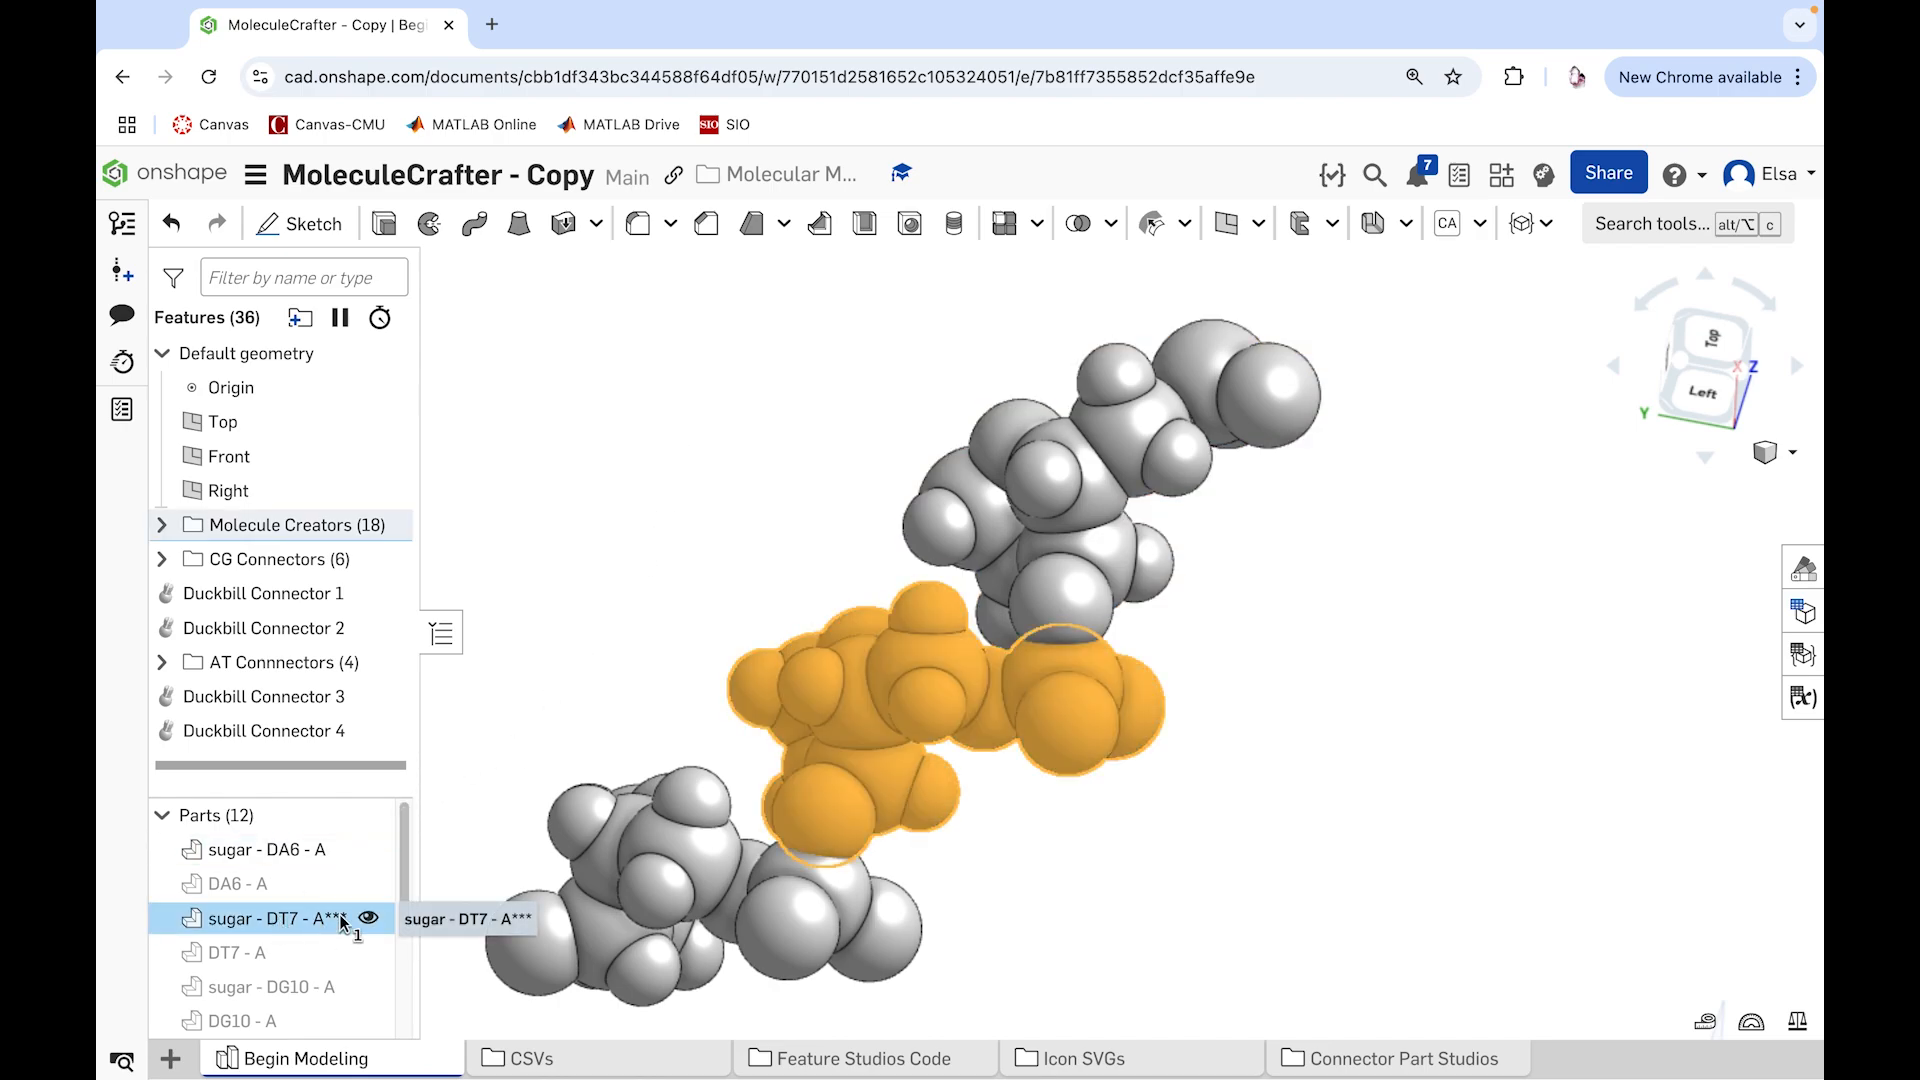
pyautogui.moveTo(556, 651)
pyautogui.mouseDown(button='right')
pyautogui.moveTo(634, 656)
pyautogui.moveTo(583, 652)
pyautogui.mouseUp(button='right')
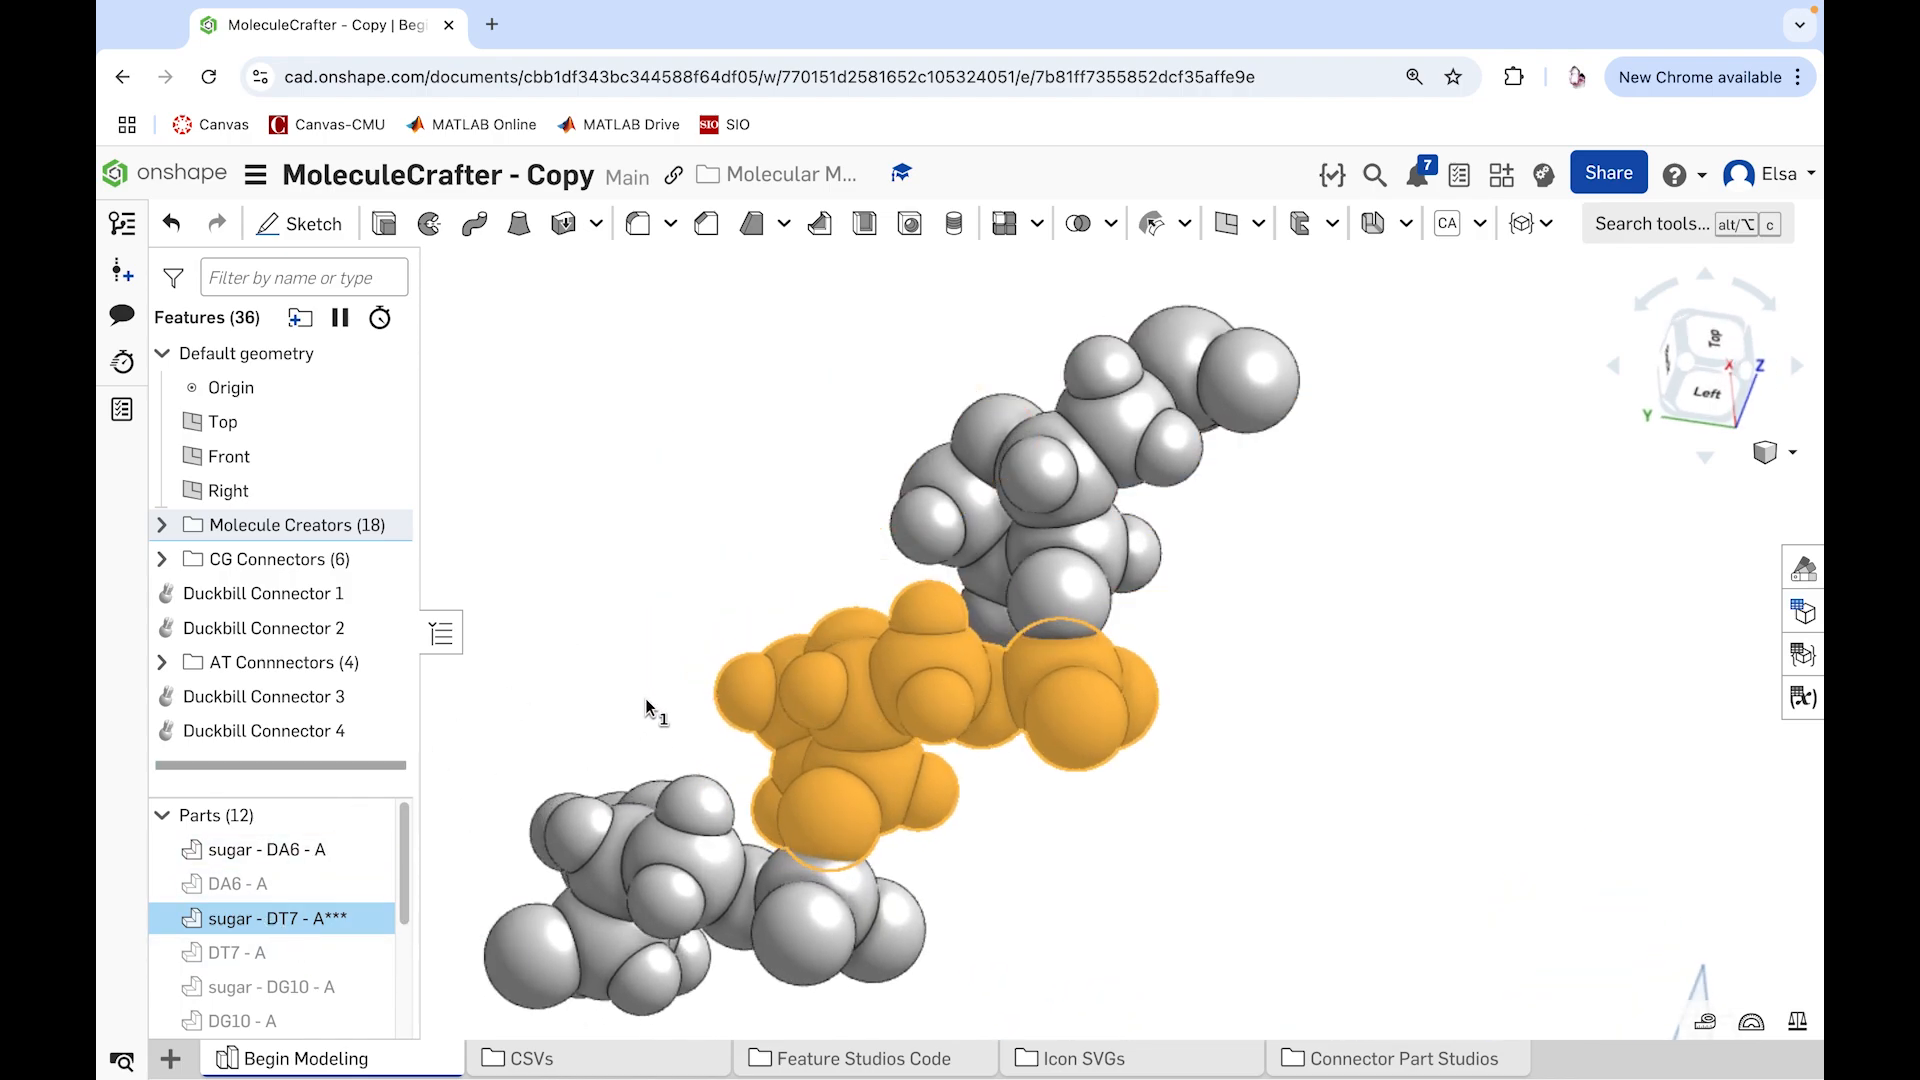
pyautogui.moveTo(668, 687)
pyautogui.mouseDown(button='right')
pyautogui.moveTo(685, 686)
pyautogui.moveTo(656, 677)
pyautogui.mouseUp(button='right')
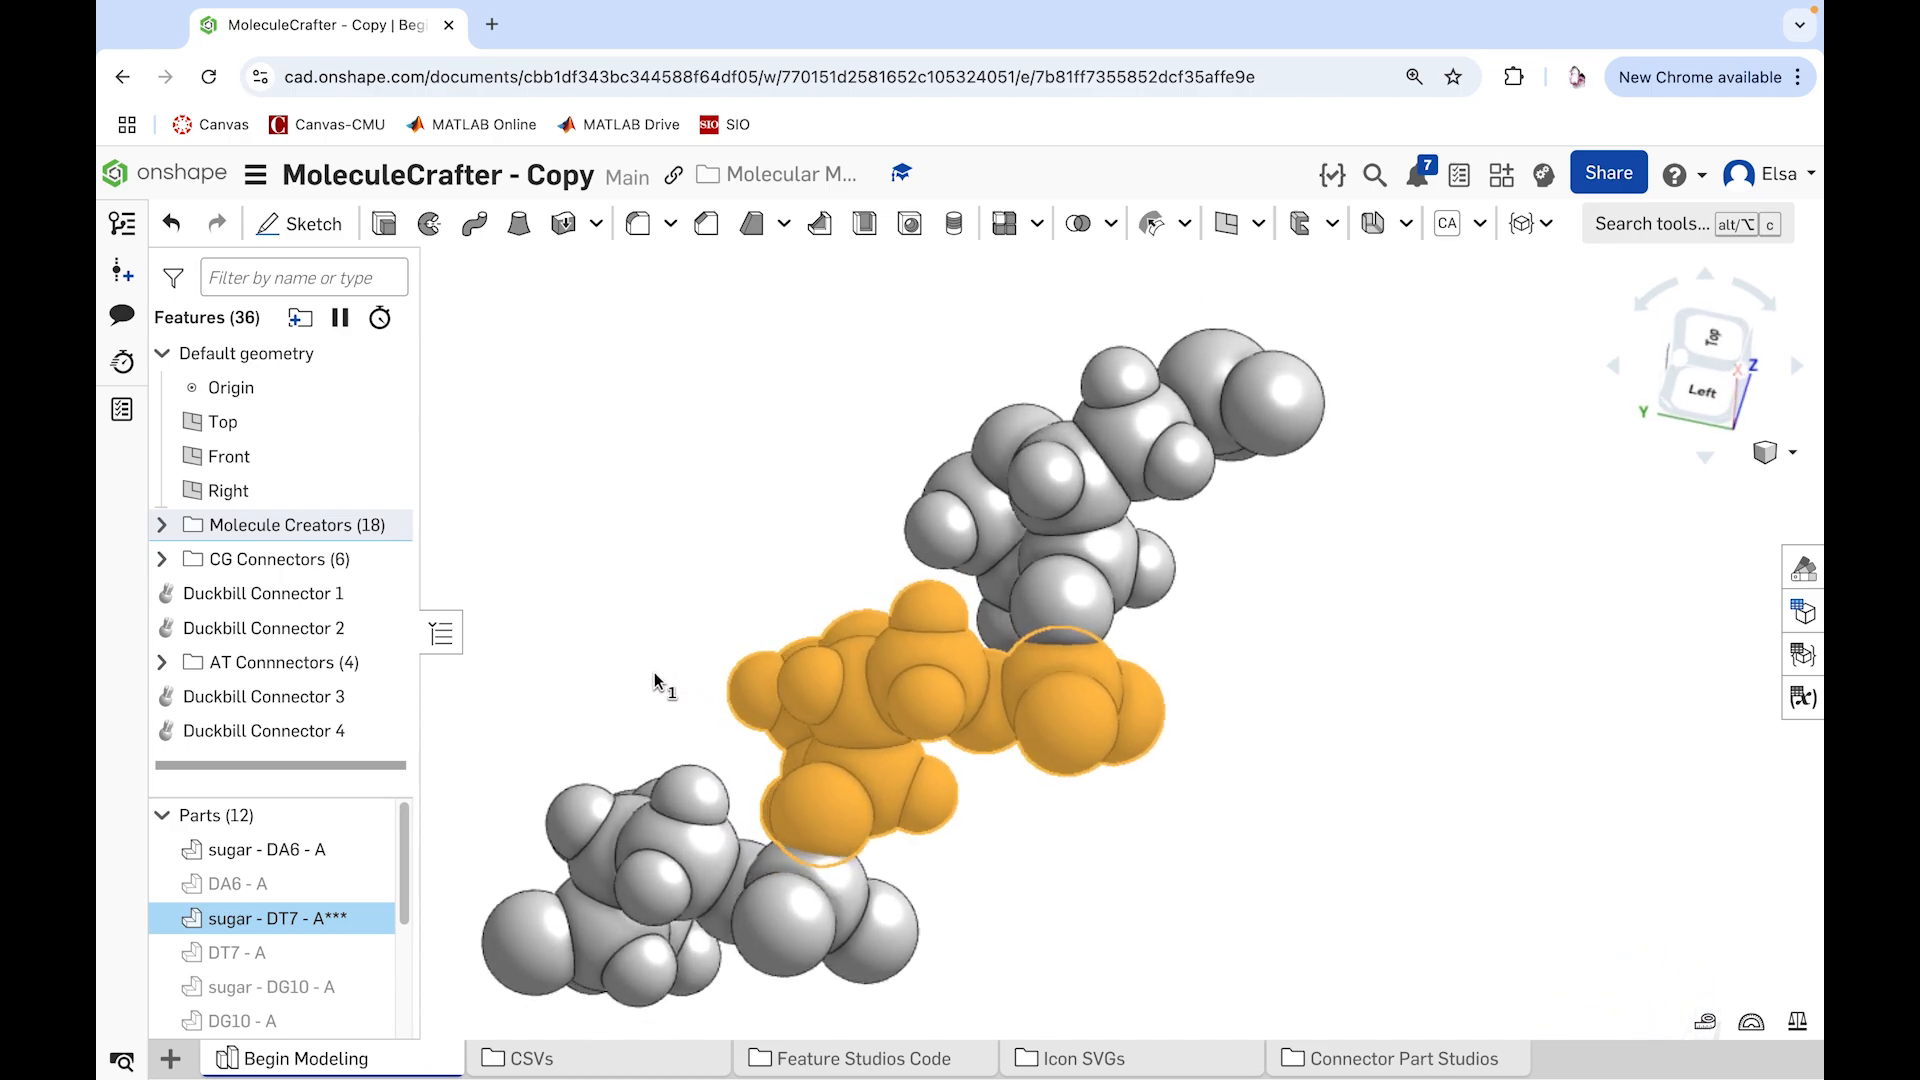
pyautogui.moveTo(1017, 894); pyautogui.dragTo(1010, 930, button='right')
pyautogui.moveTo(1103, 742); pyautogui.dragTo(1005, 542, button='right')
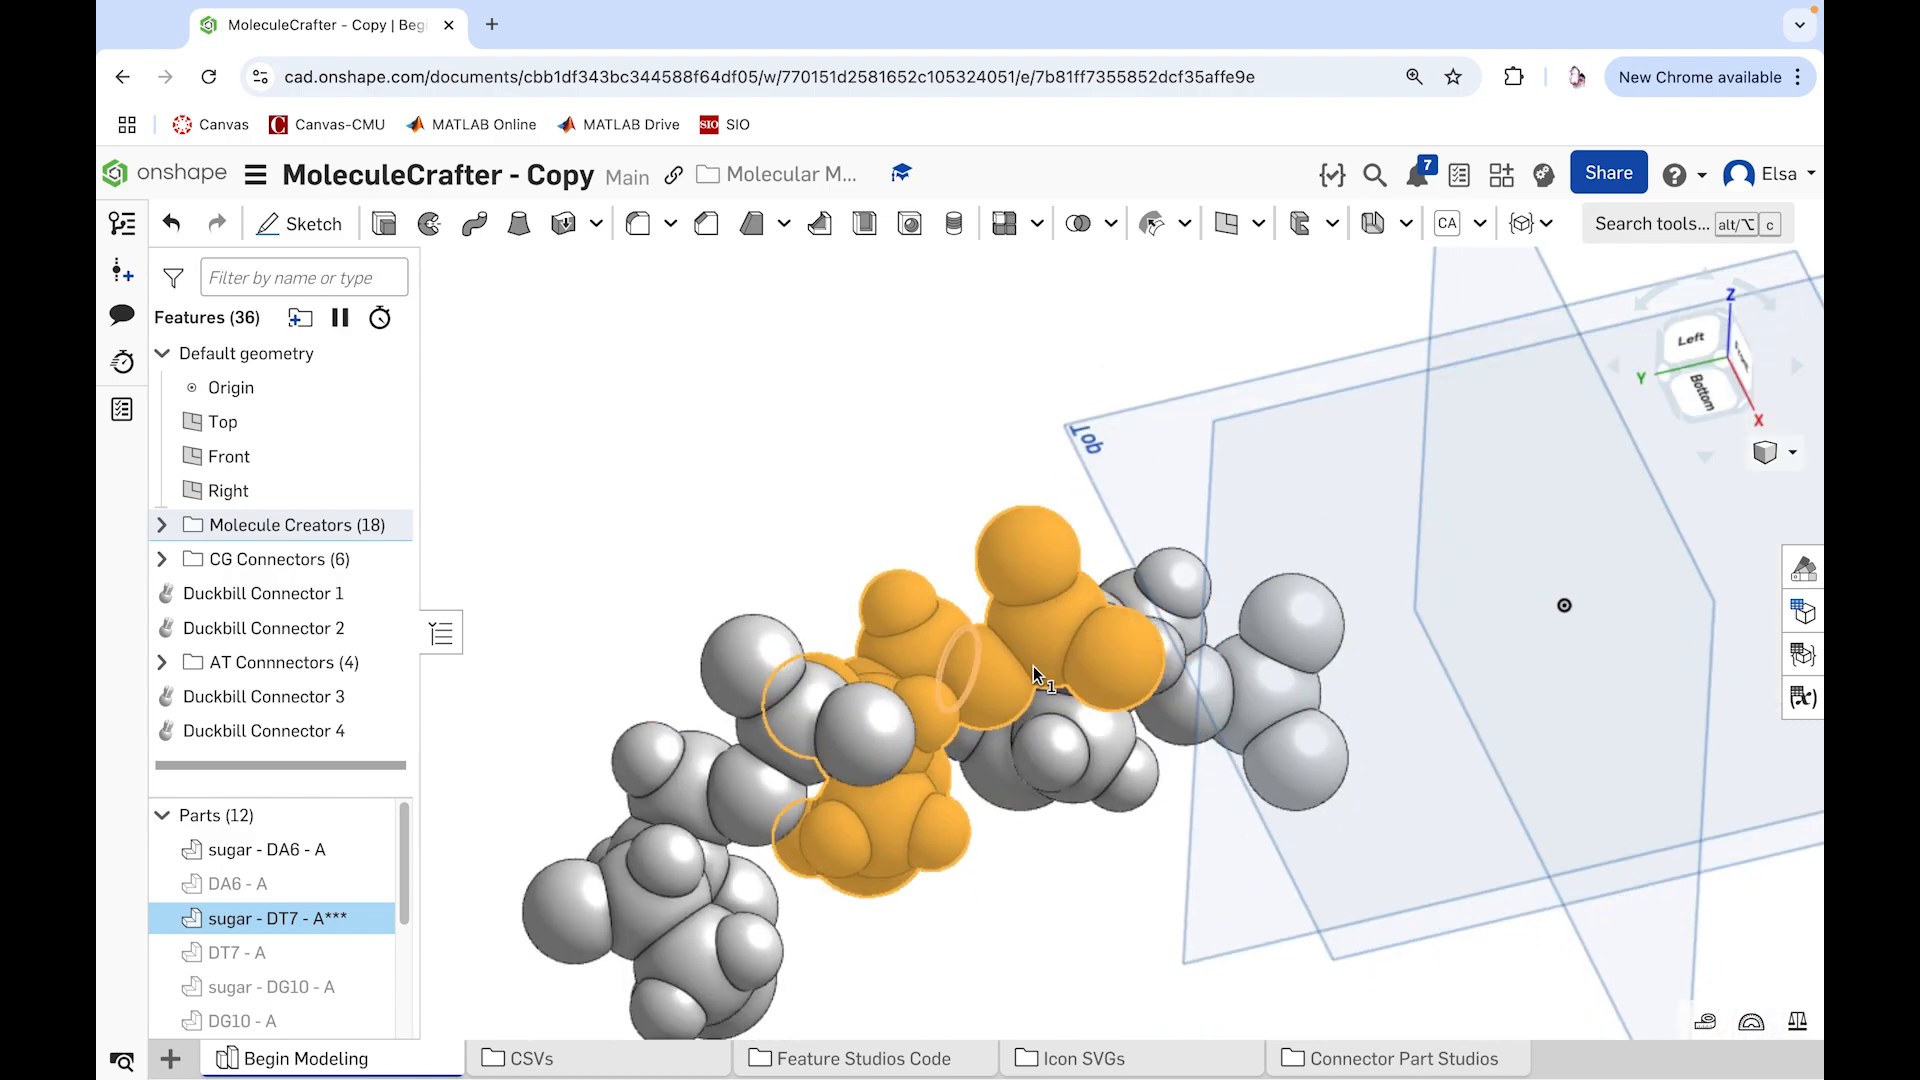
pyautogui.moveTo(964, 484); pyautogui.dragTo(996, 622, button='right')
pyautogui.moveTo(1027, 797); pyautogui.dragTo(1035, 772, button='right')
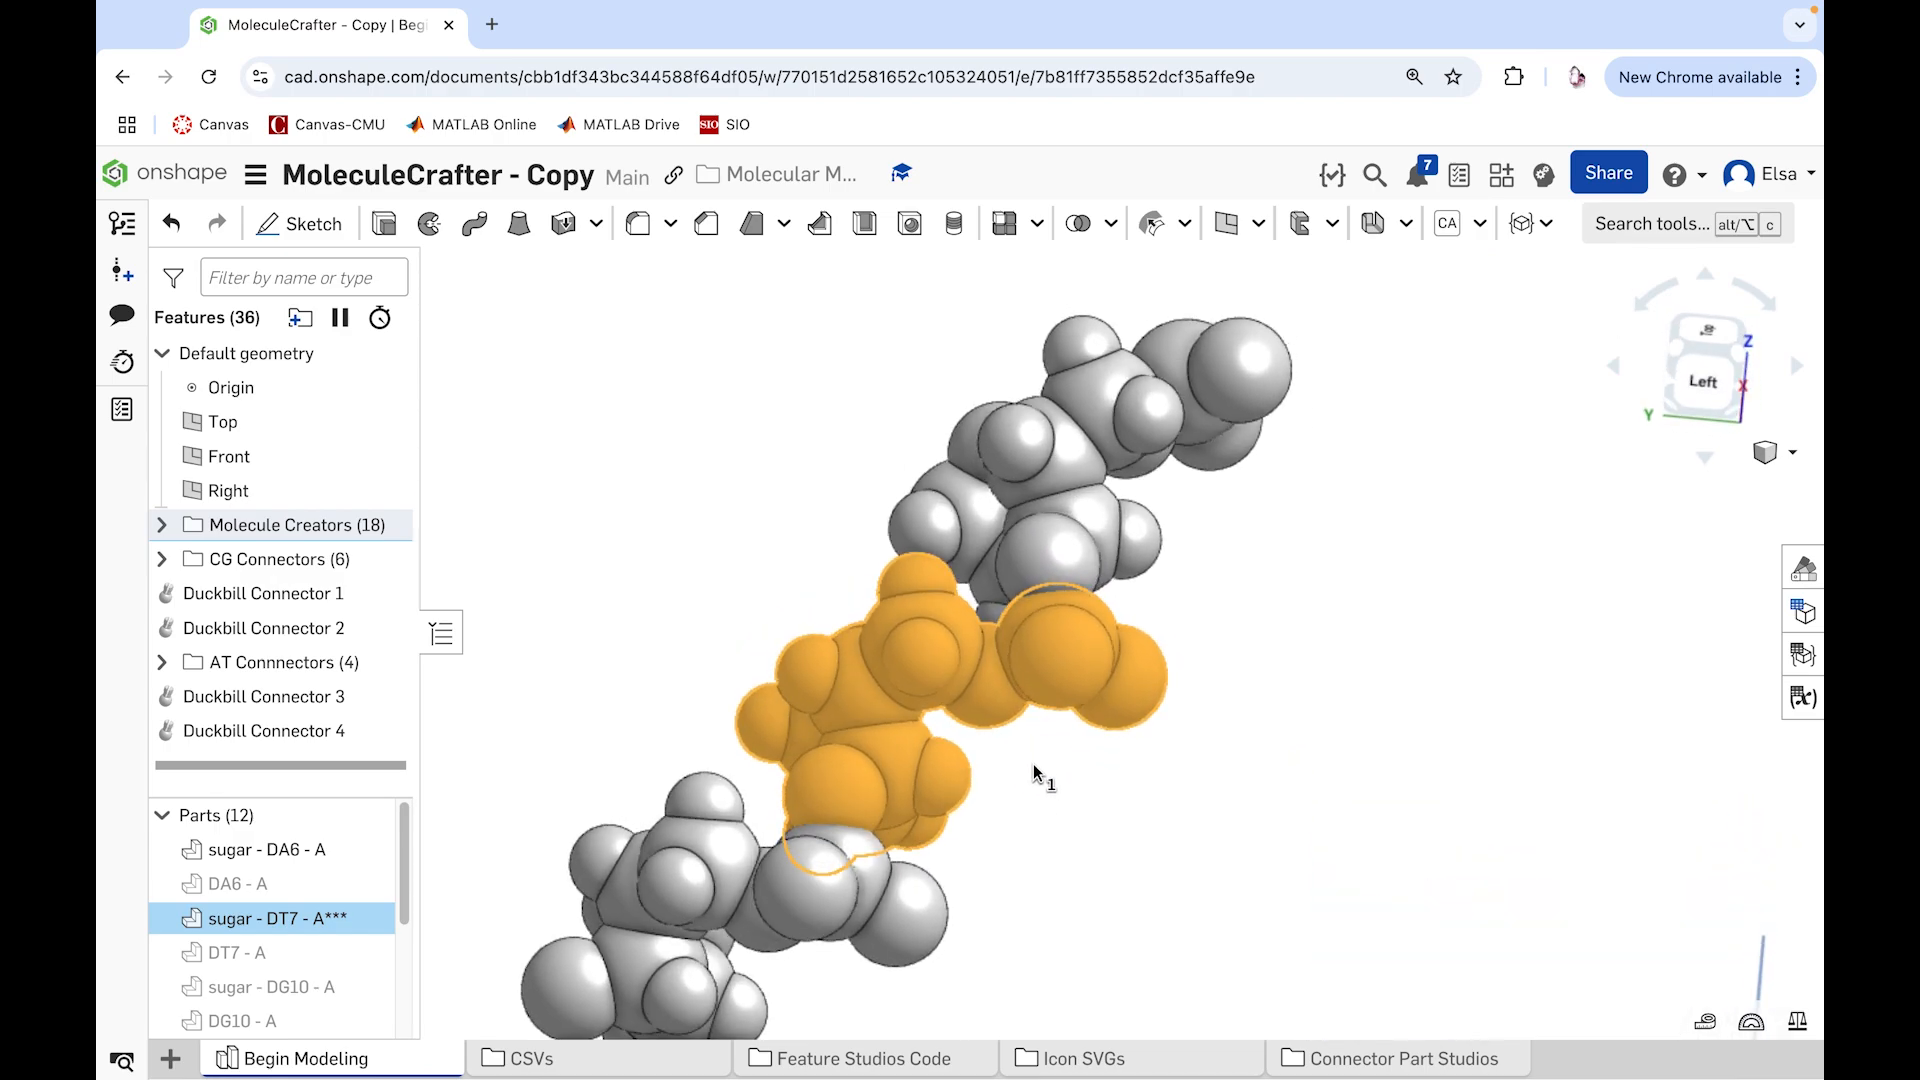
pyautogui.moveTo(930, 848); pyautogui.dragTo(838, 884, button='right')
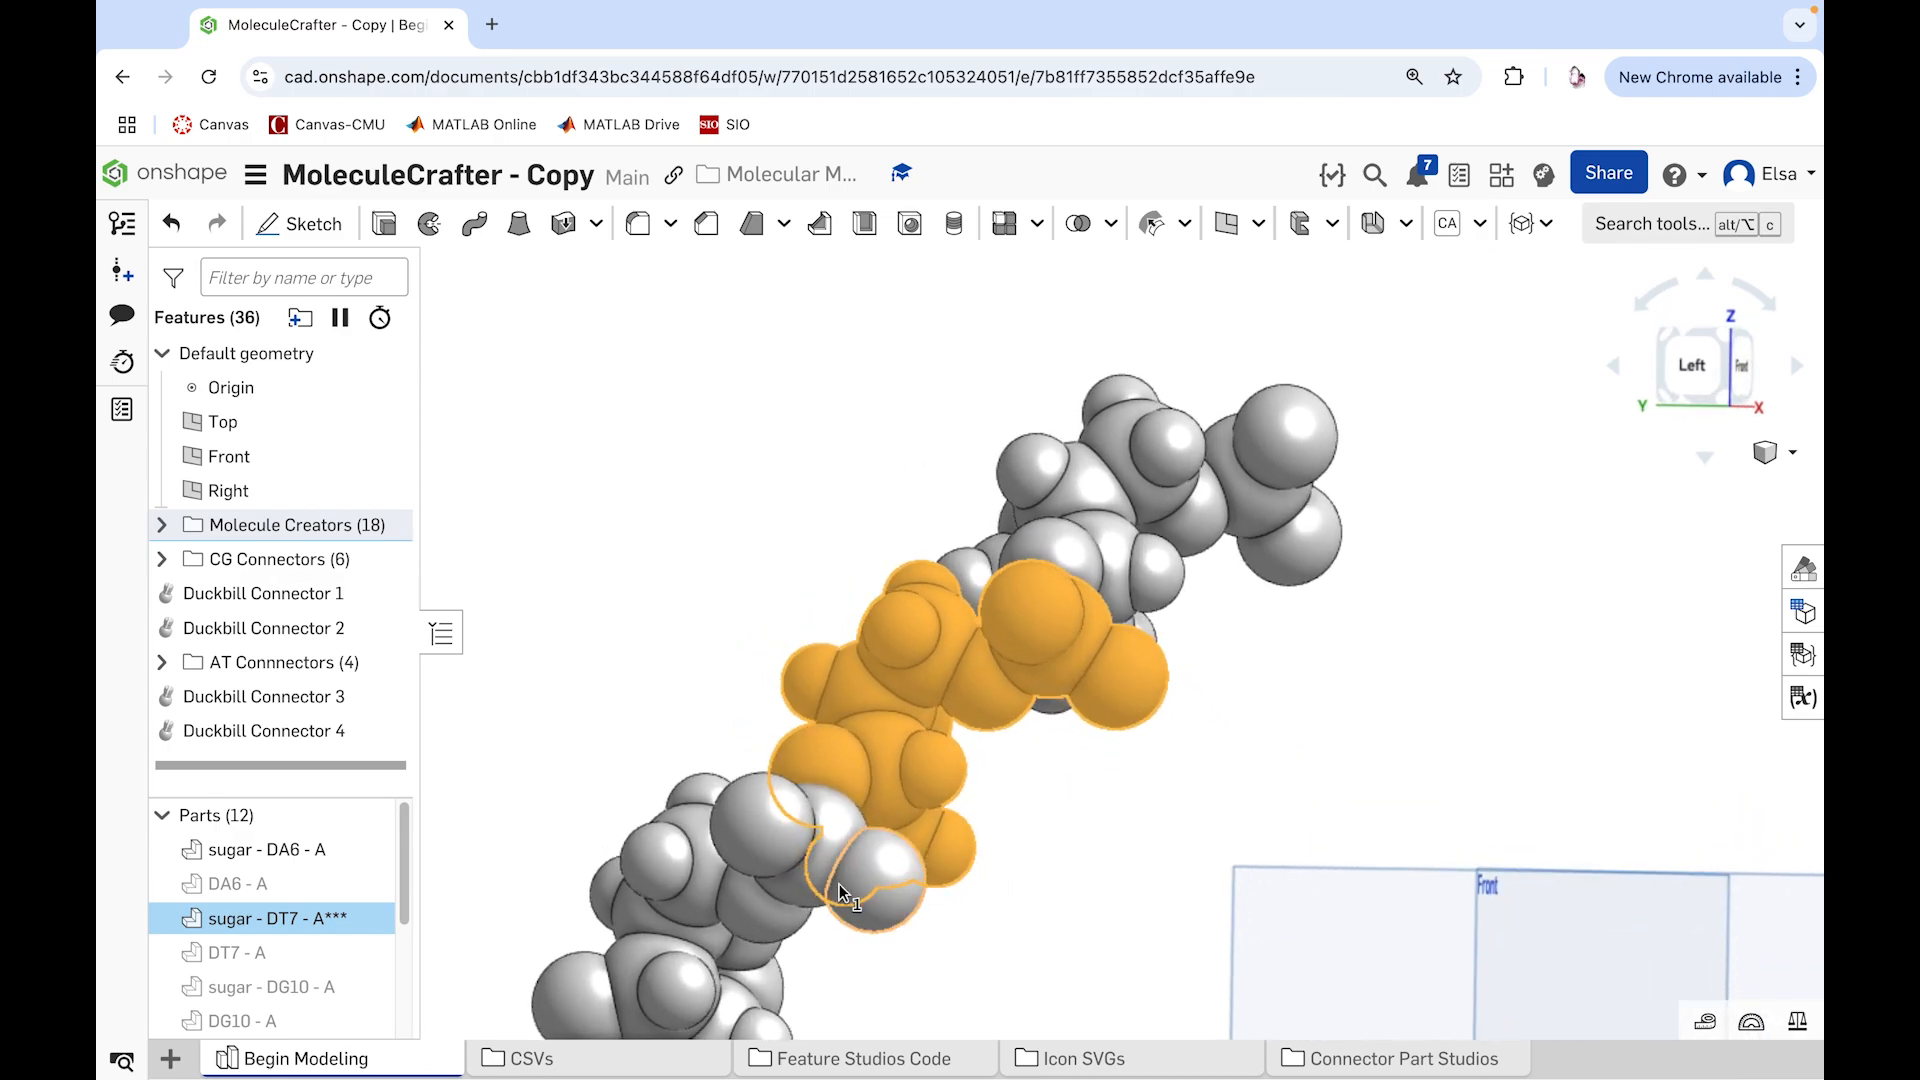
pyautogui.moveTo(1065, 887); pyautogui.dragTo(1005, 859, button='right')
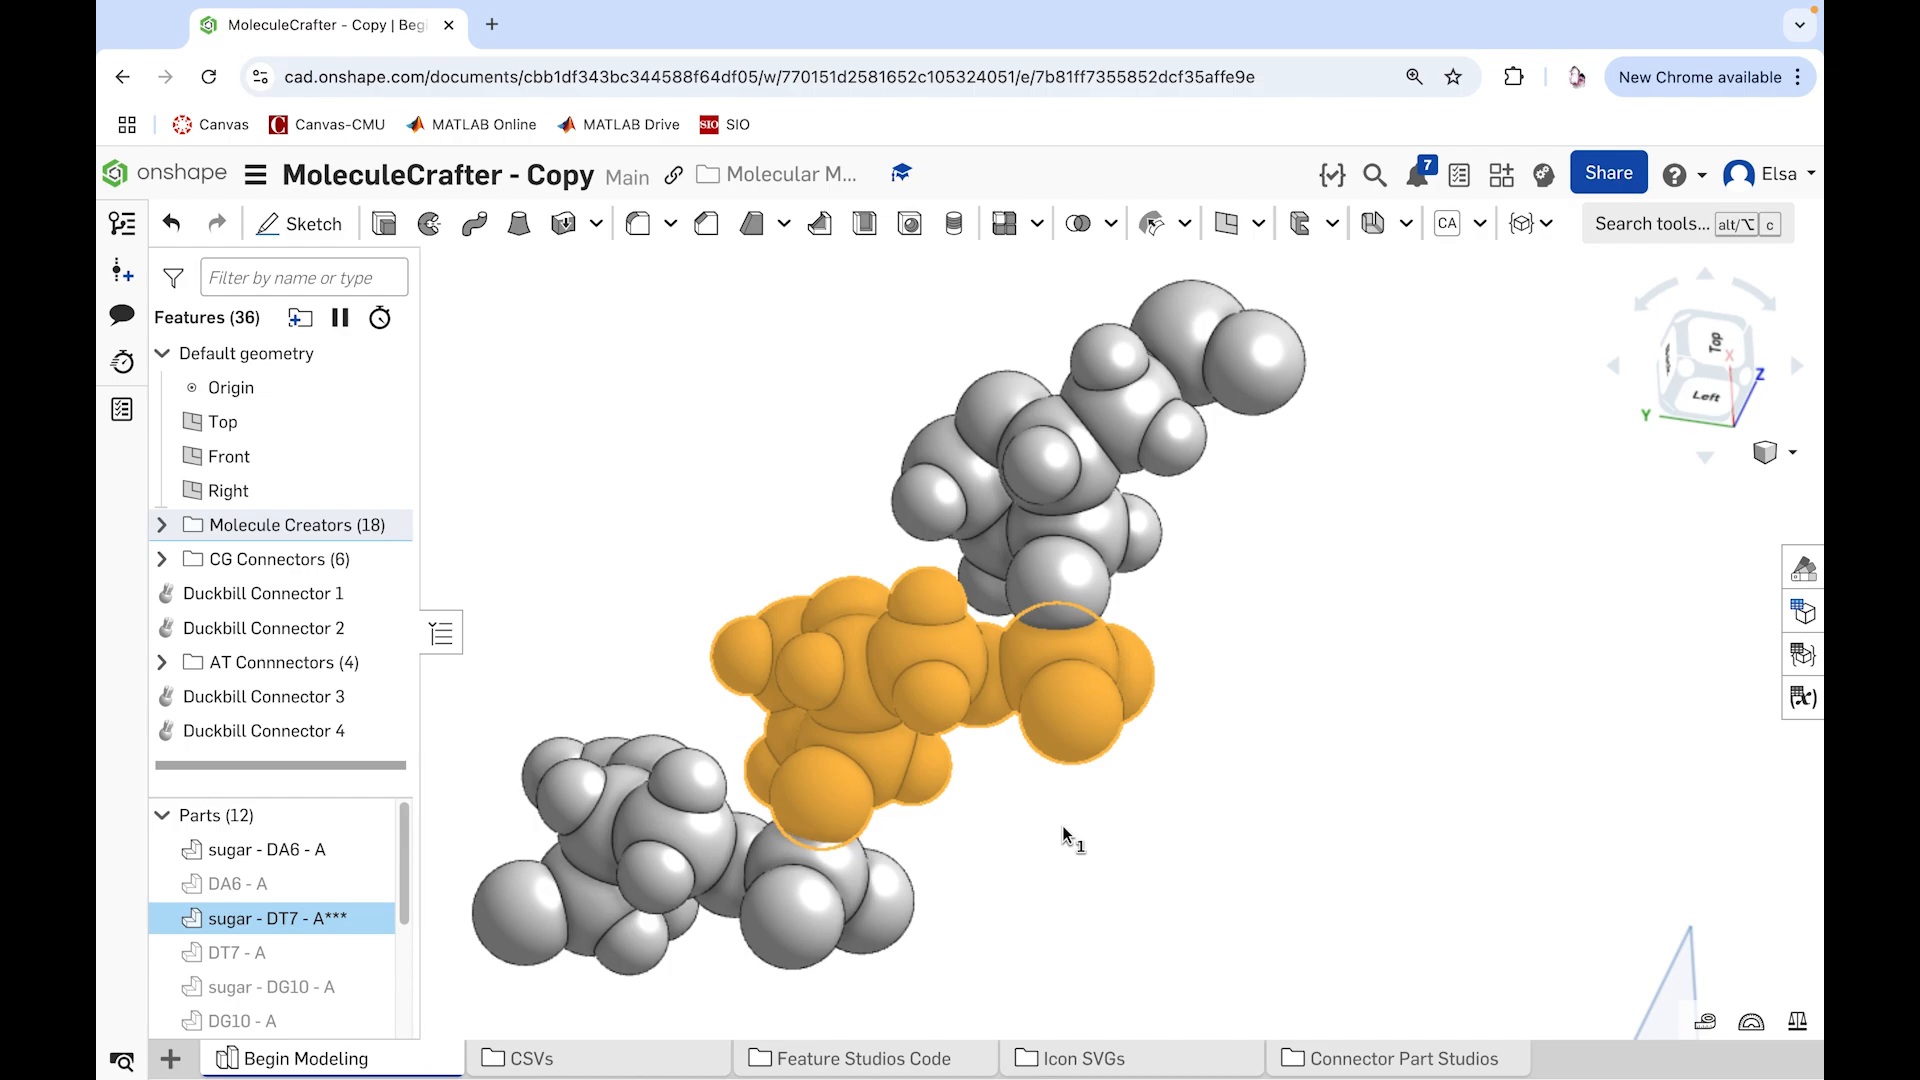
pyautogui.click(1009, 850)
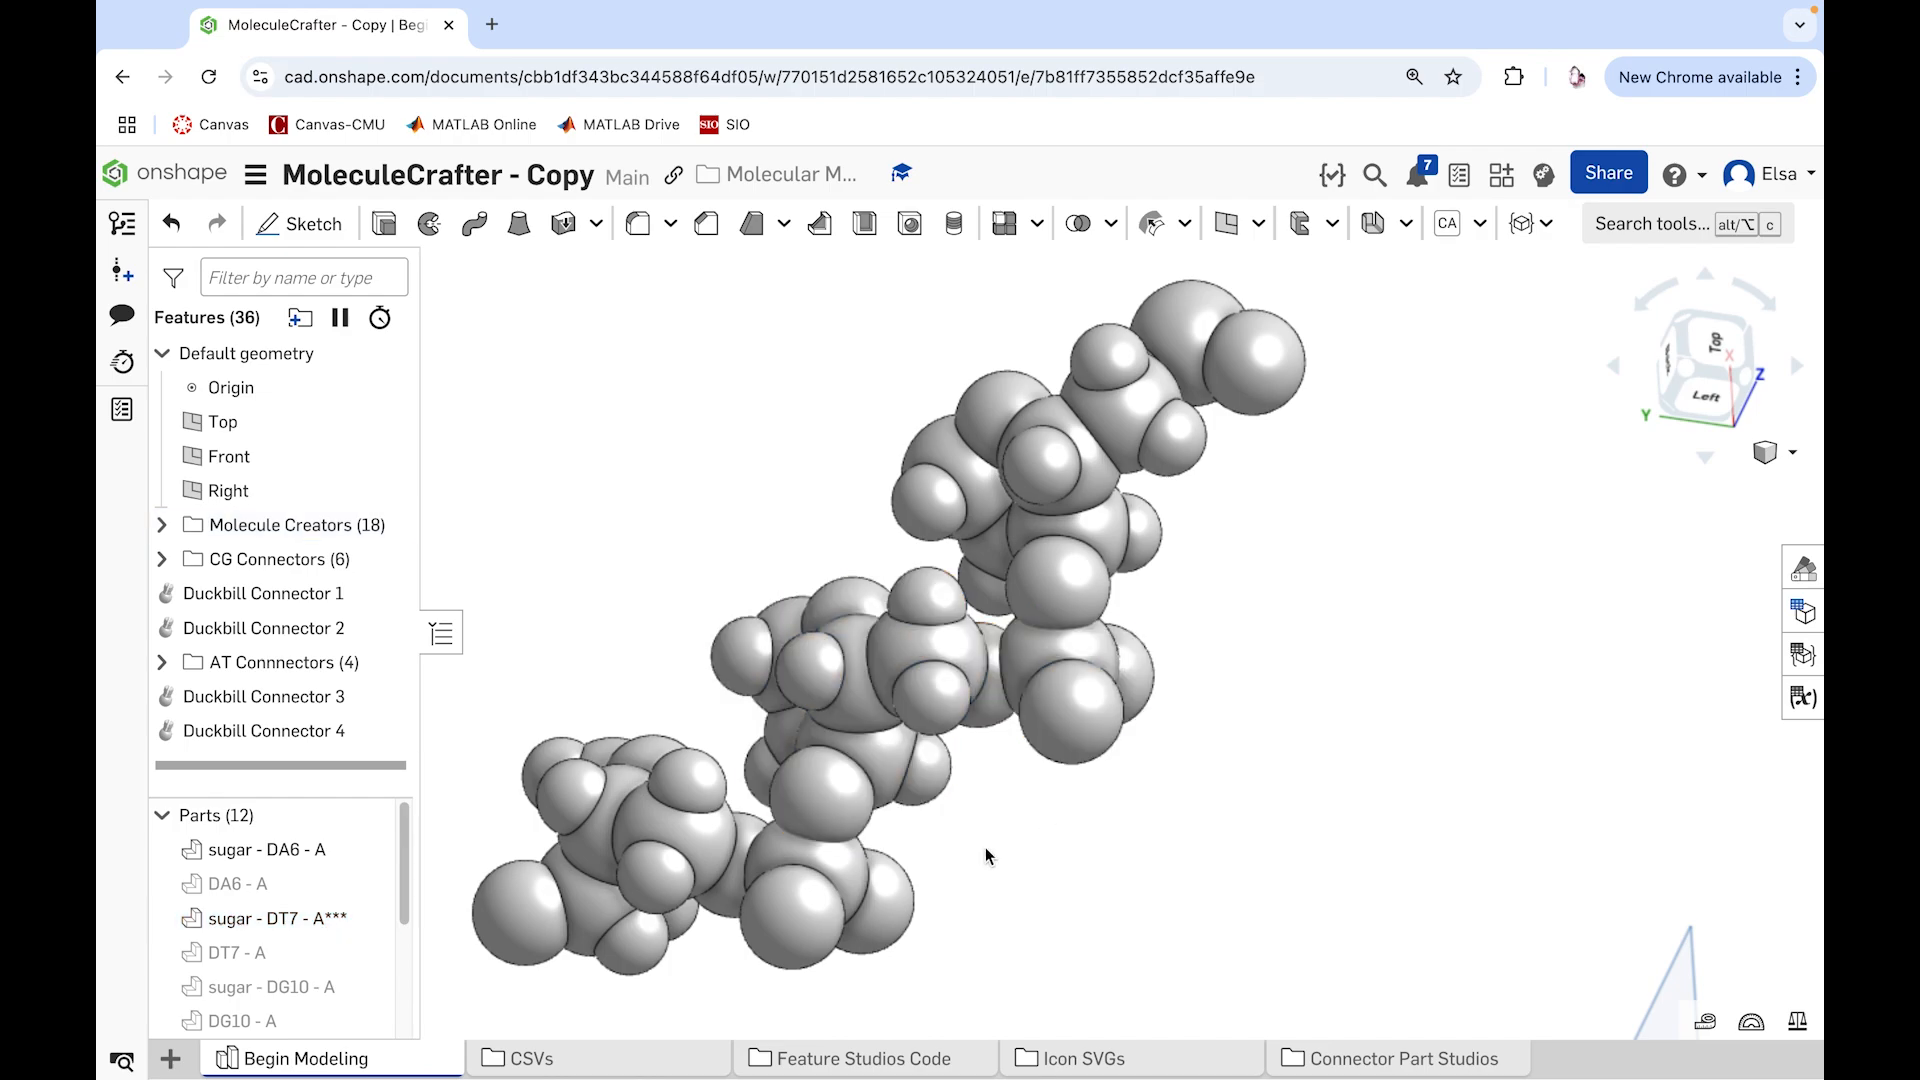
# Step: Start a Ball Connector with its origin at the center of sugar - DT7 - A's end sphere touching sugar - DT8 - A
pyautogui.click(1533, 224)
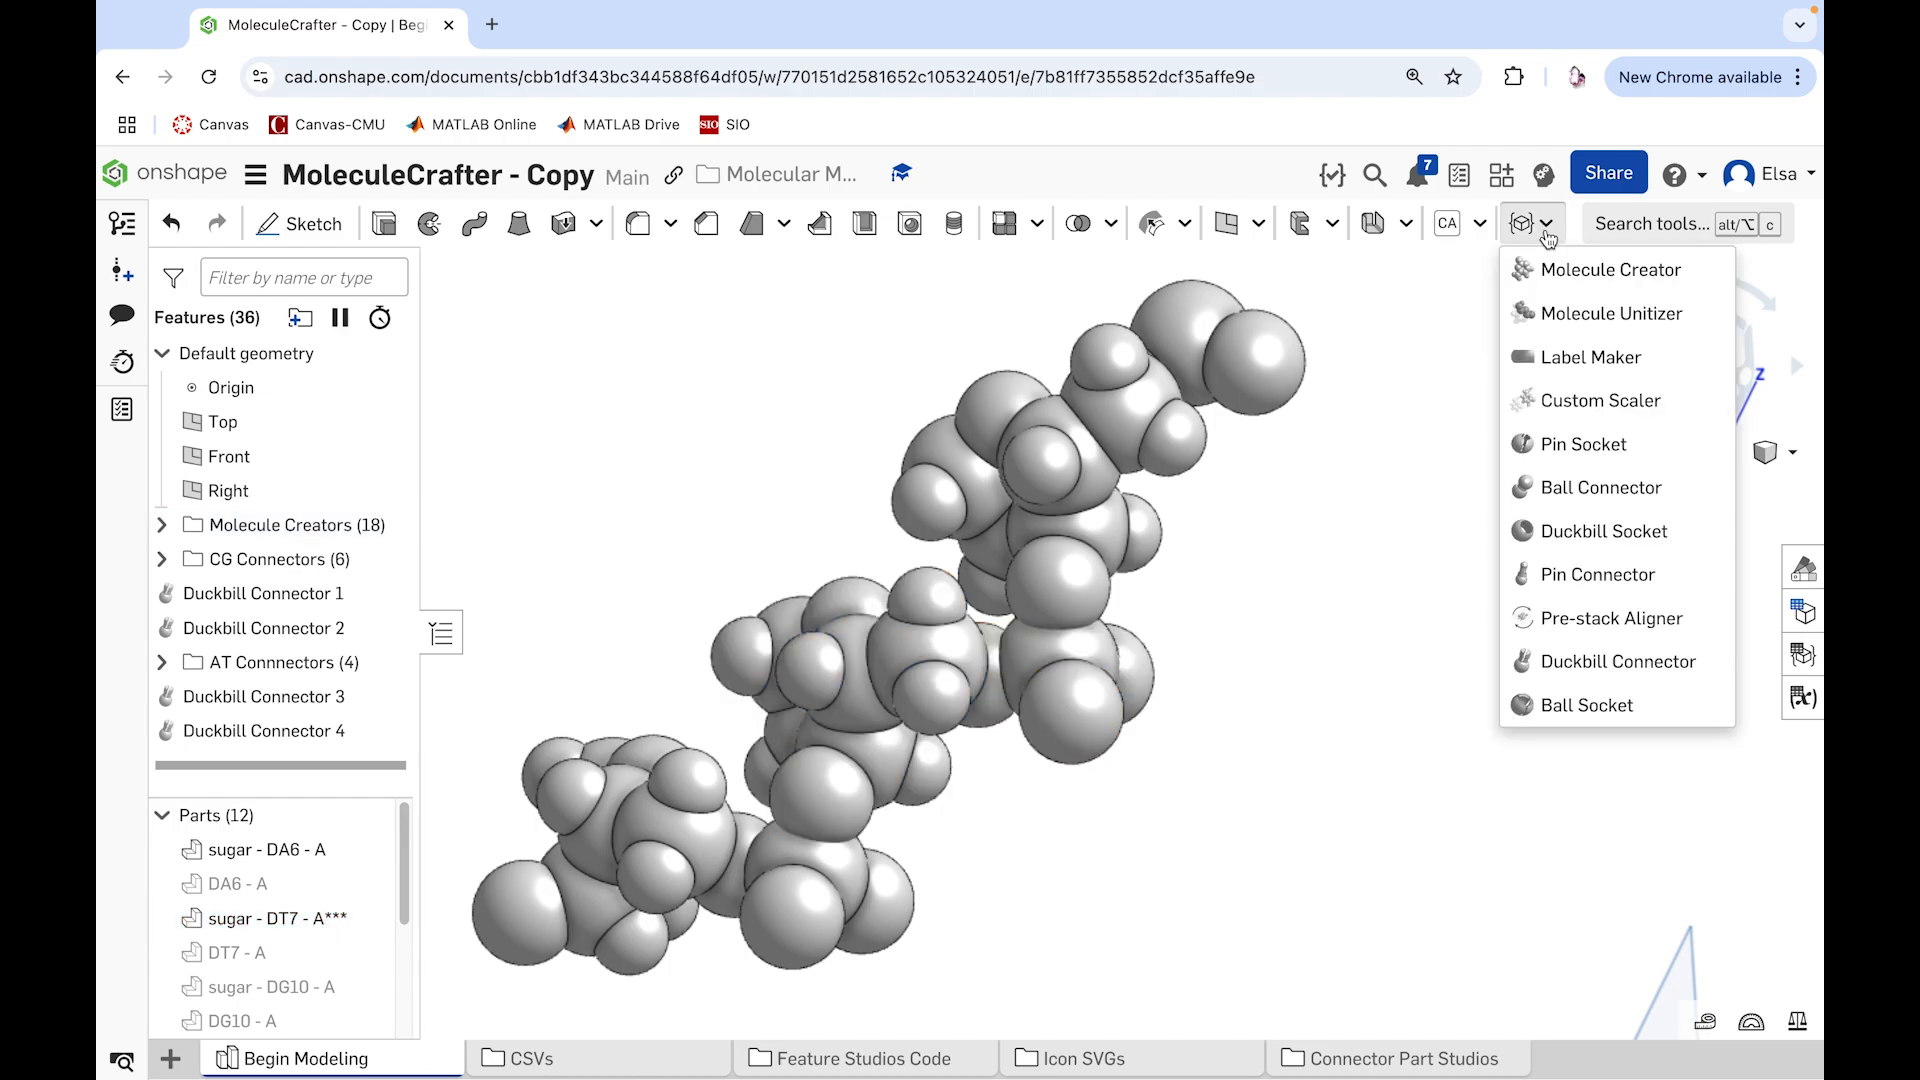
pyautogui.click(1578, 489)
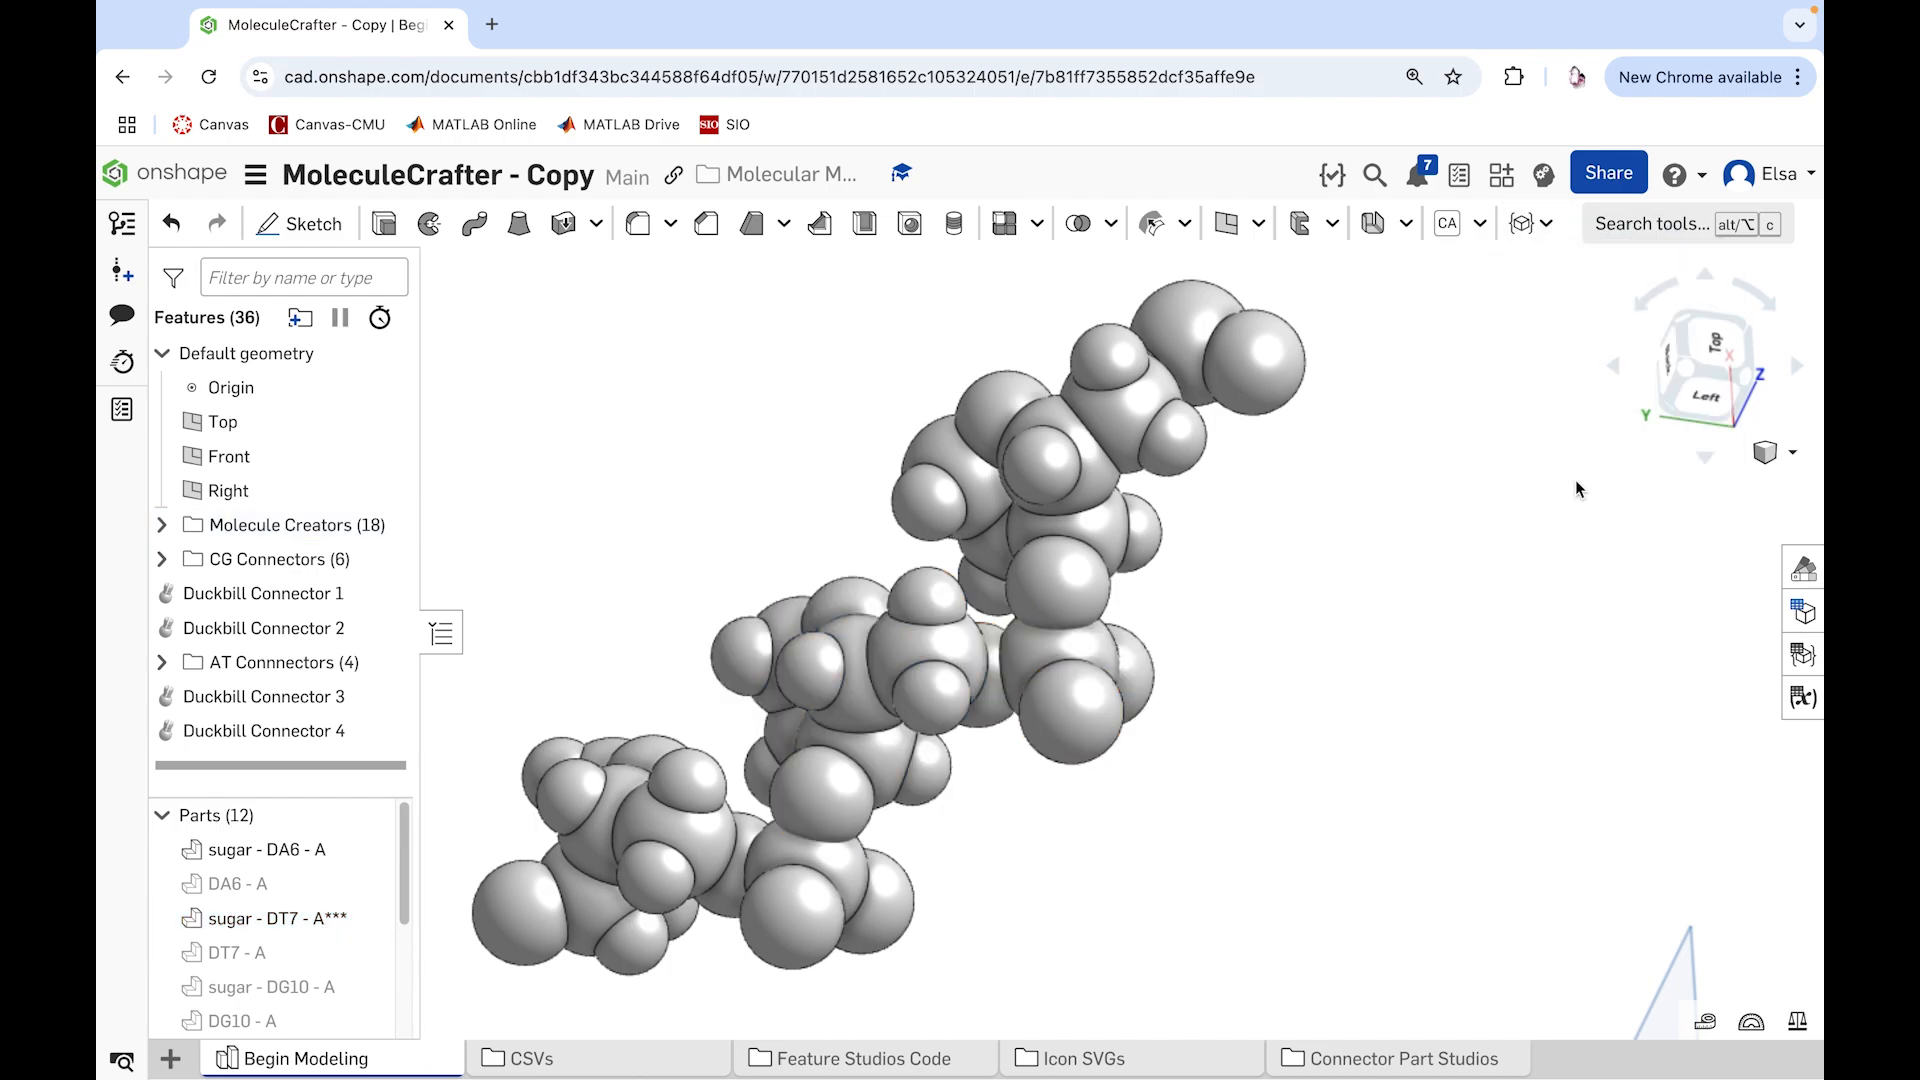
pyautogui.click(822, 808)
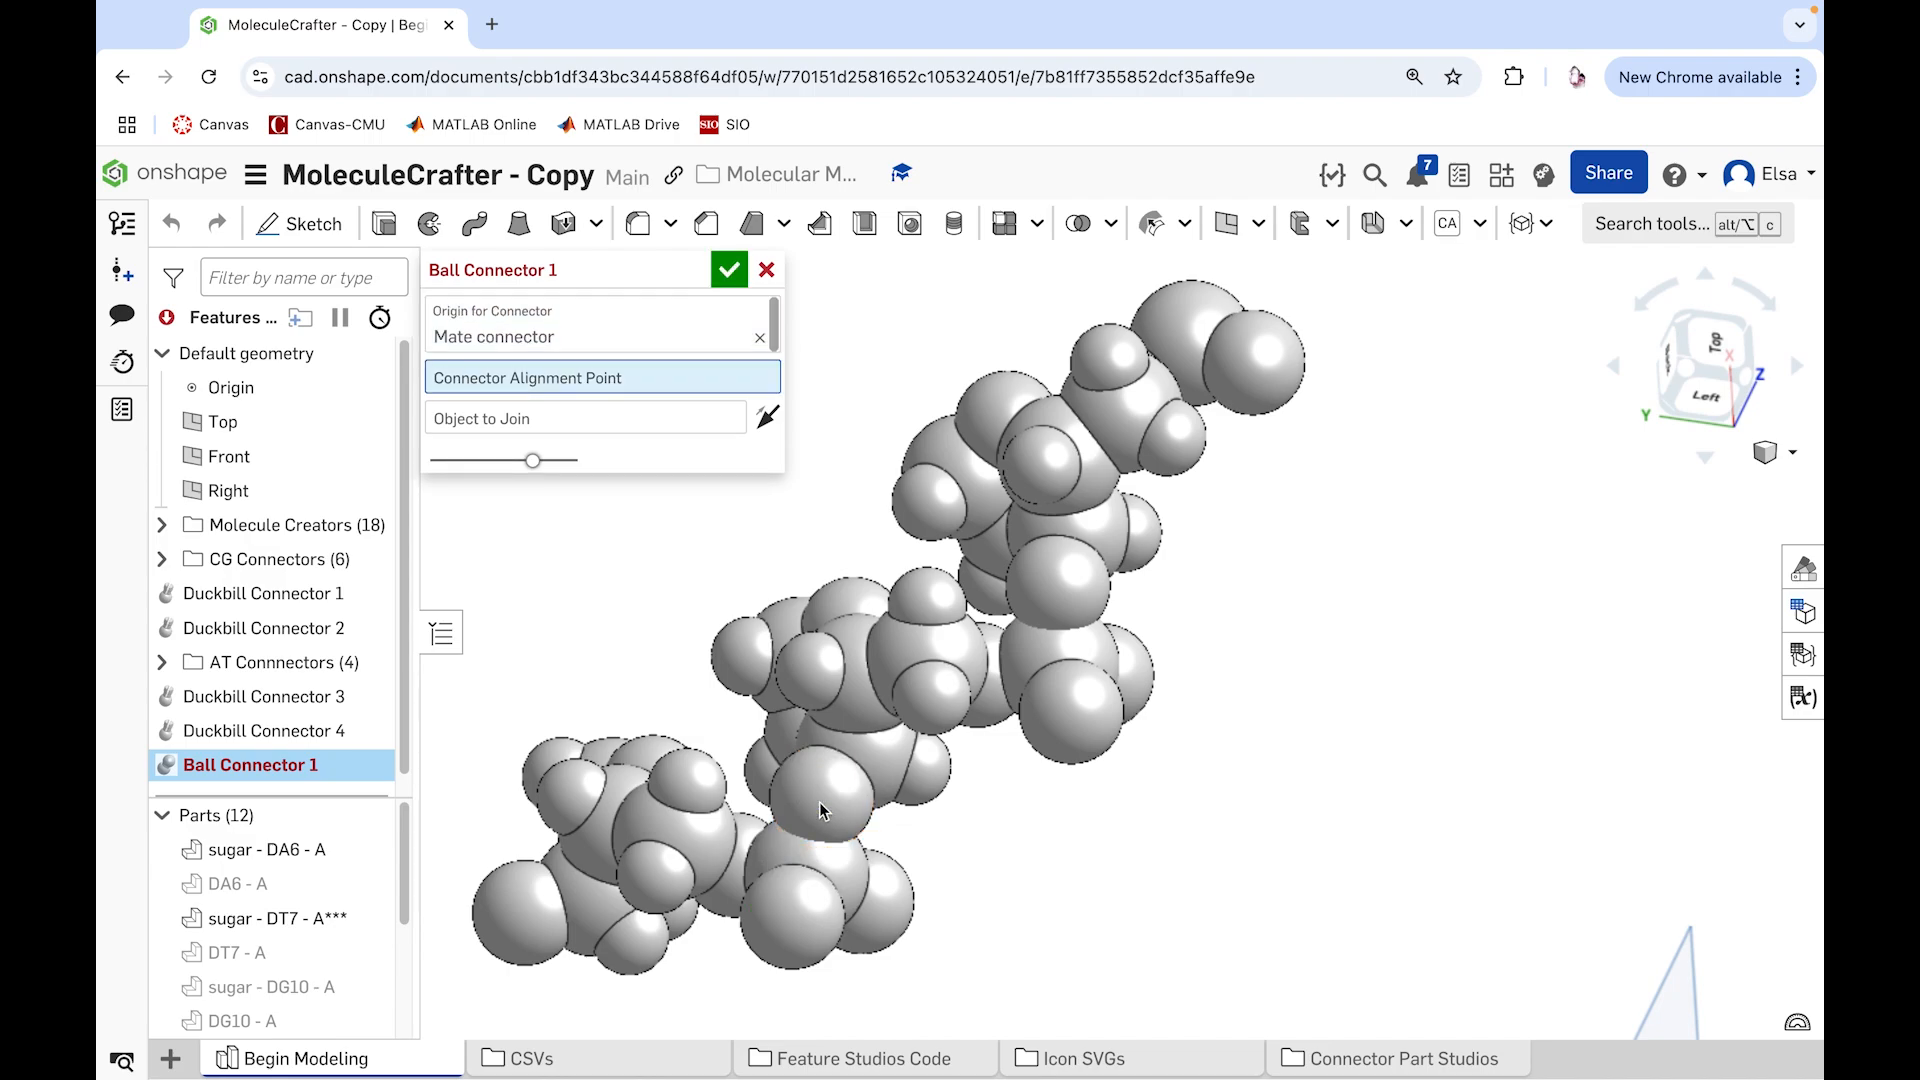
pyautogui.moveTo(793, 899); pyautogui.dragTo(848, 861, button='right')
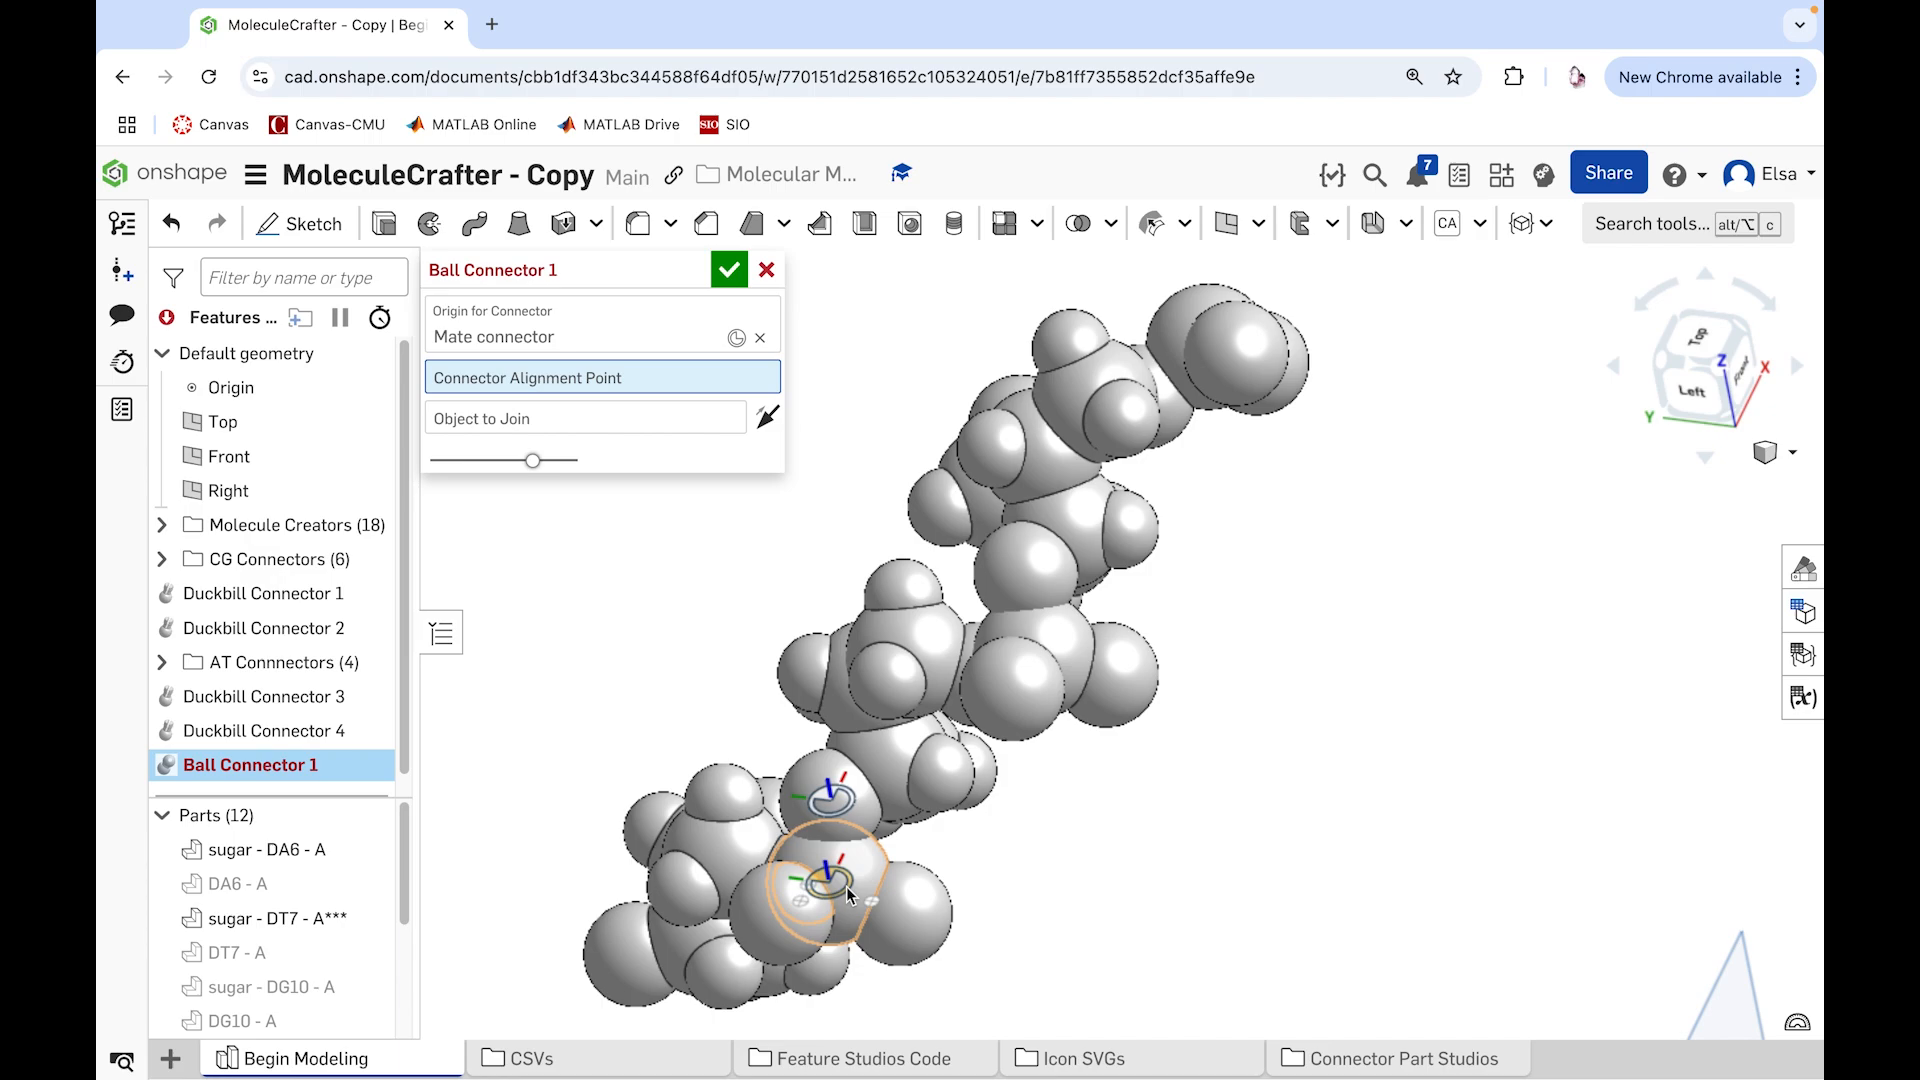
pyautogui.moveTo(981, 882); pyautogui.dragTo(820, 912, button='right')
pyautogui.click(861, 895)
pyautogui.scroll(-1, 820, 912)
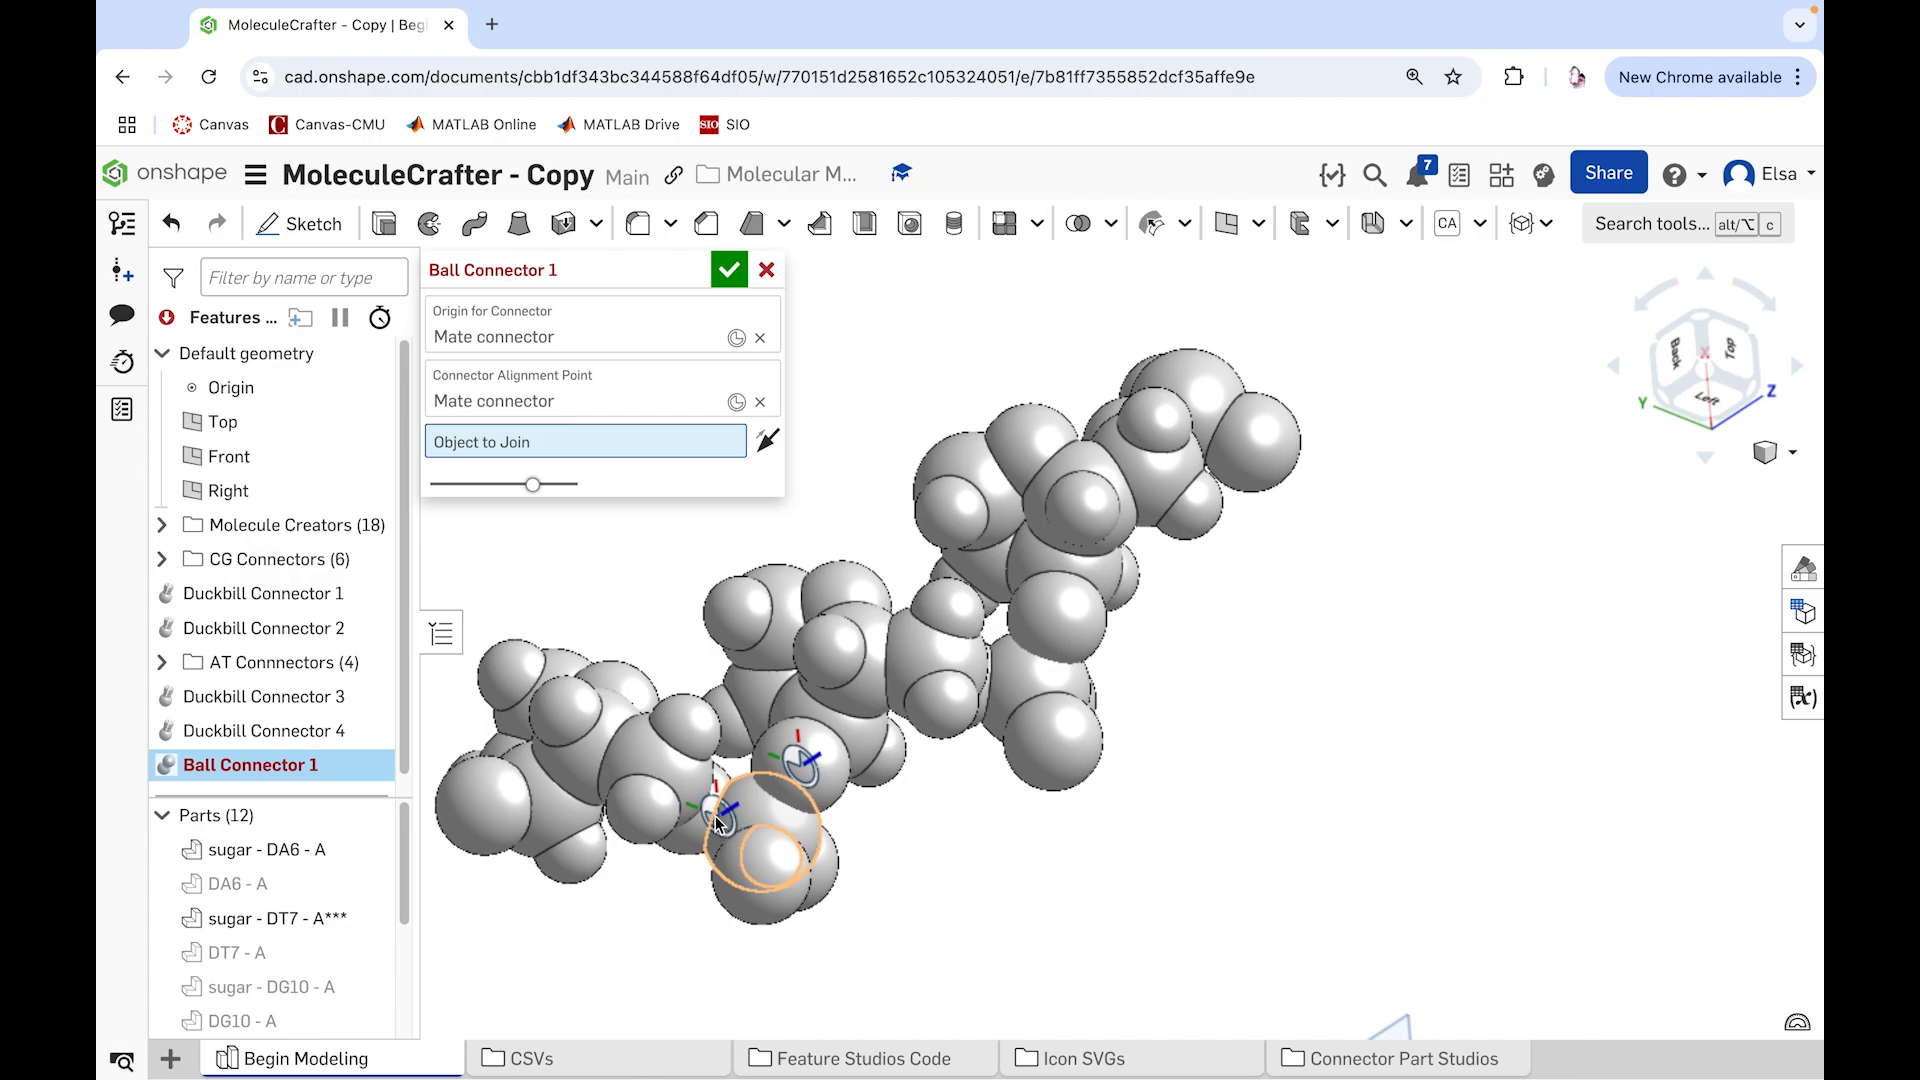
pyautogui.click(761, 402)
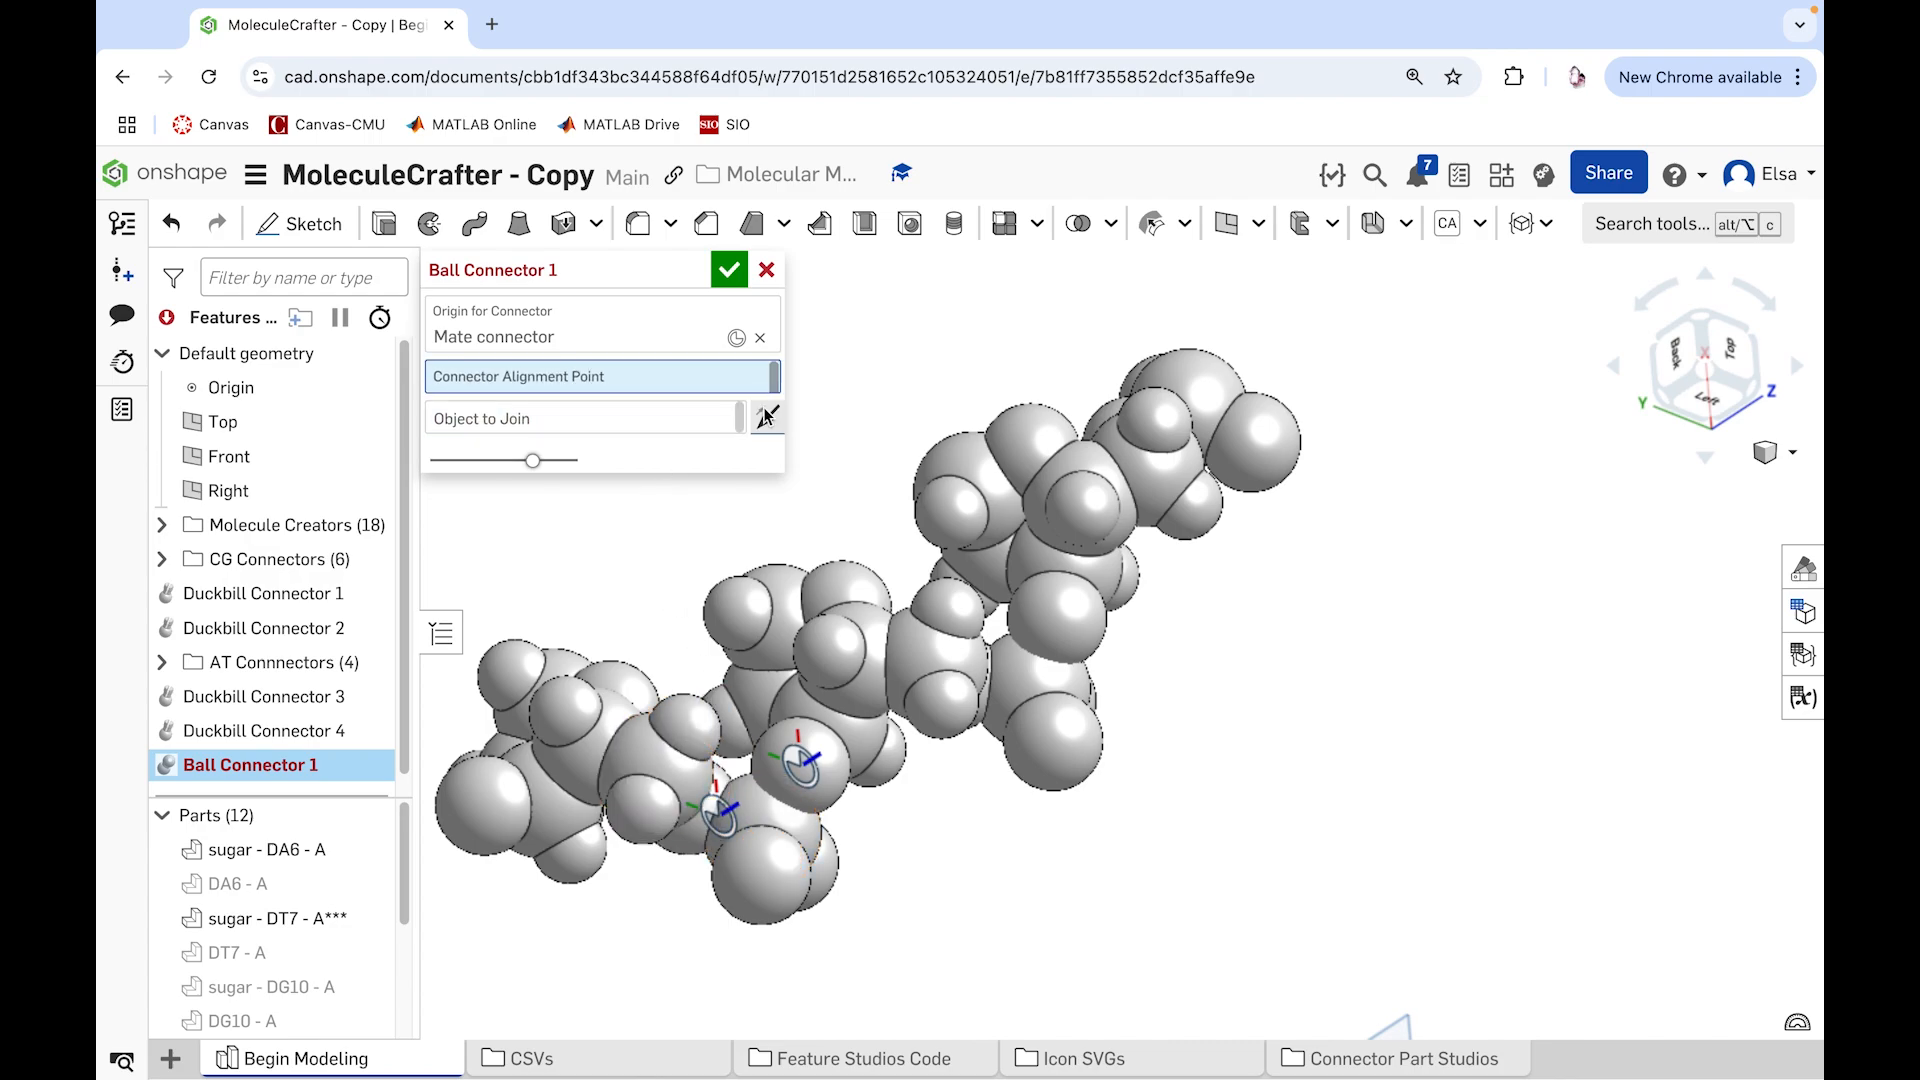
# Step: Align the ball connector to the center of sugar - DT8 - A's phosphorus sphere, join it to sugar - DT7 - A*** and accept
pyautogui.scroll(-3, 880, 838)
pyautogui.scroll(9, 880, 838)
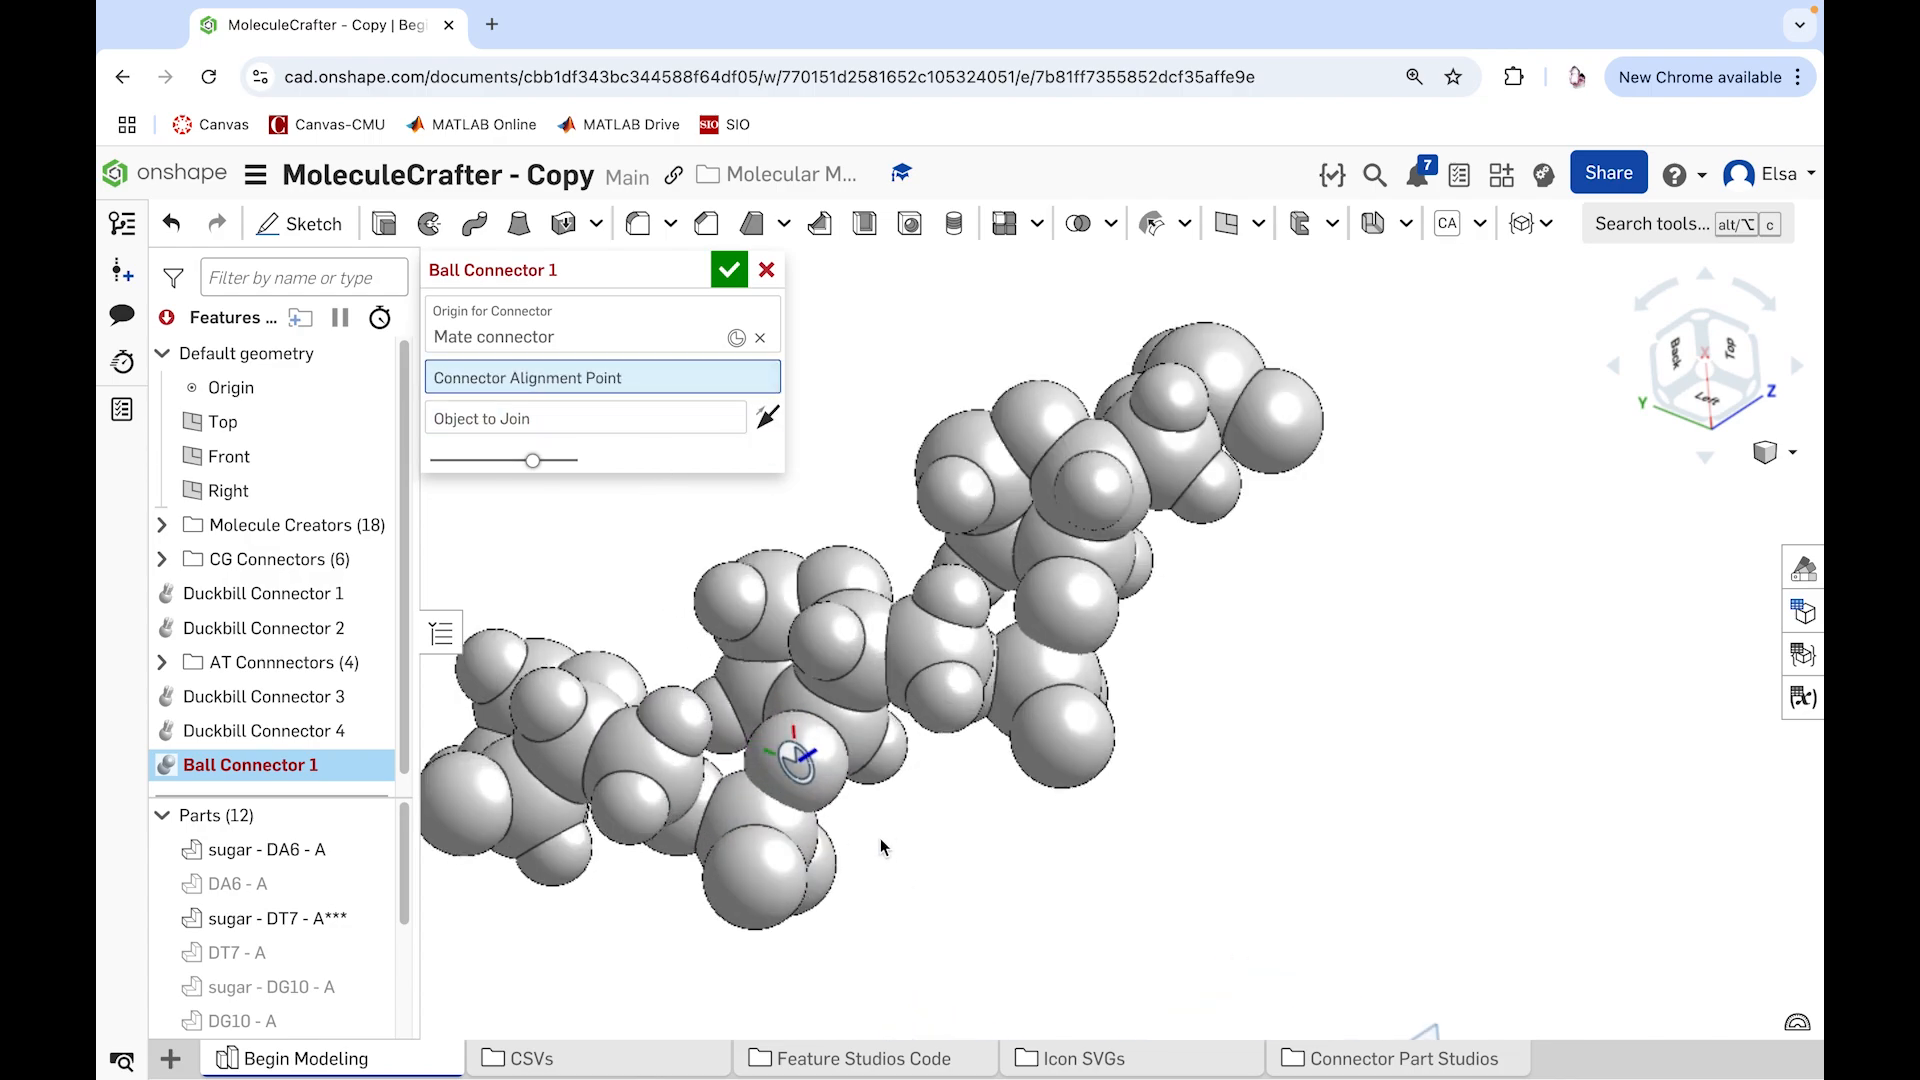
pyautogui.moveTo(879, 837); pyautogui.dragTo(814, 848, button='right')
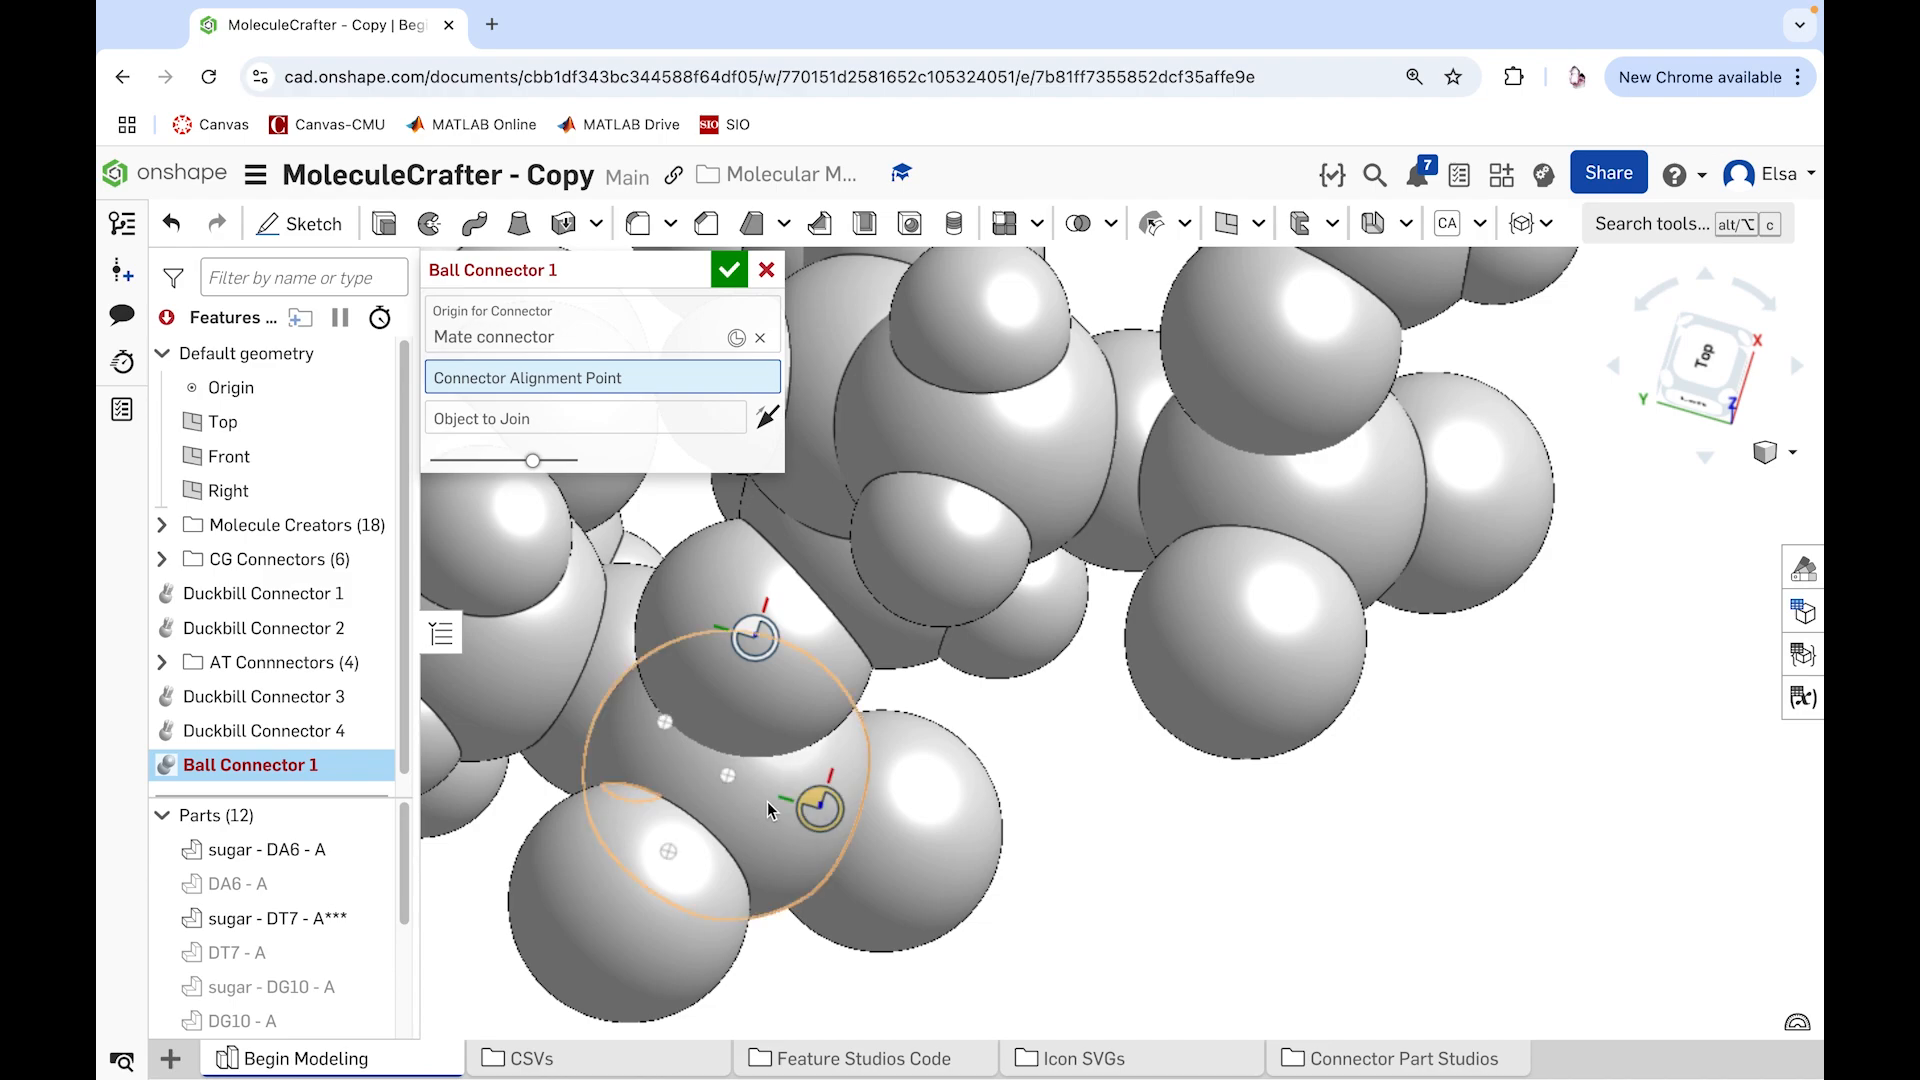
pyautogui.click(760, 802)
pyautogui.moveTo(1089, 902); pyautogui.dragTo(1152, 908, button='right')
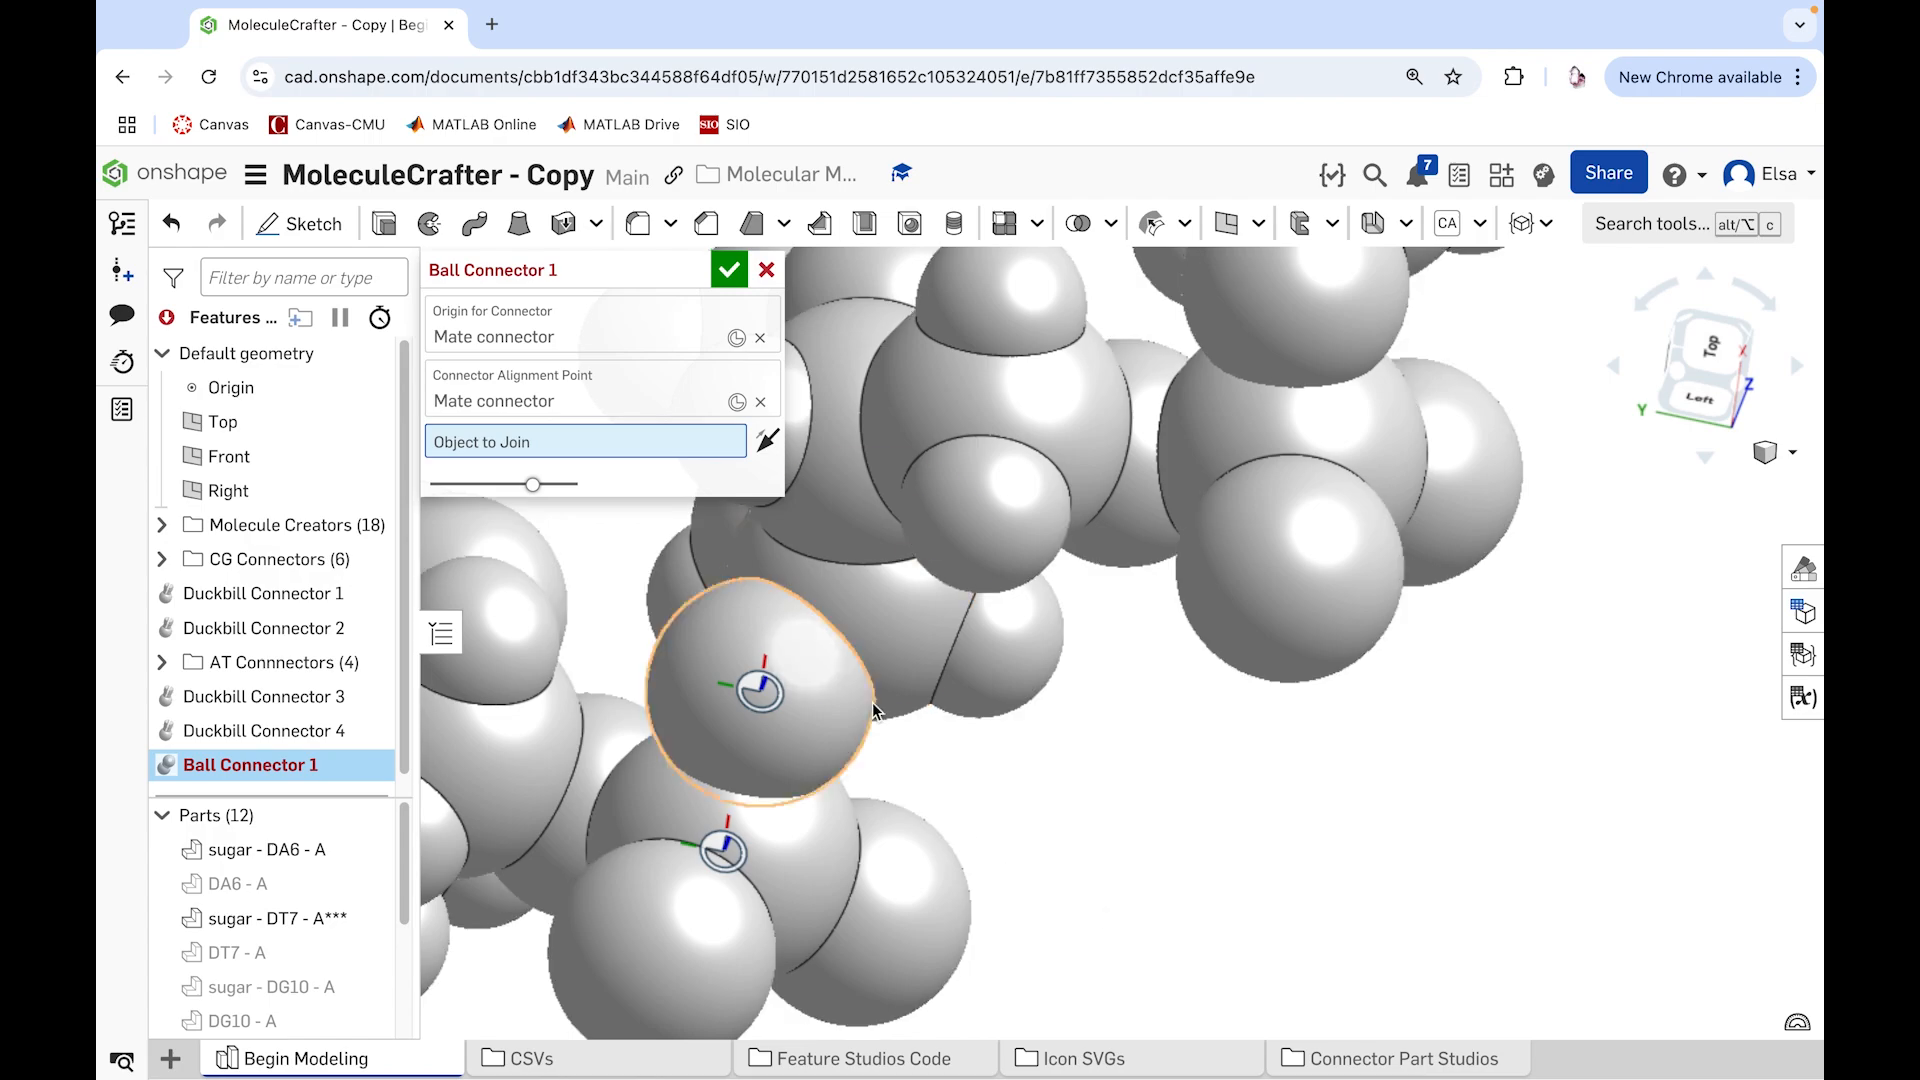
pyautogui.click(889, 622)
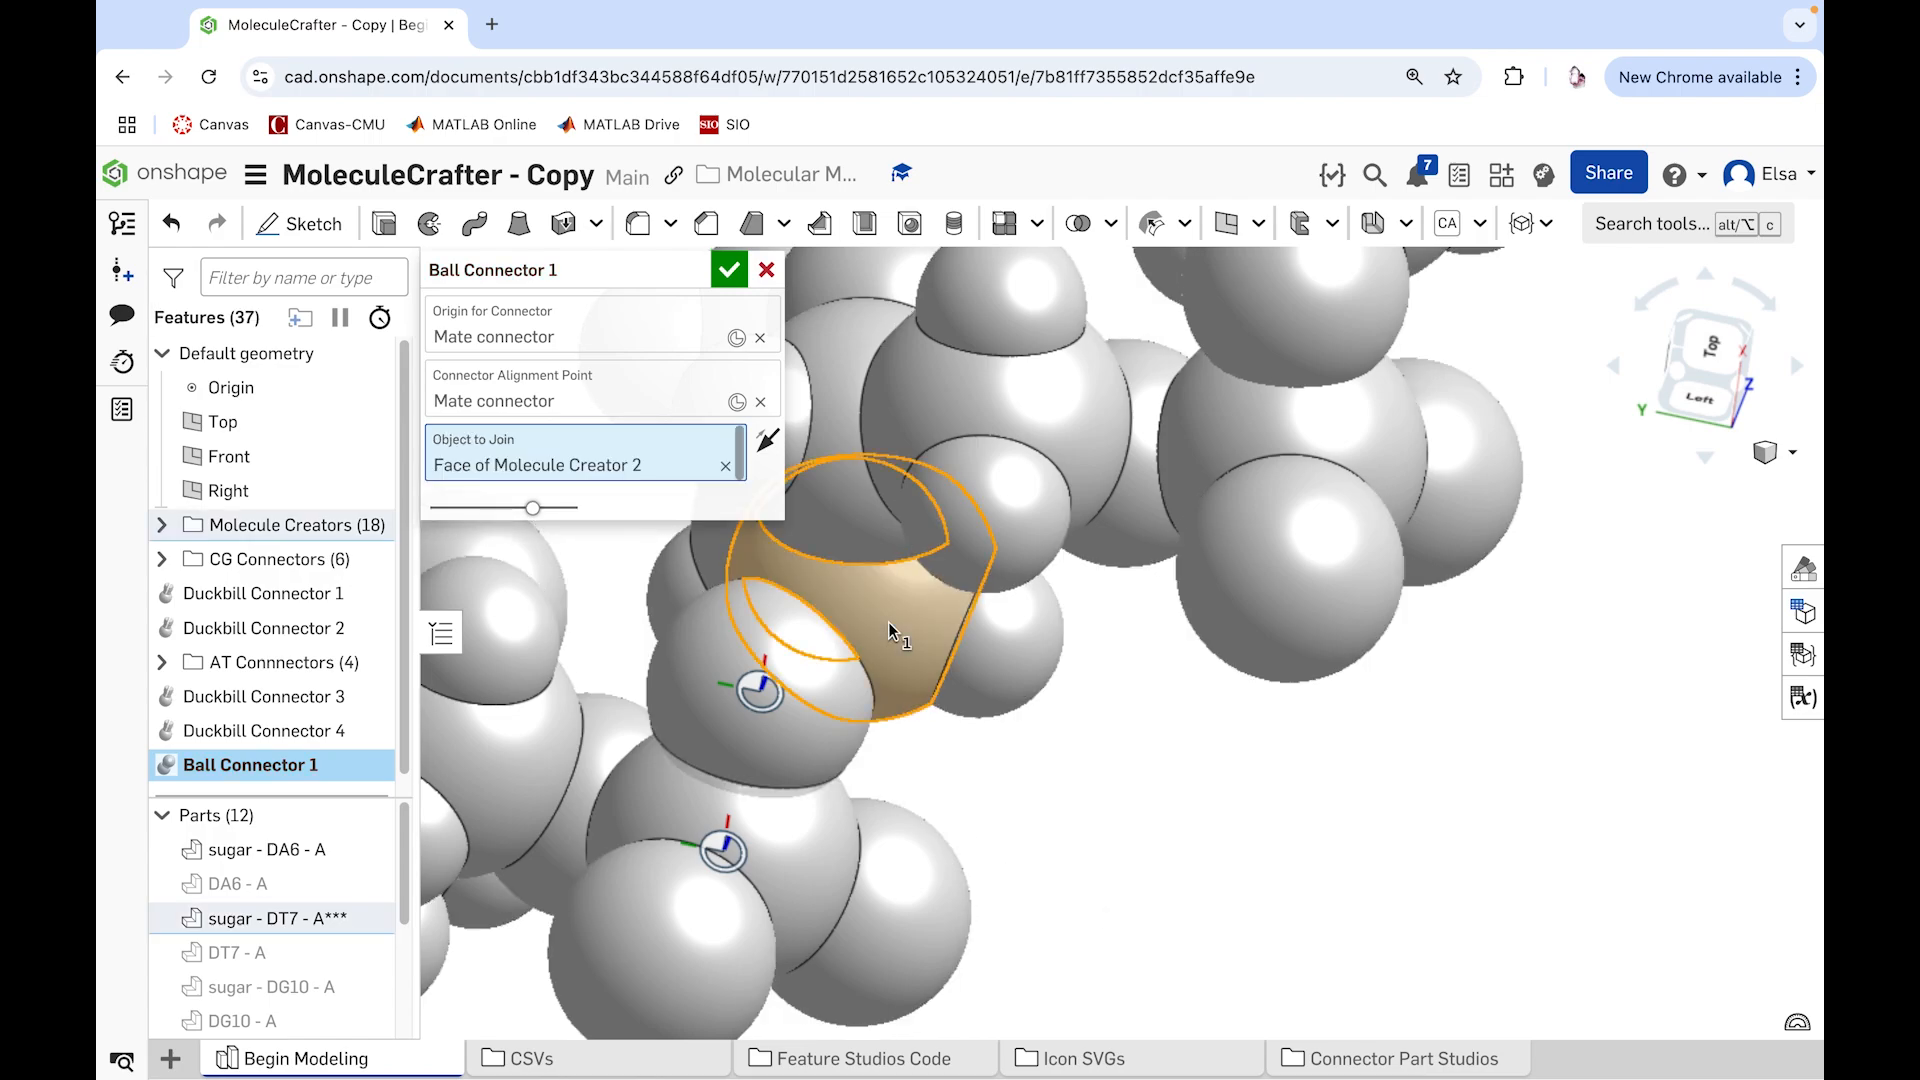
pyautogui.click(730, 272)
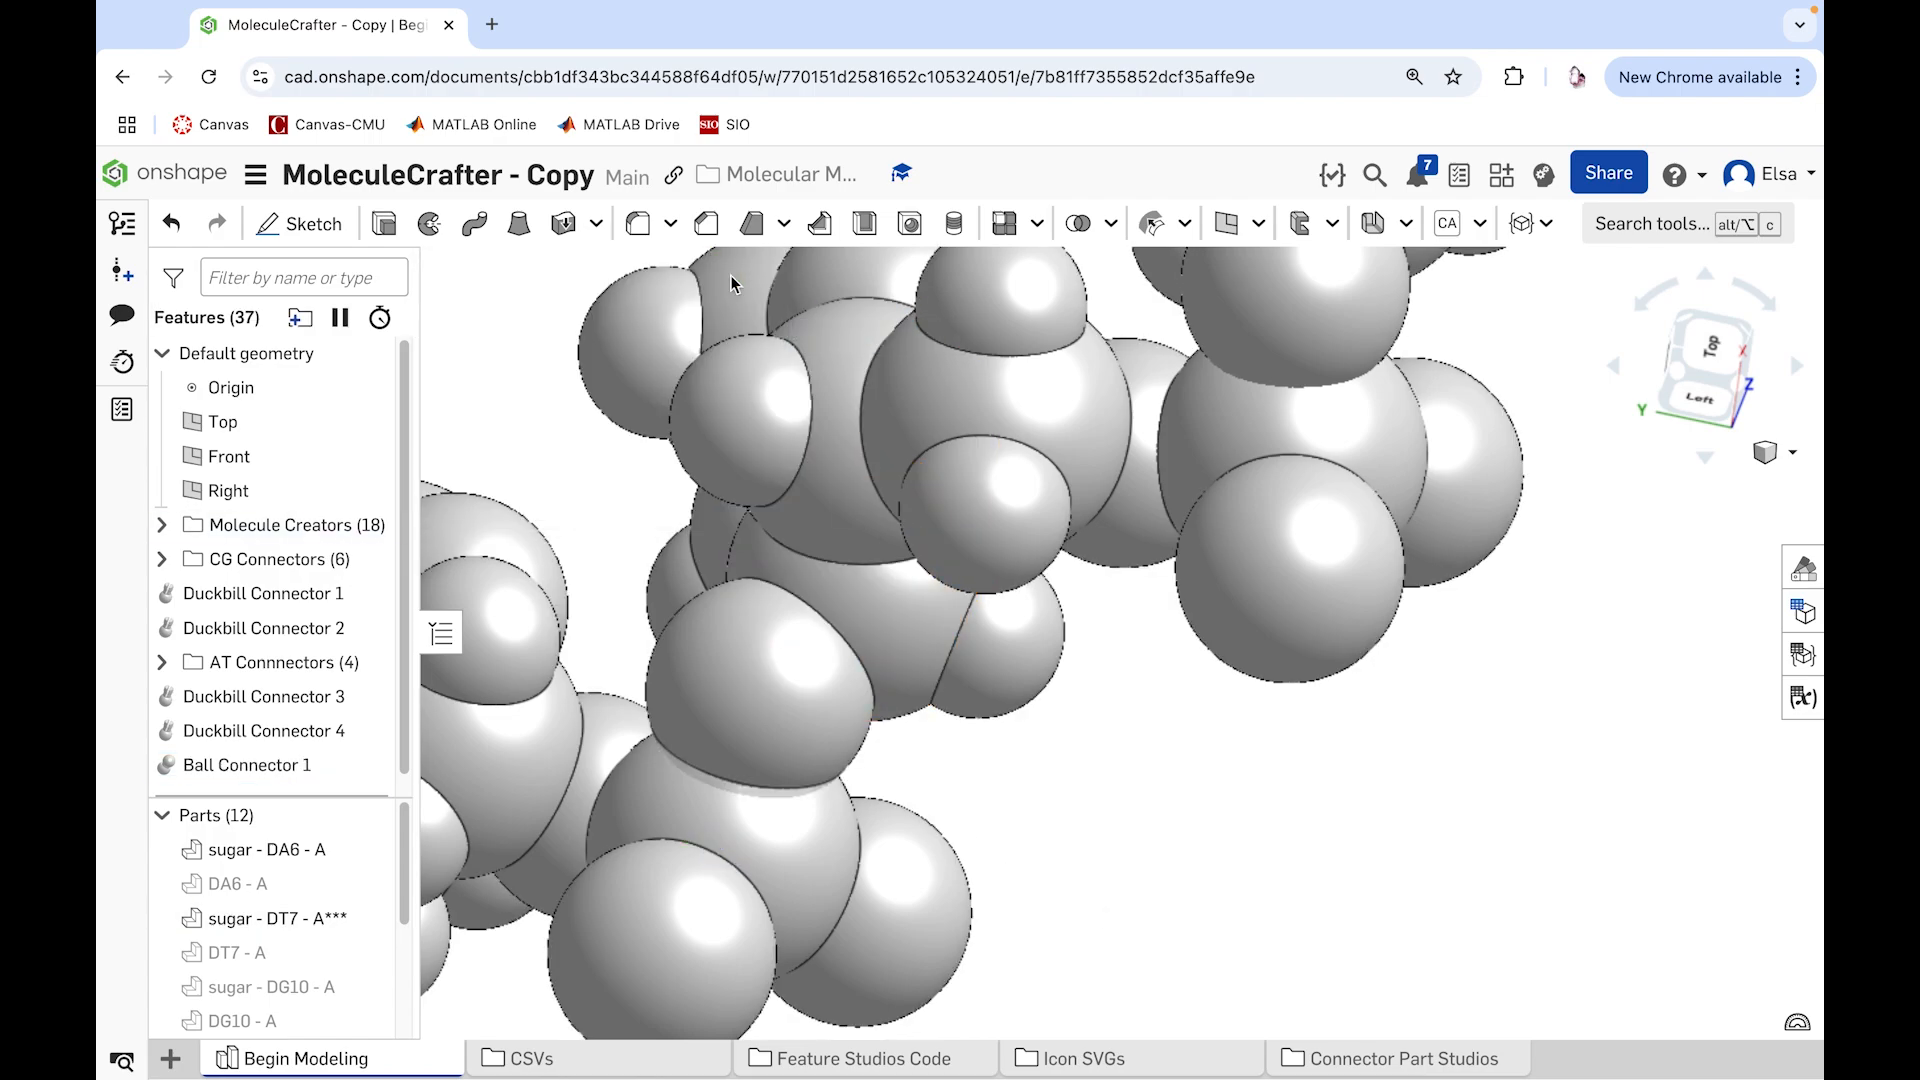
# Step: Hide the sugar - DT8 - A part
pyautogui.click(690, 904)
pyautogui.rightClick(689, 902)
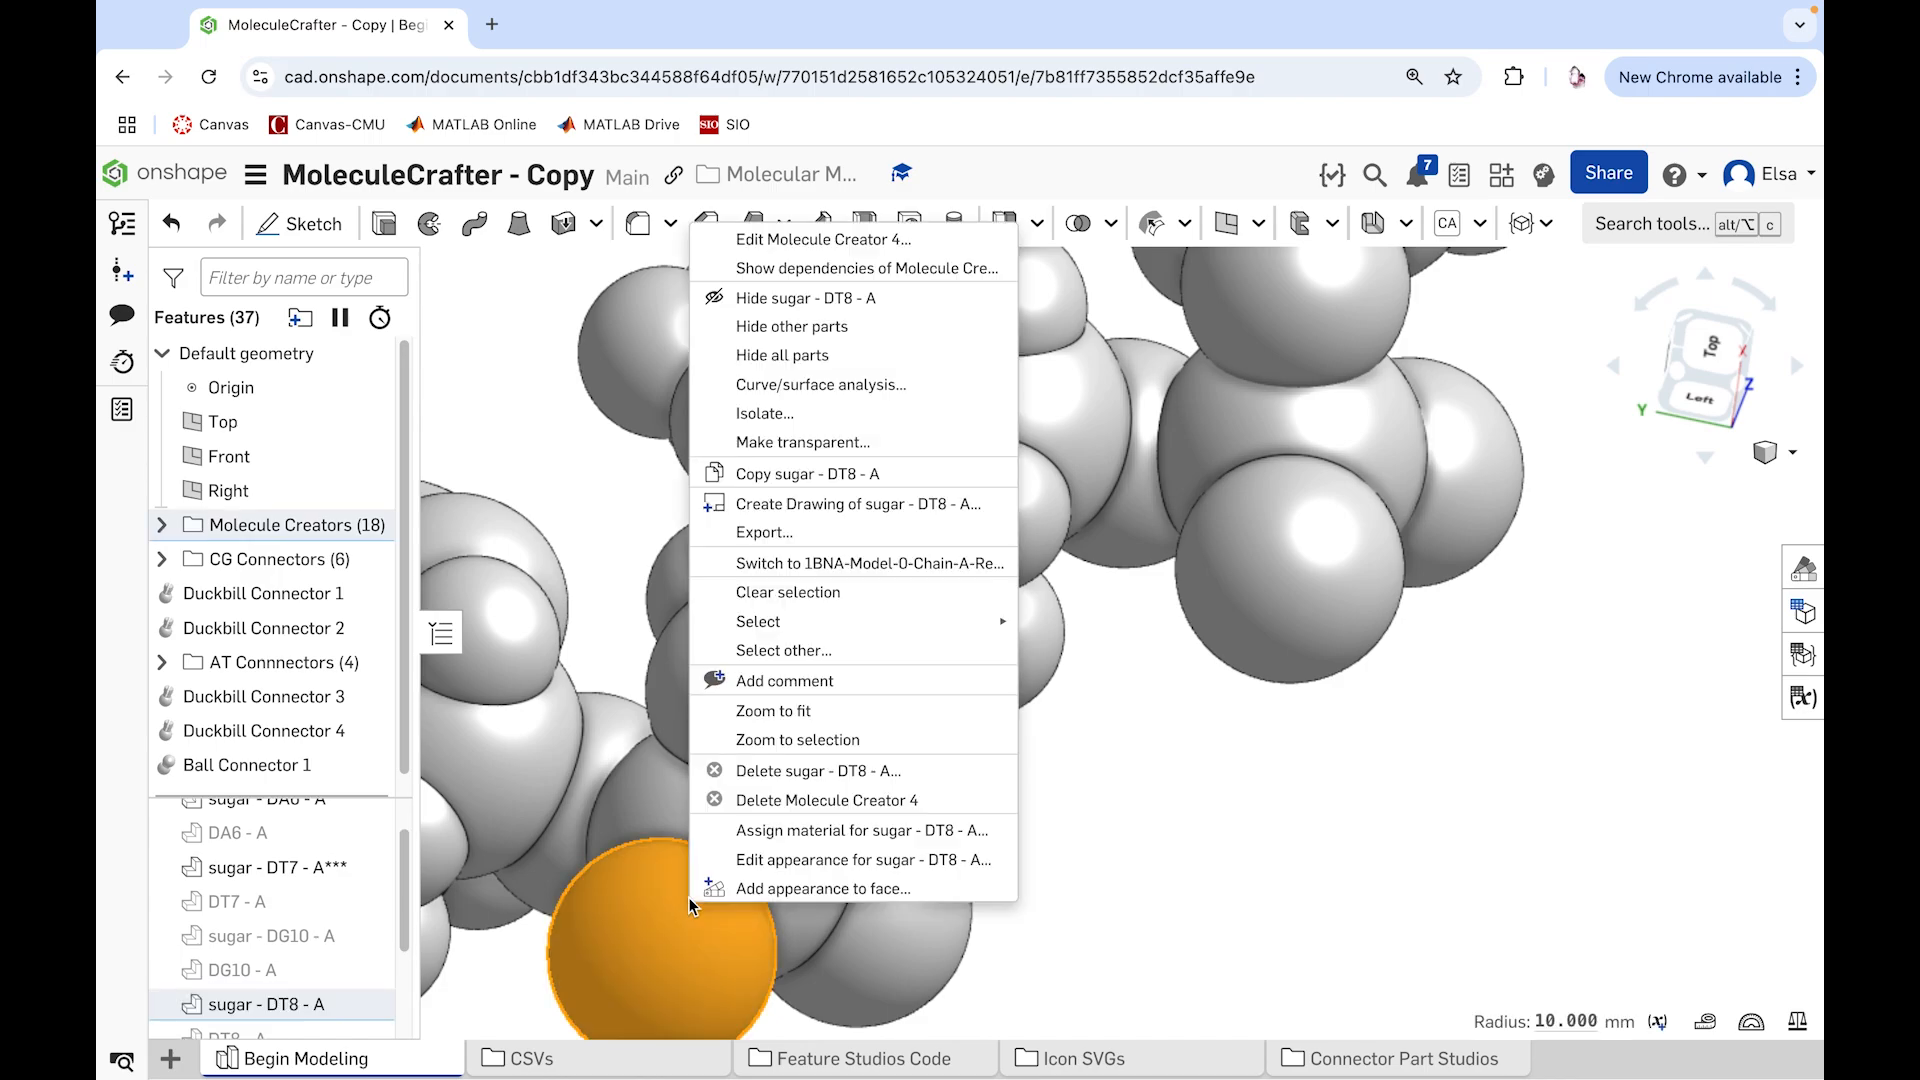
pyautogui.click(774, 298)
# Step: Start a Ball Socket with its origin at sugar - DT7 - A's phosphorus sphere and its alignment point at sugar - DA6 - A's adjoining end sphere
pyautogui.moveTo(920, 866); pyautogui.dragTo(999, 803, button='right')
pyautogui.scroll(-4, 720, 750)
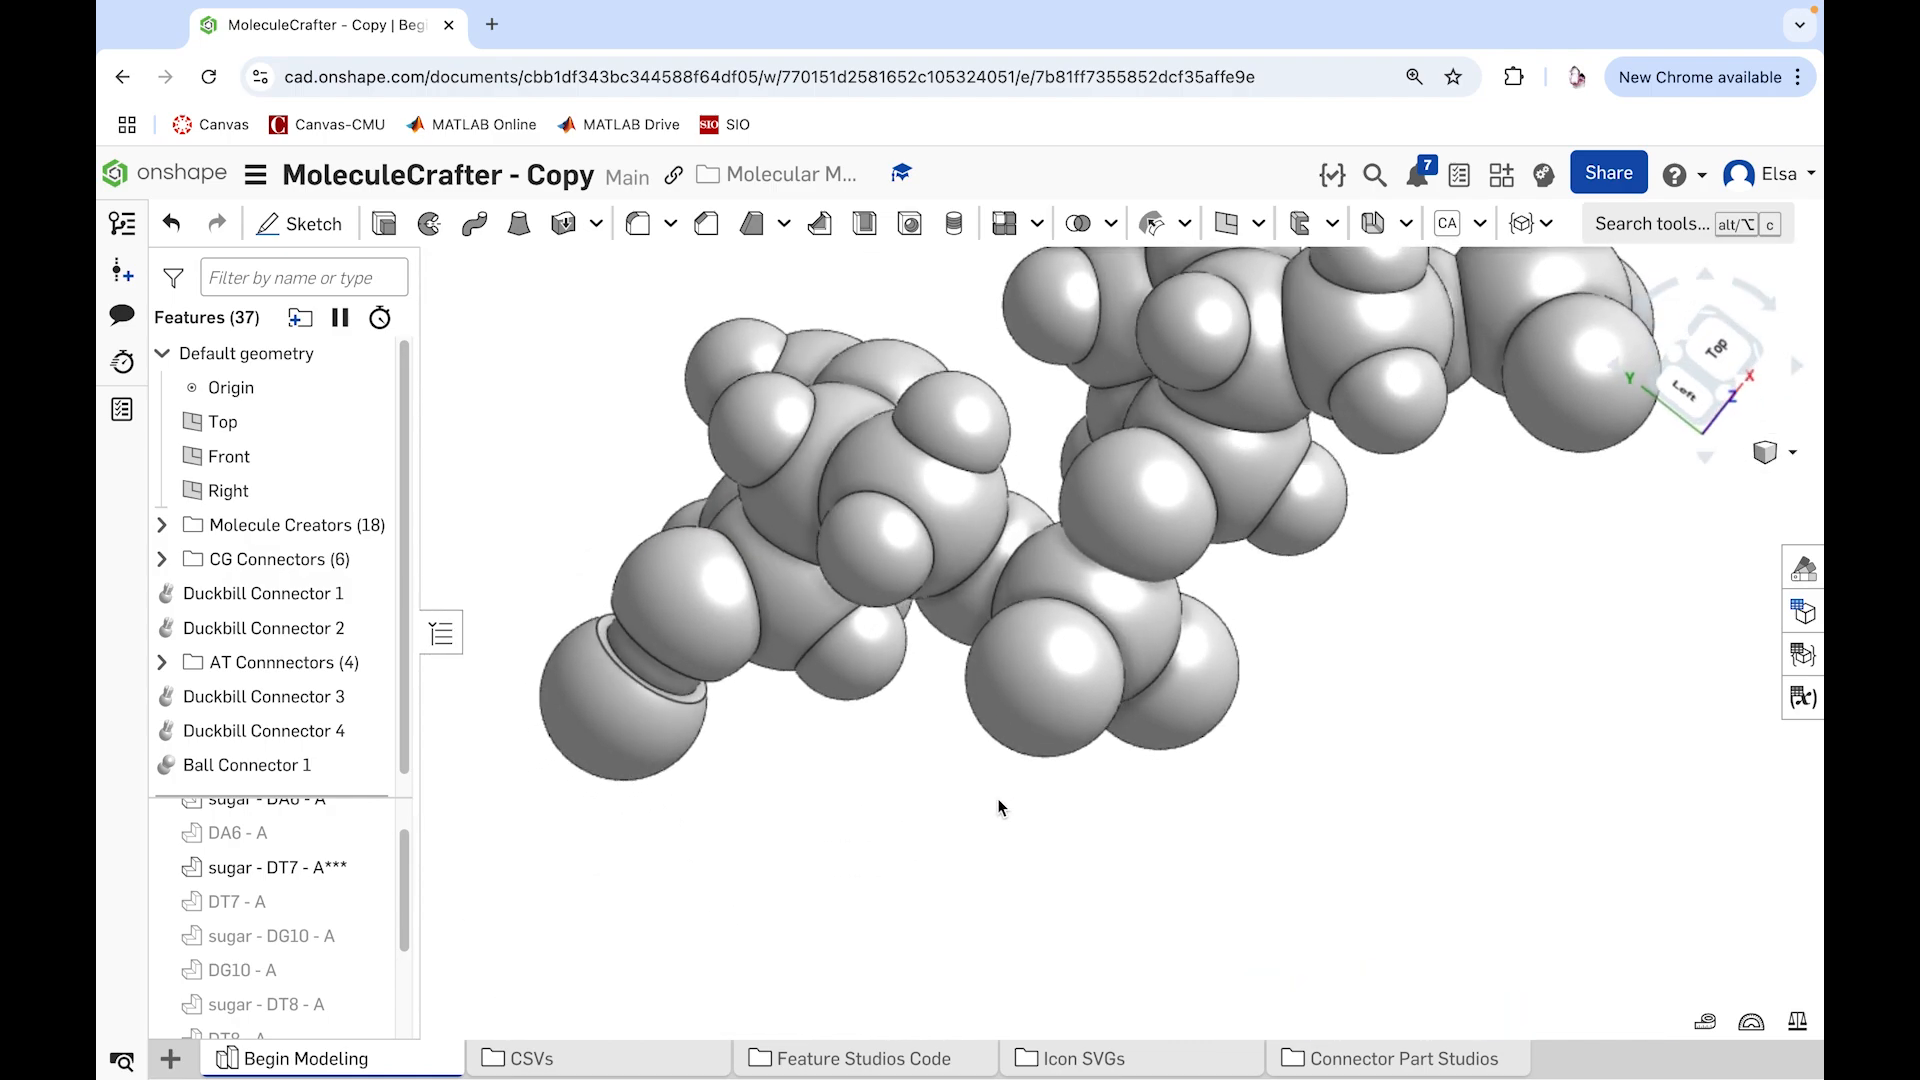
pyautogui.click(1550, 232)
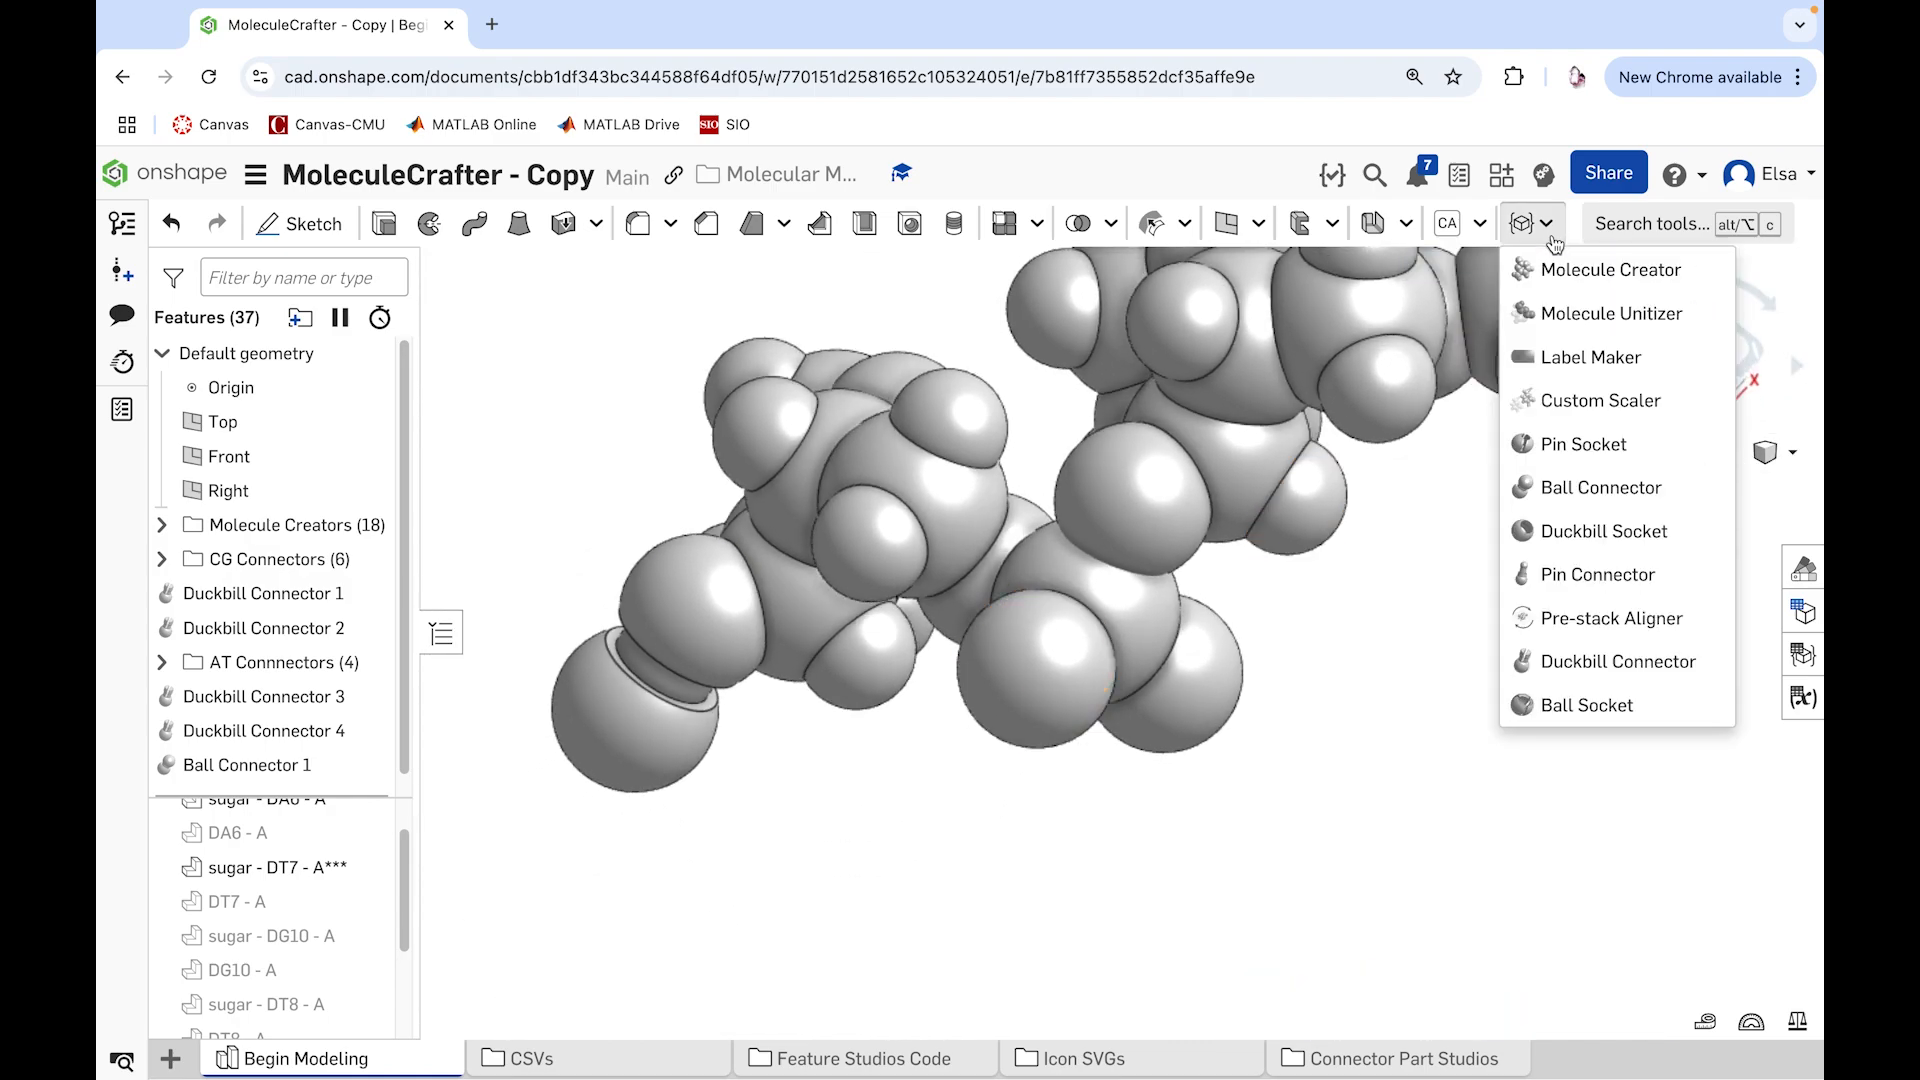
pyautogui.click(1587, 705)
pyautogui.moveTo(1294, 628); pyautogui.dragTo(1278, 630, button='right')
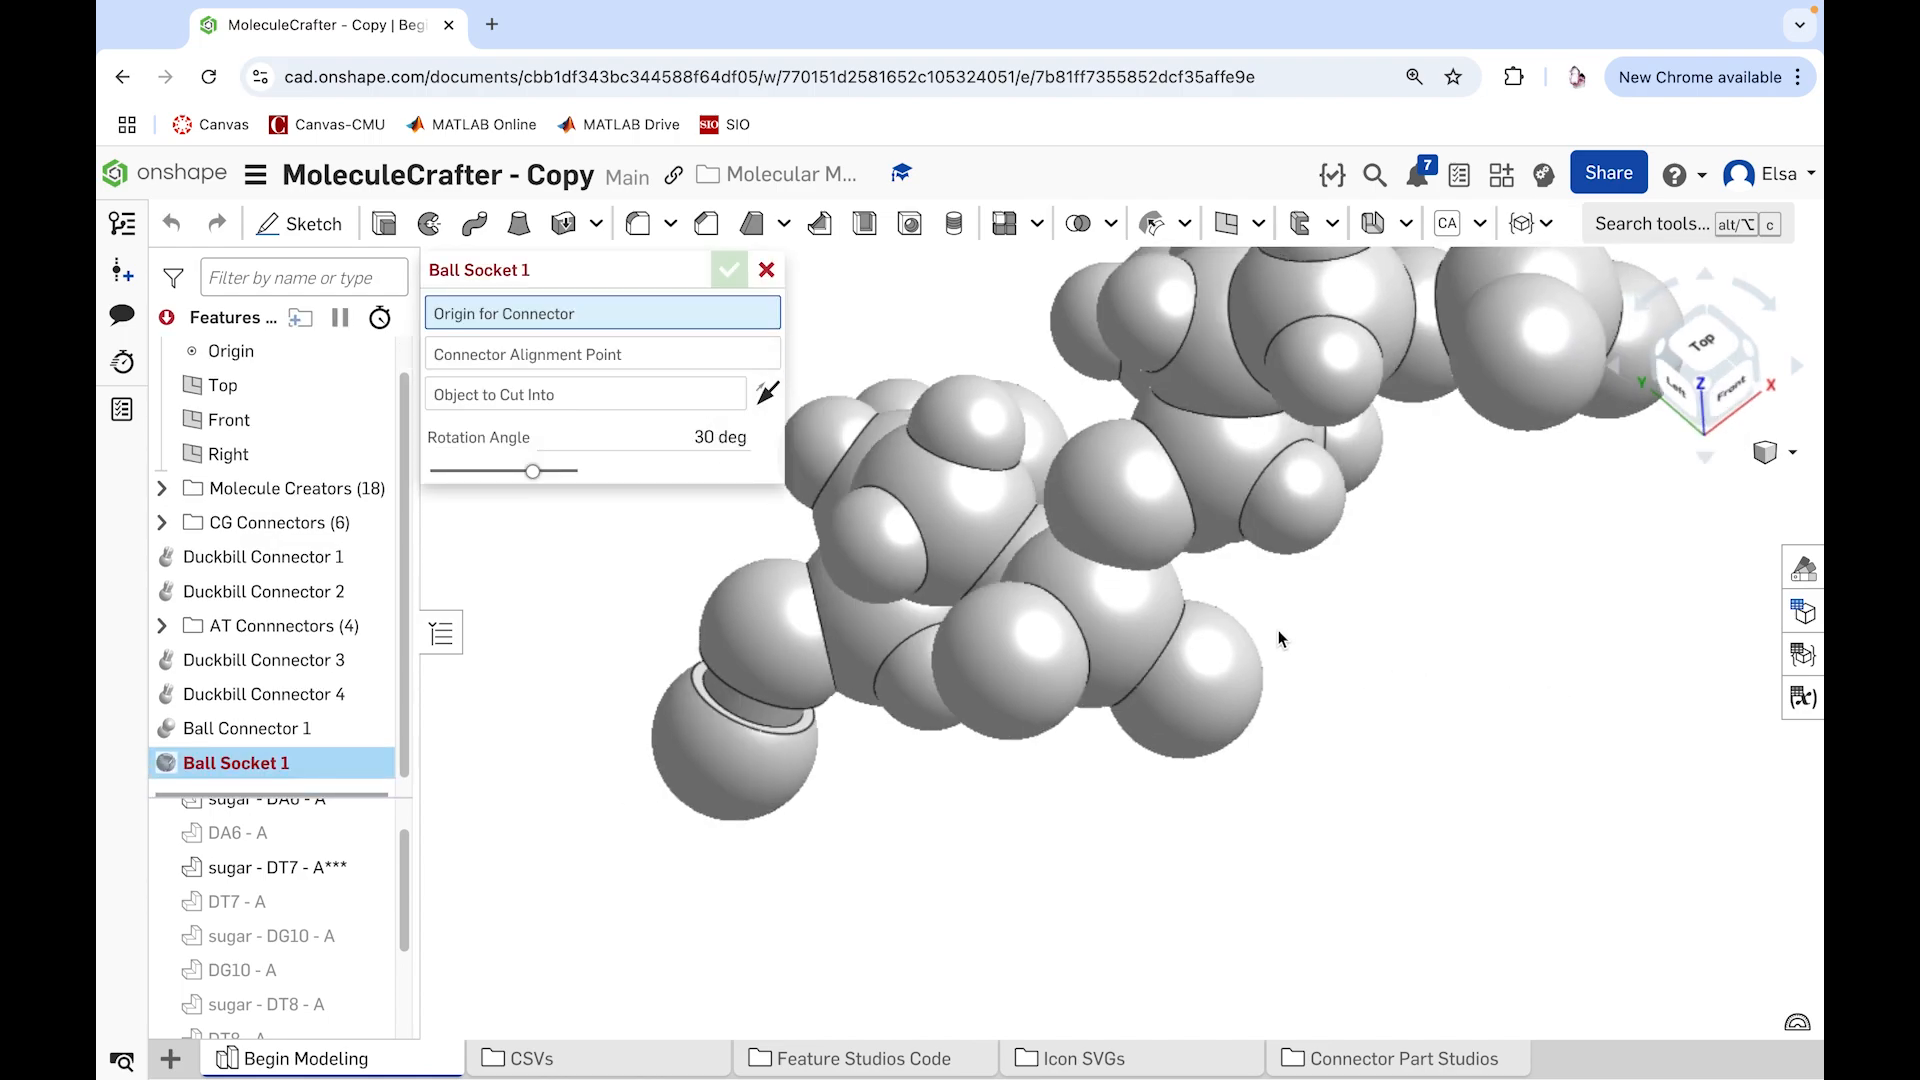
pyautogui.click(1098, 622)
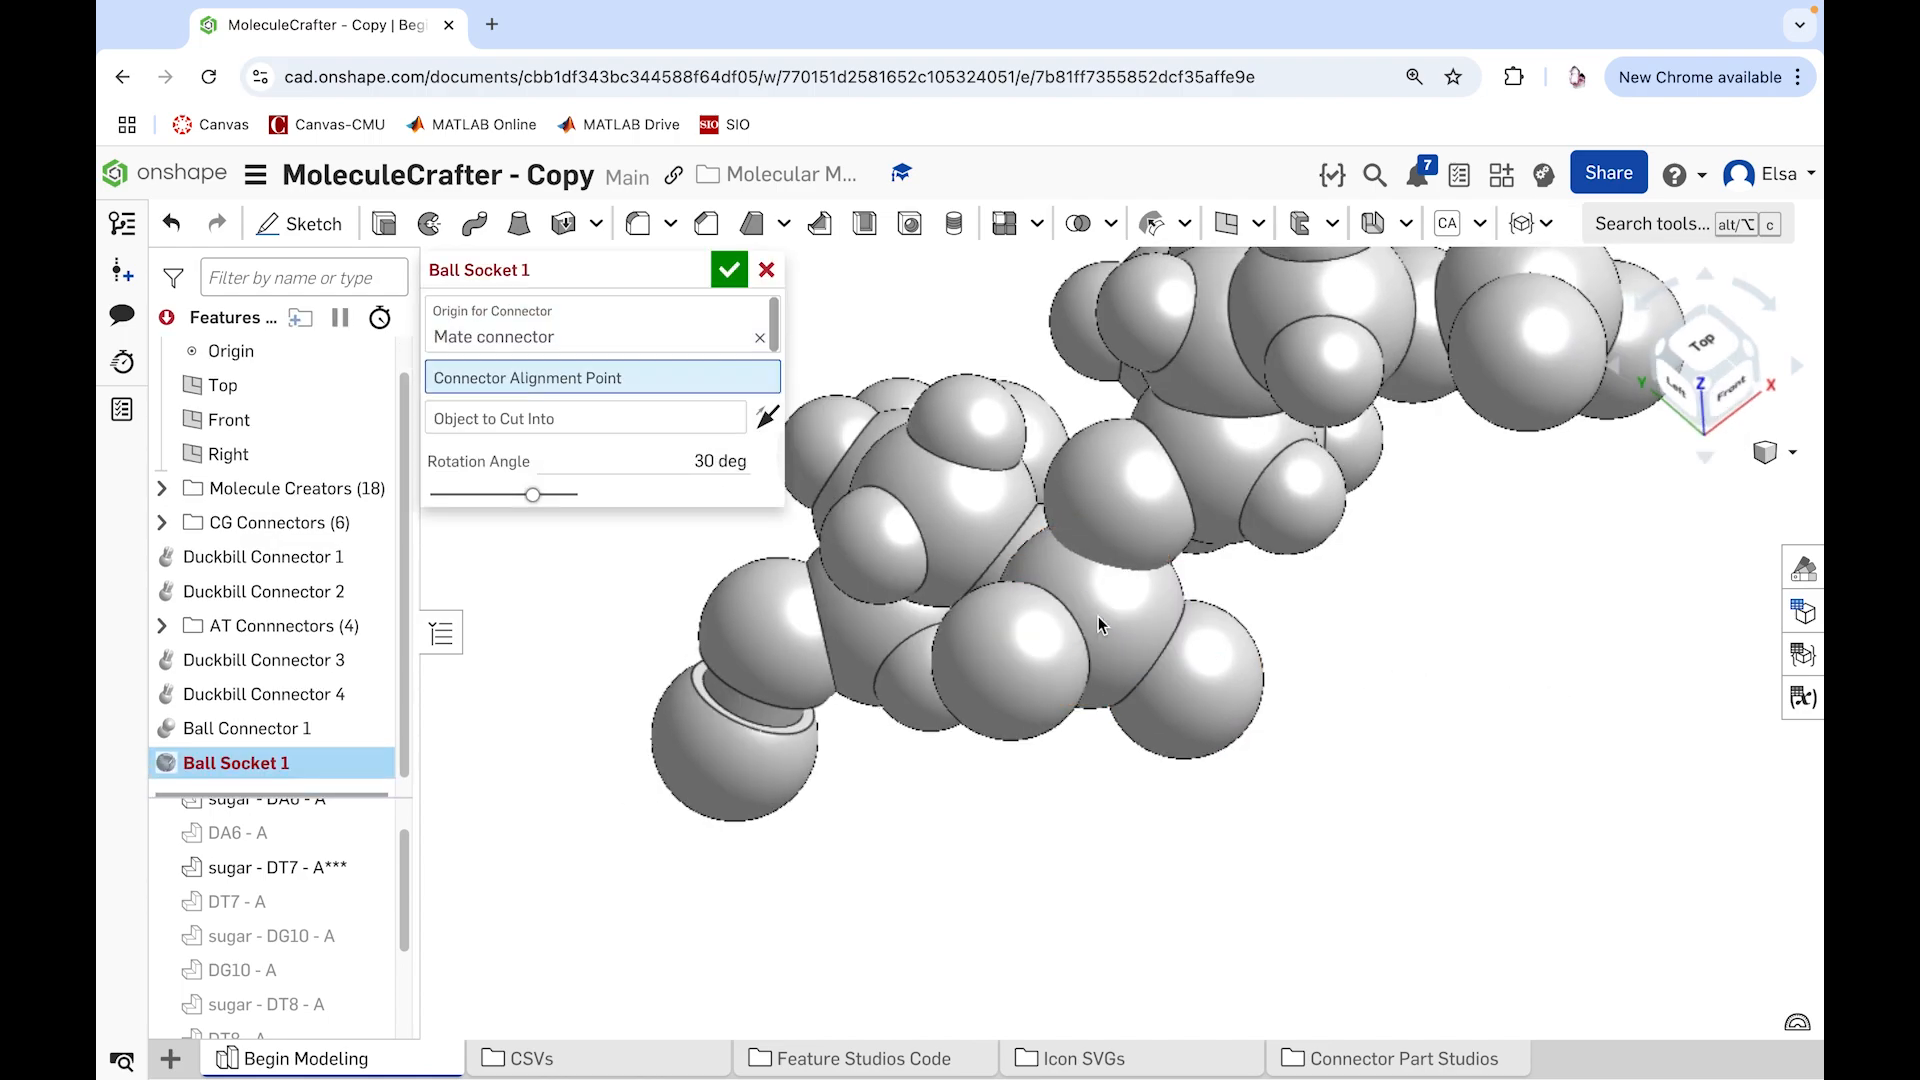
pyautogui.click(1114, 516)
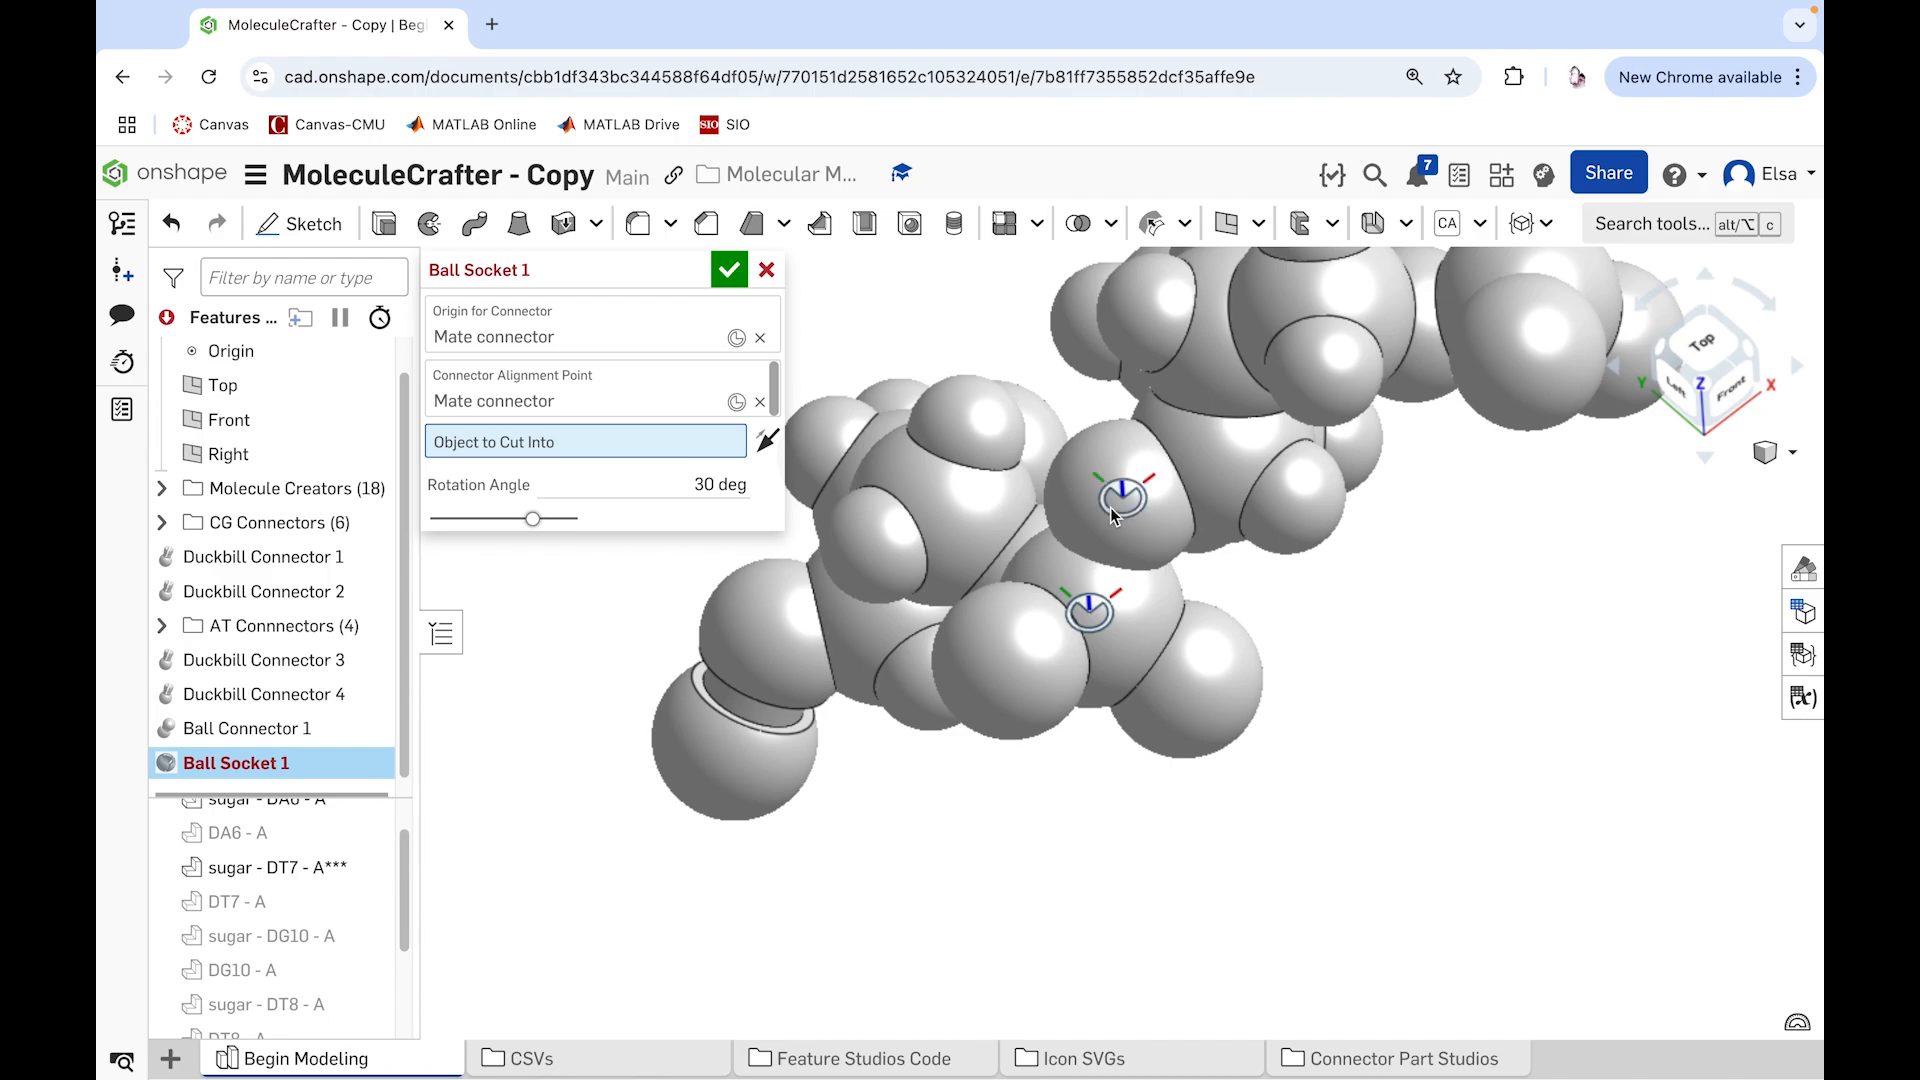
# Step: Try the phosphorus sphere of sugar - DT7 - A*** as the object to cut the ball socket into, and clear that selection
pyautogui.moveTo(1369, 802)
pyautogui.mouseDown(button='right')
pyautogui.moveTo(1413, 824)
pyautogui.moveTo(1365, 792)
pyautogui.mouseUp(button='right')
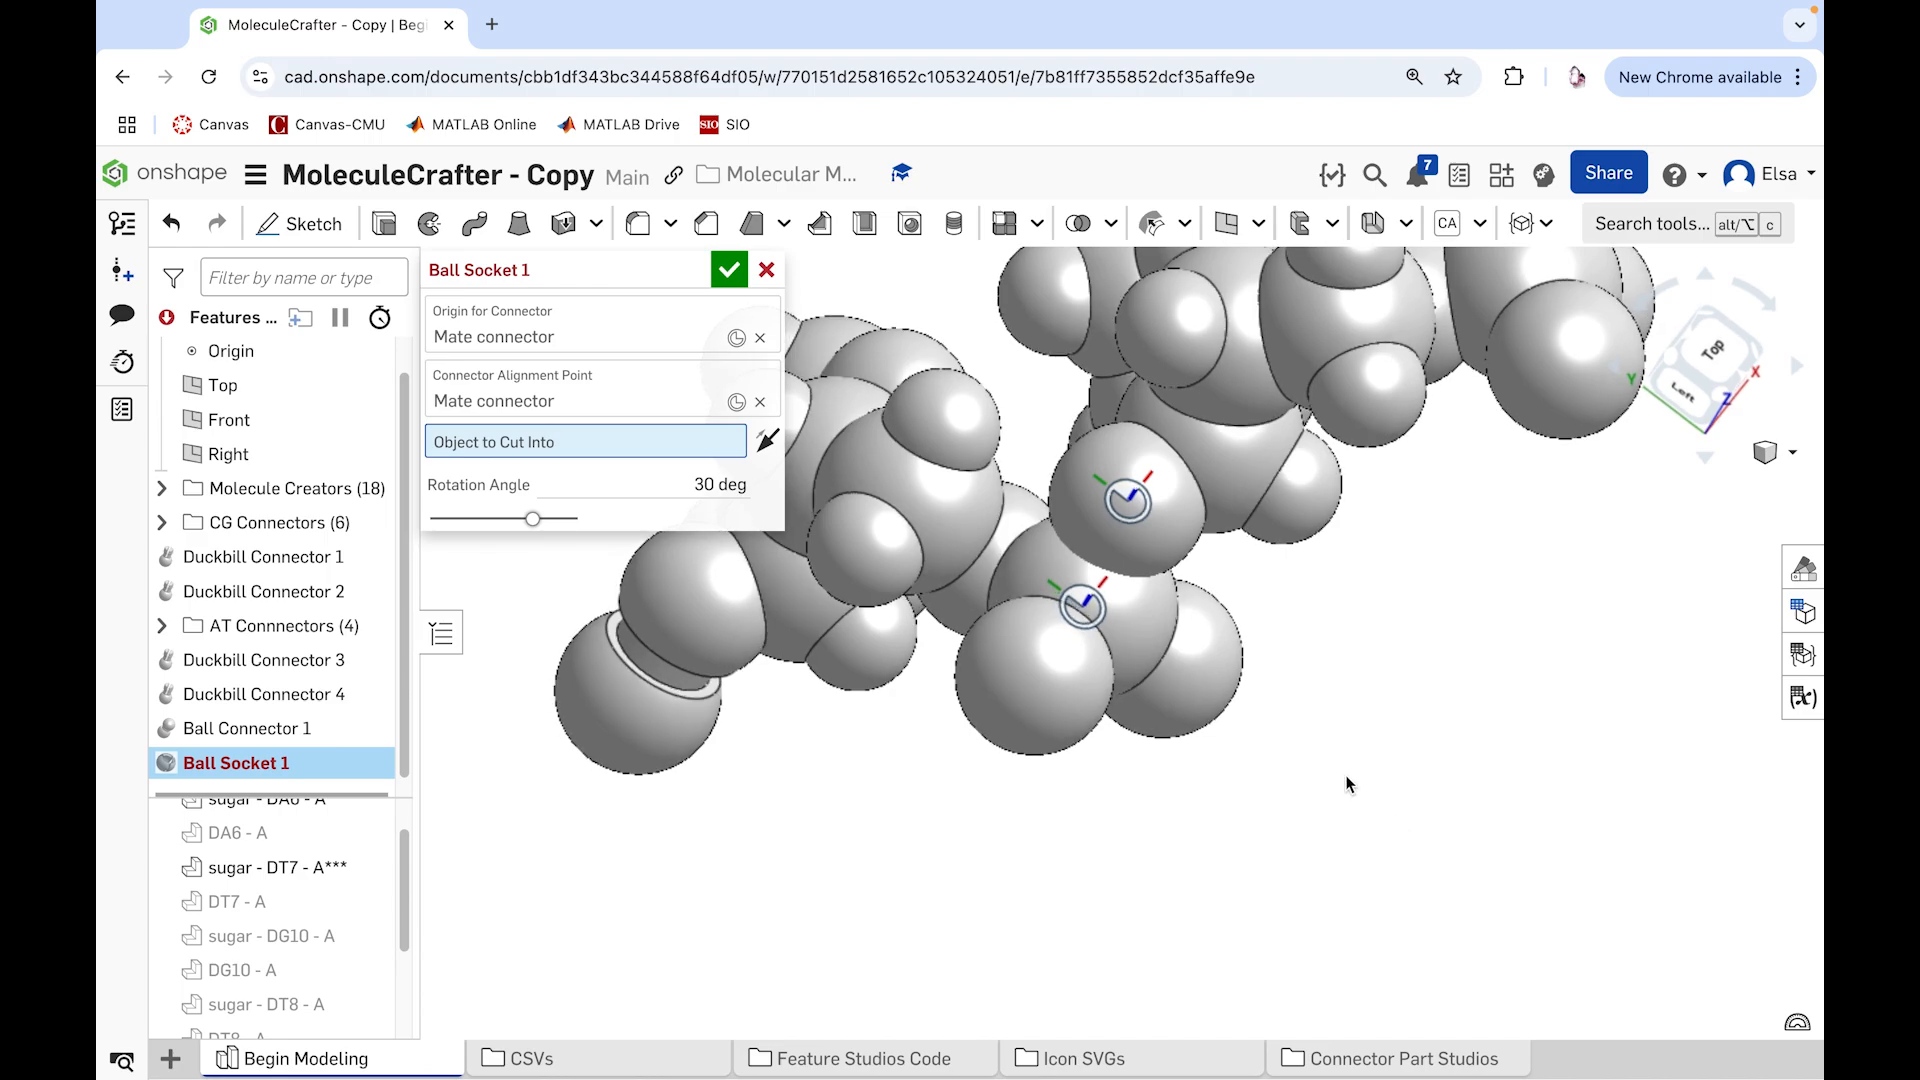
pyautogui.click(1140, 634)
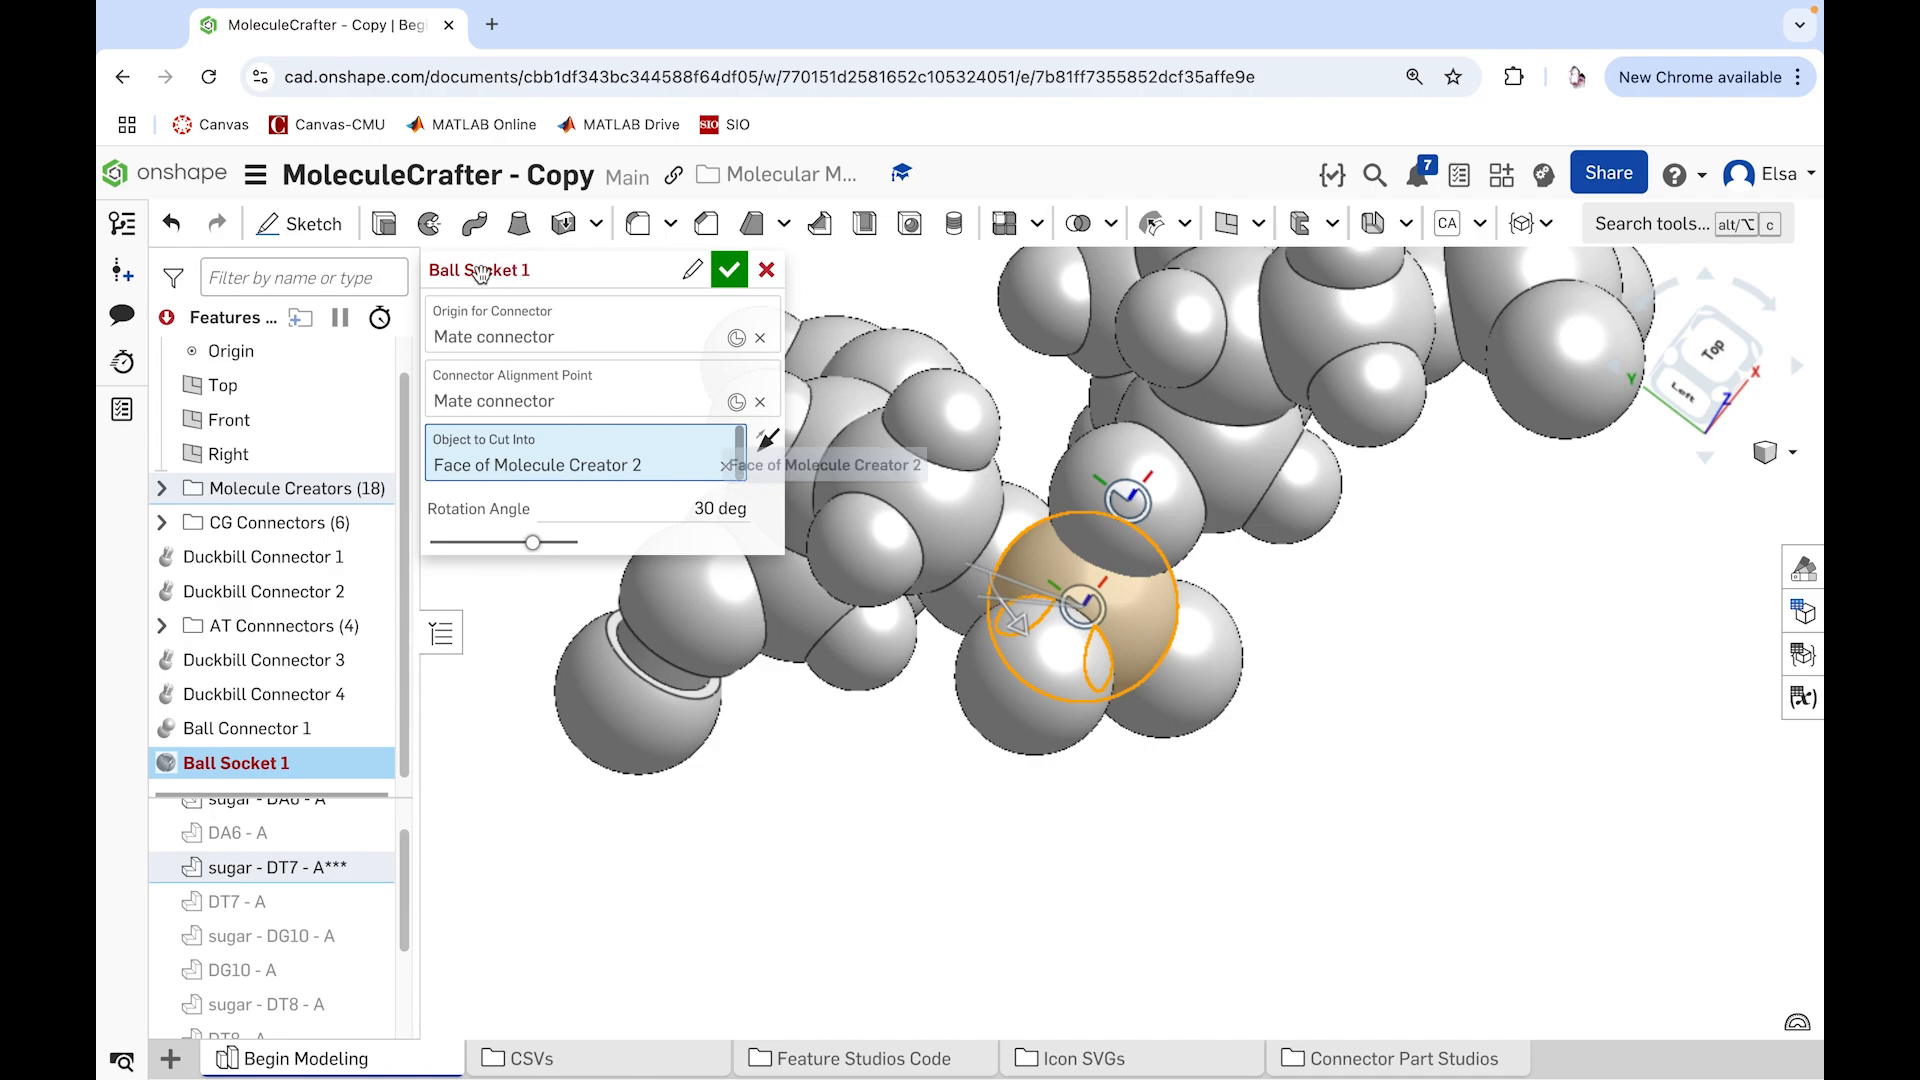
pyautogui.moveTo(474, 275)
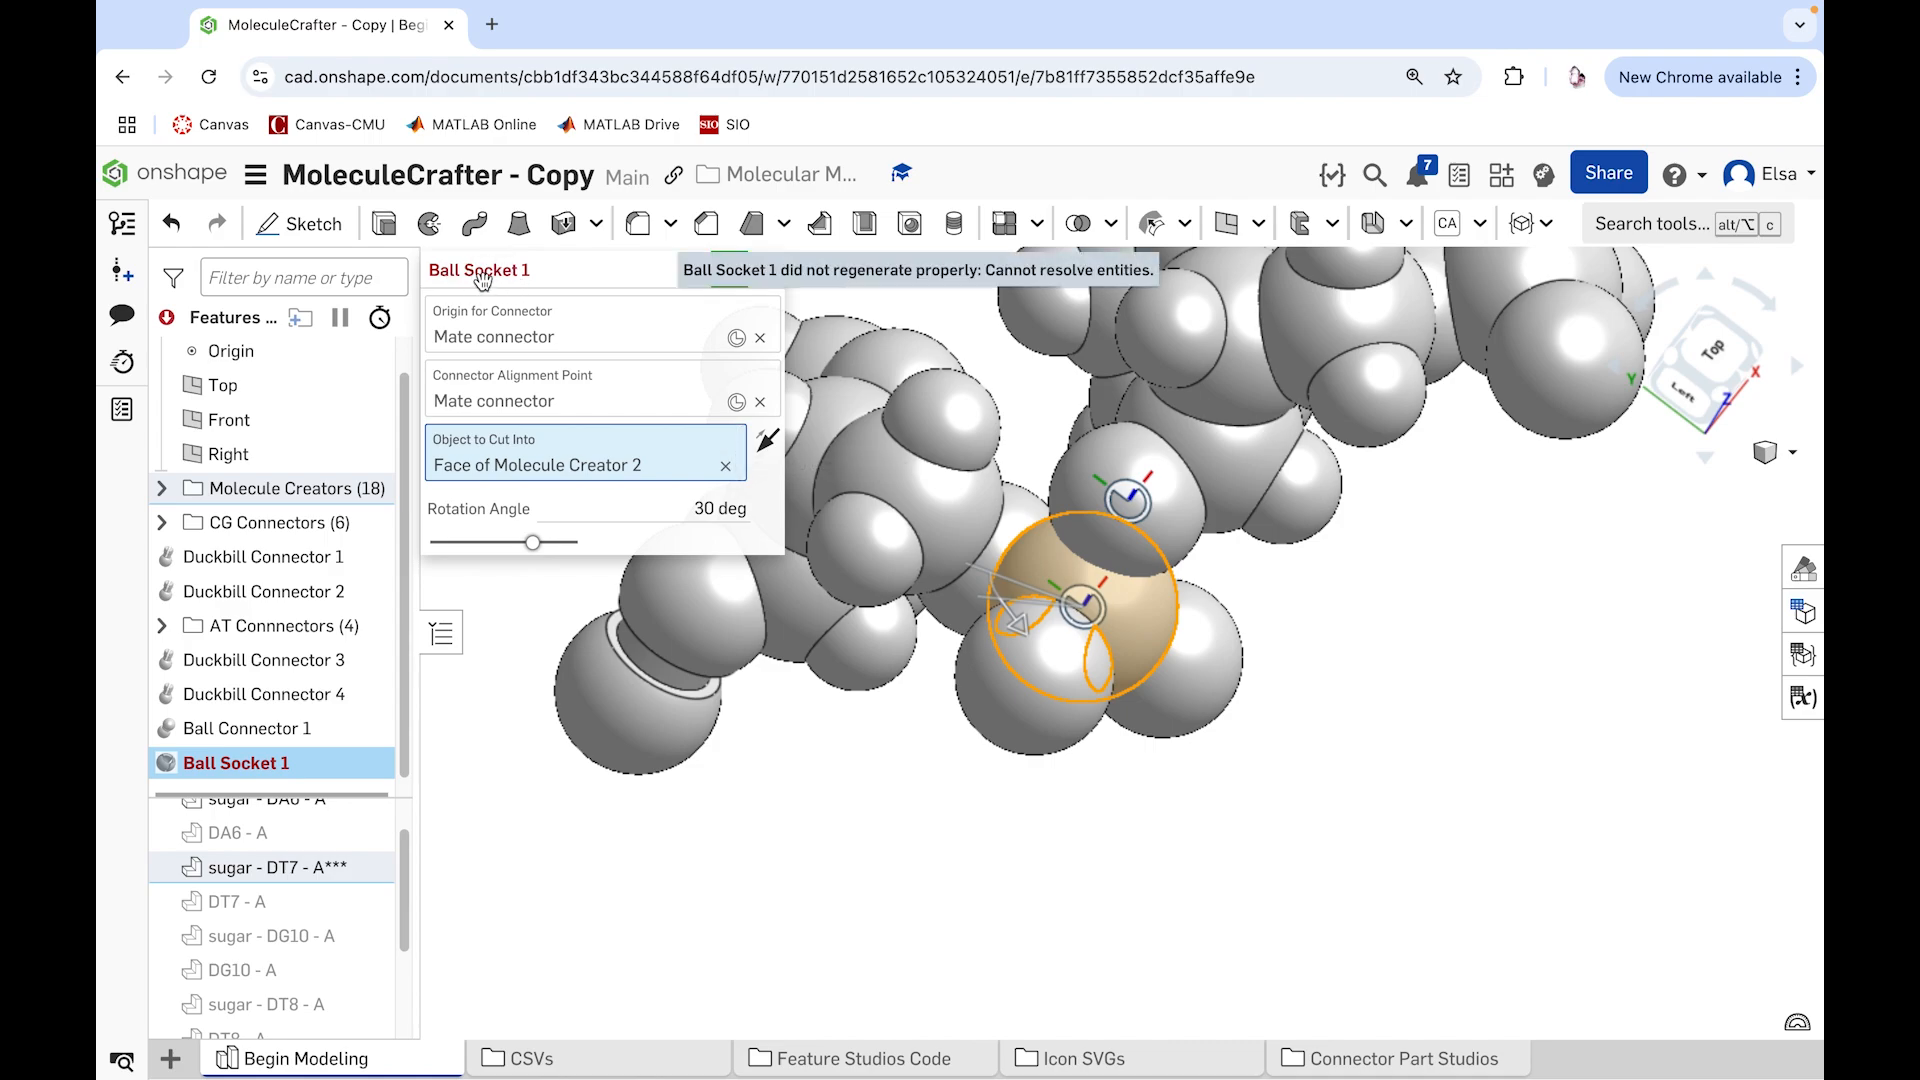
pyautogui.moveTo(1026, 776)
pyautogui.mouseDown(button='right')
pyautogui.moveTo(1138, 860)
pyautogui.moveTo(1086, 838)
pyautogui.moveTo(1041, 776)
pyautogui.mouseUp(button='right')
pyautogui.click(725, 466)
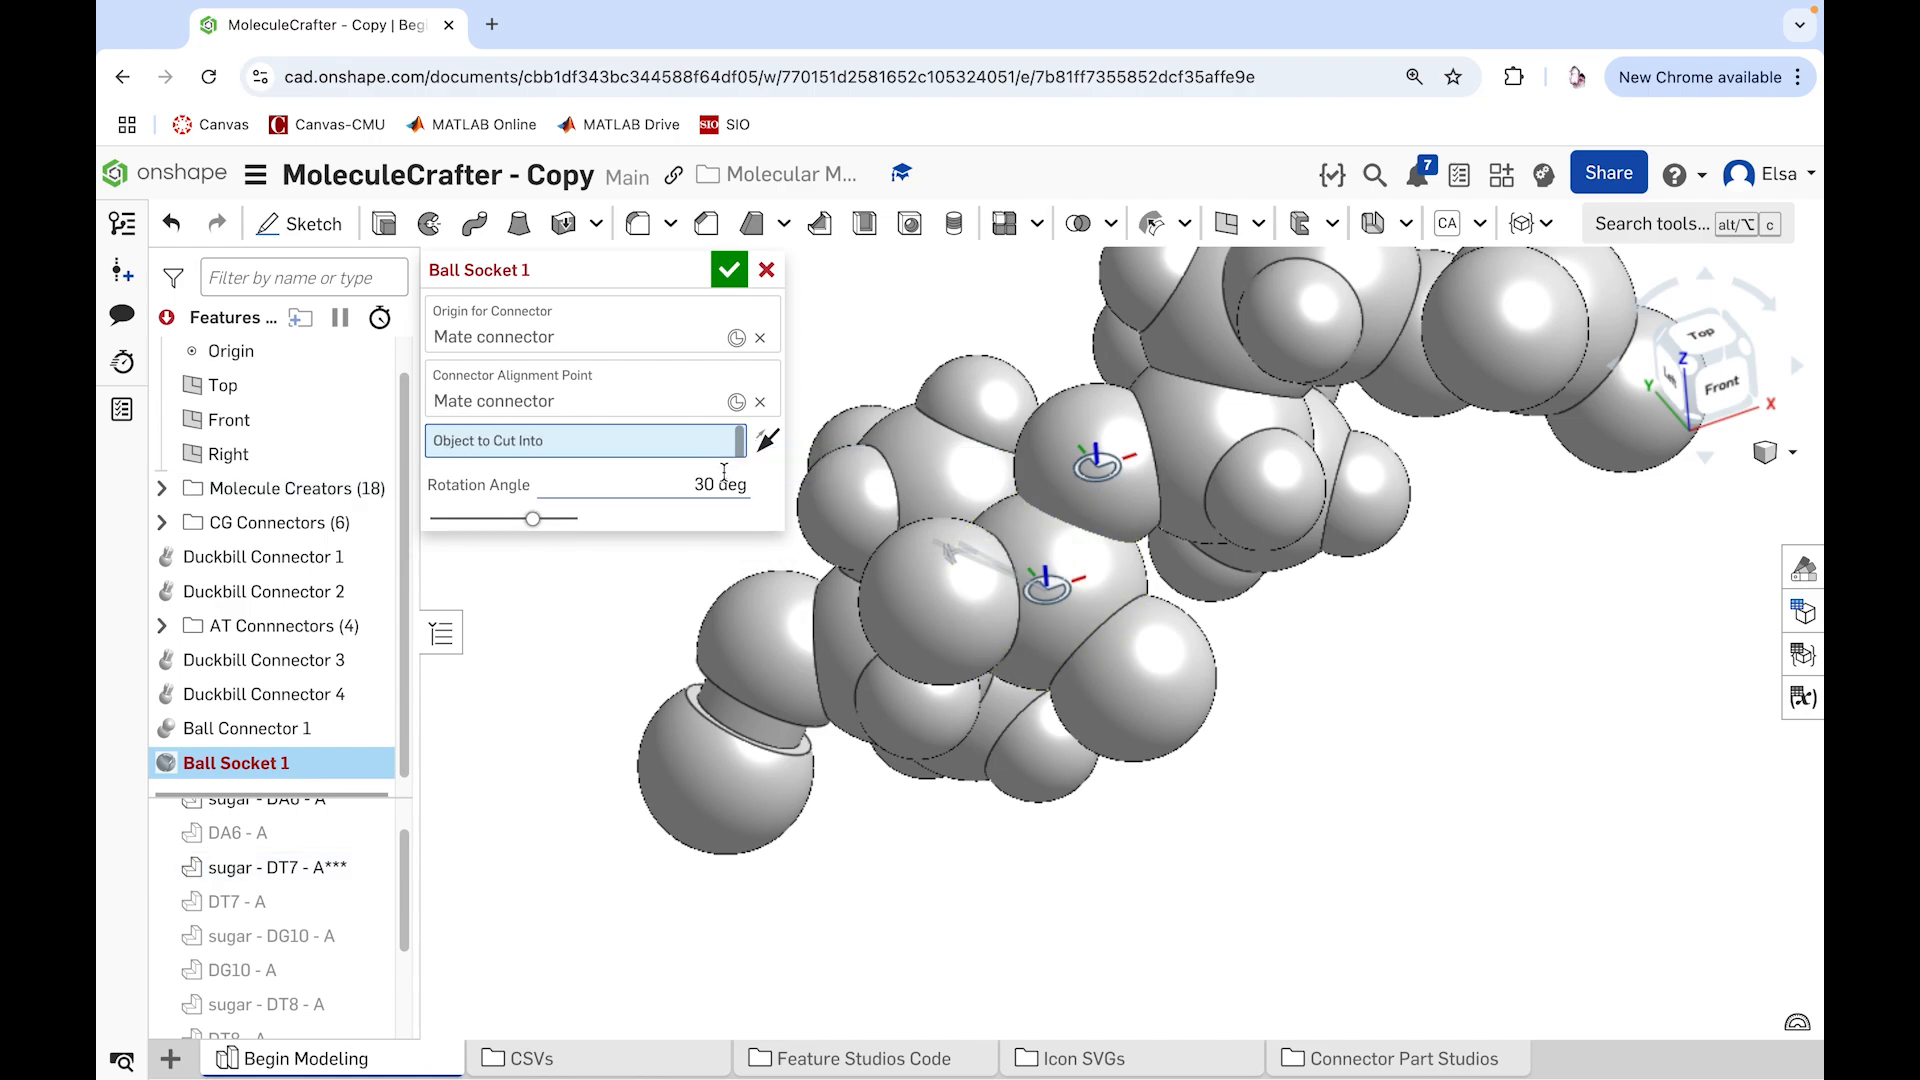
# Step: Try the sphere bearing small hydrogens on sugar - DT7 - A*** as the object to cut into, inspect the socket preview and clear it
pyautogui.moveTo(1272, 898); pyautogui.dragTo(1326, 922, button='right')
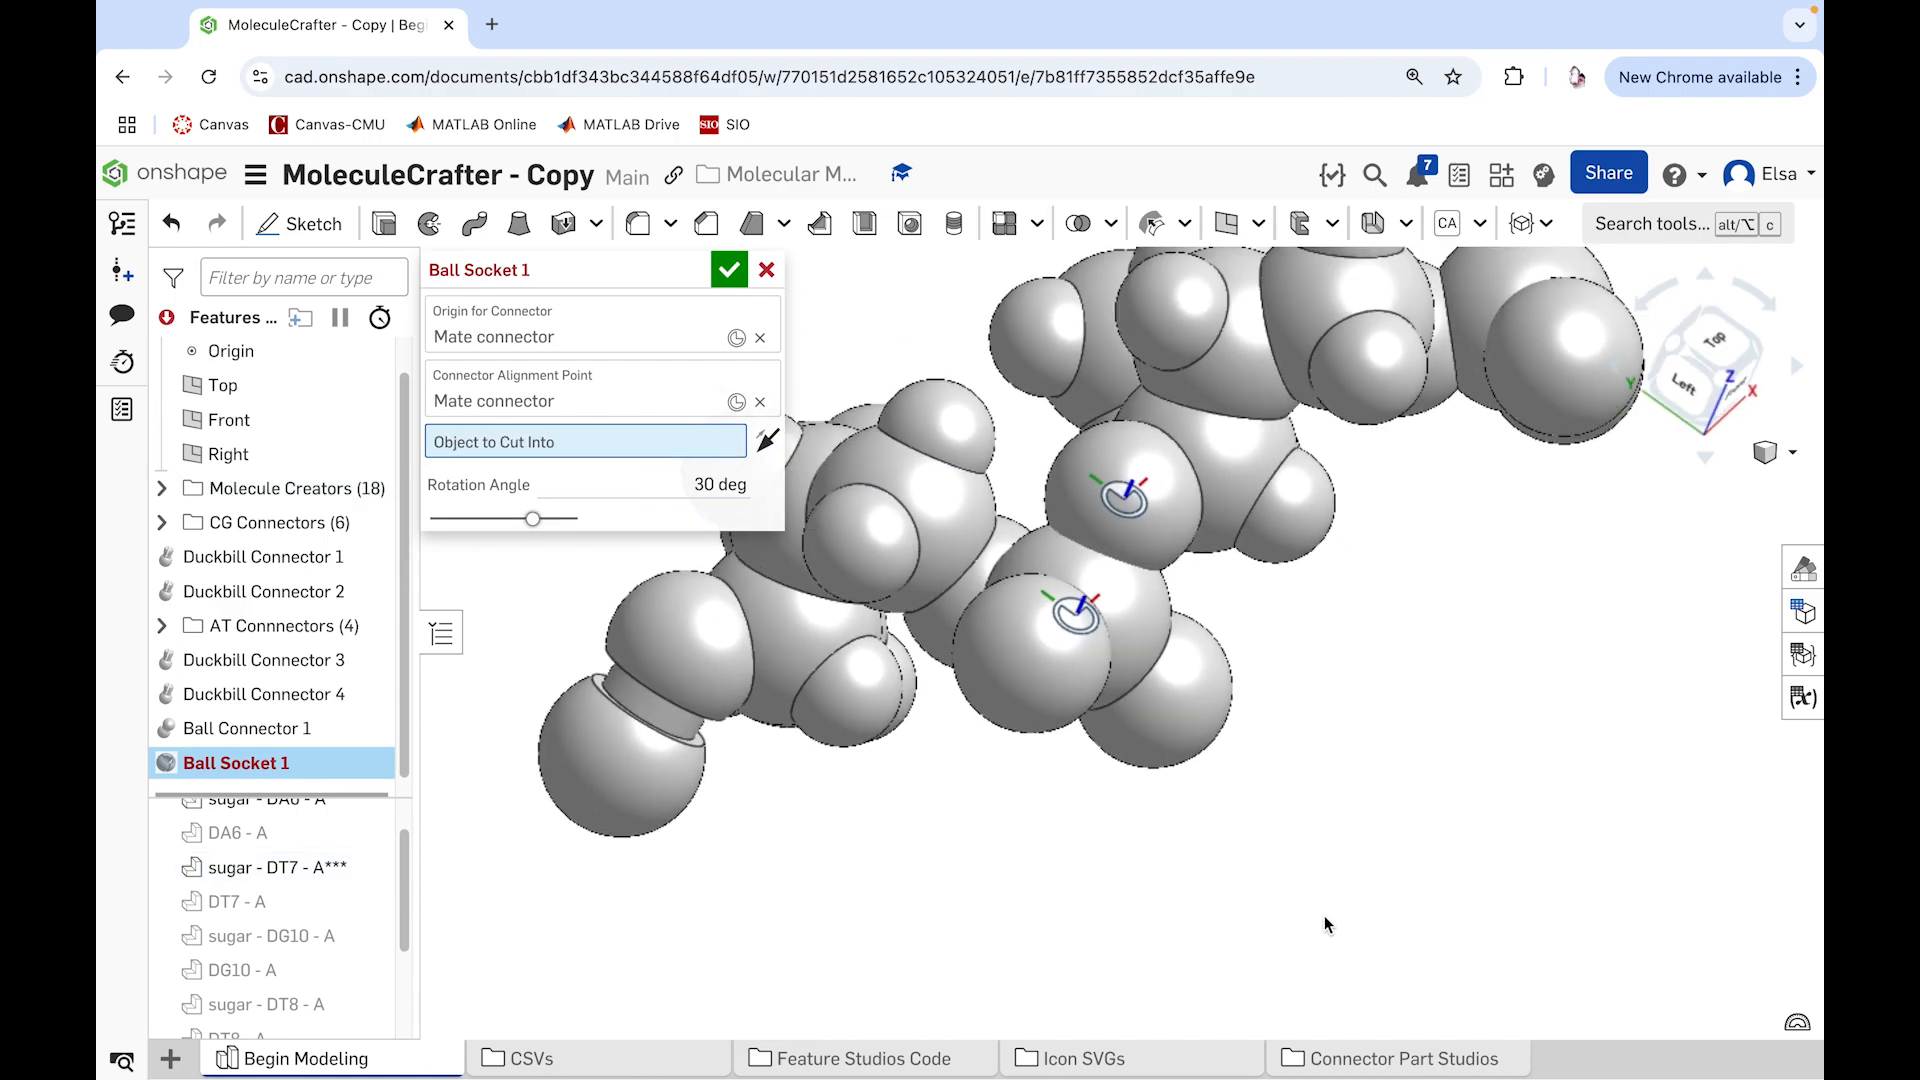
pyautogui.moveTo(1093, 790); pyautogui.dragTo(975, 759, button='right')
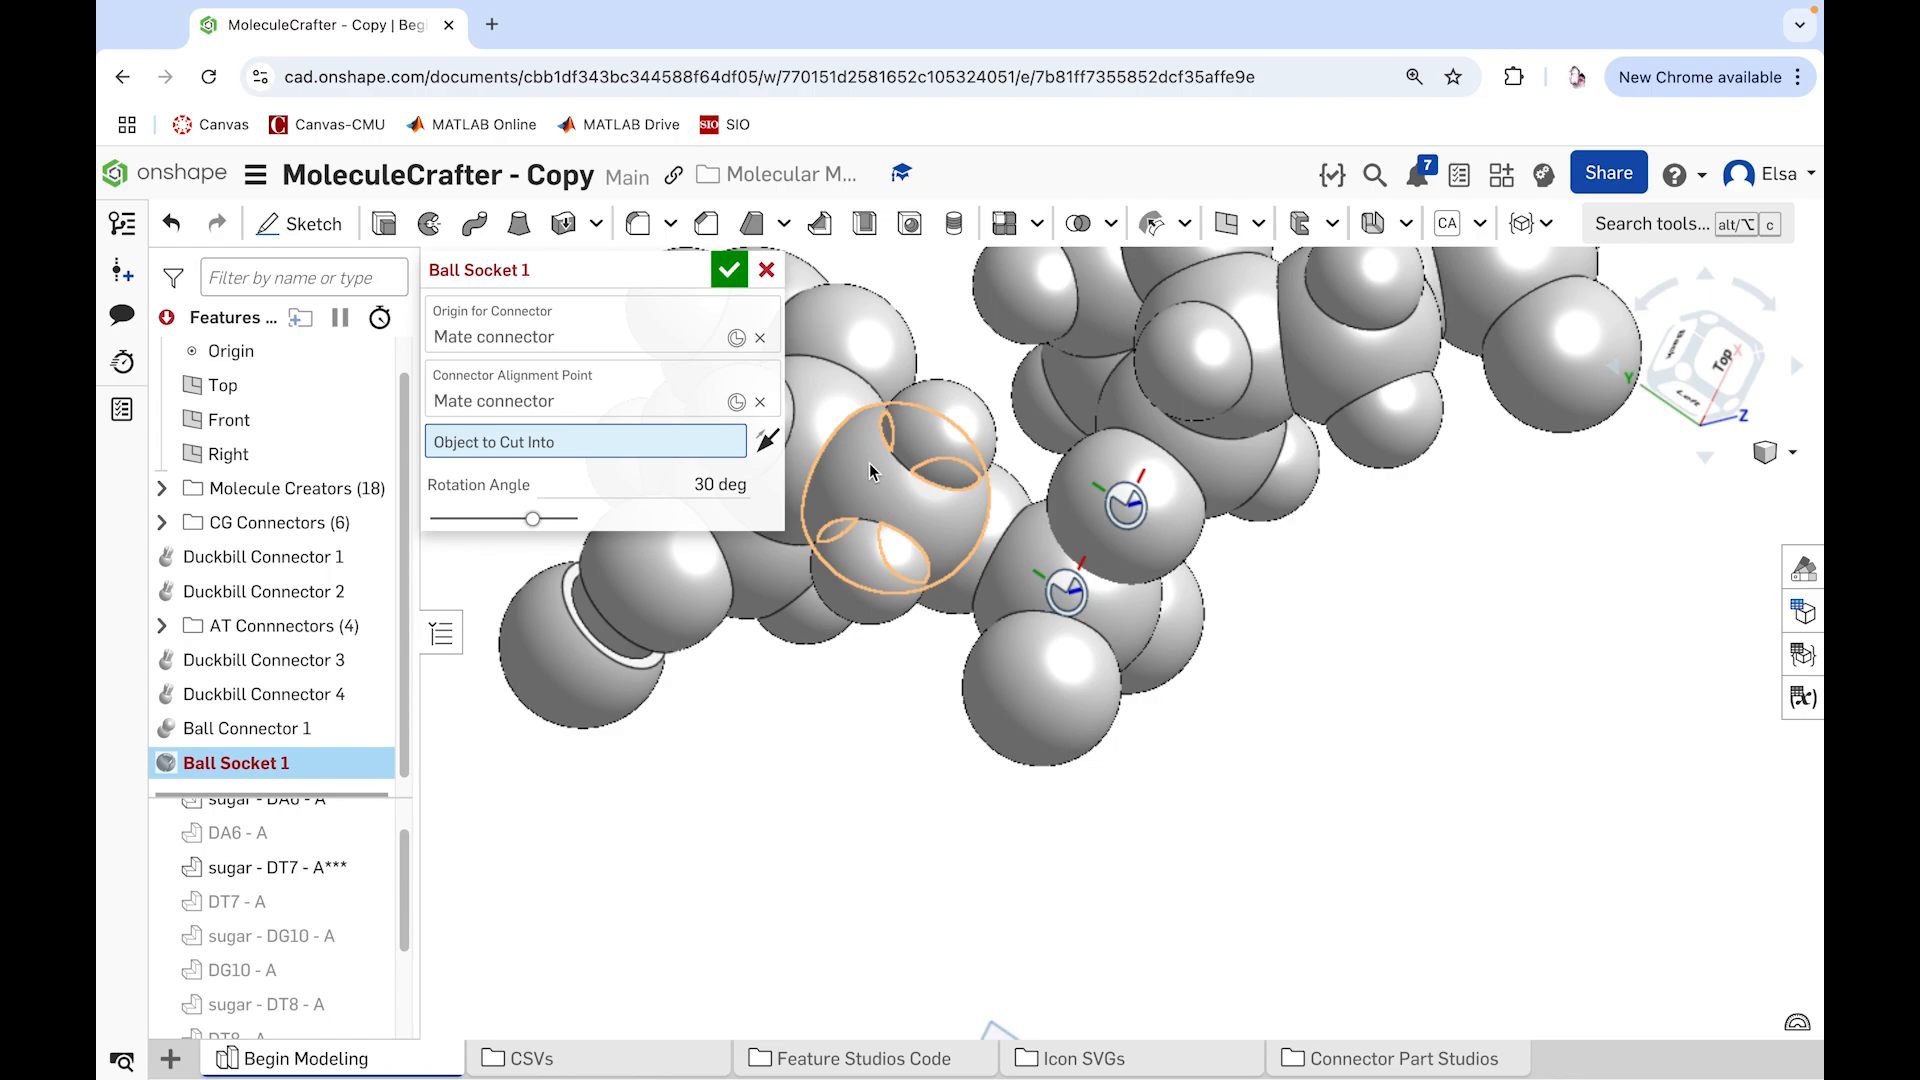
pyautogui.click(868, 464)
pyautogui.moveTo(1307, 921); pyautogui.dragTo(1000, 800, button='right')
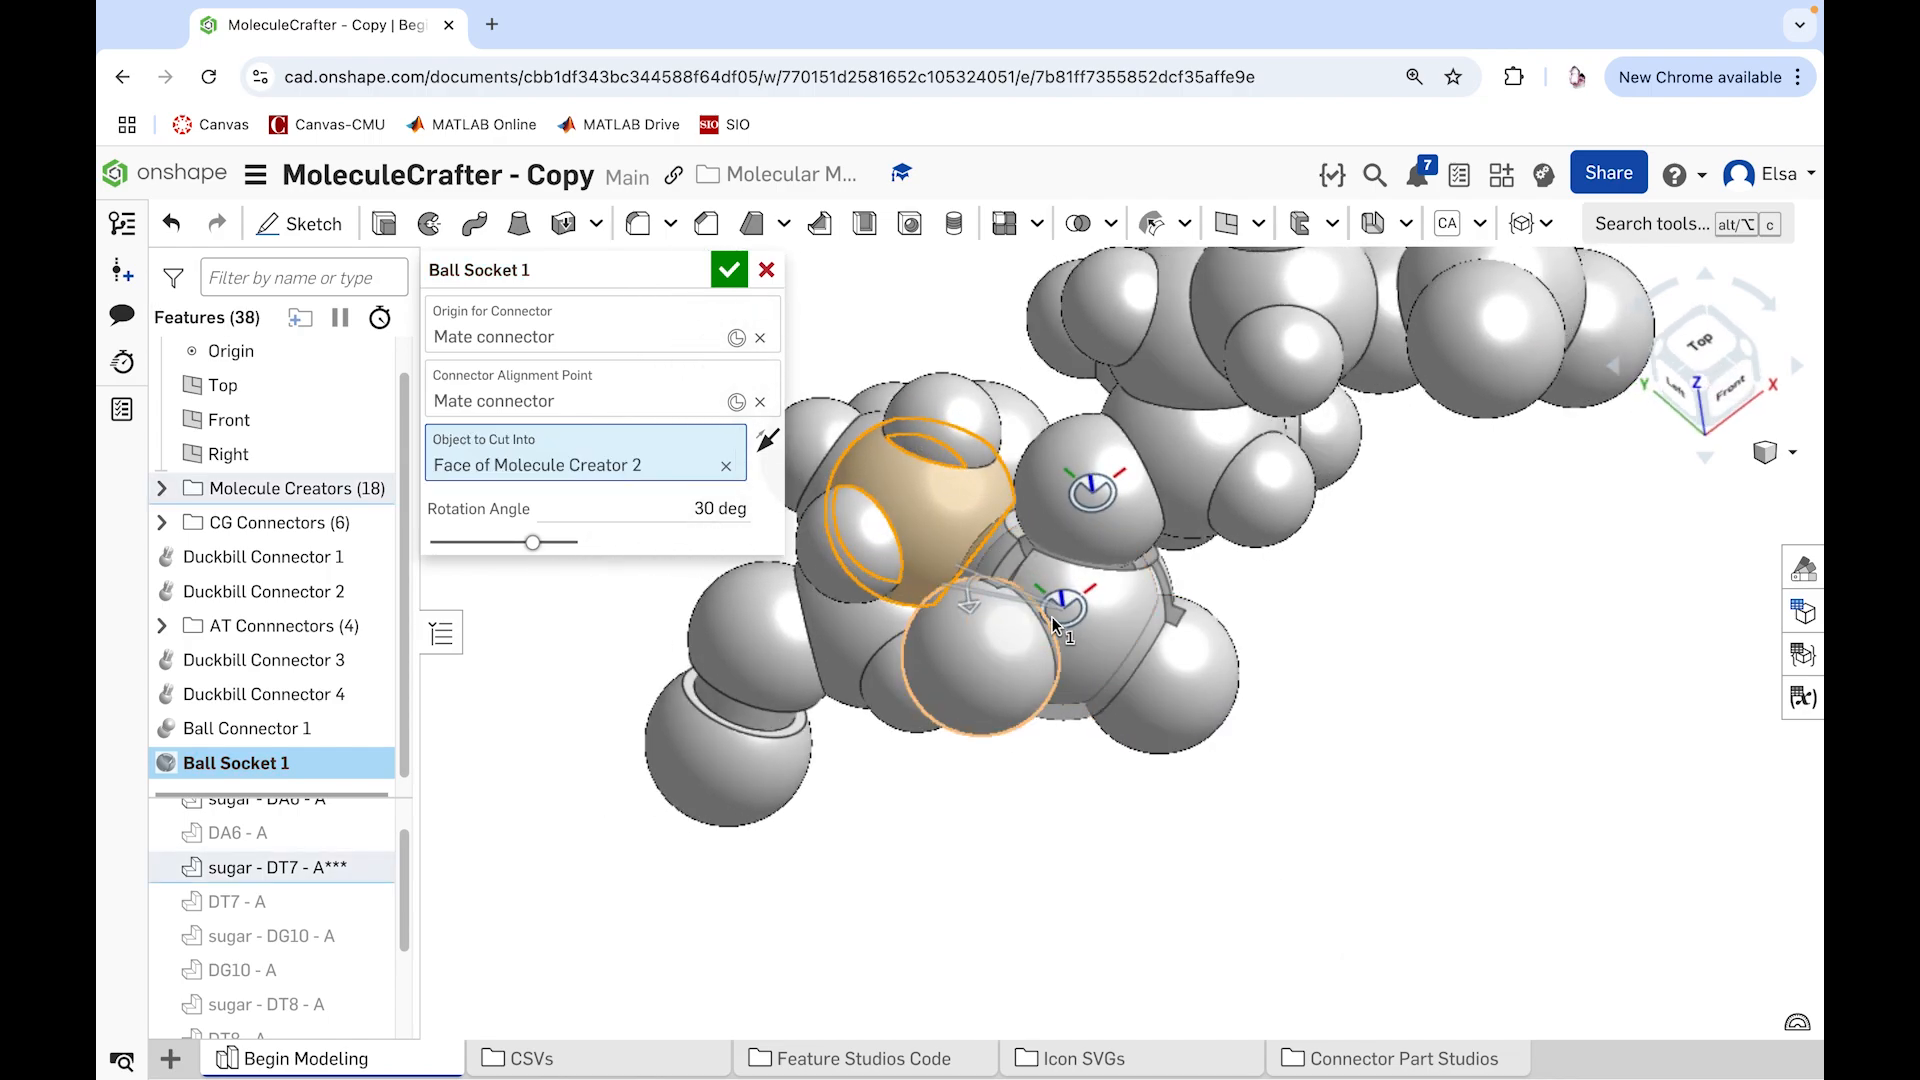
pyautogui.click(726, 466)
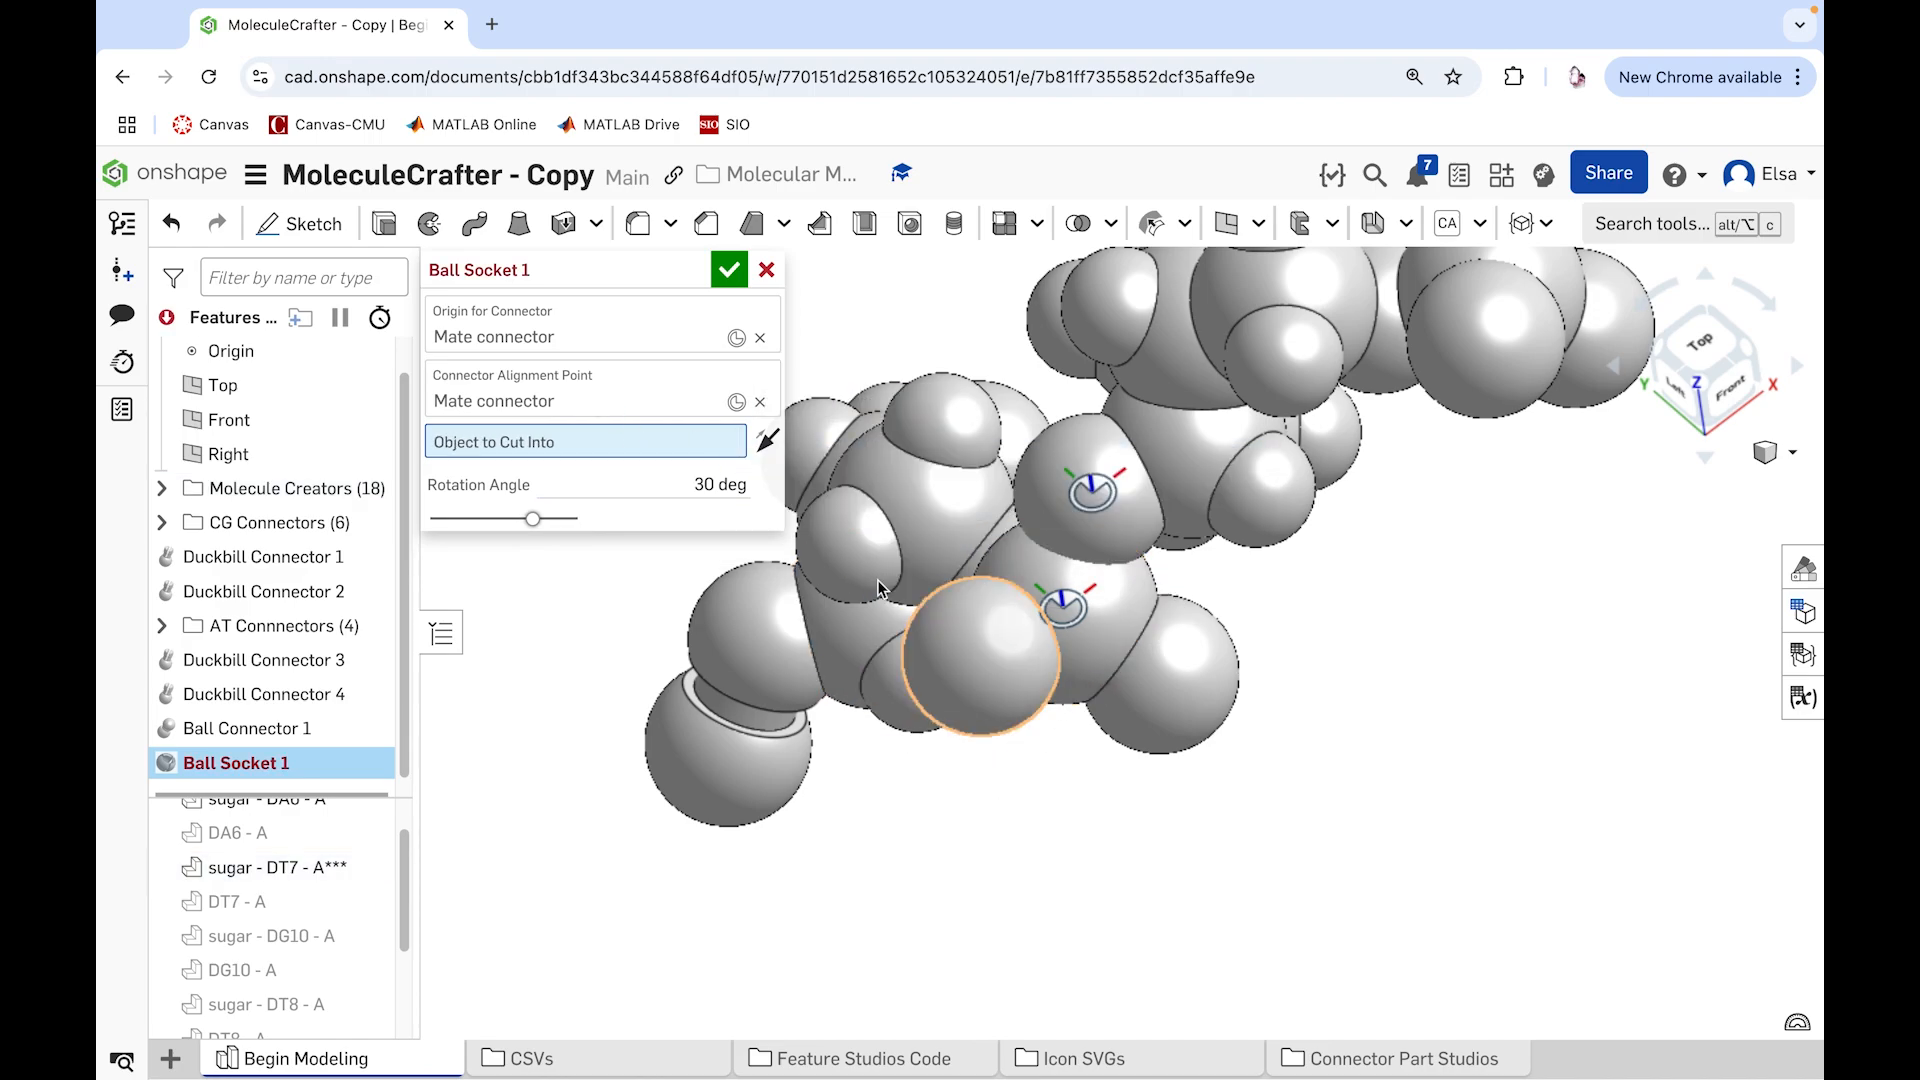
# Step: Retry the phosphorus sphere's face as the socket's object to cut into, and remove it again
pyautogui.click(622, 400)
pyautogui.click(625, 441)
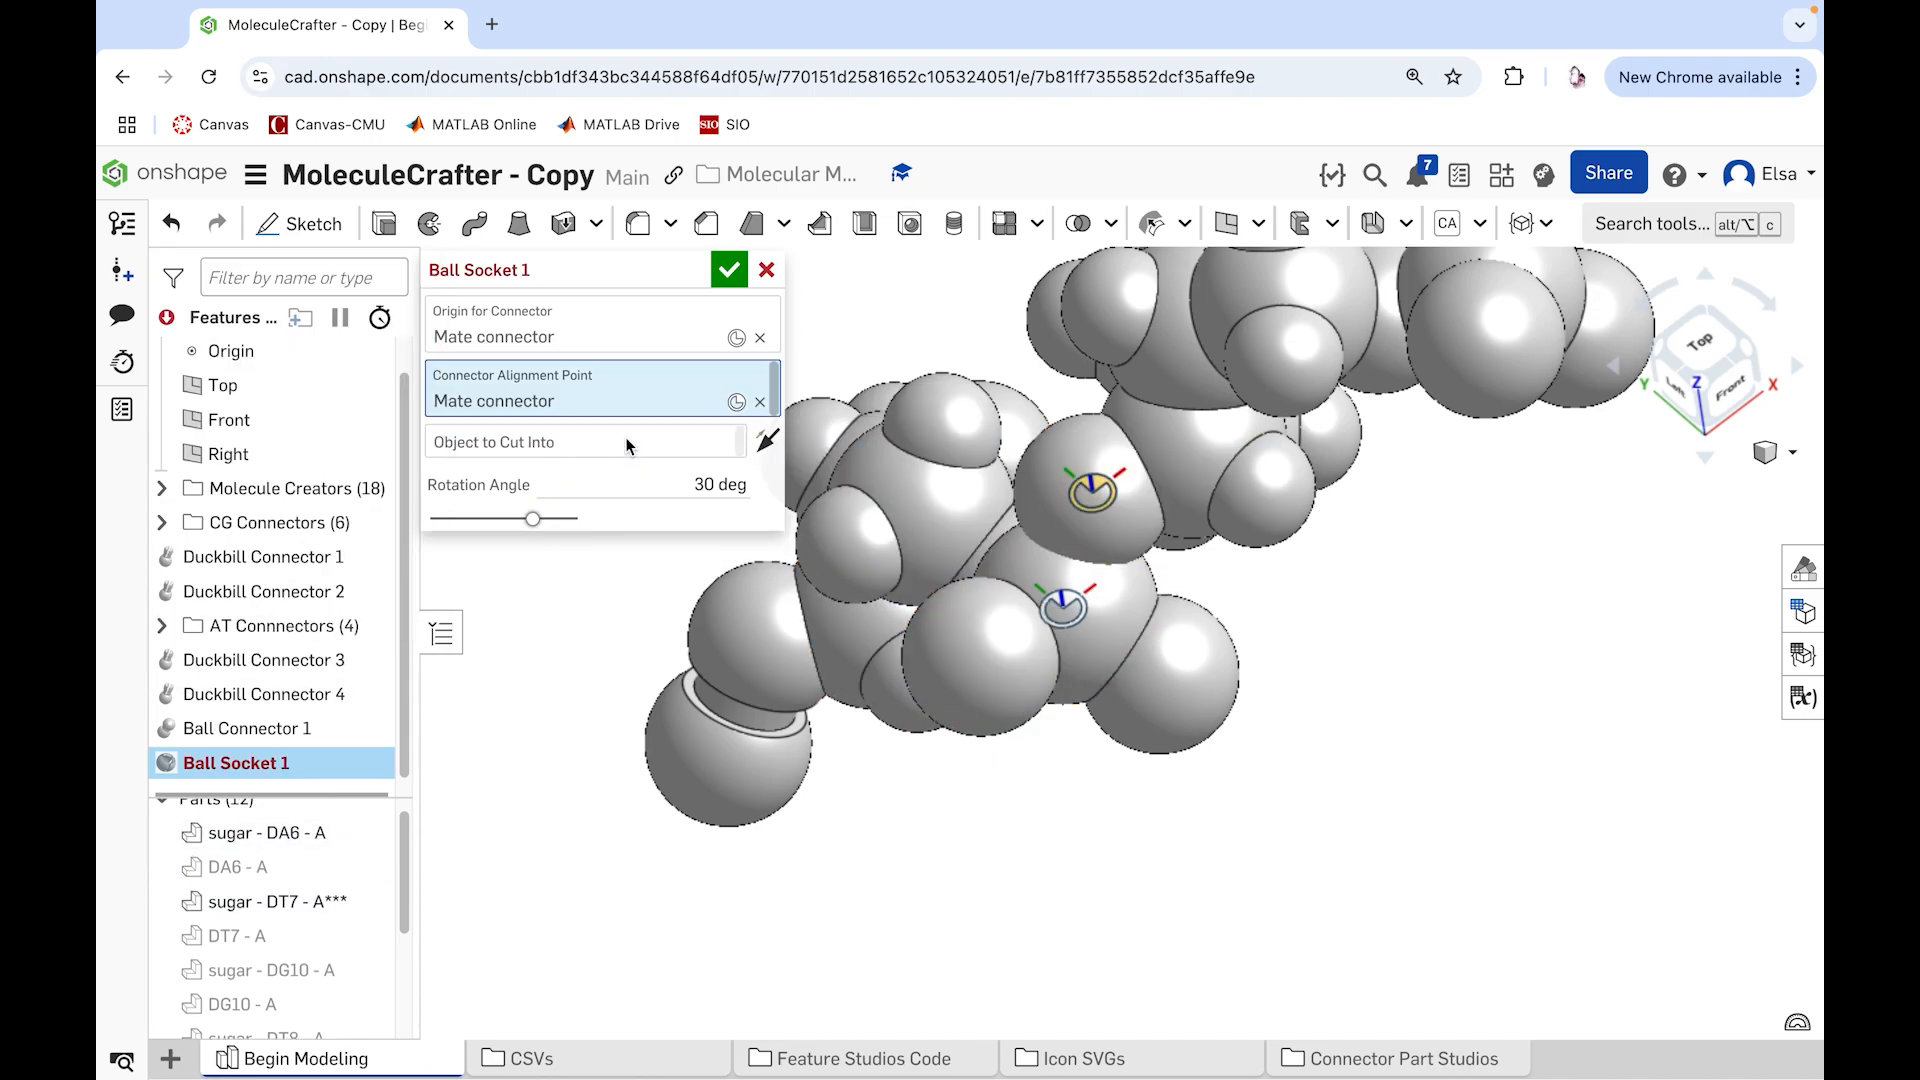
pyautogui.click(1106, 640)
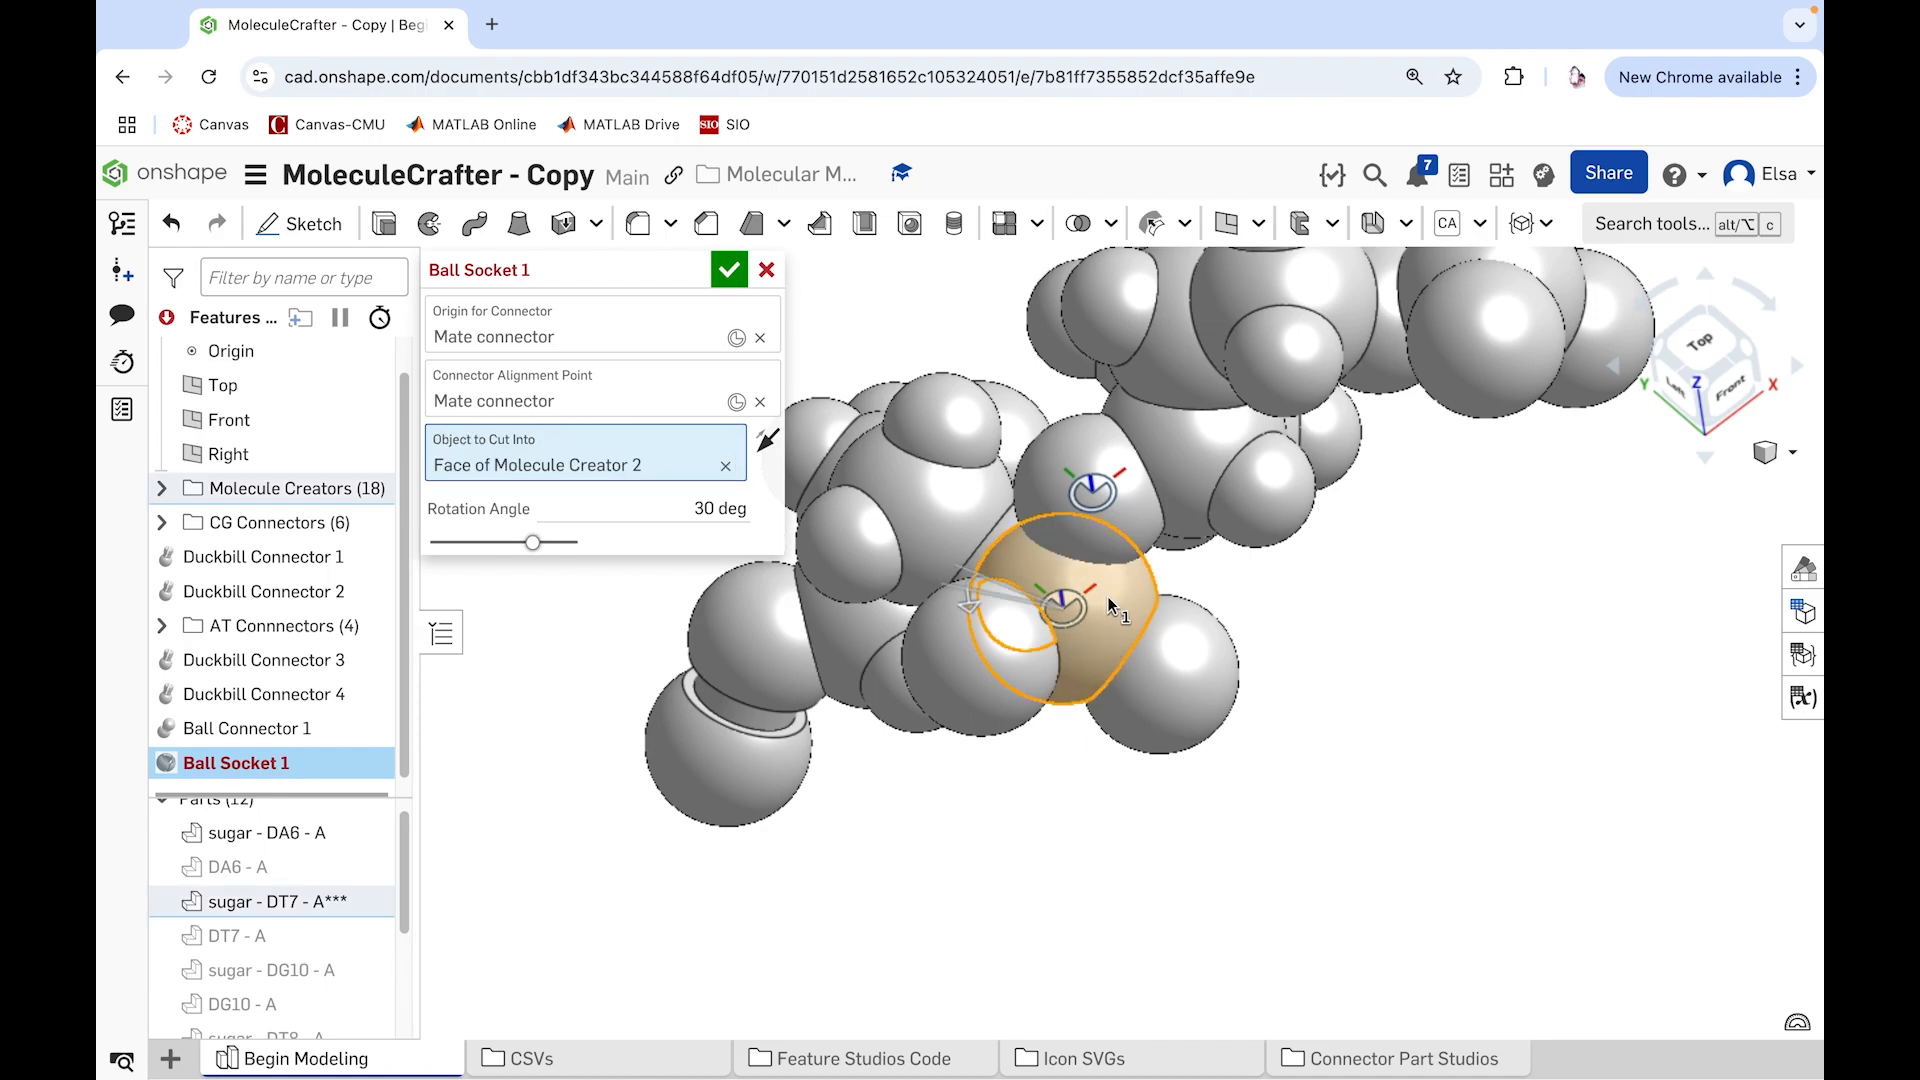
pyautogui.click(726, 467)
# Step: Set the hydrogen-bearing sphere of sugar - DT7 - A*** as the socket's object to cut into, and open the rotation angle for editing
pyautogui.moveTo(842, 790); pyautogui.dragTo(922, 815, button='right')
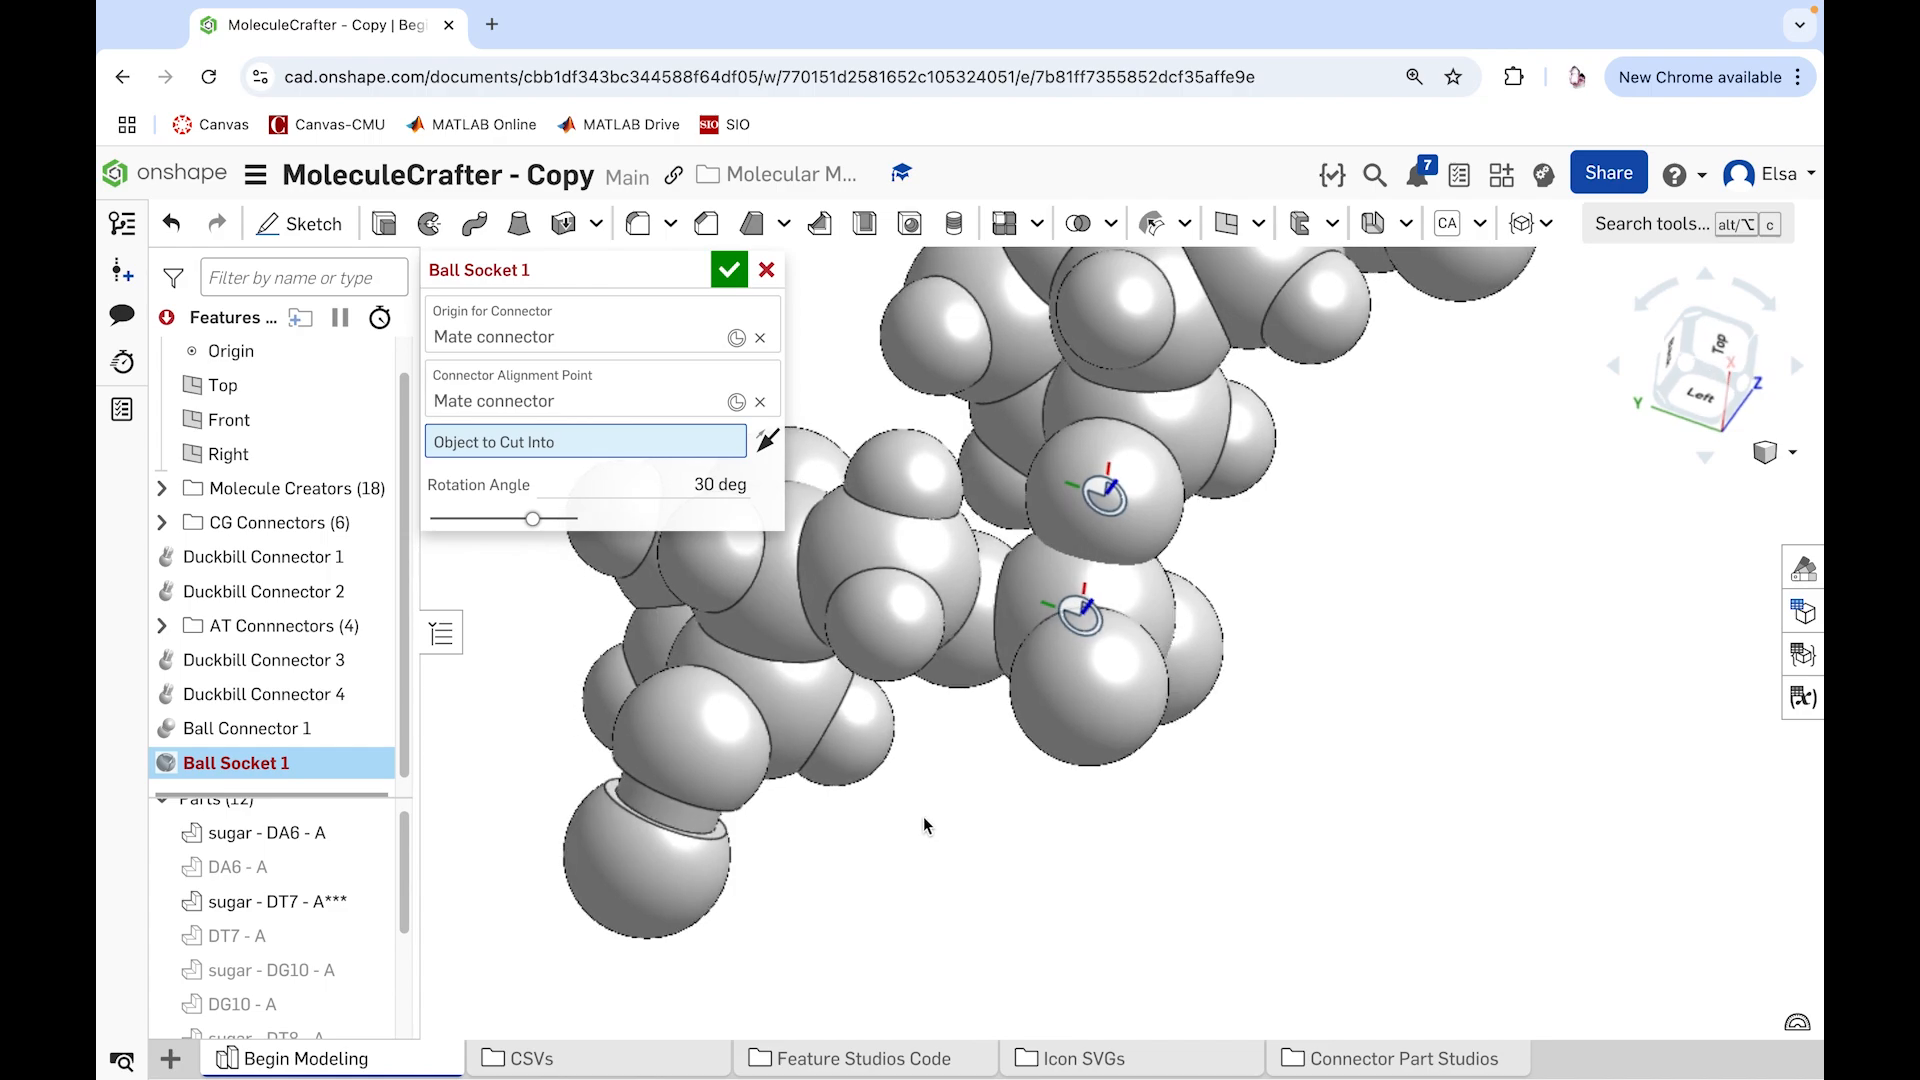
pyautogui.scroll(-1, 921, 818)
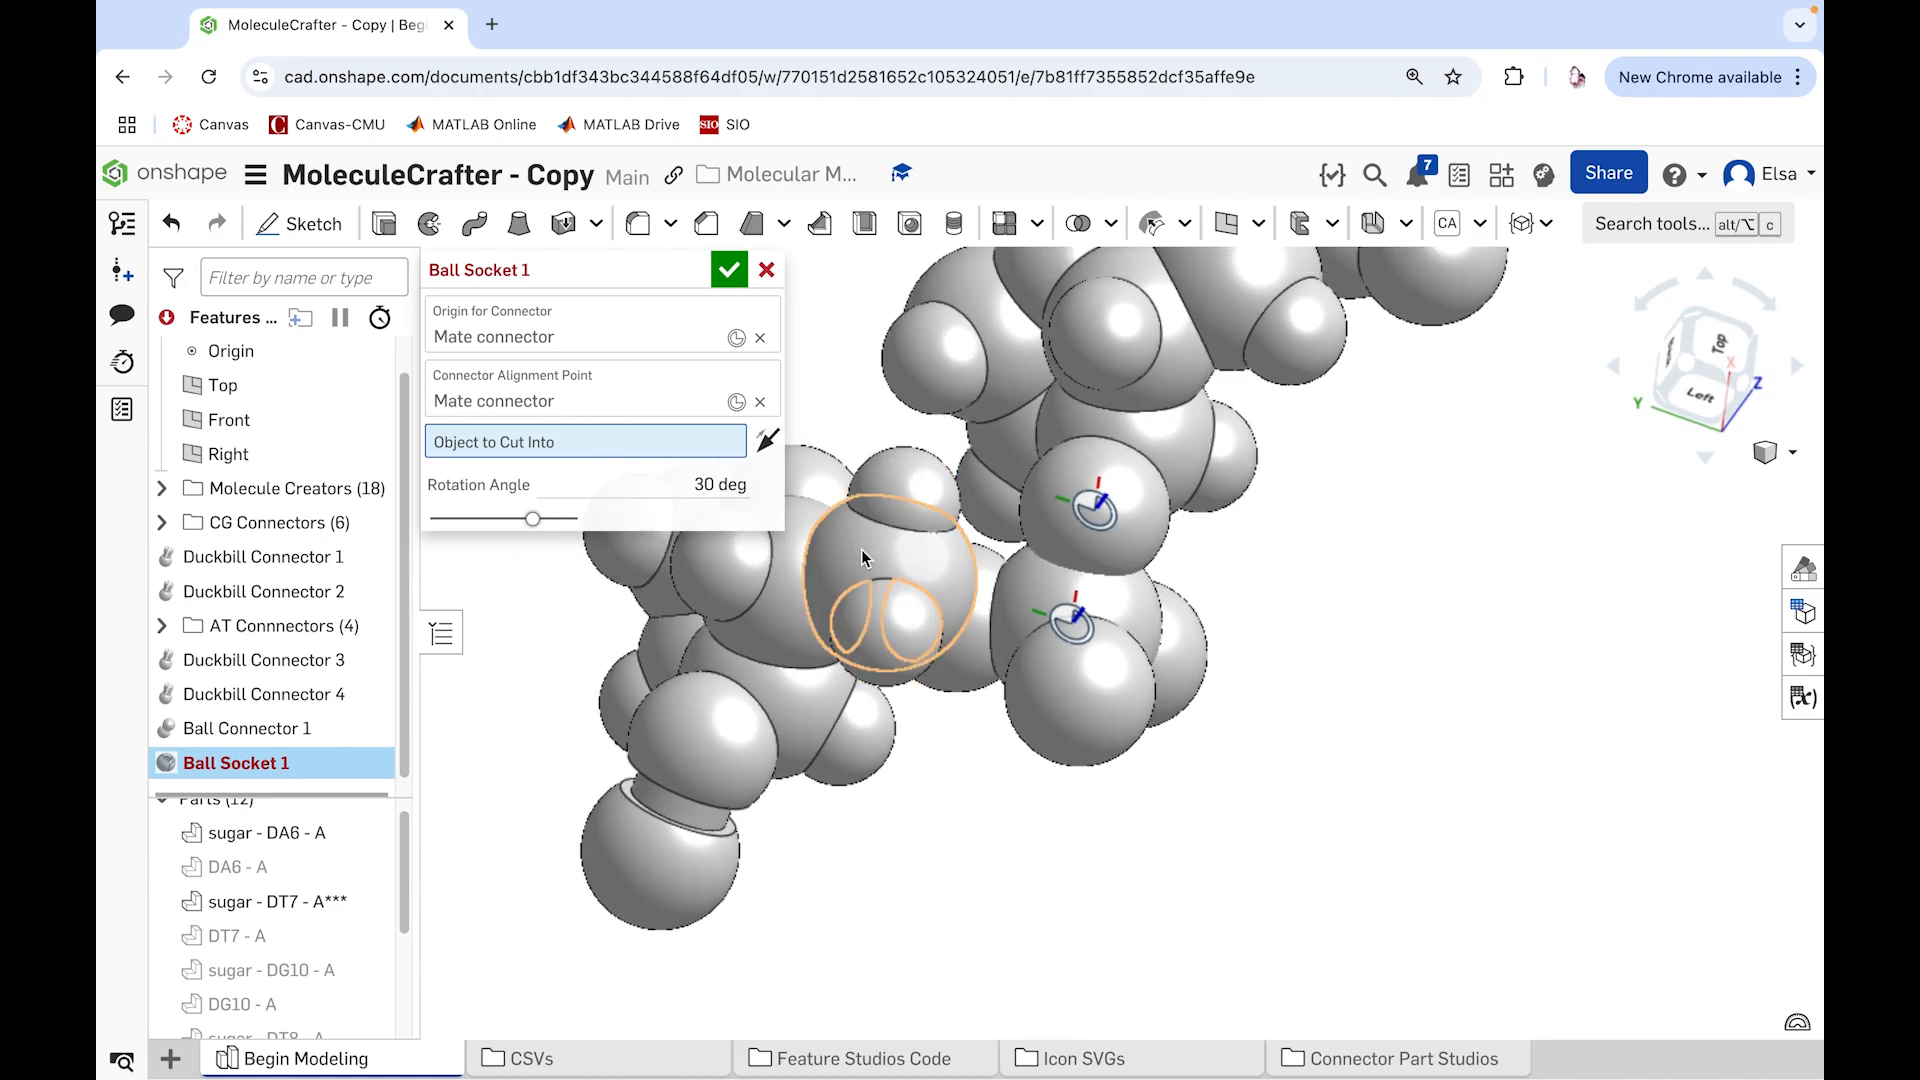
pyautogui.click(861, 551)
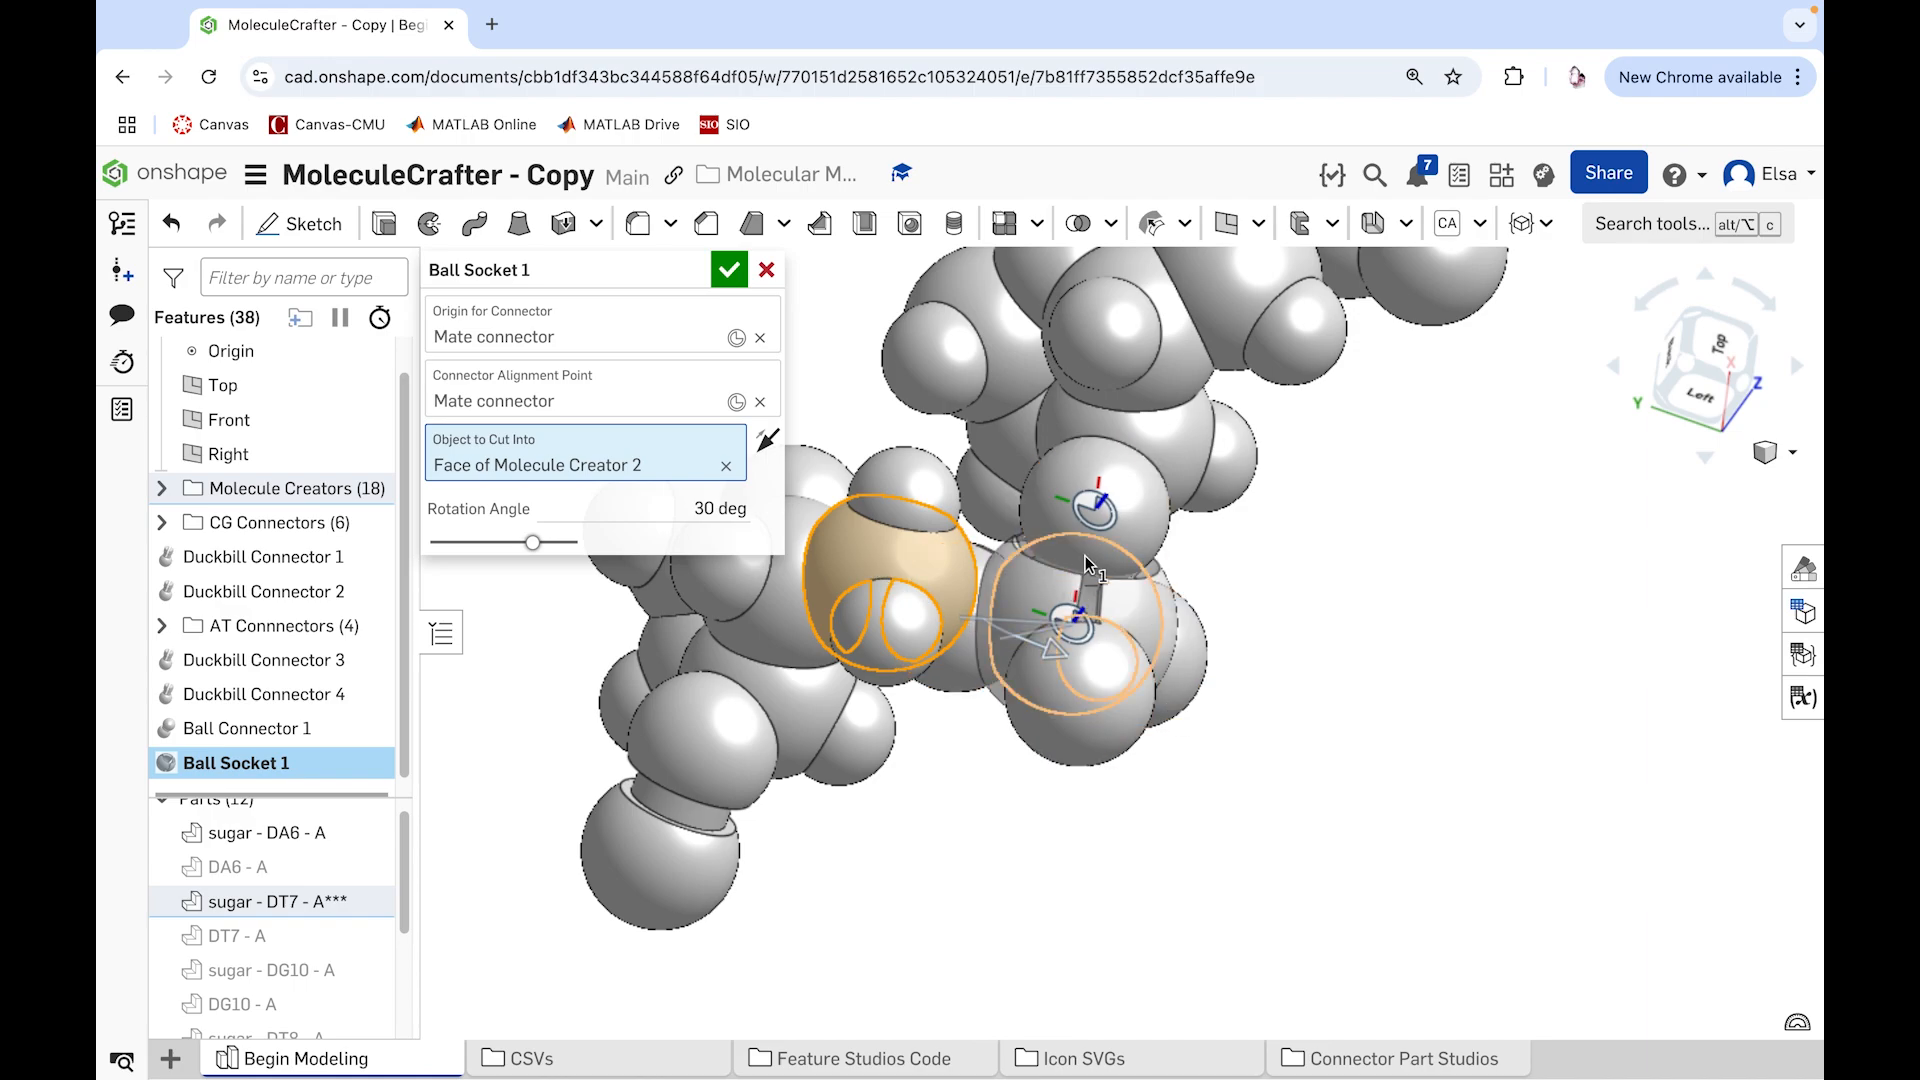
pyautogui.moveTo(1179, 814); pyautogui.dragTo(1213, 913, button='right')
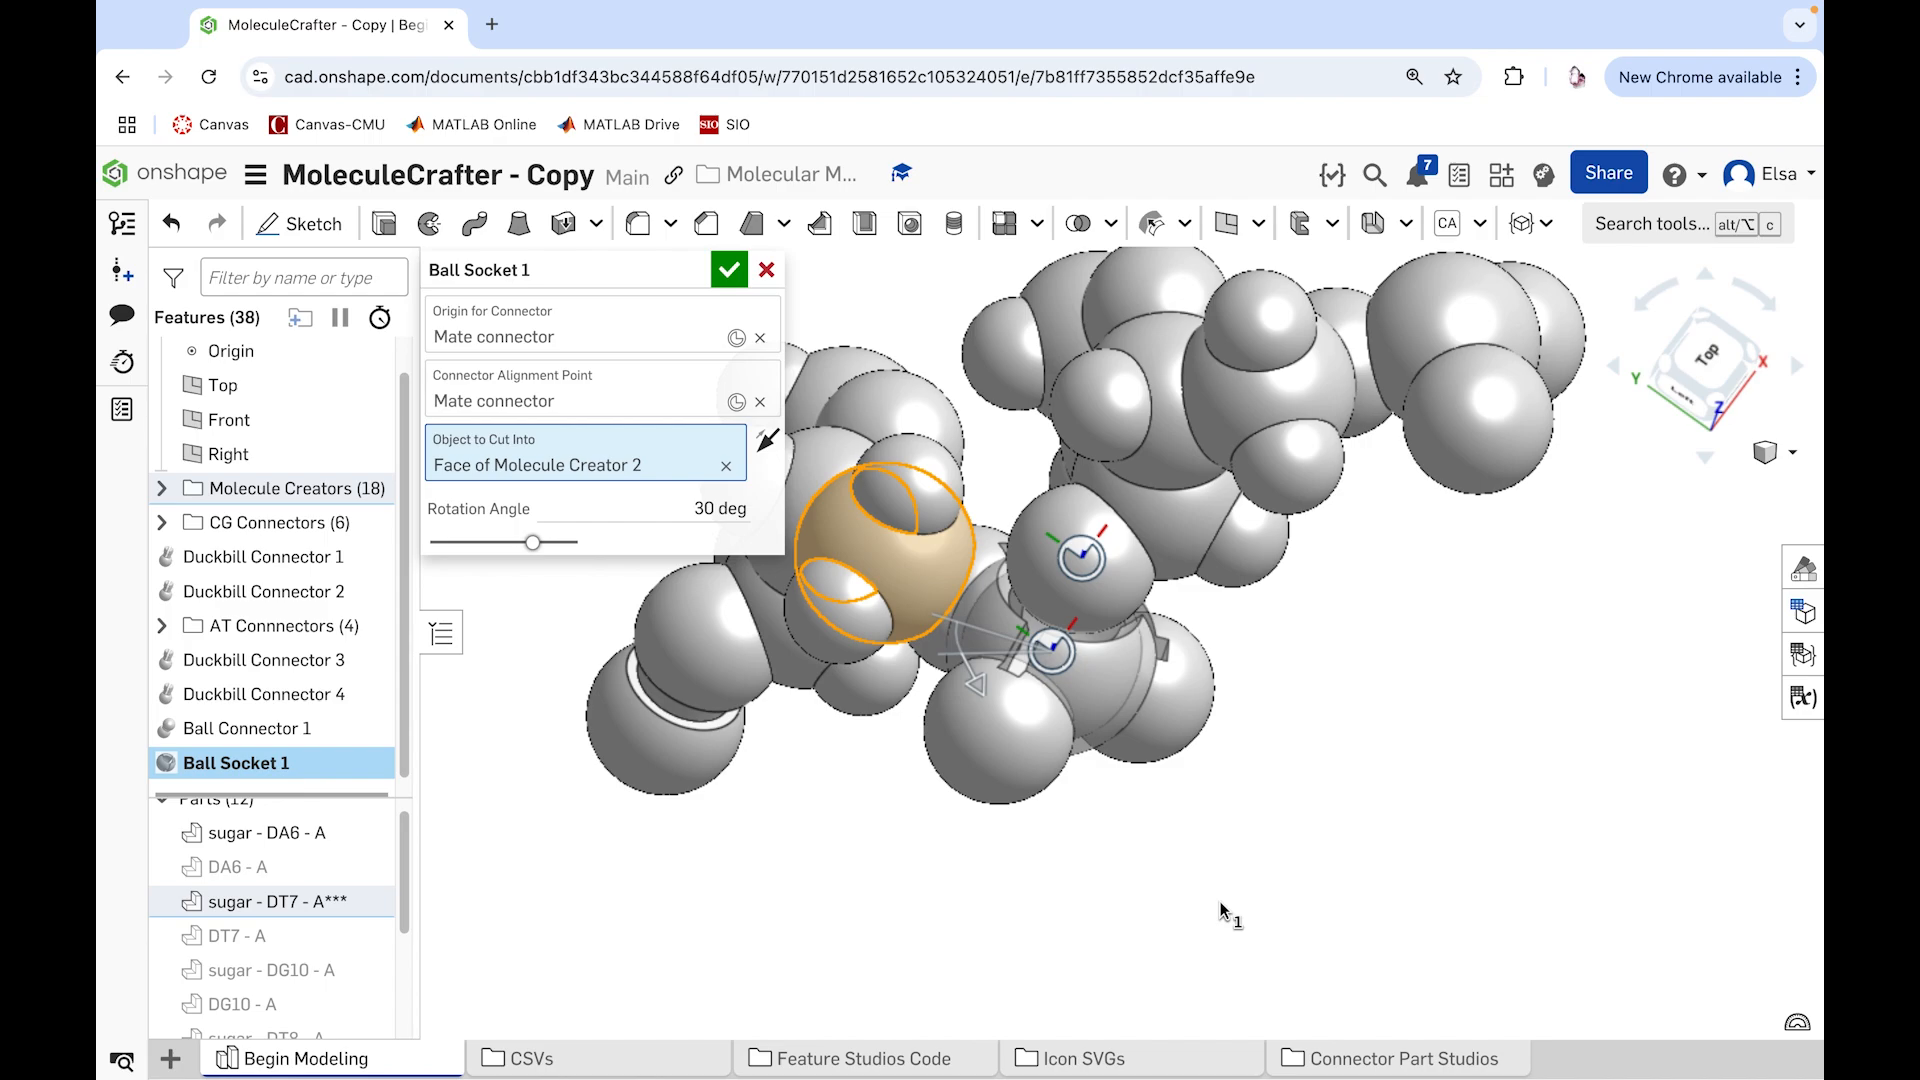
pyautogui.click(675, 505)
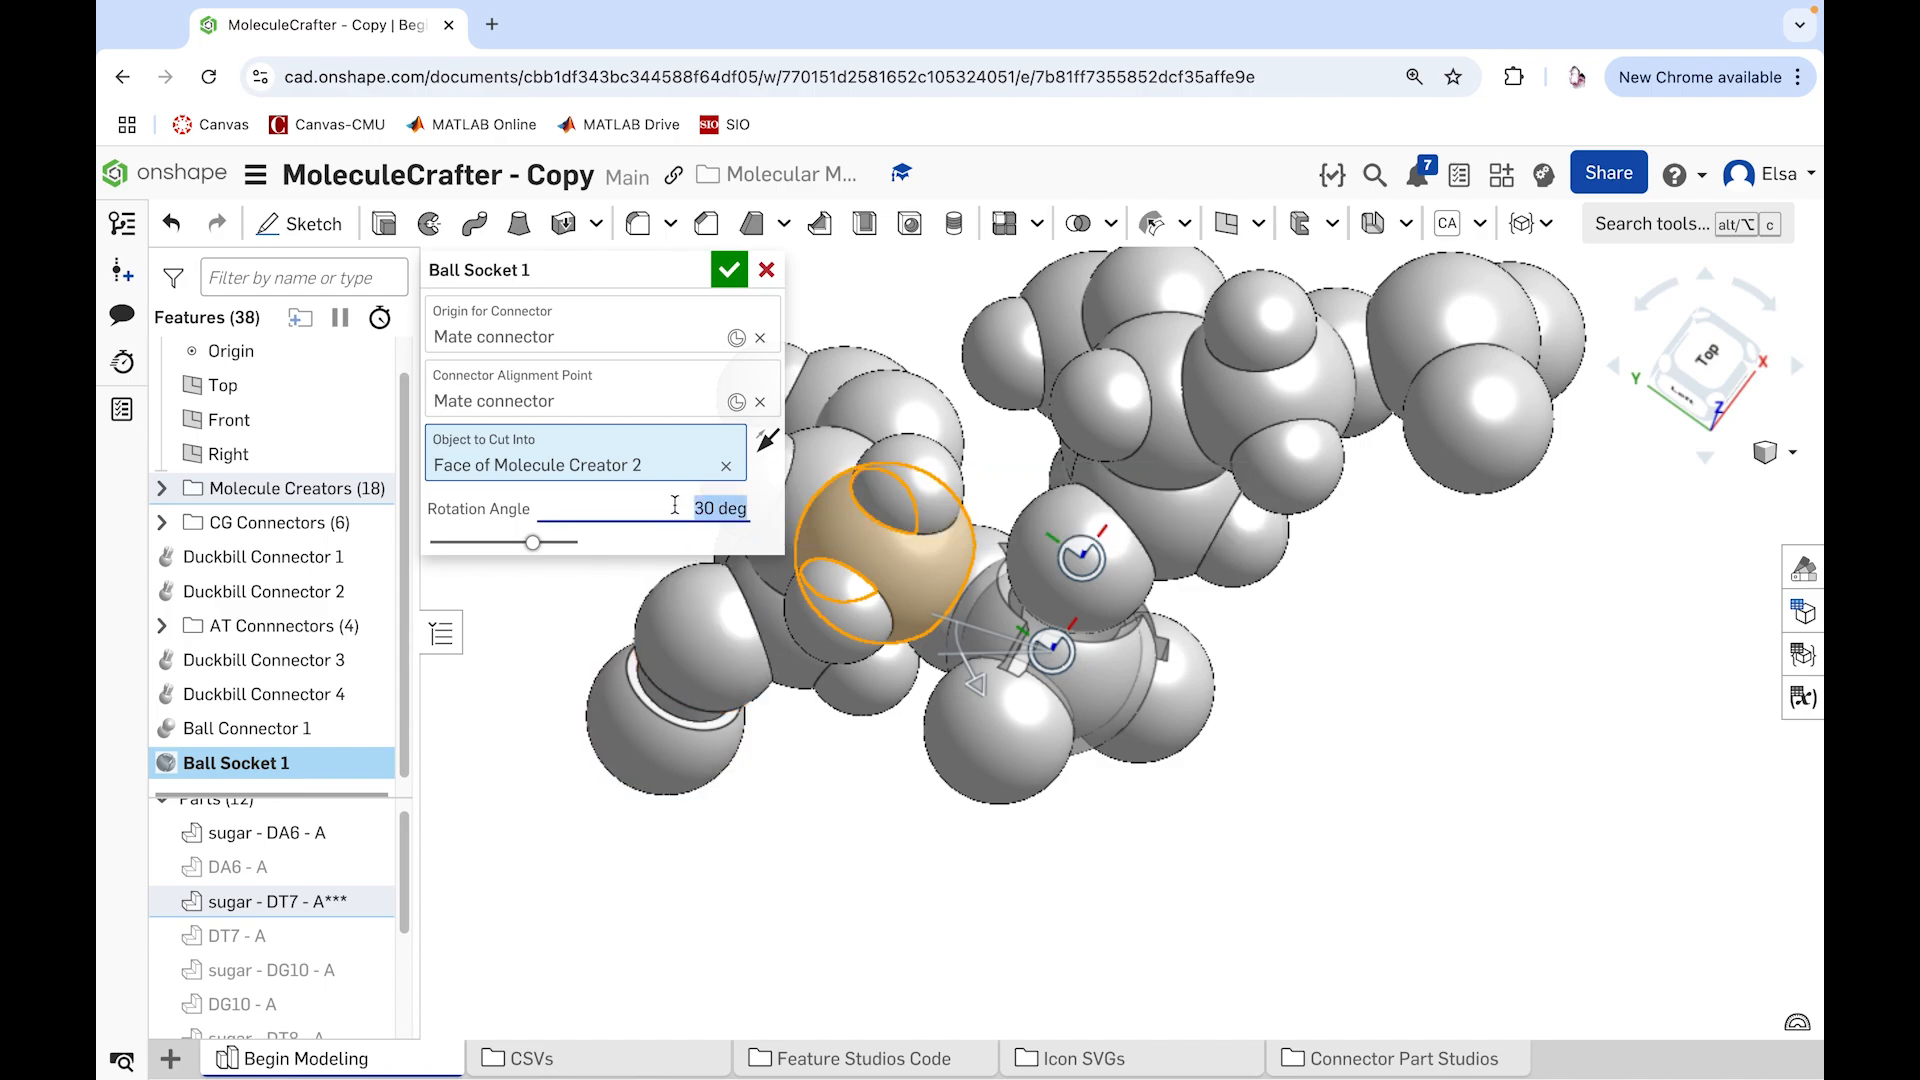
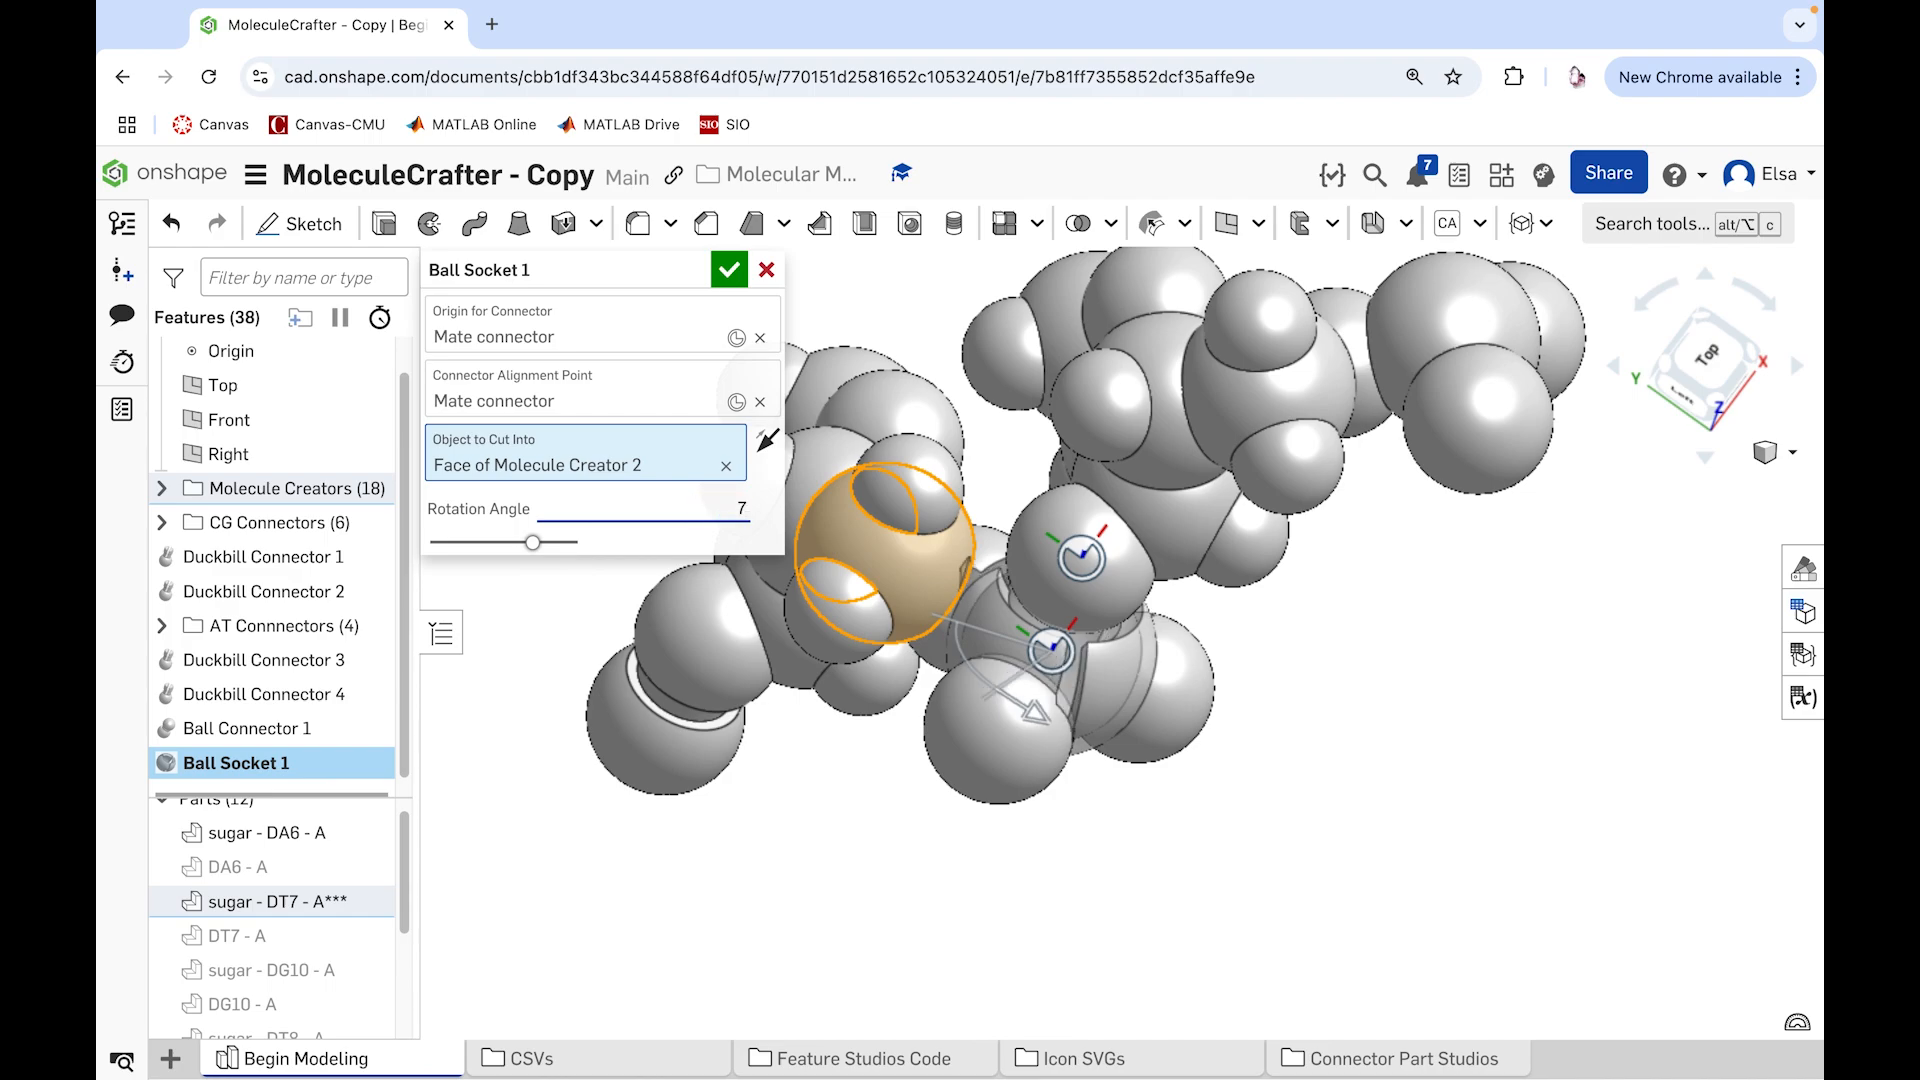
# Step: Set the ball socket's rotation angle to 95 deg, checking the preview from several sides, and accept the socket
pyautogui.moveTo(1209, 887); pyautogui.dragTo(1014, 866, button='right')
pyautogui.moveTo(888, 862); pyautogui.dragTo(949, 835, button='right')
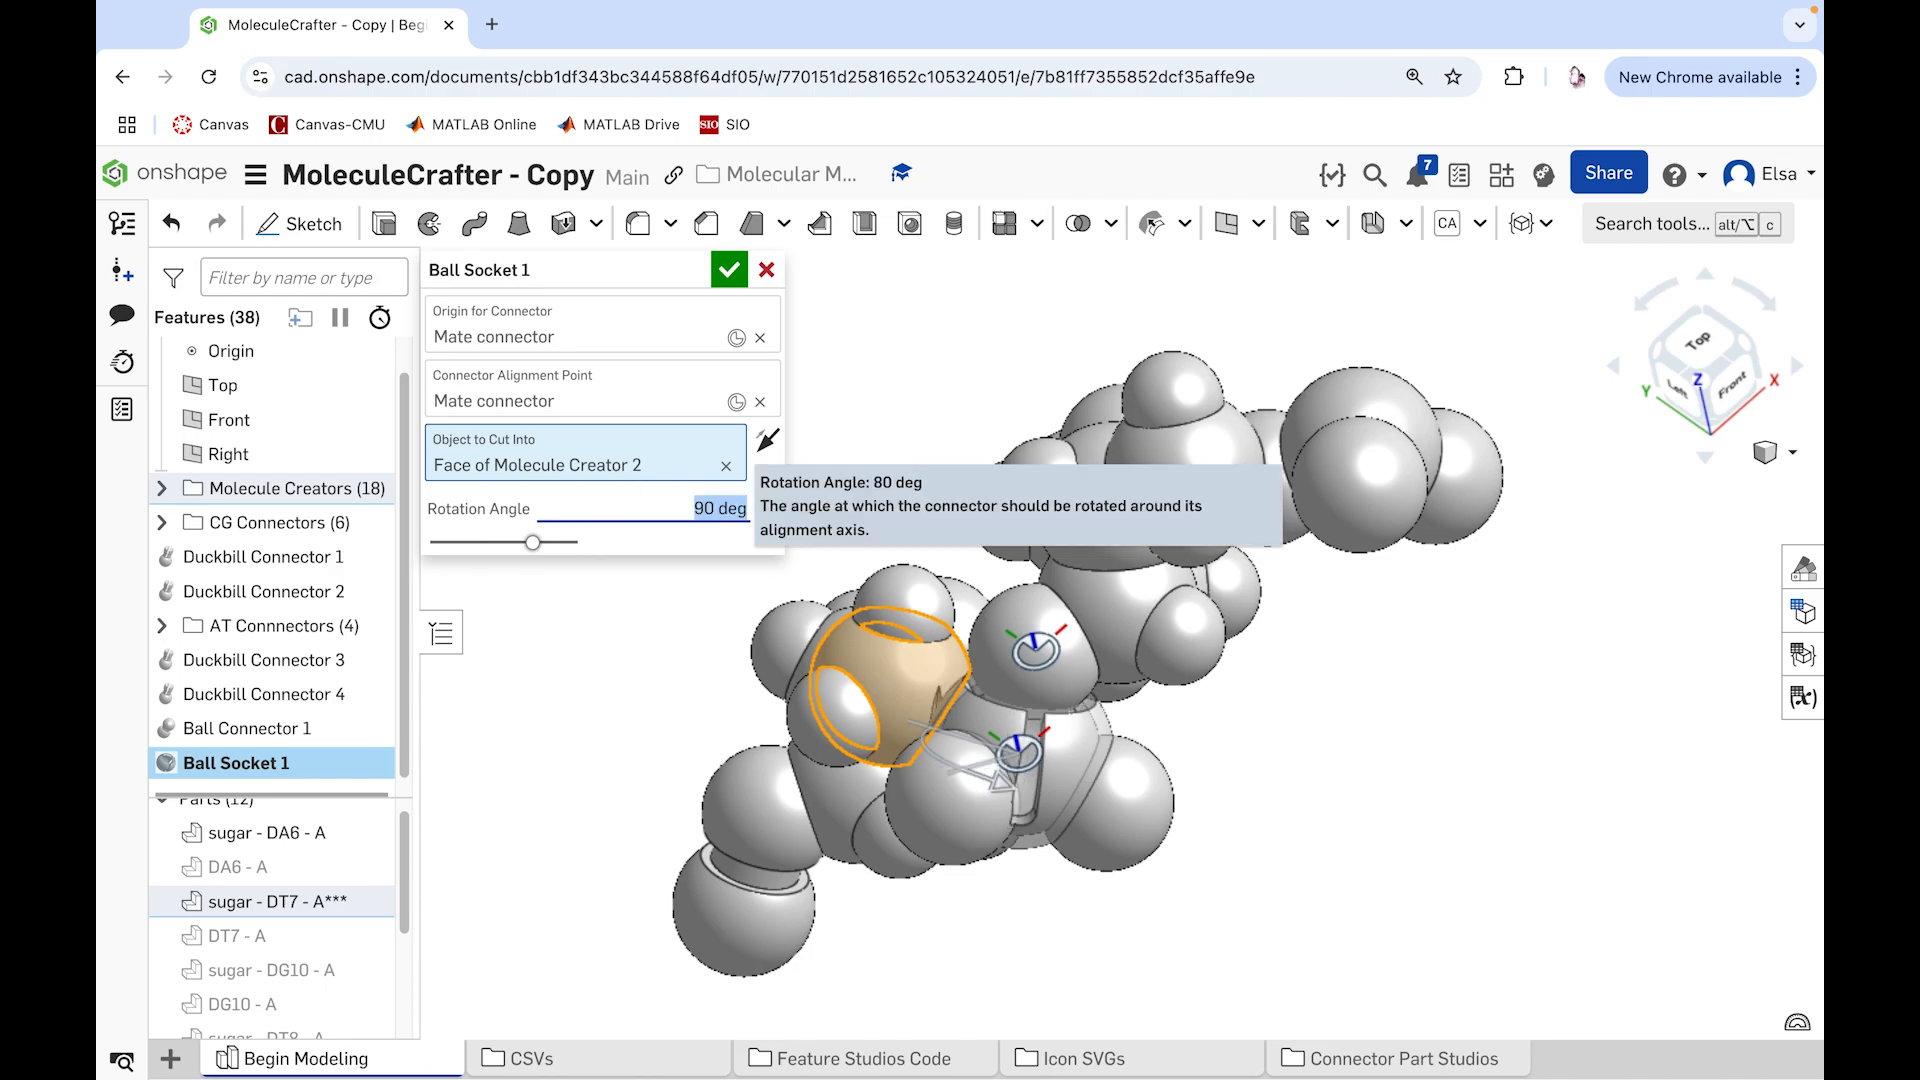
pyautogui.moveTo(1032, 917); pyautogui.dragTo(868, 752, button='right')
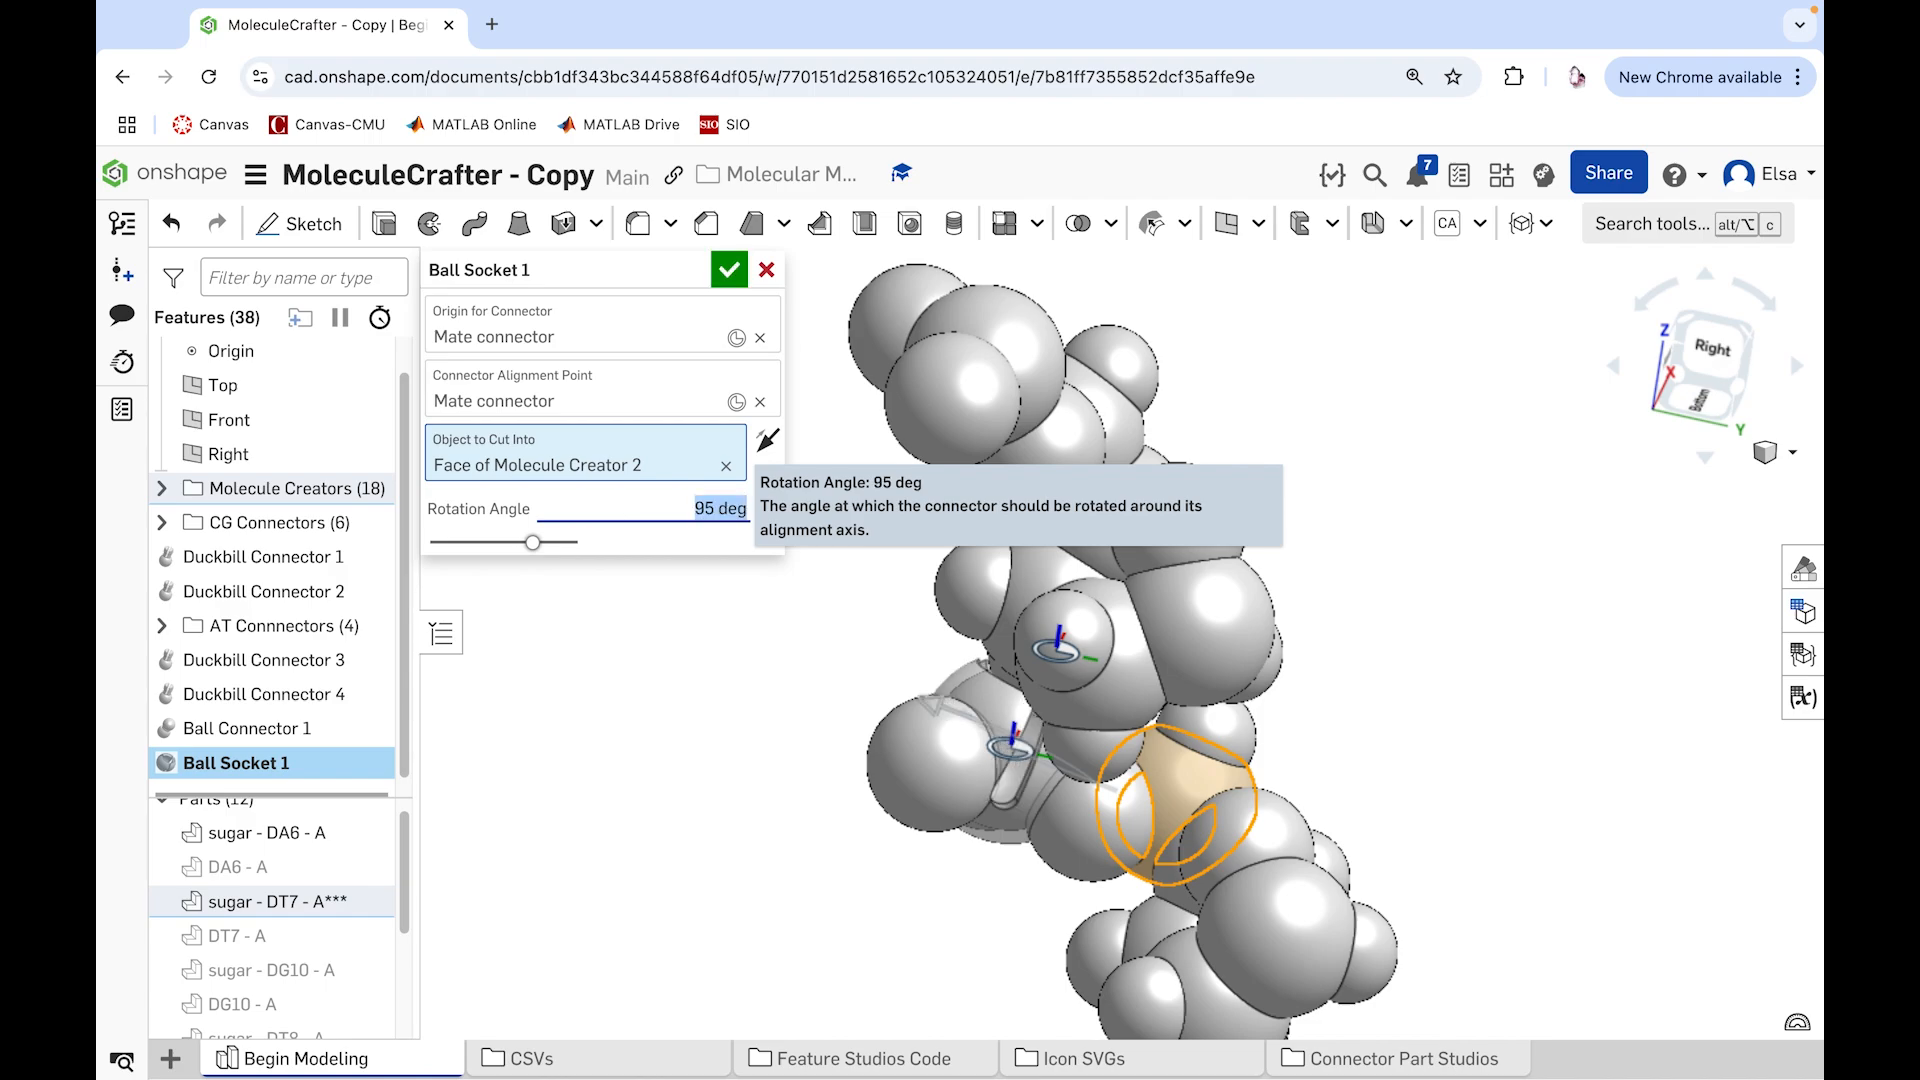
pyautogui.moveTo(750, 729); pyautogui.dragTo(905, 711, button='right')
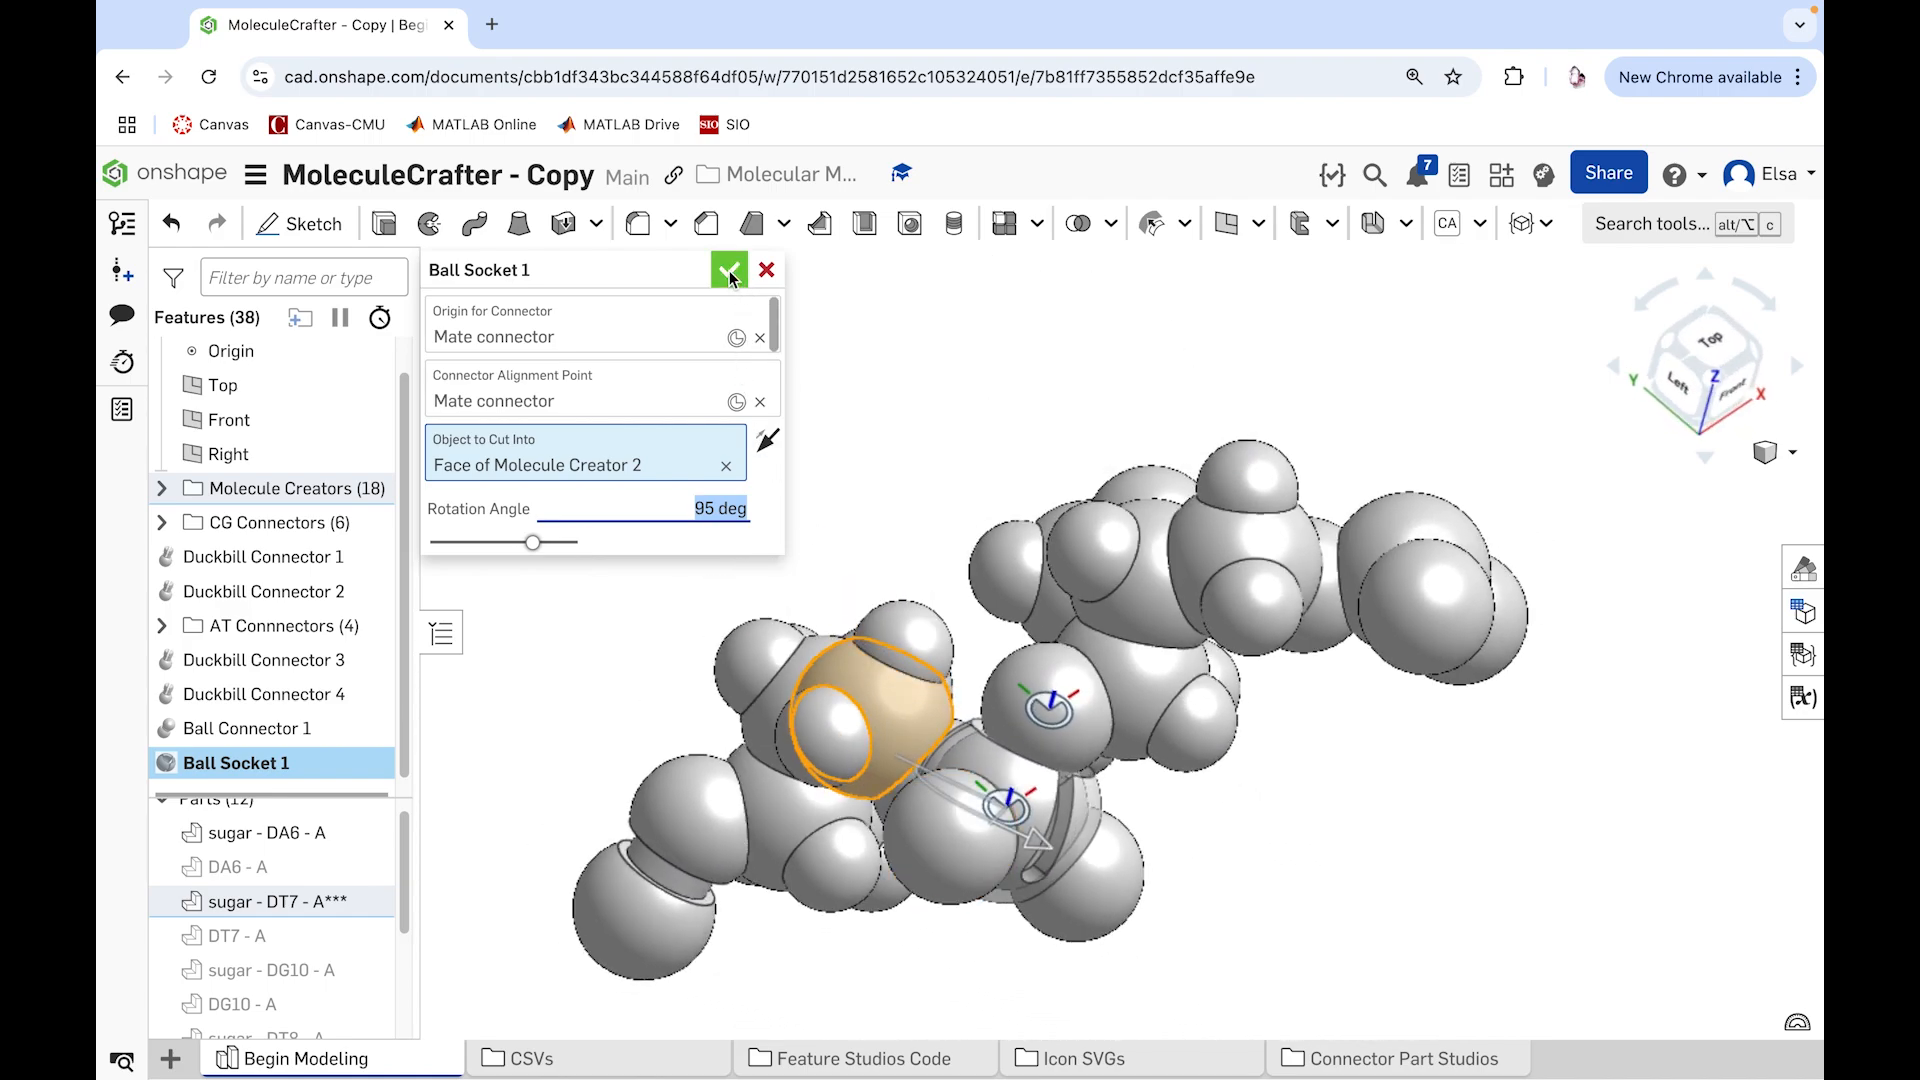
pyautogui.click(729, 269)
# Step: Hide sugar - DA6 - A to expose the ball socket cut into sugar - DT7 - A***
pyautogui.rightClick(1102, 555)
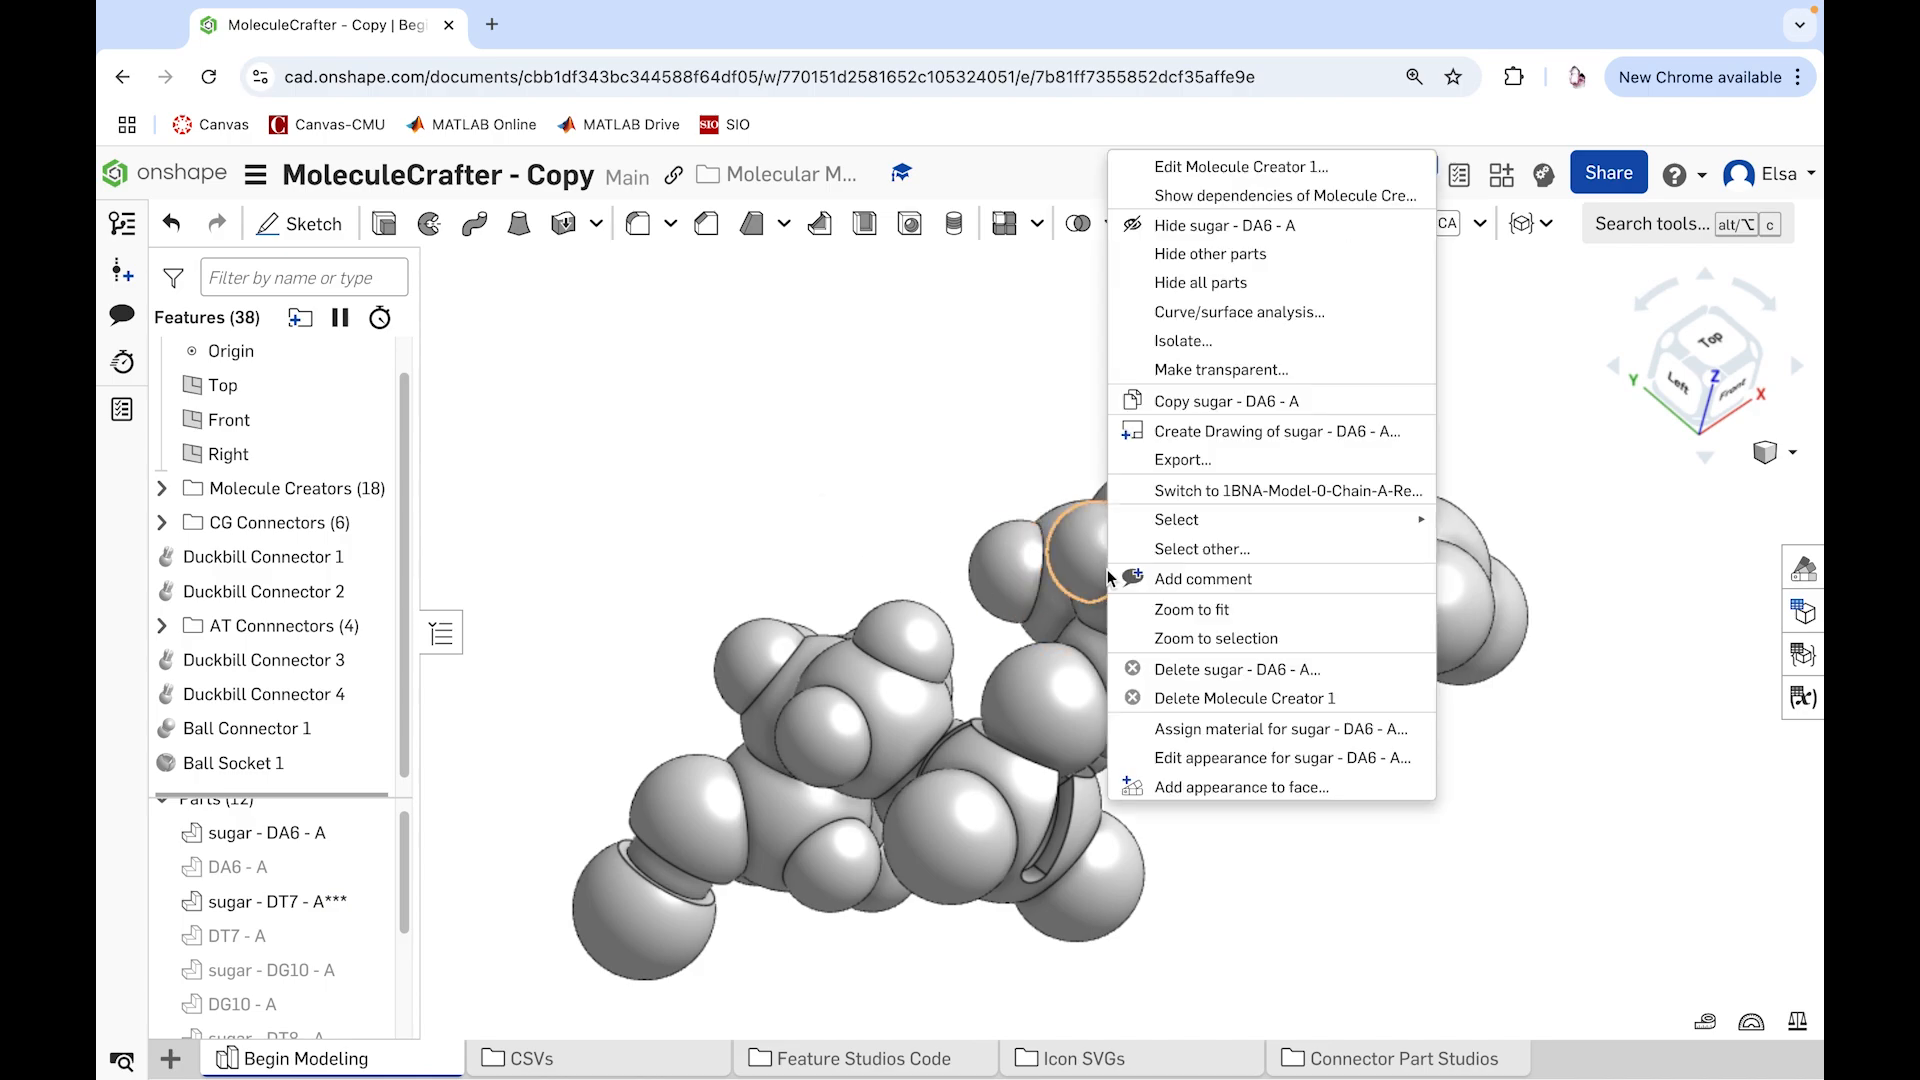
pyautogui.click(1183, 226)
pyautogui.scroll(-3, 1163, 548)
pyautogui.moveTo(1134, 548); pyautogui.dragTo(912, 510, button='right')
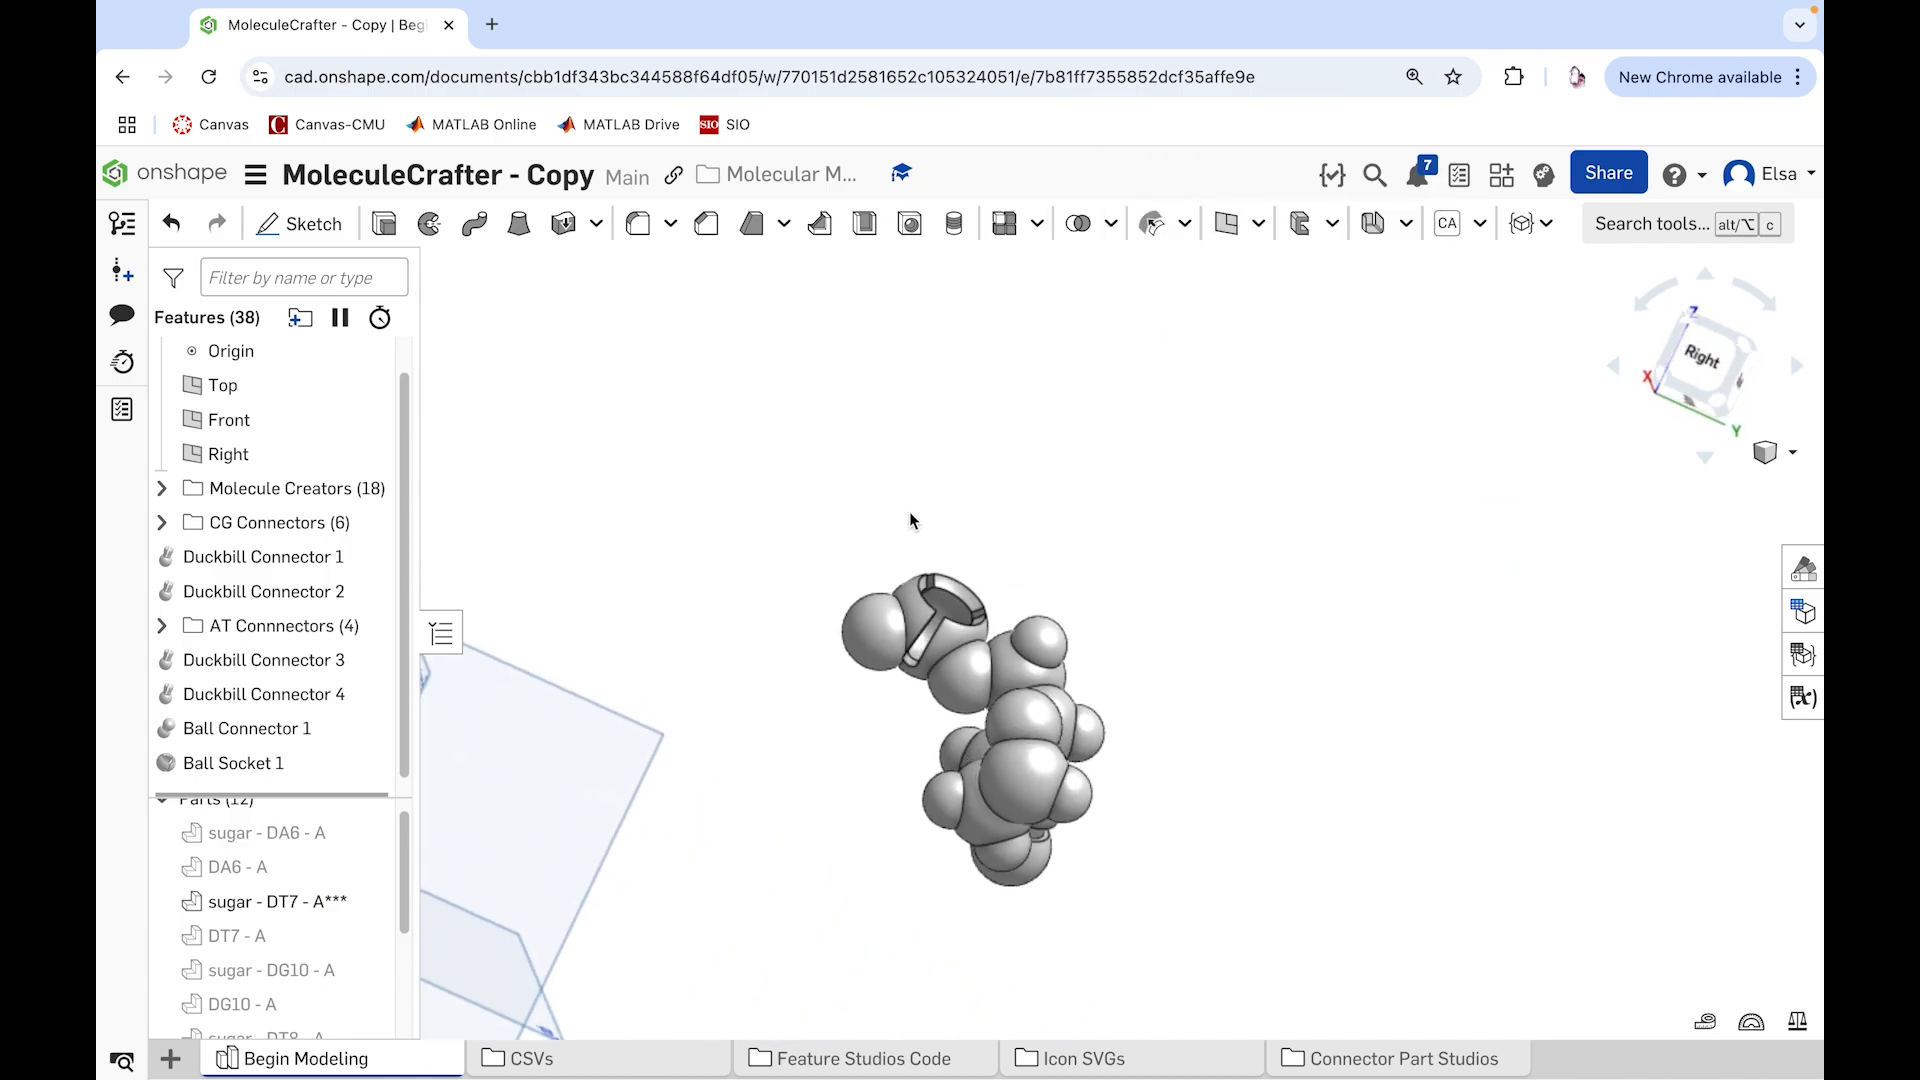
# Step: Show the part DG10 - A and rename it DG10 - A***
pyautogui.scroll(1, 400, 859)
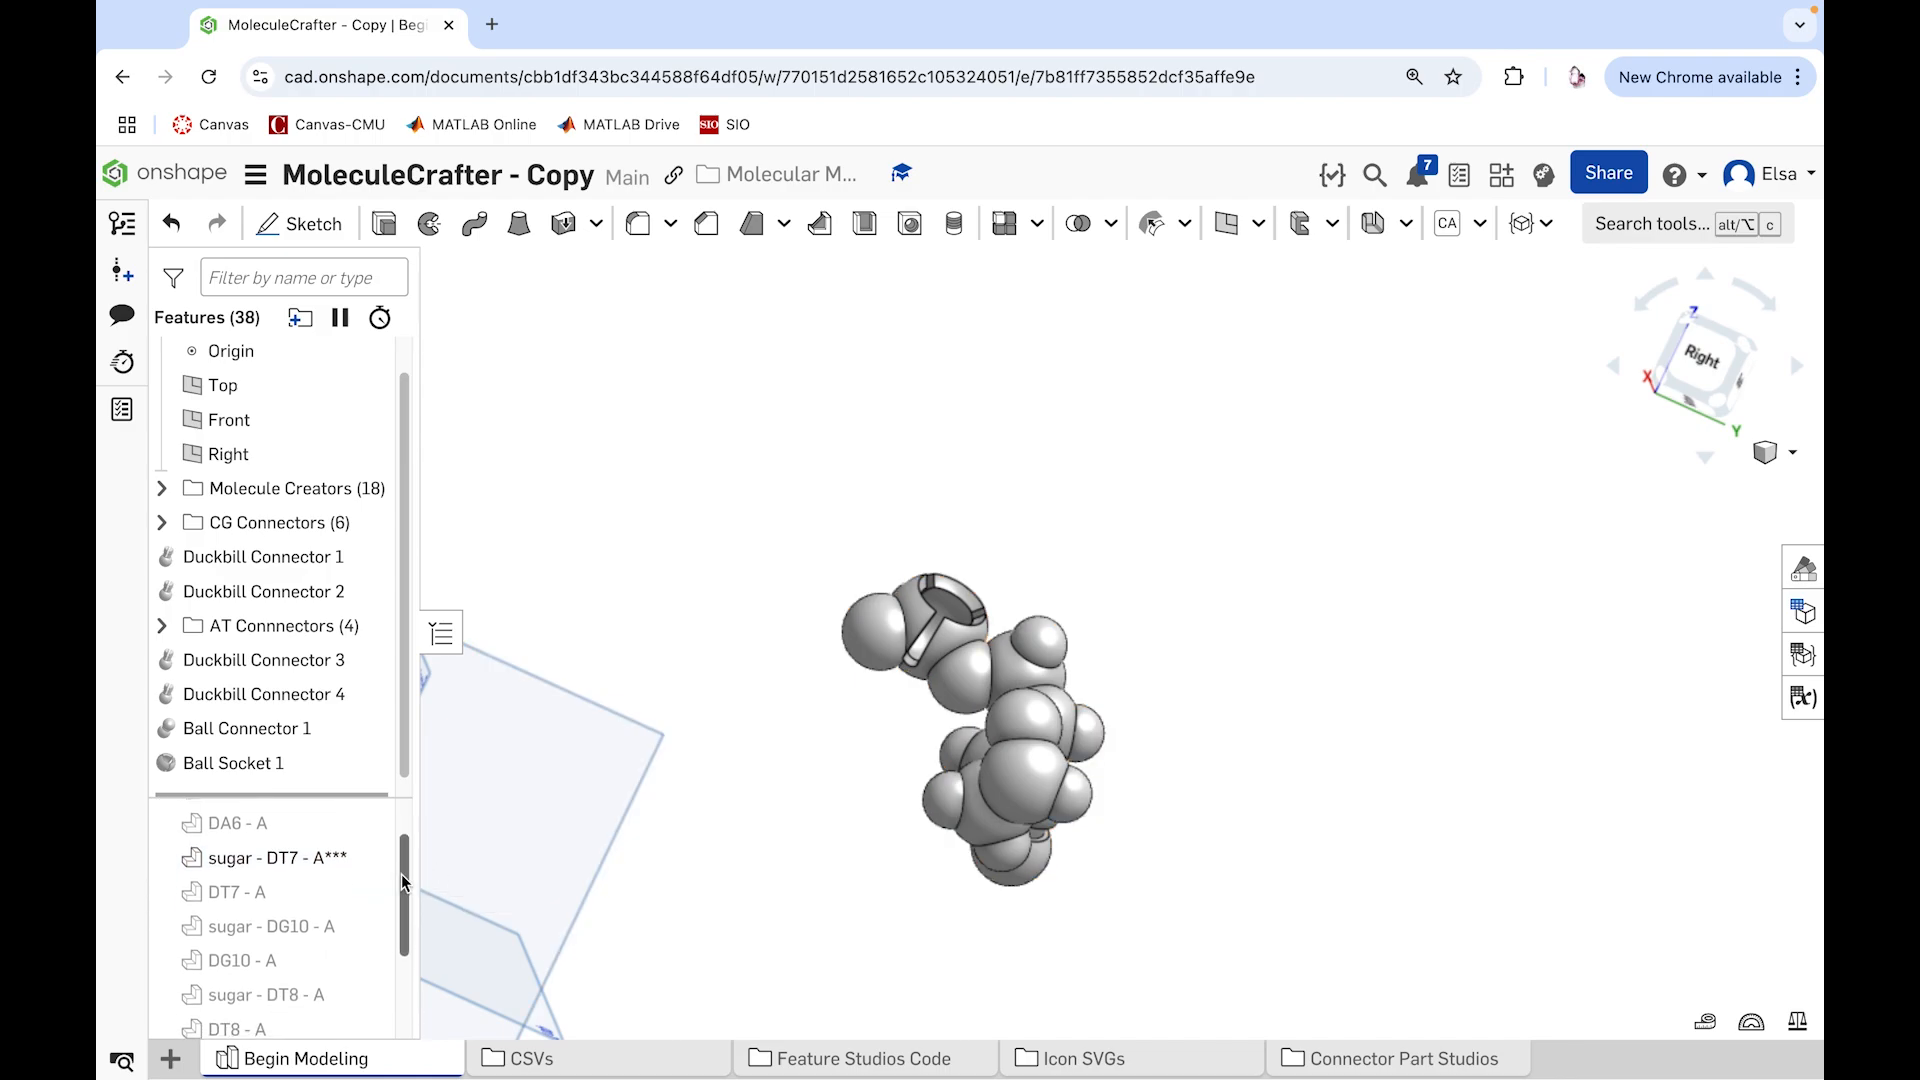
pyautogui.scroll(-3, 301, 854)
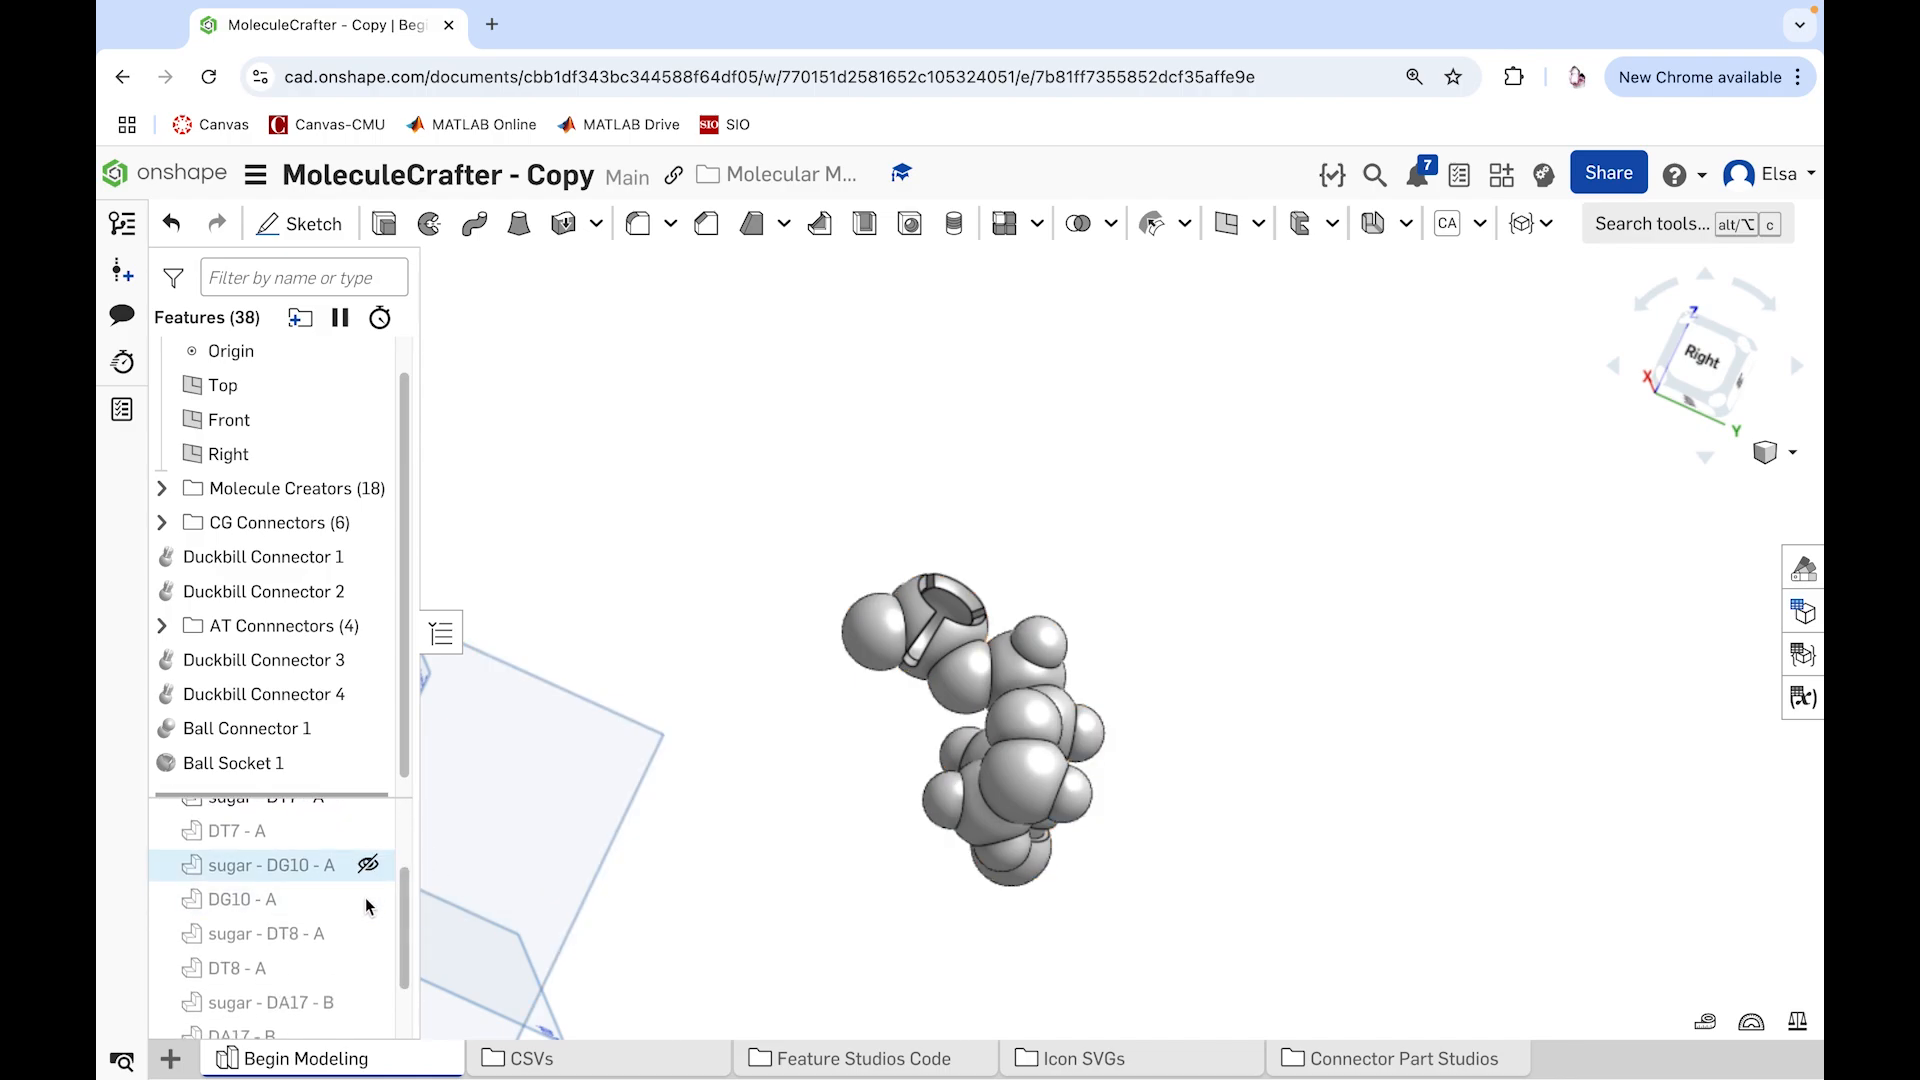
pyautogui.click(370, 897)
pyautogui.scroll(-4, 798, 808)
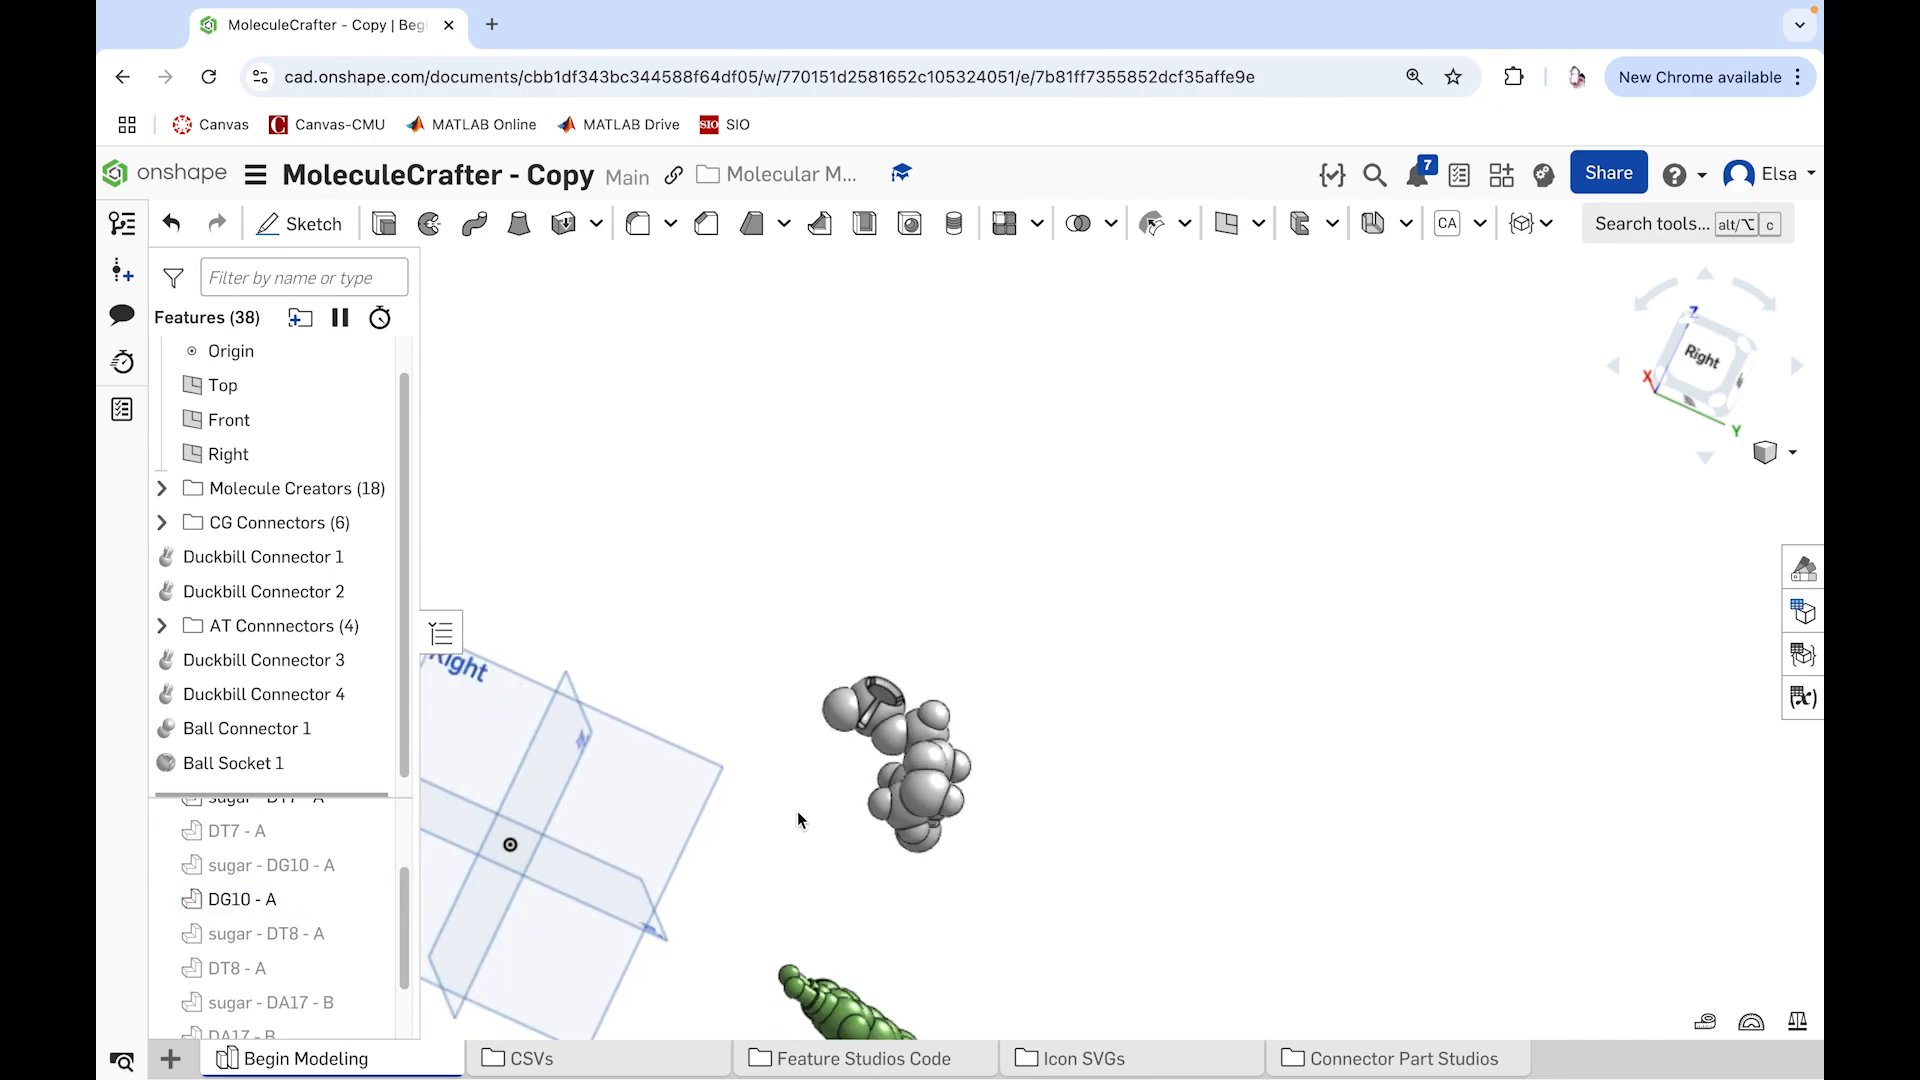
pyautogui.scroll(-4, 795, 811)
pyautogui.moveTo(920, 957); pyautogui.dragTo(872, 977, button='right')
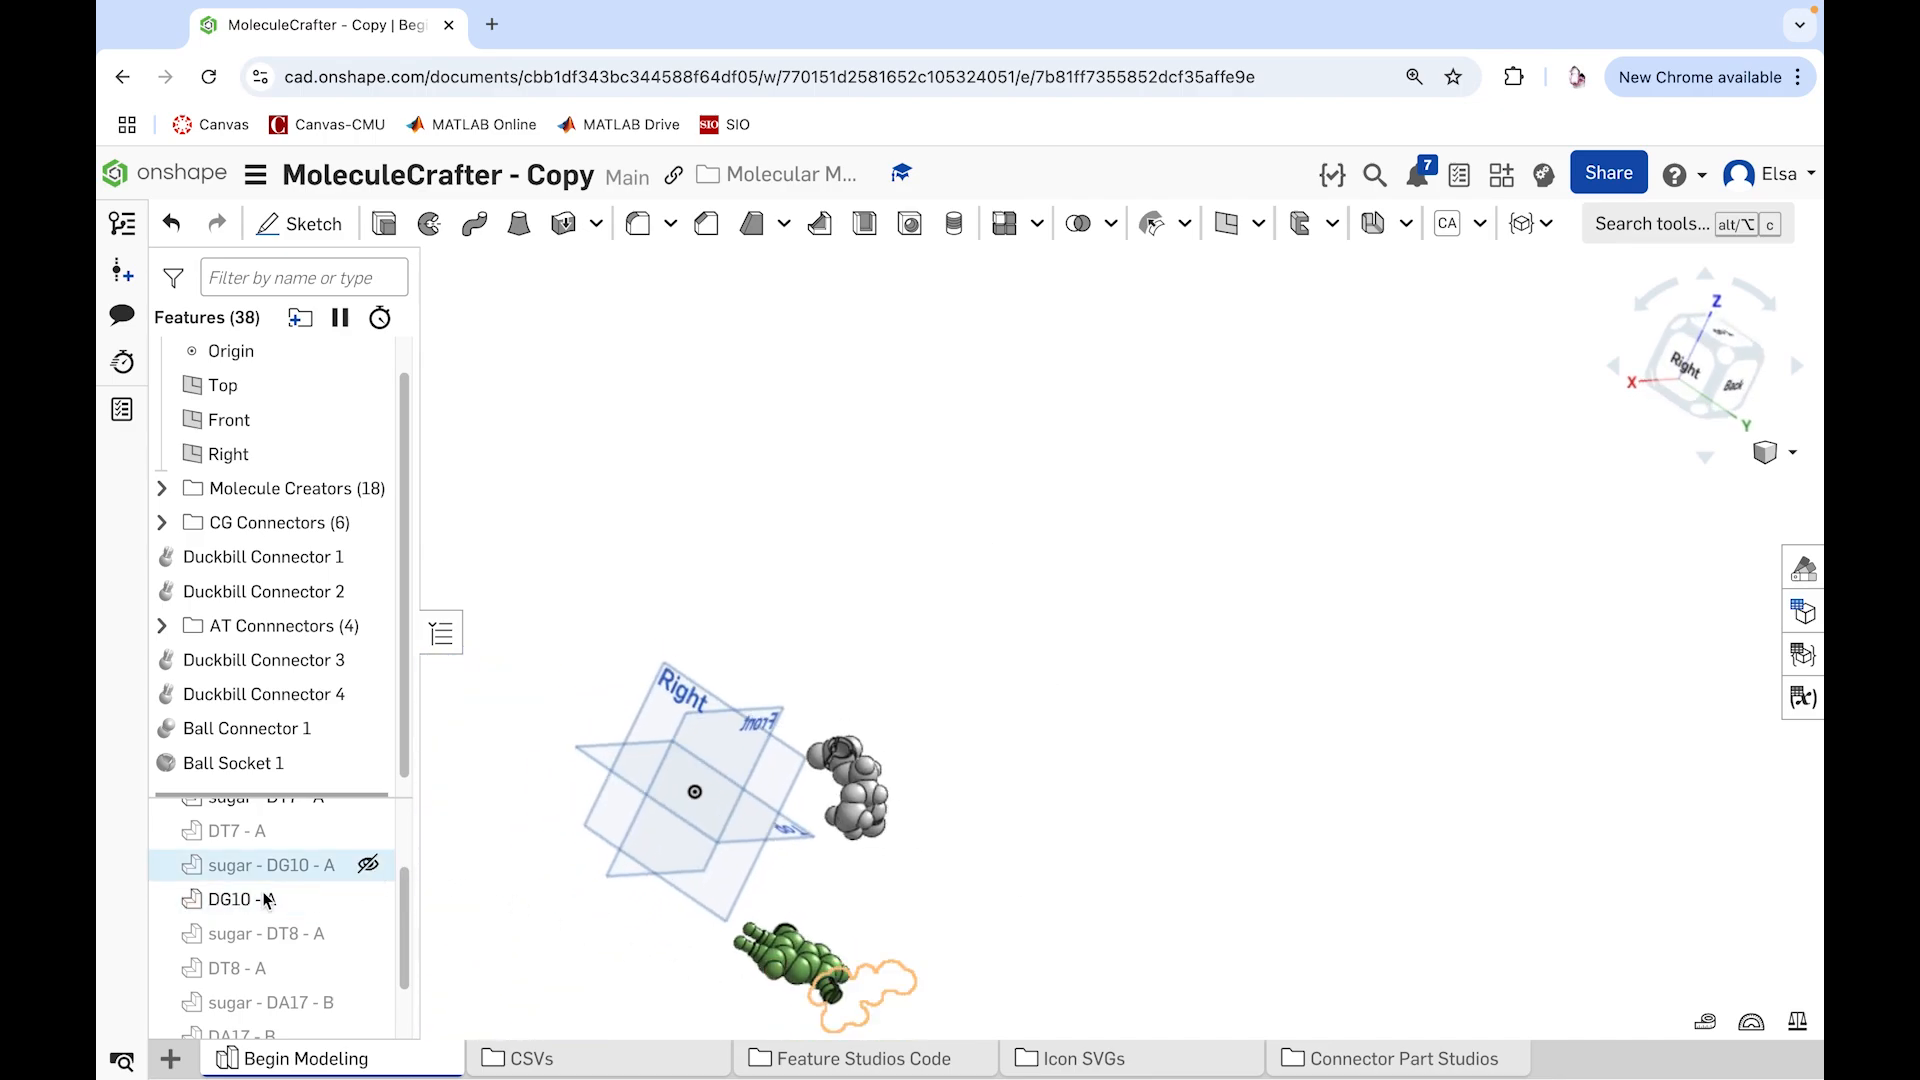
pyautogui.rightClick(268, 899)
pyautogui.click(407, 436)
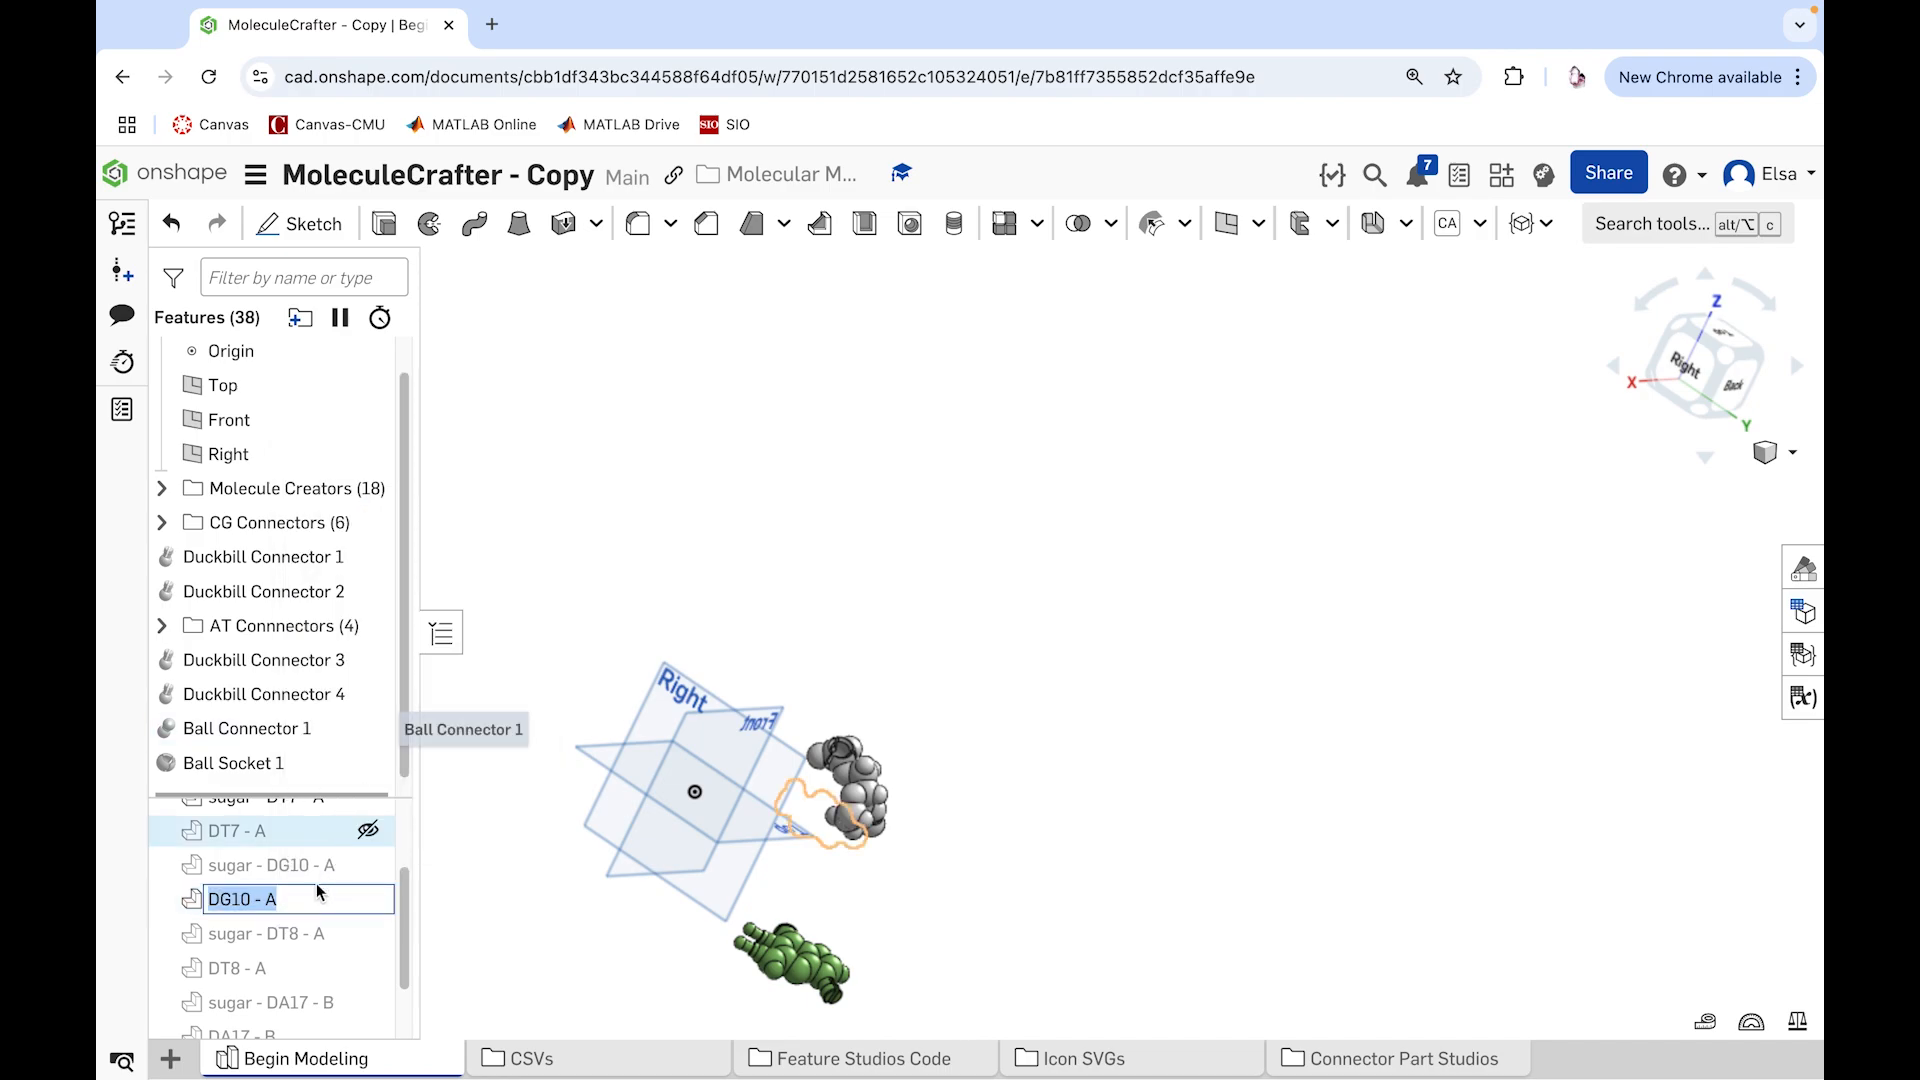
pyautogui.press('Right')
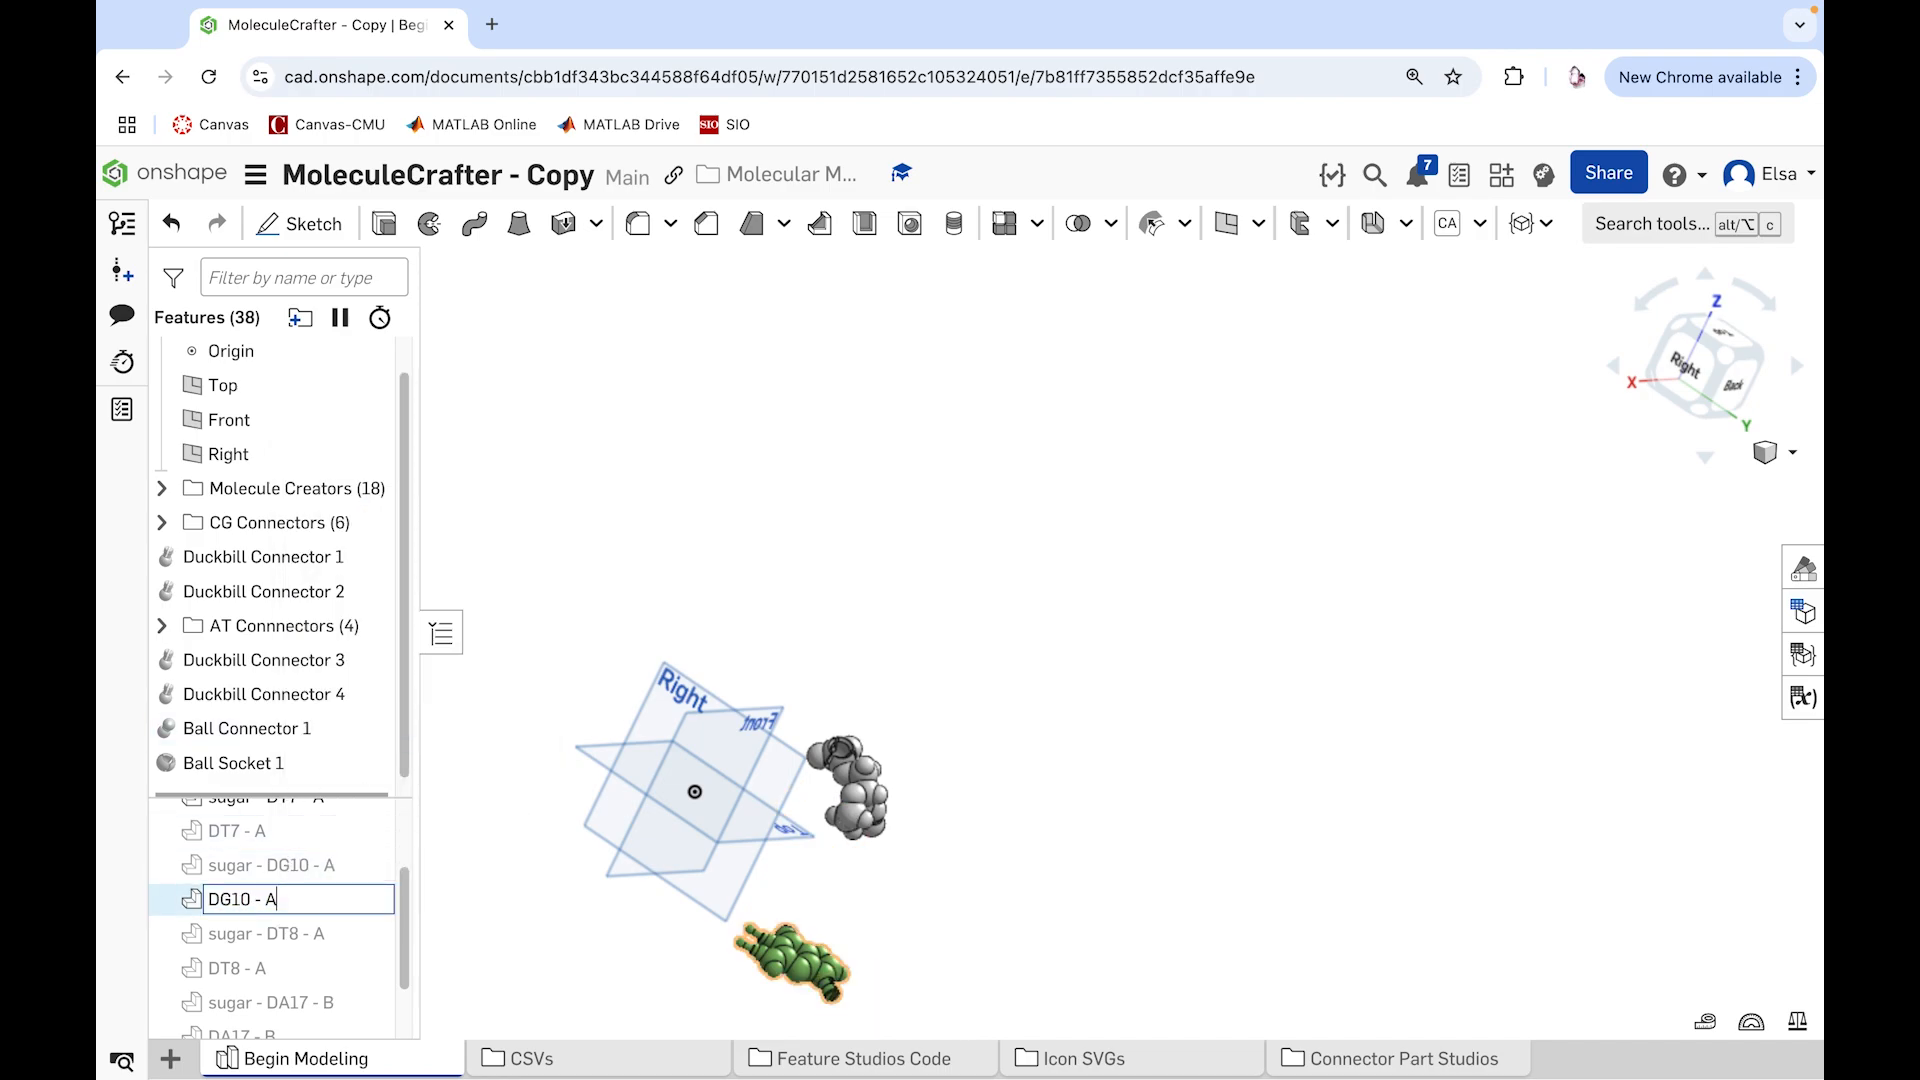
pyautogui.write('***')
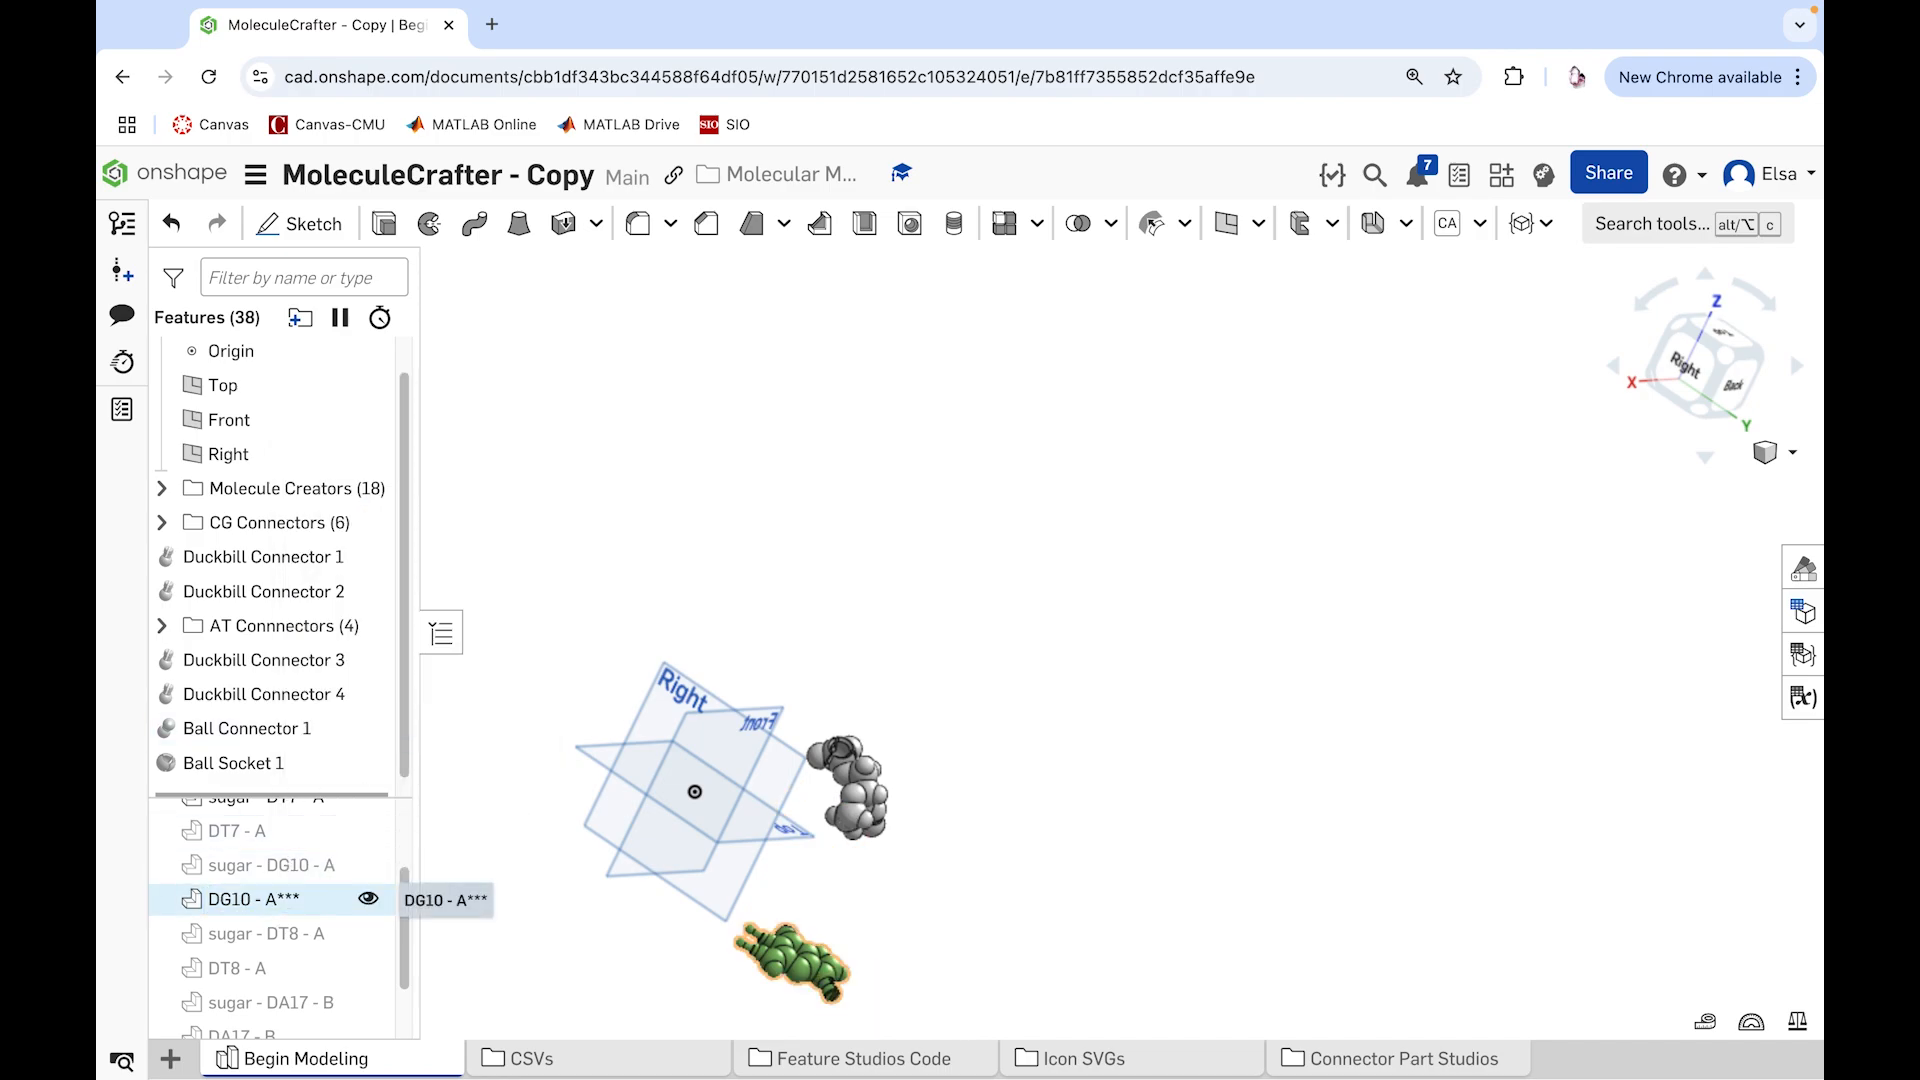
pyautogui.press('Return')
# Step: Show the part DT8 - A and rename it DT8 - A***
pyautogui.scroll(-1, 405, 918)
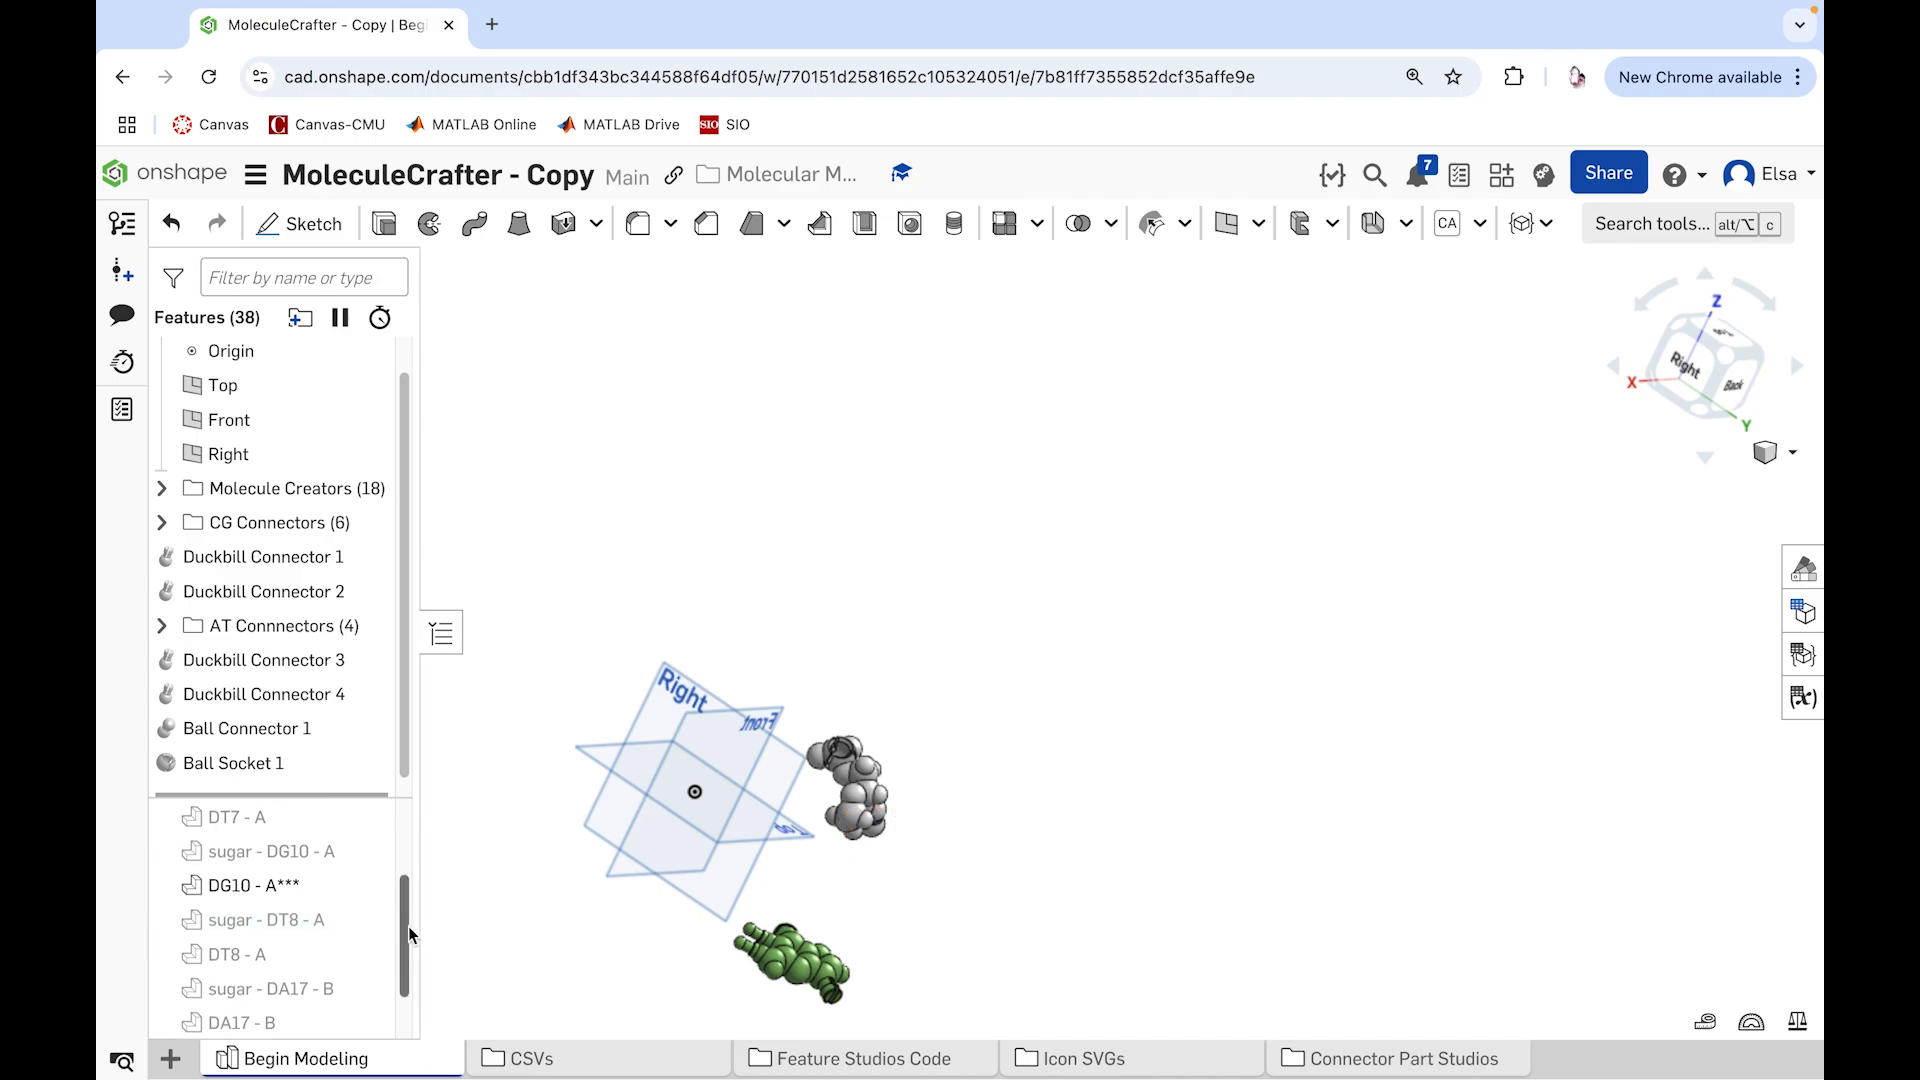
pyautogui.click(368, 939)
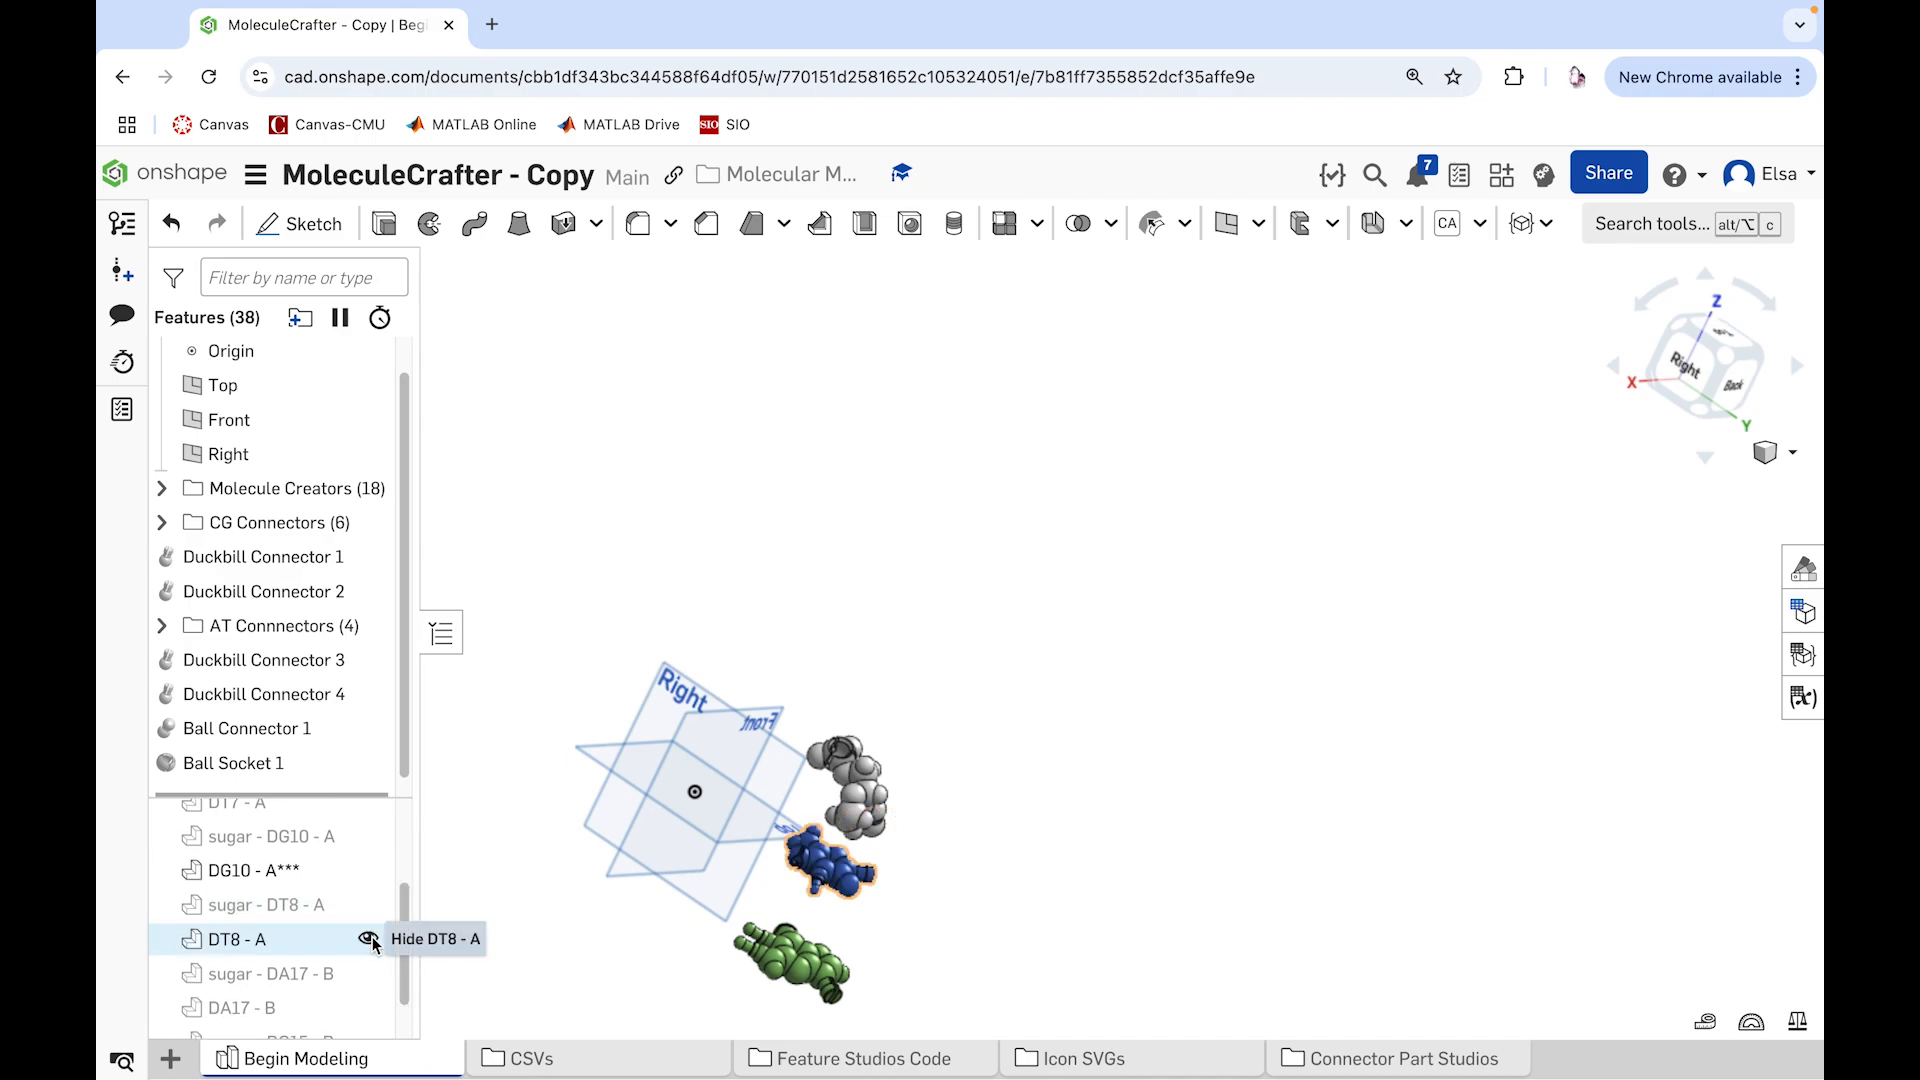
pyautogui.rightClick(312, 939)
pyautogui.click(420, 466)
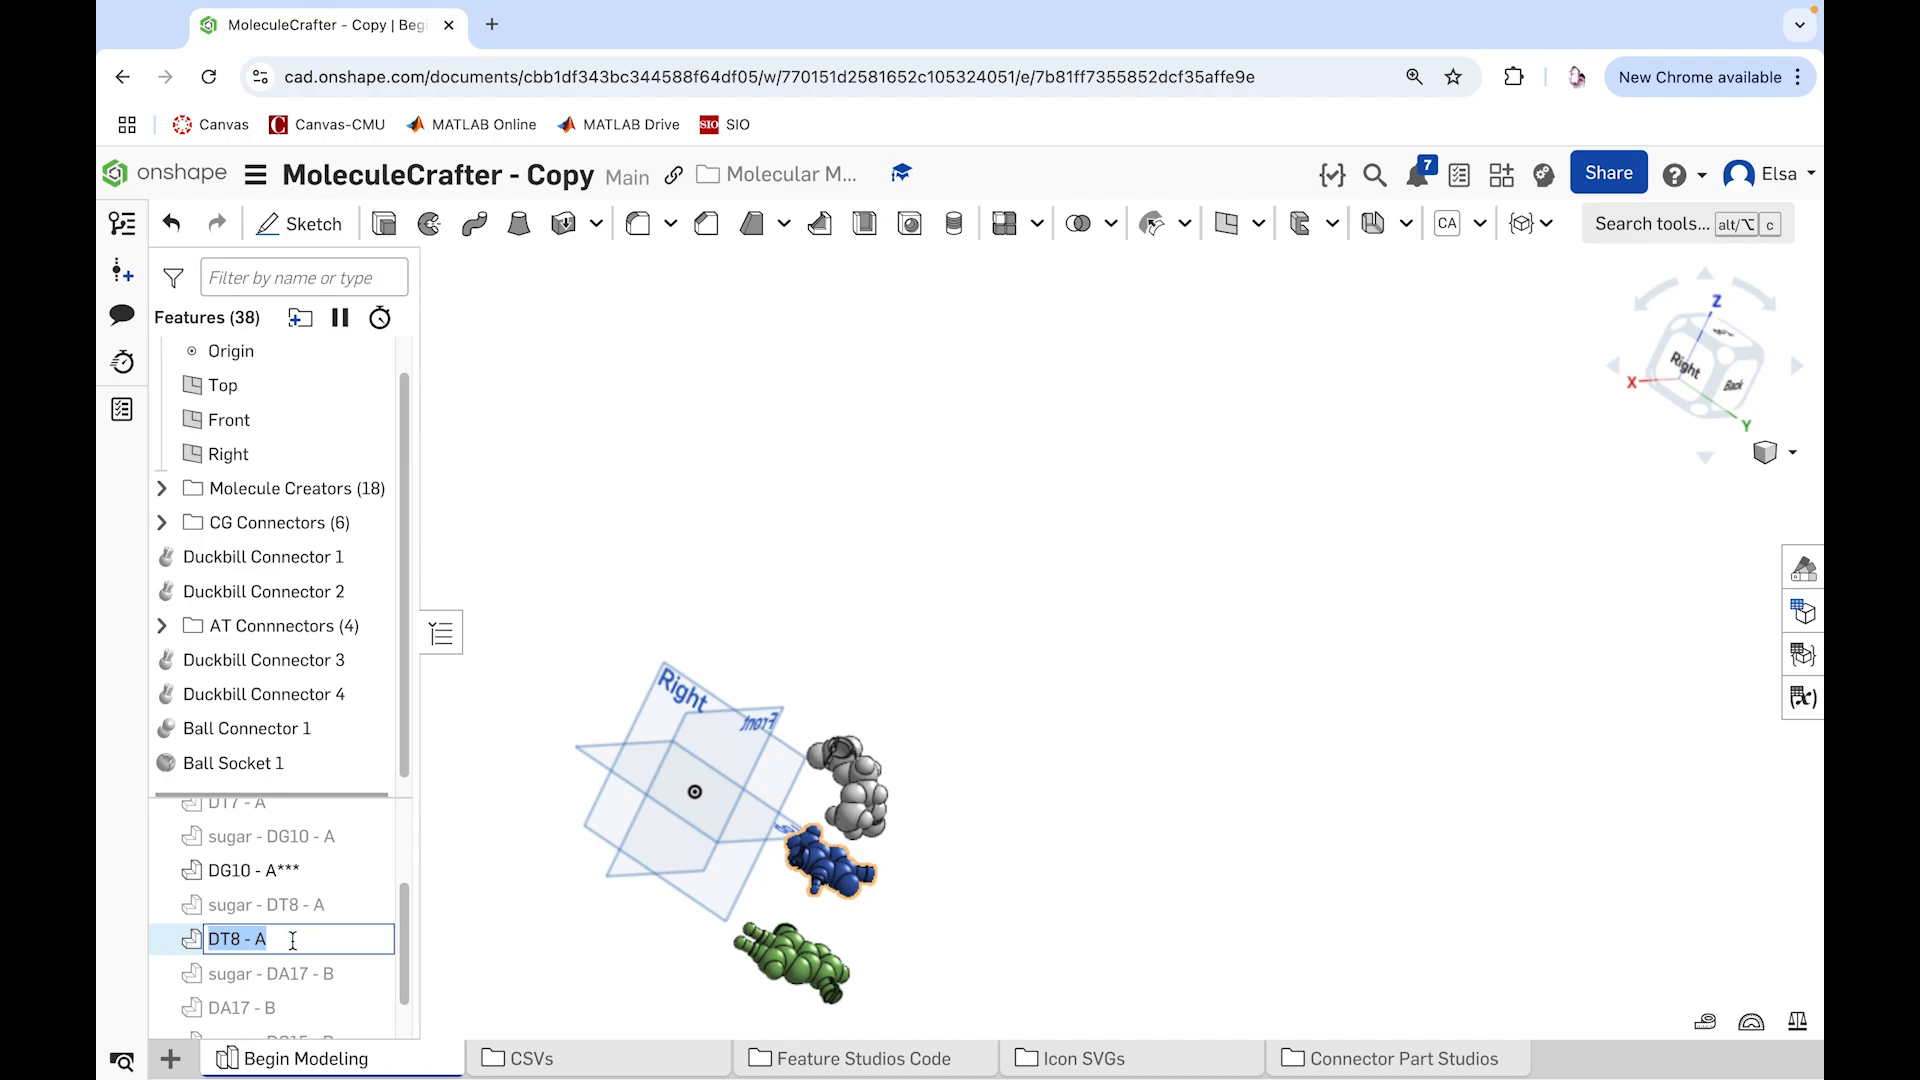
pyautogui.press('Right')
pyautogui.write('***')
pyautogui.press('Return')
# Step: Show the part DA17 - B and rename it DA17 - B***
pyautogui.scroll(-1, 409, 957)
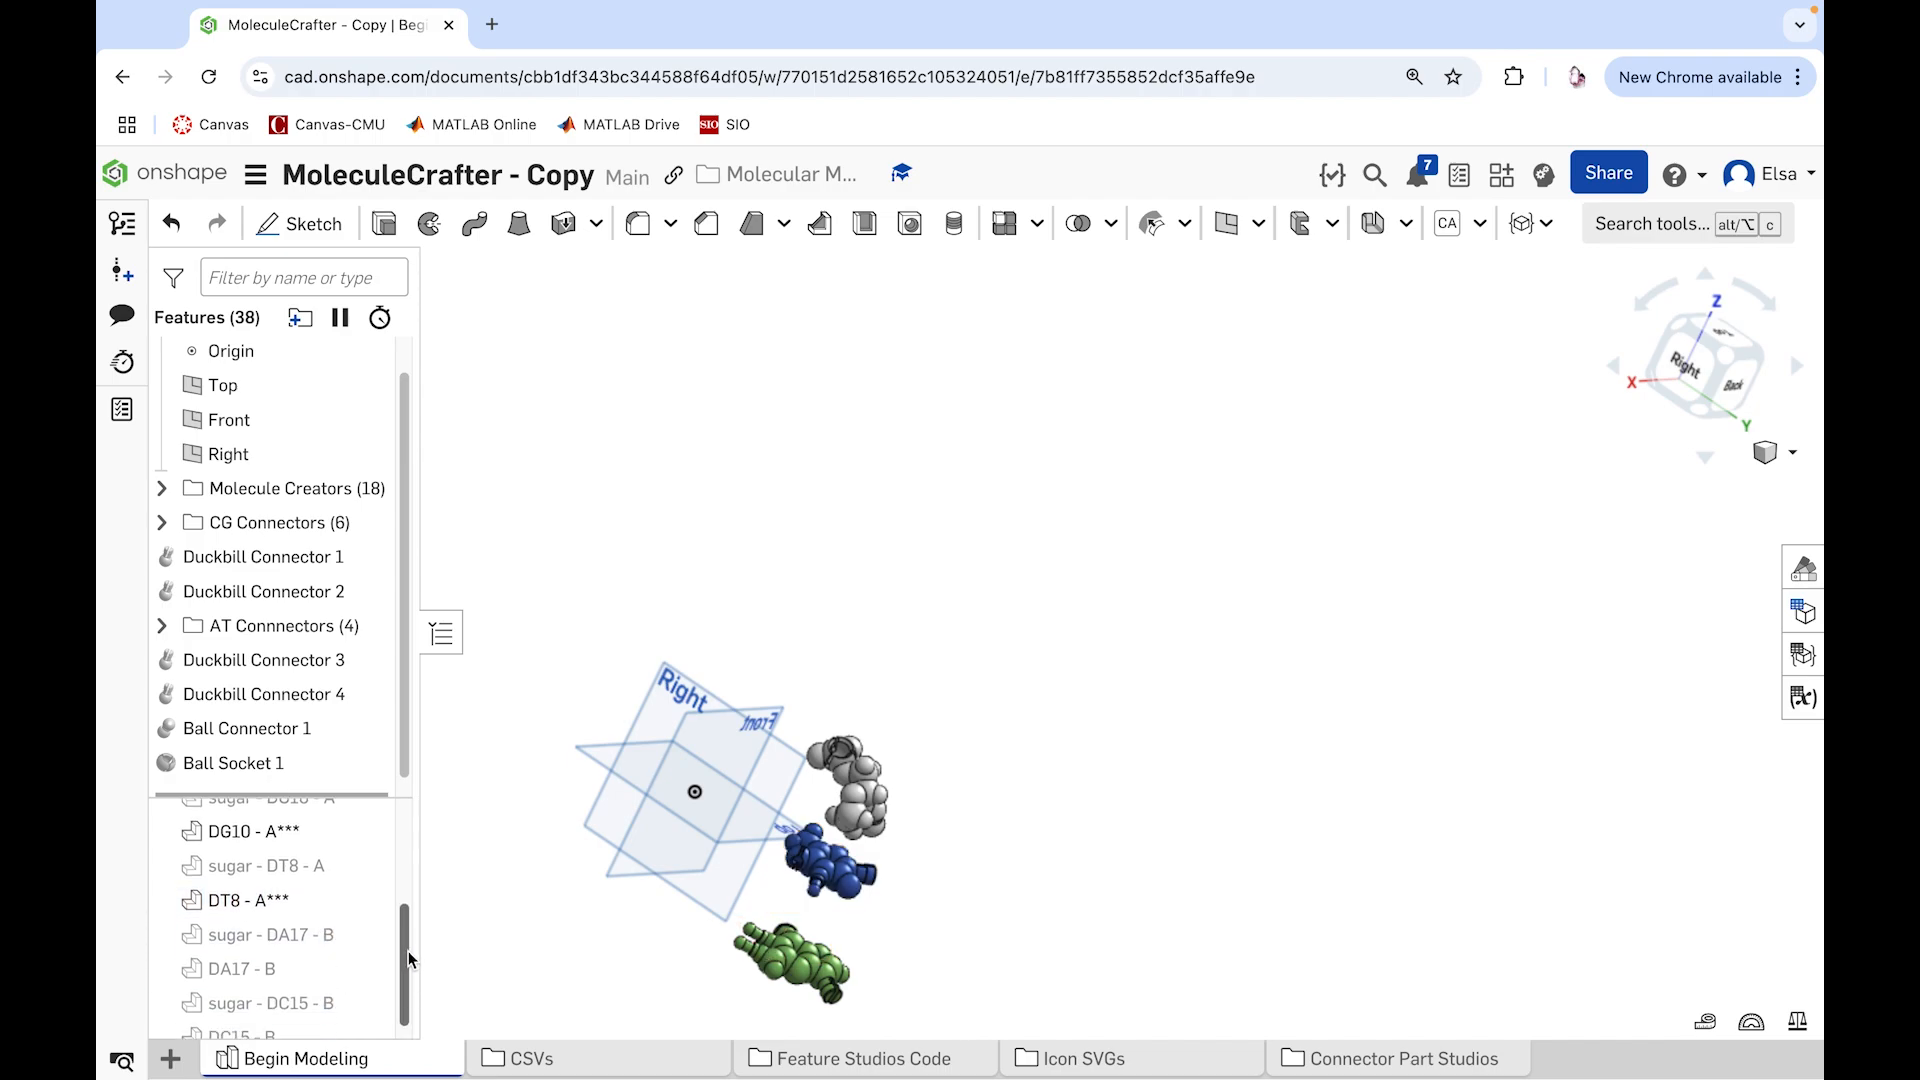
pyautogui.rightClick(333, 959)
pyautogui.click(415, 489)
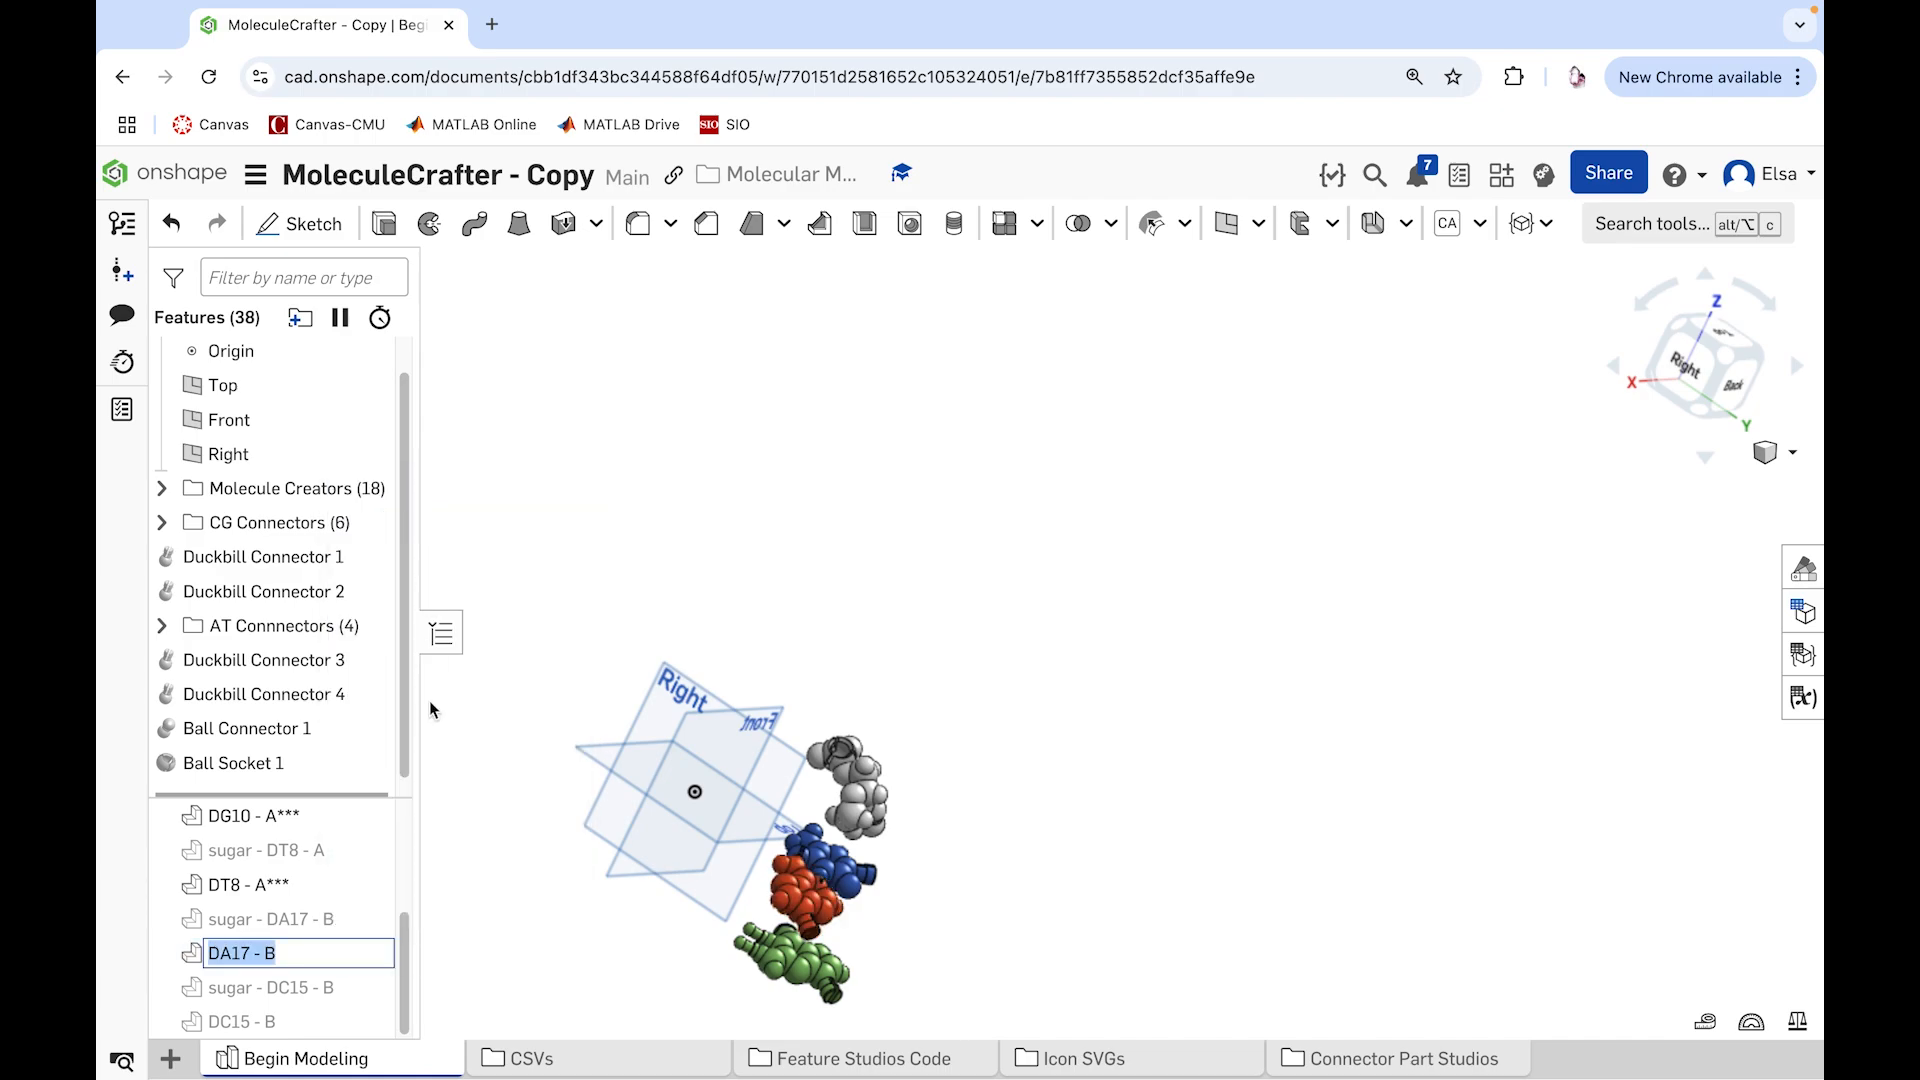
pyautogui.press('End')
pyautogui.write('***')
pyautogui.press('Return')
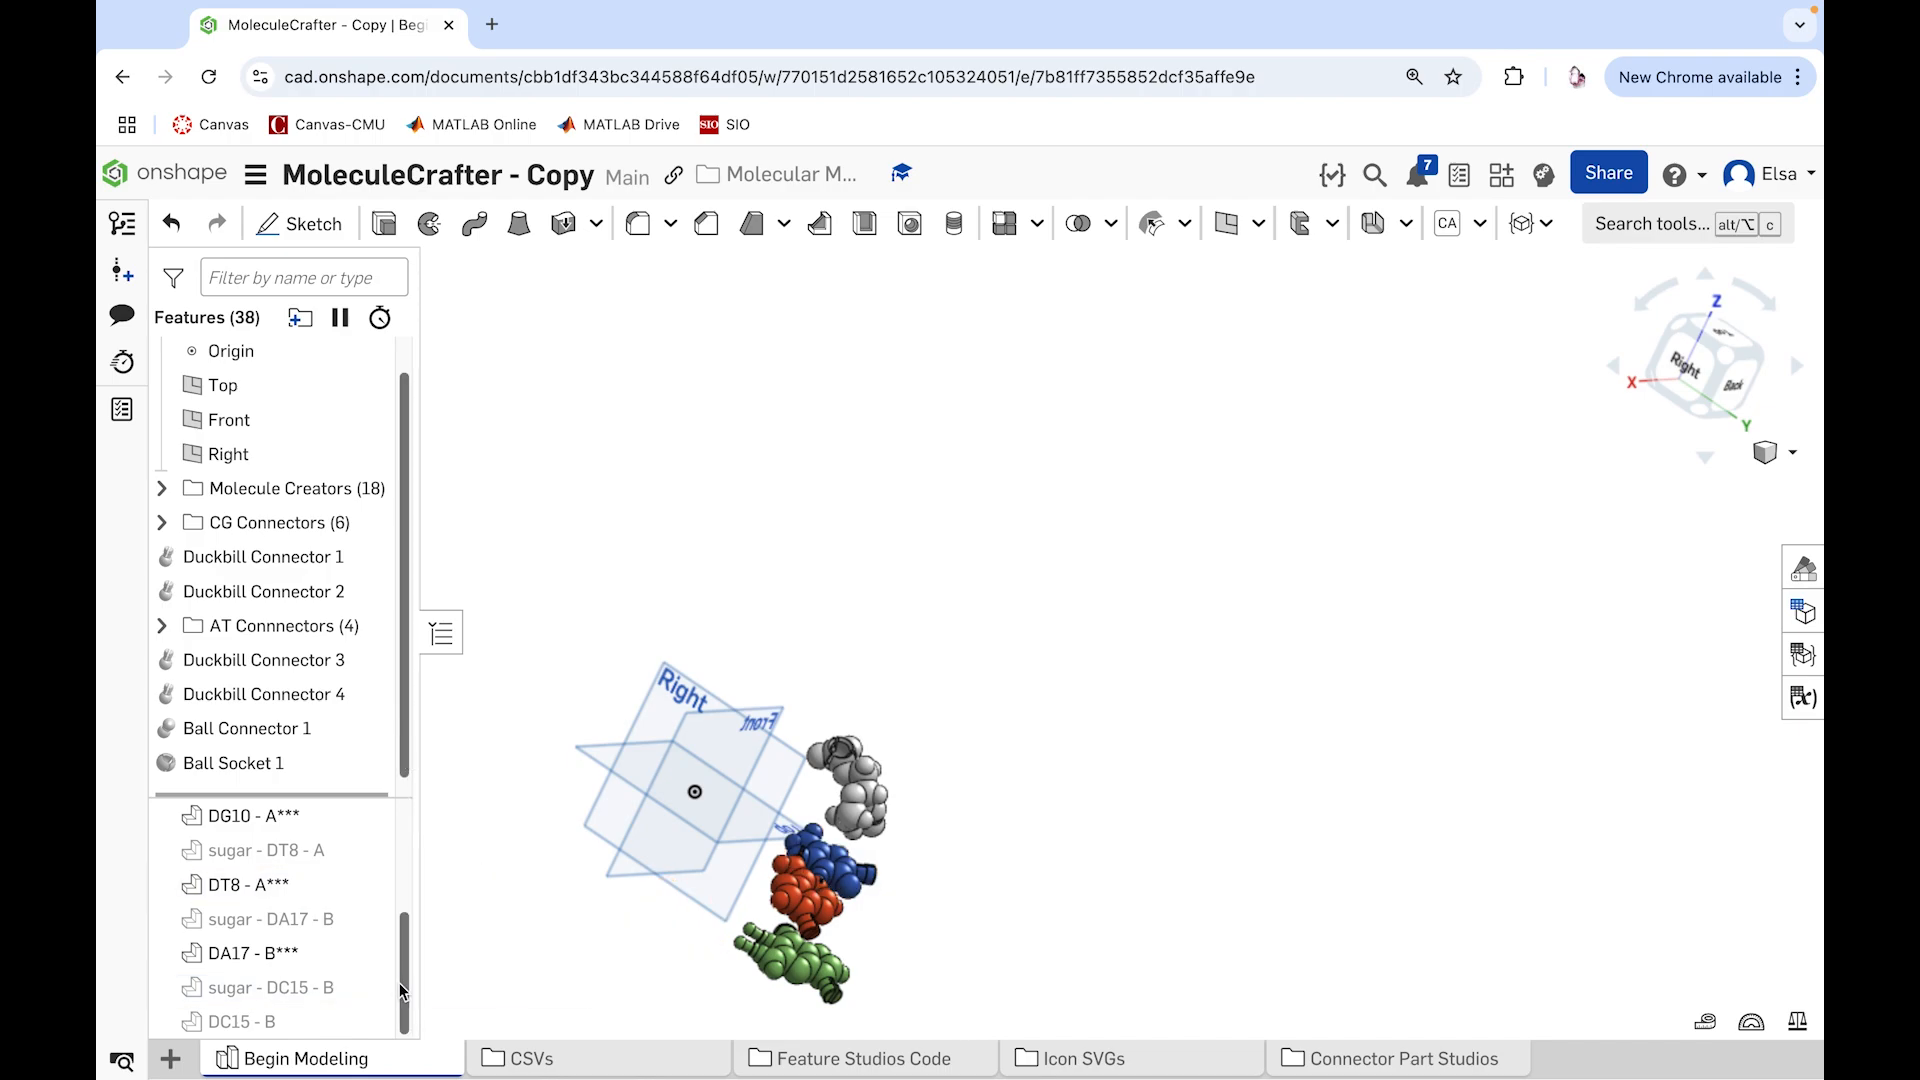
# Step: Show the part DC15 - B, keeping sugar - DC15 - B hidden, and rename it DC15 - B***
pyautogui.click(369, 989)
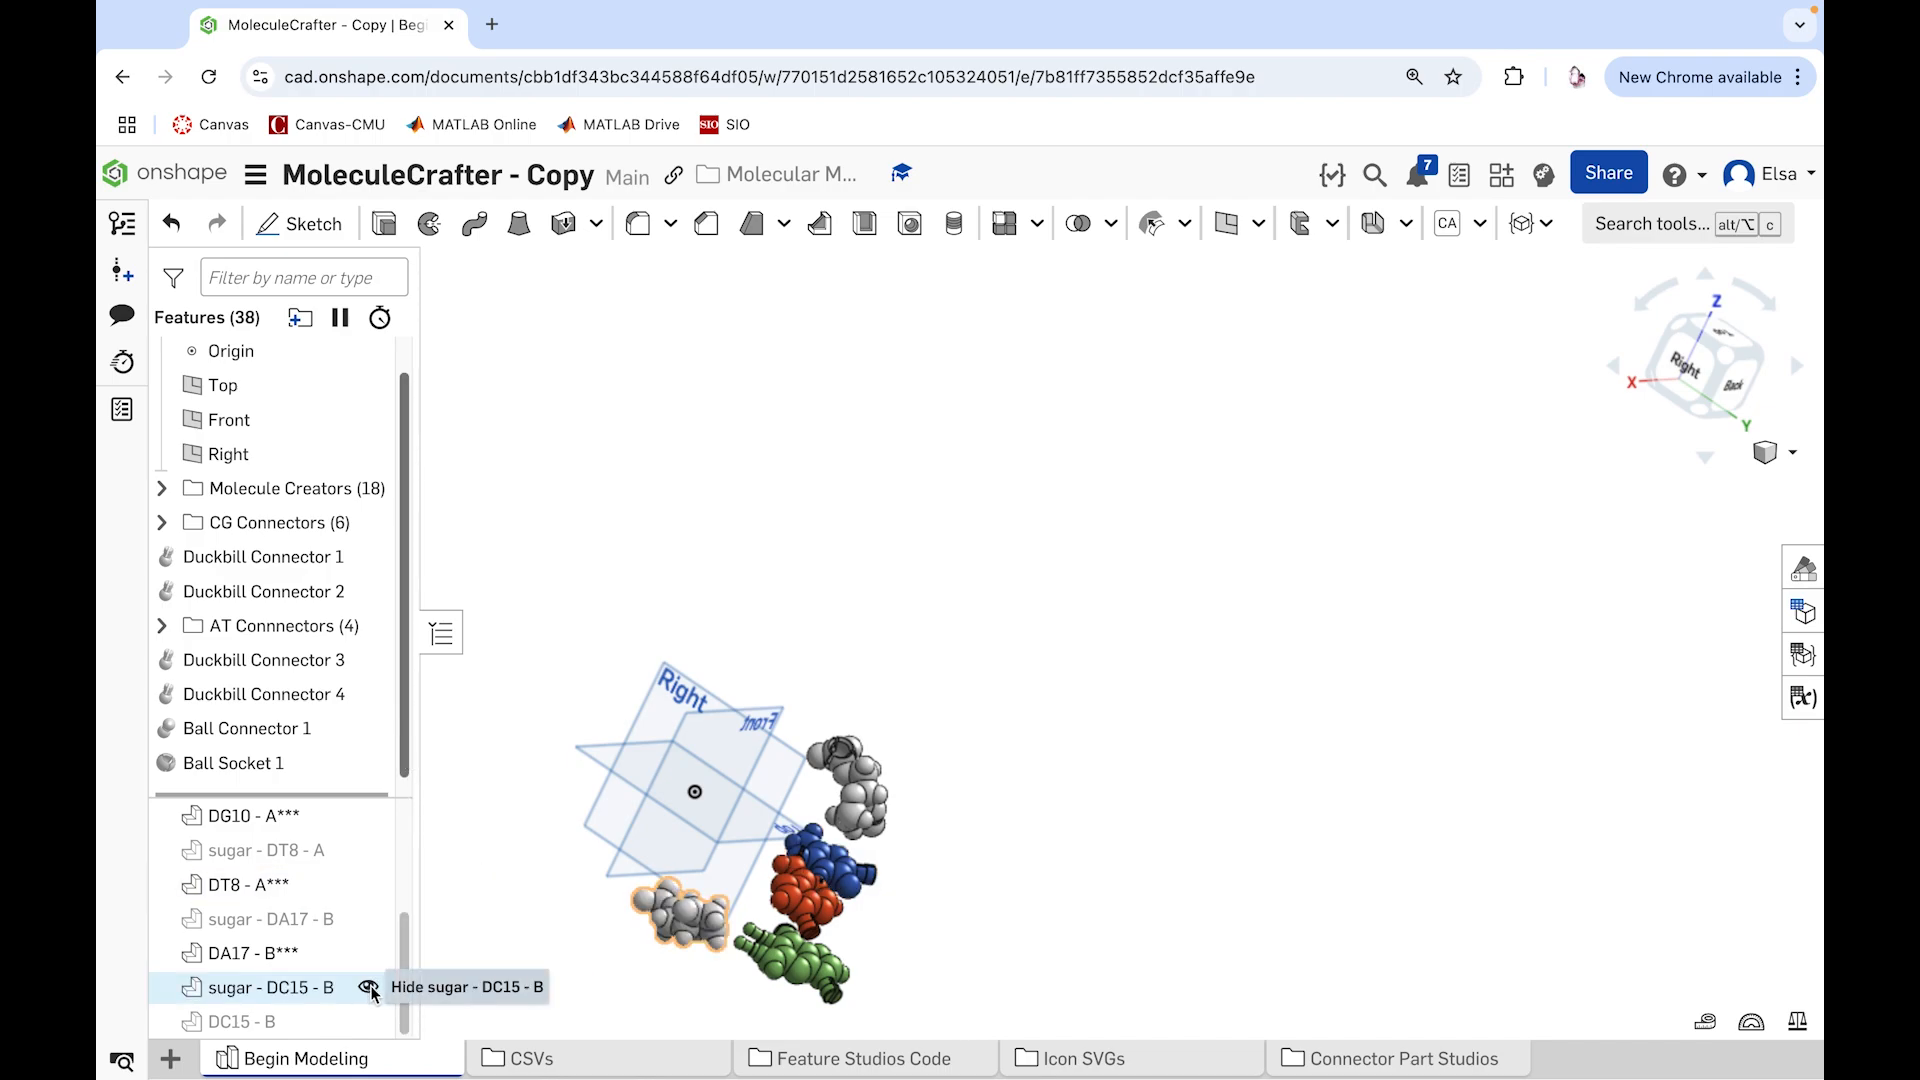
pyautogui.click(369, 989)
pyautogui.click(368, 1021)
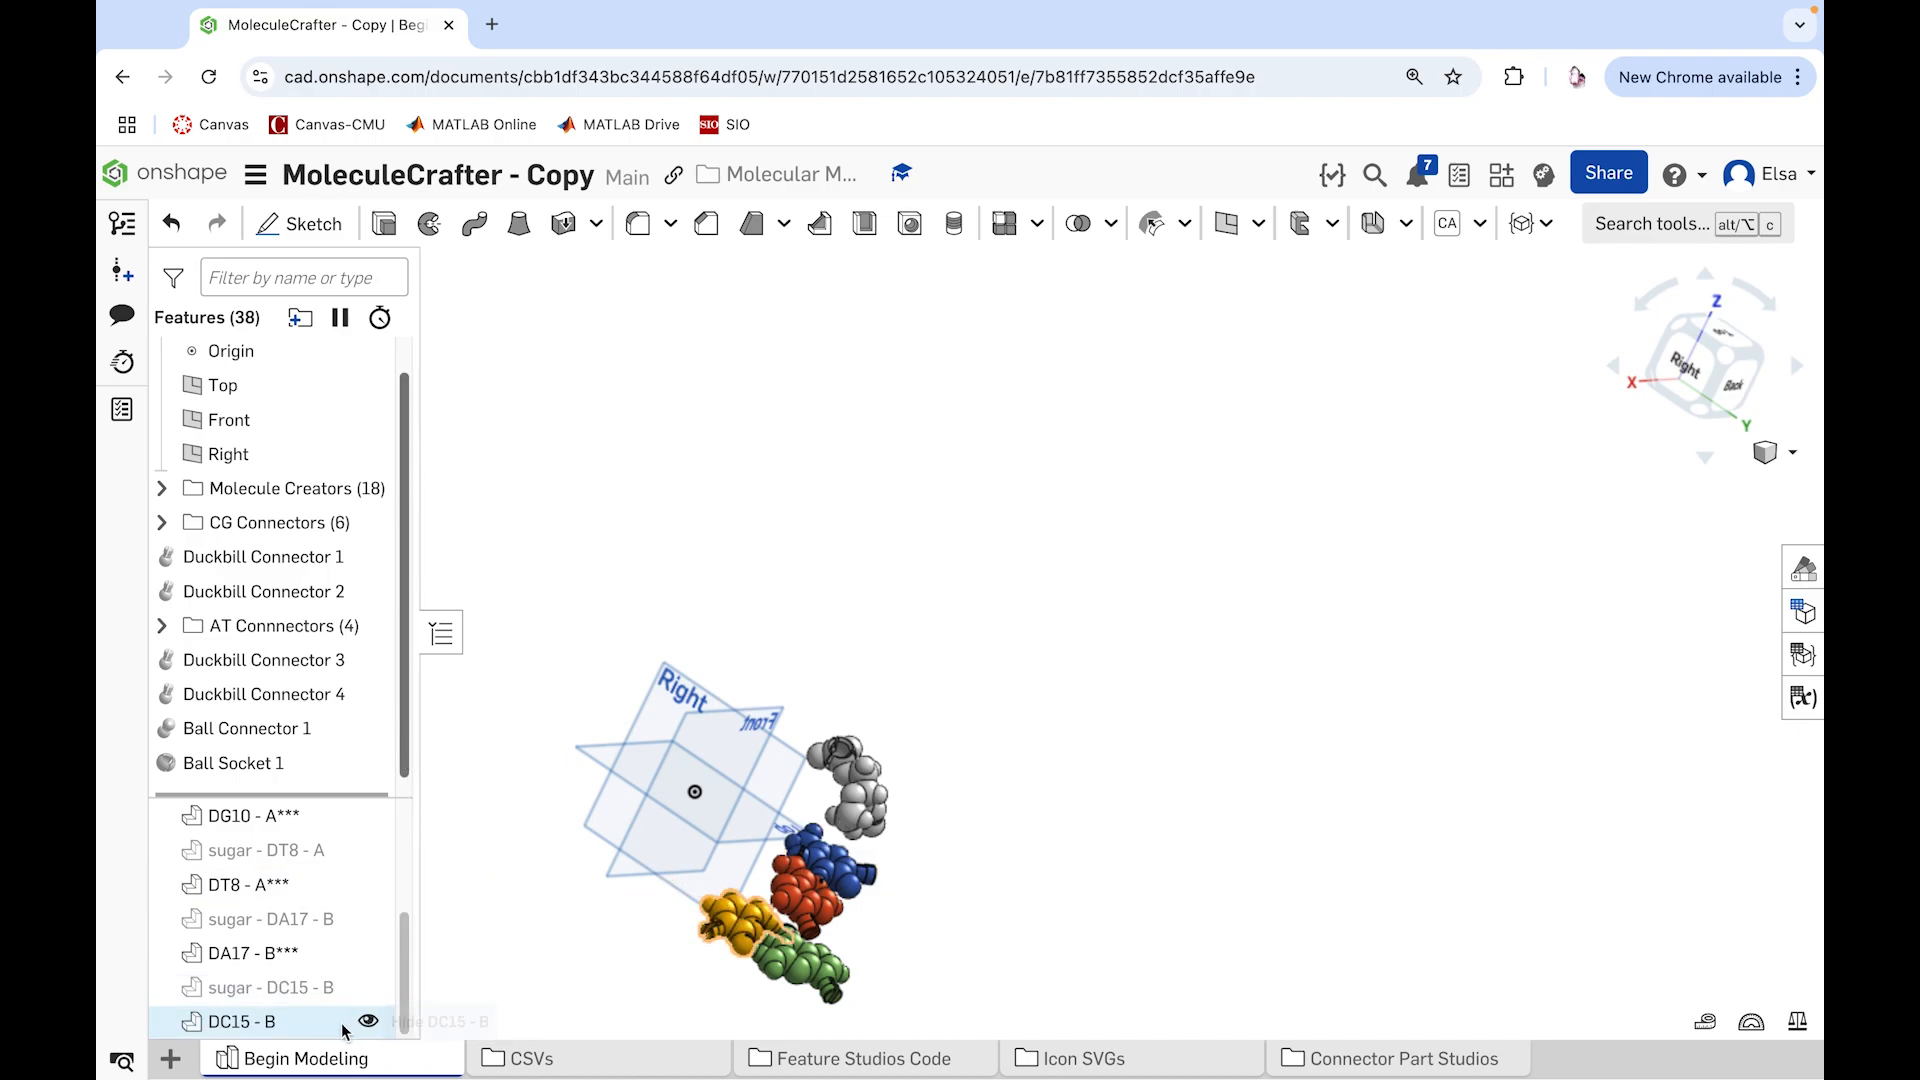
pyautogui.rightClick(343, 1029)
pyautogui.click(443, 558)
pyautogui.press('Right')
pyautogui.write('***')
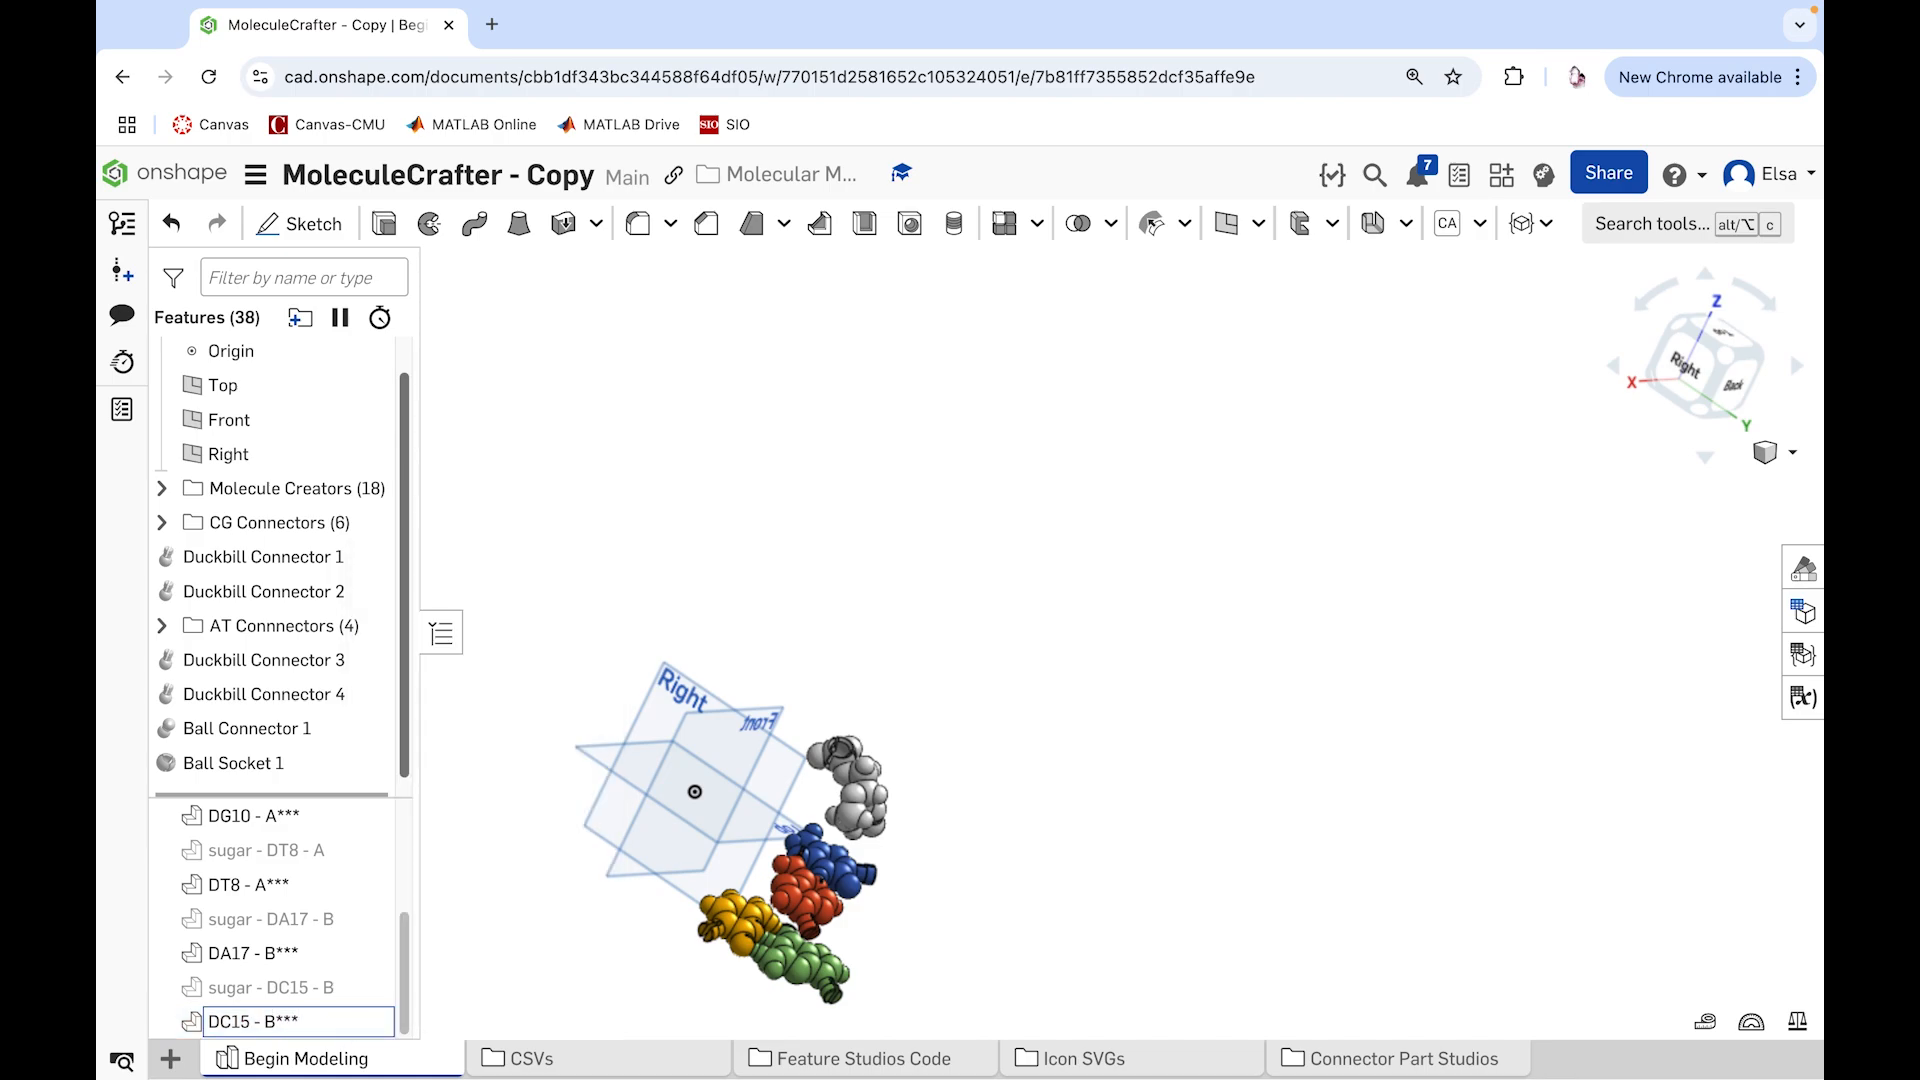
pyautogui.press('Return')
pyautogui.moveTo(1054, 695); pyautogui.dragTo(1228, 581, button='right')
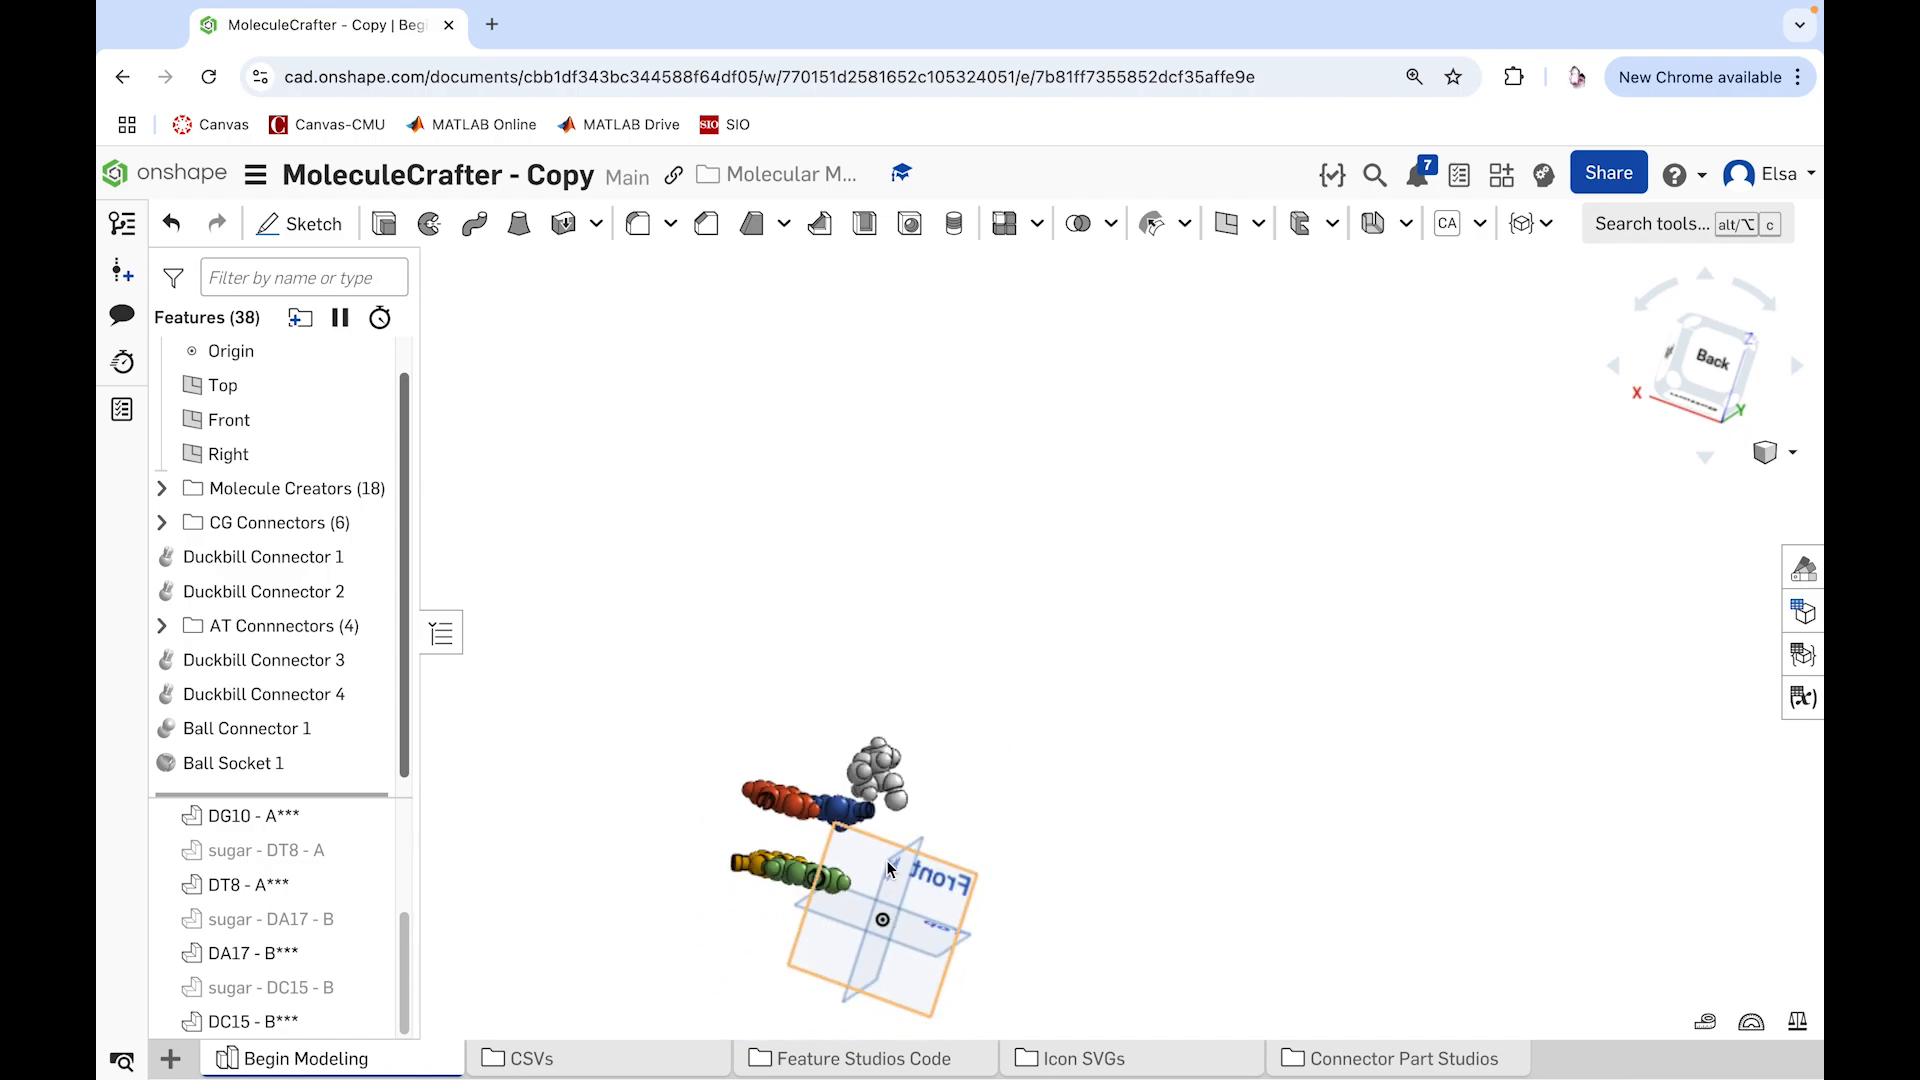
pyautogui.scroll(5, 840, 880)
pyautogui.moveTo(840, 880); pyautogui.dragTo(935, 958, button='right')
pyautogui.scroll(-10, 848, 891)
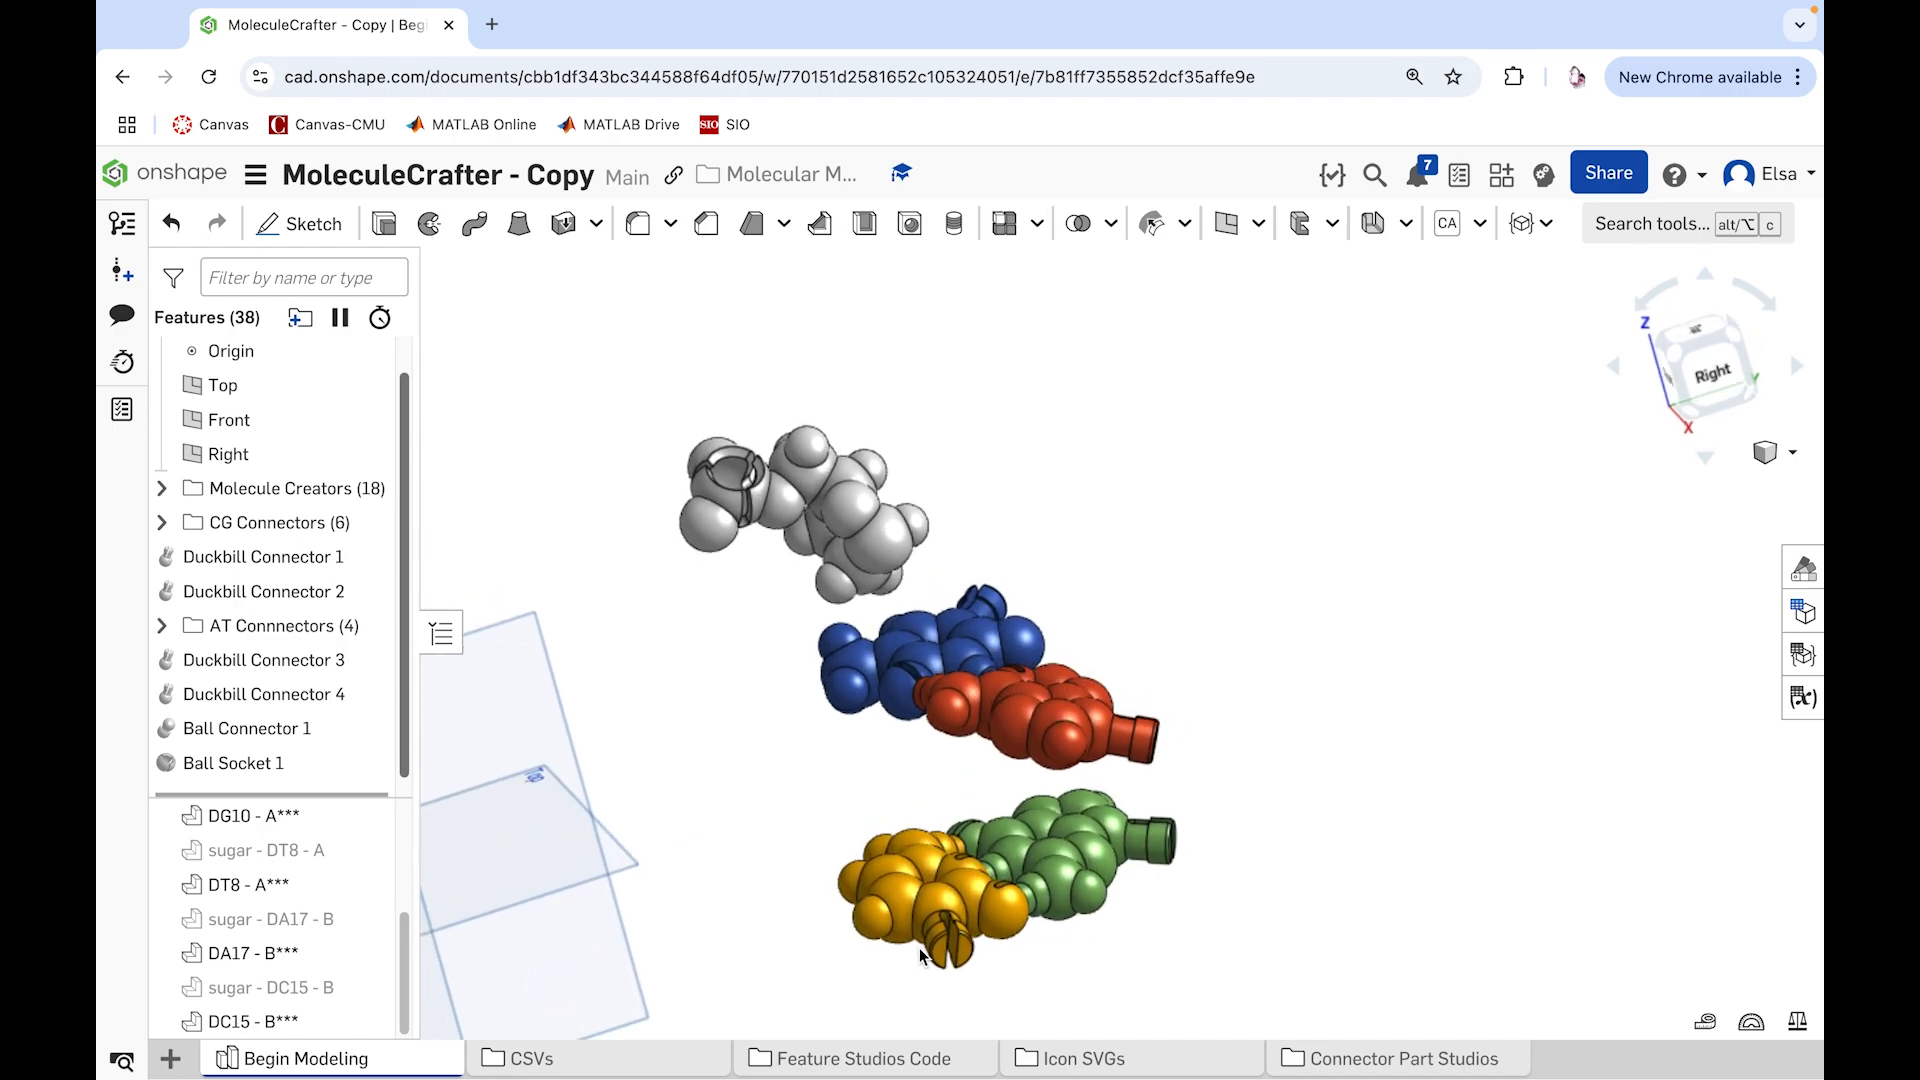